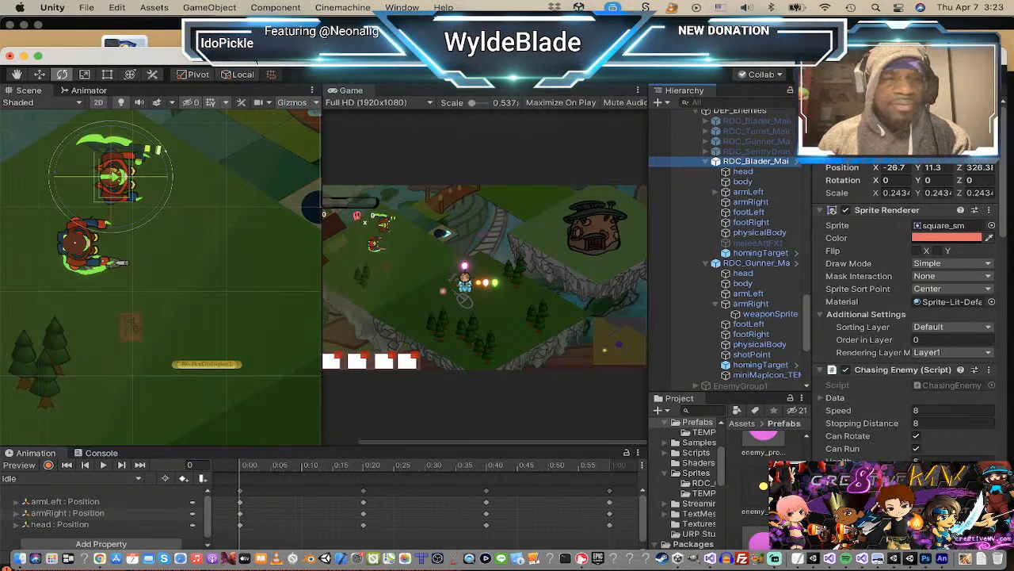
Step: Switch to Chrome, look at the Spirits of the Lost Winds game page, and return to the Unity editor
key("super+Tab")
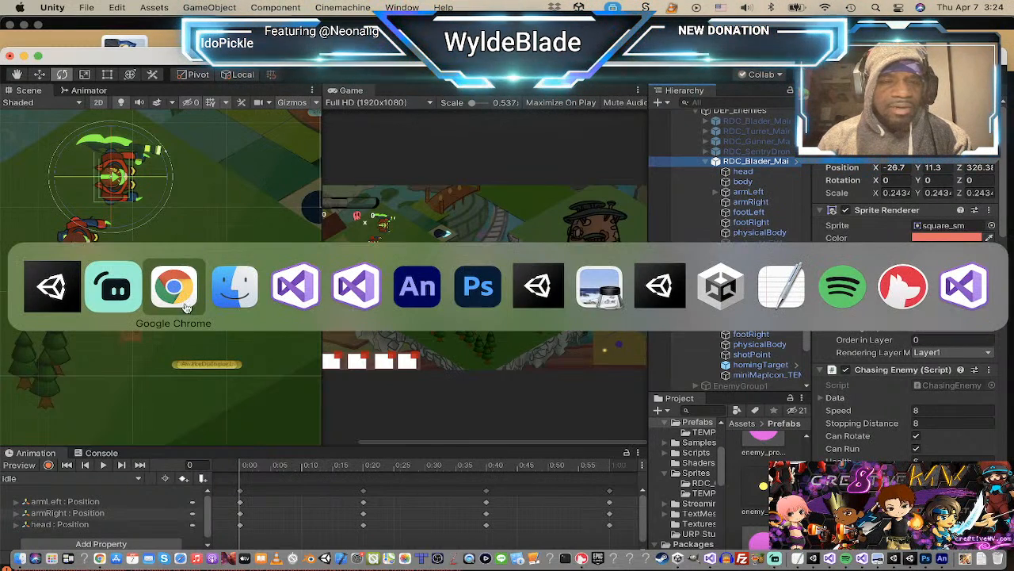
key("super+Tab")
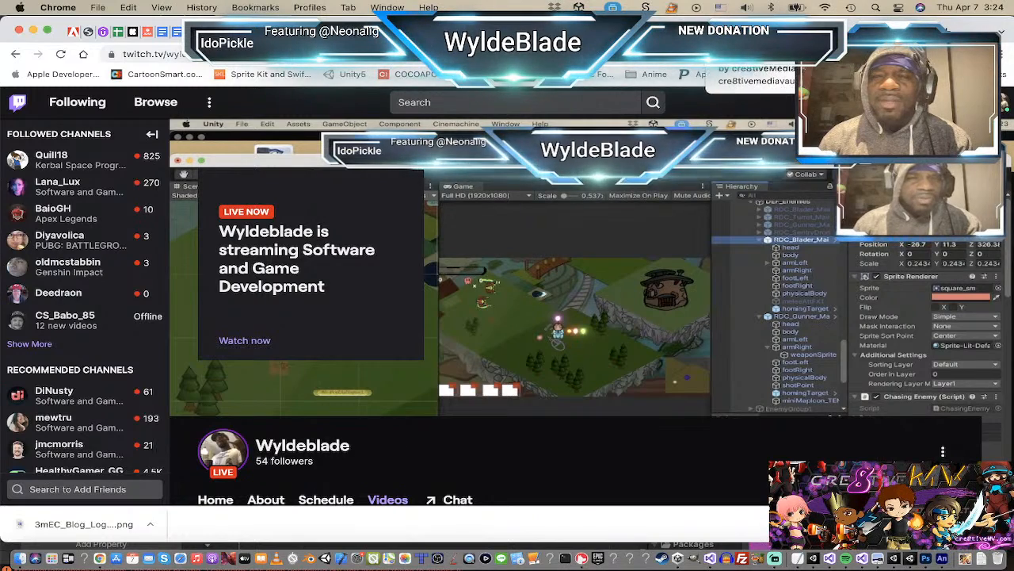
left_click(723, 31)
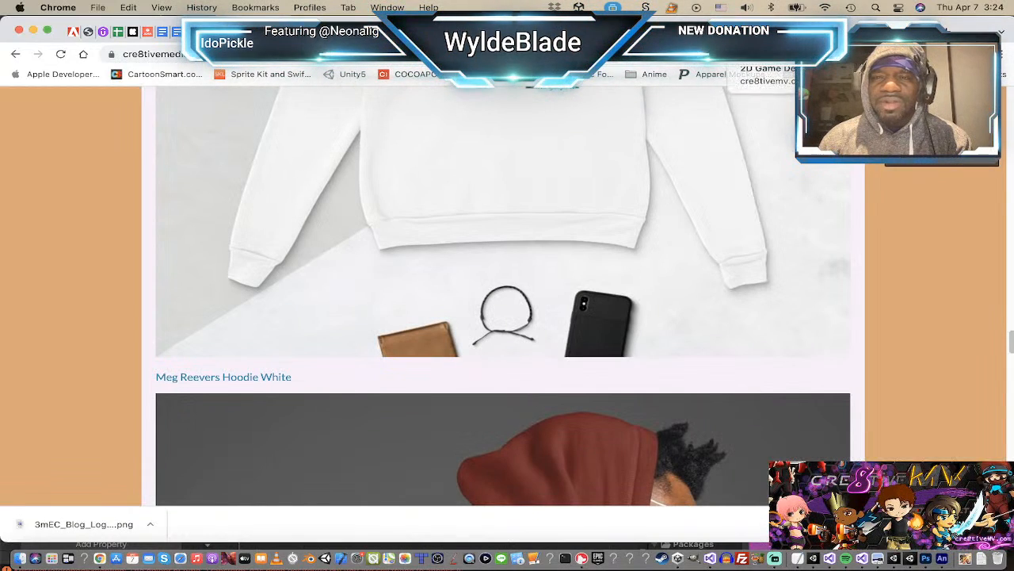
left_click(739, 32)
key("super+Tab")
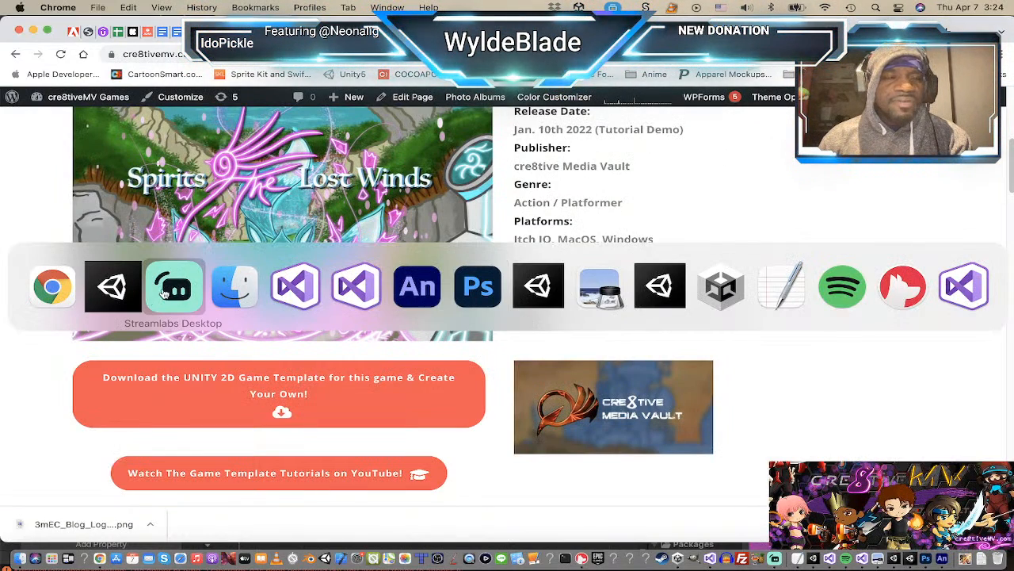
left_click(120, 288)
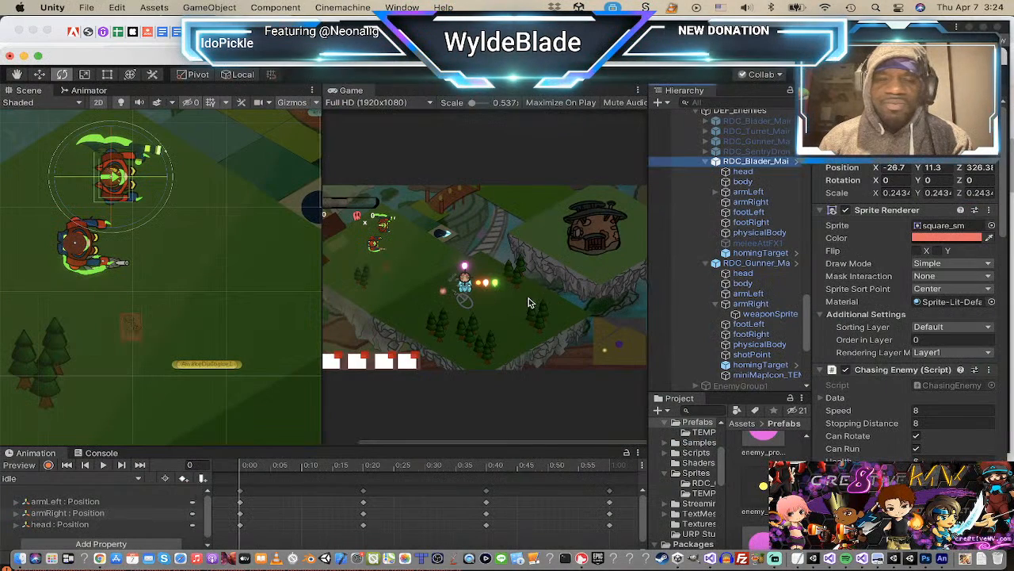
Step: Examine the blade-wielding and gun-wielding enemies up close in the scene
scroll(198, 216, "up", 3)
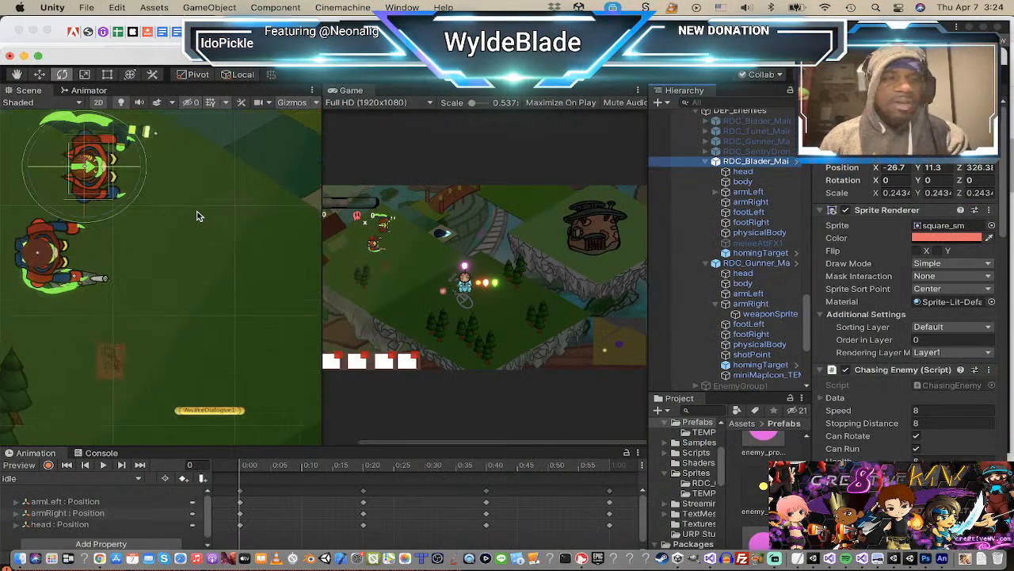
scroll(197, 213, "down", 1)
middle_click_drag(194, 211, 203, 240)
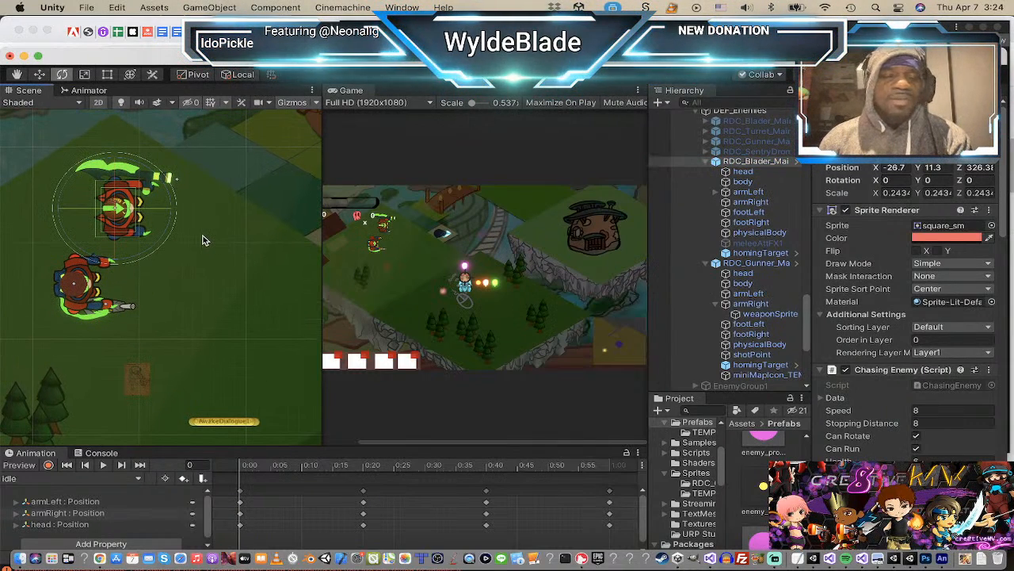
scroll(202, 239, "up", 1)
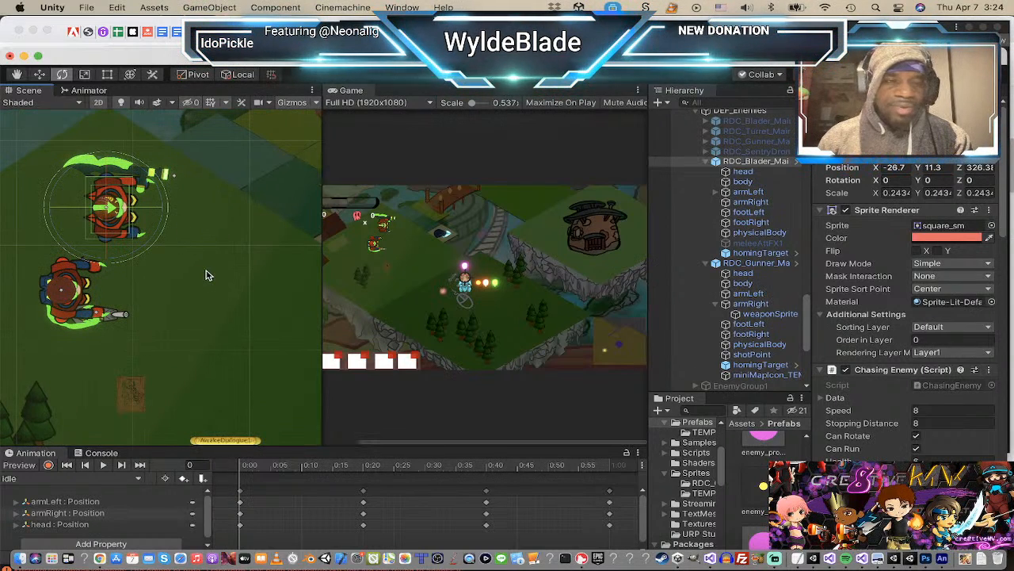
scroll(100, 220, "up", 2)
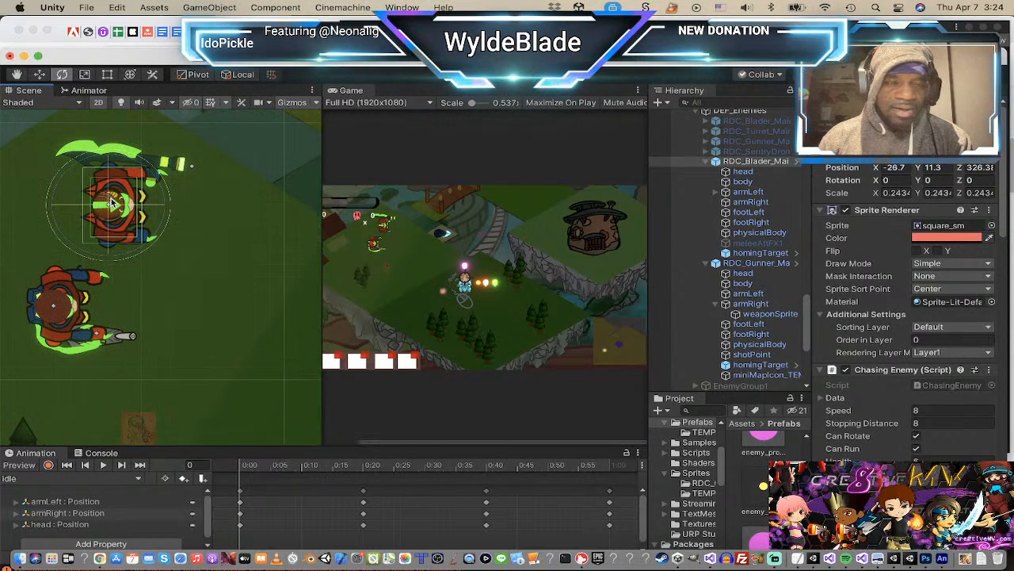
middle_click_drag(79, 320, 149, 268)
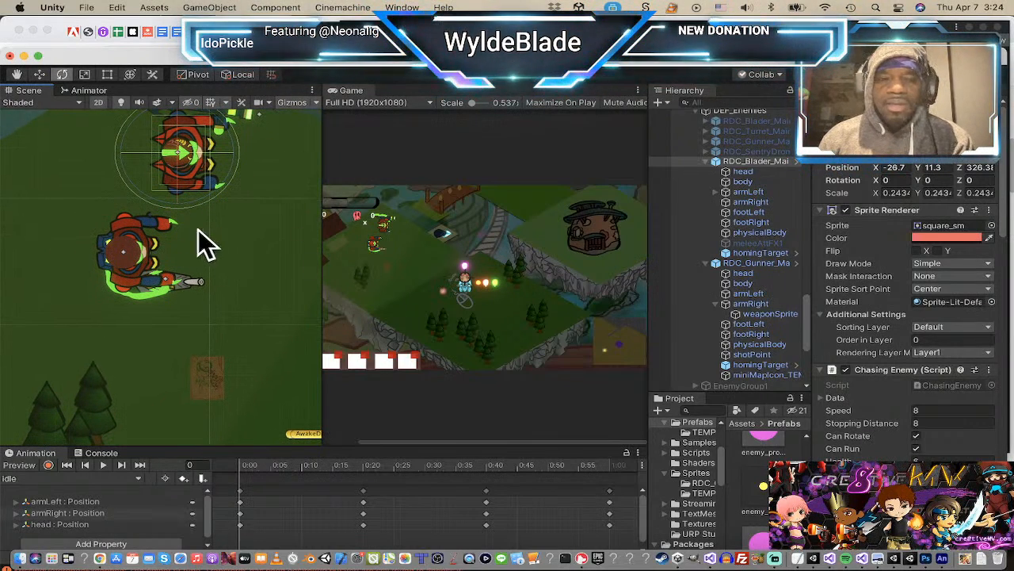
scroll(203, 207, "up", 1)
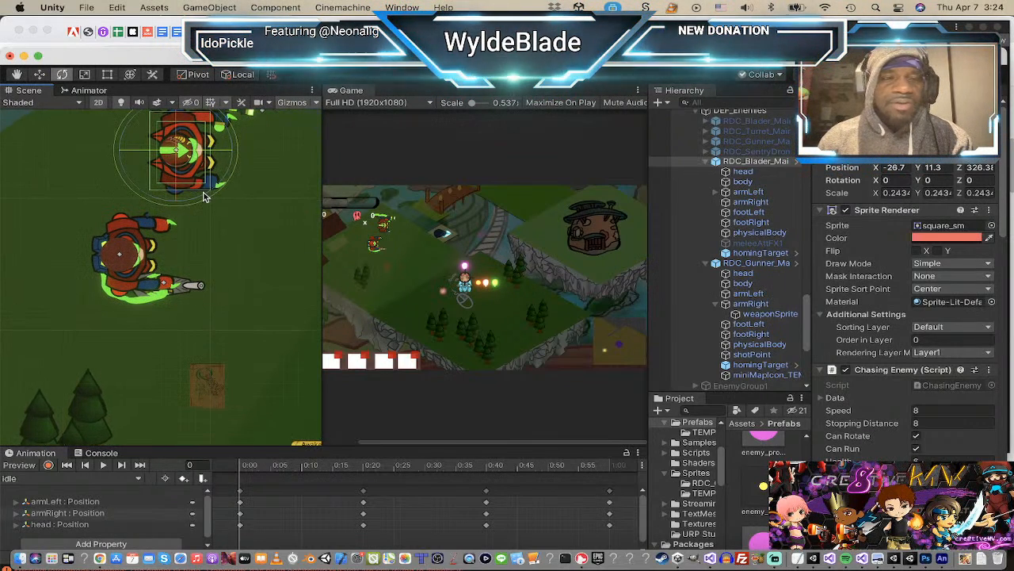
middle_click_drag(203, 208, 168, 292)
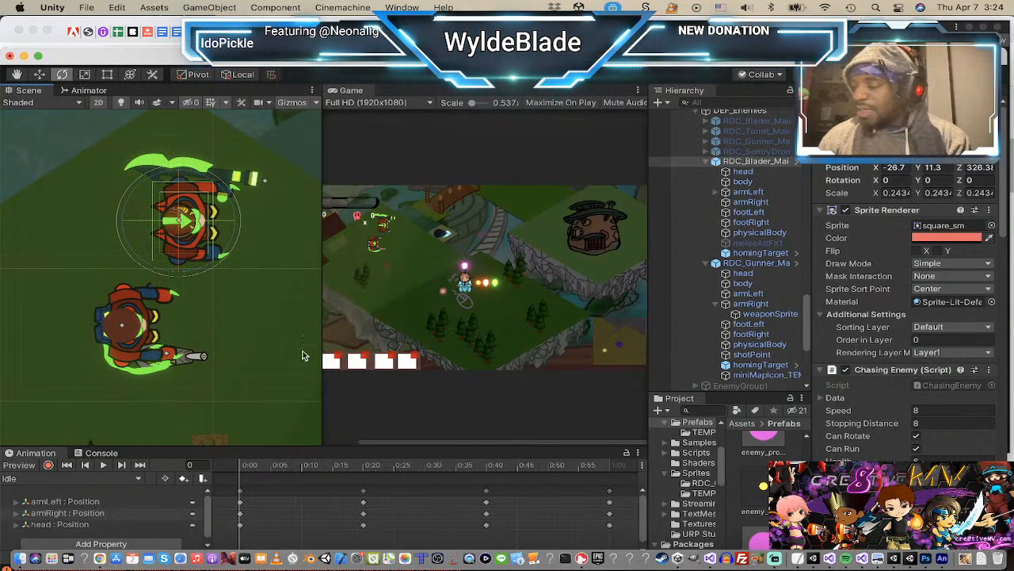
scroll(187, 346, "down", 1)
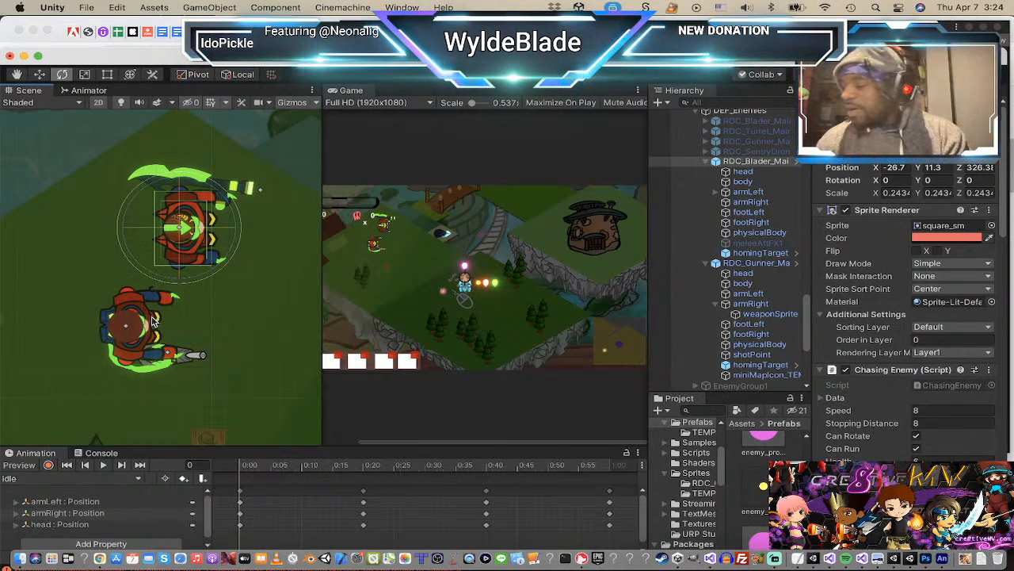
scroll(192, 278, "up", 2)
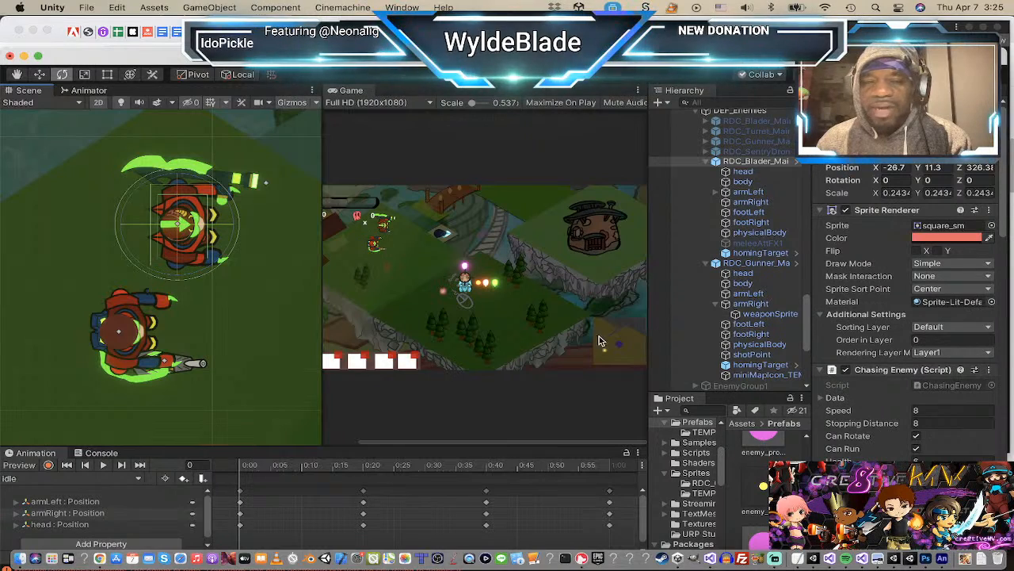
scroll(596, 336, "down", 1)
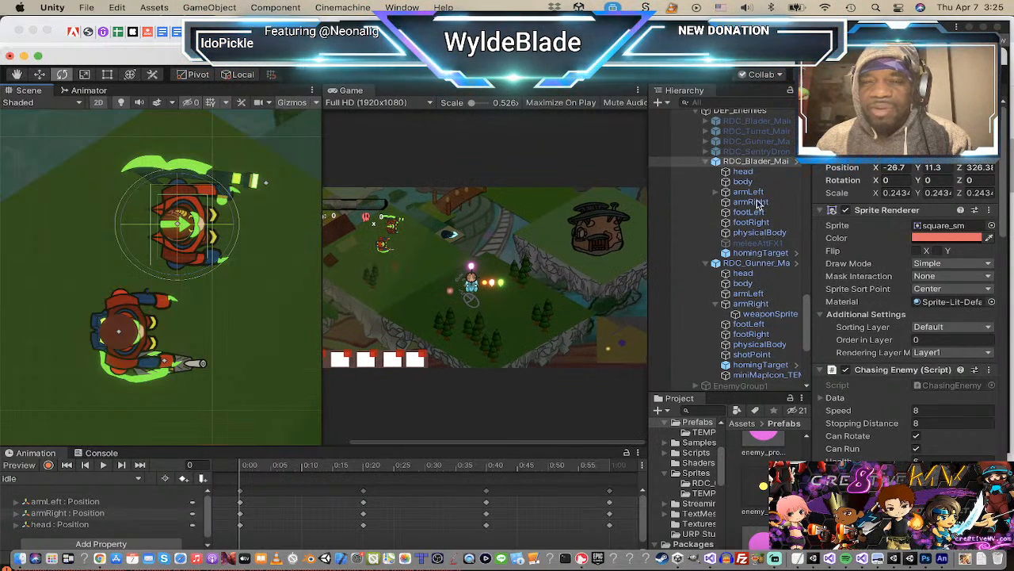
Step: Move the RDC_Gunner enemy next to the player character, at about X -4, Y -9.6
left_click(752, 264)
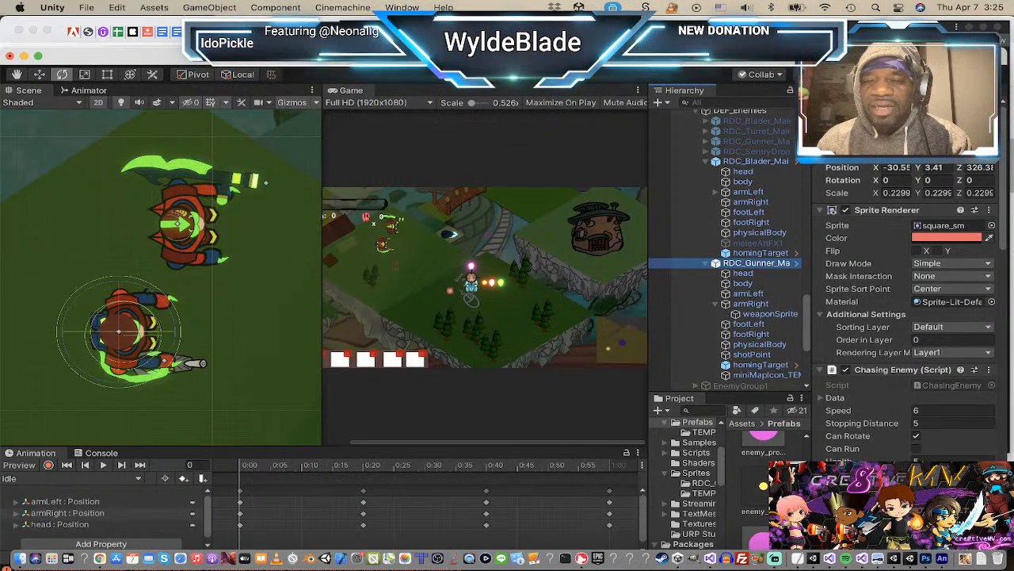
left_click(846, 109)
left_click(846, 108)
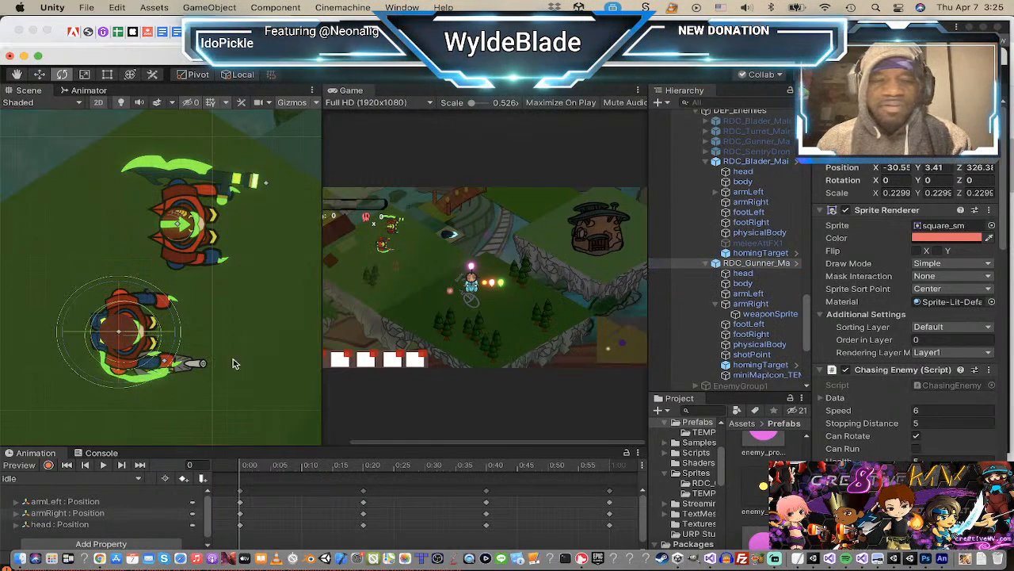
key("w")
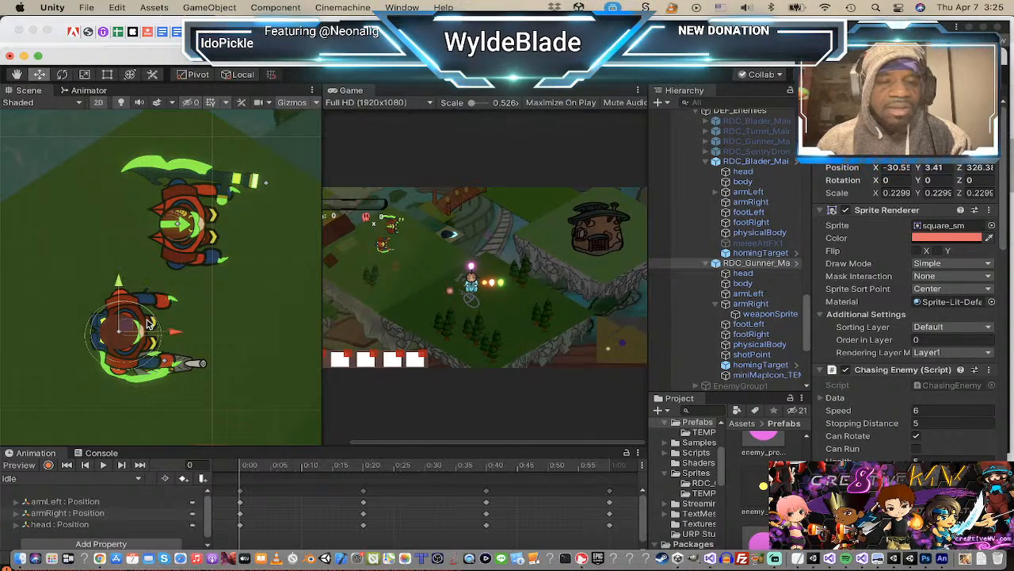
scroll(198, 300, "down", 2)
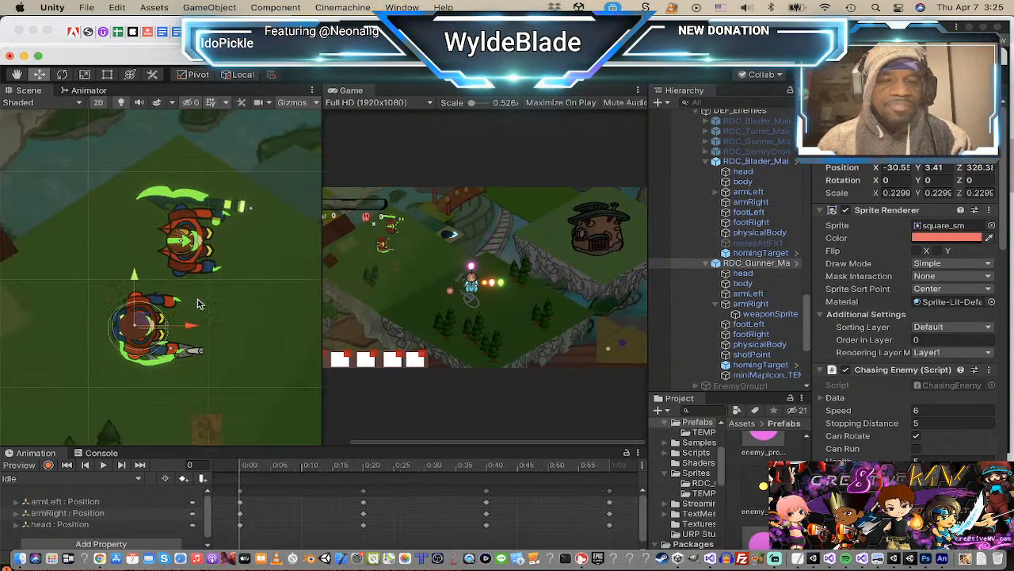
scroll(198, 300, "down", 4)
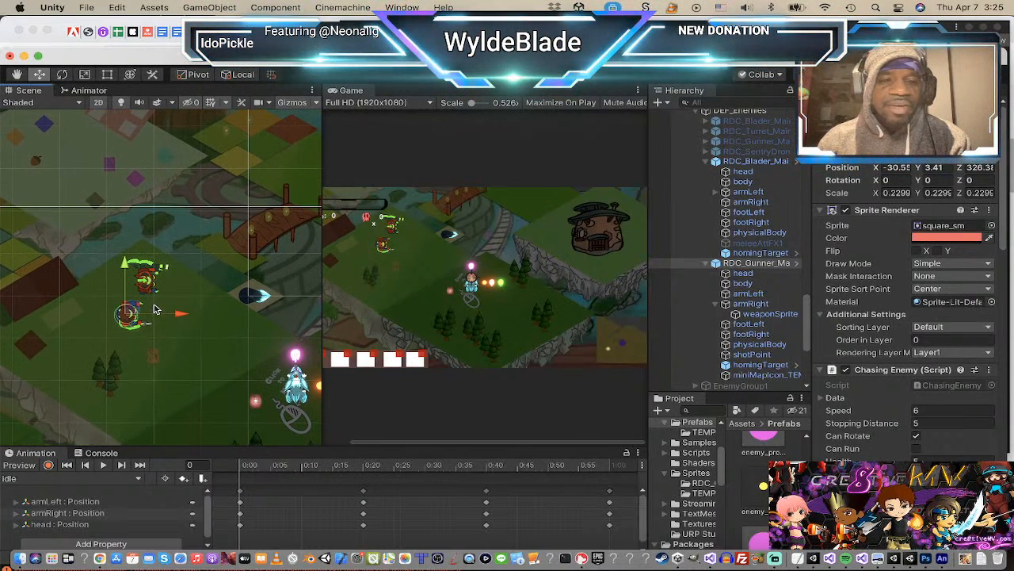
left_click_drag(131, 310, 257, 364)
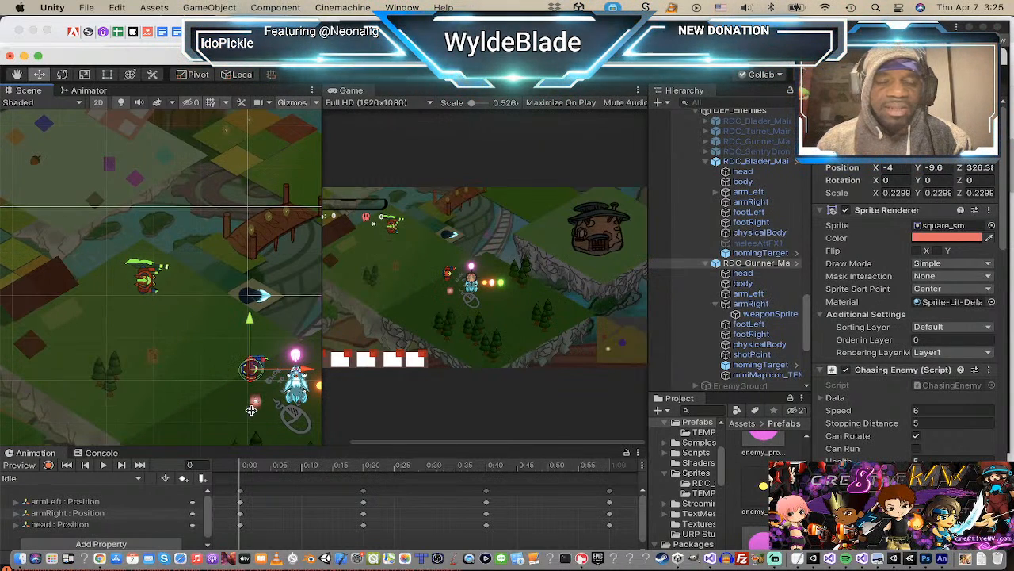
scroll(254, 396, "up", 6)
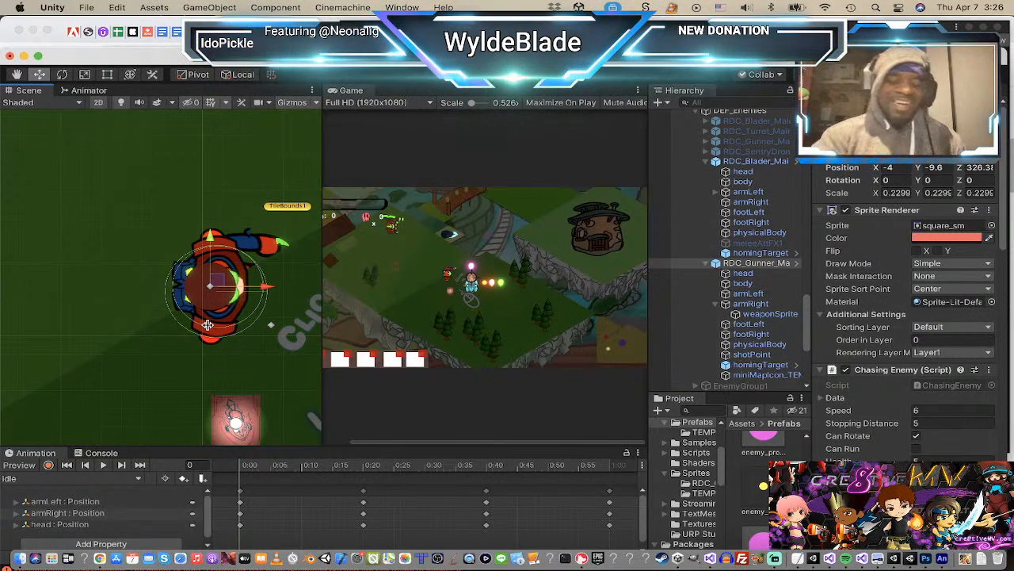
Step: Examine how the gunner enemy's body parts and weapon are drawn on the grass beside the player character
key("super+Tab")
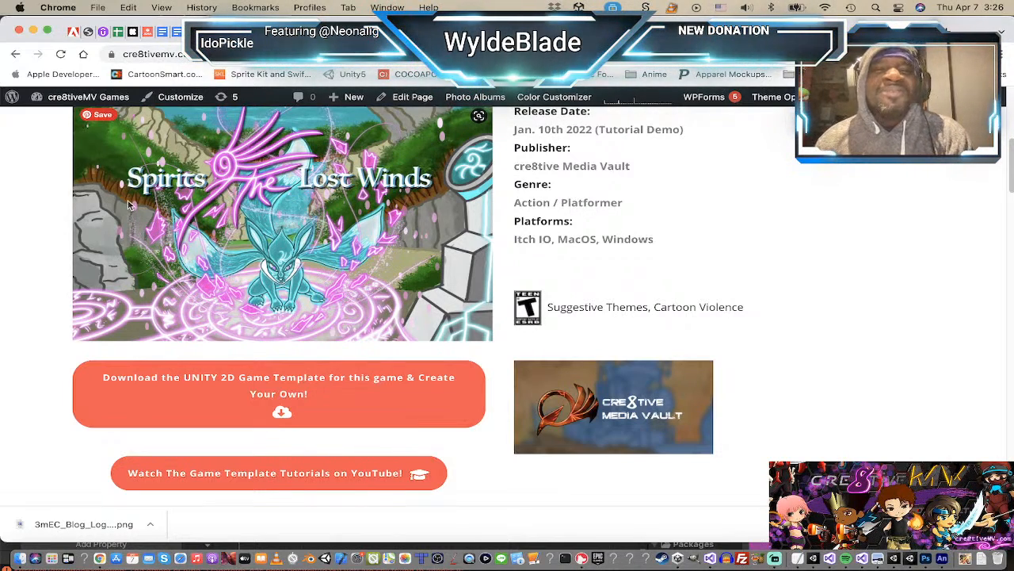
key("super+Tab")
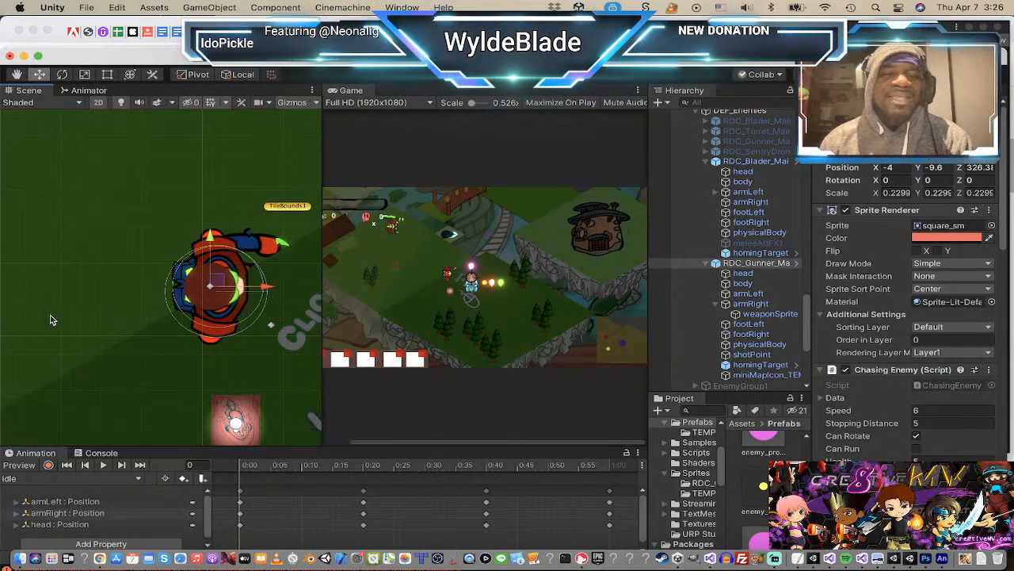
scroll(55, 302, "down", 5)
scroll(61, 314, "down", 2)
scroll(64, 317, "up", 6)
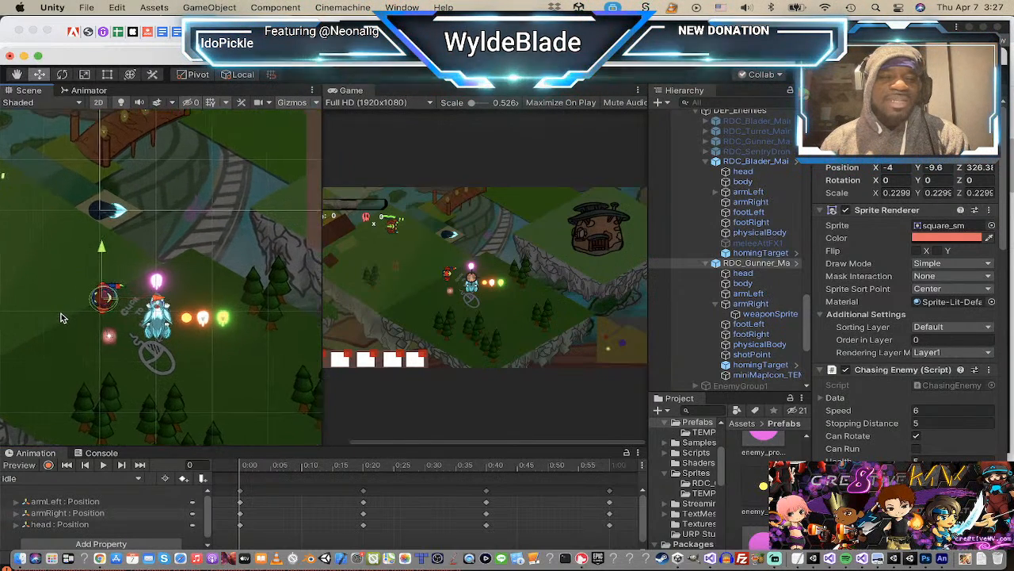
scroll(72, 319, "up", 4)
middle_click_drag(147, 241, 48, 279)
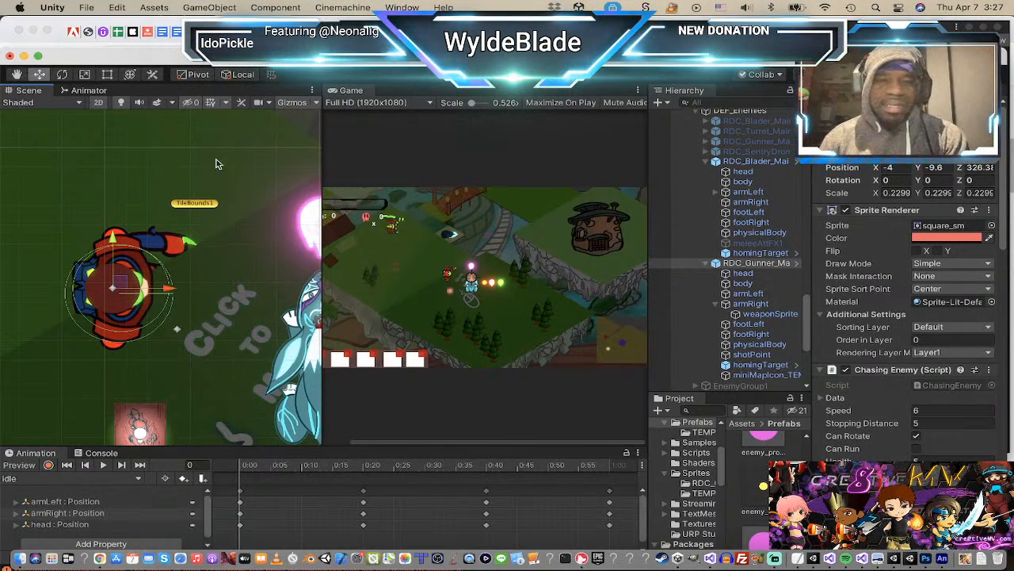
scroll(207, 274, "down", 6)
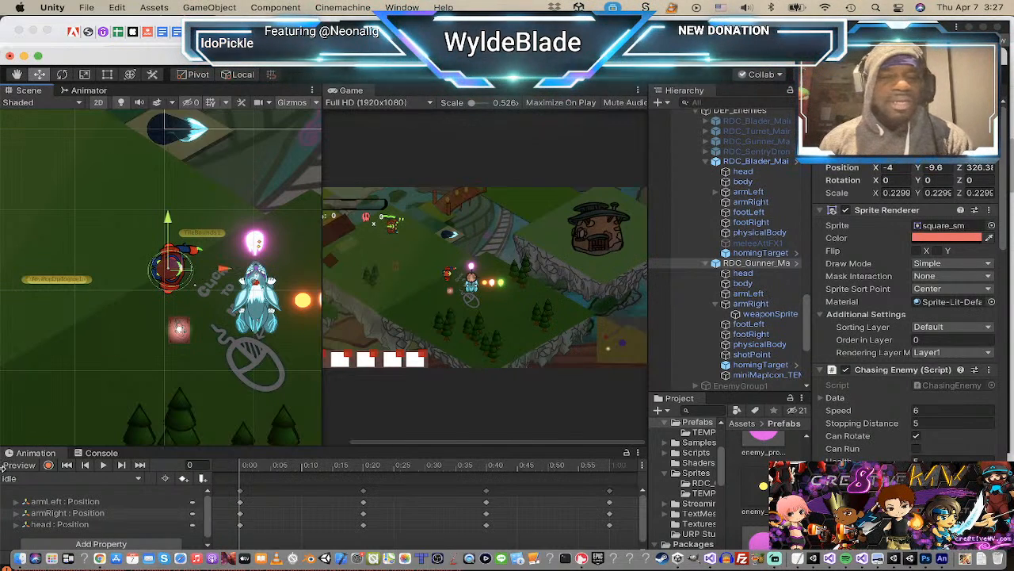
scroll(147, 362, "up", 3)
scroll(150, 361, "up", 3)
middle_click_drag(194, 311, 70, 361)
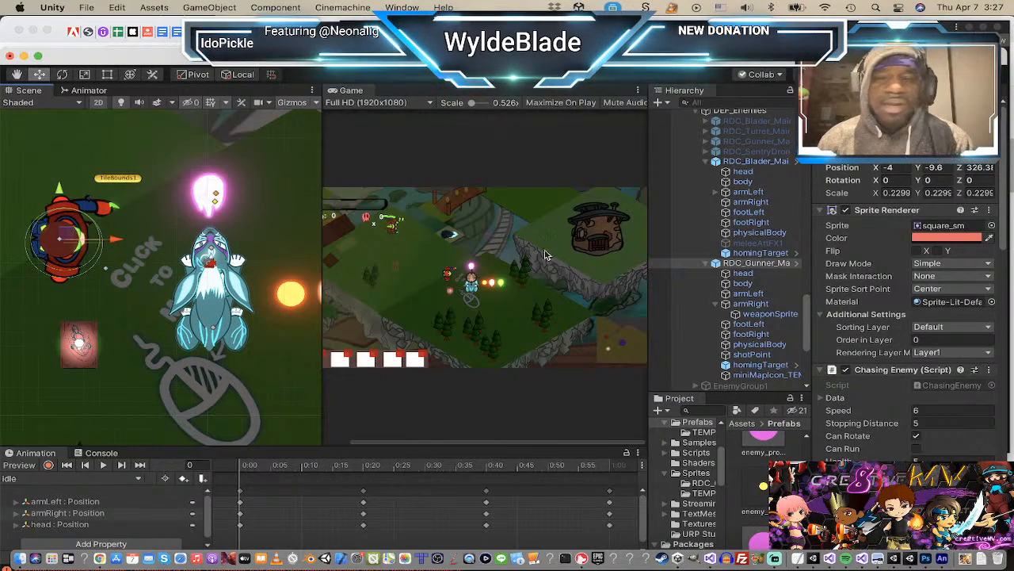
Step: Select the grass tile beneath the gunner enemy and set its sprite's Order in Layer to 7
scroll(766, 301, "down", 1)
scroll(767, 300, "down", 3)
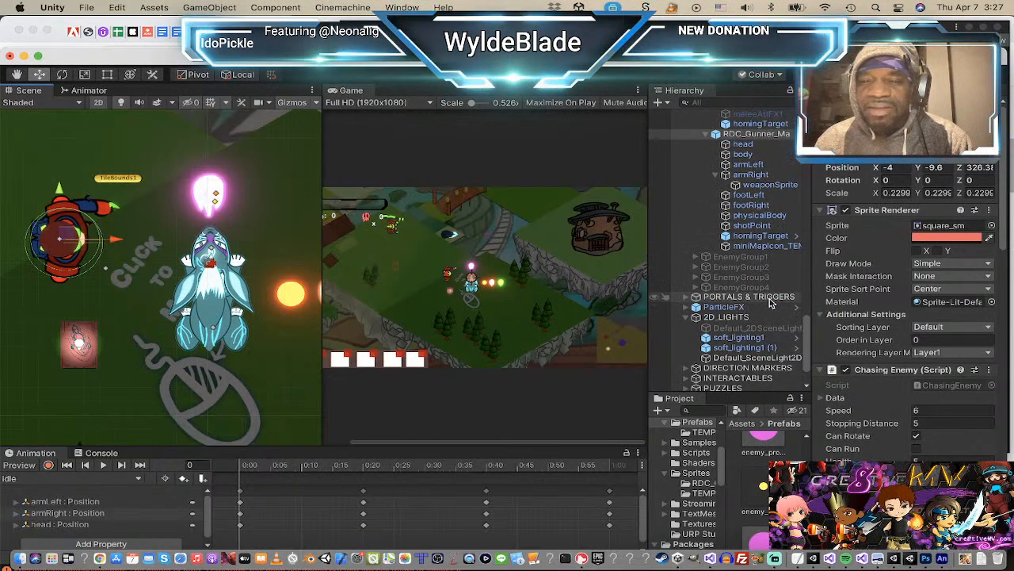
scroll(191, 285, "down", 2)
scroll(191, 285, "down", 4)
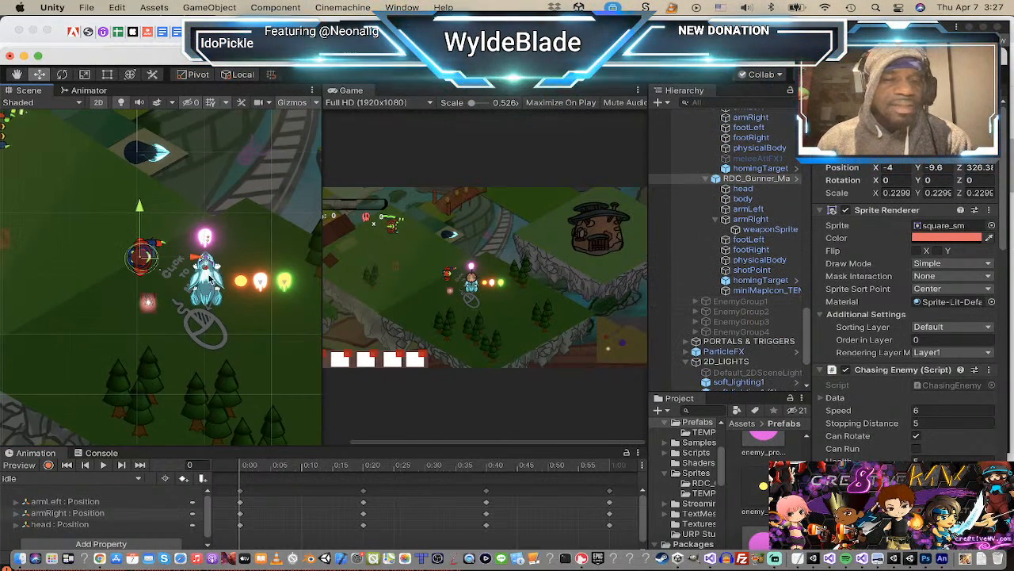
left_click(117, 369)
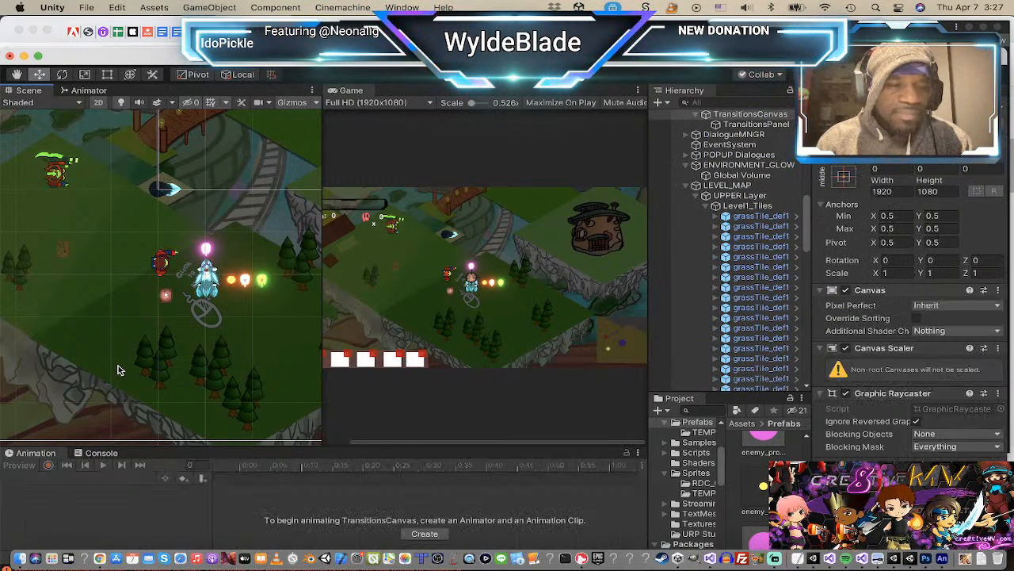
left_click(117, 369)
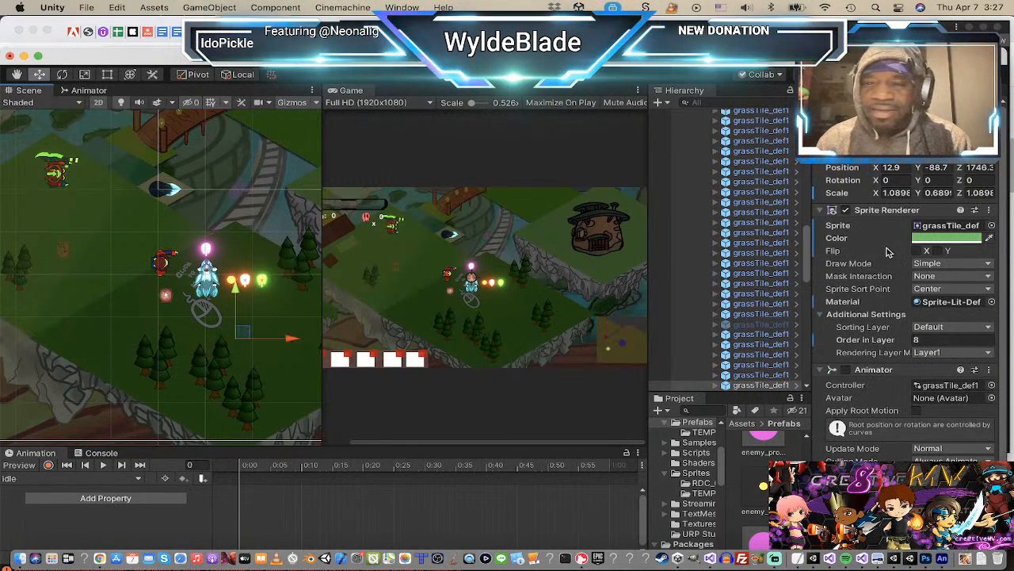
left_click(931, 339)
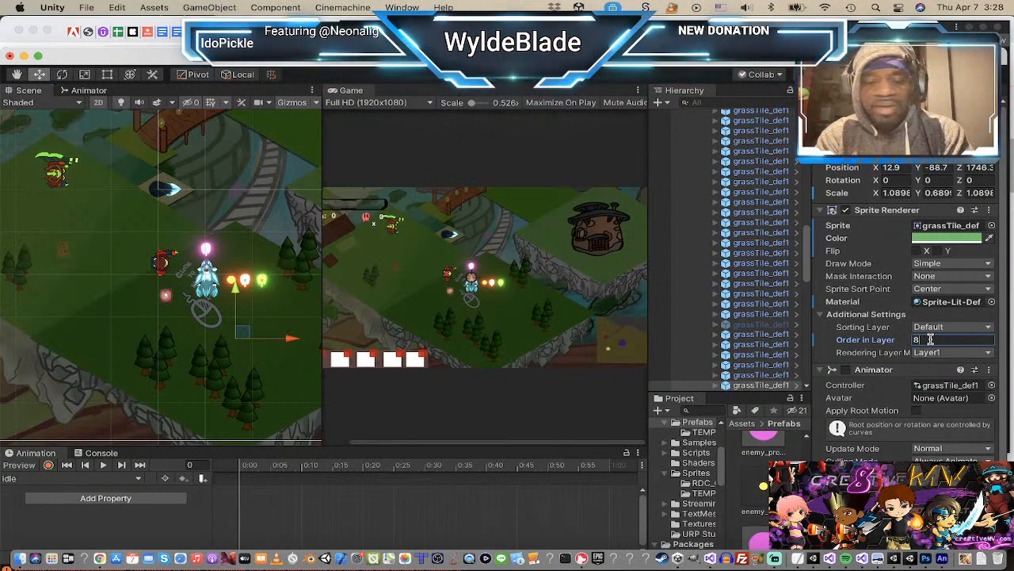
type("7")
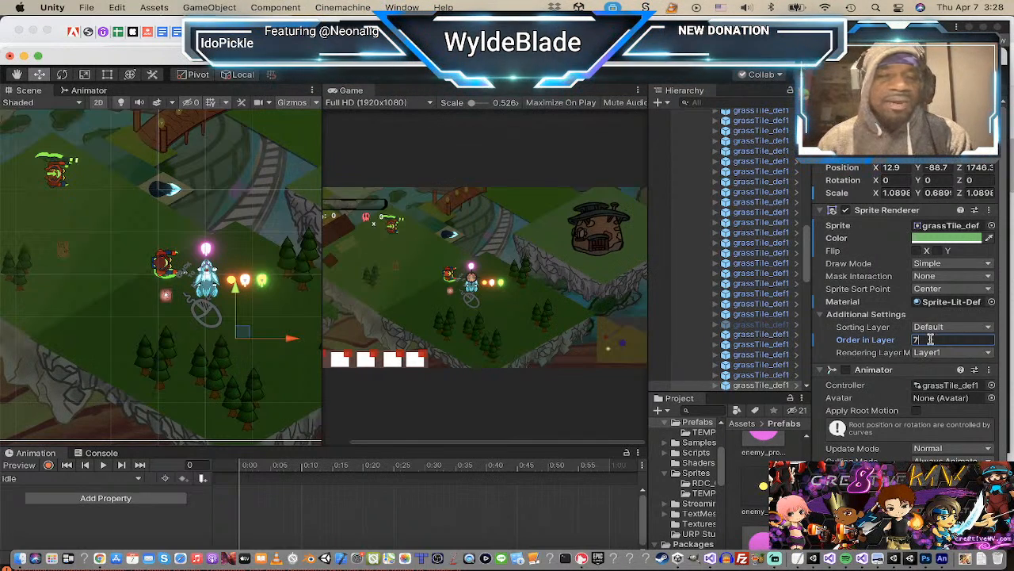
scroll(175, 268, "up", 5)
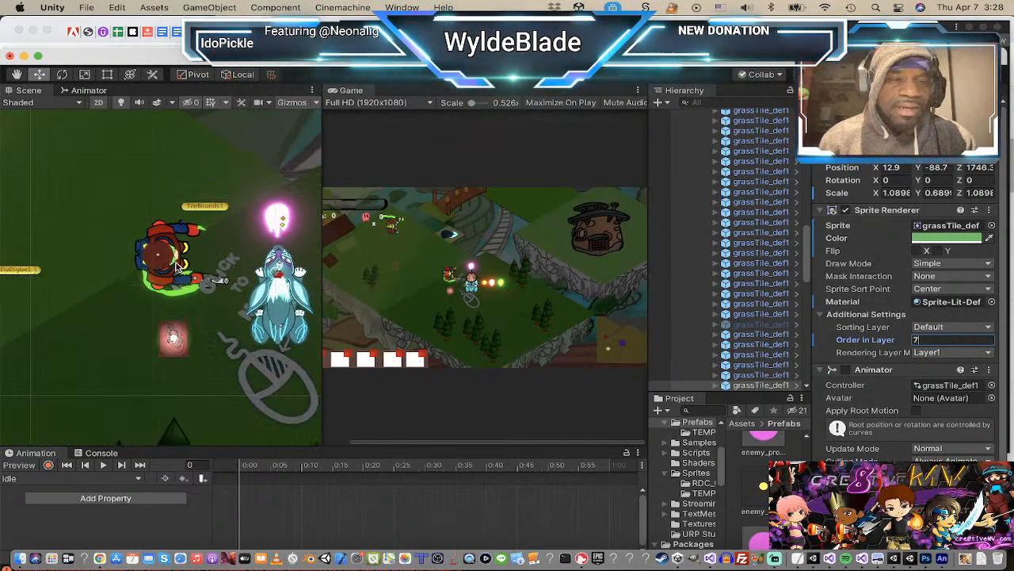
Step: Collapse the Level1_Tiles group in the hierarchy and inspect the gunner enemy up close on the grass
scroll(176, 268, "down", 3)
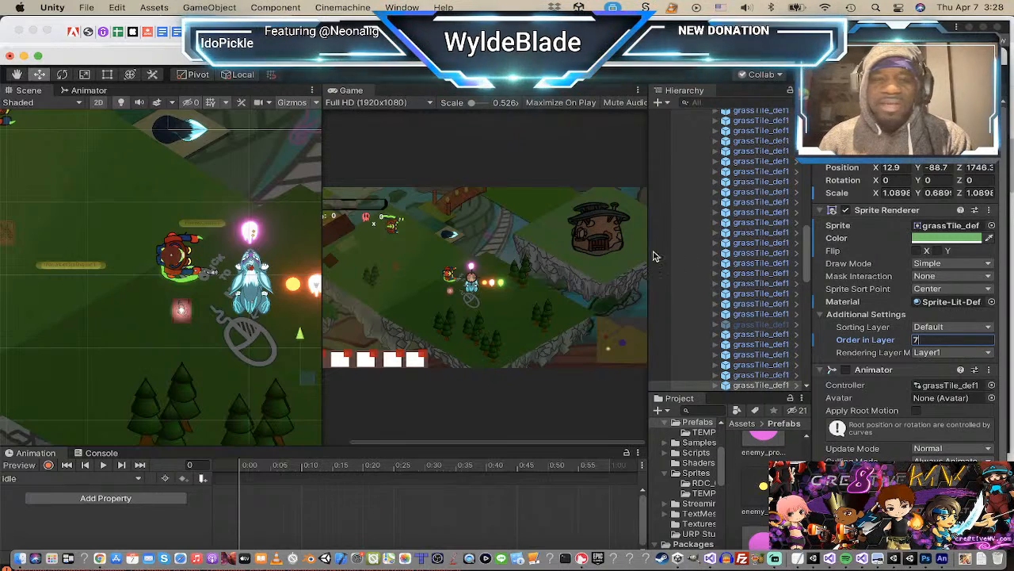
scroll(159, 238, "up", 2)
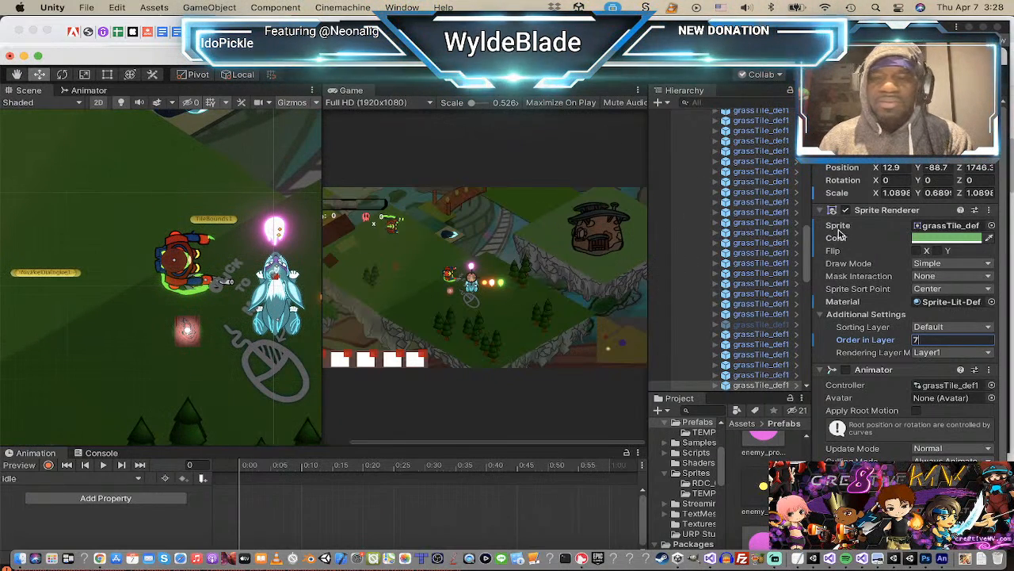
scroll(704, 251, "up", 10)
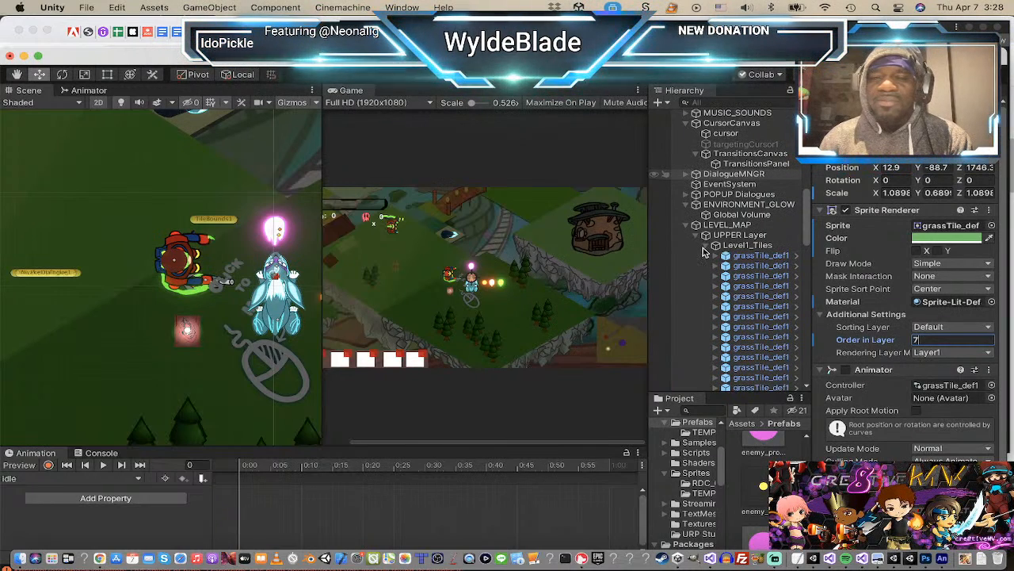
left_click(713, 246)
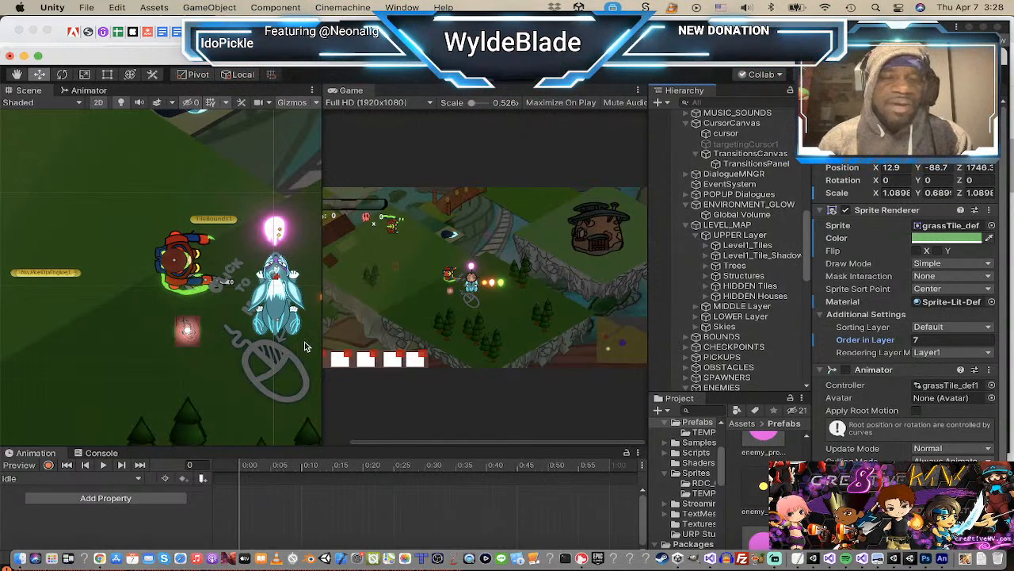
scroll(210, 317, "up", 3)
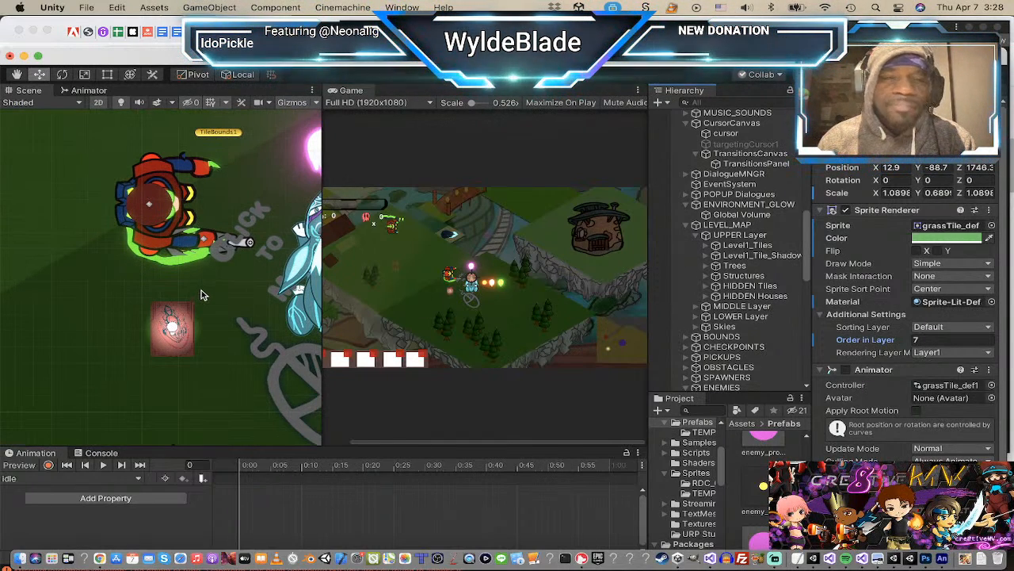
scroll(116, 194, "down", 2)
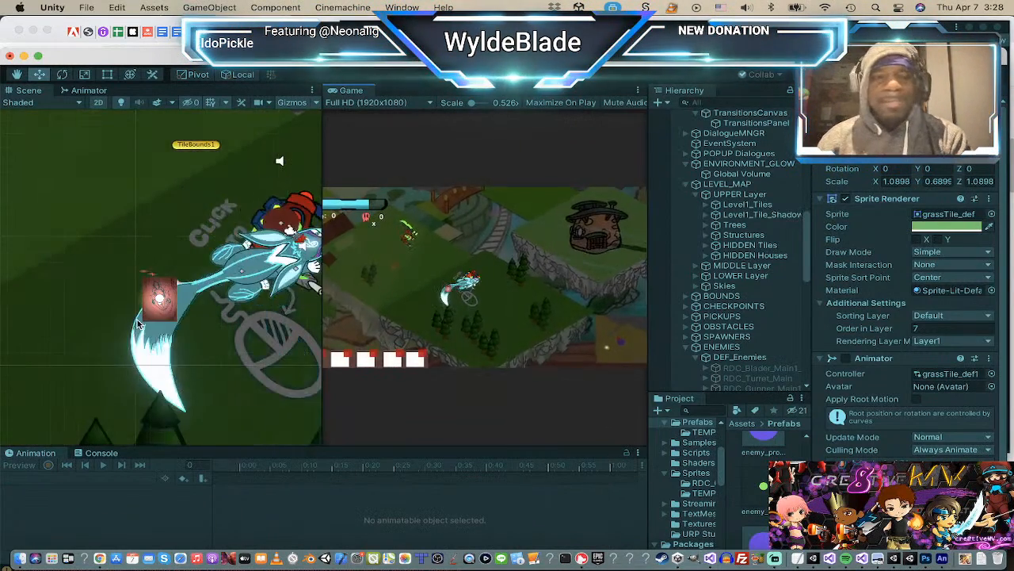
Step: Play-test the level by attacking the blader and gunner enemies with the player, closing the tutorial pop-up that opens during the fight
scroll(138, 318, "down", 10)
left_click(507, 297)
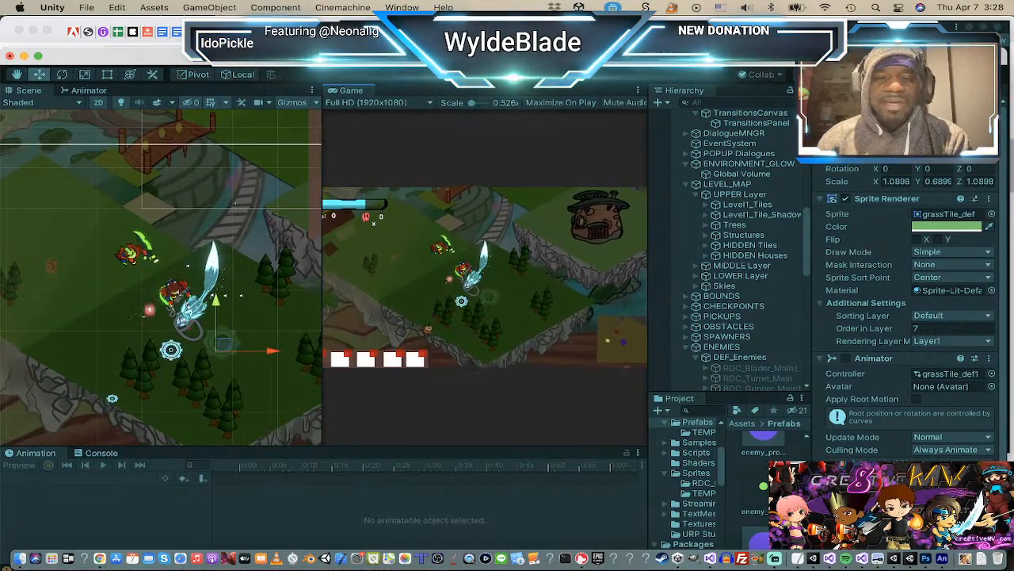
left_click(476, 291)
left_click(442, 240)
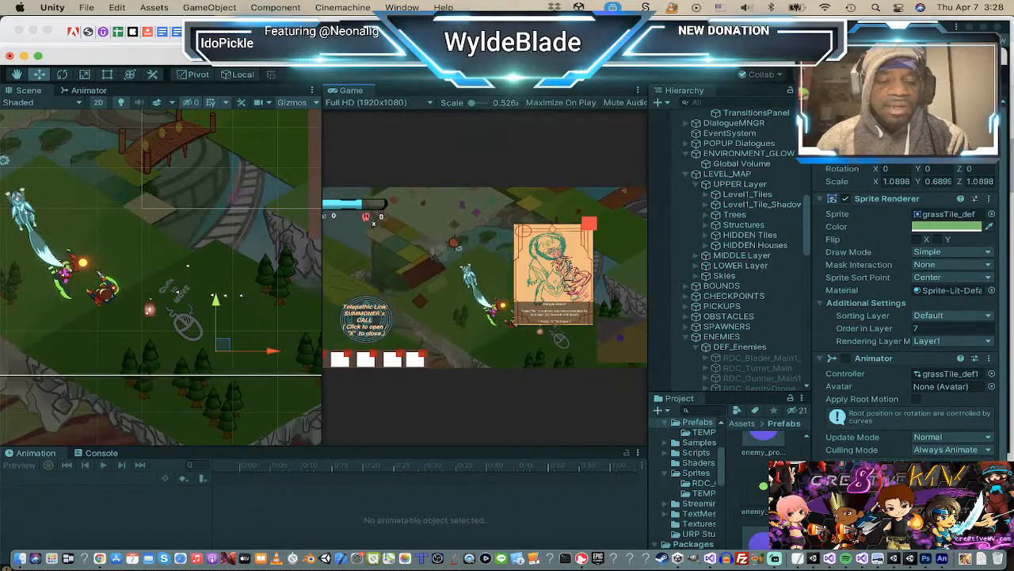
key("x")
left_click(519, 307)
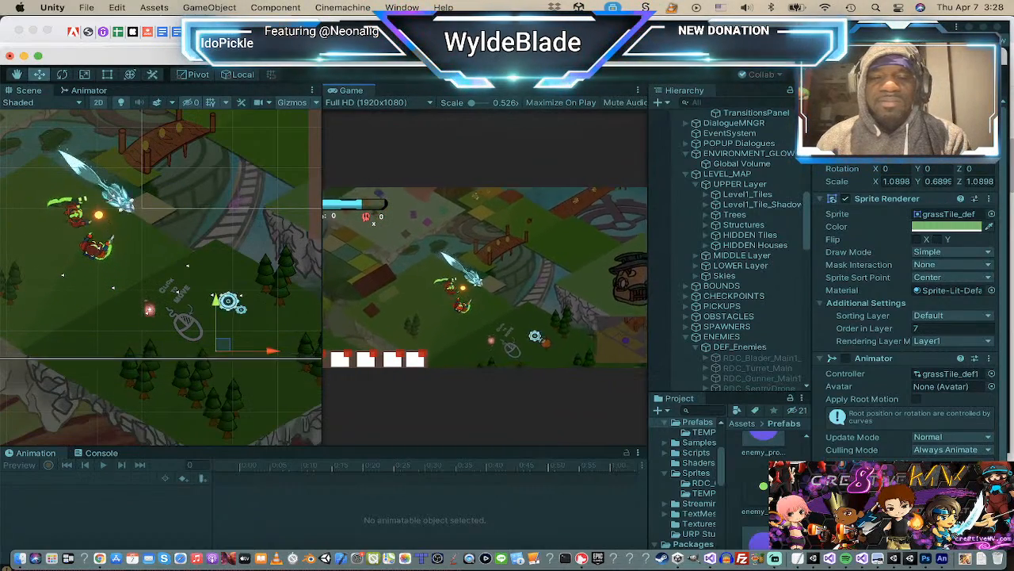
left_click(536, 341)
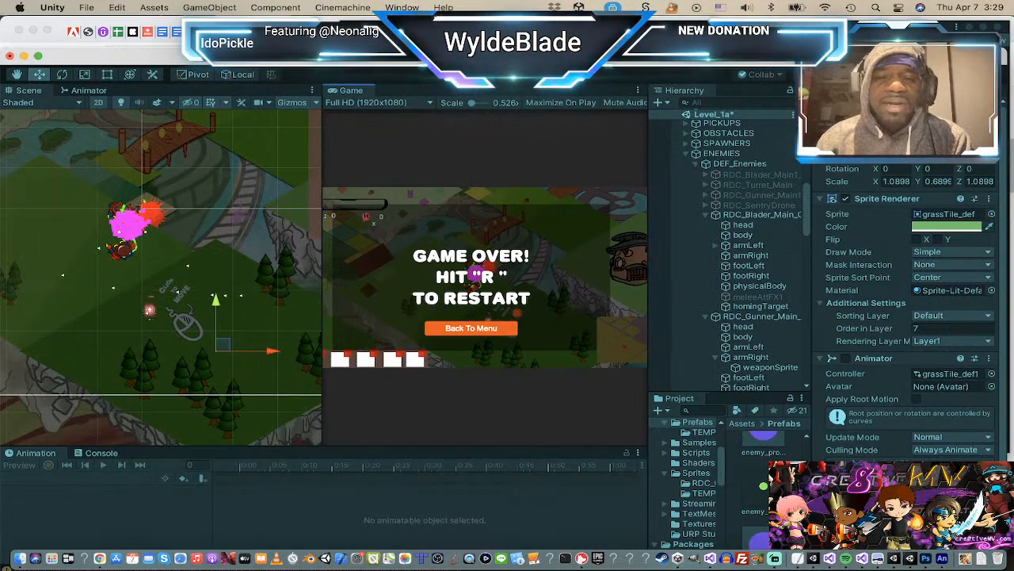
Step: Restart the level for another fight against both enemies, watch how they draw on the grass, and exit Play mode
key("r")
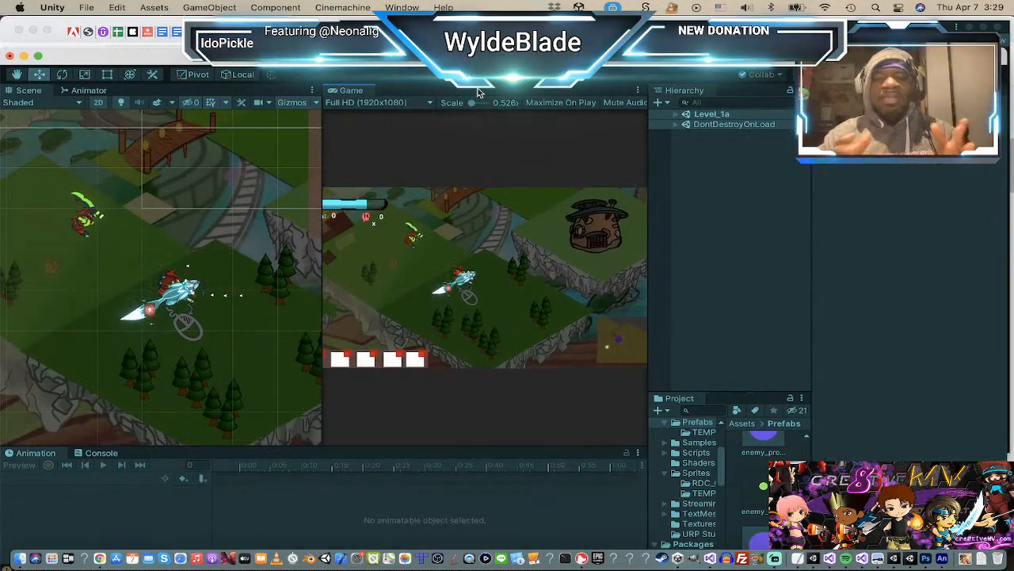
left_click(384, 279)
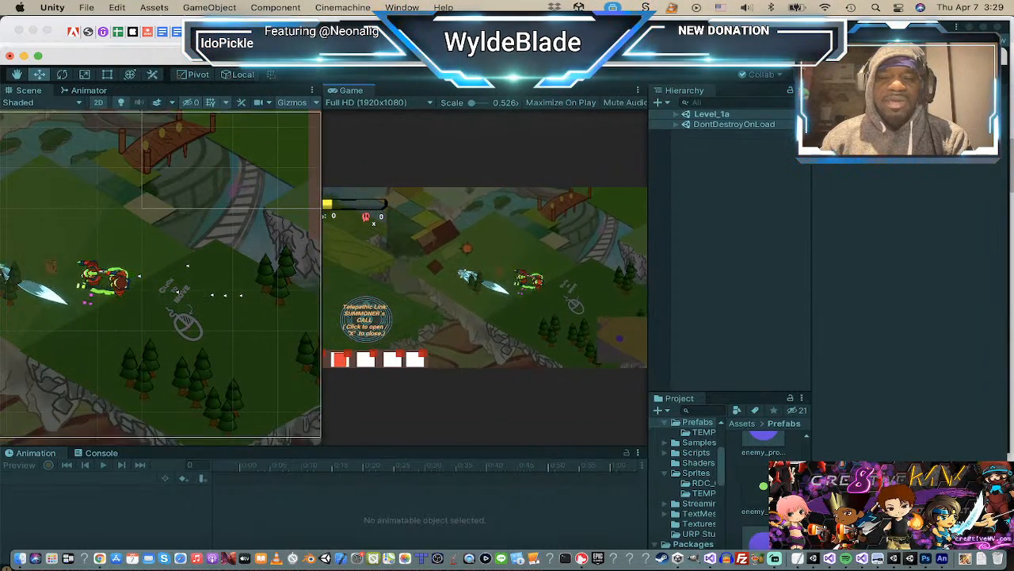
left_click(457, 219)
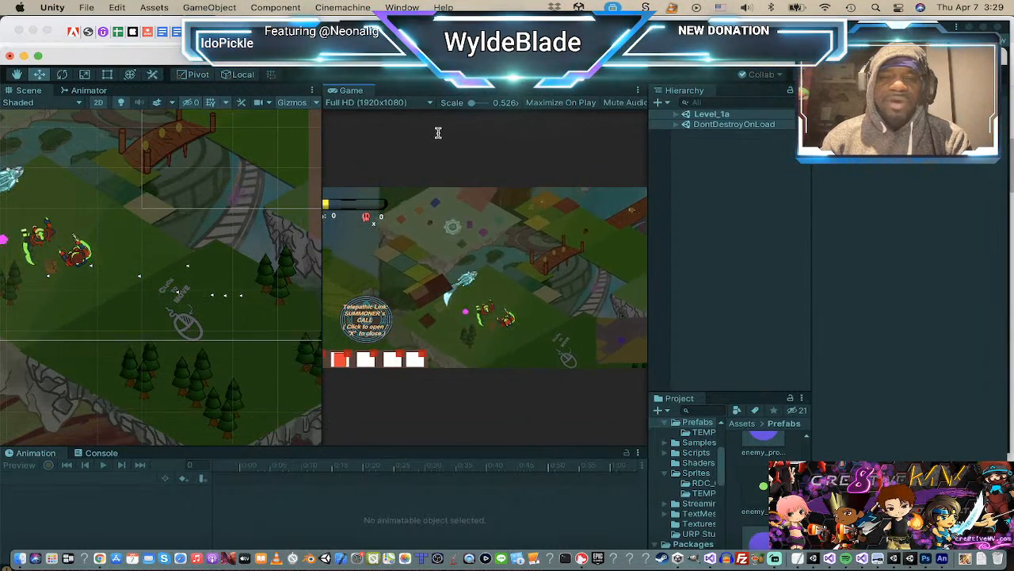
left_click(481, 74)
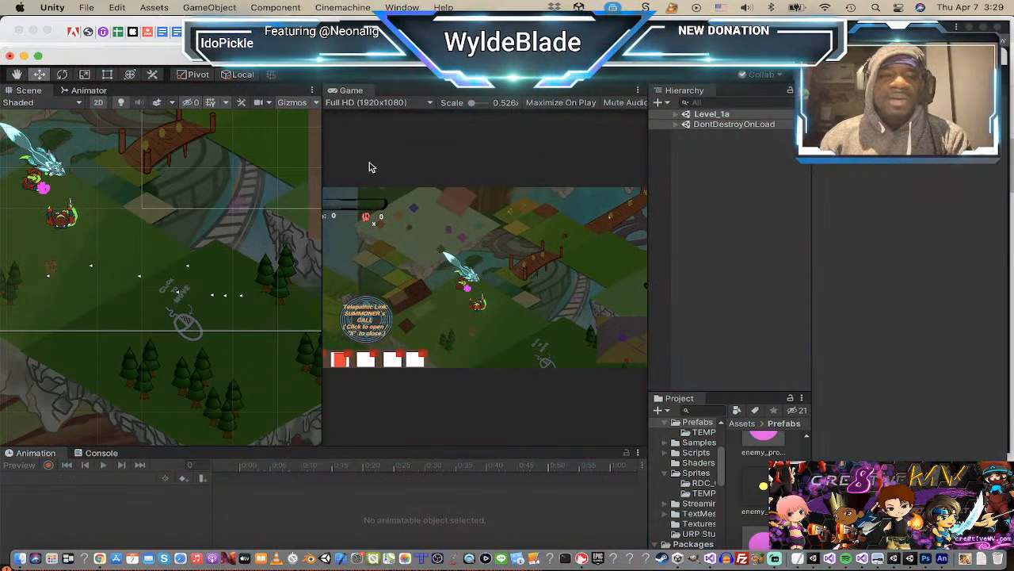
Step: Widen the Game view and look through the enemy projectile materials and shader graphs in the Shaders folder
left_click_drag(320, 270, 286, 268)
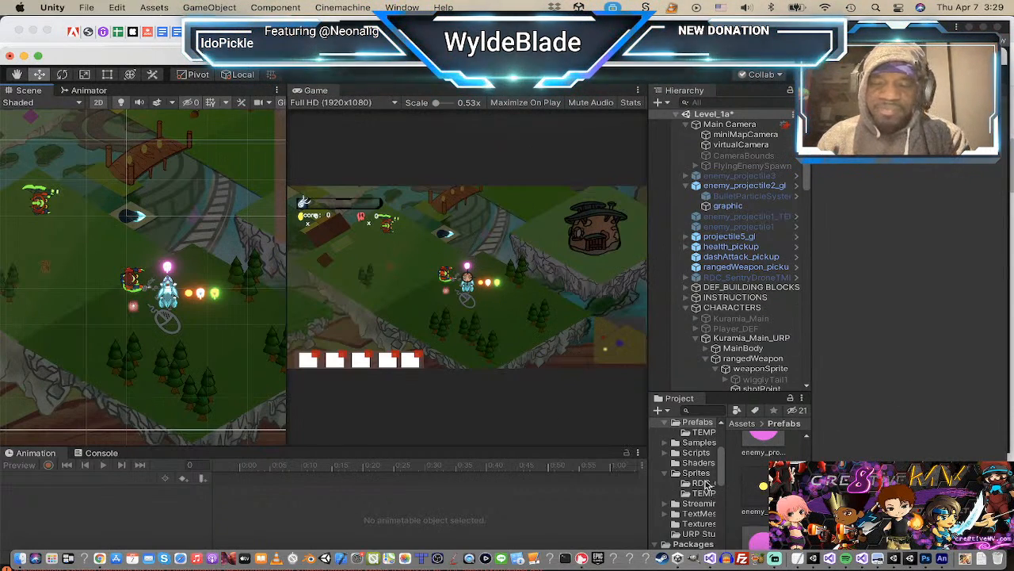
left_click(697, 463)
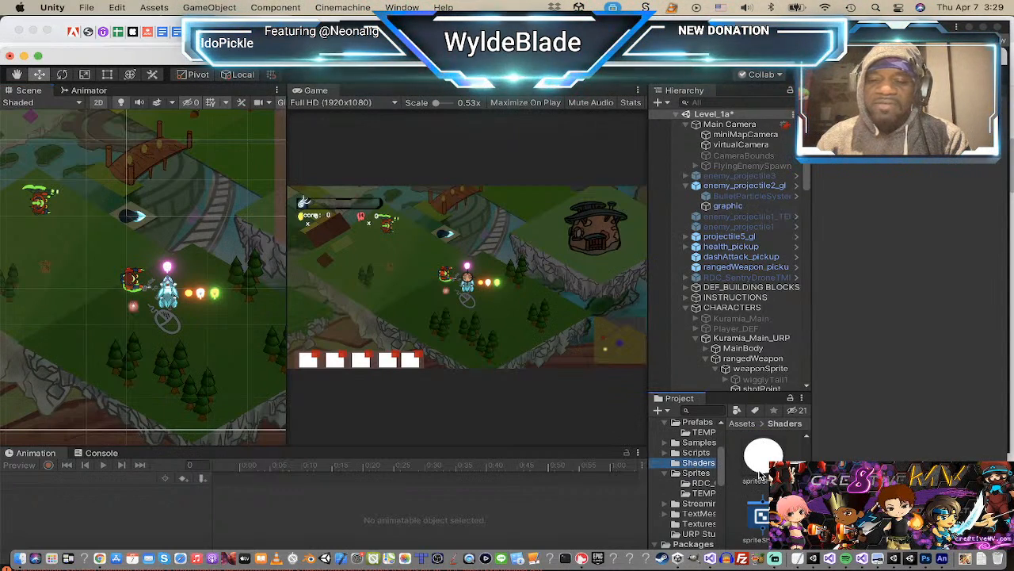
scroll(761, 474, "up", 5)
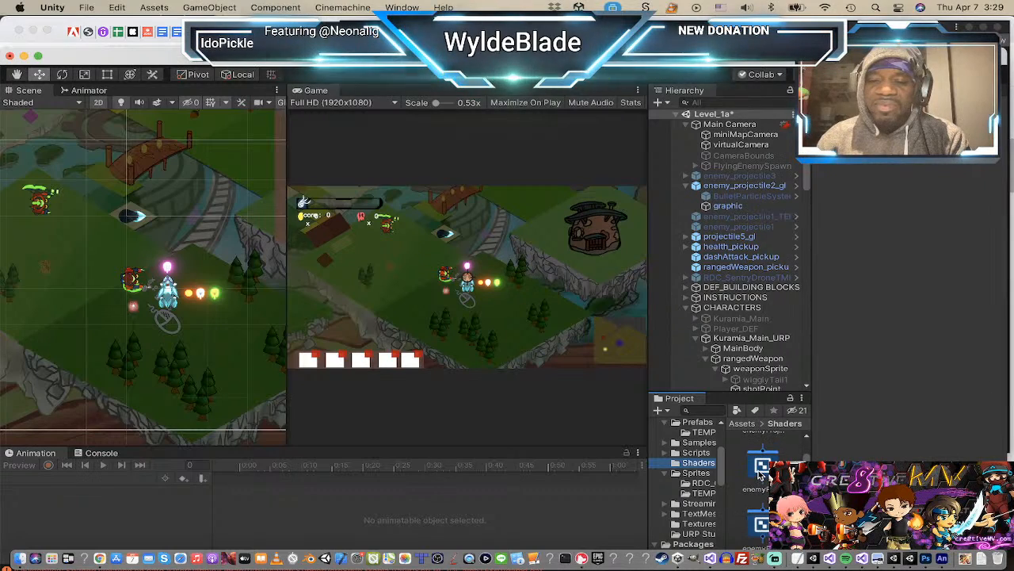
scroll(761, 474, "down", 3)
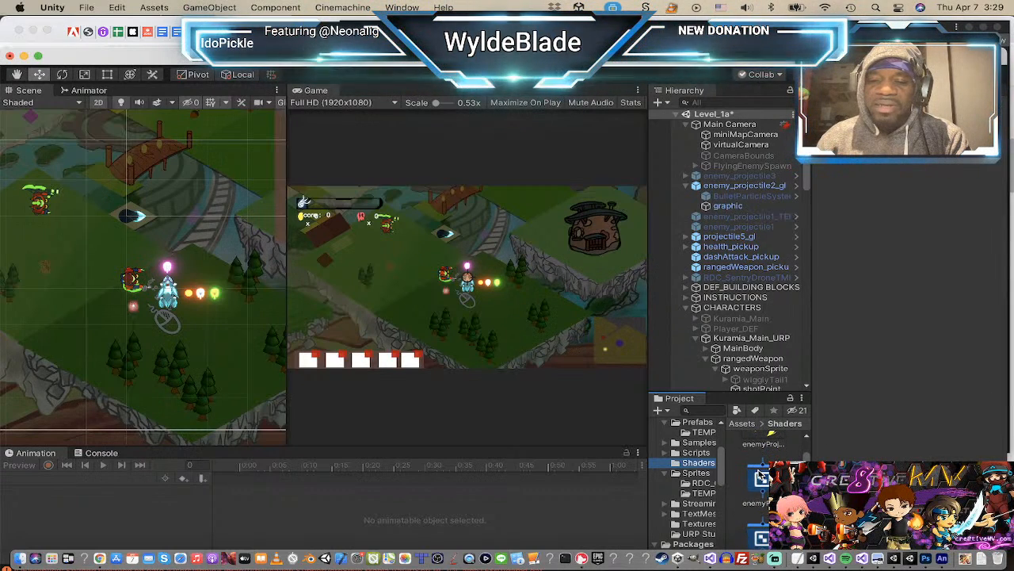
scroll(761, 474, "down", 2)
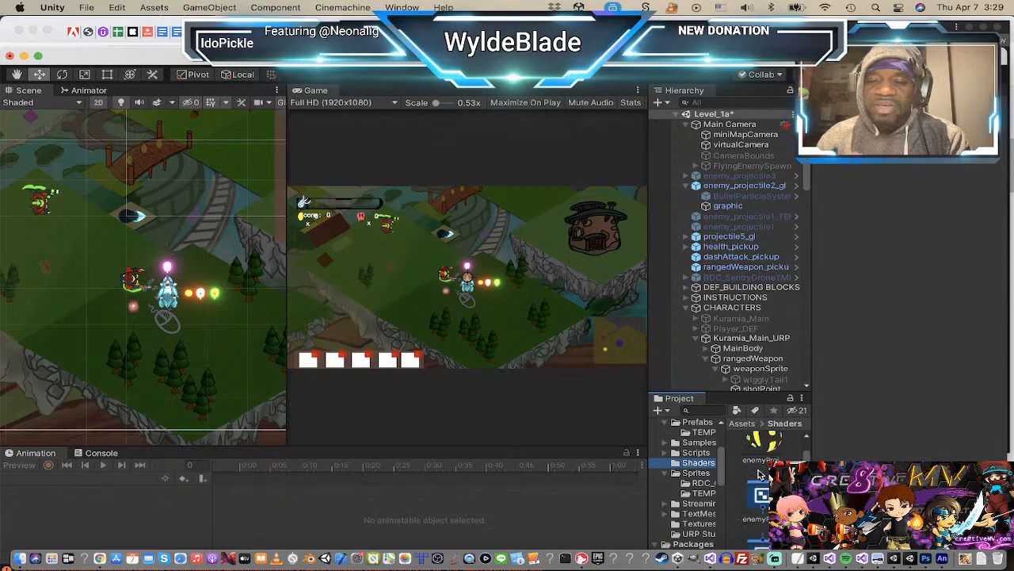
scroll(759, 474, "up", 1)
scroll(759, 473, "up", 1)
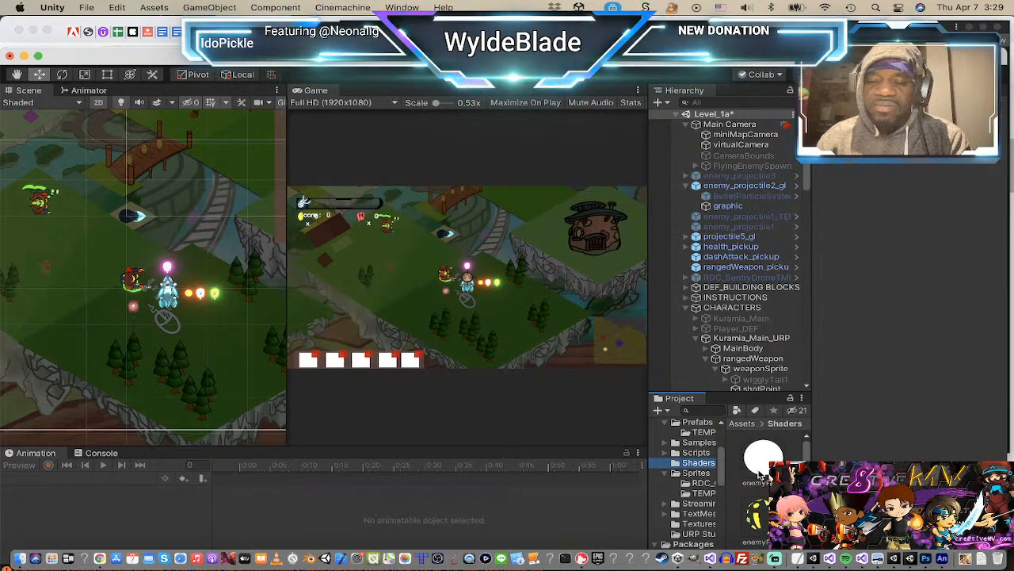
Step: Search the project assets for "enemy" and look through the matching prefabs, materials, sprites and scripts
left_click(692, 410)
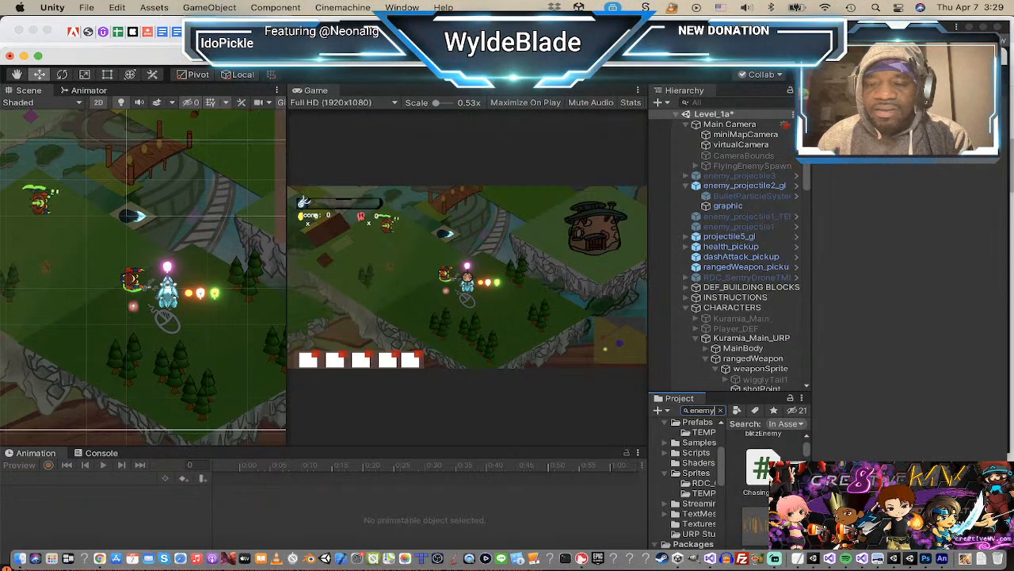
scroll(764, 492, "down", 6)
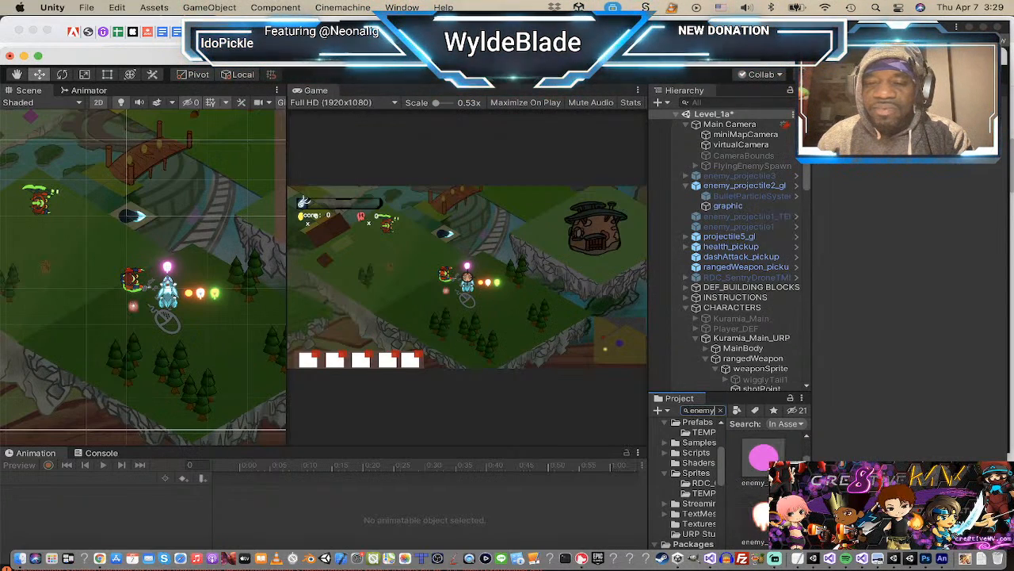
scroll(763, 491, "down", 5)
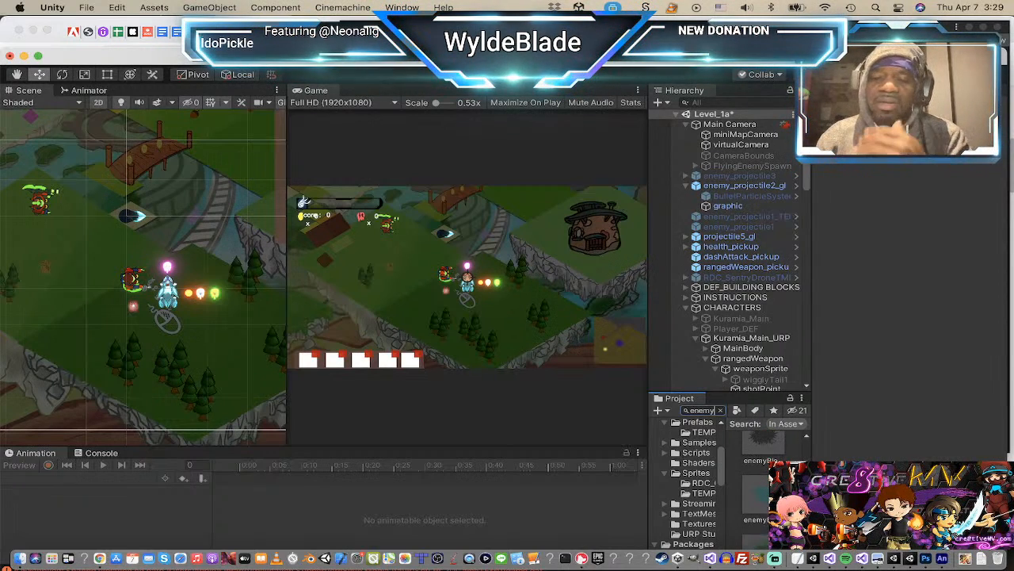
scroll(763, 491, "down", 4)
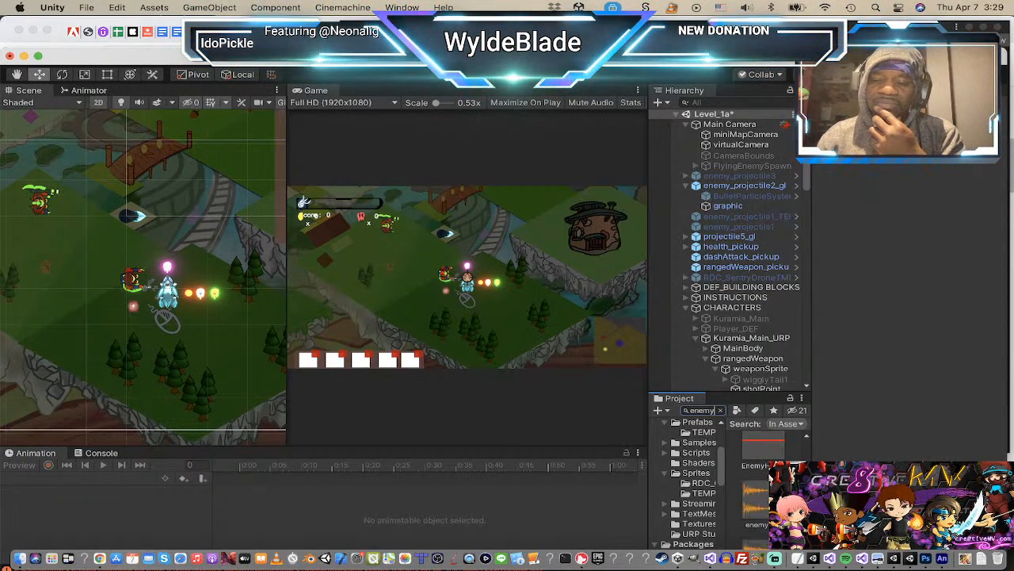
scroll(763, 491, "down", 2)
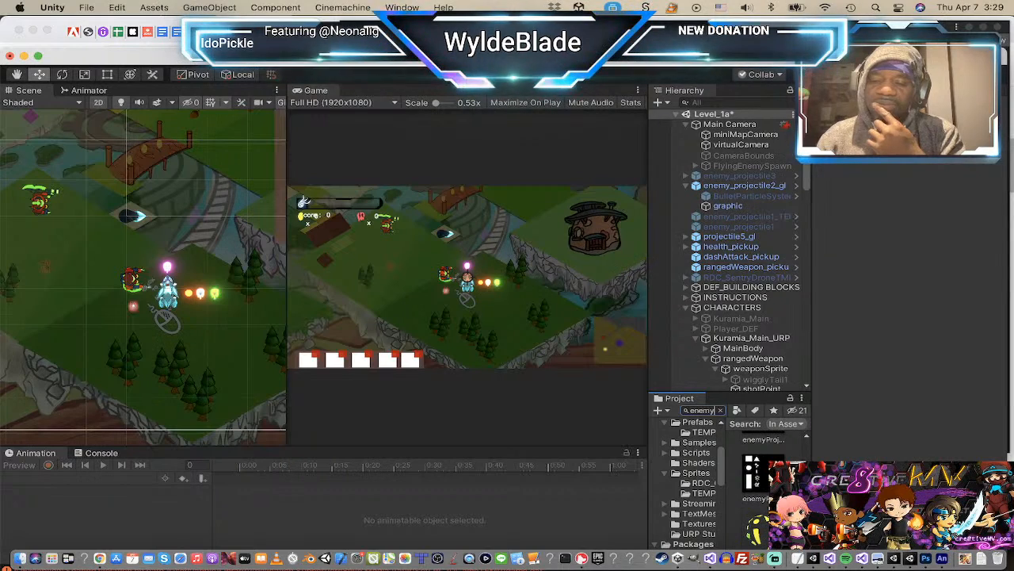
scroll(757, 490, "down", 2)
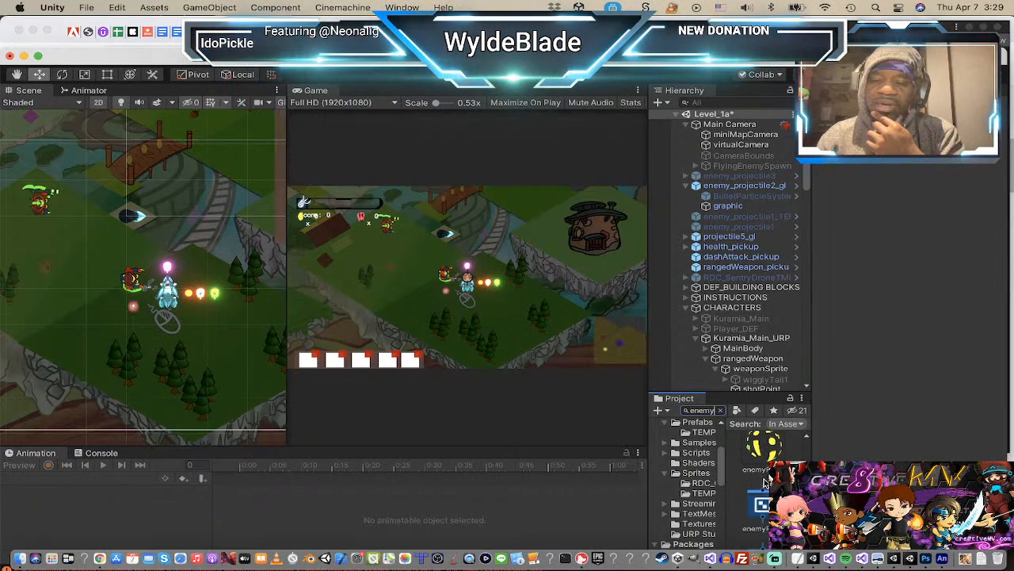
scroll(760, 492, "down", 2)
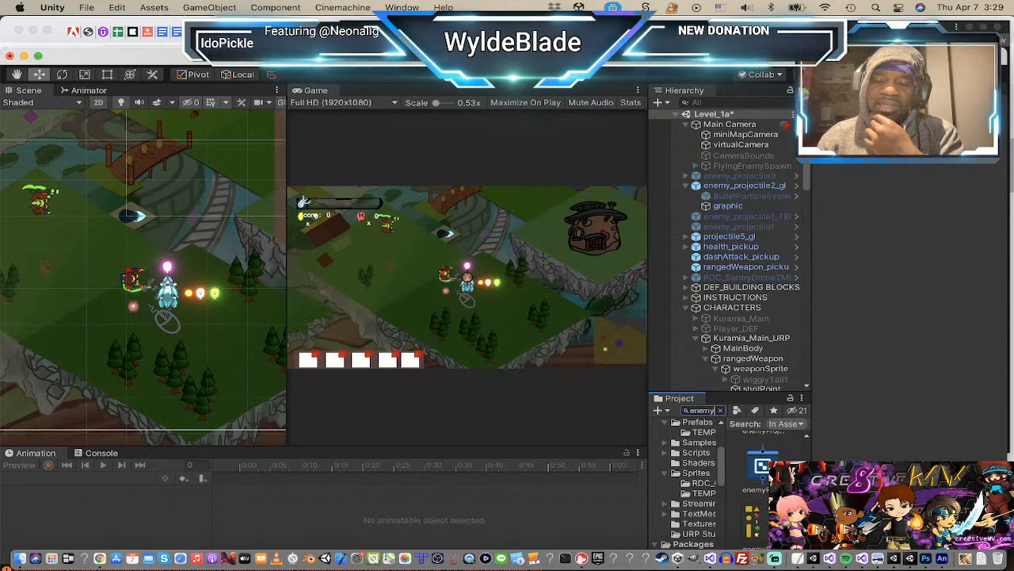
scroll(761, 491, "down", 5)
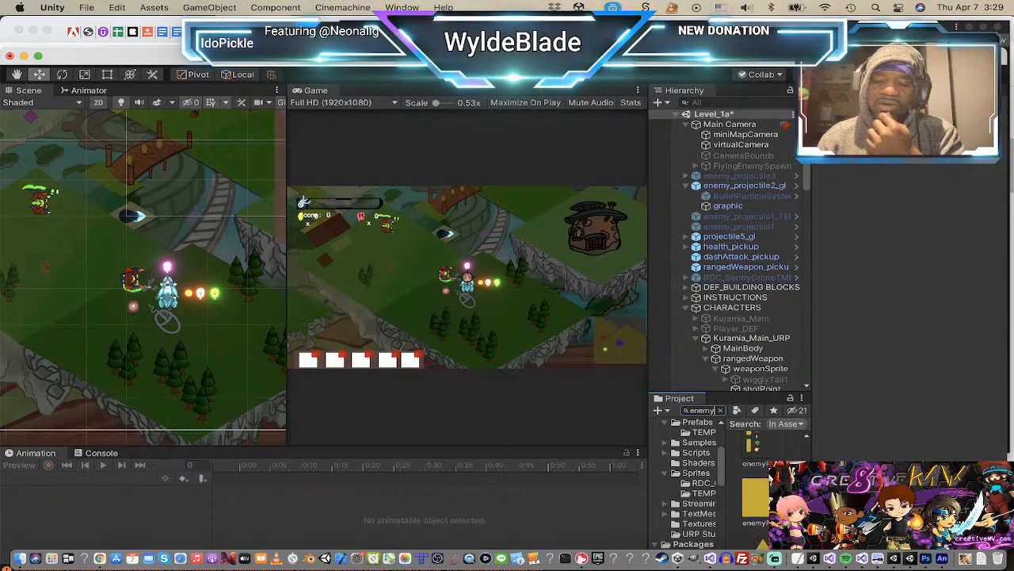
scroll(760, 491, "down", 4)
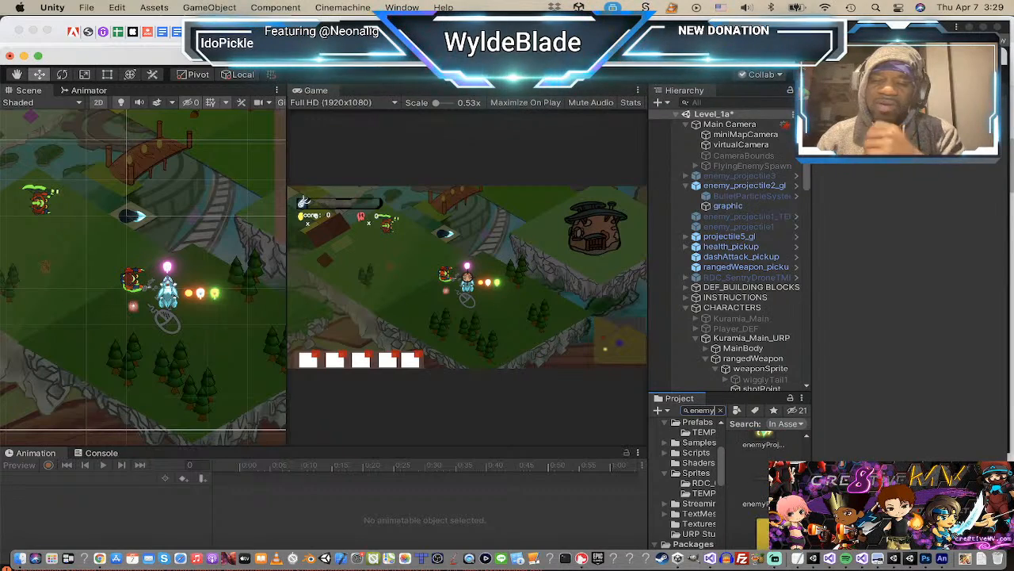
scroll(760, 491, "down", 4)
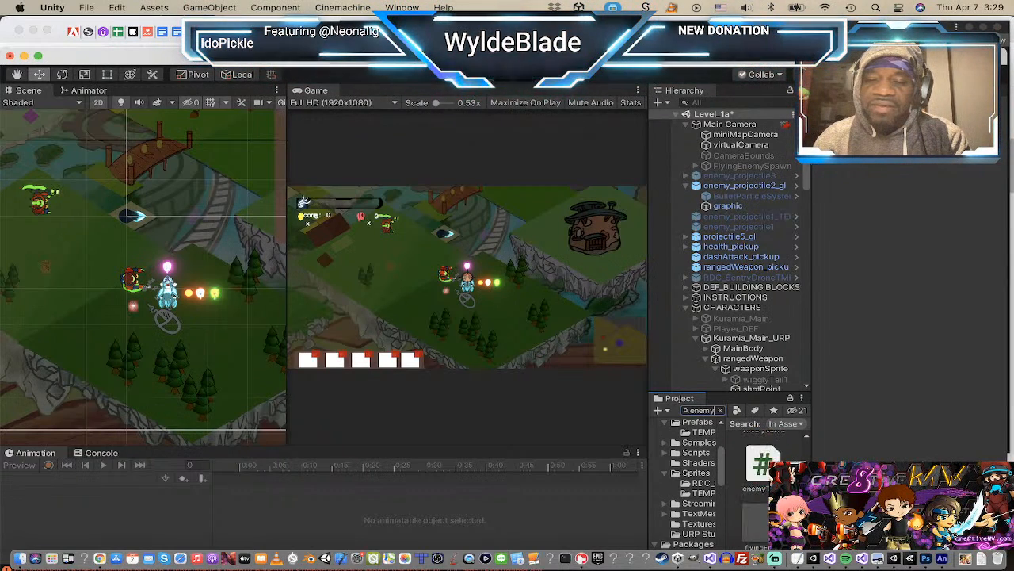
scroll(761, 492, "down", 4)
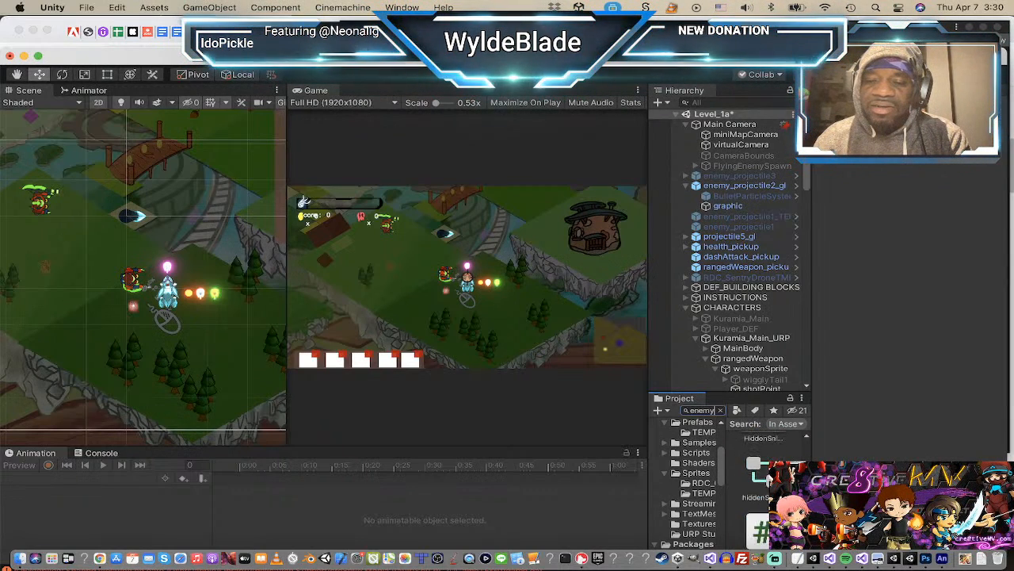
Step: Look through the Shaders folder, and search the project assets for "enemysp" before returning to the broader "enemy" search
left_click(699, 463)
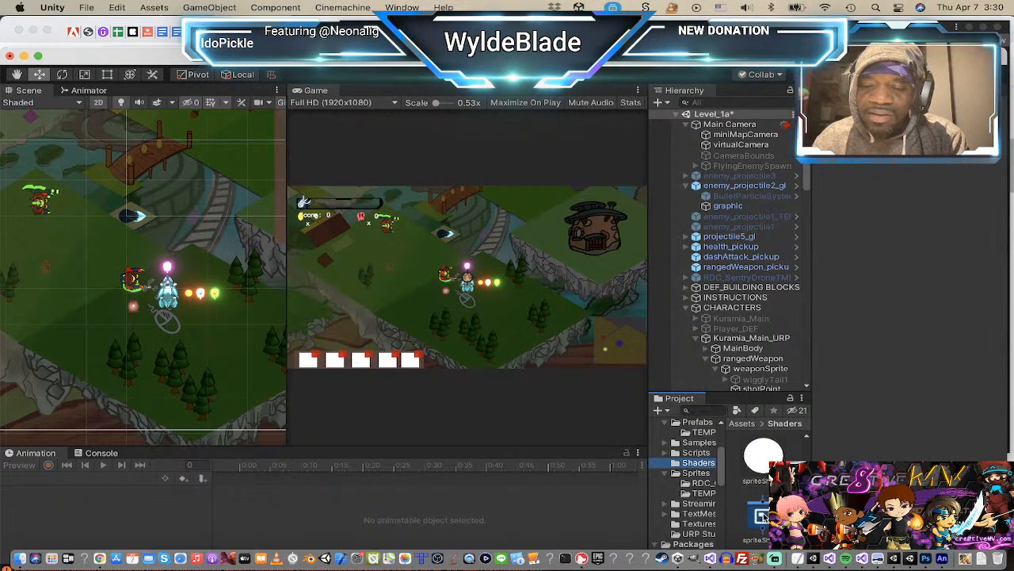
scroll(763, 499, "up", 3)
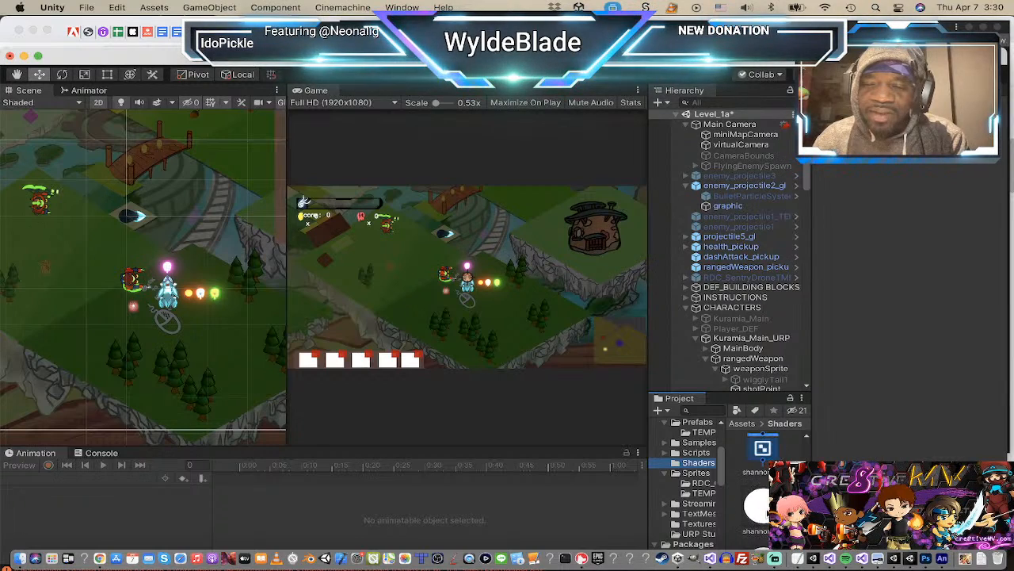
left_click(700, 410)
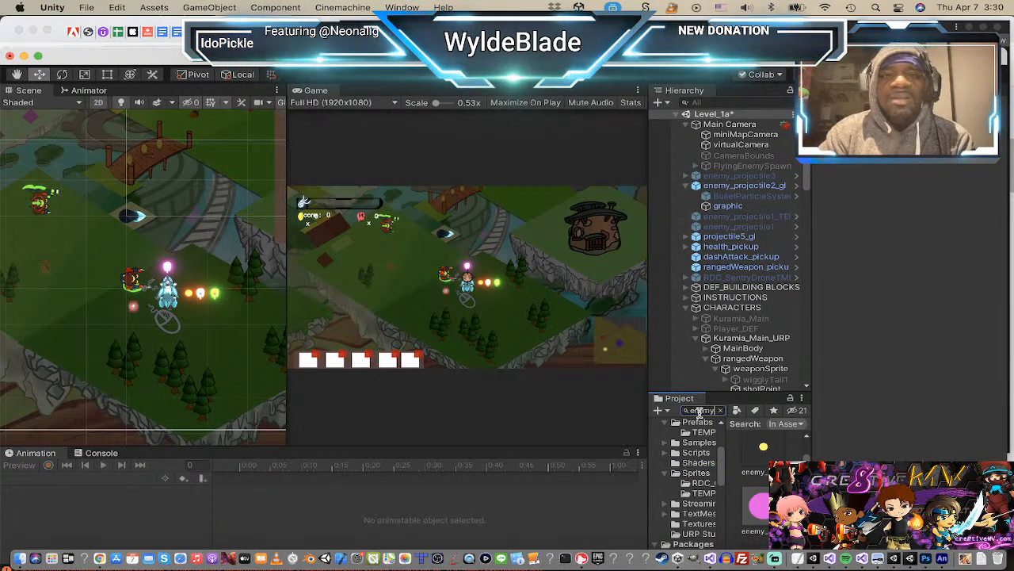
type("sp")
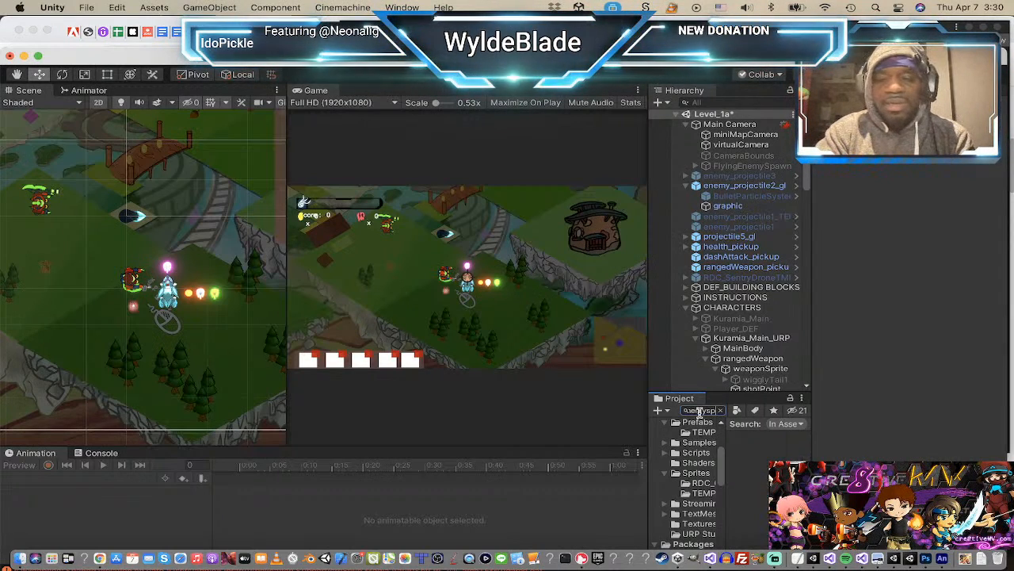
key("BackSpace")
key("BackSpace")
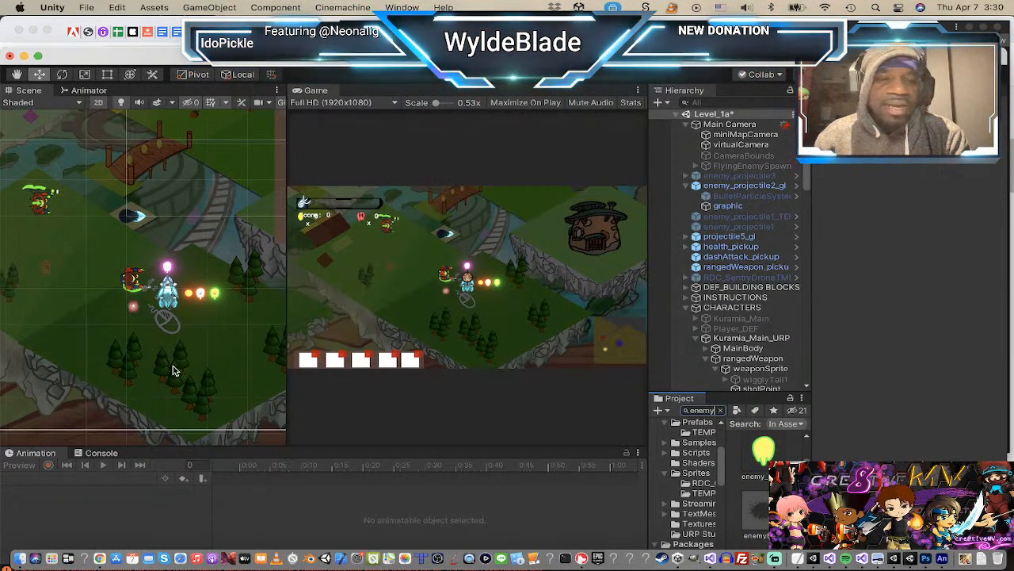
Step: Look through the "enemy" search results and inspect the import settings of the black-and-white enemy projectiles sprite sheet
scroll(221, 284, "up", 5)
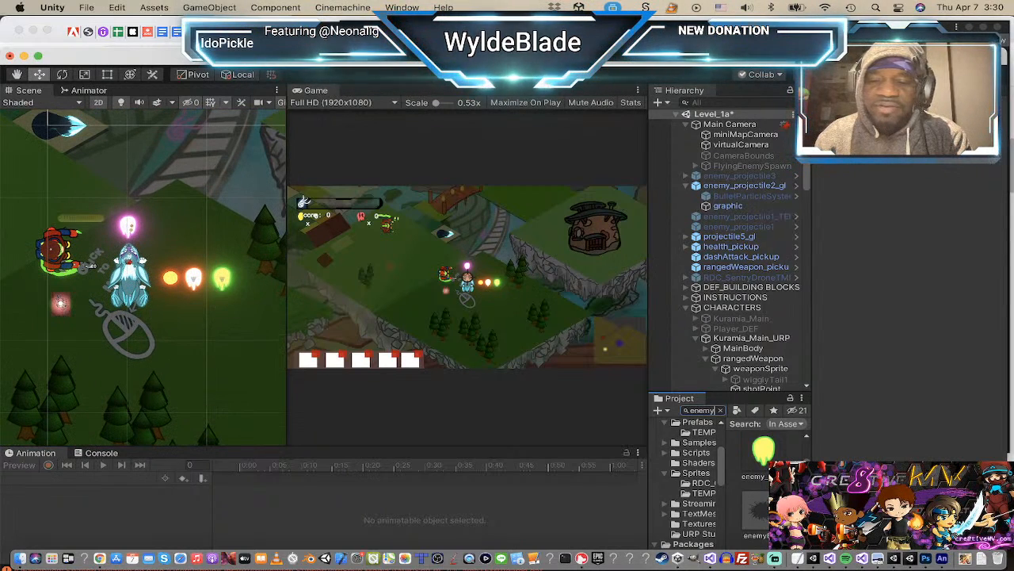
scroll(758, 472, "down", 5)
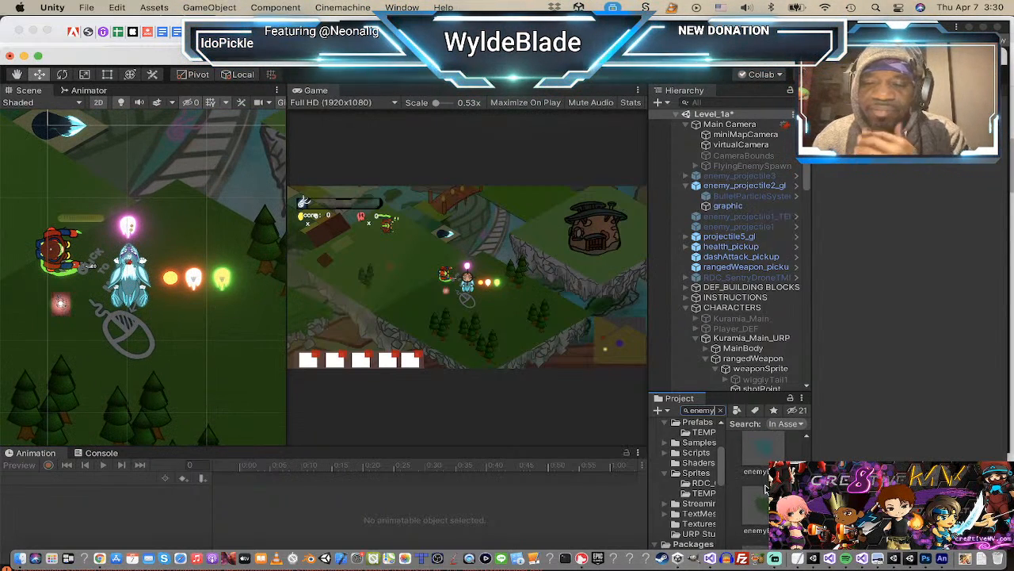
scroll(765, 489, "down", 3)
scroll(766, 491, "down", 5)
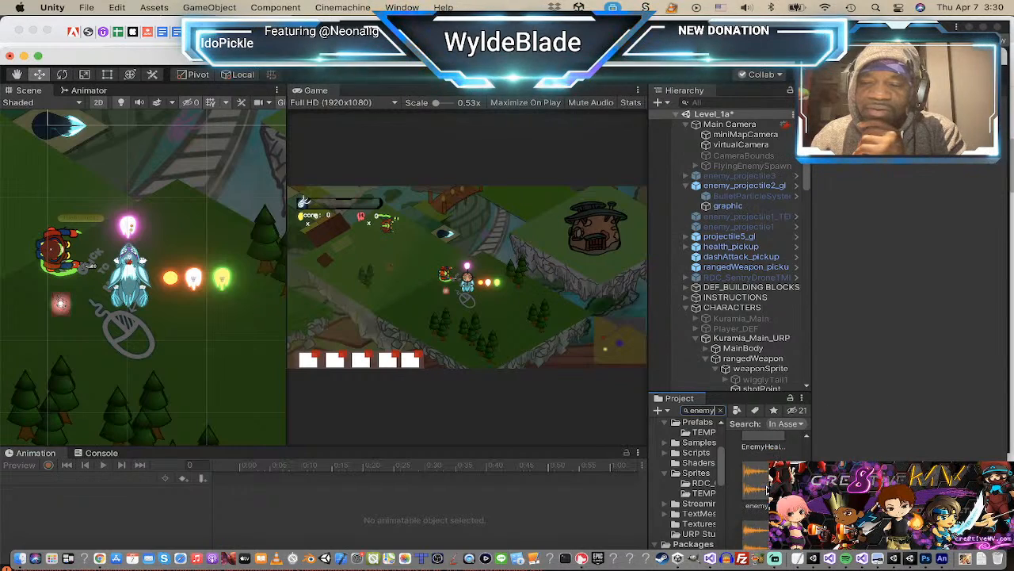
scroll(767, 487, "down", 3)
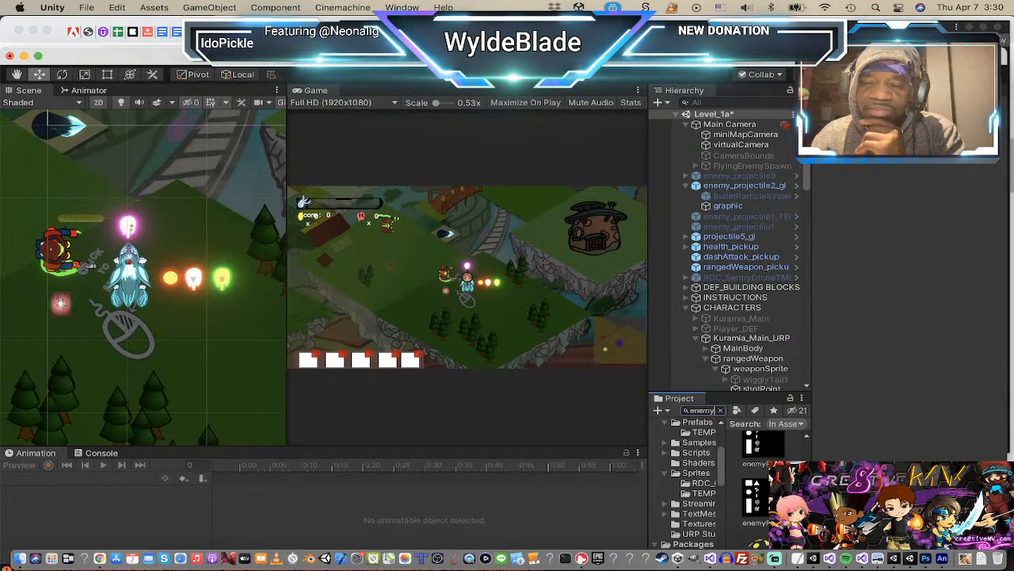
left_click(755, 473)
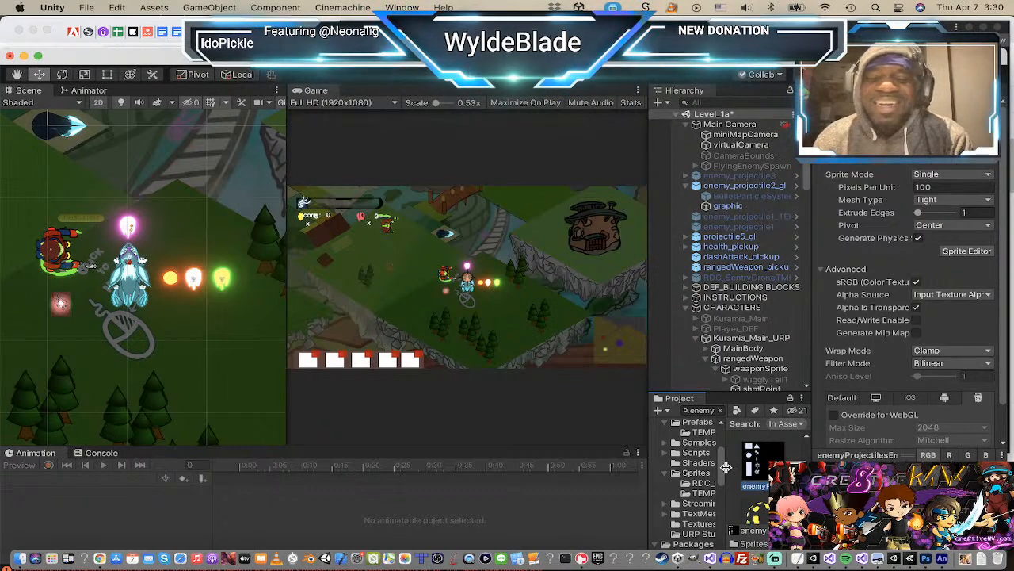
Step: Look further through the enemy shader graphs and projectile sprites, and inspect the enemySheet1_glow material
scroll(762, 482, "down", 8)
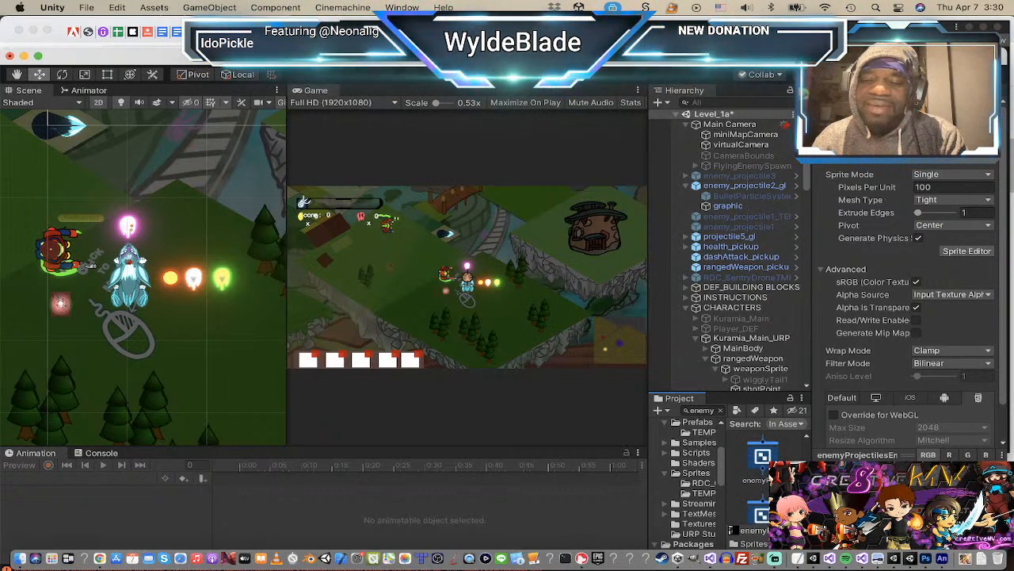
scroll(762, 482, "down", 5)
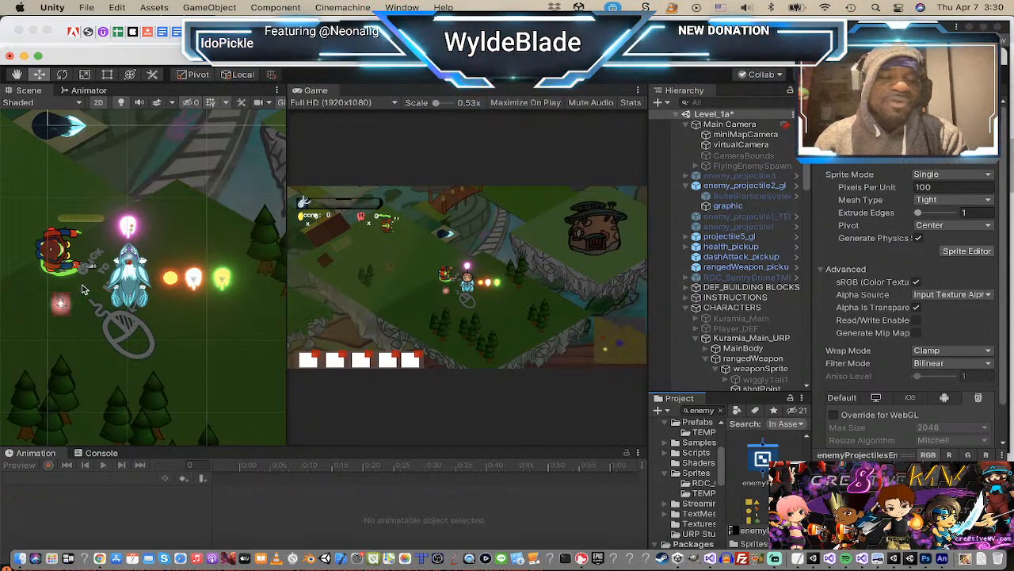
scroll(75, 292, "down", 5)
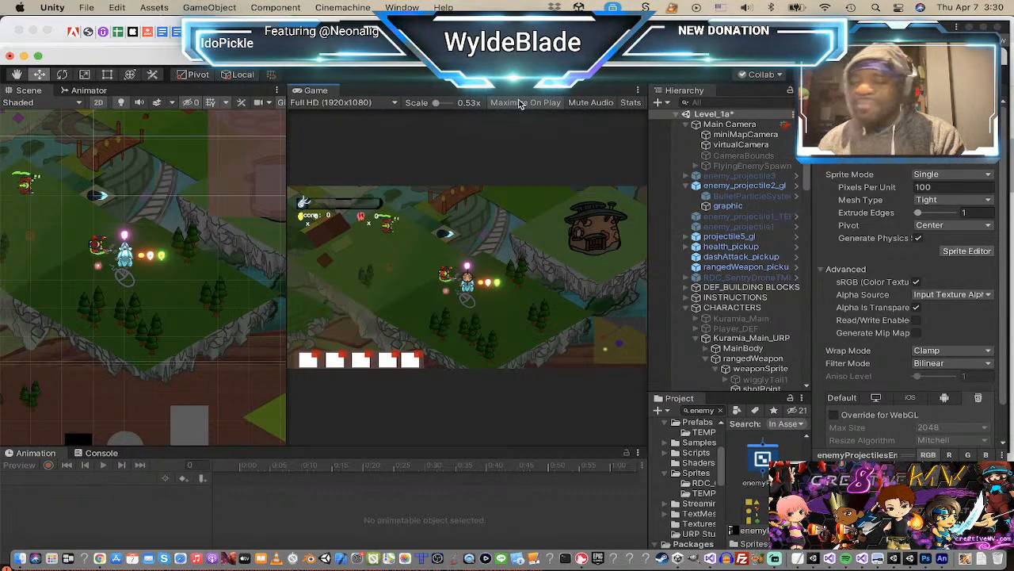
scroll(761, 499, "down", 4)
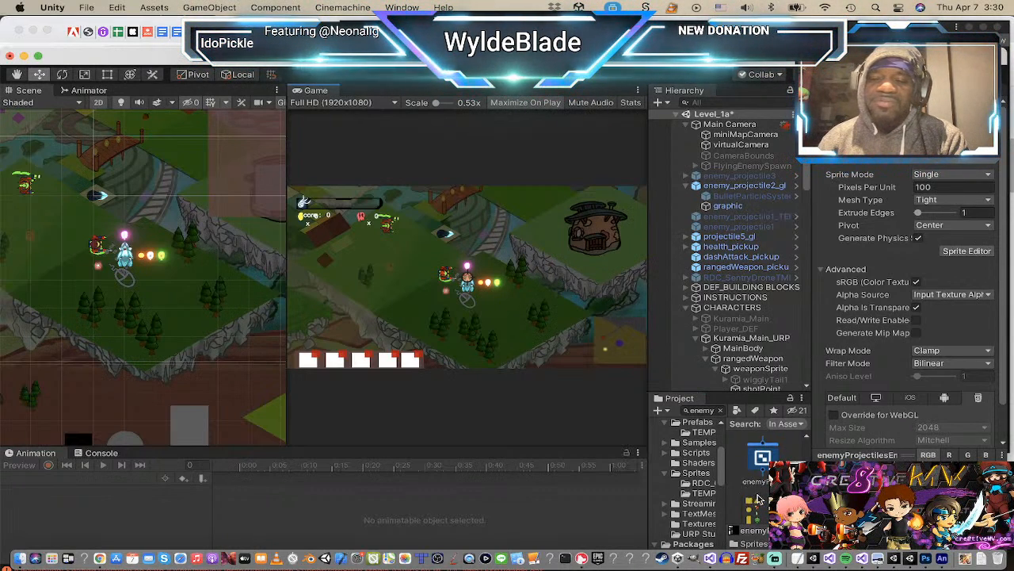
scroll(763, 498, "down", 6)
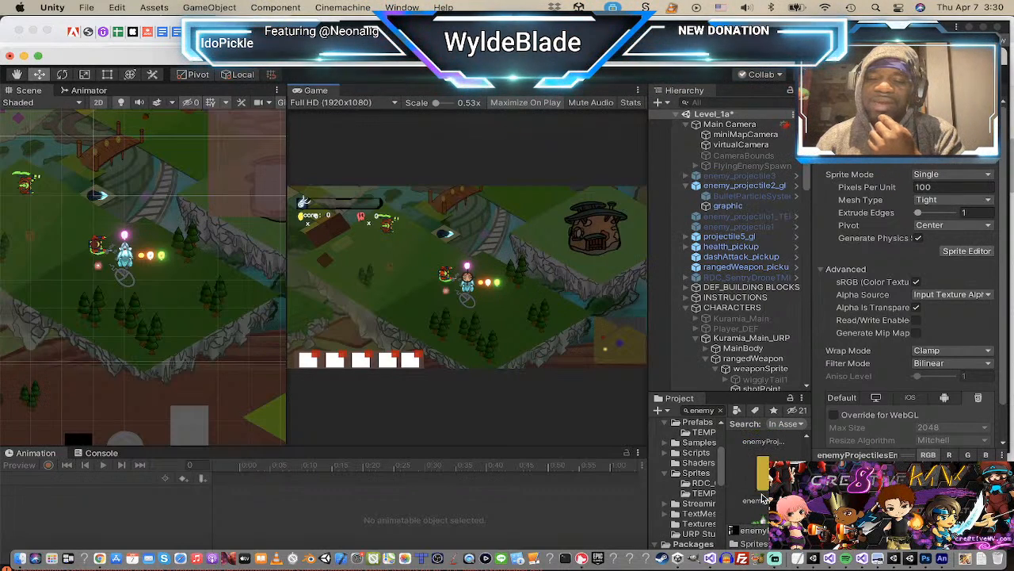
scroll(763, 498, "down", 6)
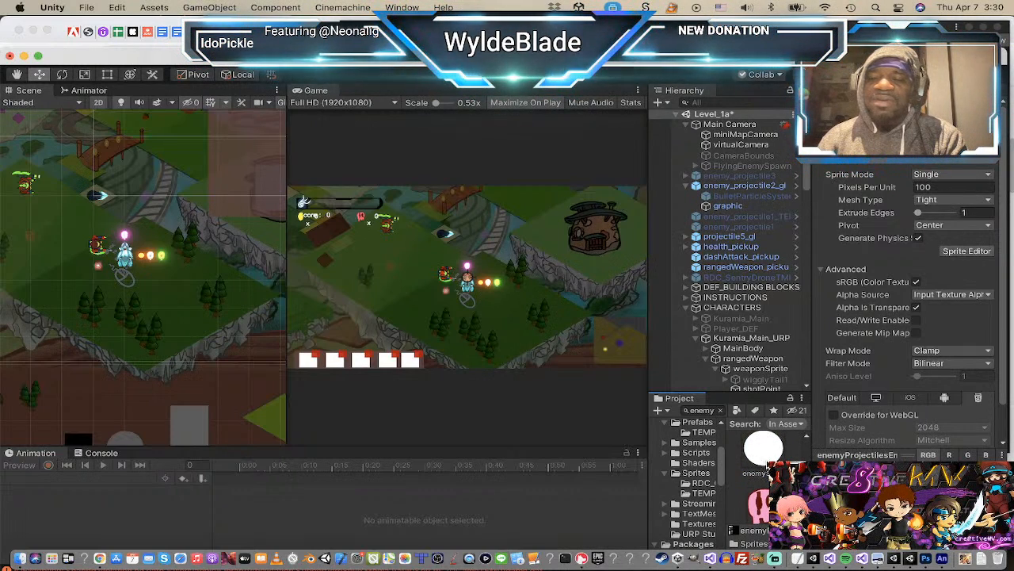
scroll(760, 475, "up", 1)
left_click(760, 468)
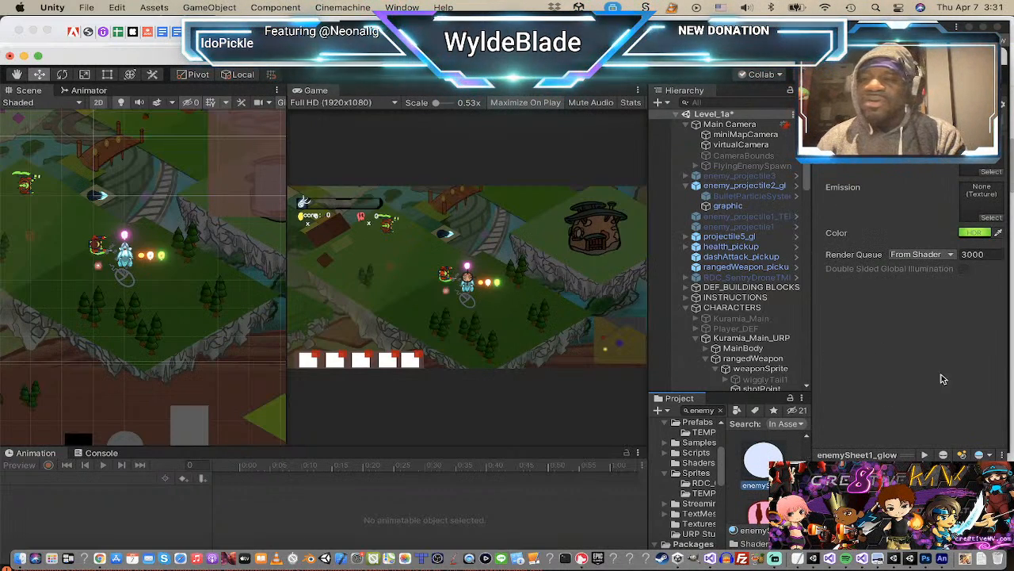
Step: Examine the remaining "enemy" search results, including the flying and stalking enemy assets, for the enemy sprite shader
scroll(763, 475, "down", 1)
scroll(763, 475, "down", 3)
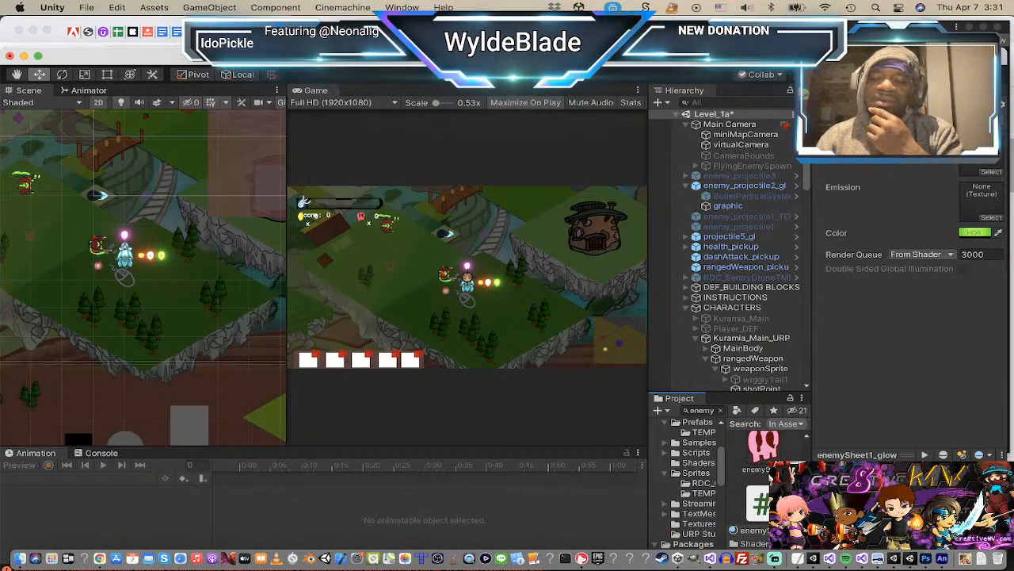
scroll(764, 475, "down", 5)
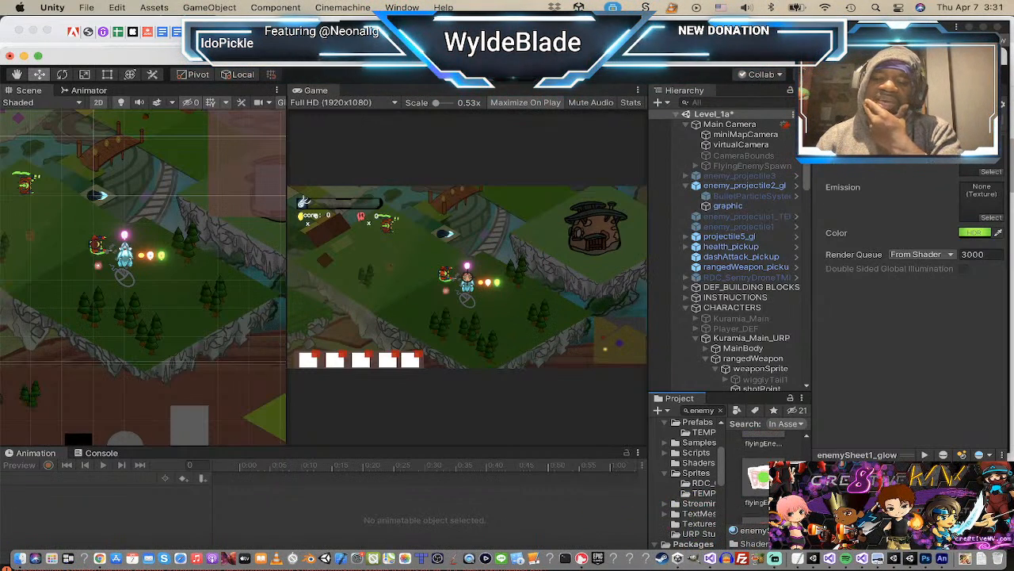
scroll(763, 476, "down", 4)
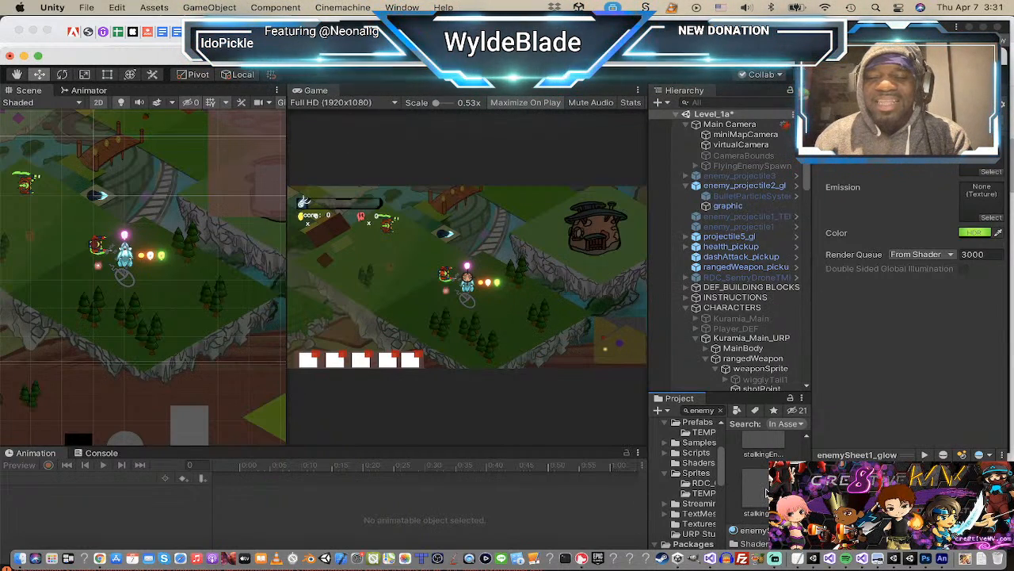
scroll(767, 491, "up", 2)
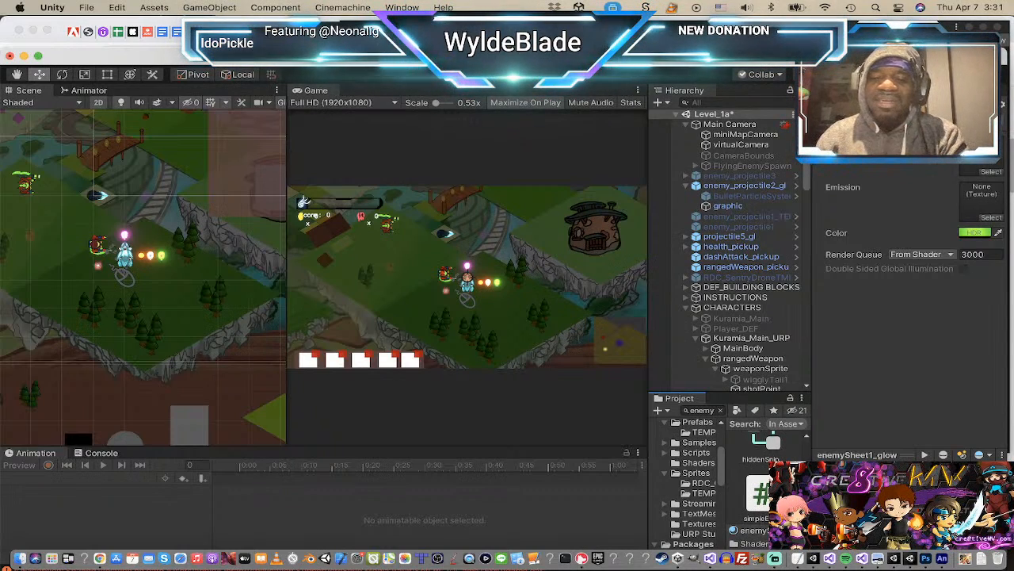
scroll(767, 475, "up", 2)
scroll(766, 478, "up", 3)
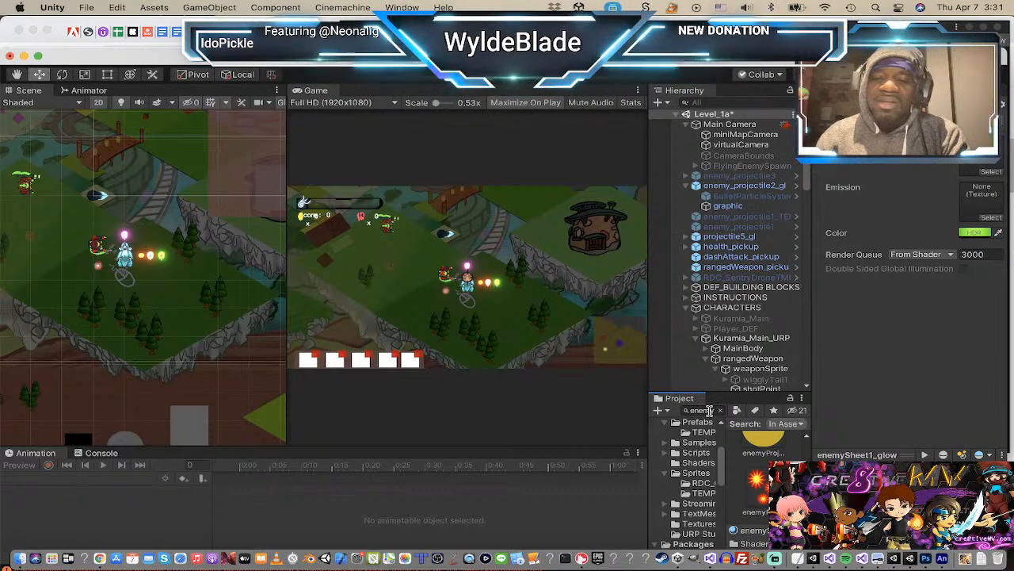
Step: Search the project assets for "enemySprite"
left_click(711, 410)
type("sp")
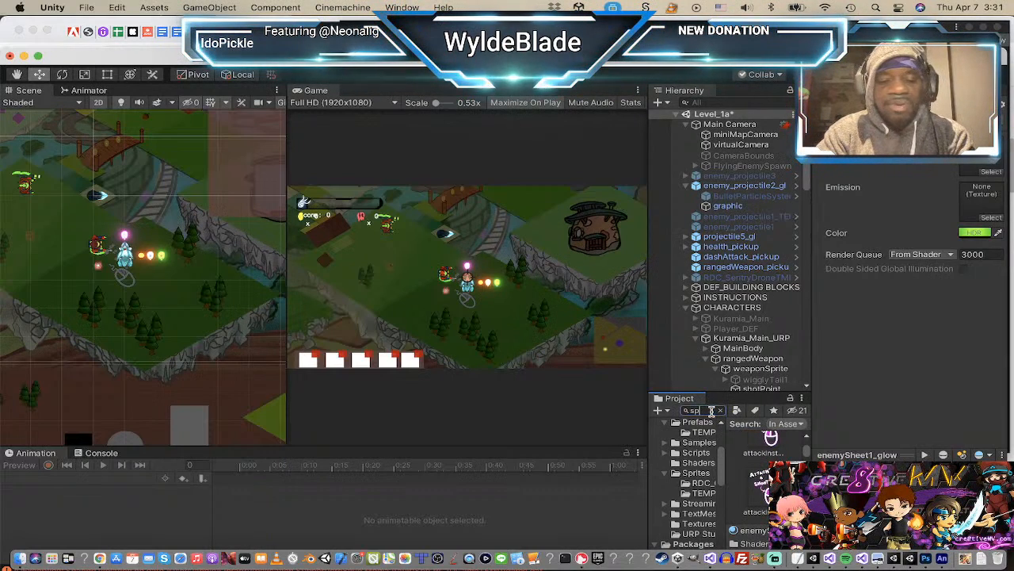
key("BackSpace")
key("BackSpace")
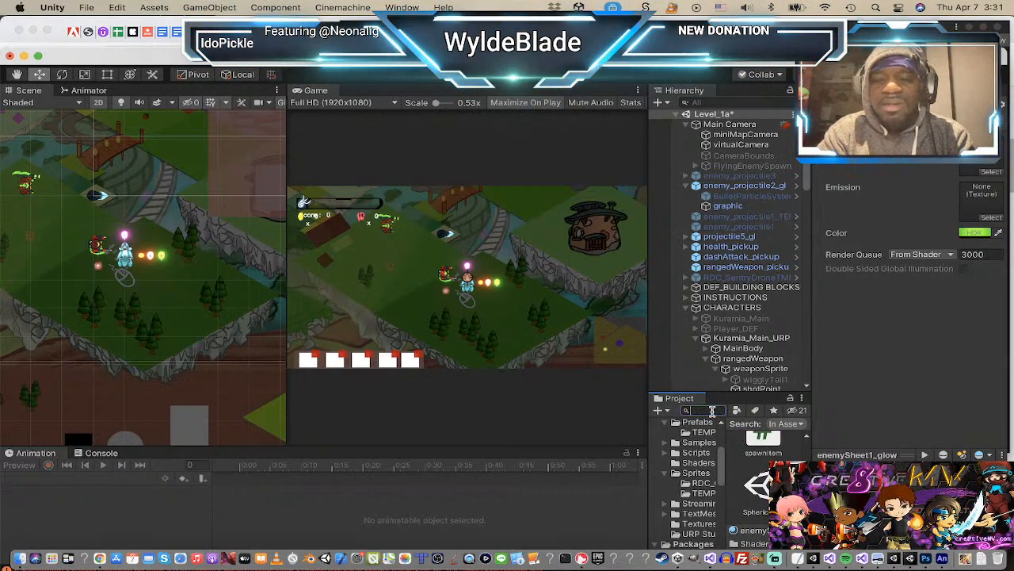
type("enemy")
key("BackSpace")
key("BackSpace")
key("BackSpace")
key("BackSpace")
key("BackSpace")
type("Sprite")
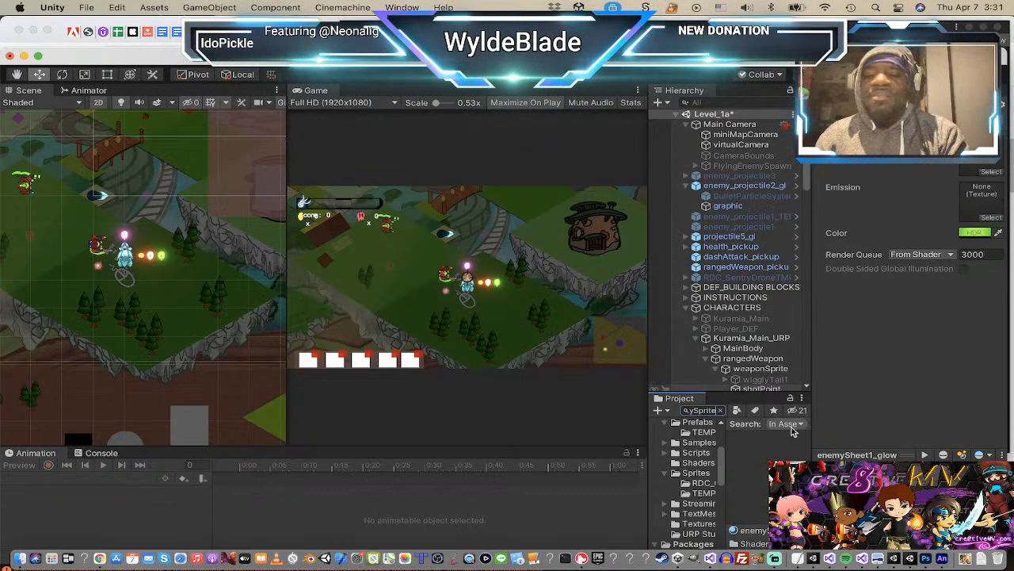
Step: Return to the Shaders folder, select the enemySheet1_glow material, and look through the character and sprite sheet shaders
left_click(696, 463)
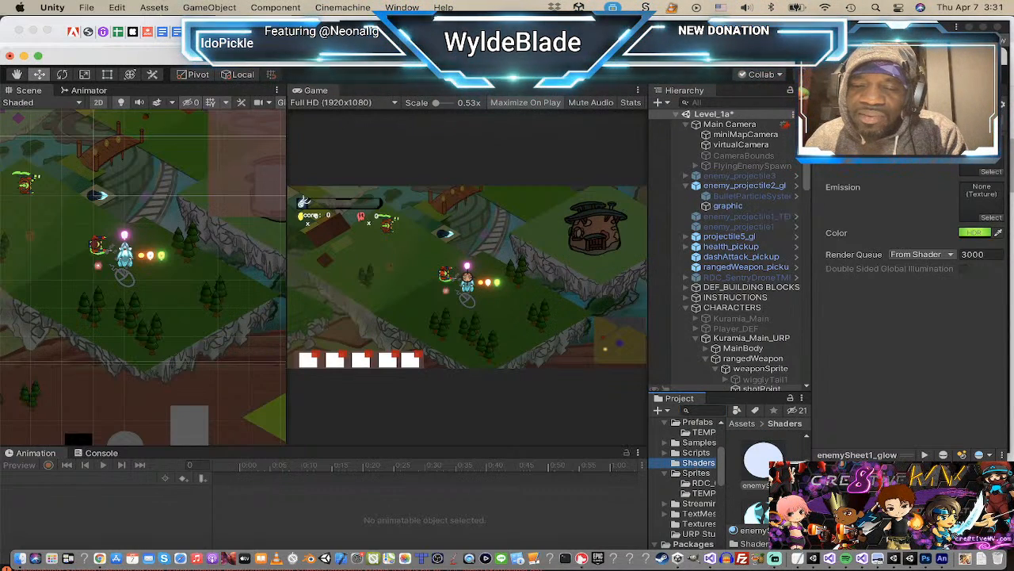
left_click(763, 461)
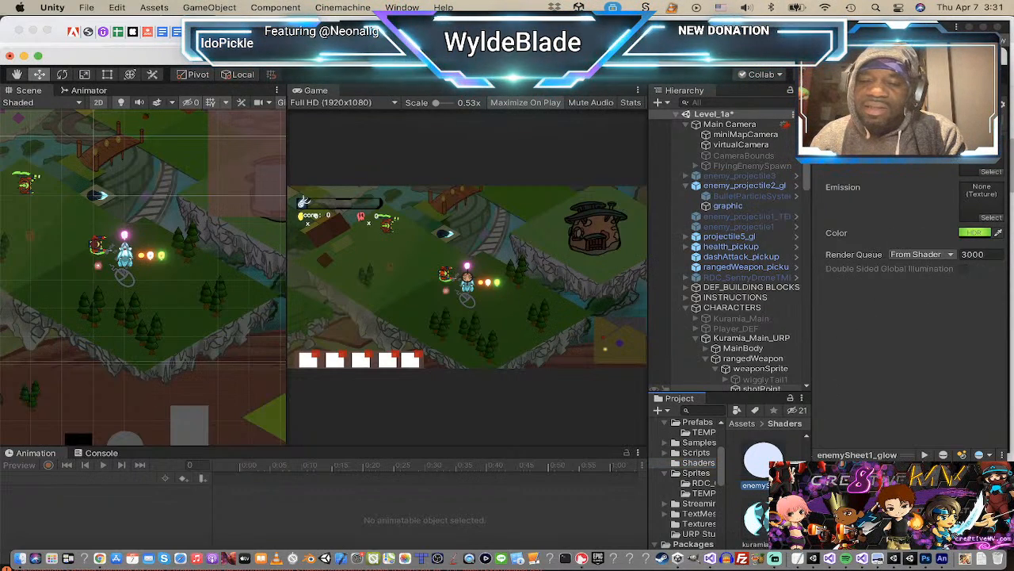
scroll(767, 469, "down", 5)
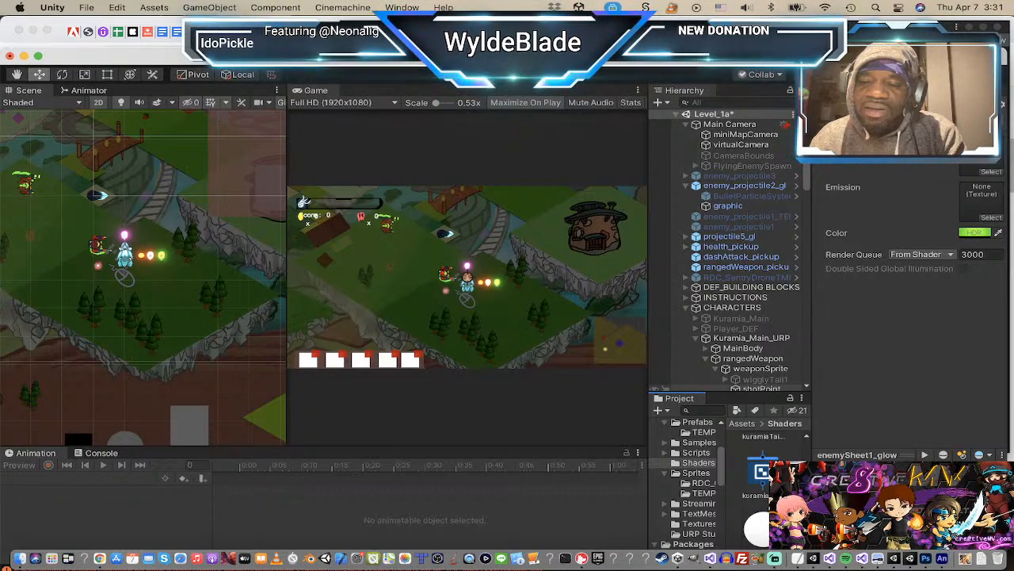
scroll(764, 491, "down", 5)
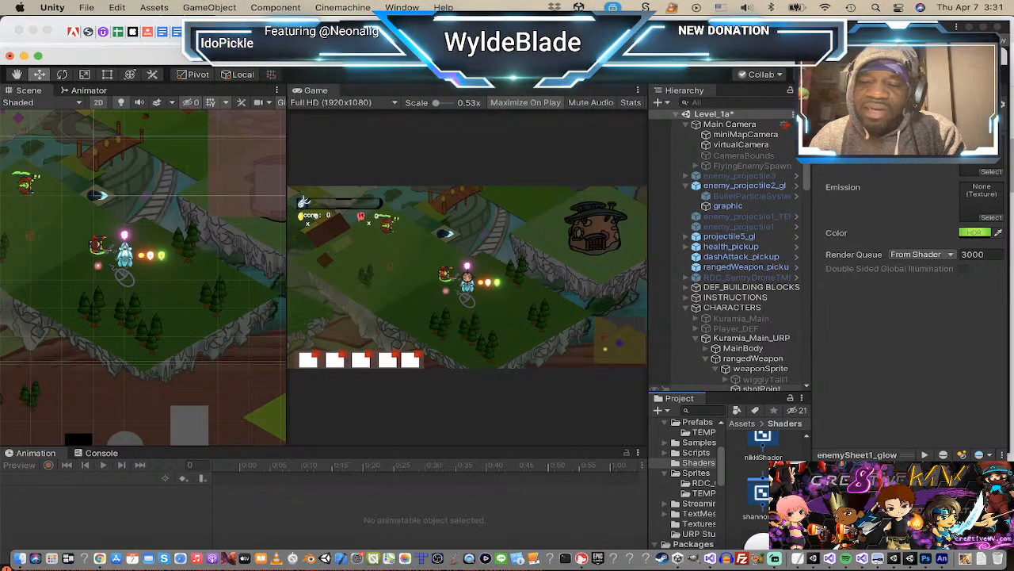
scroll(762, 491, "down", 5)
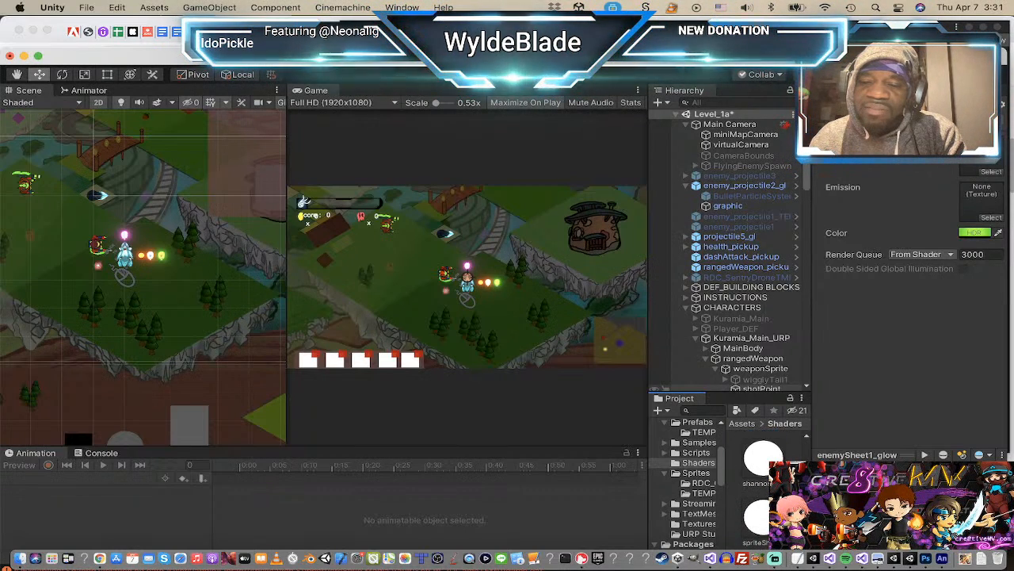
scroll(763, 492, "down", 3)
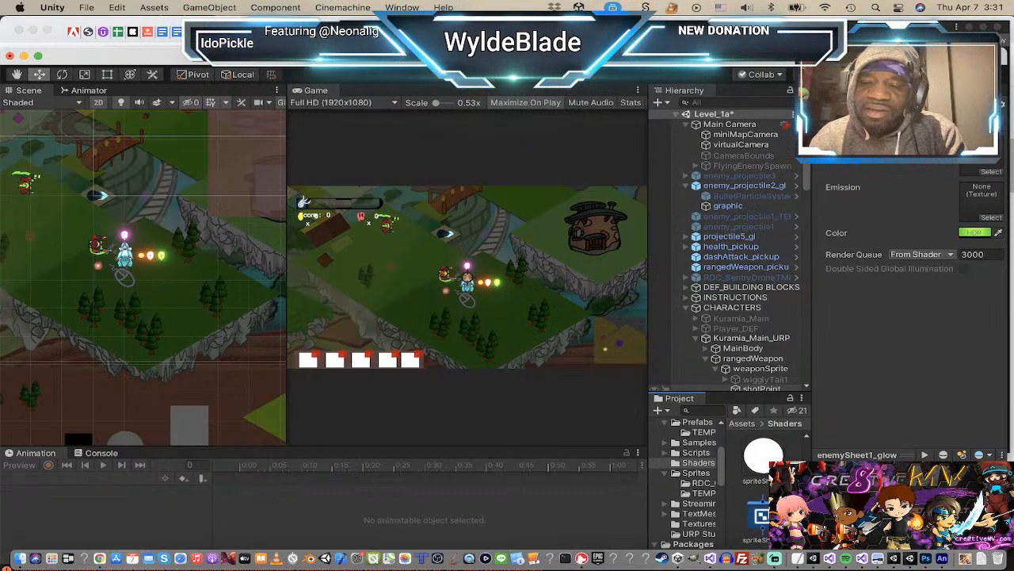
Step: Check the full name of the spriteSheet1 sprite glow shader graph in the Shaders folder
left_click(762, 515)
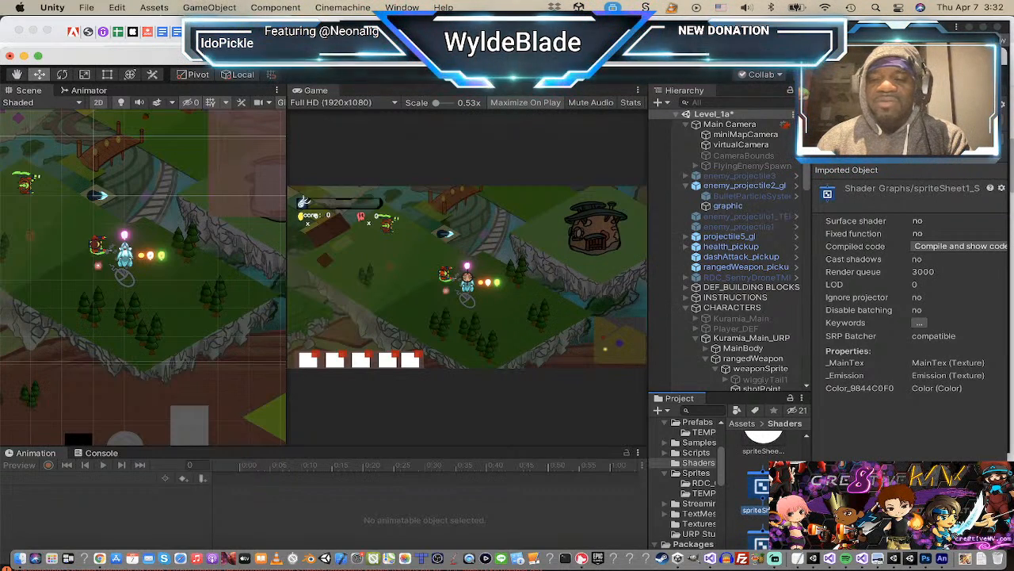
key("Return")
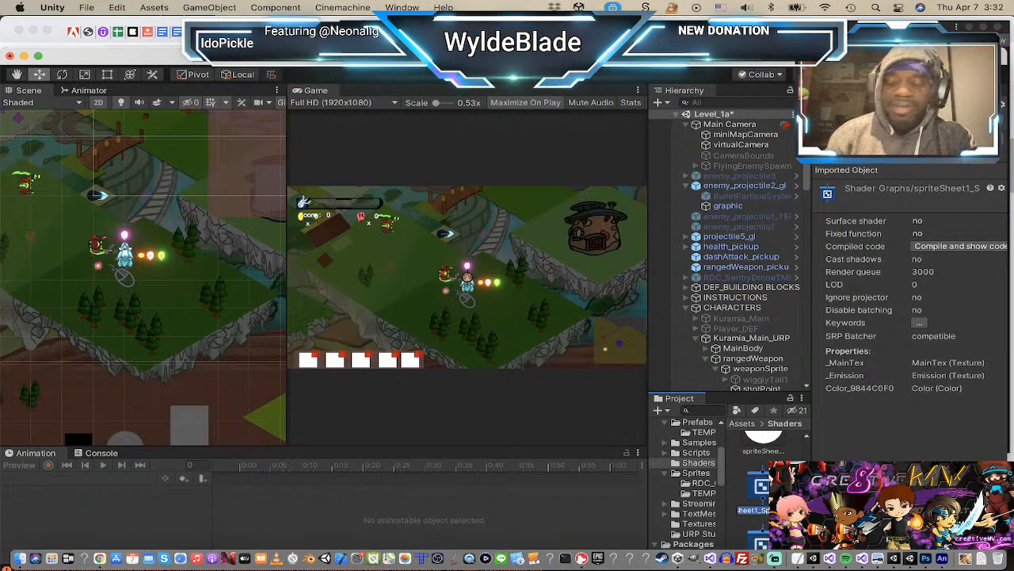
type("SprGlow")
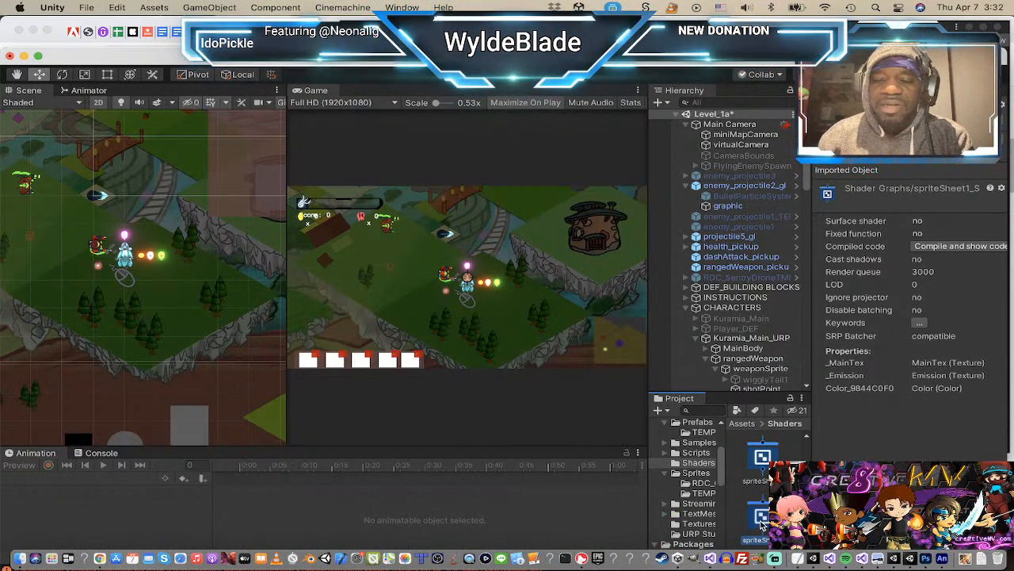
Step: Create a material from the spriteSheet1 glow unlit shader graph and keep its proposed name
right_click(765, 519)
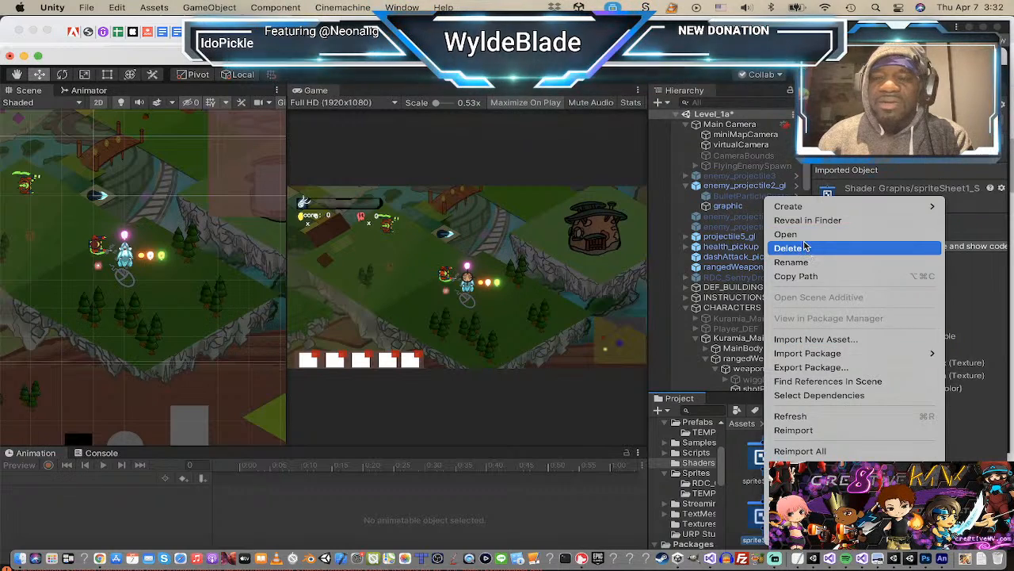
mouse_move(798, 207)
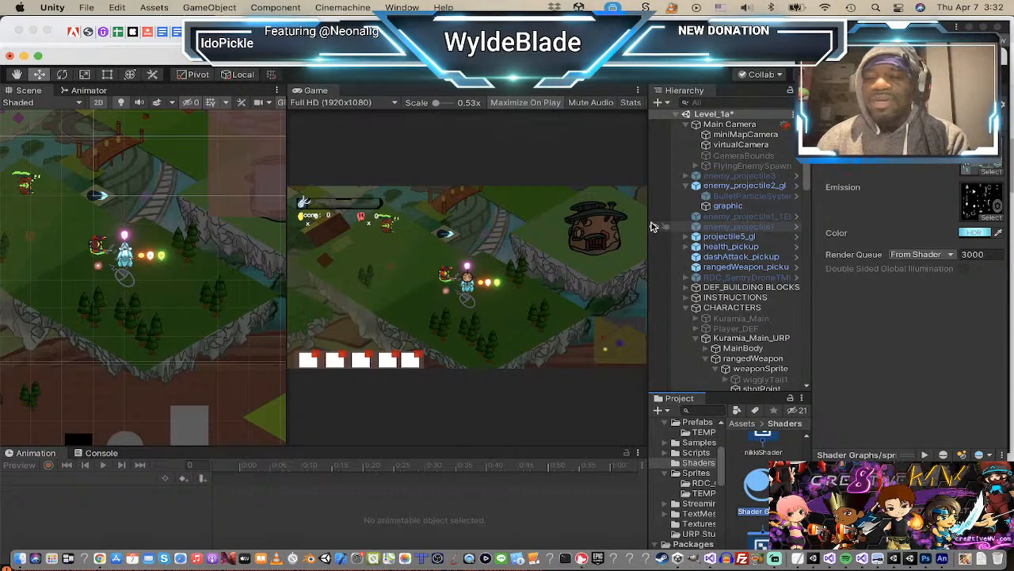
key("Right")
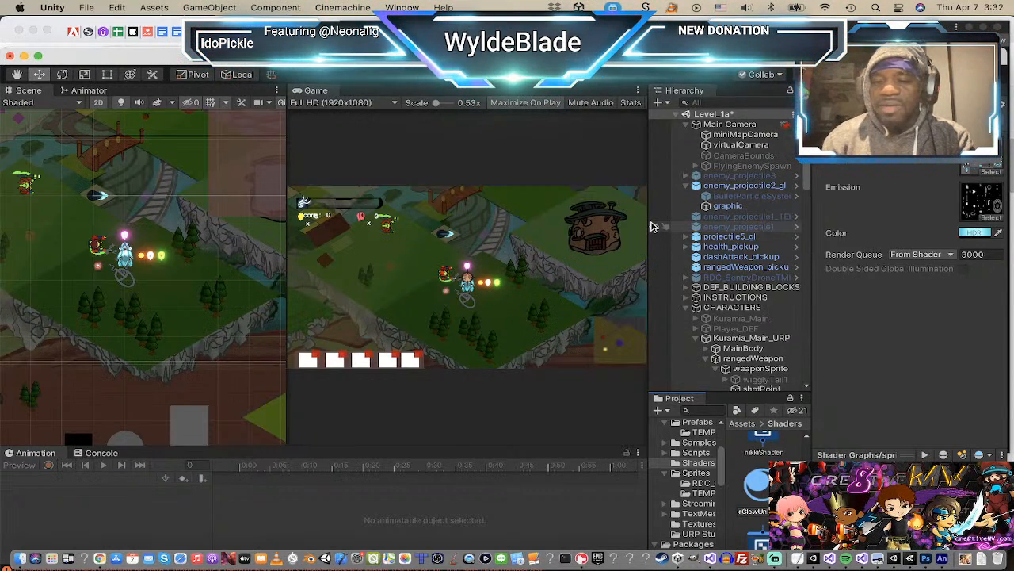
key("Return")
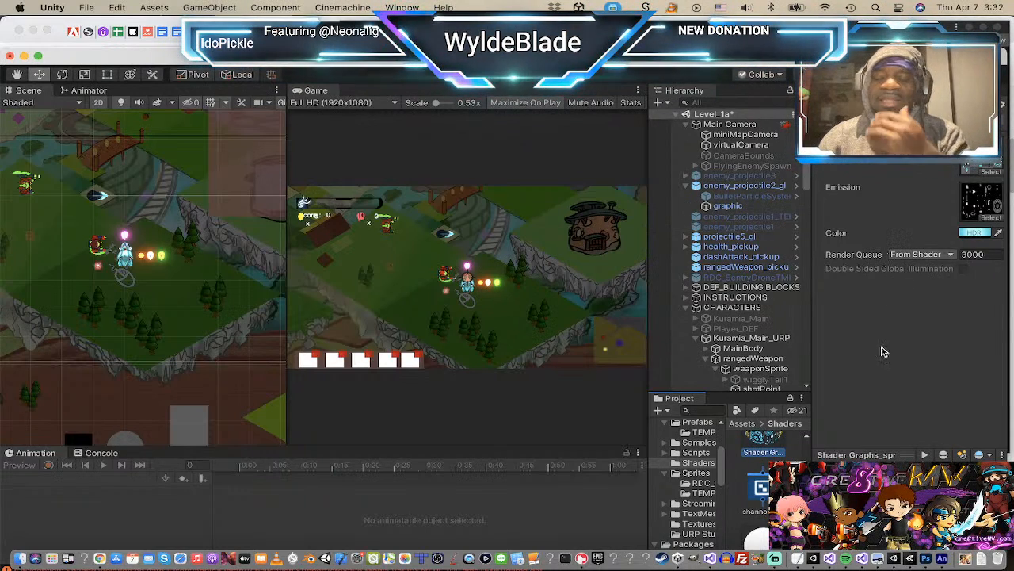
Step: Examine the shannonProj shader graph's textures and preview, and inspect the new Shader Graphs_spriteSheet1 material
left_click(762, 488)
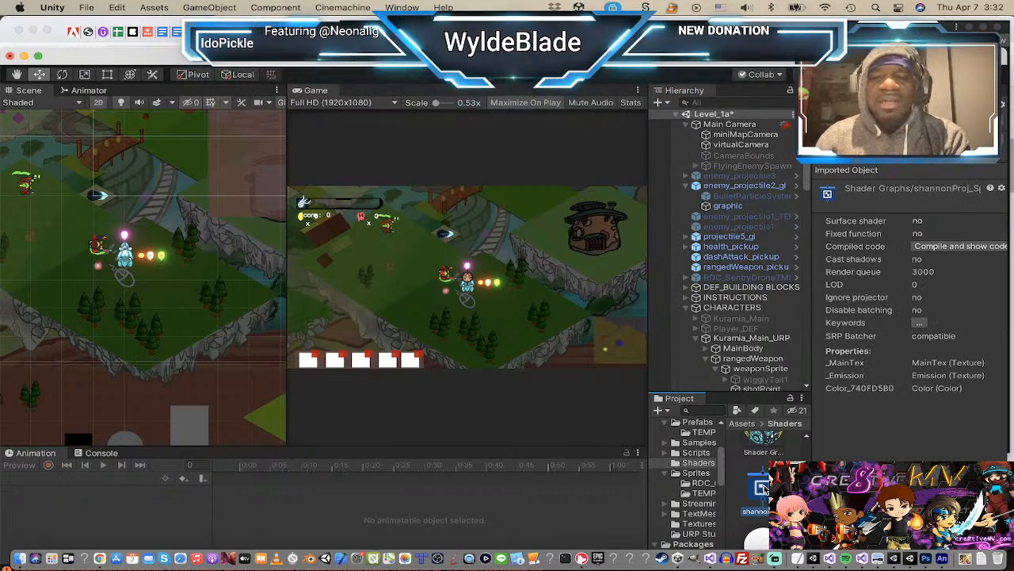
double_click(762, 488)
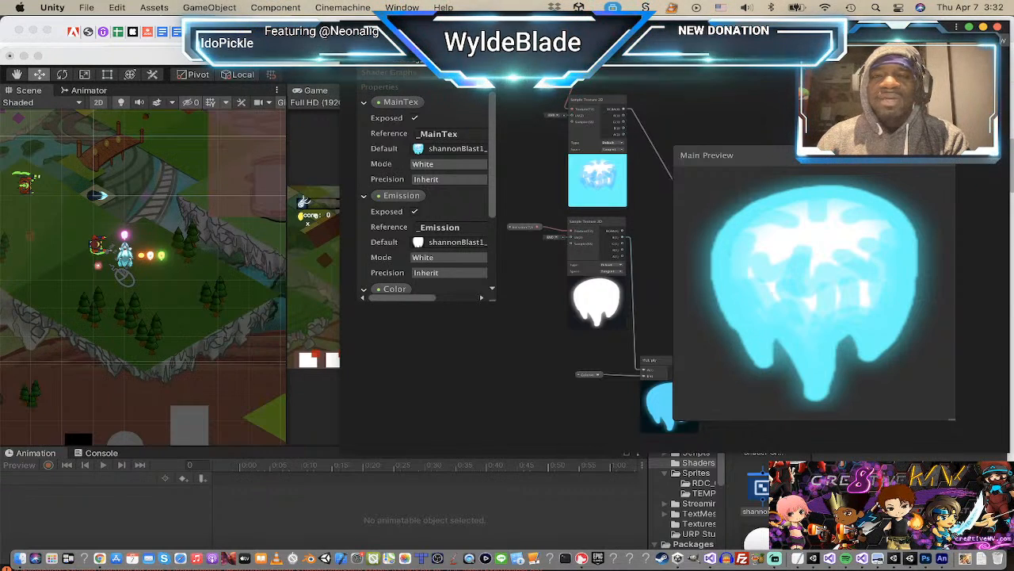
left_click(753, 499)
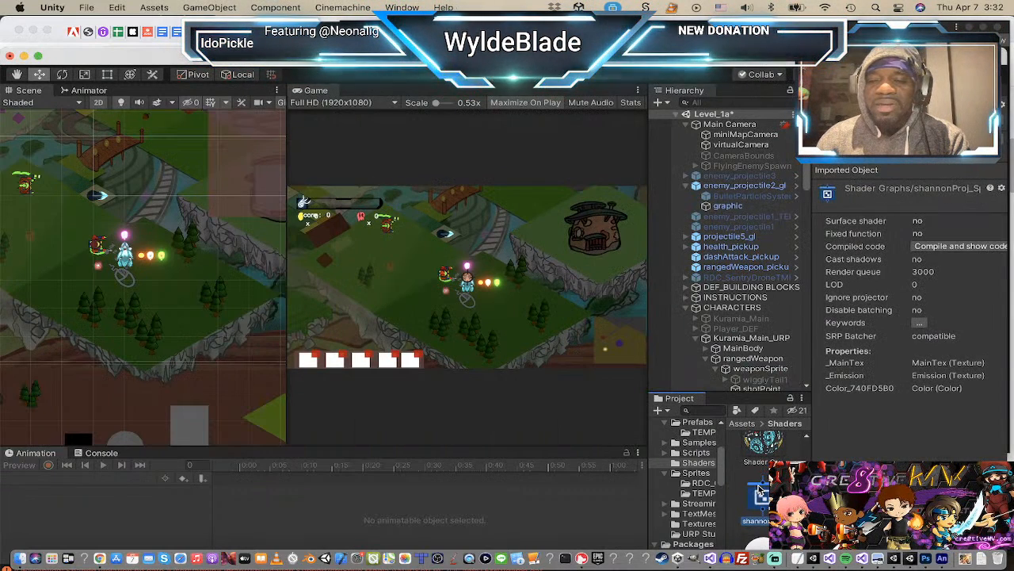
scroll(759, 493, "up", 2)
left_click(762, 462)
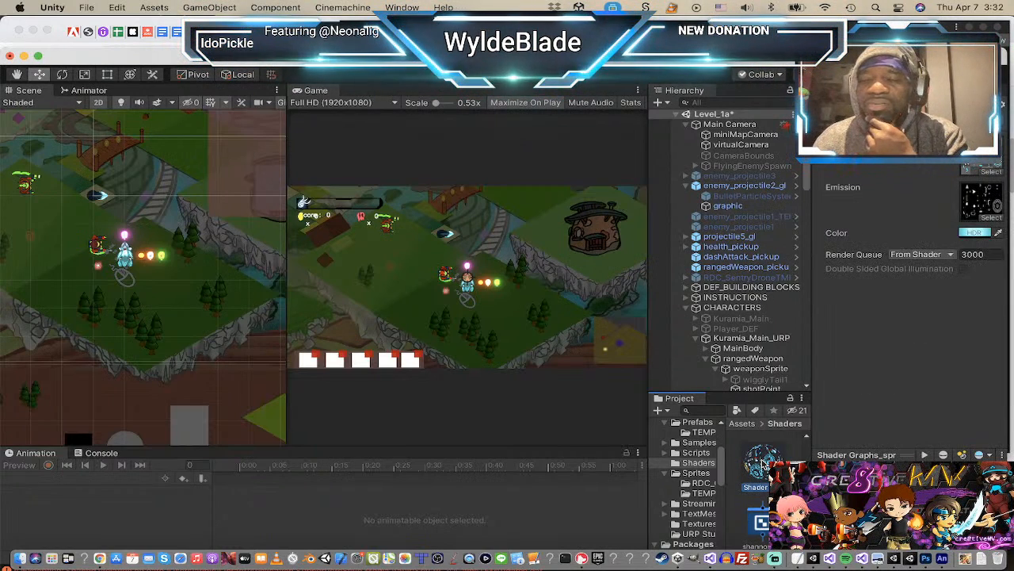
scroll(762, 462, "down", 2)
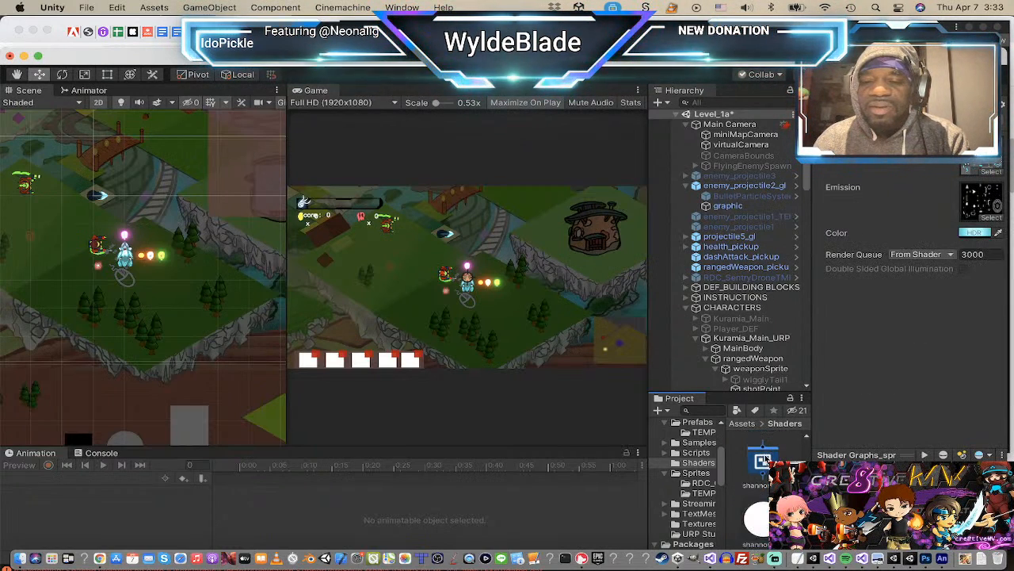
scroll(762, 462, "down", 2)
Step: Compare the full names of the two spriteSheet1 shader graphs and open the glow unlit one to examine its preview
left_click(762, 458)
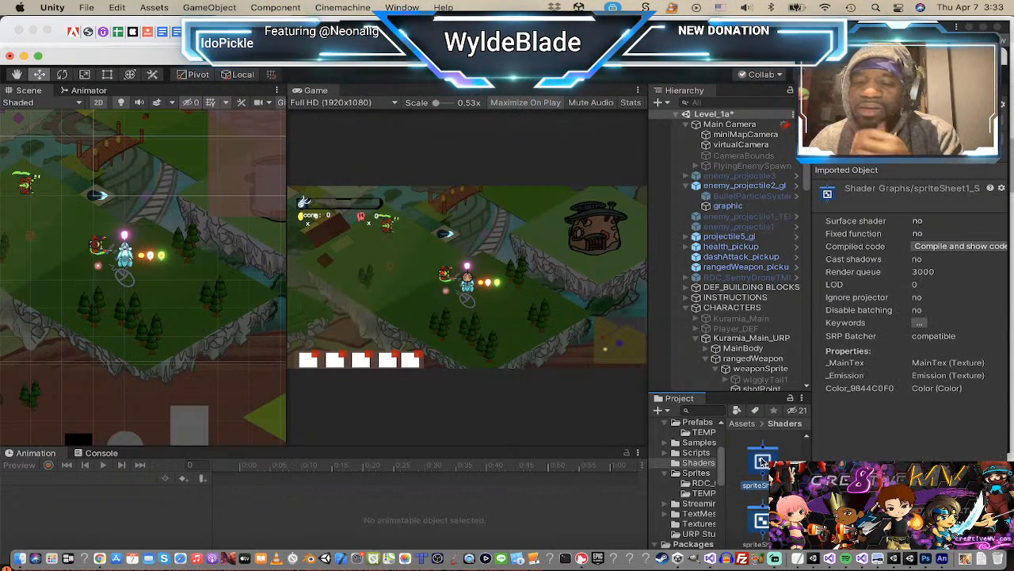
left_click(764, 484)
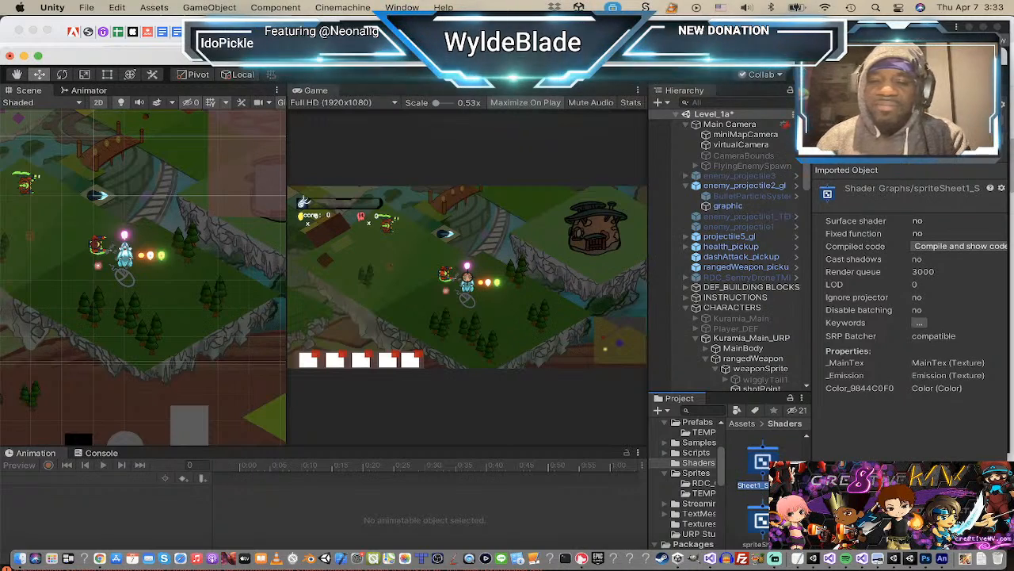
key("Right")
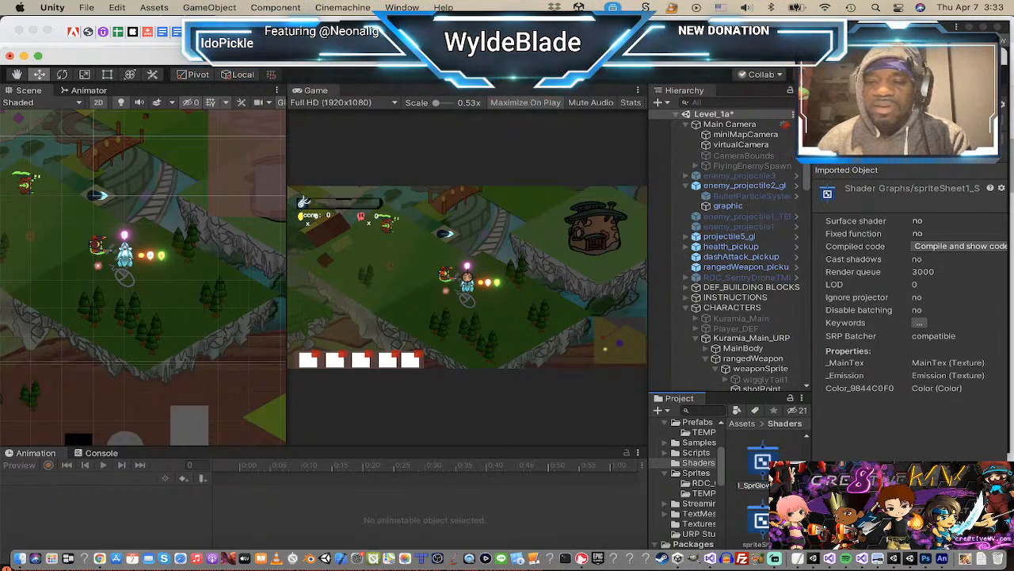
scroll(763, 484, "up", 2)
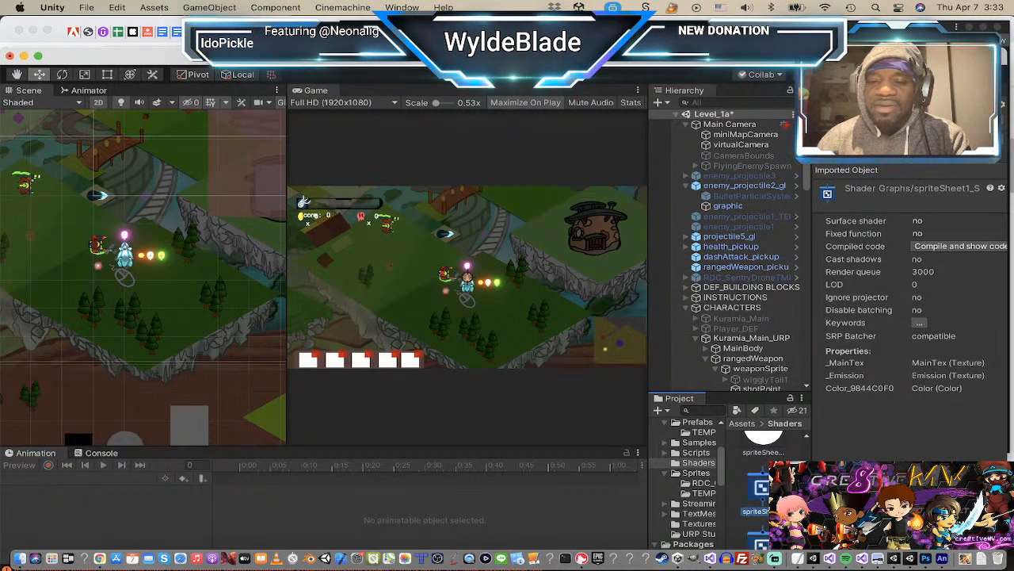
key("Return")
key("Right")
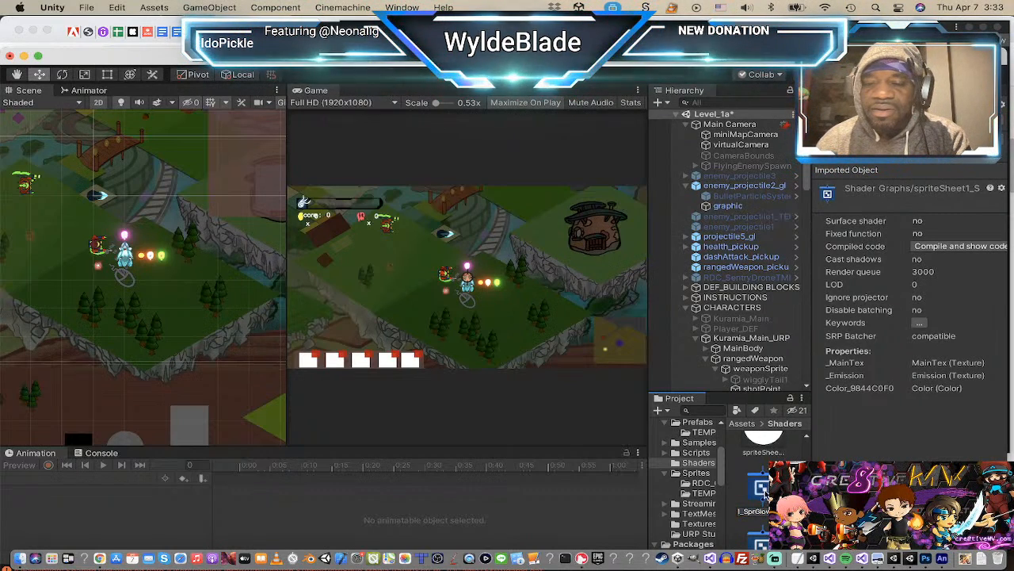
key("Return")
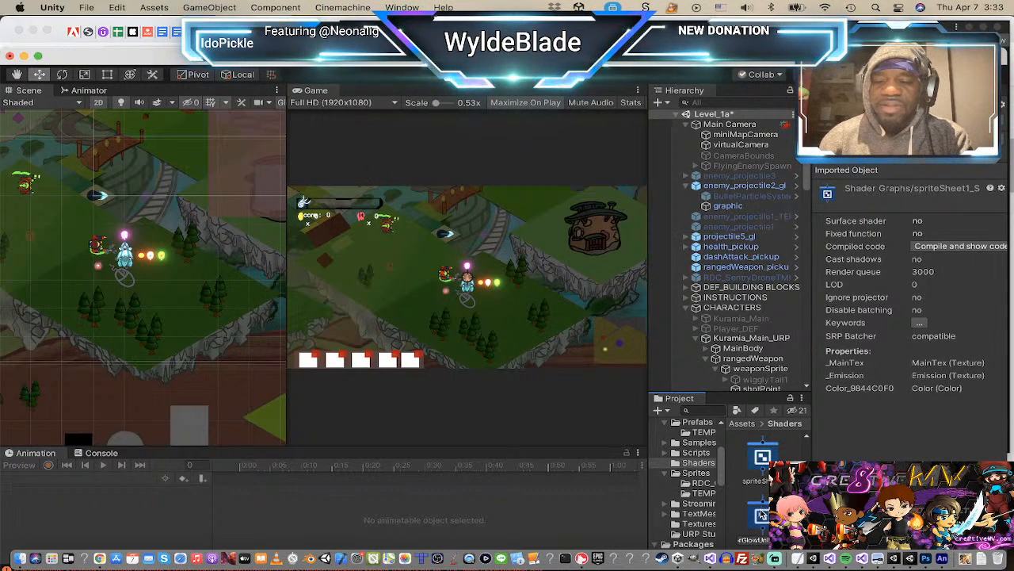
double_click(760, 516)
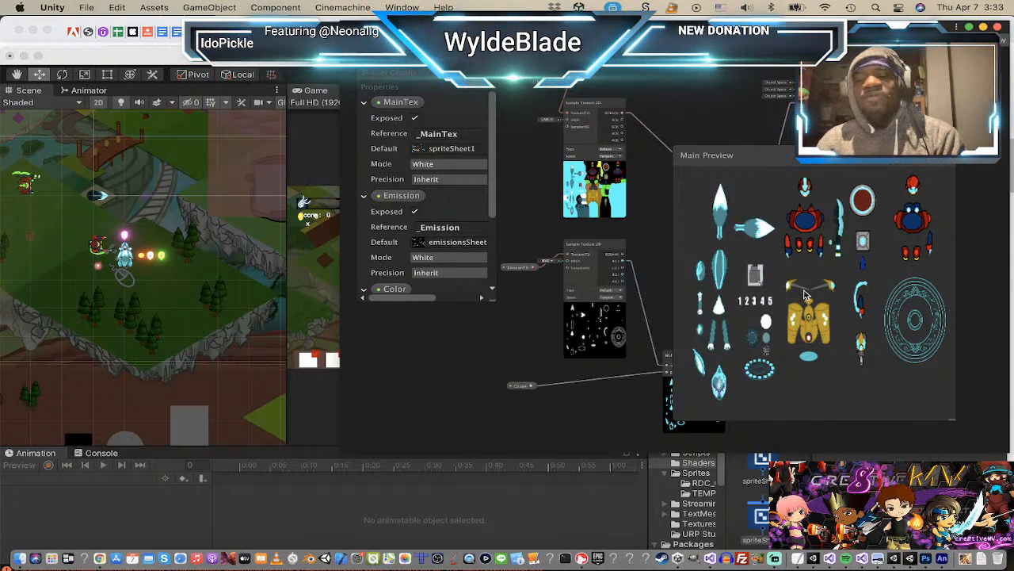
scroll(34, 223, "up", 5)
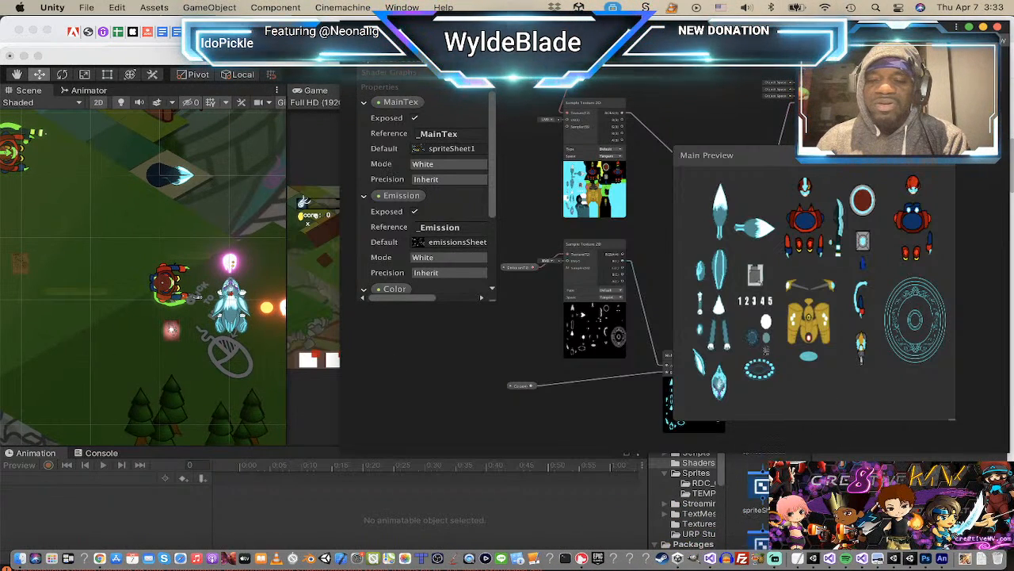
Step: Inspect the spriteSheet1_glow material and check its full name
left_click(756, 478)
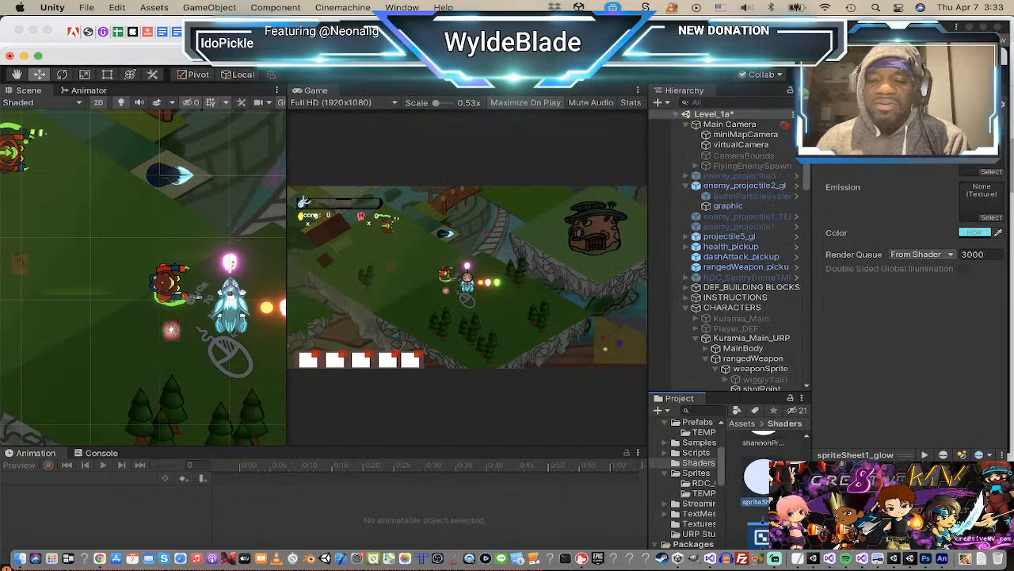
key("Return")
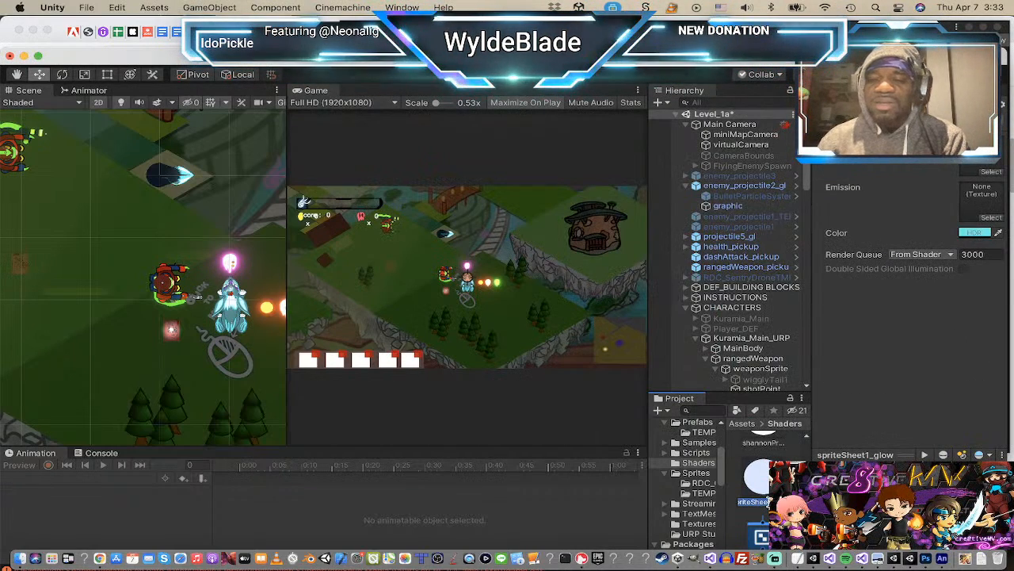
key("Right")
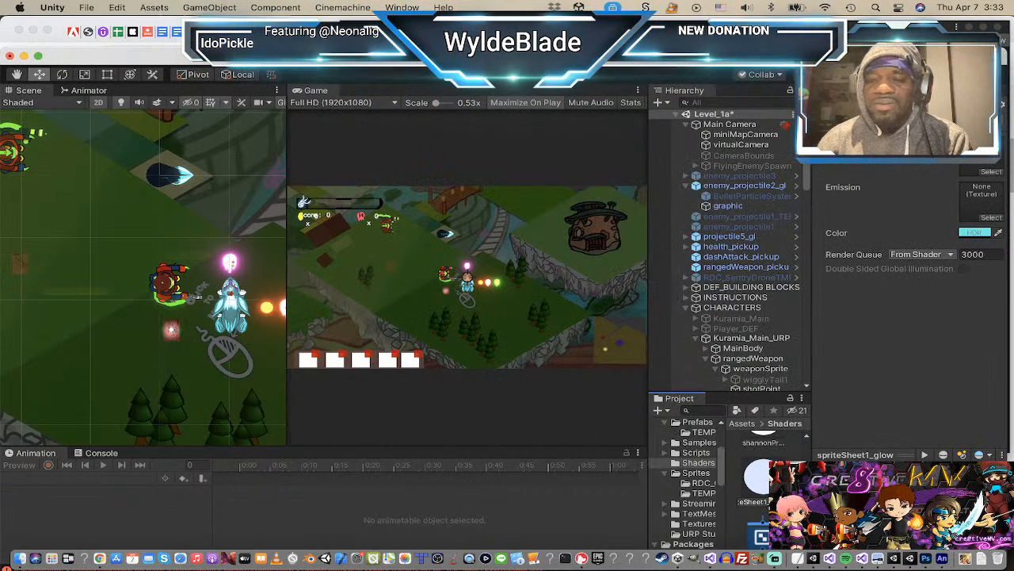
key("Return")
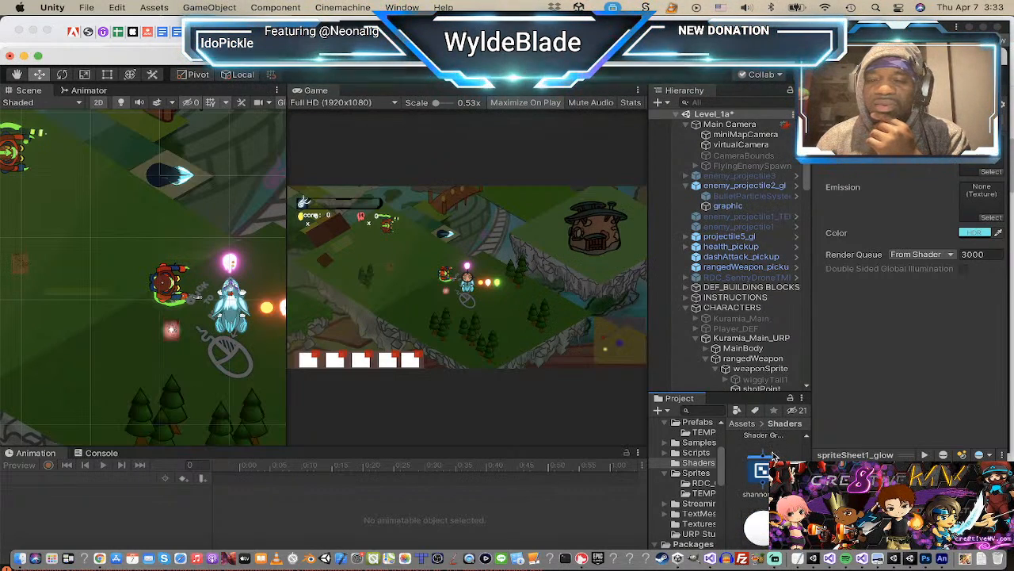
Step: Create a second material from the spriteSheet1 glow unlit shader graph in the Shaders folder
scroll(773, 456, "down", 5)
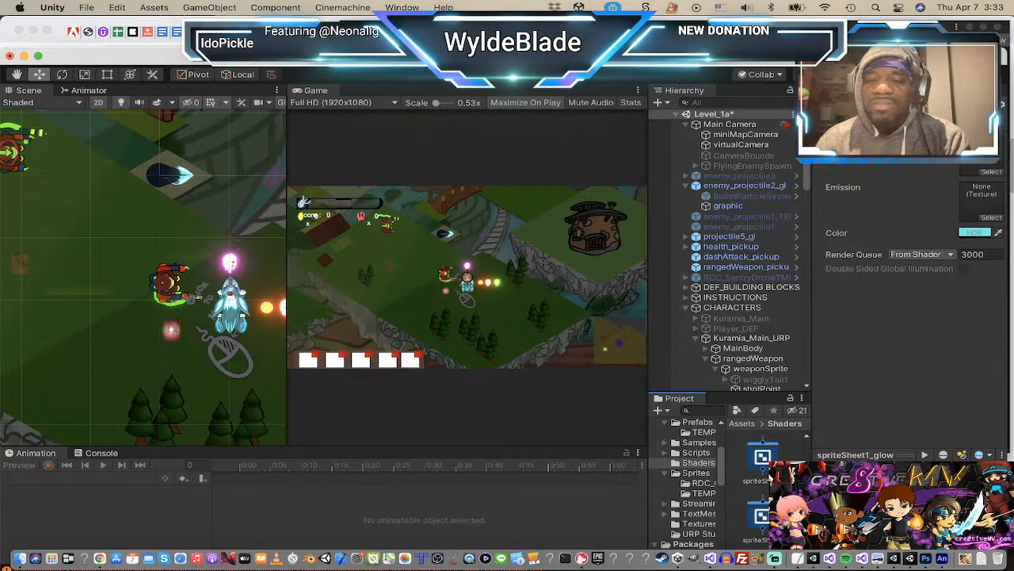
left_click(764, 512)
right_click(764, 514)
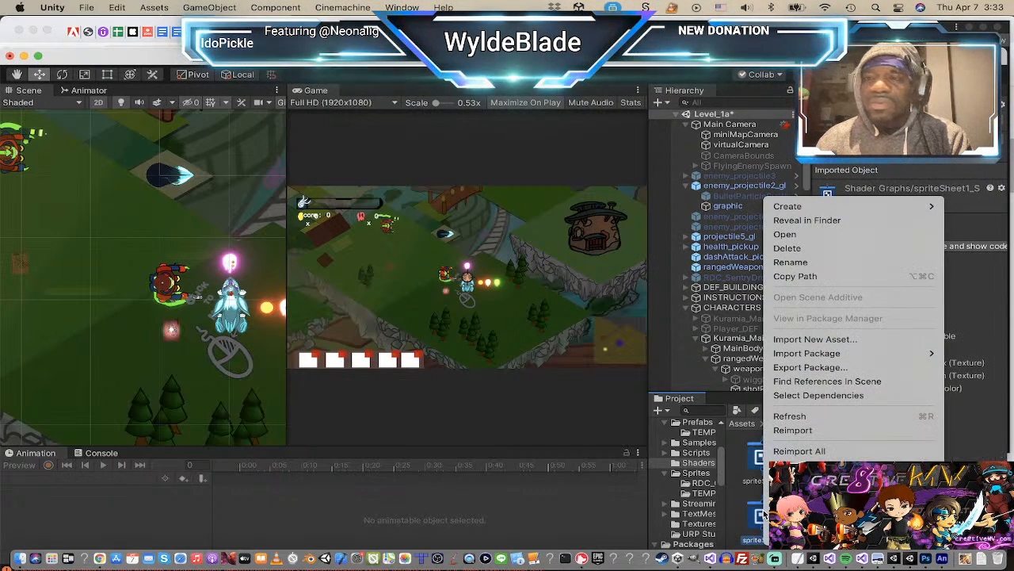
mouse_move(793, 206)
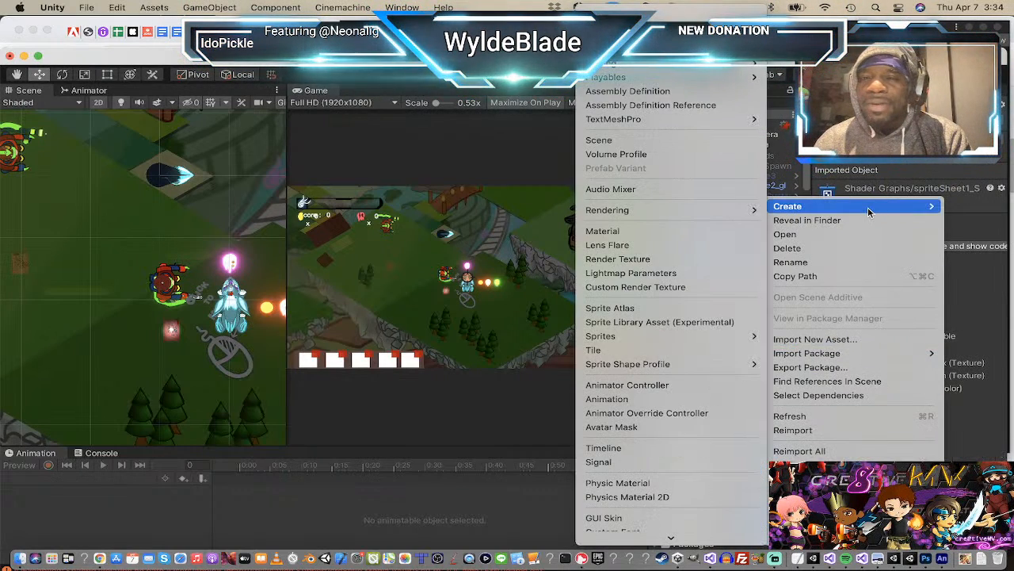
left_click(649, 229)
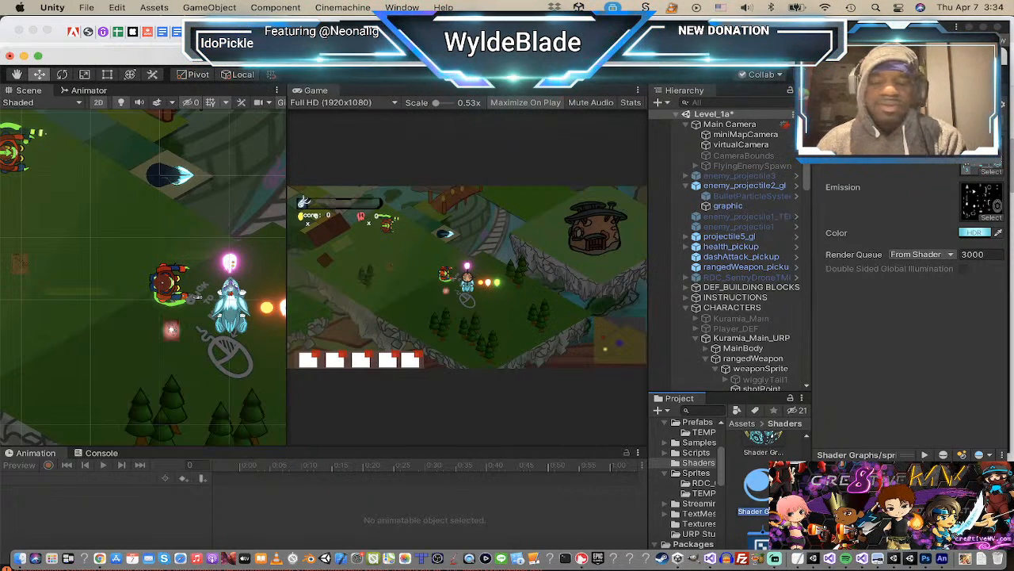
key("Down")
key("Down")
scroll(764, 488, "up", 5)
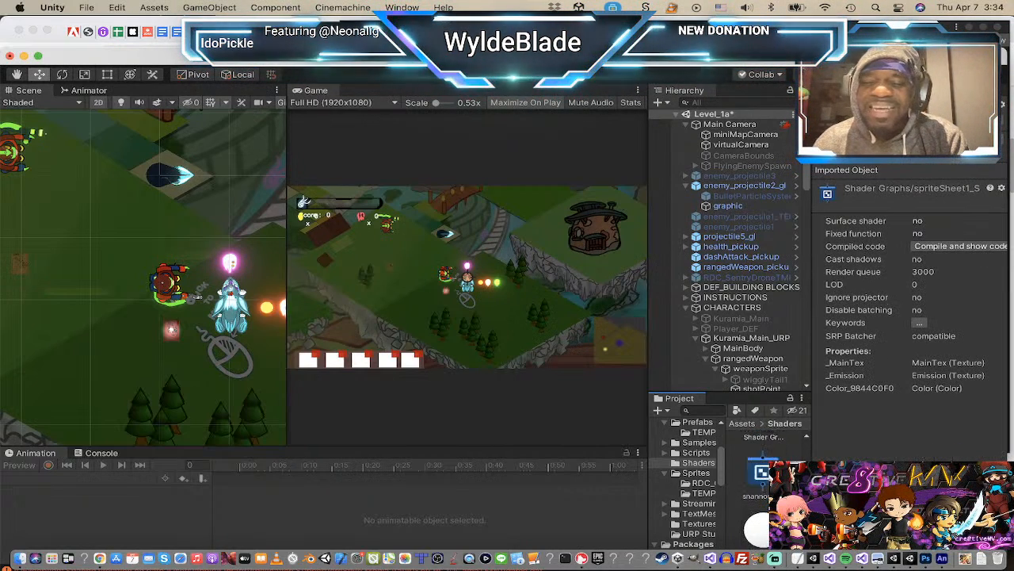
Step: Rename the new glow material in the Shaders folder by removing the Shader Graphs_ prefix, so its name starts with spriteSheet1_SprGlowUnlit_OR
left_click(762, 519)
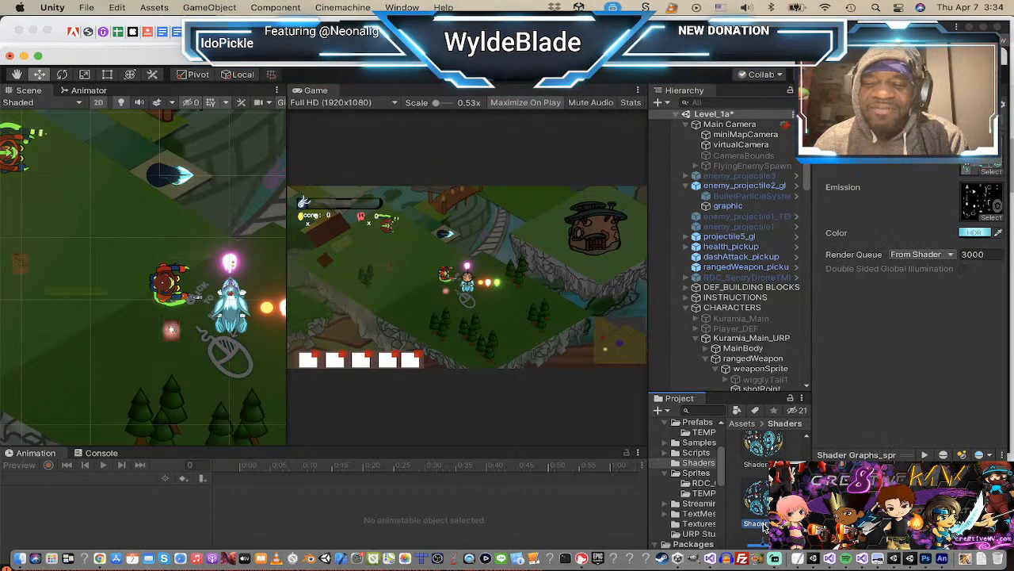
key("Right")
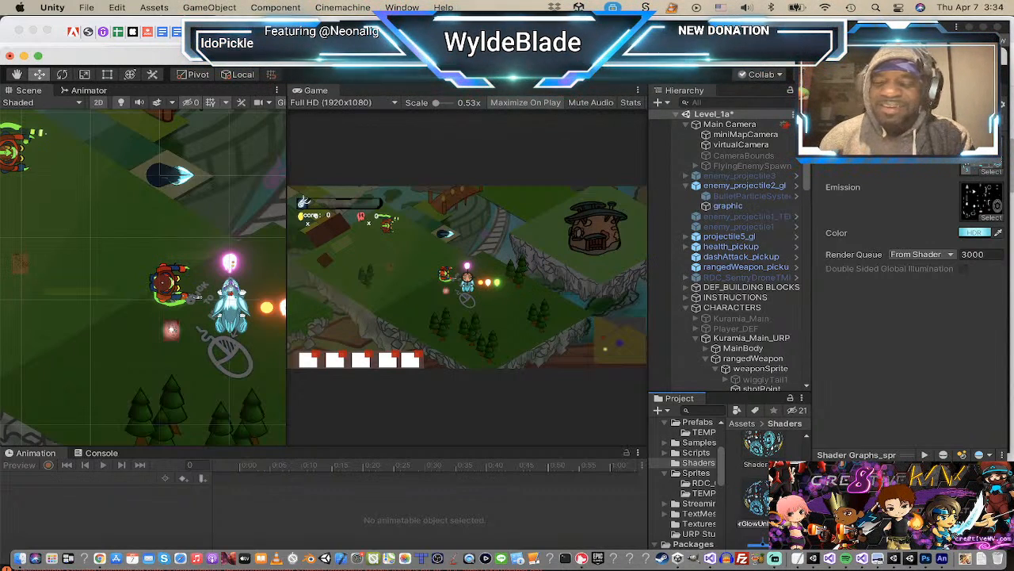
key("Left")
key("Left")
key("Left")
key("Left")
key("Left")
key("Left")
key("Left")
key("Left")
key("Left")
key("Left")
key("Left")
key("Left")
key("Left")
key("Left")
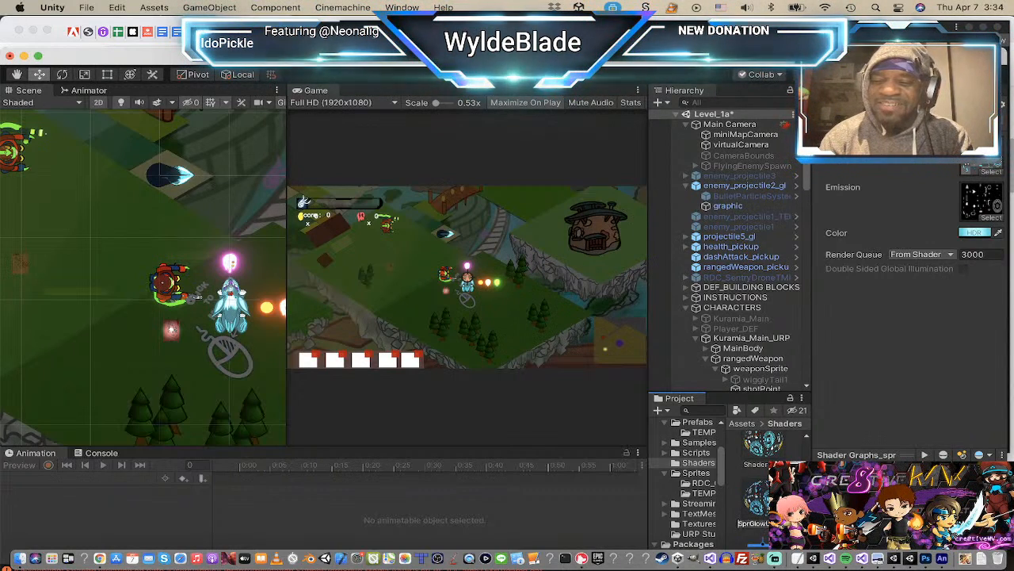
key("Left")
key("Left")
key("Left")
key("Left")
key("Left")
key("Left")
key("Left")
key("Left")
key("Left")
key("Left")
key("Left")
key("Left")
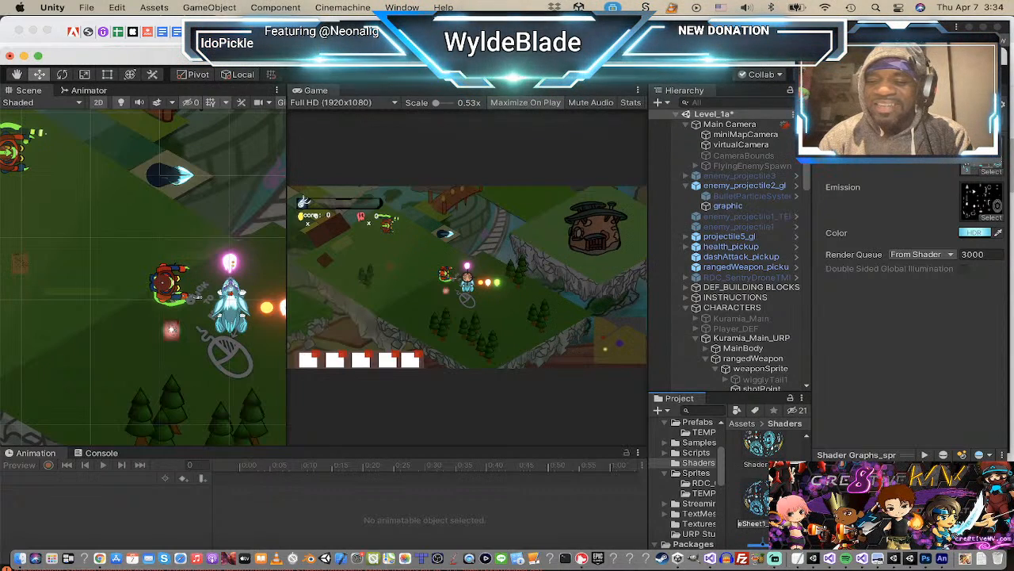
key("Left")
key("Left")
key("Left")
key("Left")
key("Left")
key("Left")
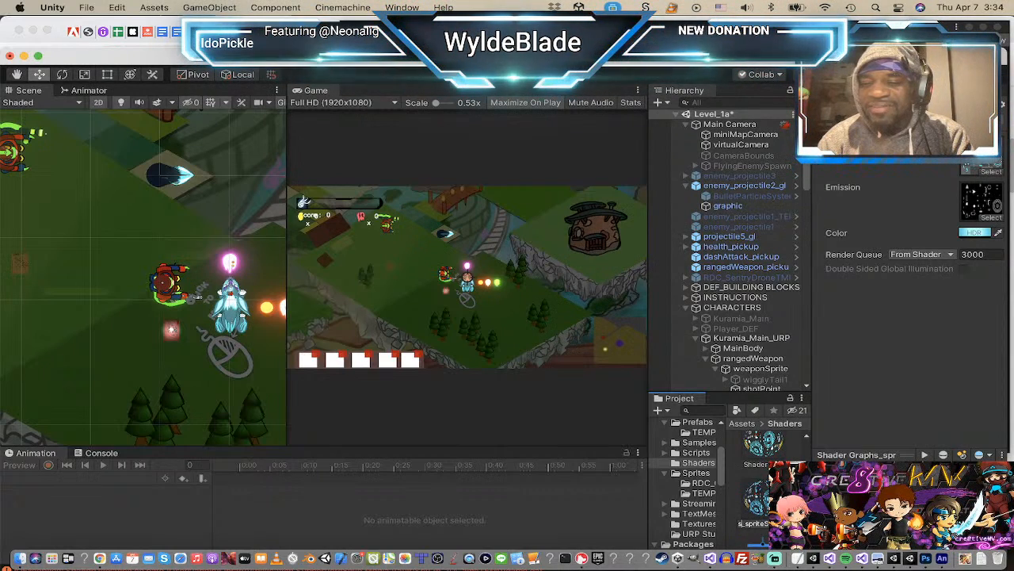
key("BackSpace")
key("BackSpace")
key("BackSpace")
key("BackSpace")
key("BackSpace")
key("BackSpace")
key("BackSpace")
key("BackSpace")
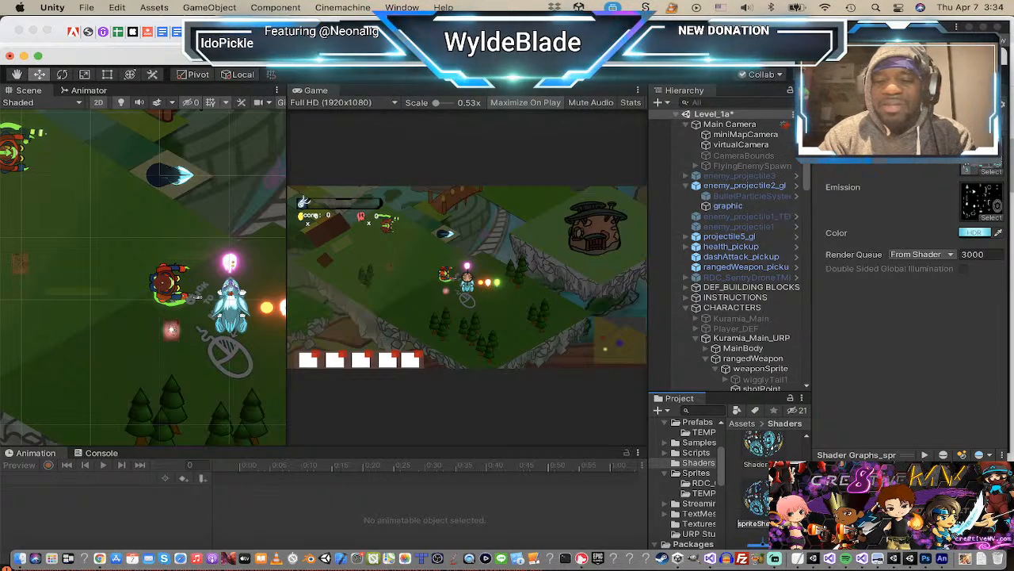
key("Return")
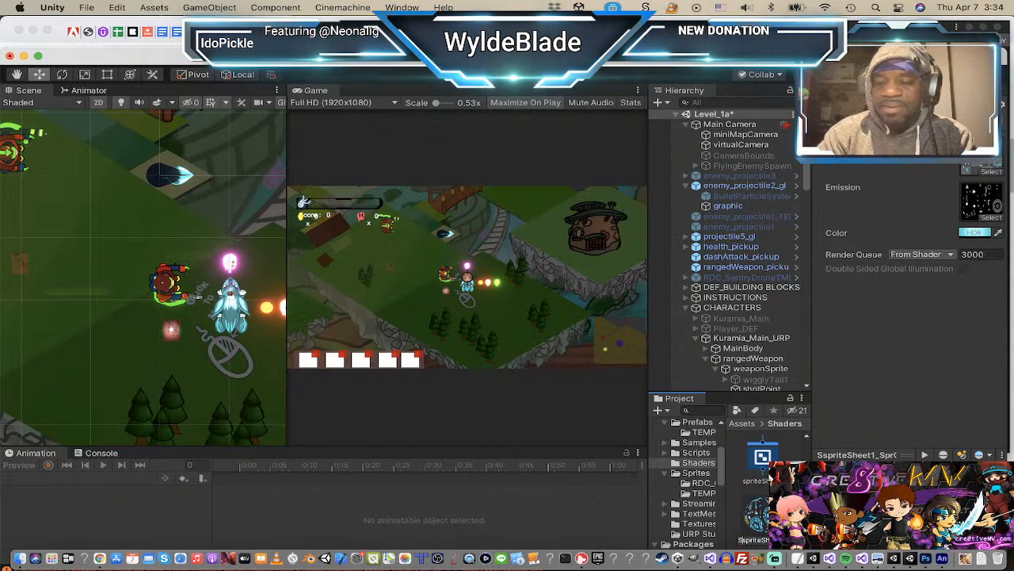
key("BackSpace")
key("Return")
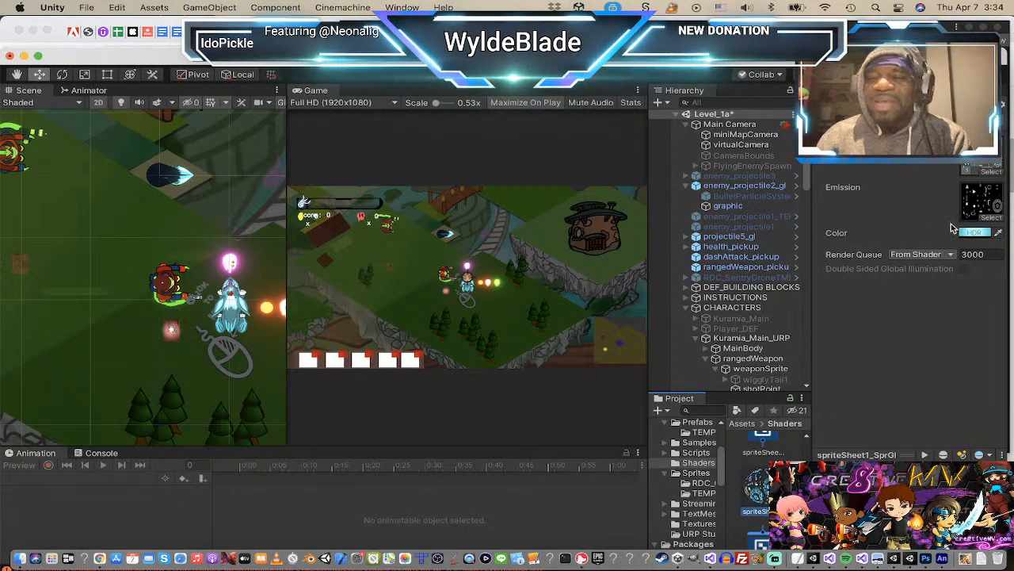
Step: Set the renamed glow material's HDR color to a yellow-orange of about R 9.79, G 4.36, B 0
scroll(117, 266, "down", 3)
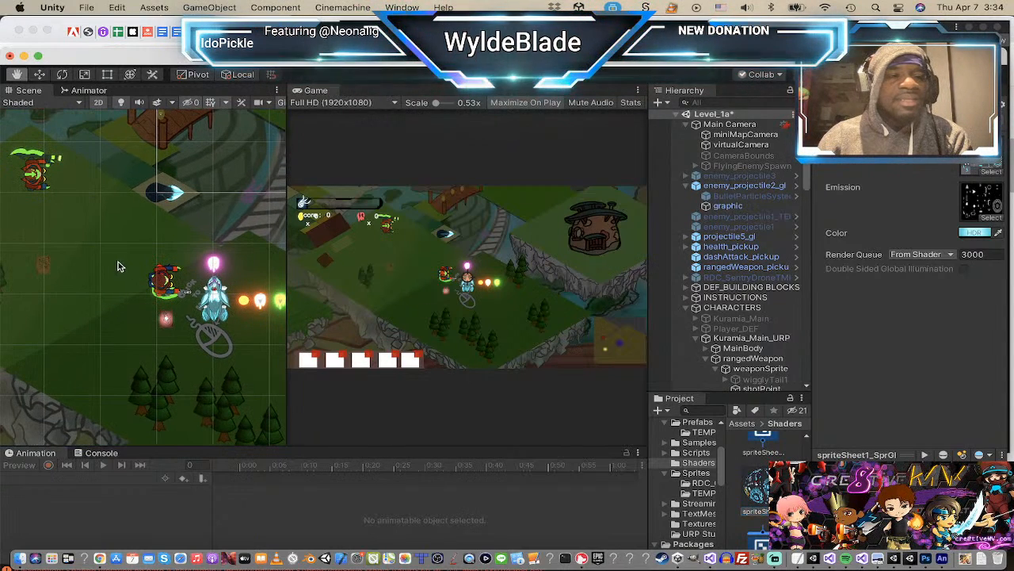
scroll(117, 266, "up", 5)
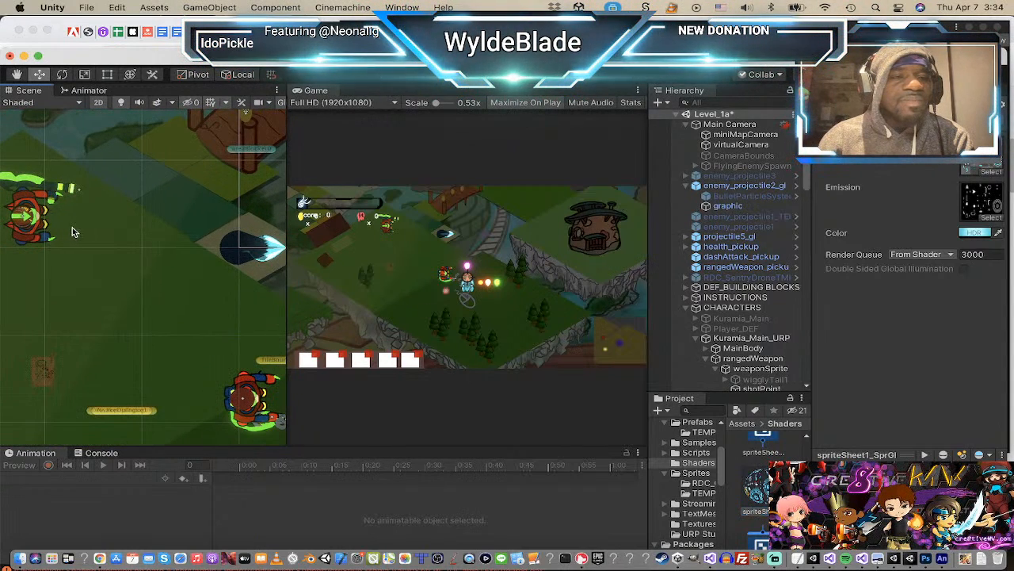
middle_click_drag(72, 231, 131, 255)
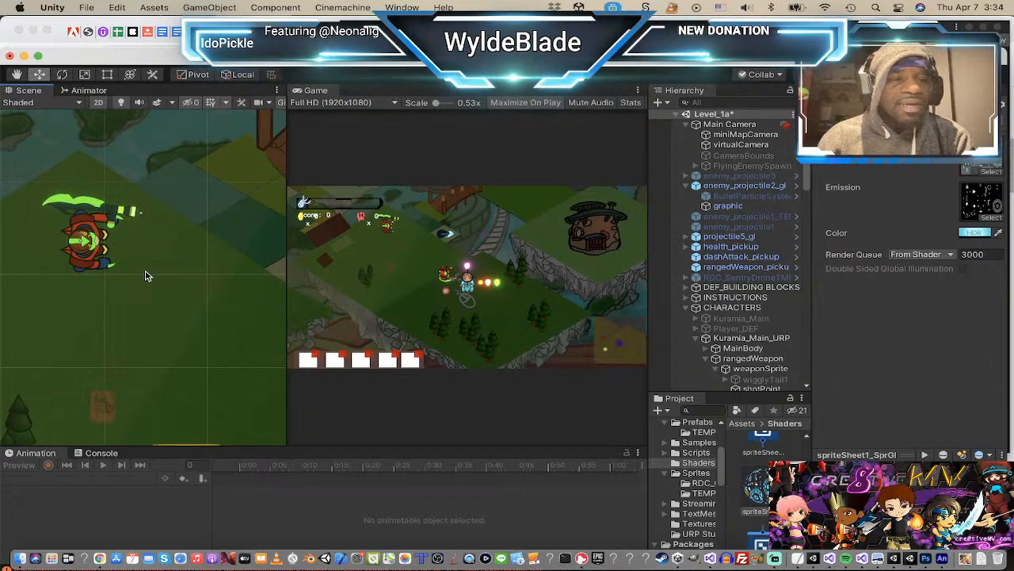
scroll(149, 271, "up", 2)
middle_click_drag(151, 265, 203, 293)
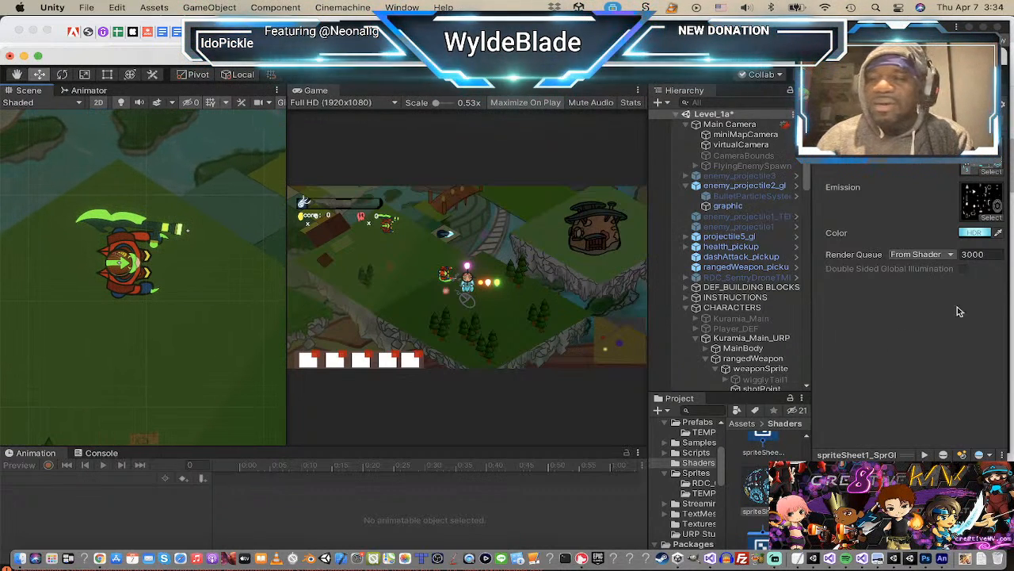
left_click(976, 232)
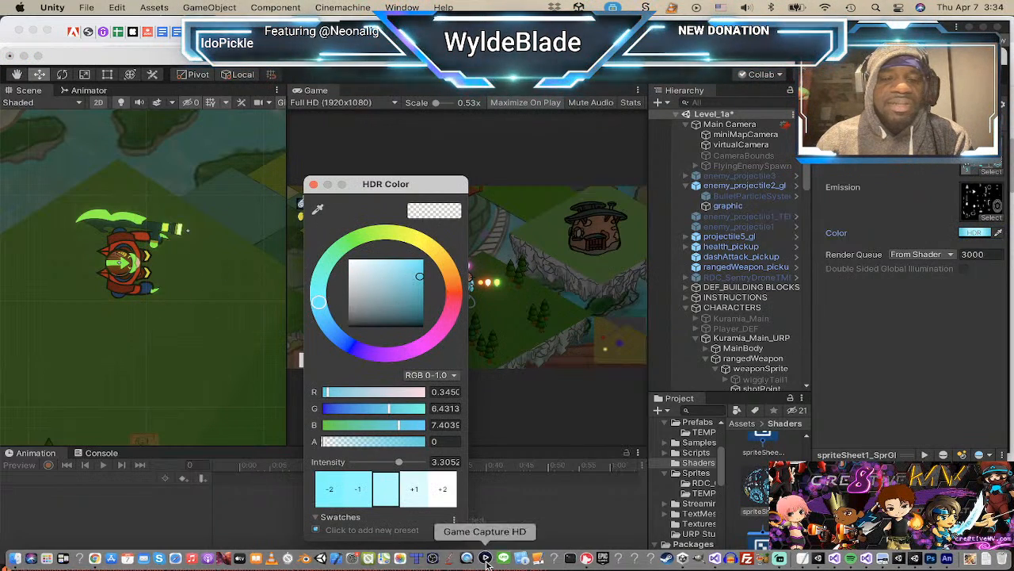
left_click_drag(315, 305, 426, 264)
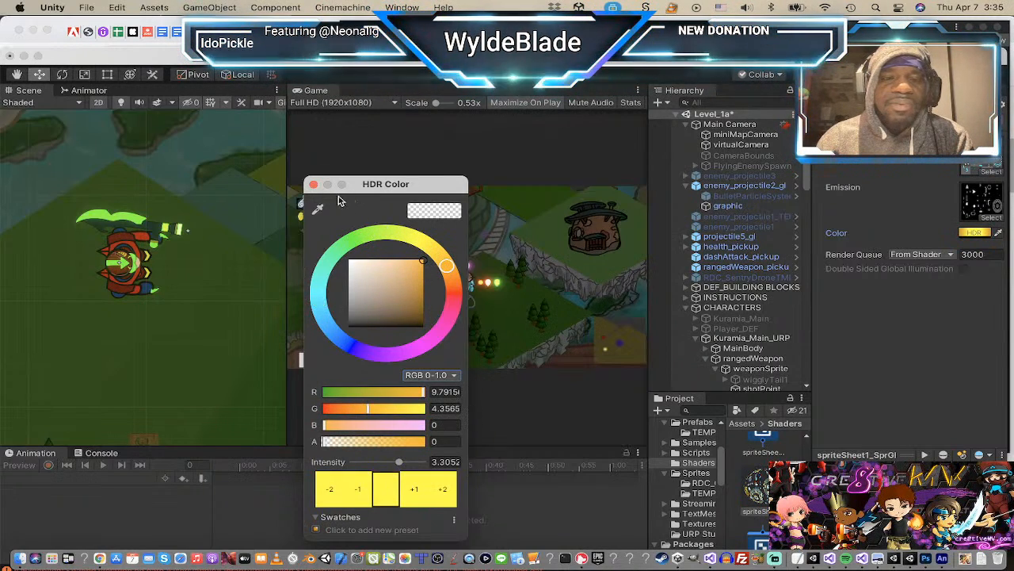
left_click(314, 184)
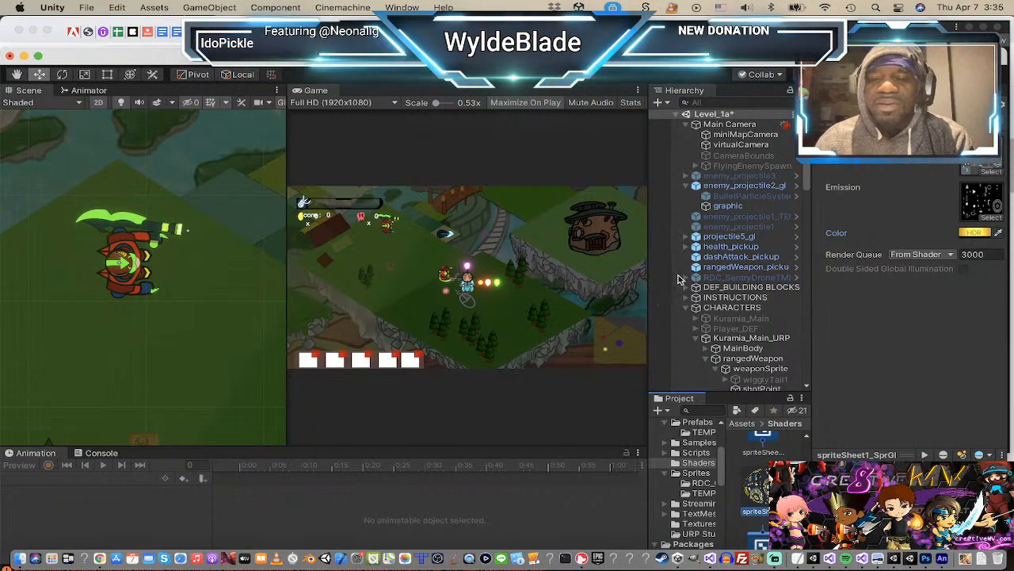
Step: Select the head of the active gunner enemy and locate the material its Sprite Renderer uses in the project
scroll(731, 229, "down", 4)
scroll(731, 226, "down", 3)
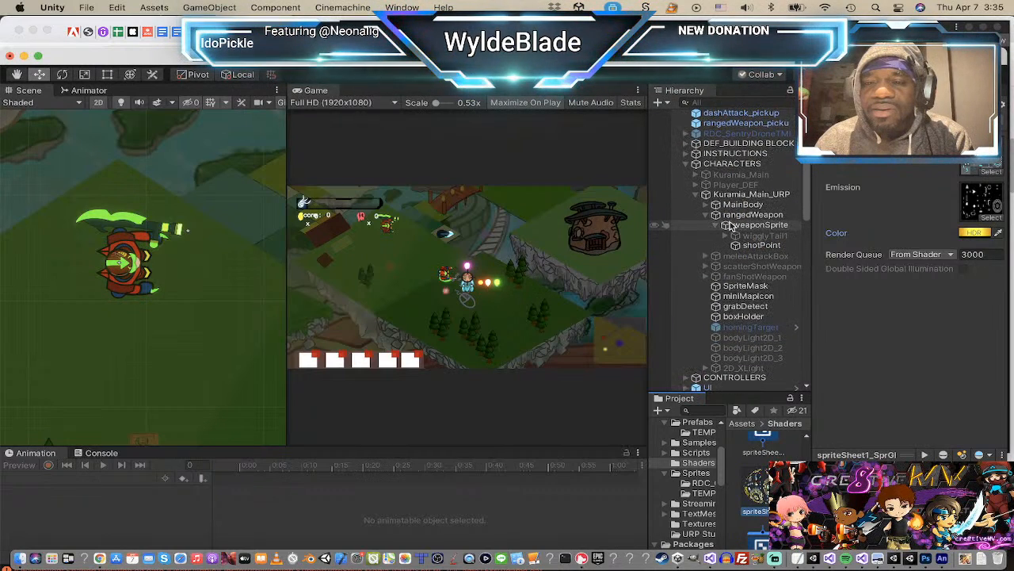
scroll(762, 277, "down", 10)
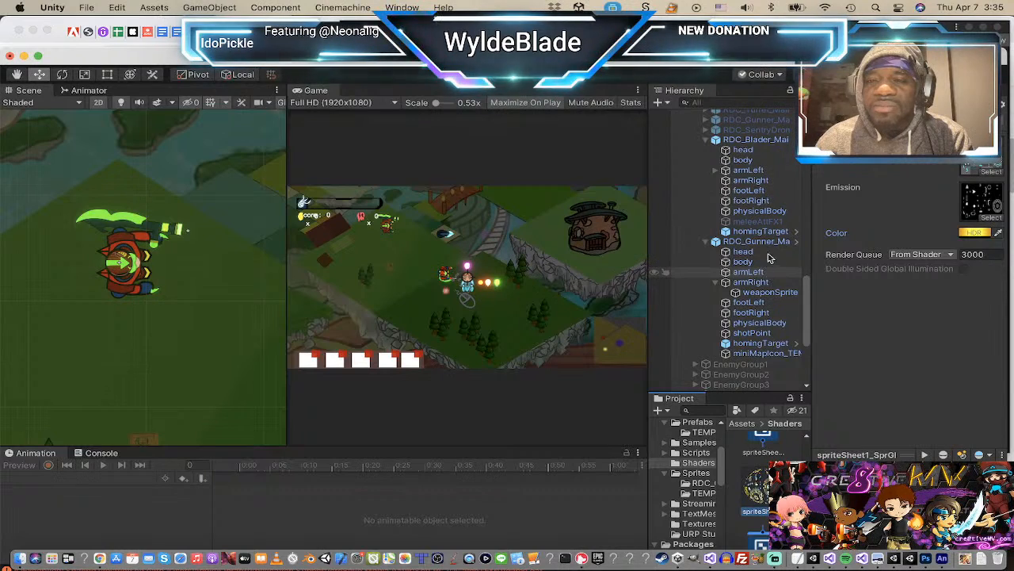
left_click(769, 242)
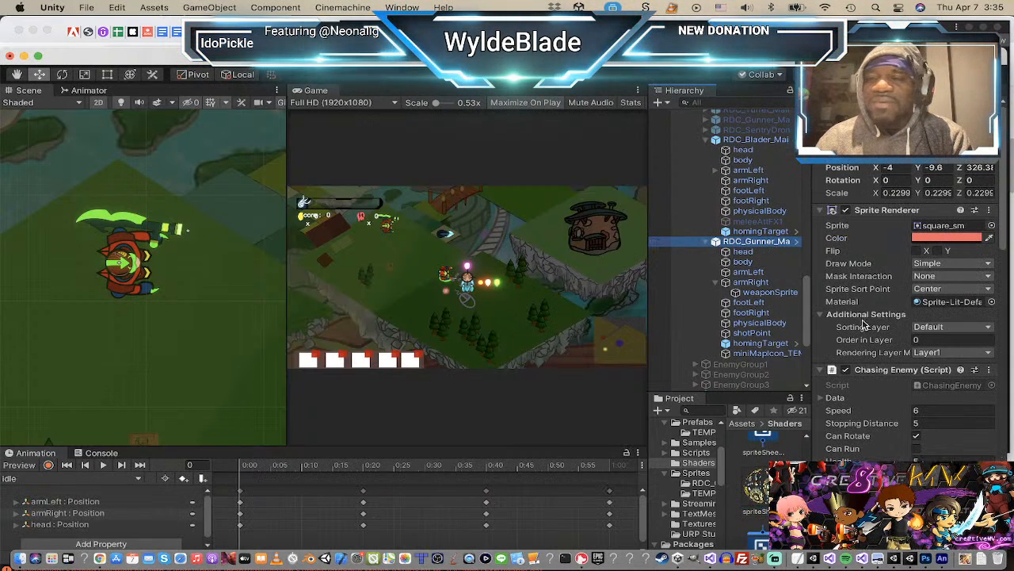
left_click(741, 252)
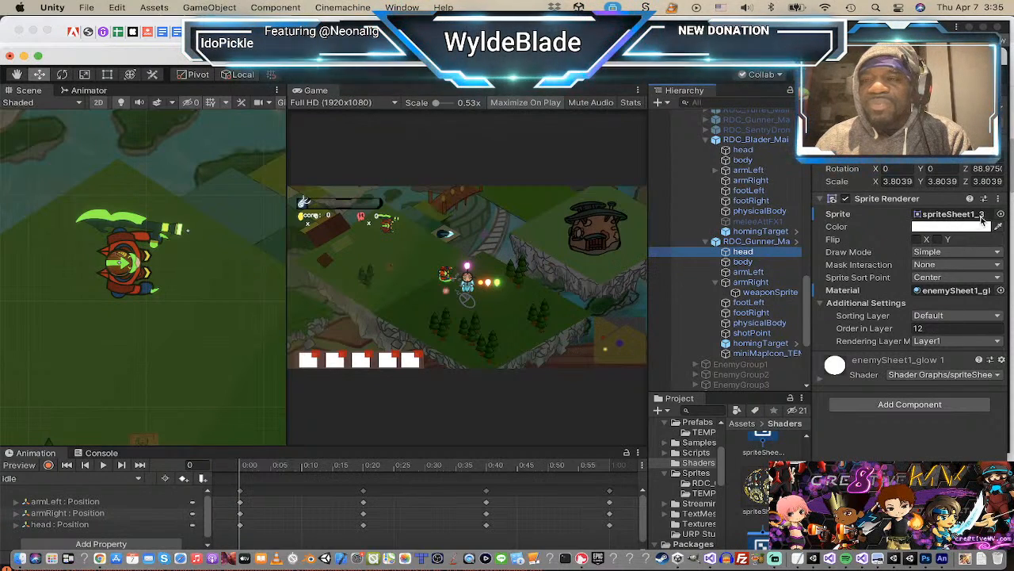
left_click(987, 294)
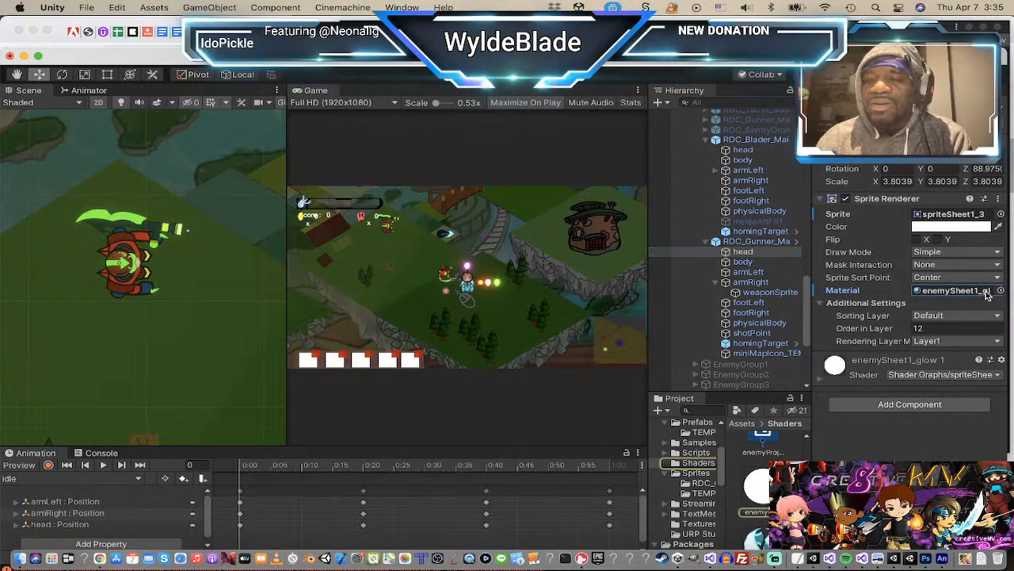
Step: Assign the spriteSheet1_SprGlowUnlit_OR material to the gunner's head and check its glow up close in the scene
left_click(1000, 292)
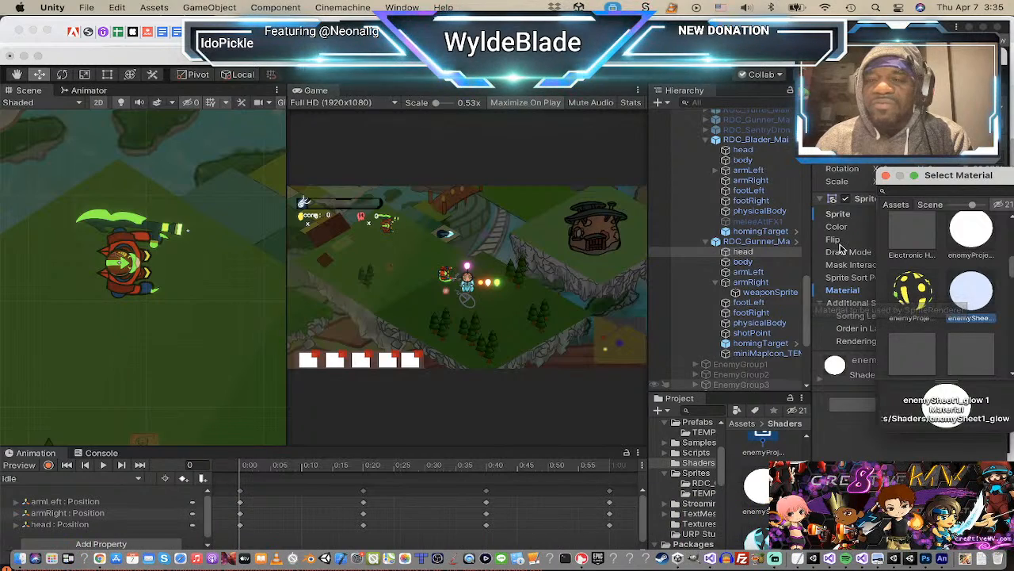
left_click(841, 294)
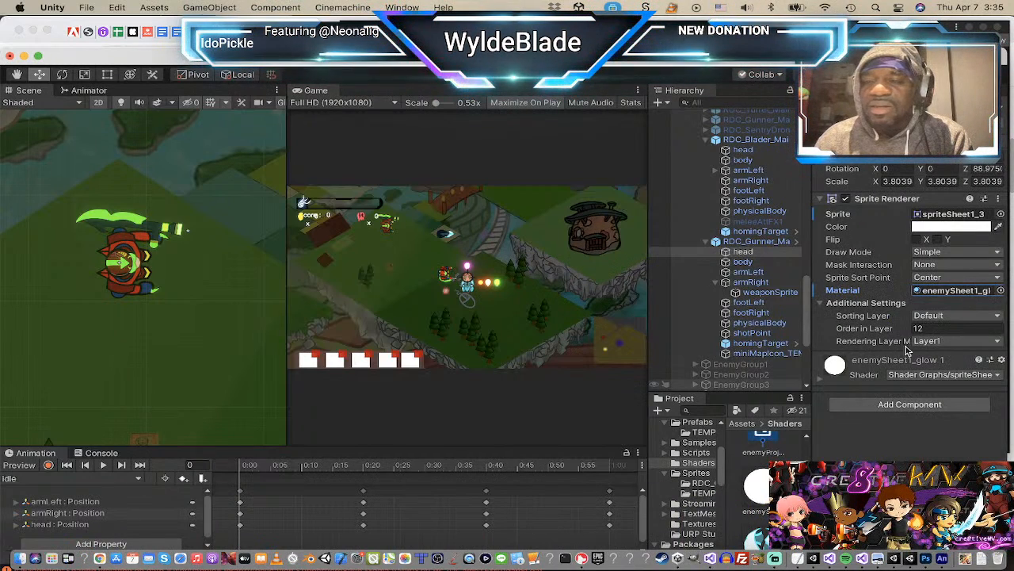
left_click(1001, 290)
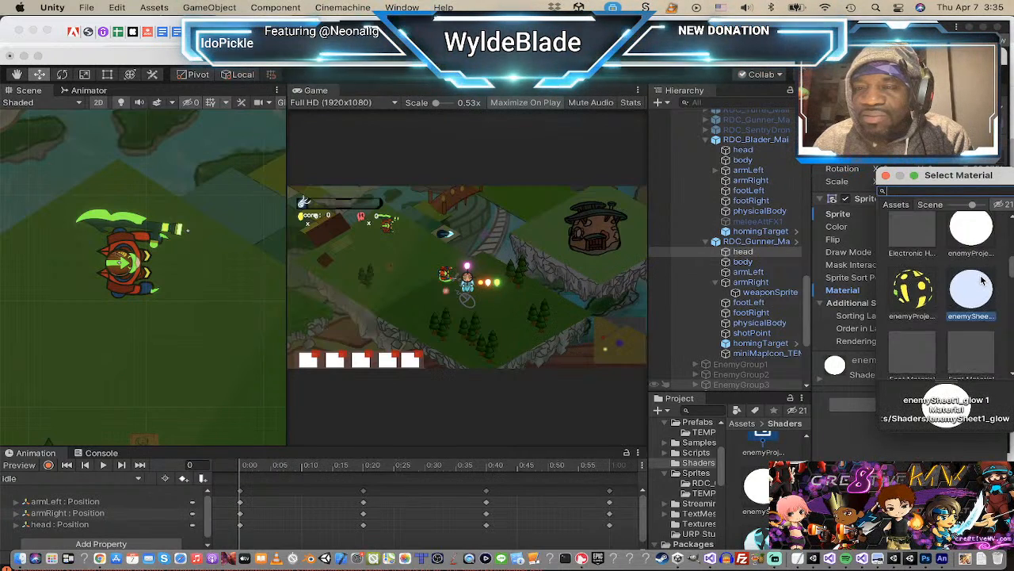
scroll(983, 284, "down", 10)
scroll(983, 279, "up", 8)
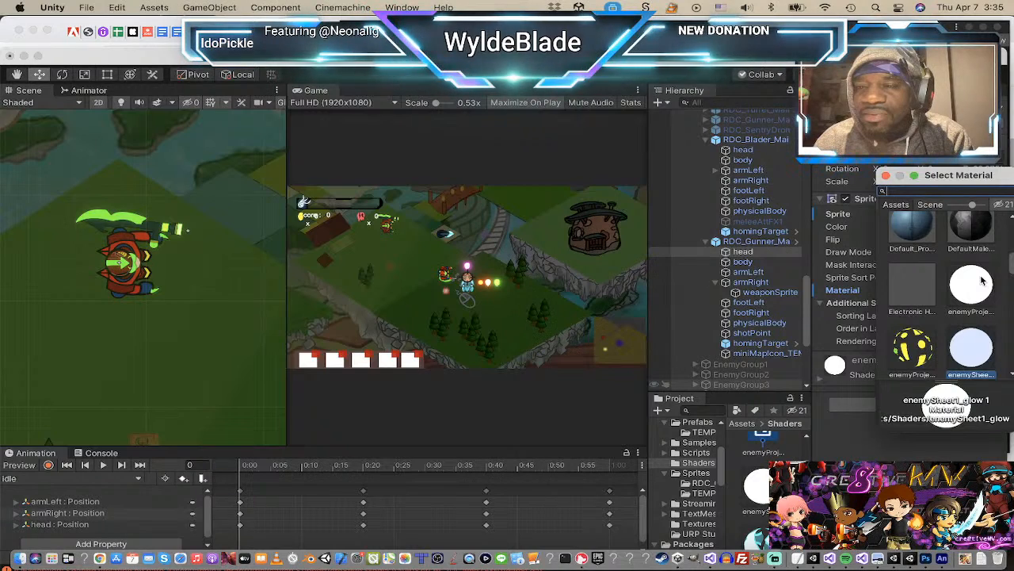
scroll(982, 281, "up", 3)
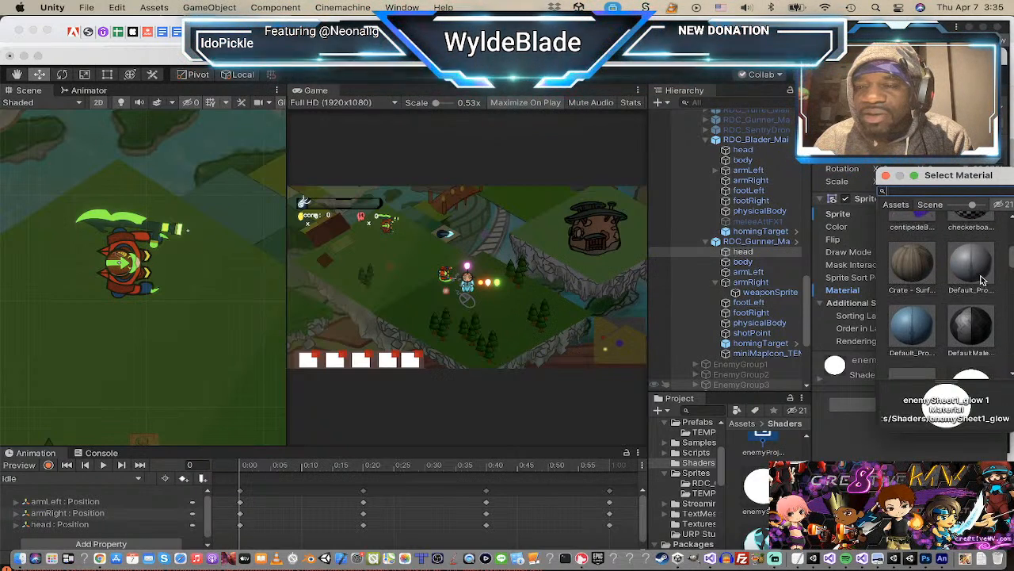
scroll(982, 278, "down", 4)
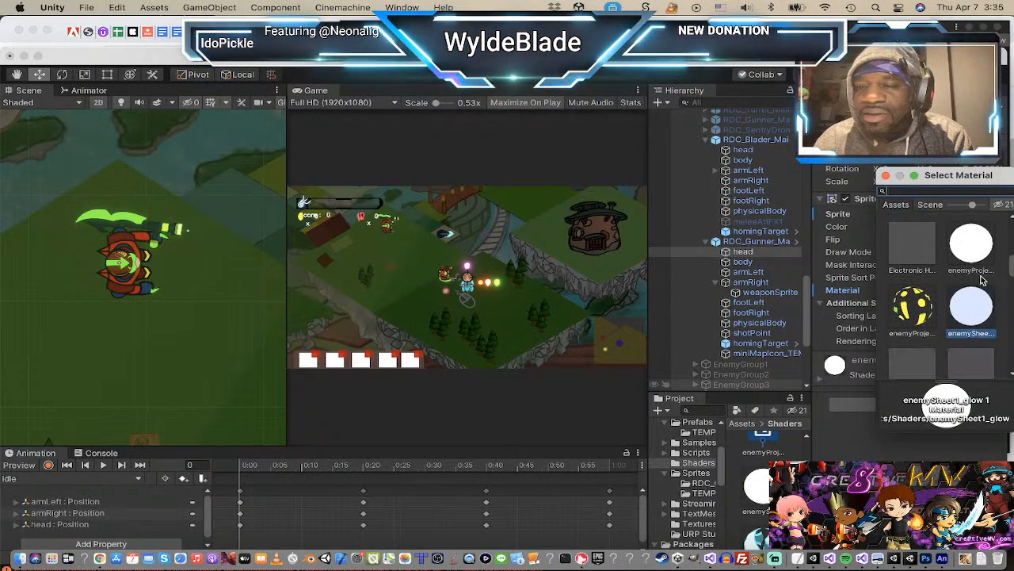
scroll(983, 279, "down", 8)
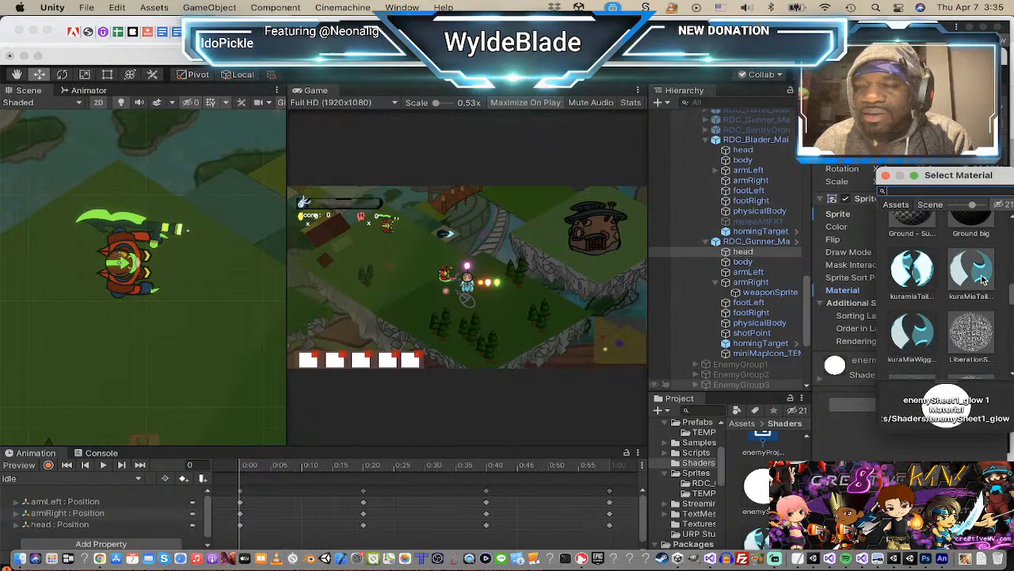
scroll(983, 279, "down", 2)
scroll(985, 275, "down", 3)
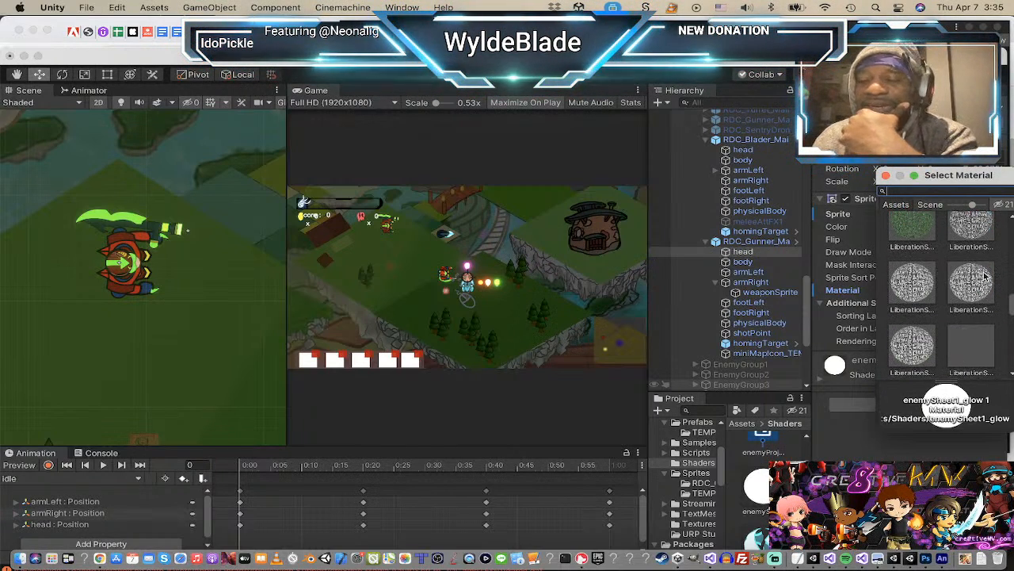
scroll(985, 276, "down", 10)
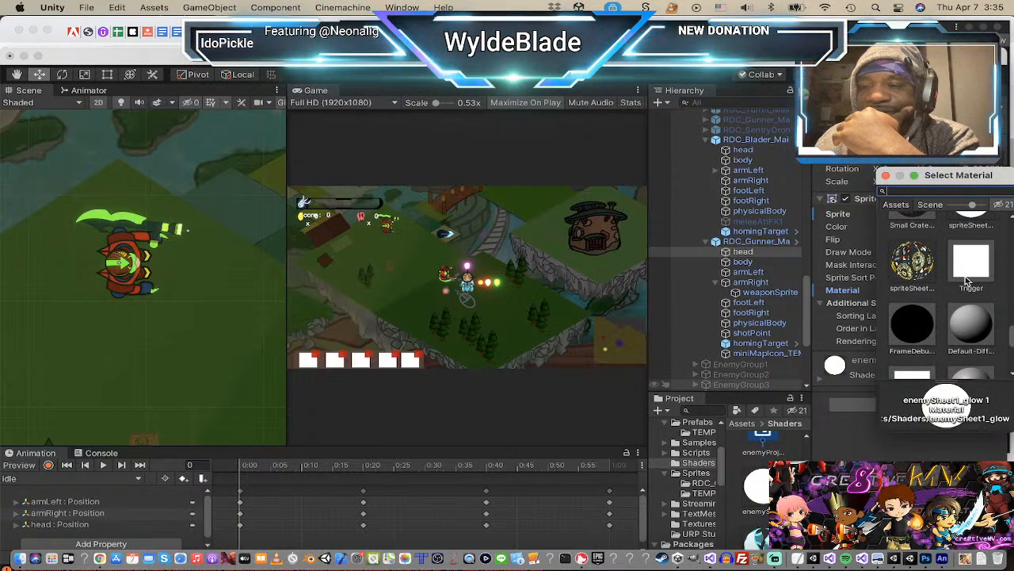
left_click(912, 263)
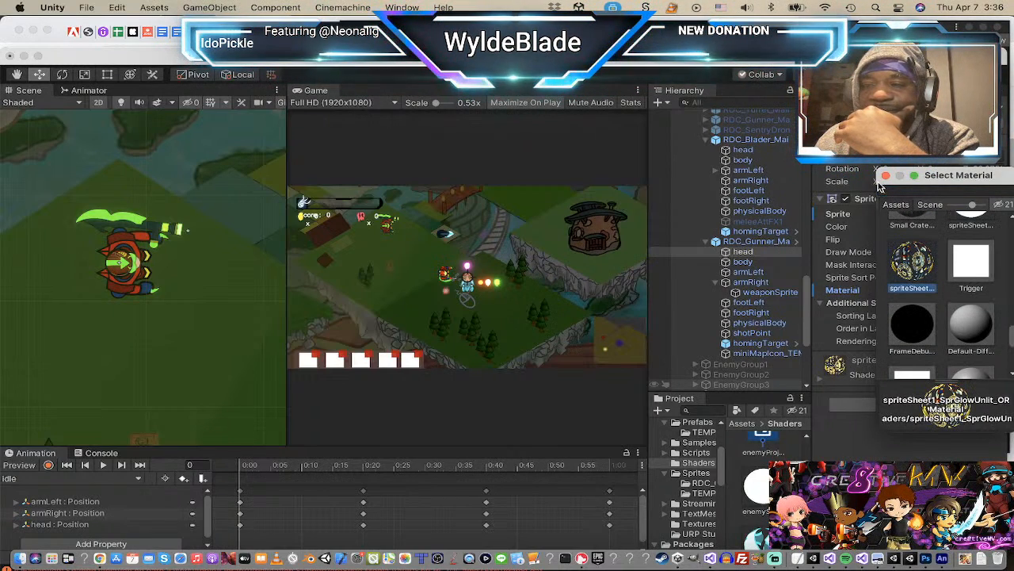
left_click(886, 175)
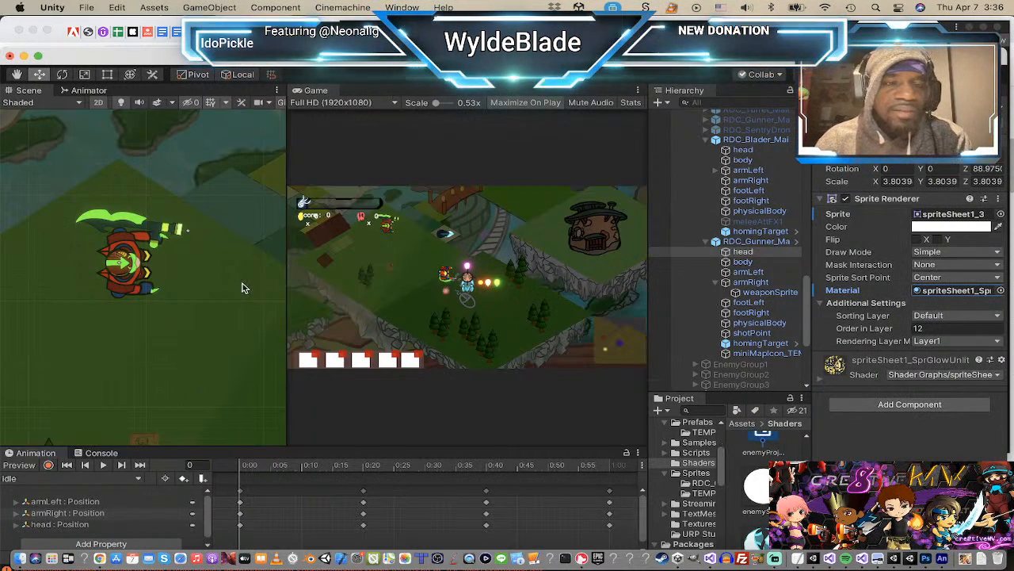
scroll(221, 293, "down", 10)
middle_click_drag(172, 298, 22, 288)
scroll(146, 347, "up", 10)
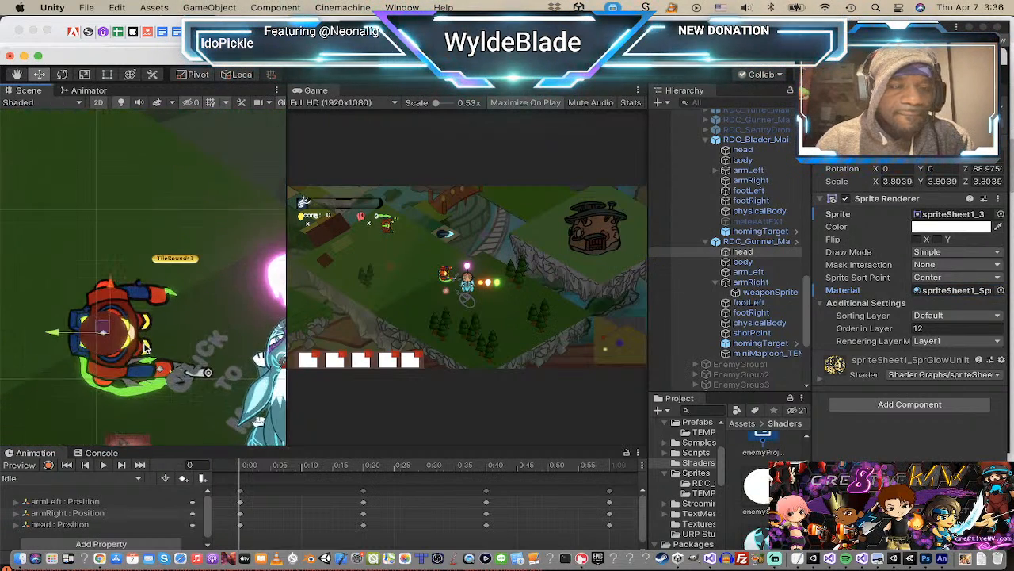
scroll(145, 347, "up", 4)
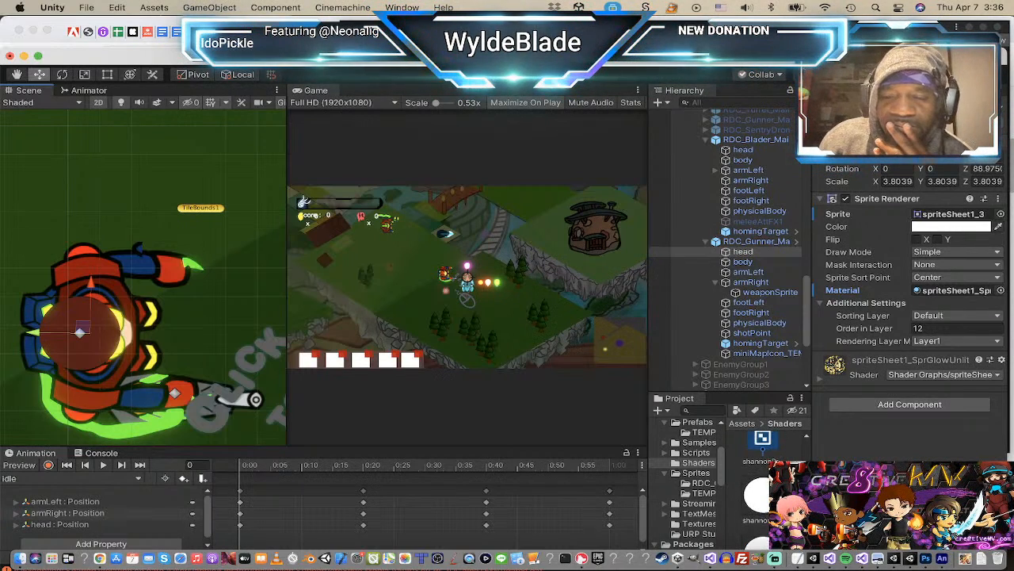
Step: Set the HDR color of the light blue Shader Graphs_spr glow material to a yellow-orange of about R 9.88, G 4.79, B 0
left_click(759, 516)
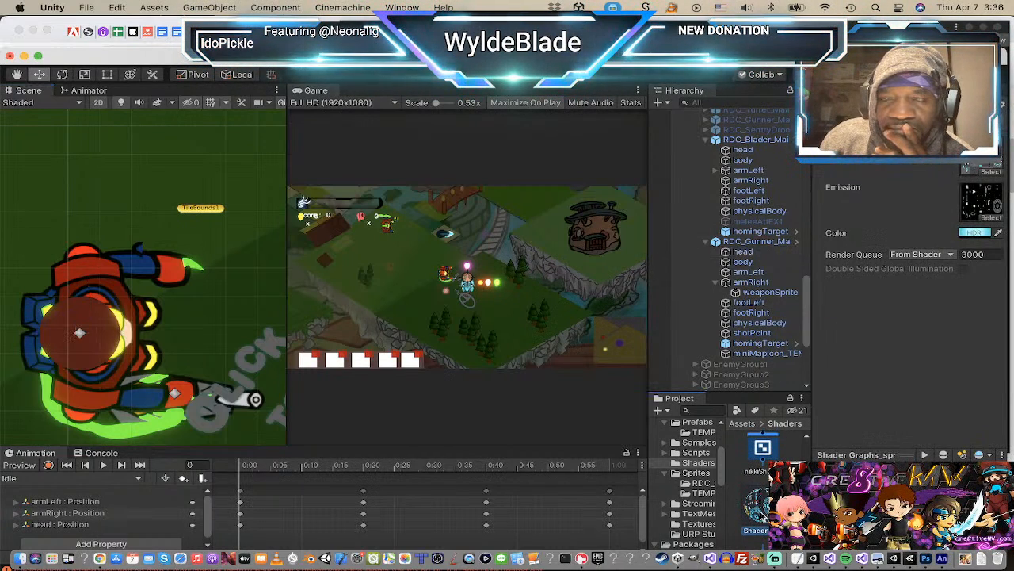
left_click(982, 233)
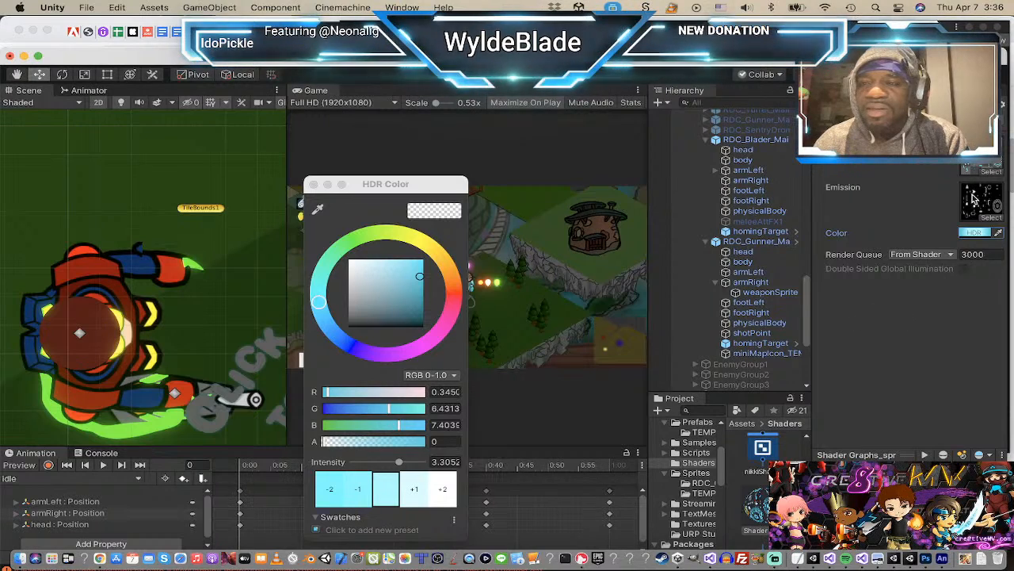
left_click(441, 268)
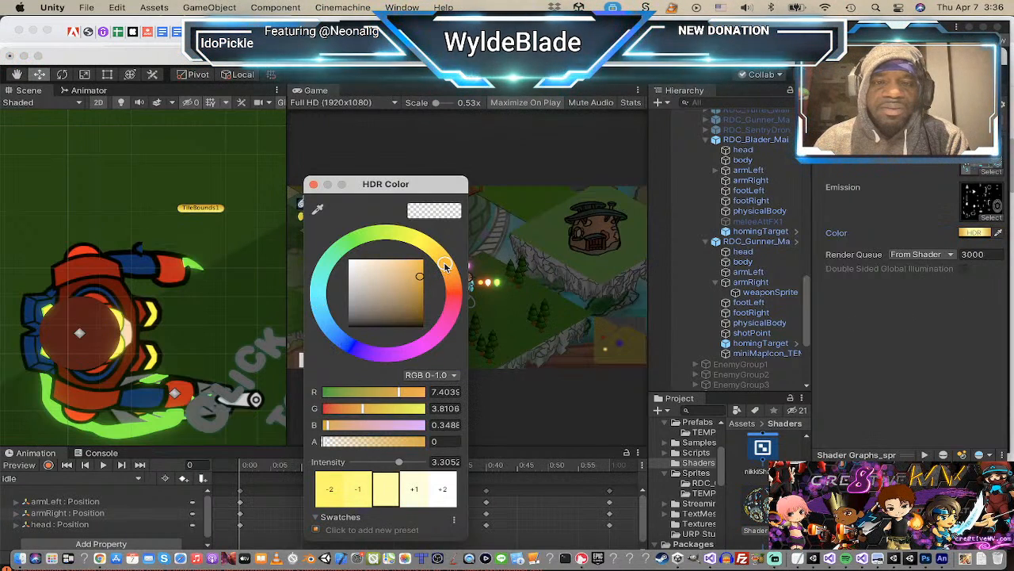
left_click(447, 267)
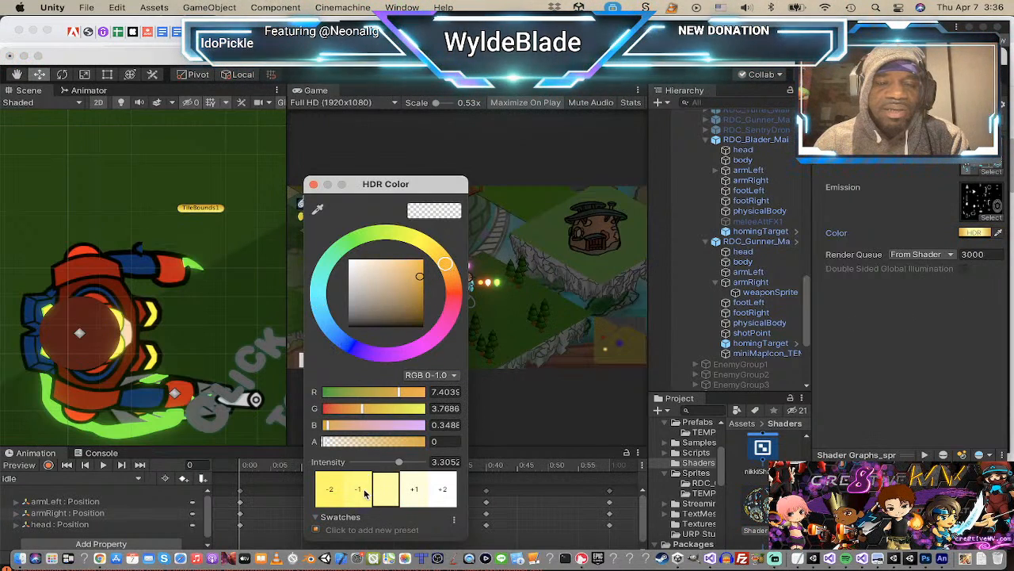
left_click(364, 491)
left_click(363, 491)
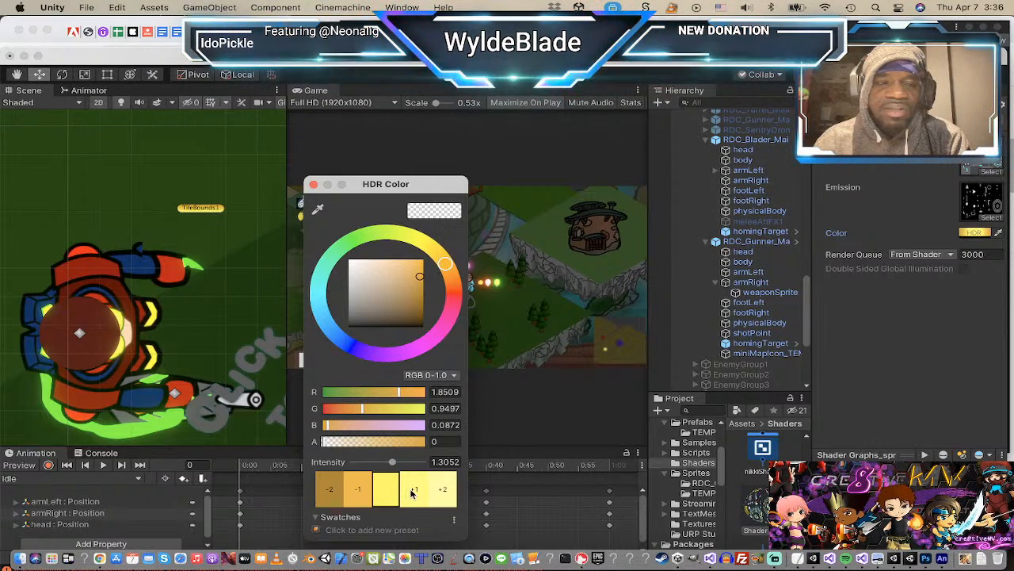
left_click(411, 493)
left_click(411, 493)
left_click_drag(433, 276, 432, 246)
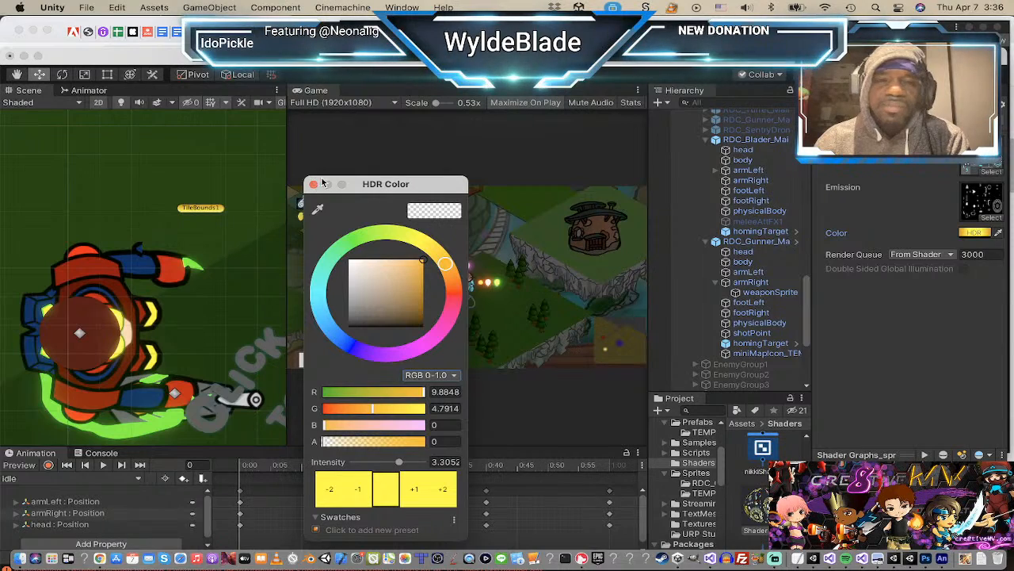
left_click(314, 185)
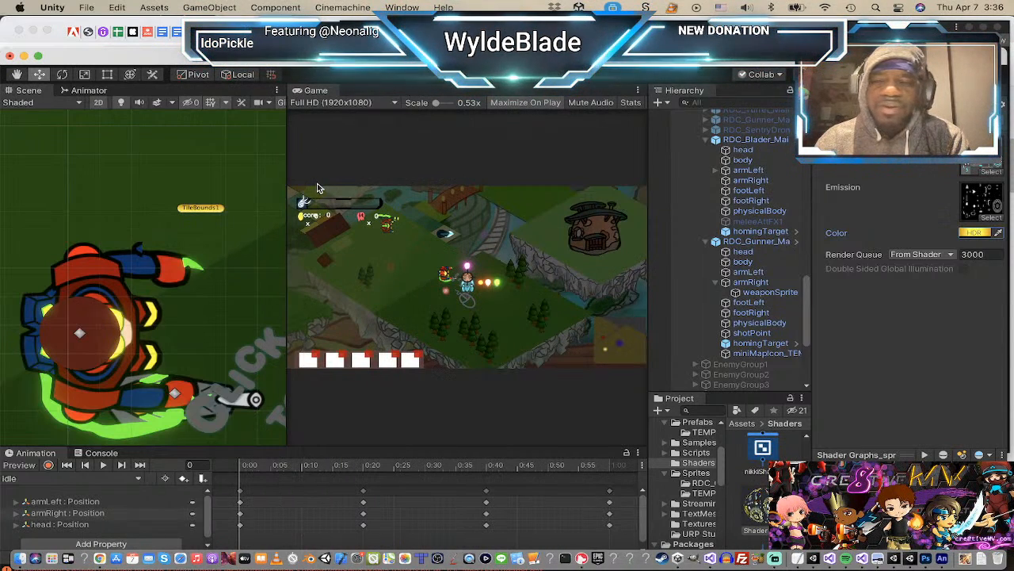
Step: Select the head of the active blader enemy and locate the material its Sprite Renderer uses in the project
scroll(745, 262, "up", 3)
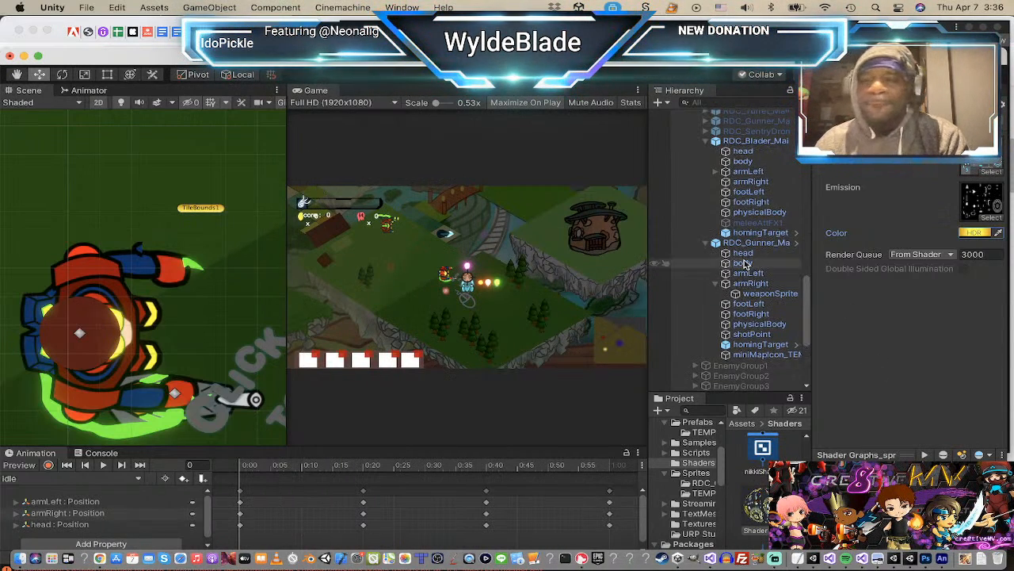
left_click(759, 183)
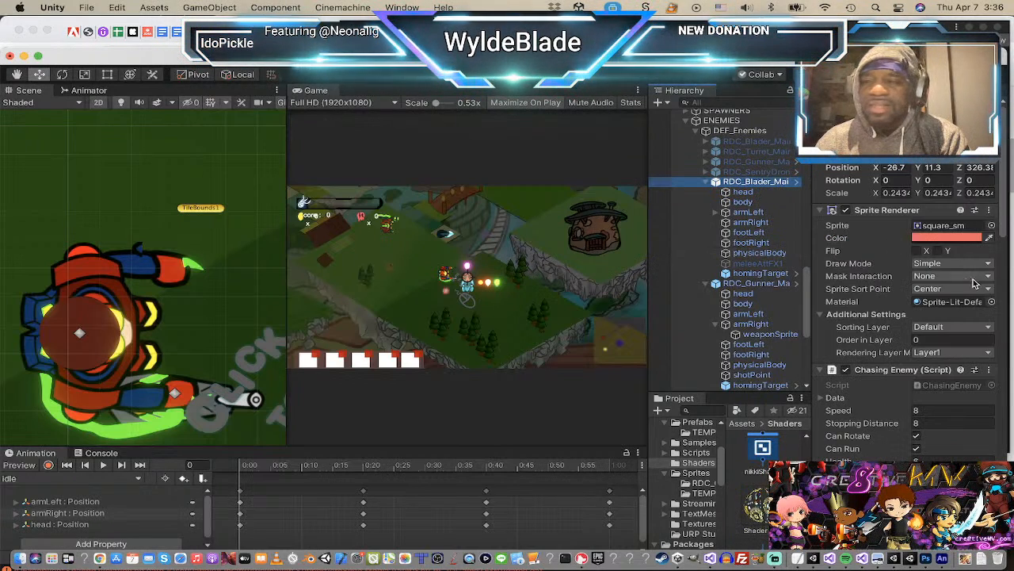
left_click(743, 193)
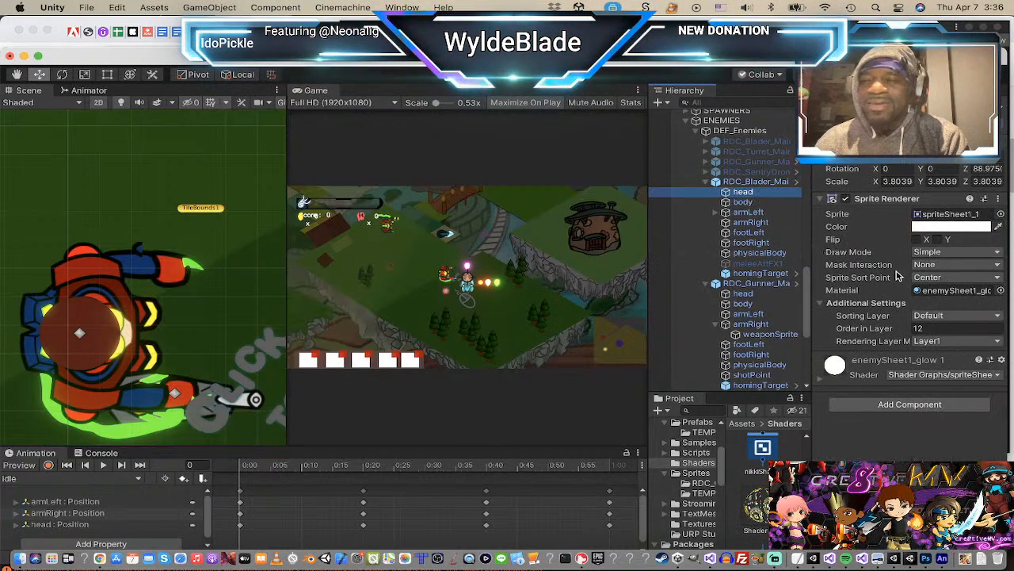
left_click(978, 291)
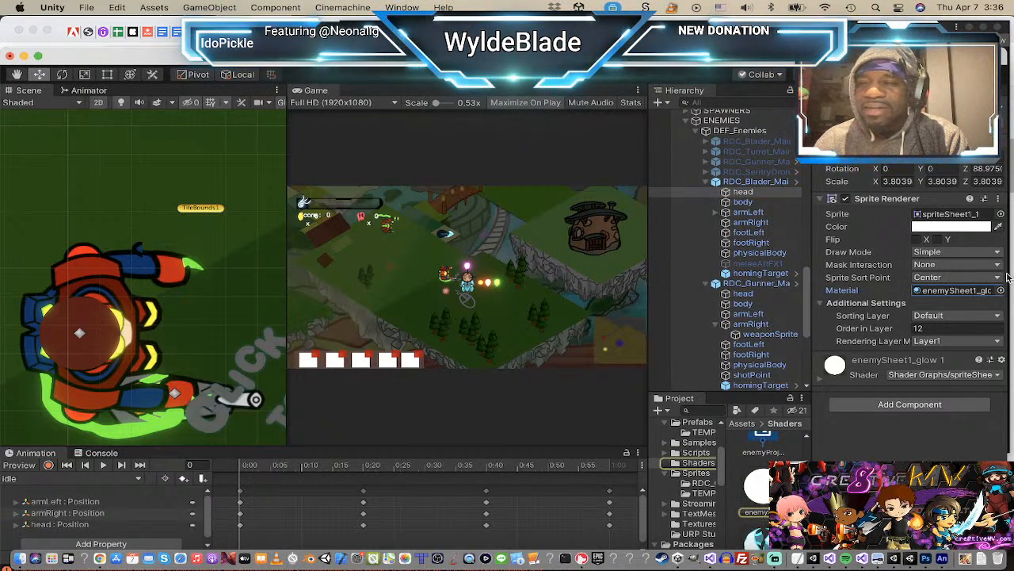
Step: Duplicate the enemySheet1_glow 1 material in the Shaders folder and rename the copy enemySheet1_glowOR
left_click(763, 489)
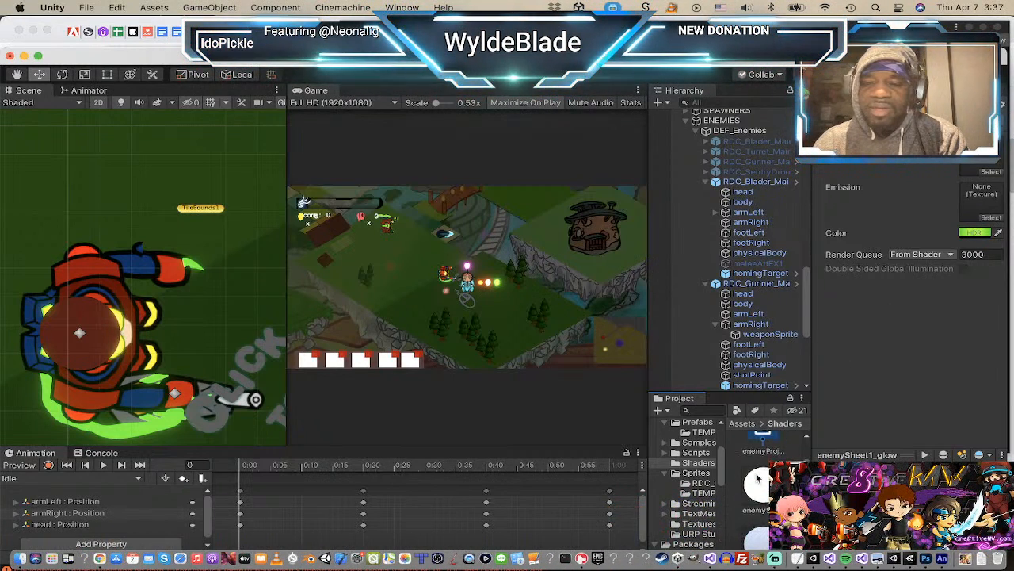
scroll(758, 477, "up", 1)
left_click(757, 532)
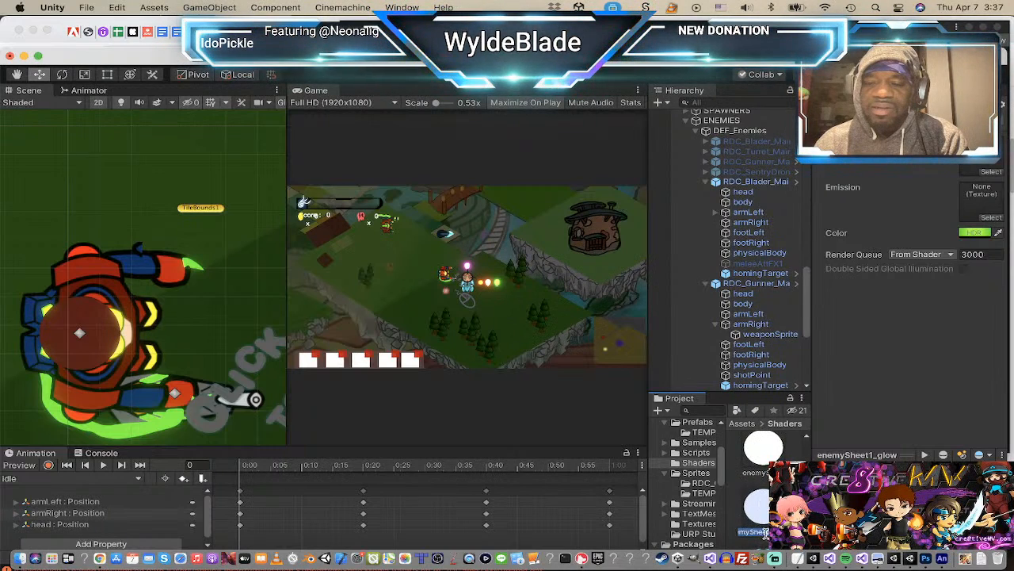
key("Right")
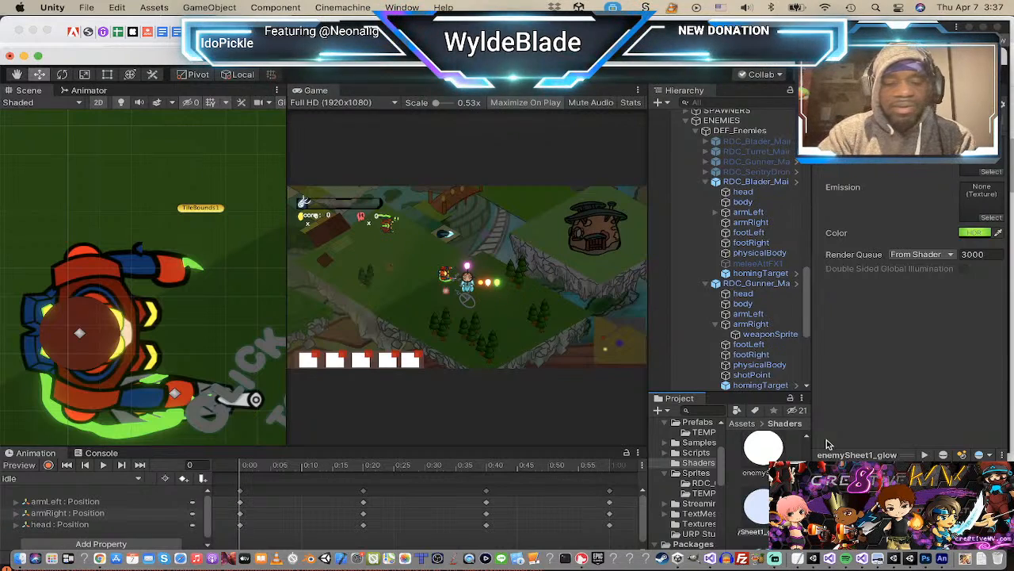
scroll(829, 444, "down", 1)
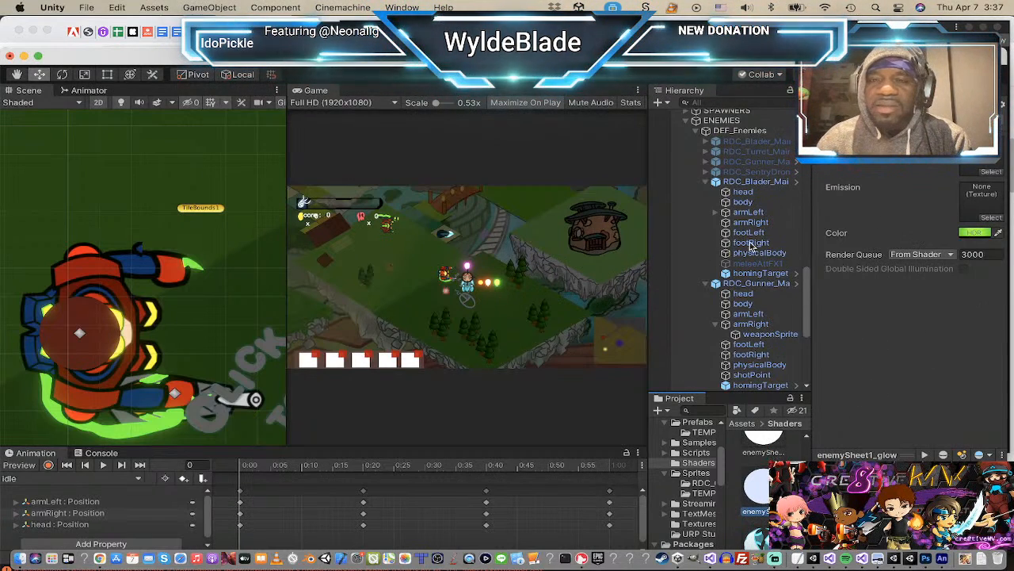
Step: Set the HDR color of the enemySheet1_glowOR material to an orange of about R 3.44, G 1.21, B 0 at intensity 2.2
left_click(743, 294)
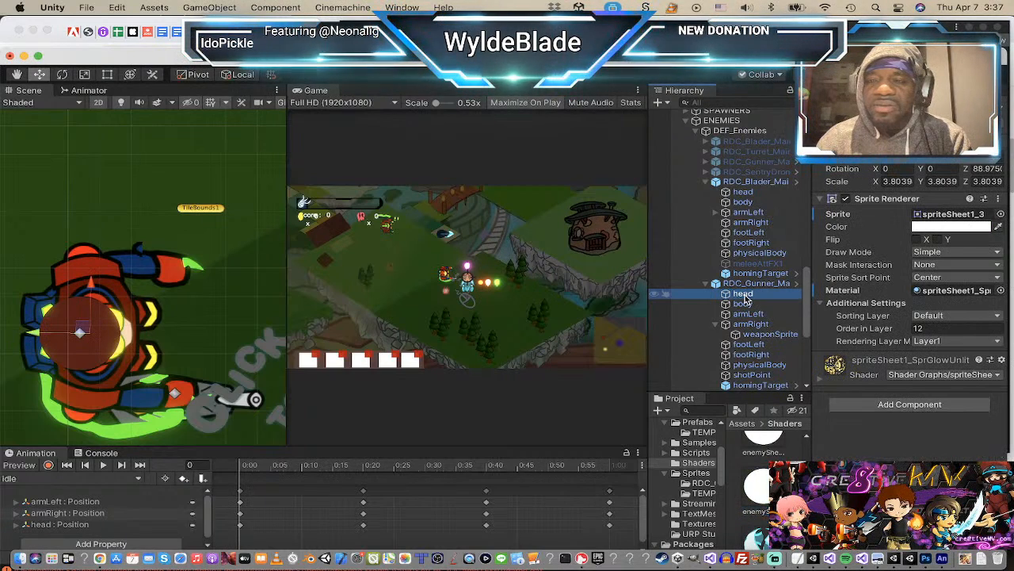
left_click(759, 488)
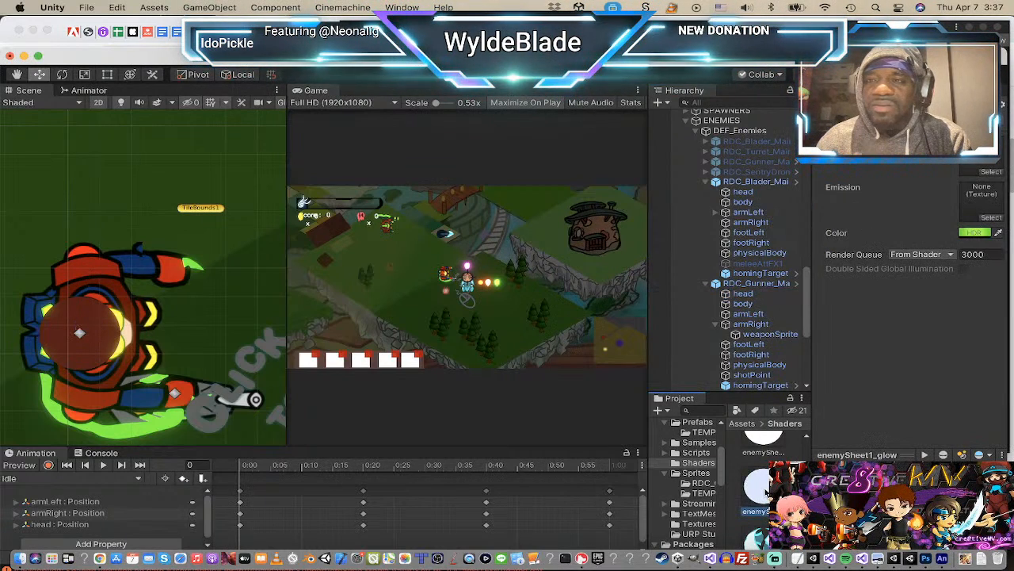
scroll(771, 445, "up", 3)
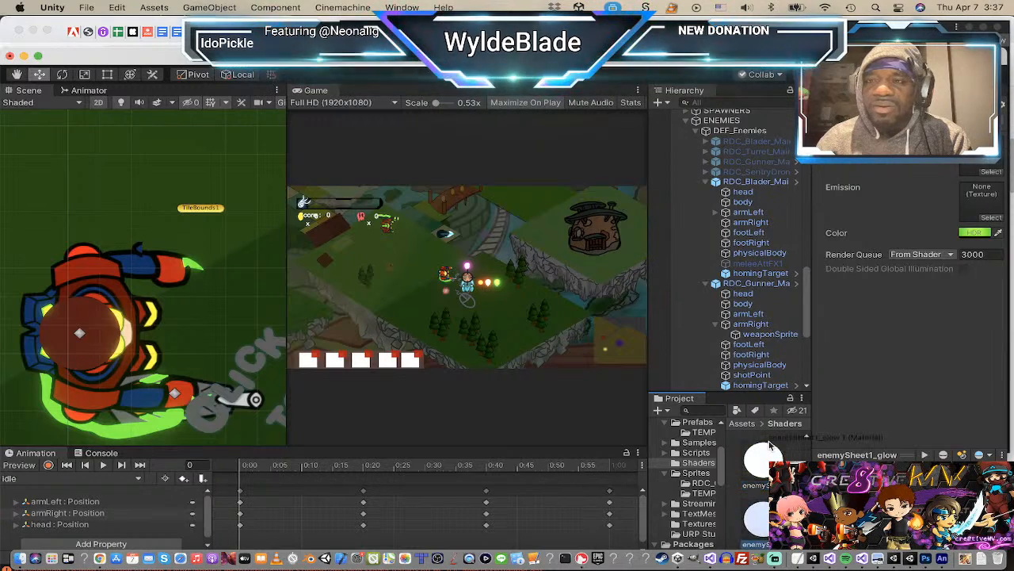
scroll(765, 520, "down", 1)
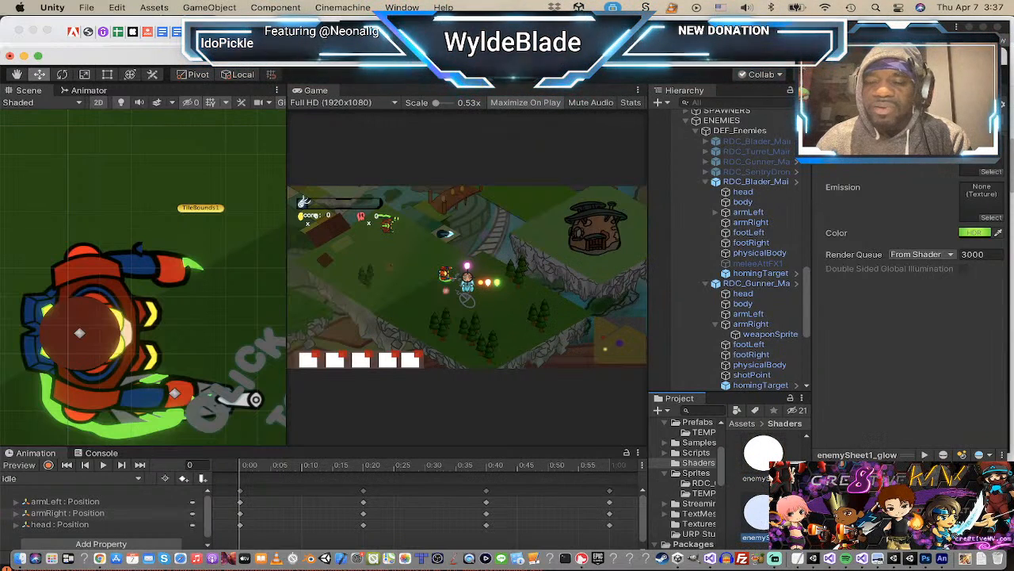
left_click(984, 233)
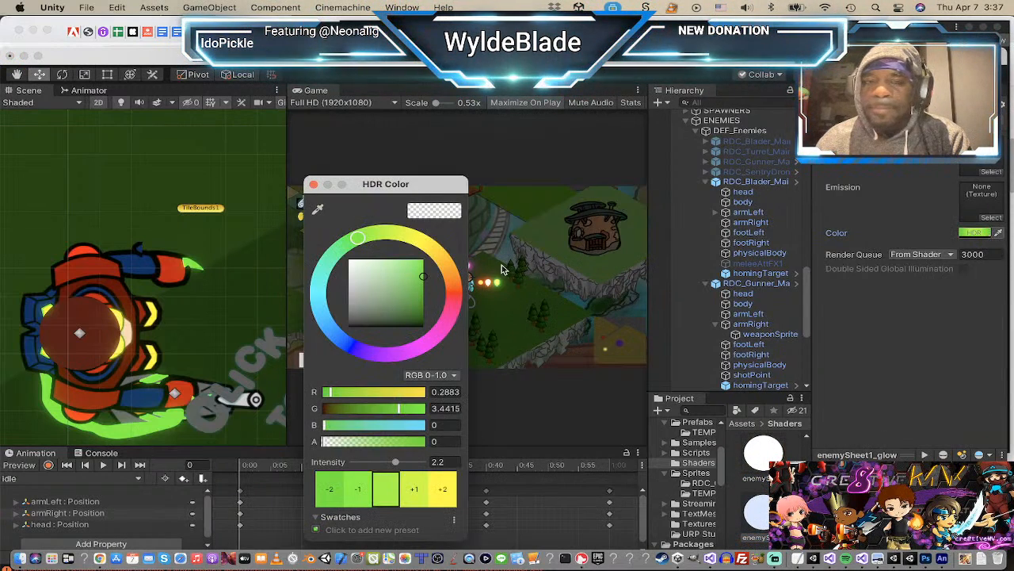
left_click_drag(357, 238, 484, 238)
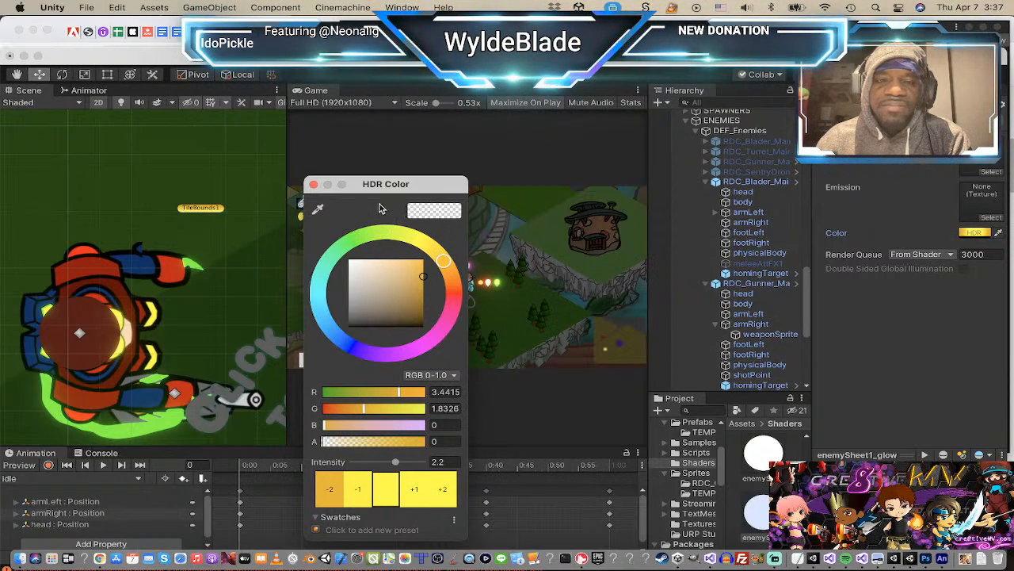
left_click(355, 491)
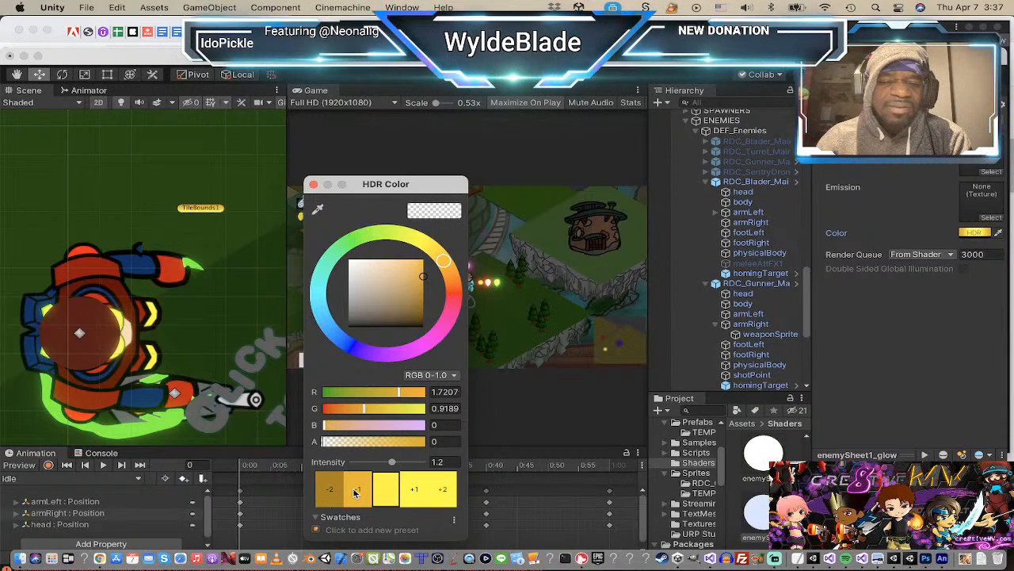
left_click(408, 497)
mouse_move(445, 263)
left_mouse_down()
mouse_move(459, 278)
mouse_move(450, 271)
left_mouse_up()
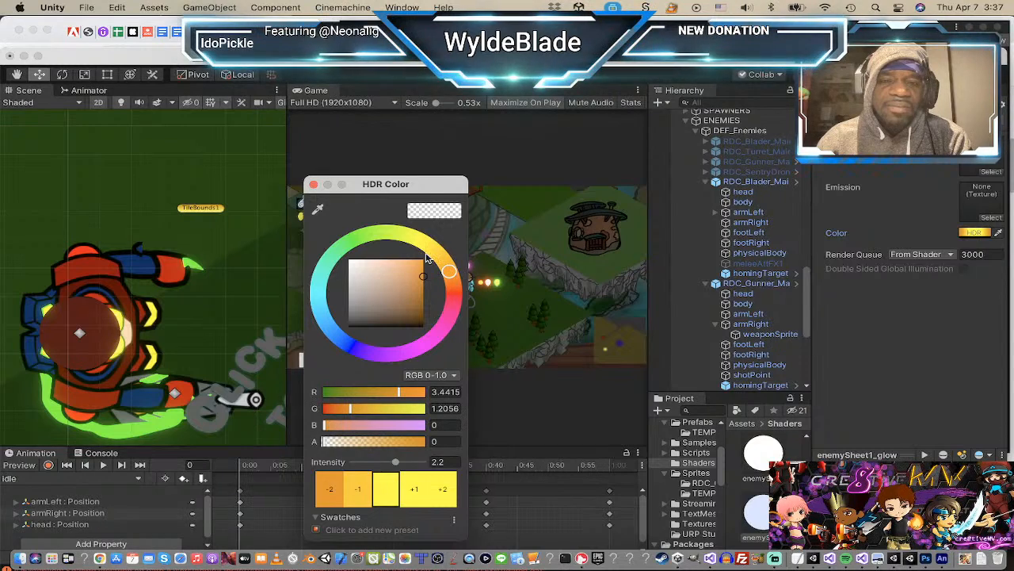
left_click(314, 185)
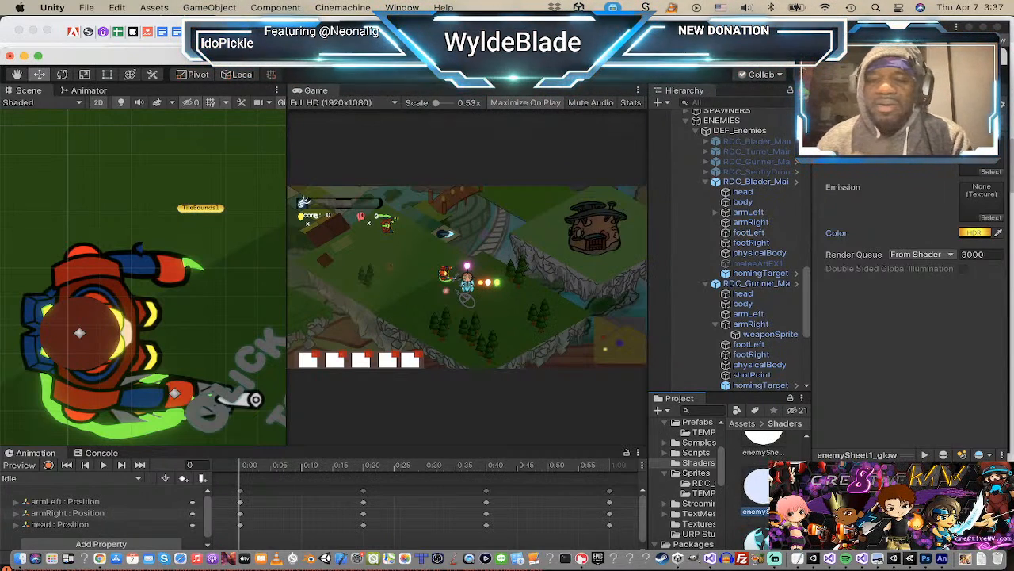
Step: Assign the enemySheet1_glowOR material to the head of the active gunner enemy
left_click(745, 294)
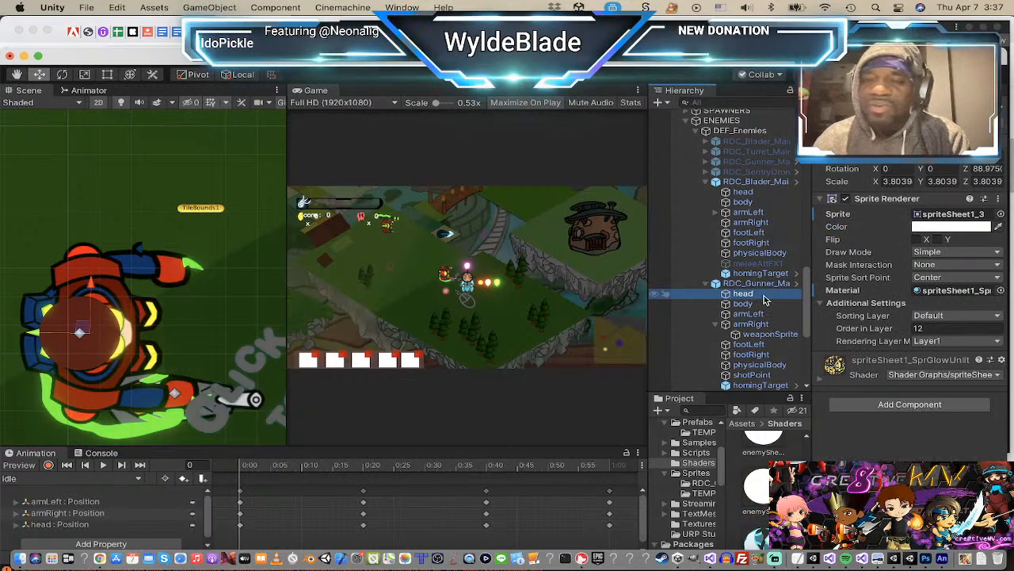
left_click(1002, 291)
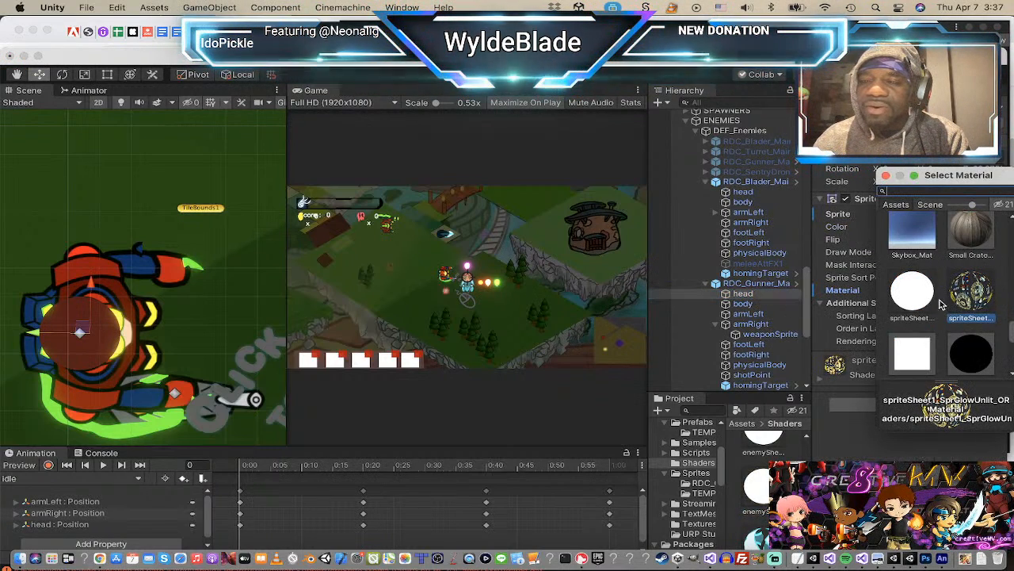
scroll(943, 303, "up", 3)
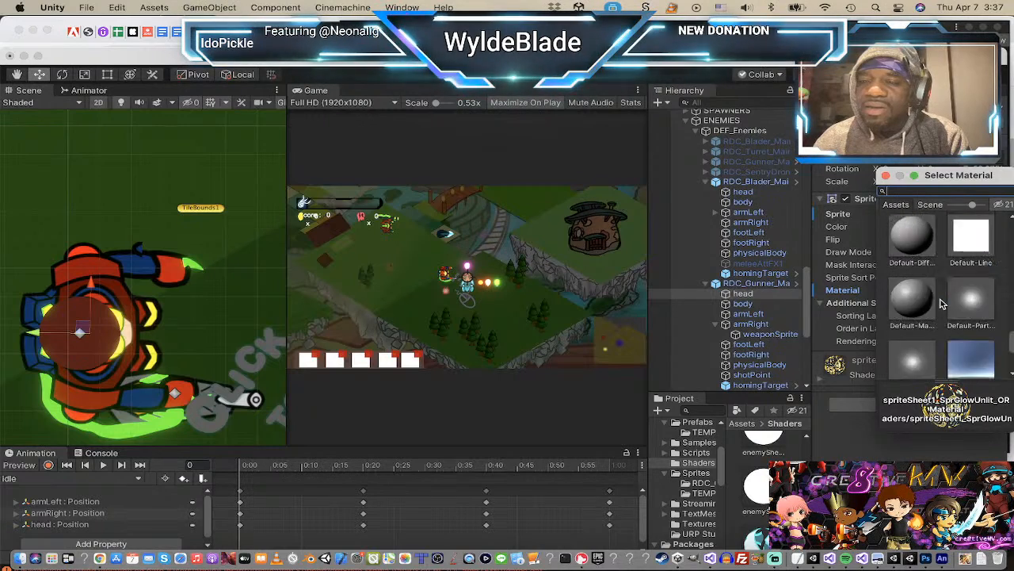
left_click(927, 192)
type("enem")
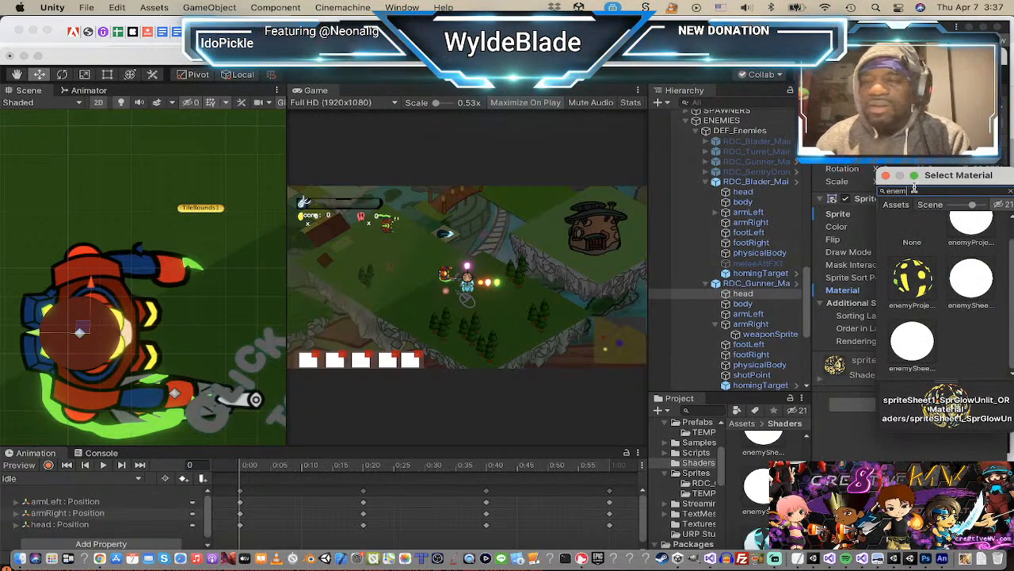
left_click(971, 283)
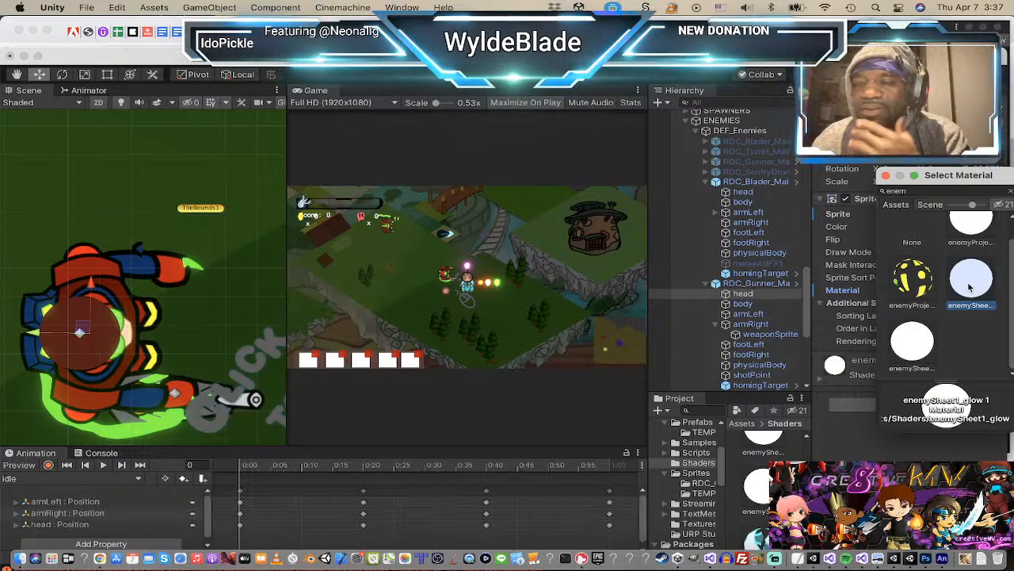
left_click(923, 337)
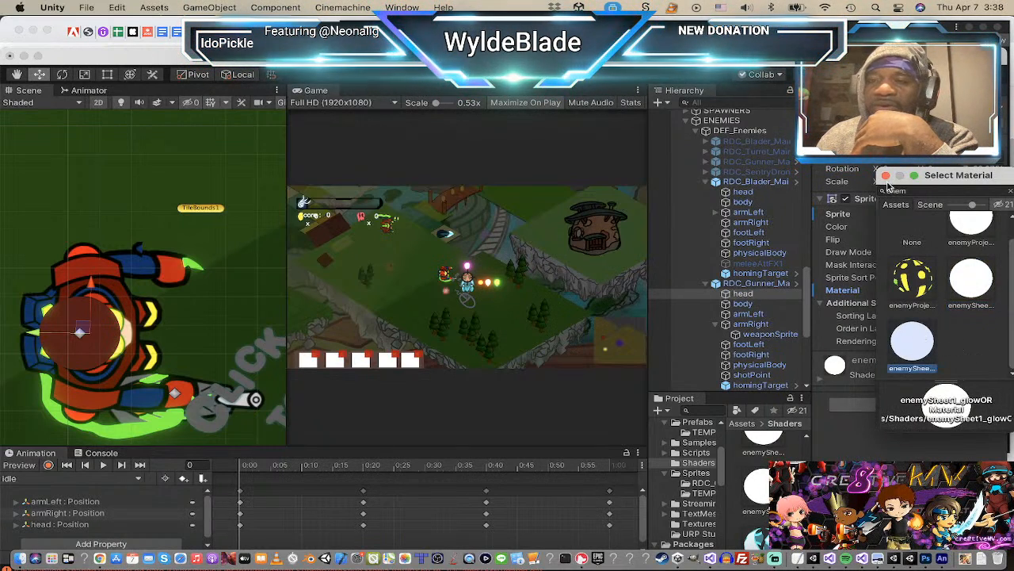
left_click(887, 175)
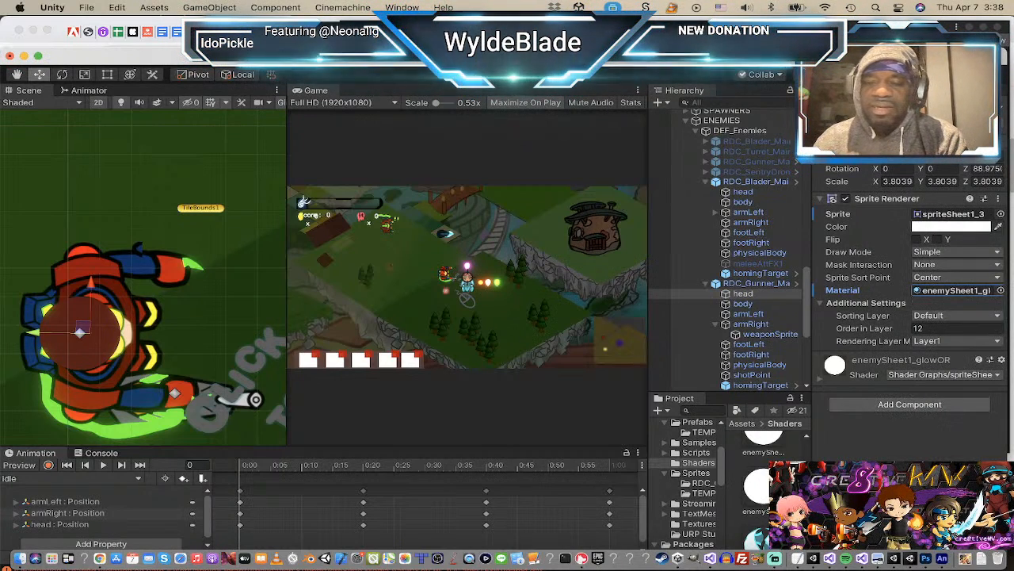
Step: Raise the HDR color intensity of the enemySheet1_glowOR material to 6.1 and check the gunner's glow from a distance in the scene
left_click(761, 485)
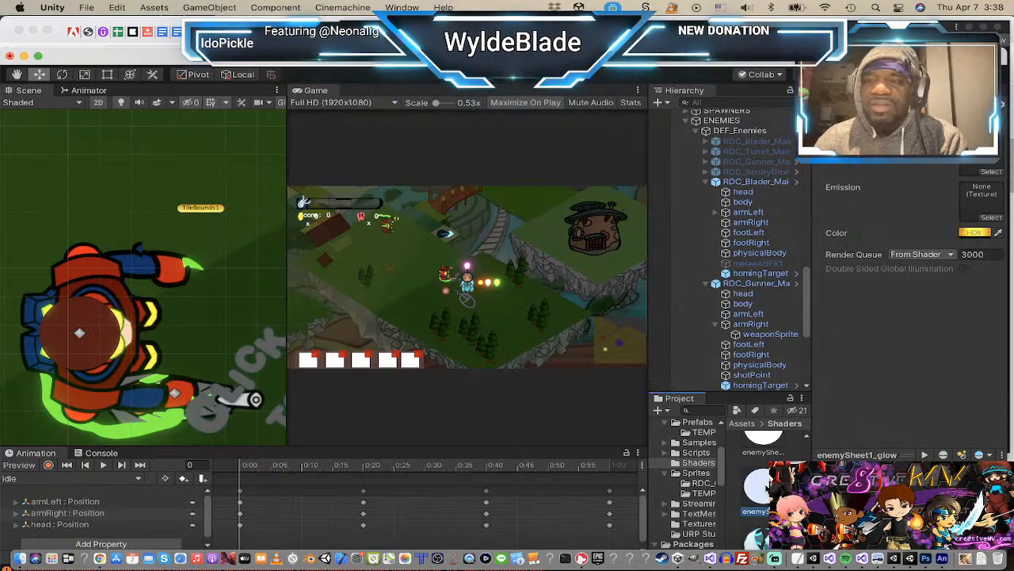
left_click(985, 235)
left_click_drag(398, 465, 410, 466)
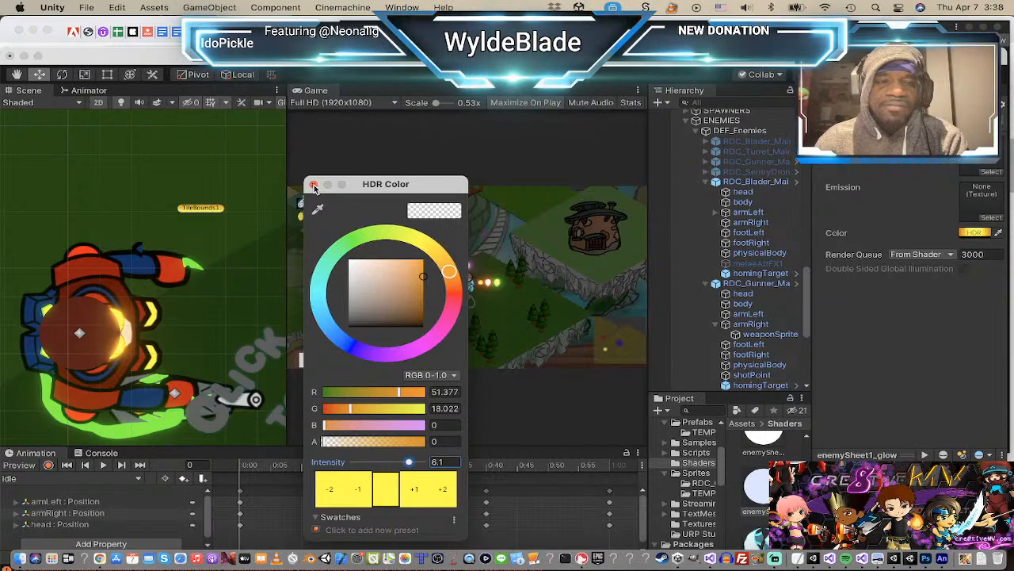
left_click(314, 185)
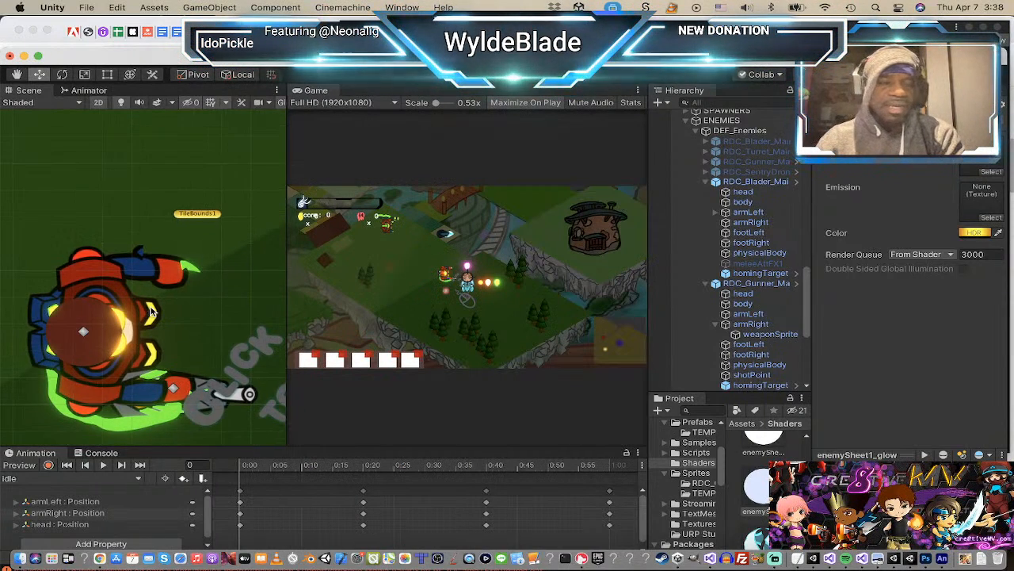
scroll(170, 262, "down", 10)
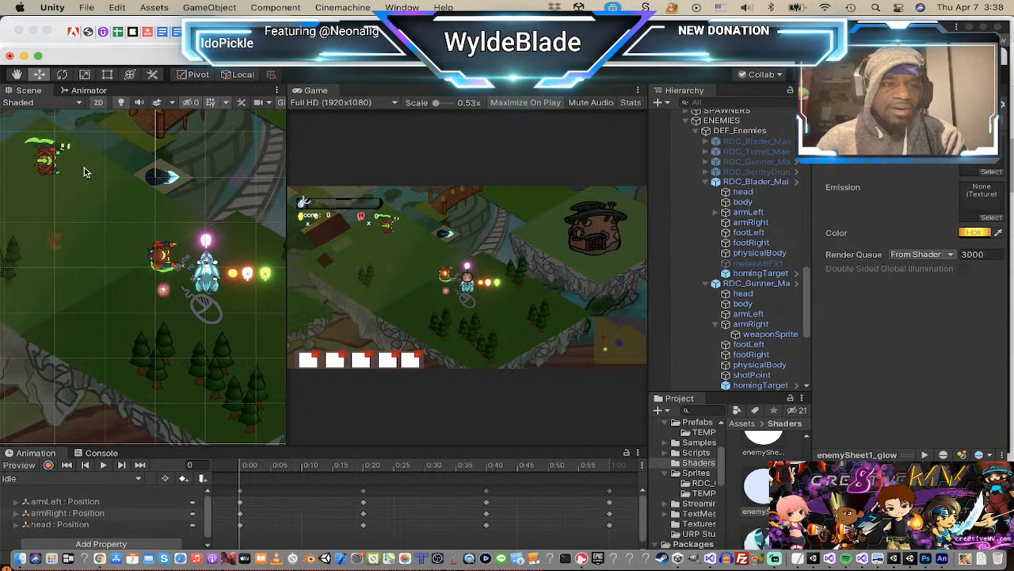
Step: Assign the enemySheet1_glowOR material to the active gunner enemy's body, arms, weaponSprite and feet together
scroll(87, 173, "up", 5)
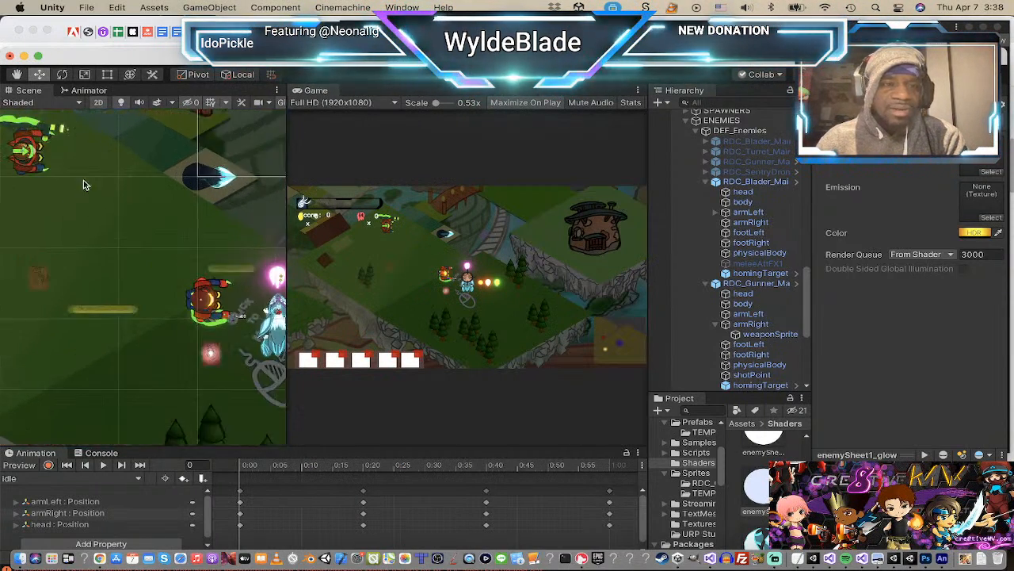
left_click(742, 303)
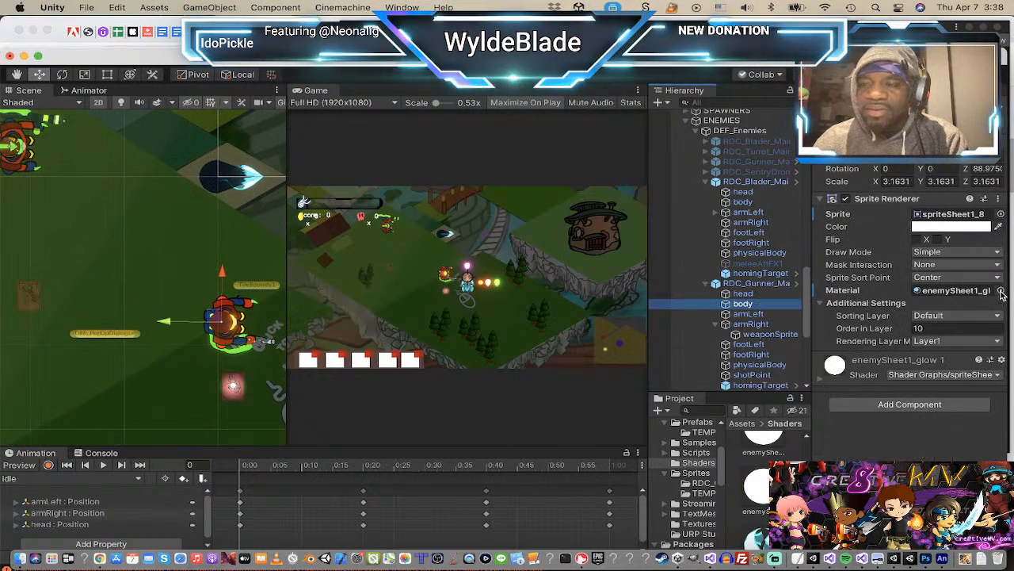
scroll(745, 340, "down", 3)
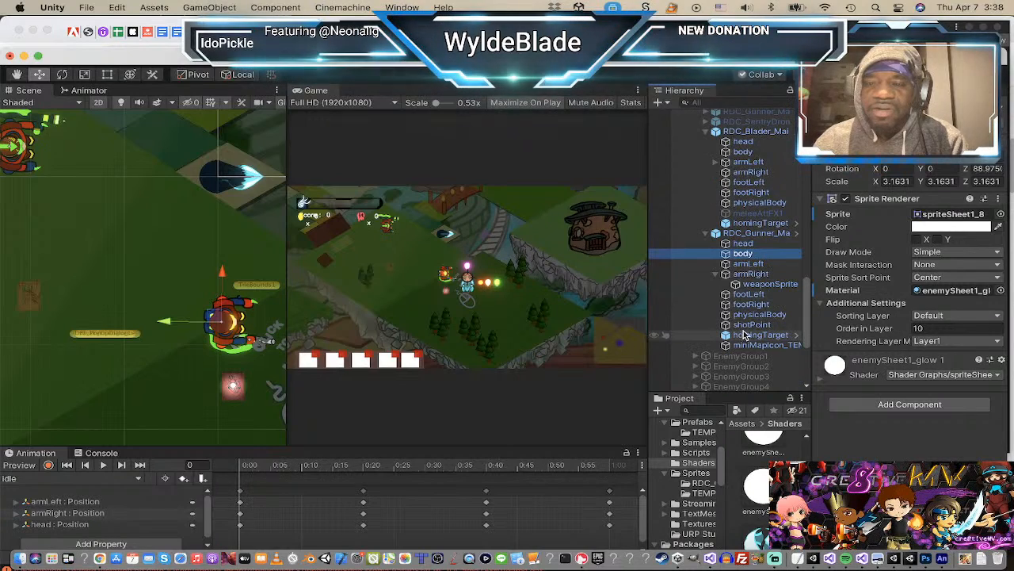
left_click(753, 305, "shift")
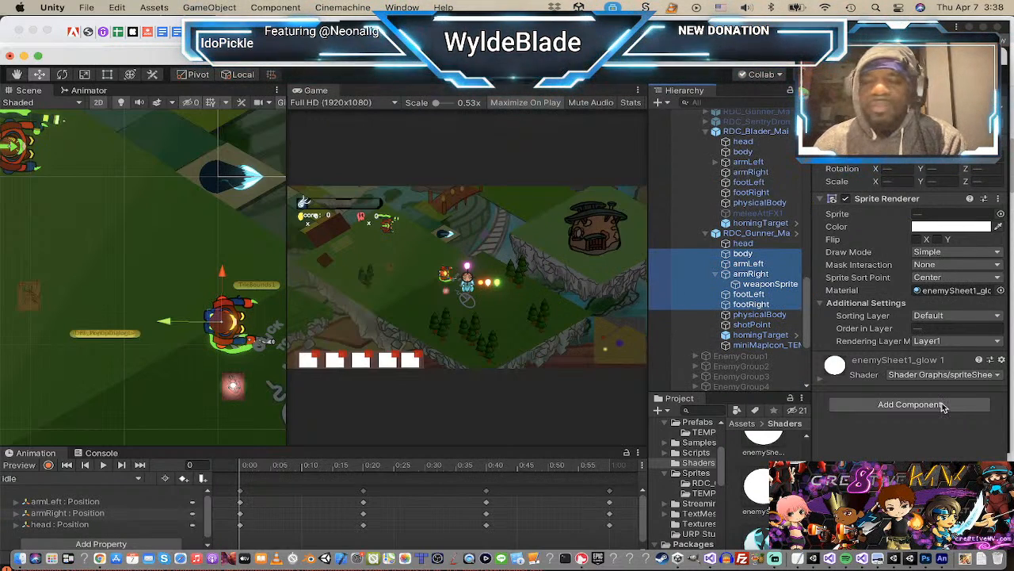
left_click(1001, 291)
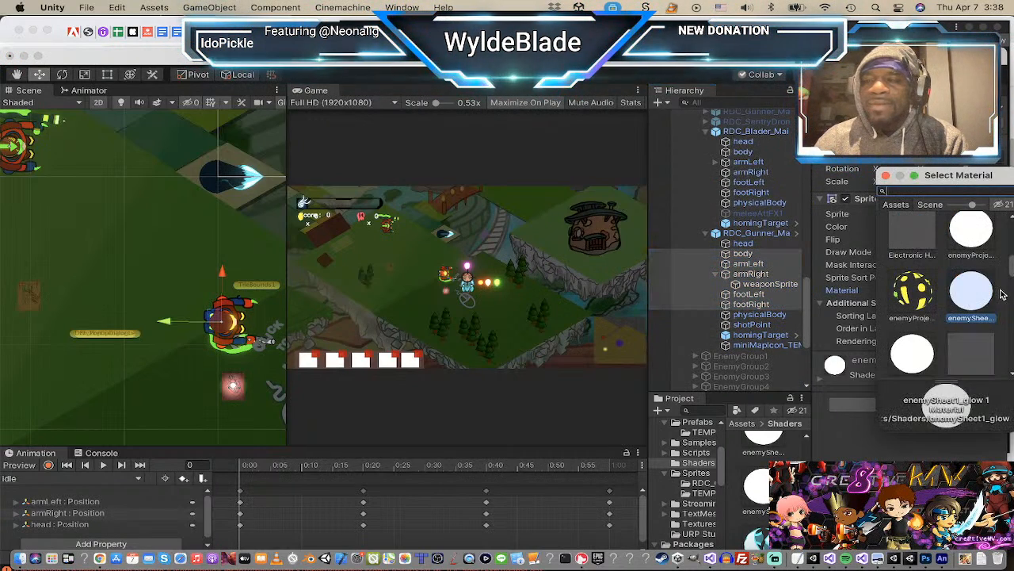
scroll(927, 348, "down", 1)
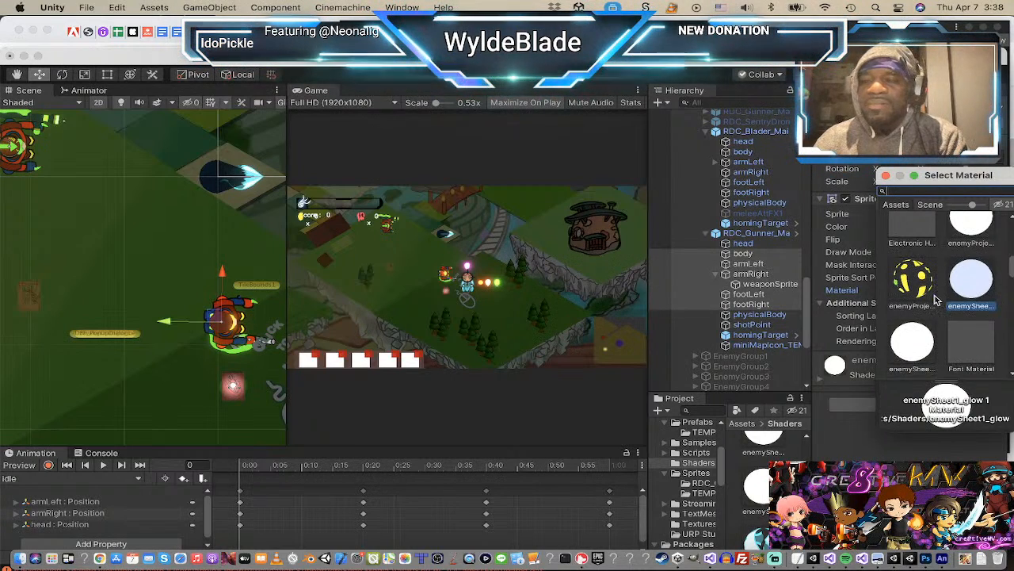
left_click(913, 343)
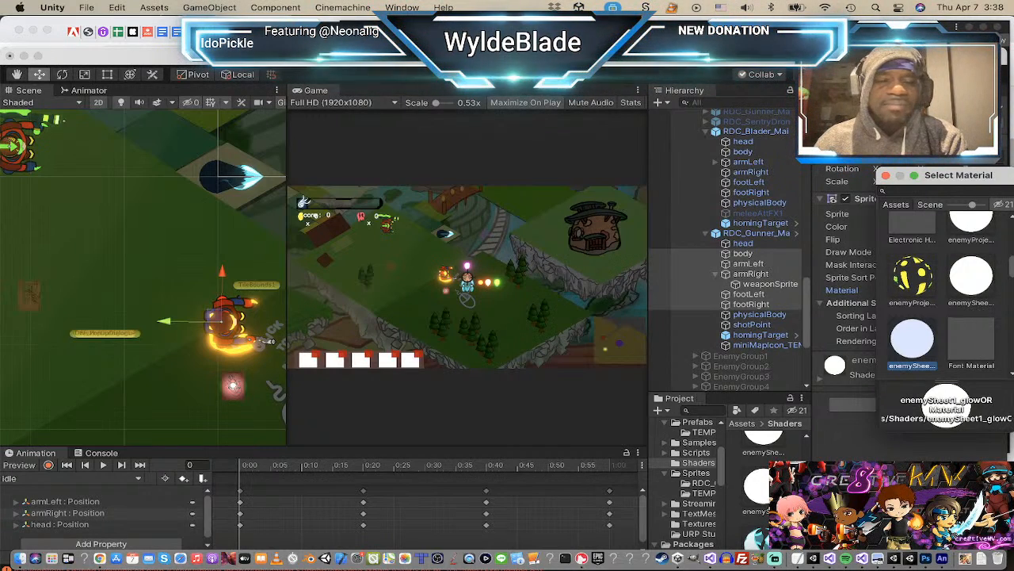
left_click(737, 507)
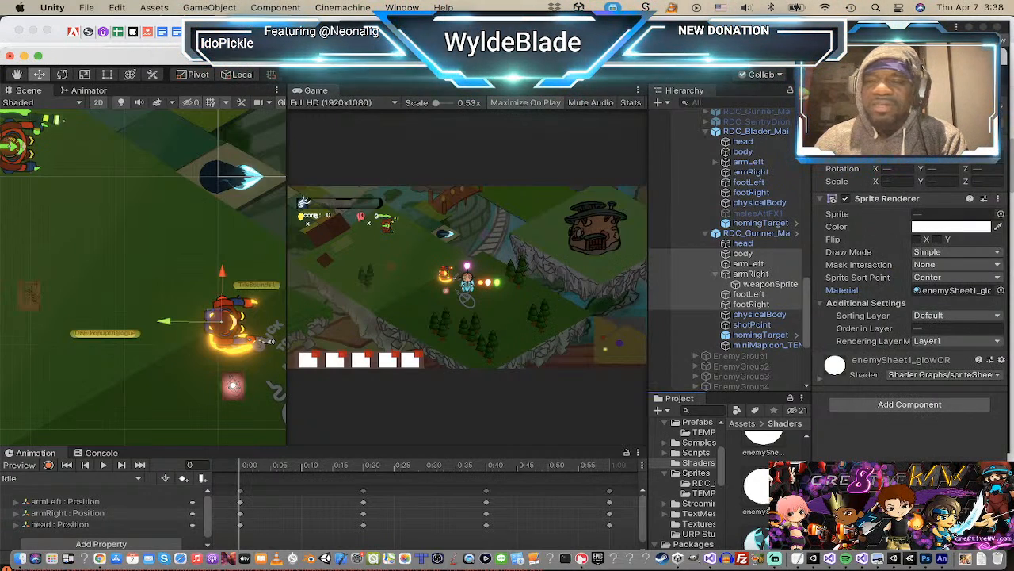
Step: Lower the HDR color intensity of the enemySheet1_glowOR material to 3.9 and view the gunner's glow from a distance in the scene
left_click(759, 488)
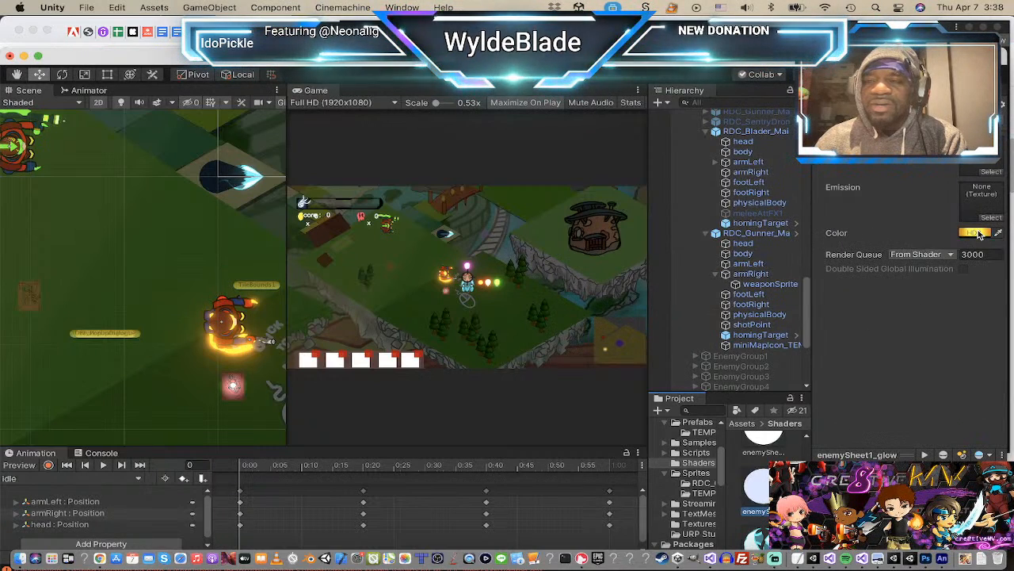
left_click(980, 233)
left_click_drag(405, 464, 390, 460)
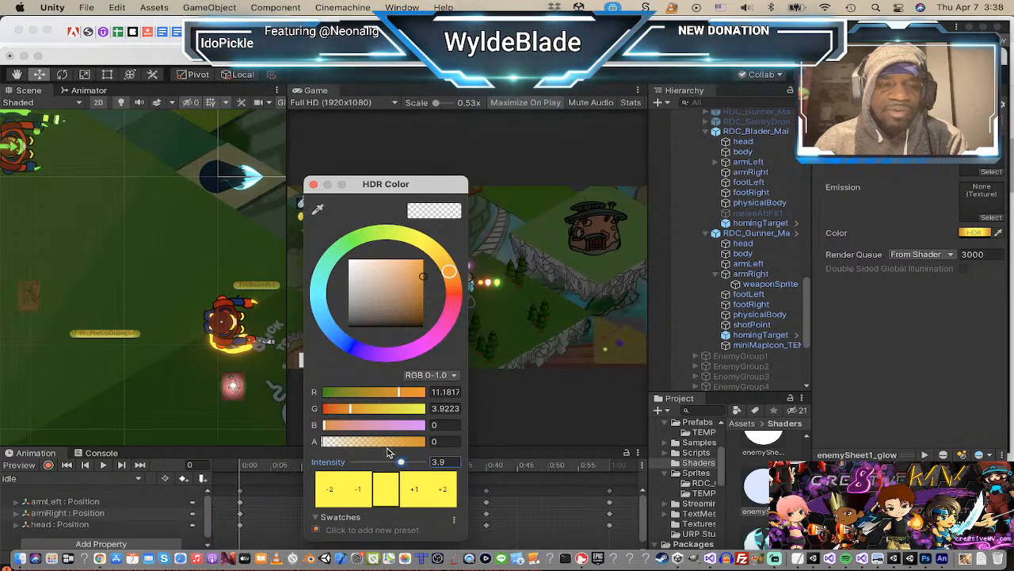
left_click(313, 184)
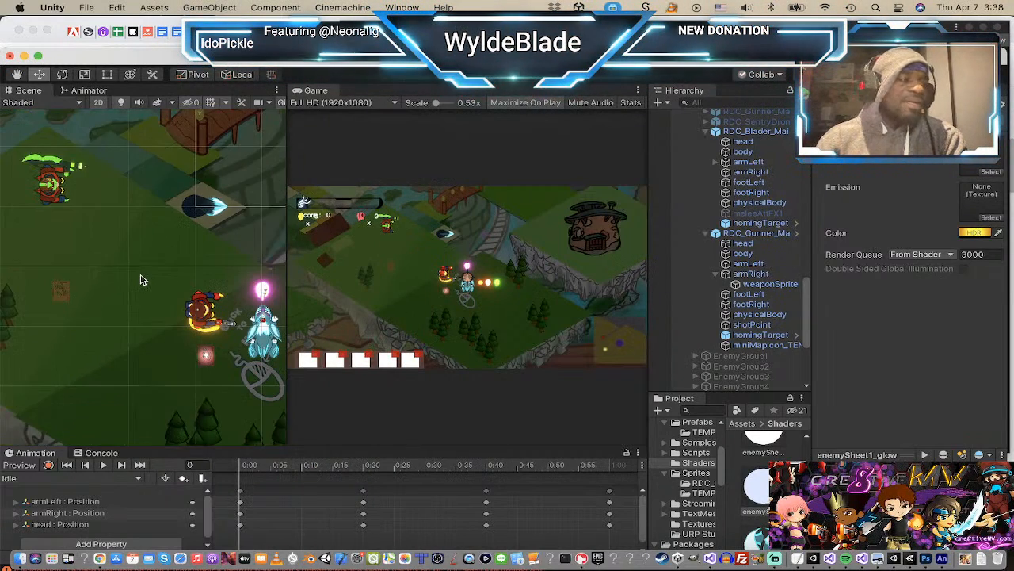
scroll(140, 280, "down", 3)
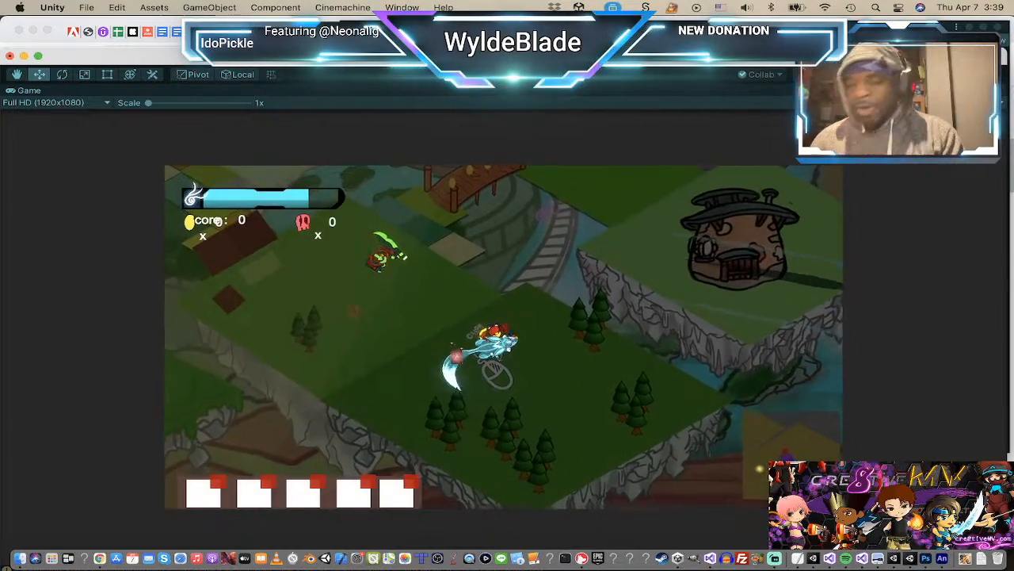
Step: Play-test the level by moving the player around the blader and gunner enemies, closing the Ranged Attack card, to judge their glow and shots
left_click(295, 368)
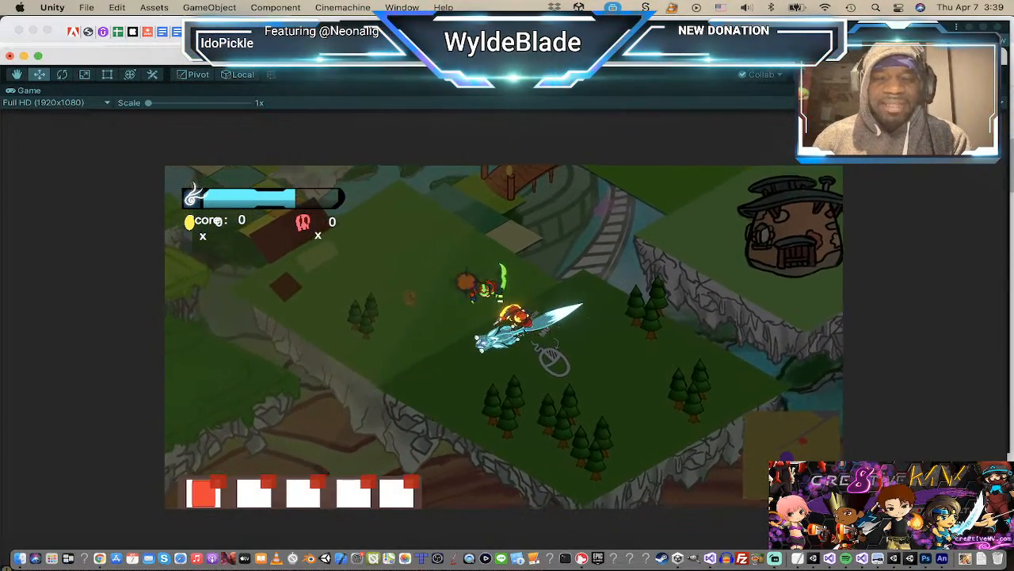
left_click(344, 257)
left_click(529, 301)
left_click(388, 263)
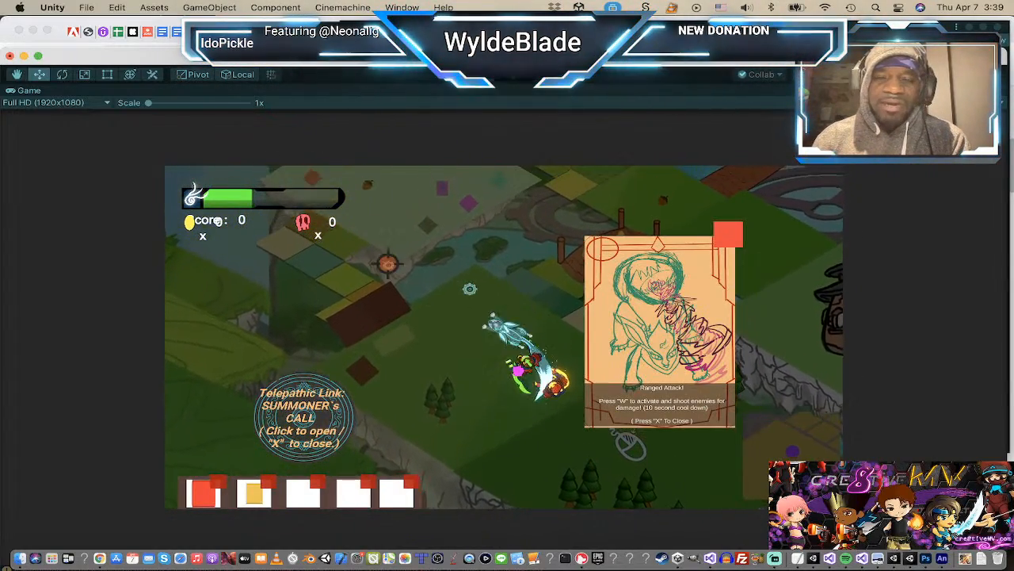
left_click(452, 424)
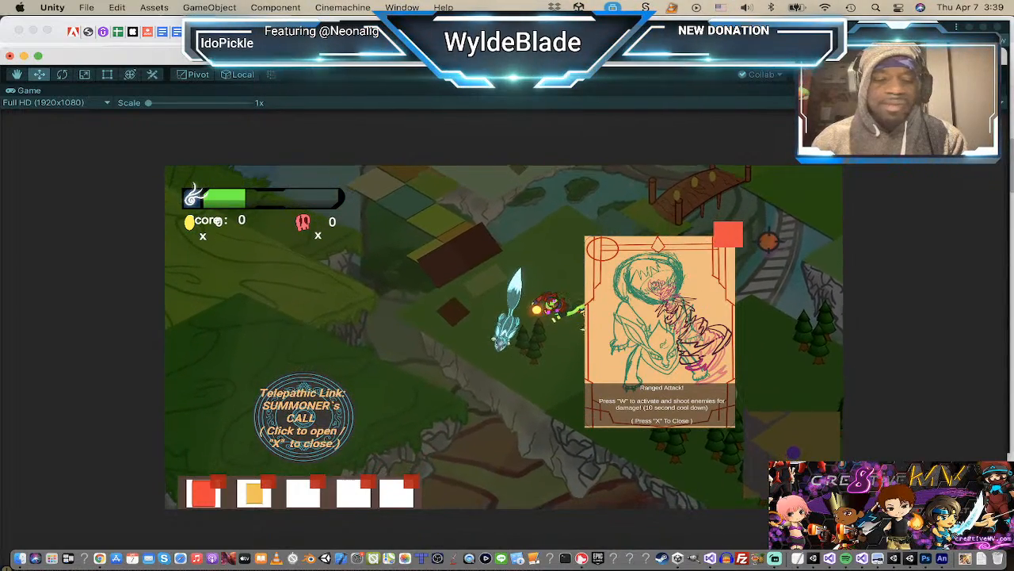
key("x")
left_click(688, 323)
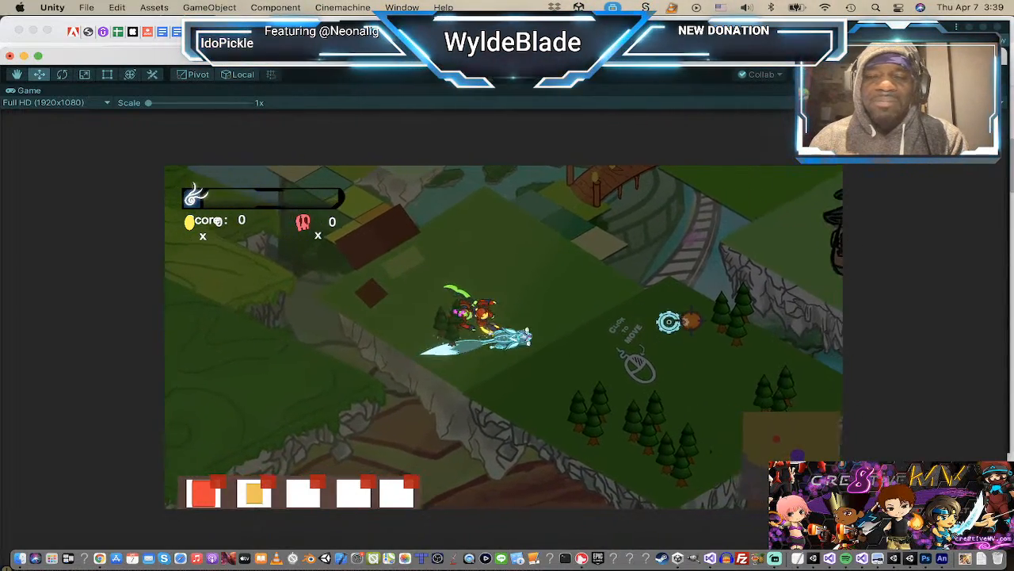
left_click(551, 421)
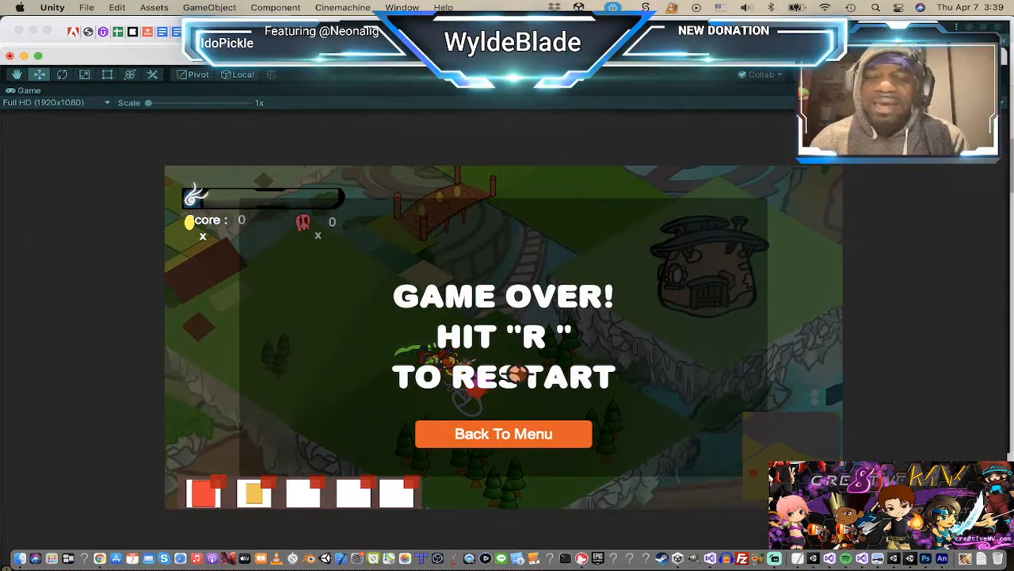
Step: Restart the level, lead the player around the two enemies to watch the gunner's projectile again, and stop play mode
key("r")
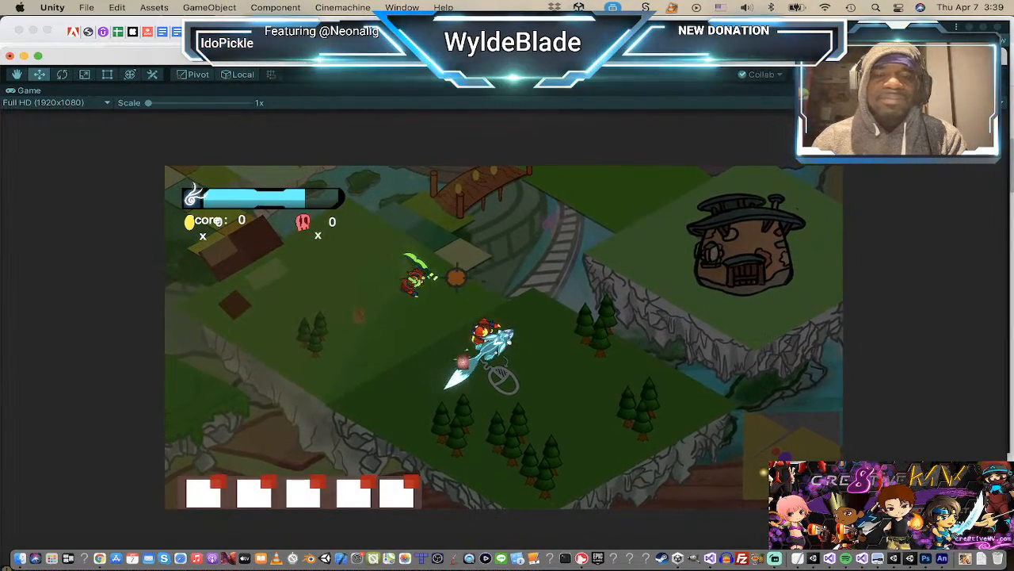
left_click(387, 367)
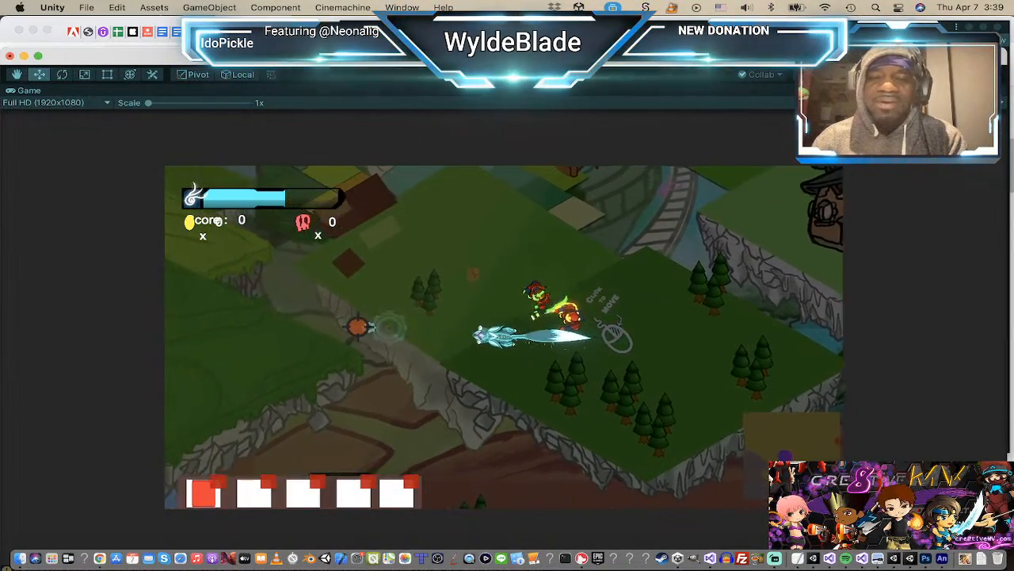
mouse_move(363, 320)
left_mouse_down()
mouse_move(453, 261)
mouse_move(471, 264)
mouse_move(561, 301)
mouse_move(539, 311)
mouse_move(590, 408)
mouse_move(515, 349)
mouse_move(420, 356)
mouse_move(431, 294)
left_mouse_up()
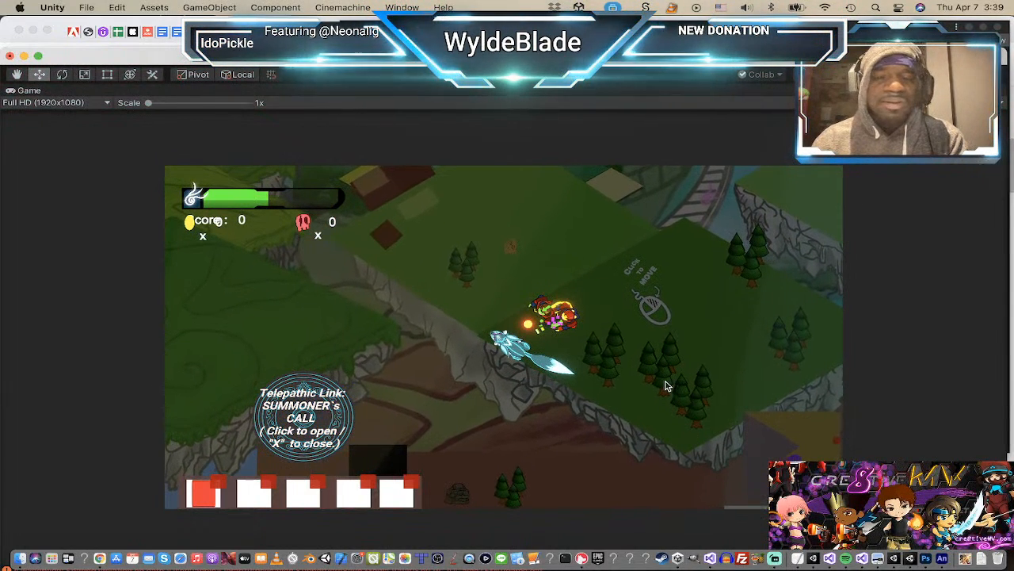
key("t")
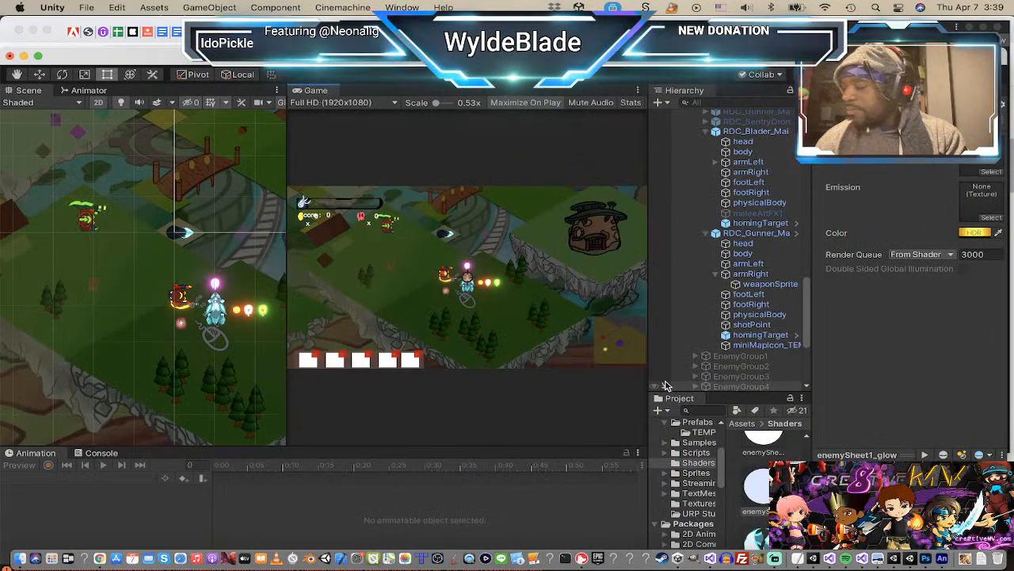
Step: Locate the prefab assigned as Projectile in the active gunner enemy's Chasing Enemy script
left_click(765, 234)
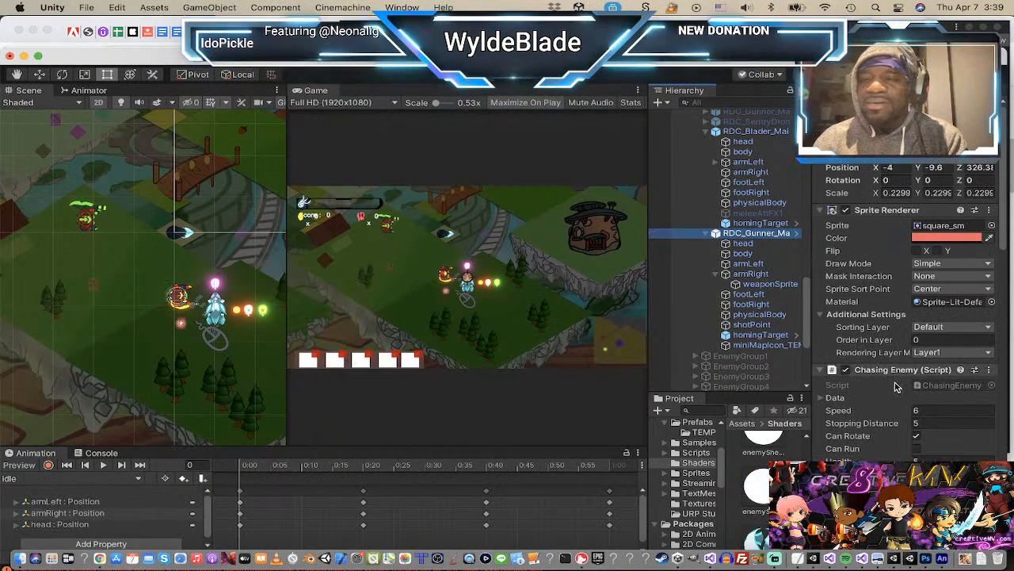
scroll(896, 386, "down", 10)
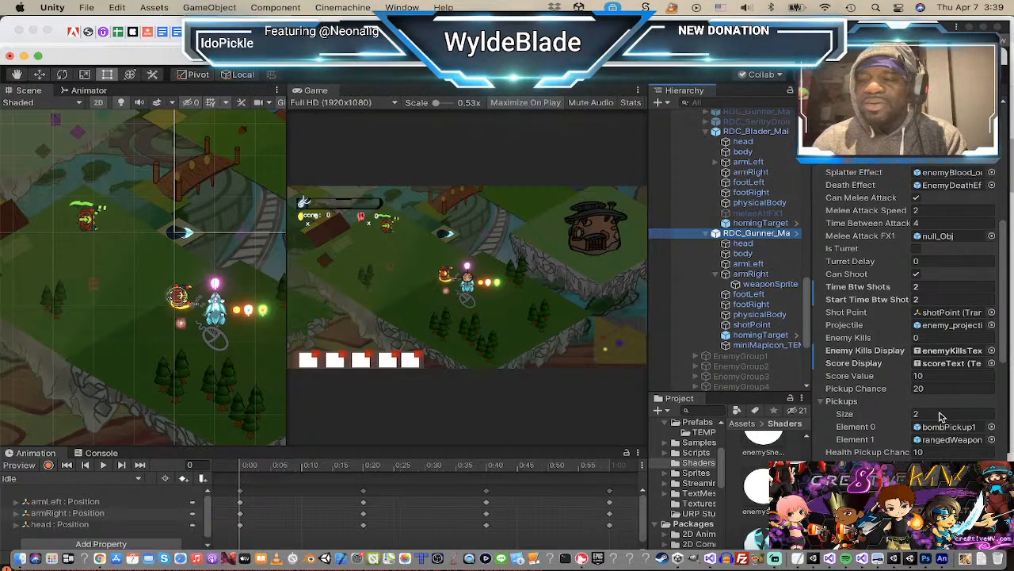
left_click(964, 326)
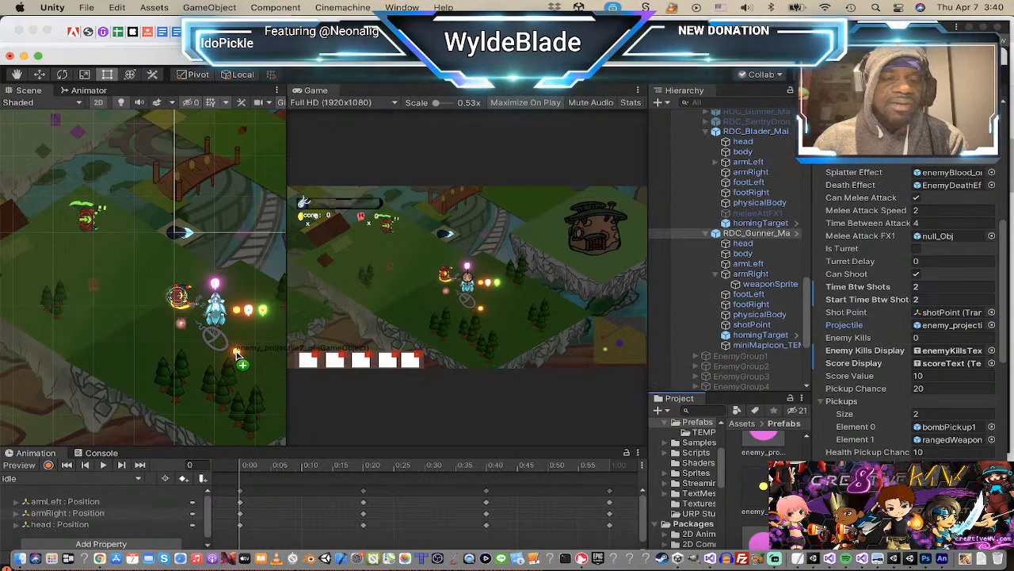
left_click(246, 354)
left_click(244, 351)
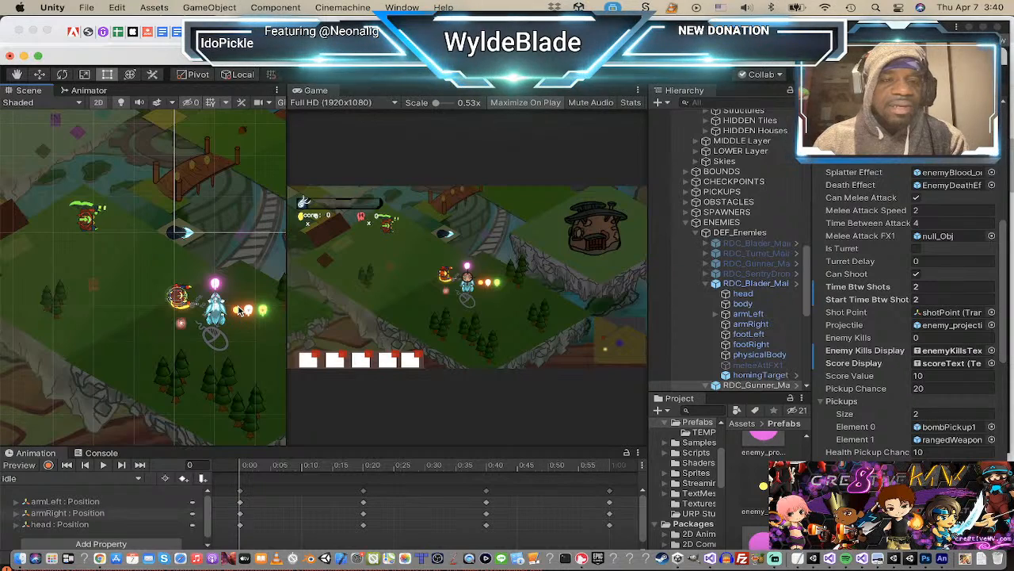
Step: Select the orange enemy_projectile2_gl object beside the player and scale it down to about 0.38 in X and Y
left_click(238, 313)
left_click(237, 313)
left_click(237, 314)
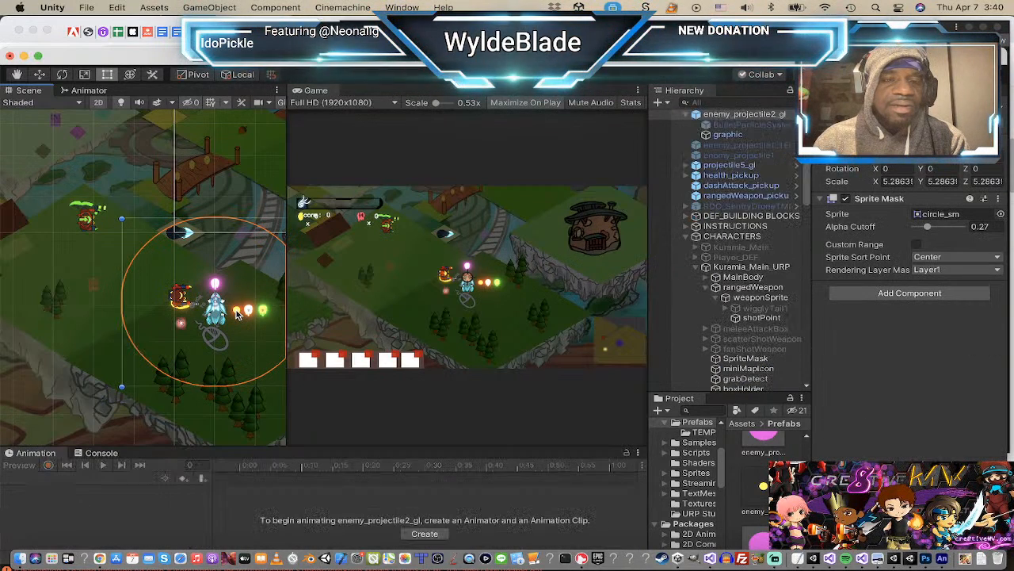
left_click(236, 315)
scroll(240, 321, "up", 5)
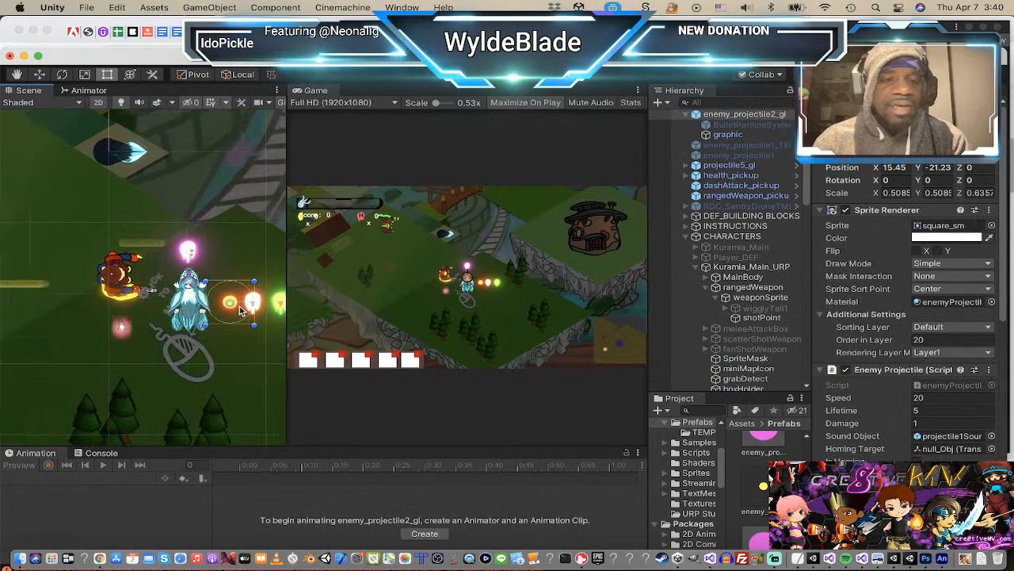
key("r")
left_click_drag(228, 306, 210, 308)
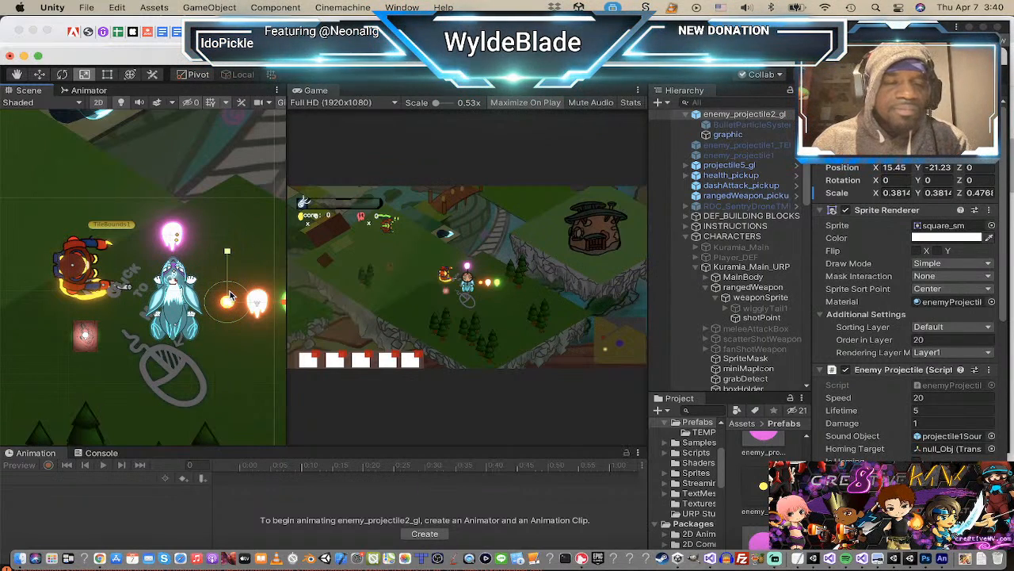
Step: Move enemy_projectile2_gl to the gunner's weapon at about X 7.15, Y -19.45 and shrink its scale to about 0.339
key("w")
left_click_drag(230, 296, 148, 283)
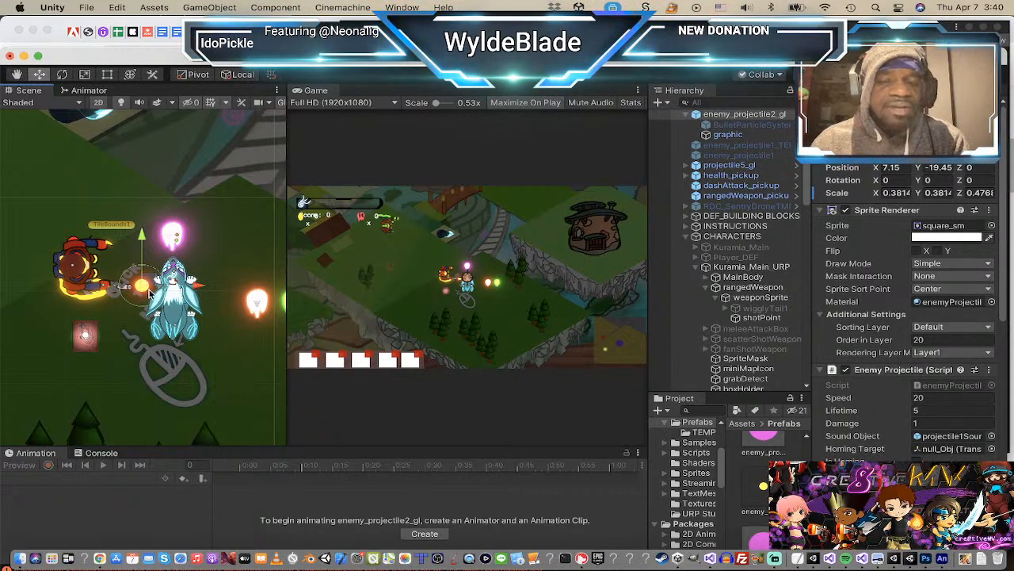
key("t")
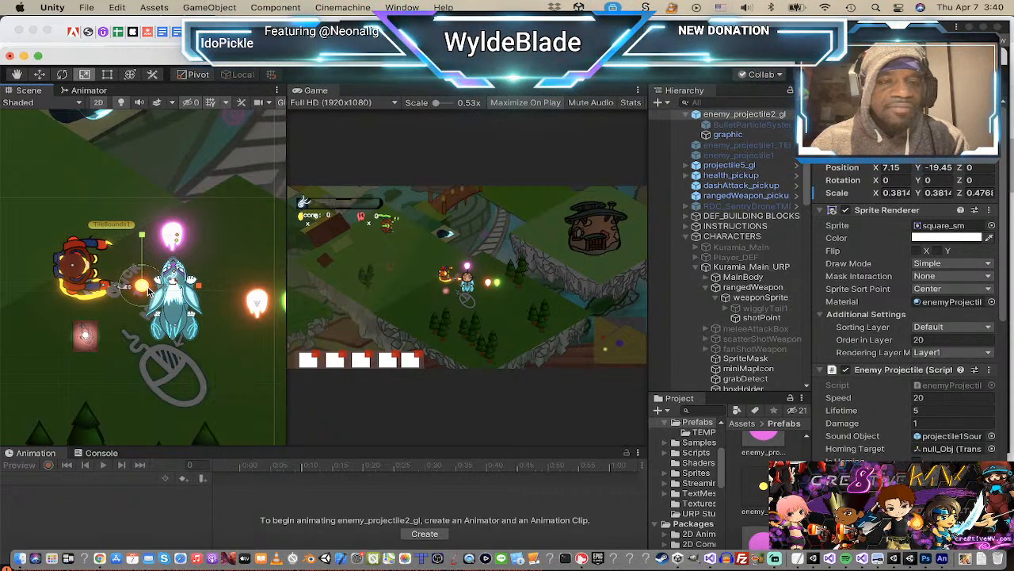
left_click_drag(147, 290, 136, 291)
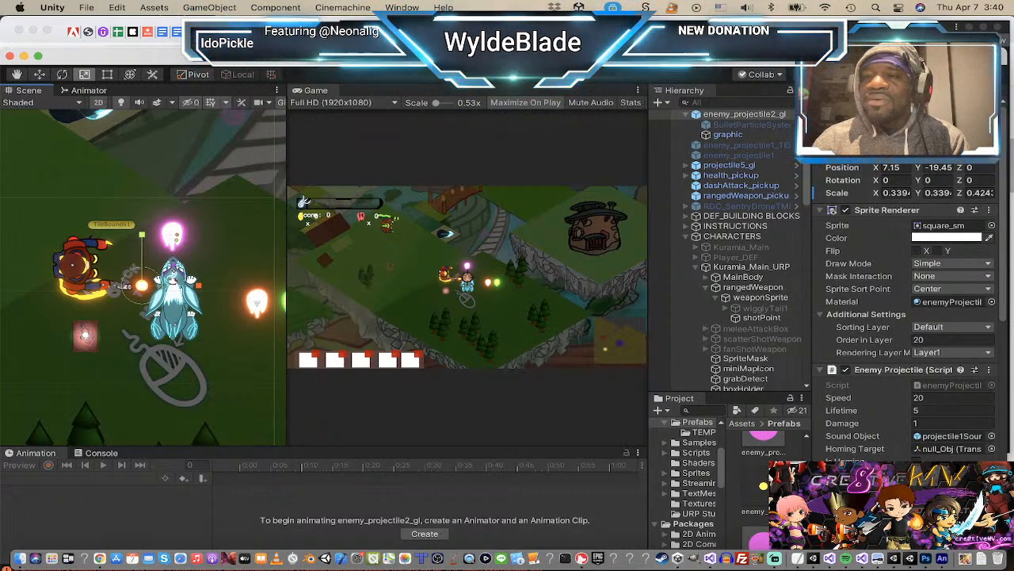
Step: Apply all of enemy_projectile2_gl's overrides to its prefab and move the object away to about X 16.35, Y -16.29
left_click(977, 158)
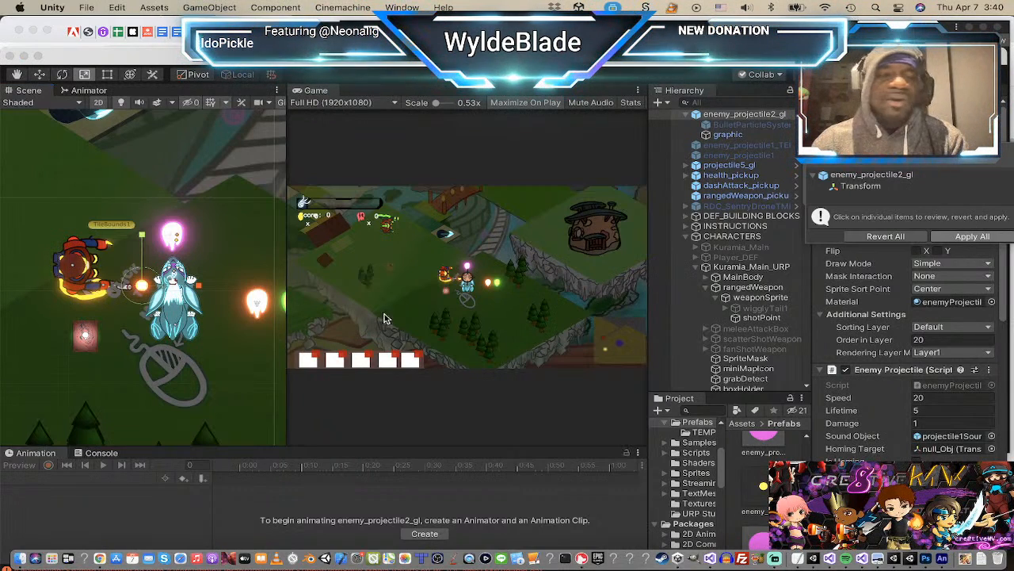
left_click(972, 236)
key("w")
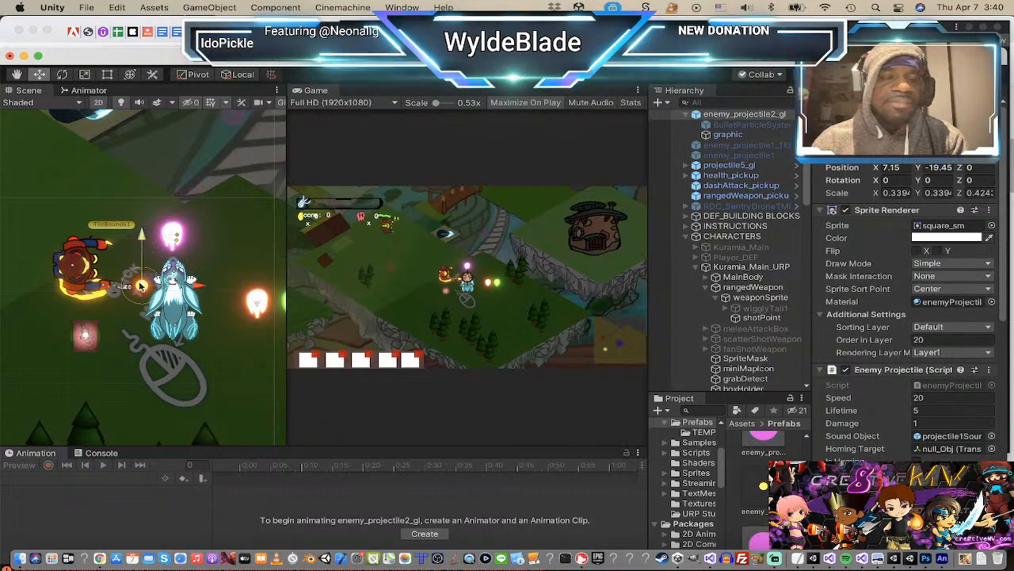
left_click_drag(145, 284, 238, 255)
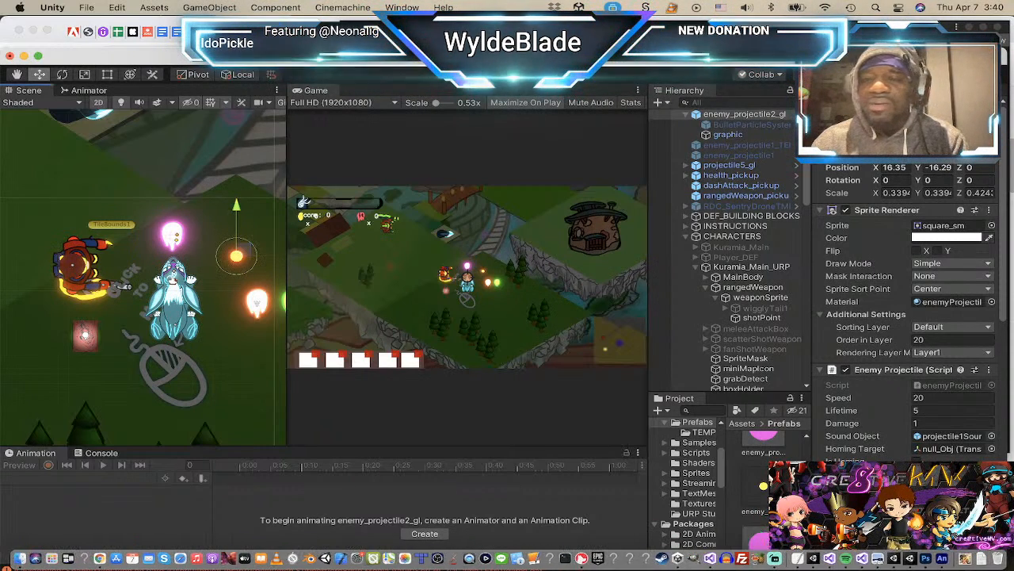
scroll(944, 326, "down", 3)
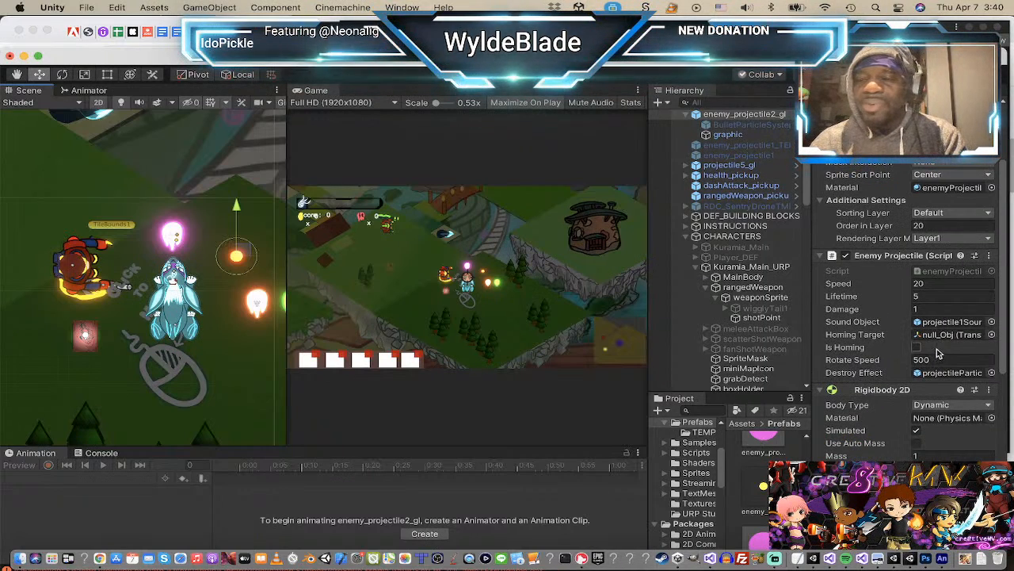
Step: Set Time Btw Shots and Start Time Btw Shots to 1.5 in the active orange gunner's Chasing Enemy script
scroll(923, 264, "down", 2)
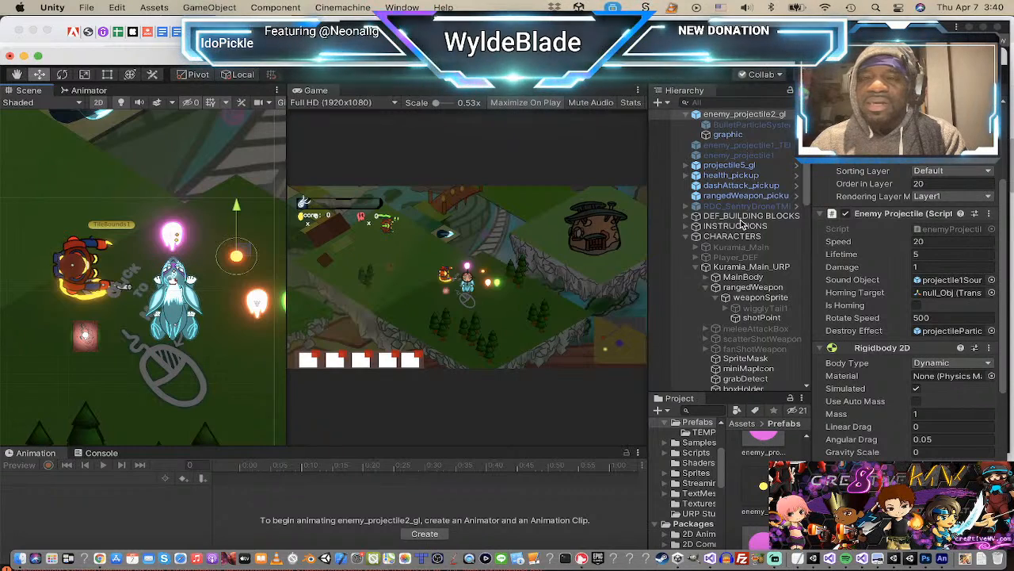
scroll(727, 145, "up", 3)
scroll(726, 145, "up", 2)
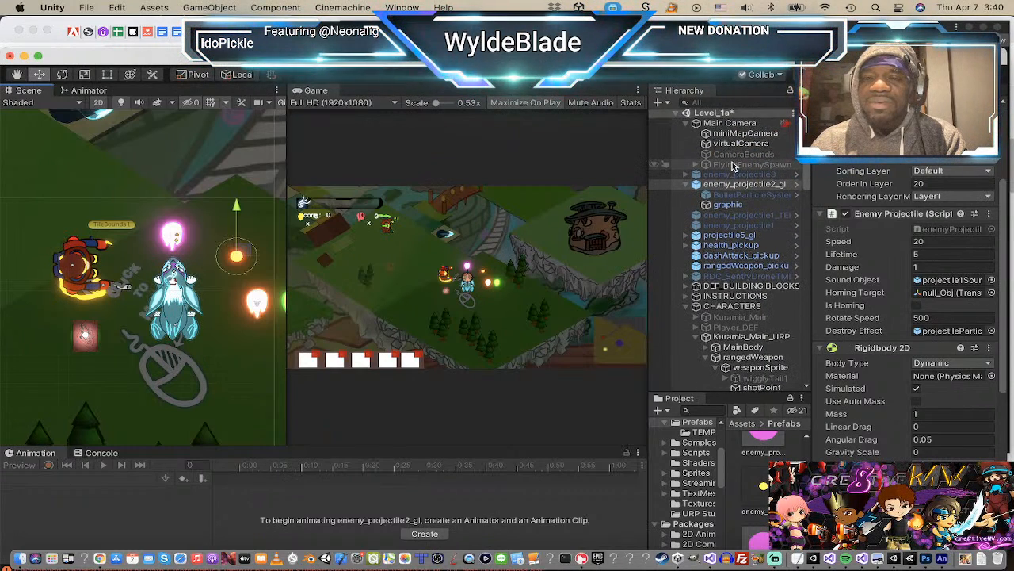
scroll(745, 163, "down", 10)
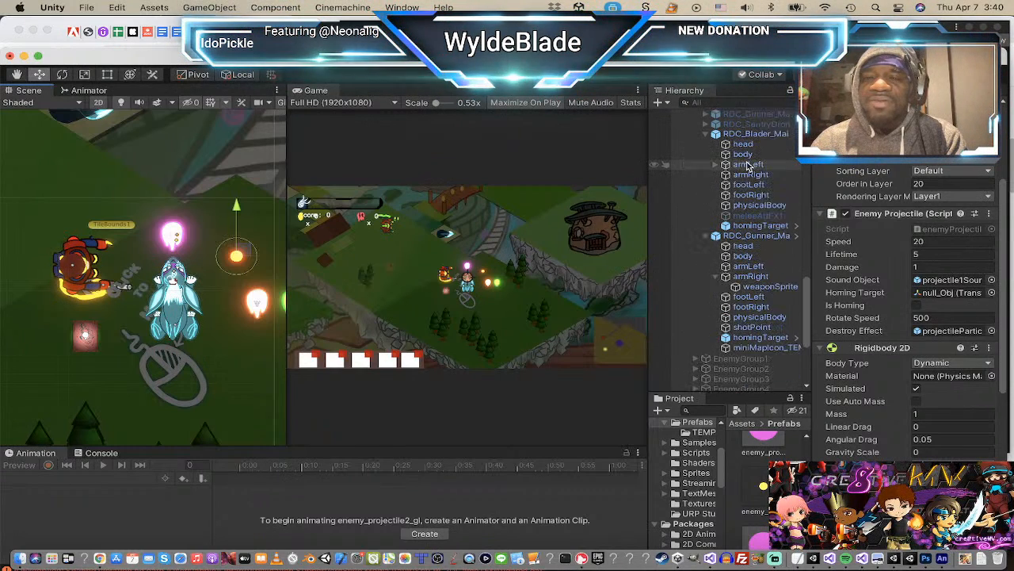
left_click(760, 236)
scroll(872, 363, "down", 5)
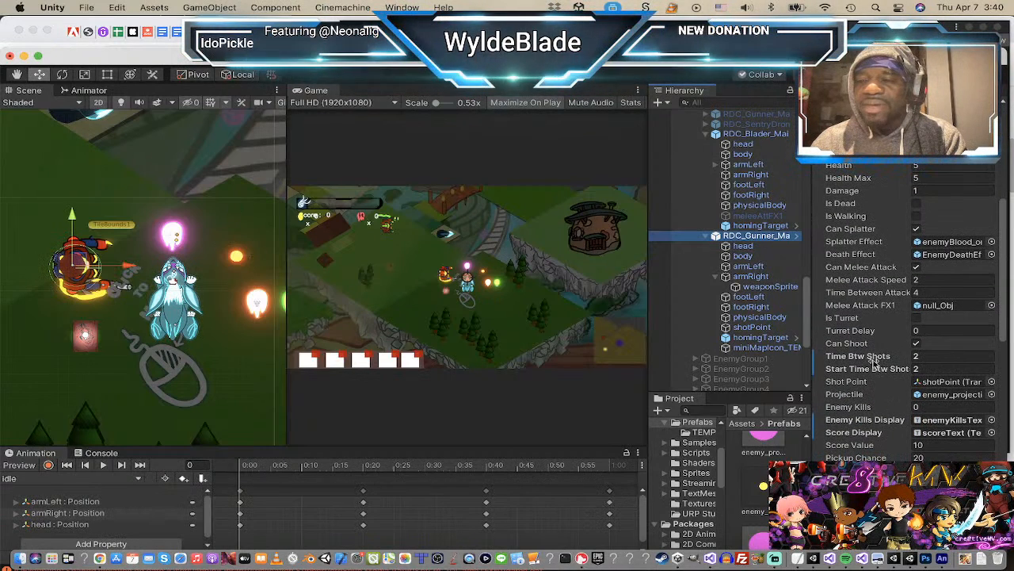
left_click(950, 356)
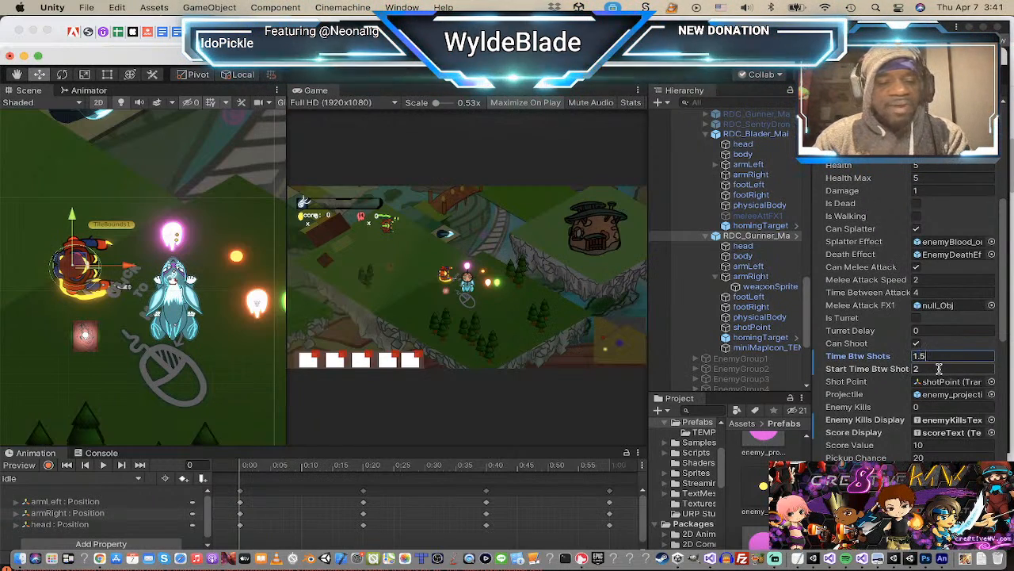
left_click(939, 369)
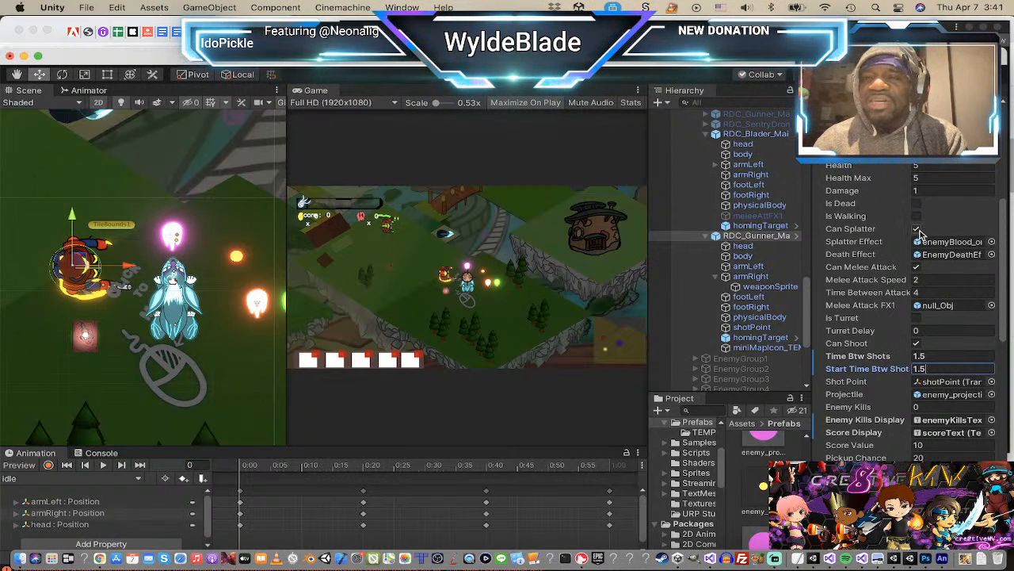
Step: Set the active gunner's Stopping Distance to 15 and turn off its Can Melee Attack option
scroll(904, 164, "up", 2)
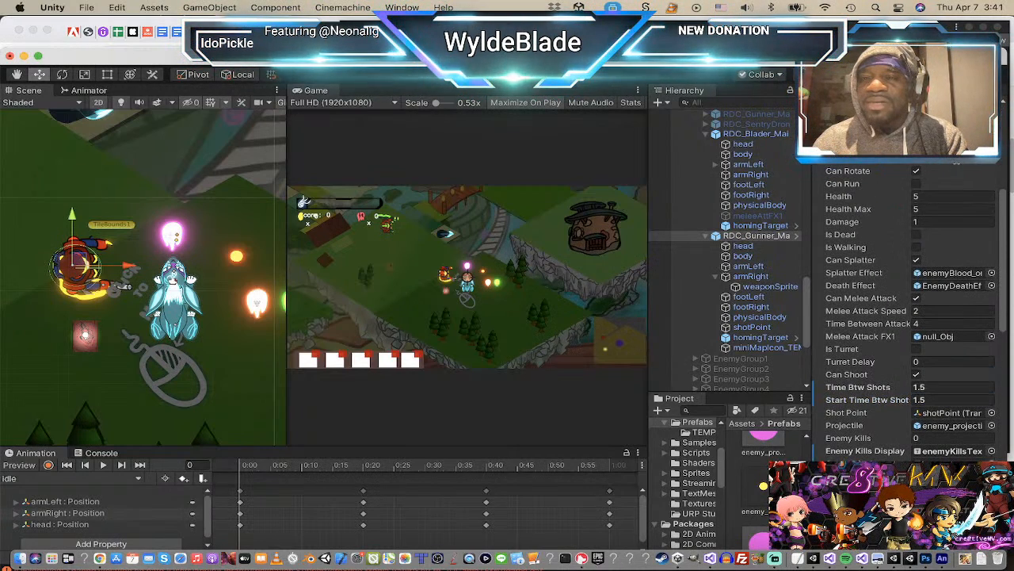
scroll(757, 174, "up", 2)
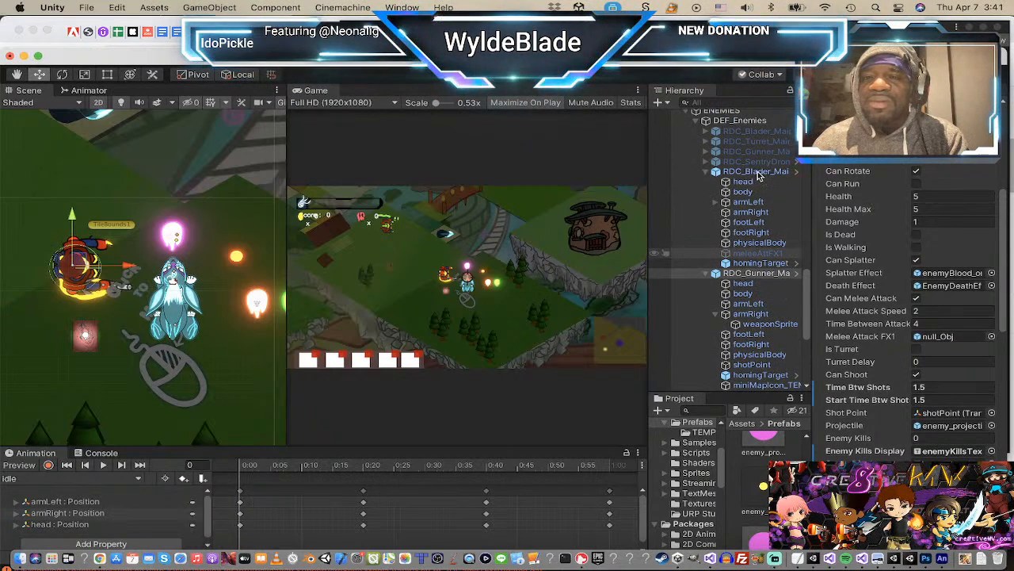
left_click(753, 172)
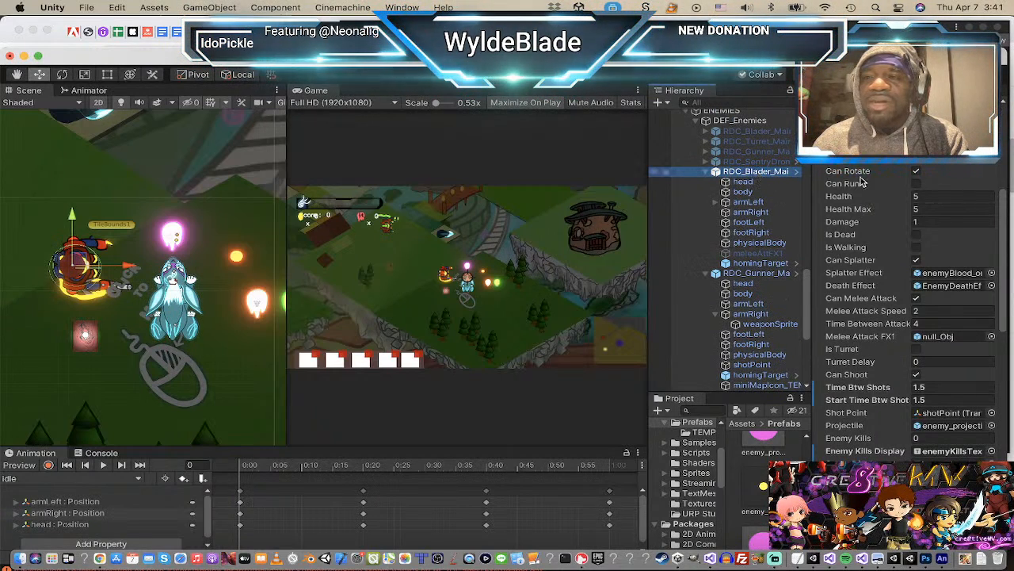
left_click(756, 273)
left_click(948, 158)
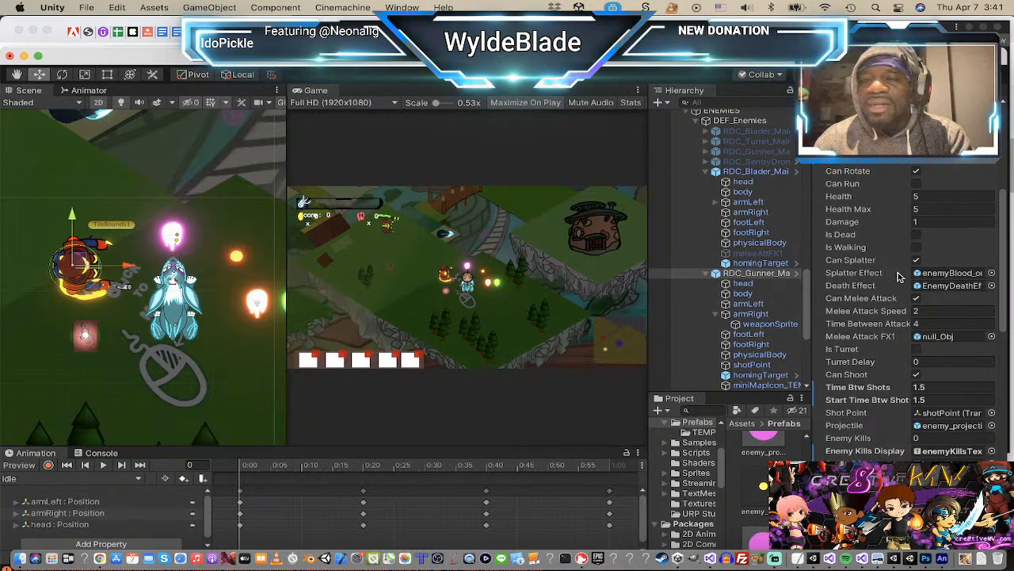
scroll(906, 336, "down", 2)
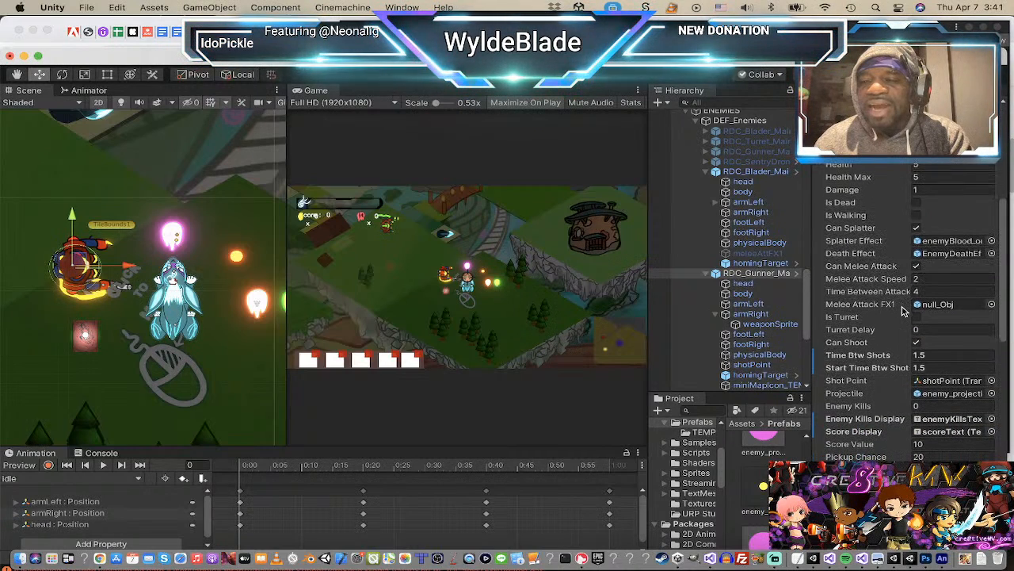
left_click(916, 267)
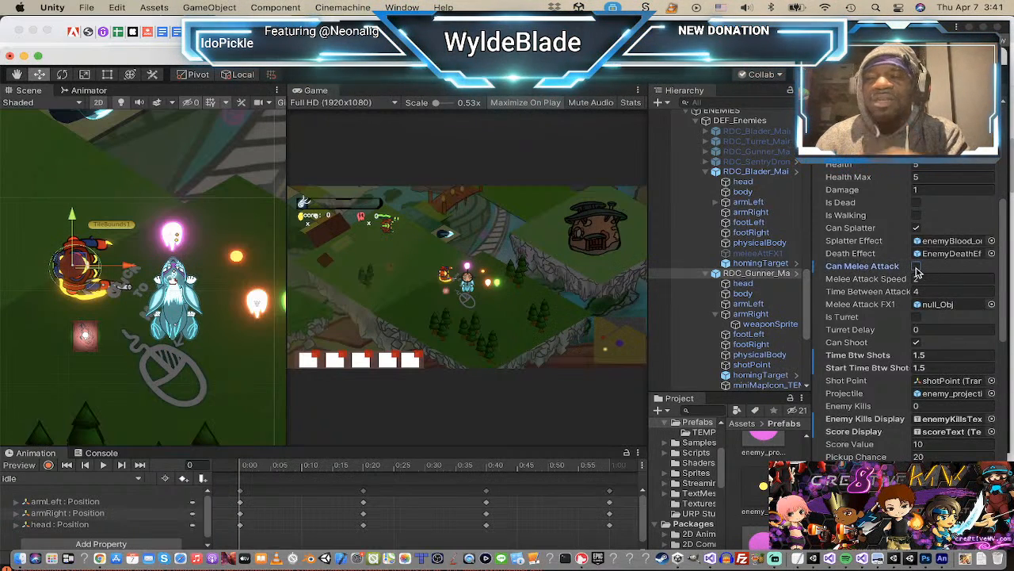
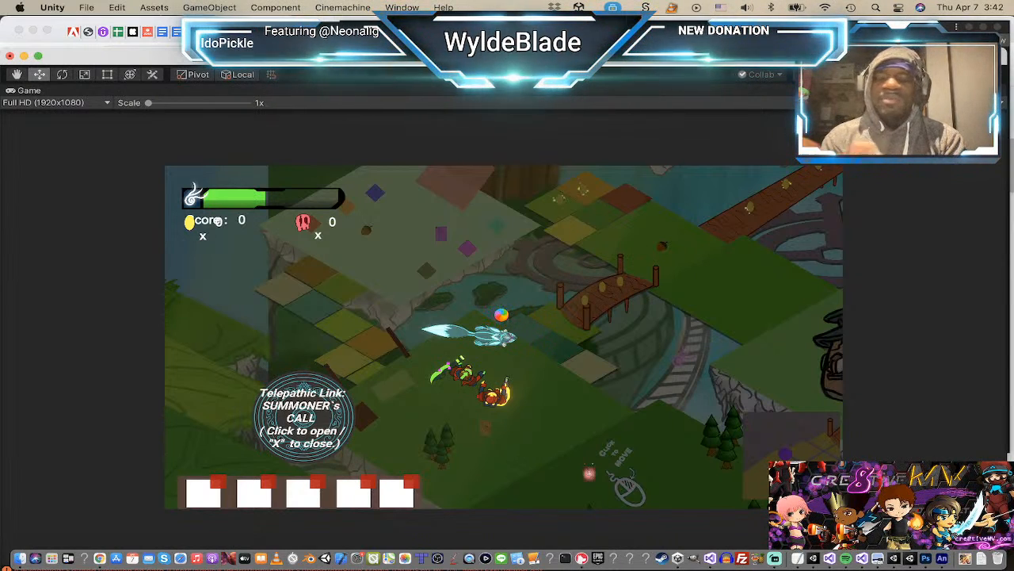
Step: End the play test and examine the active gunner's weaponSprite and shotPoint up close in the scene
key("t")
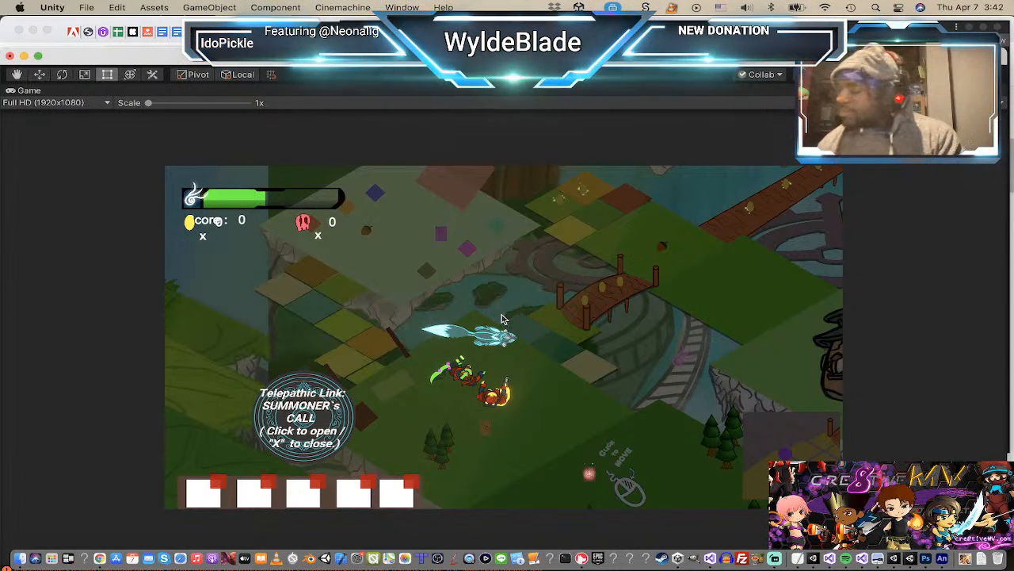
key("shift+space")
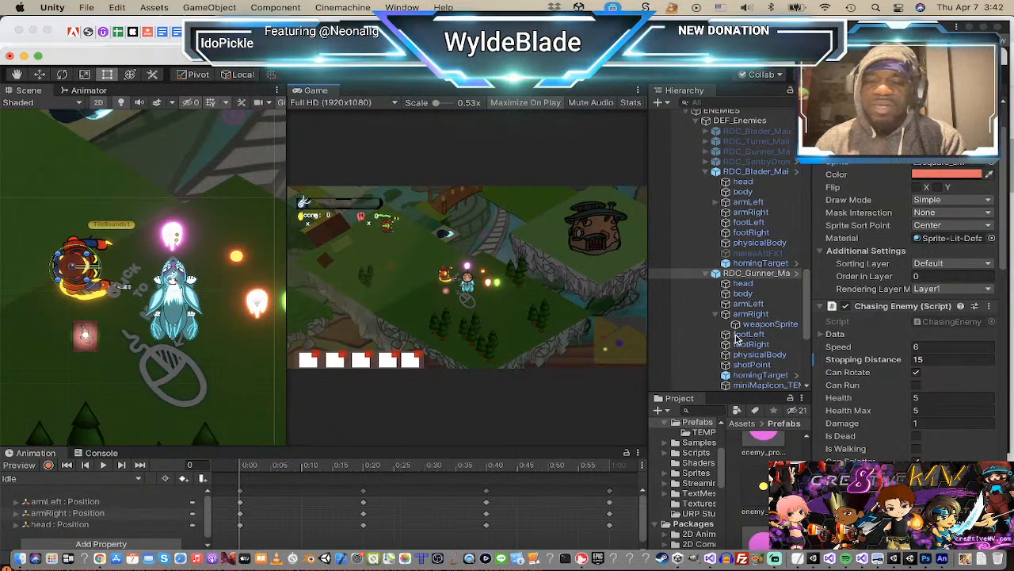
scroll(728, 338, "down", 2)
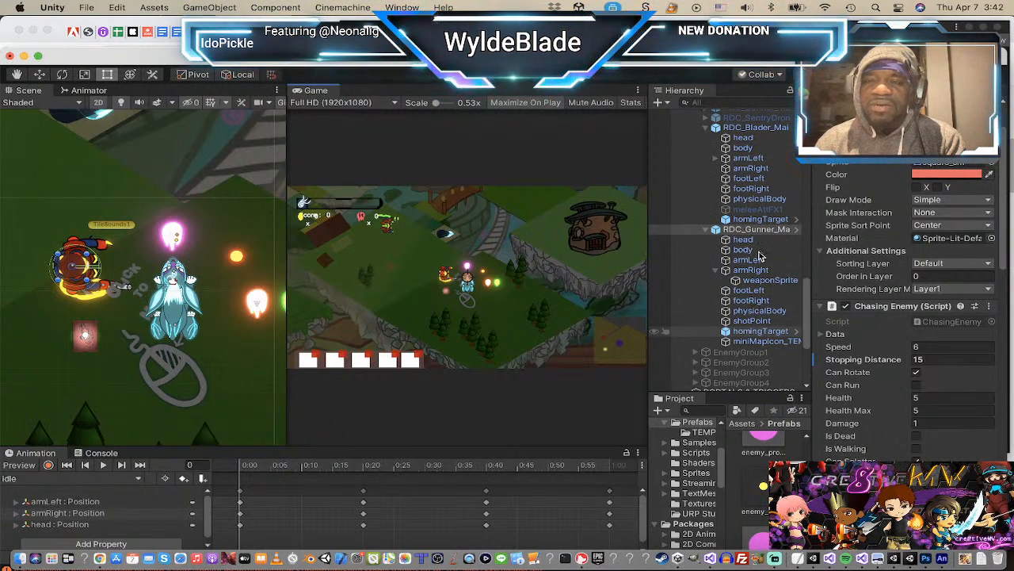
scroll(745, 234, "up", 1)
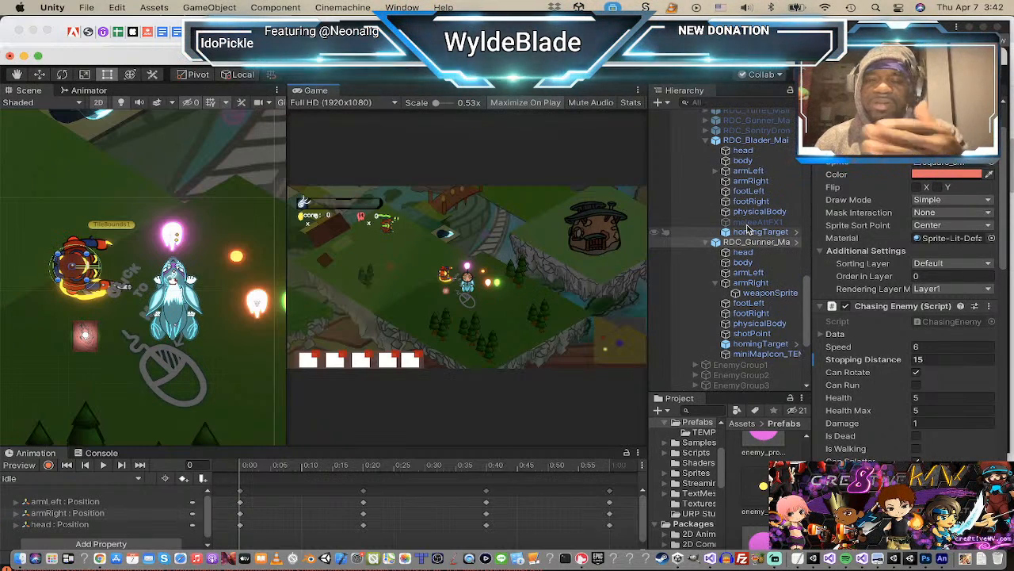
left_click(757, 294)
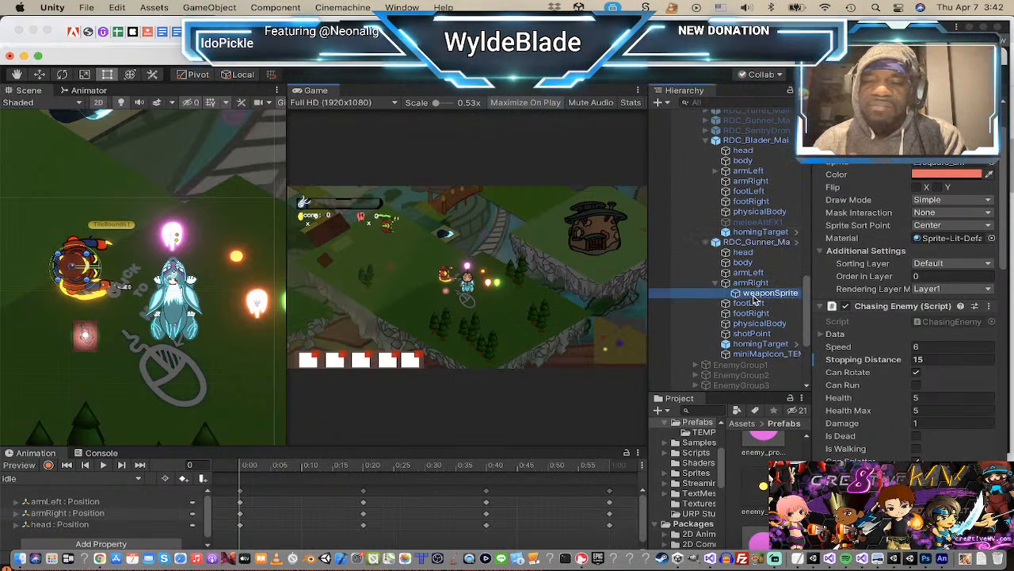
scroll(756, 290, "down", 1)
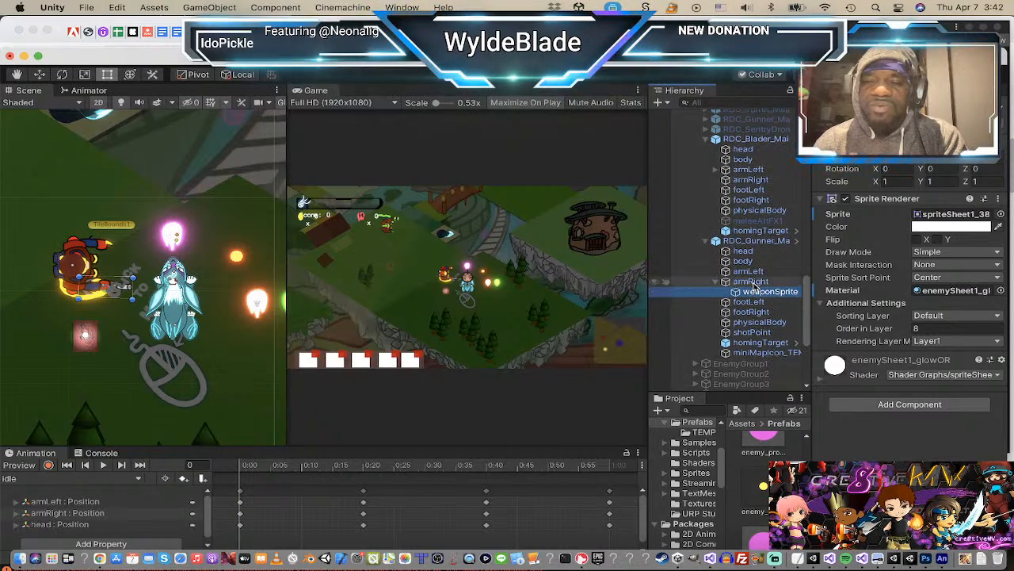
left_click(751, 333)
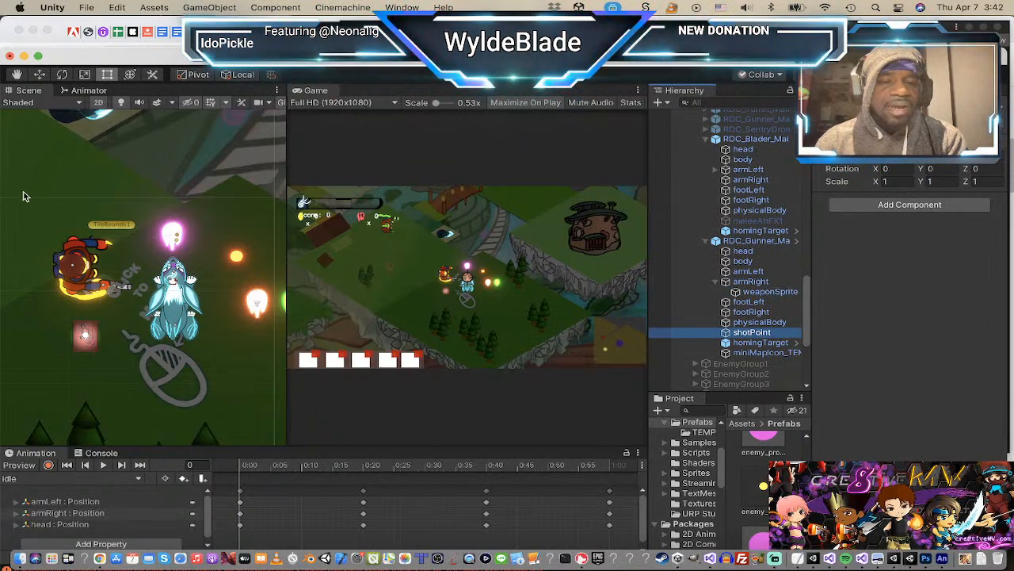
scroll(42, 210, "up", 5)
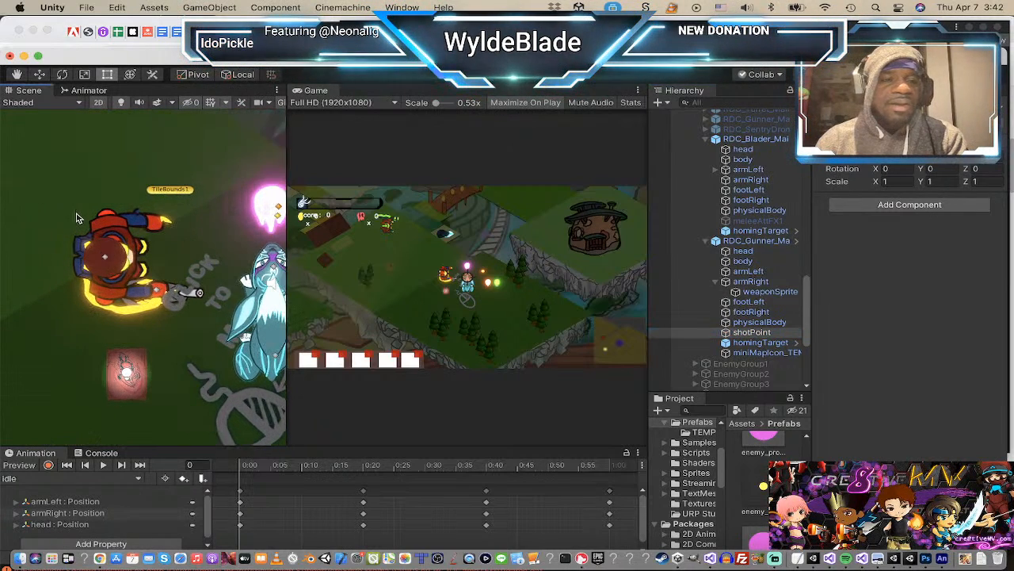
scroll(209, 344, "up", 4)
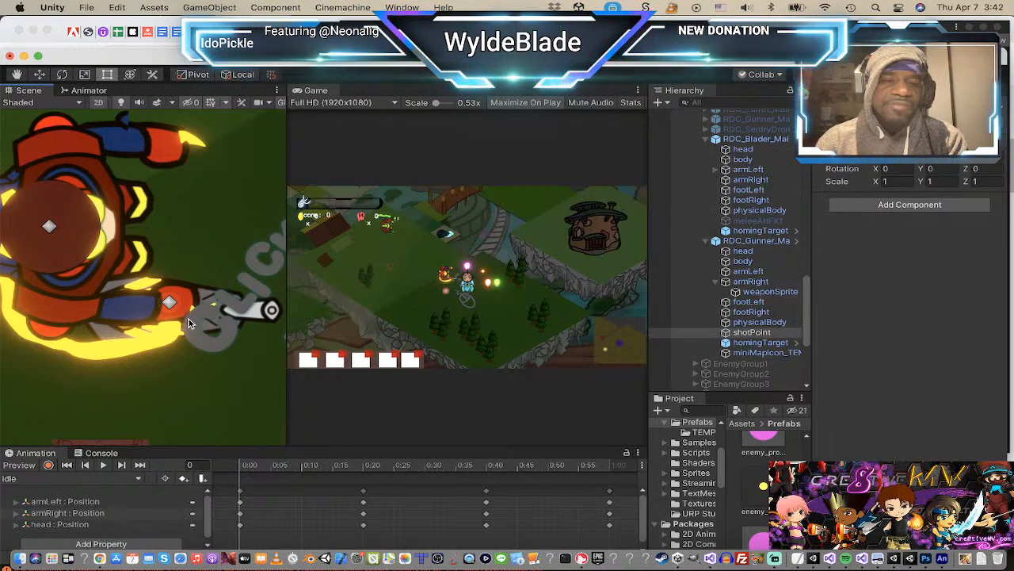
scroll(190, 317, "down", 1)
scroll(764, 188, "up", 1)
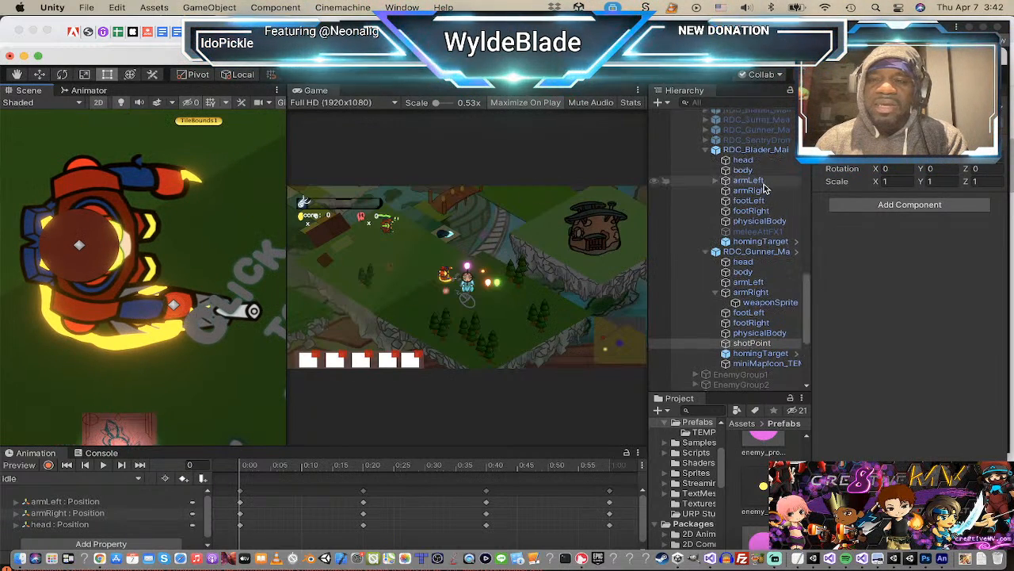
Step: Activate the original, disabled gunner enemy above the blader to compare it with the orange gunner
left_click(757, 130)
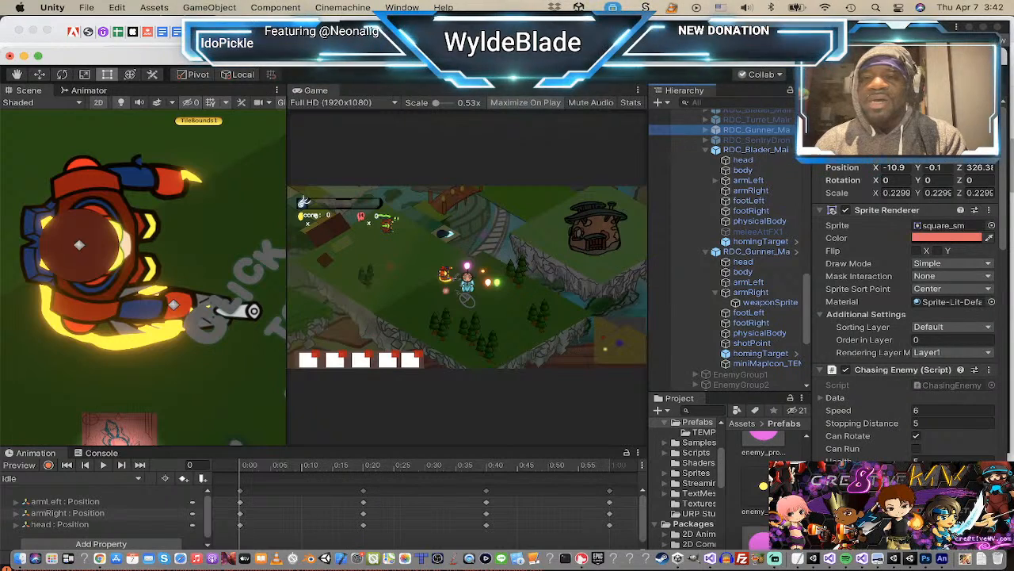
scroll(171, 283, "down", 1)
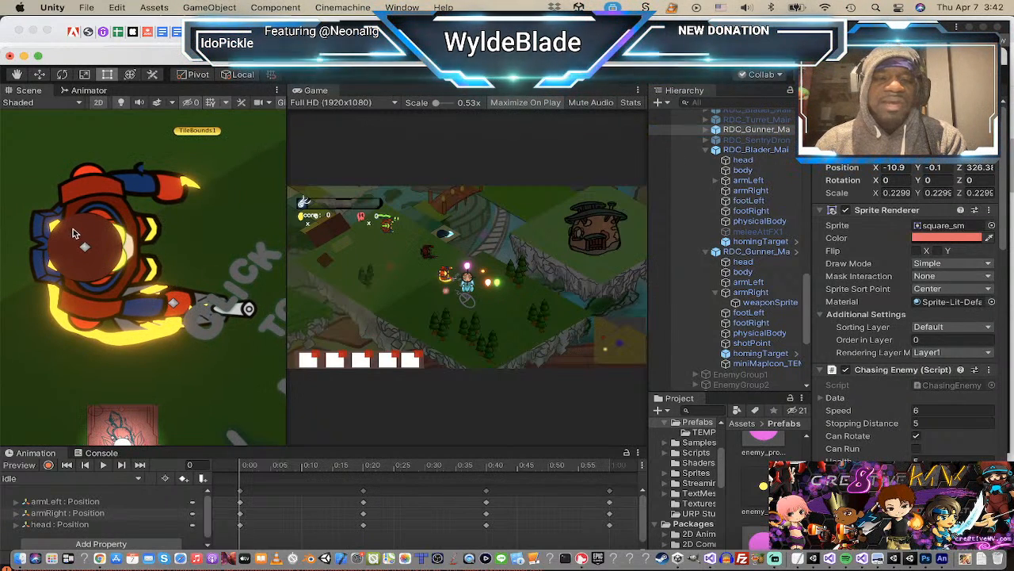
scroll(190, 300, "up", 3)
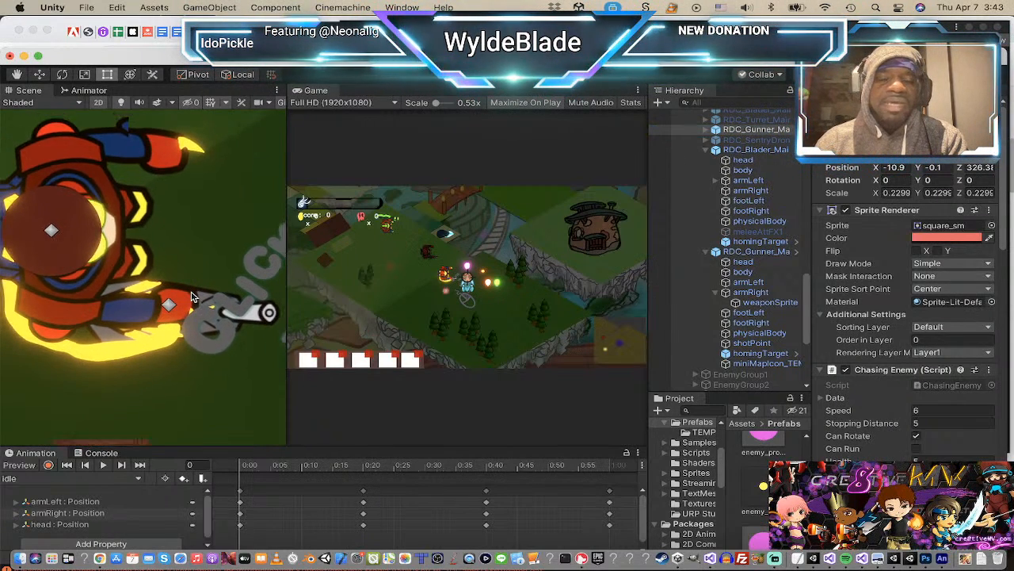
scroll(187, 293, "down", 1)
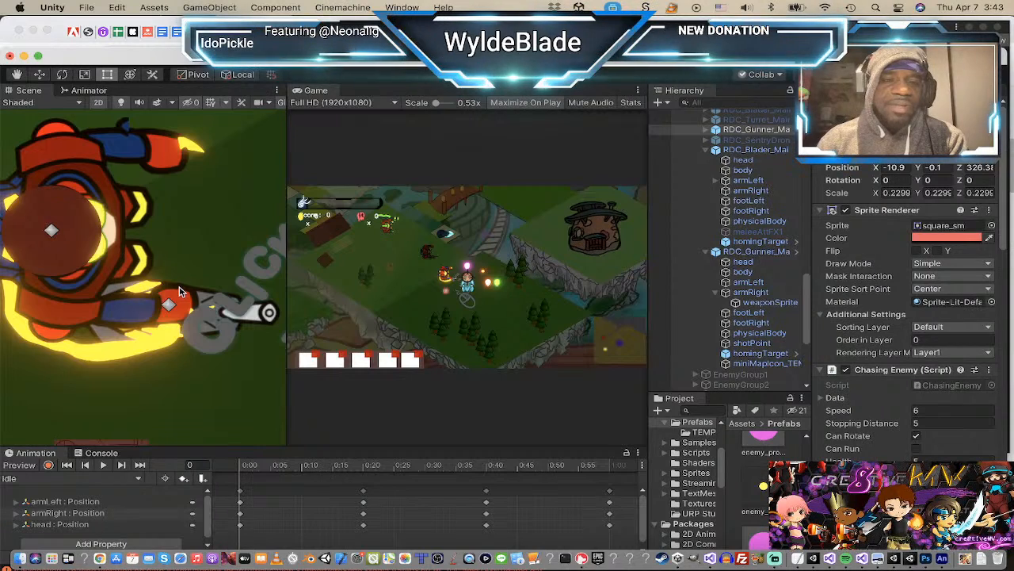
scroll(182, 276, "down", 1)
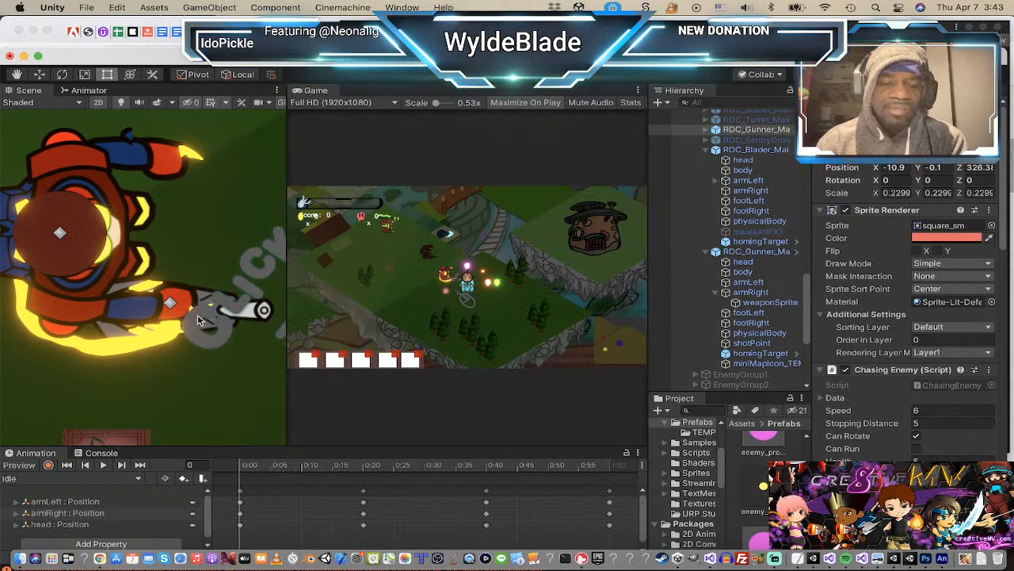
Step: Move the orange gunner's shotPoint to the muzzle of its gun
left_click(753, 344)
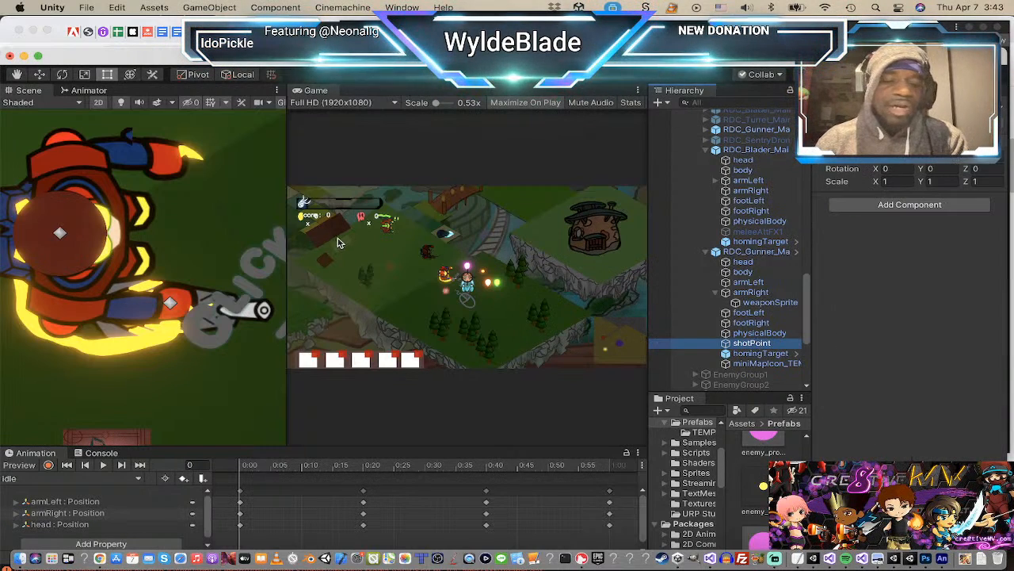
key("w")
left_click_drag(180, 297, 279, 307)
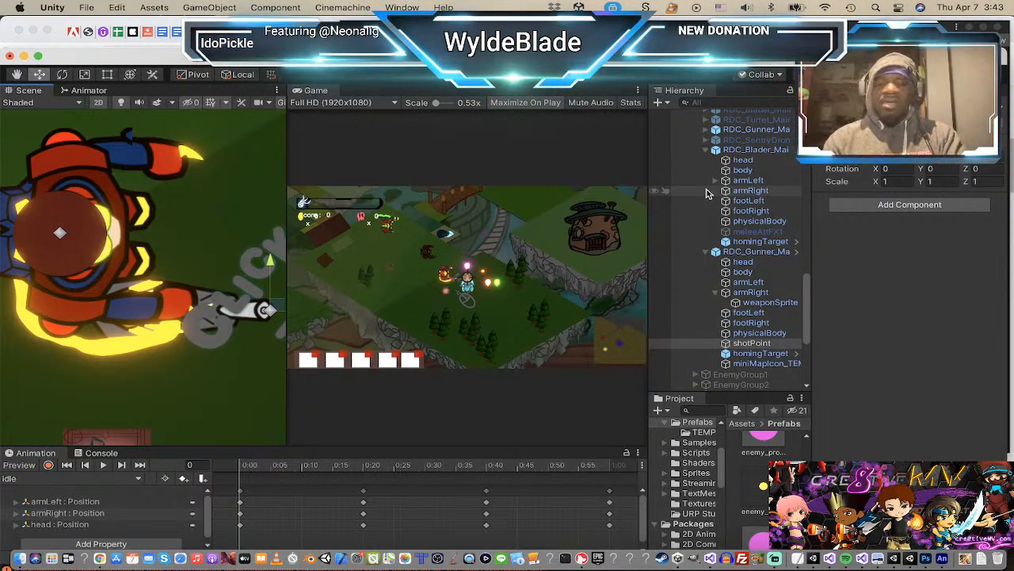
Step: Look over the original non-glowing gunner in the scene, and deactivate it again
scroll(198, 234, "down", 4)
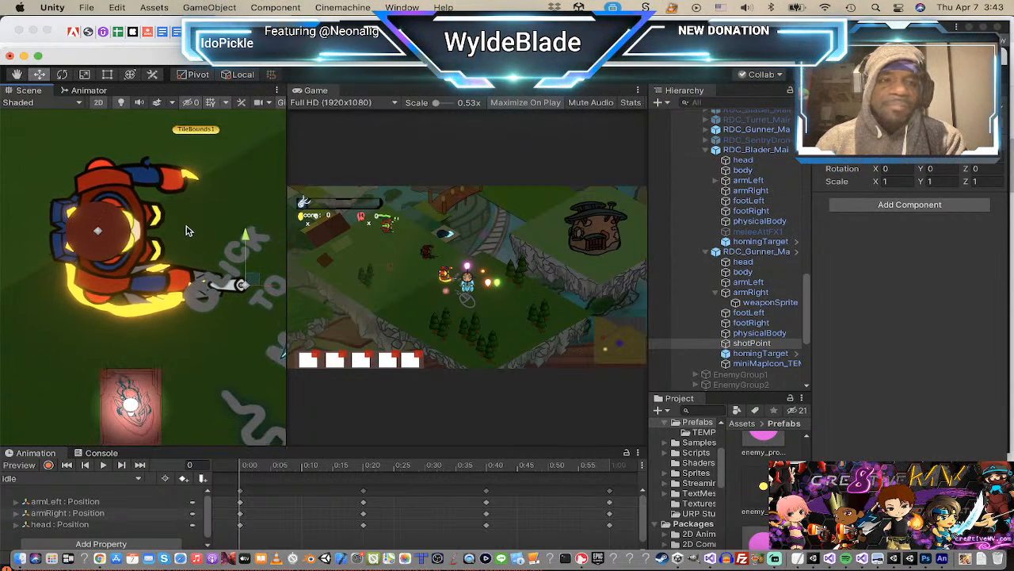
scroll(186, 228, "down", 2)
middle_click_drag(173, 216, 258, 321)
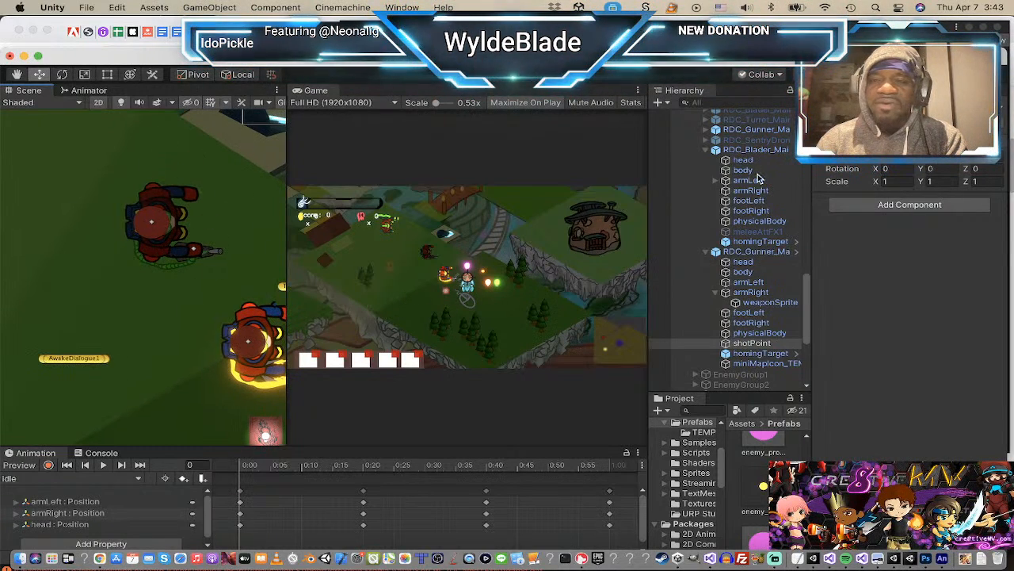
scroll(748, 184, "up", 2)
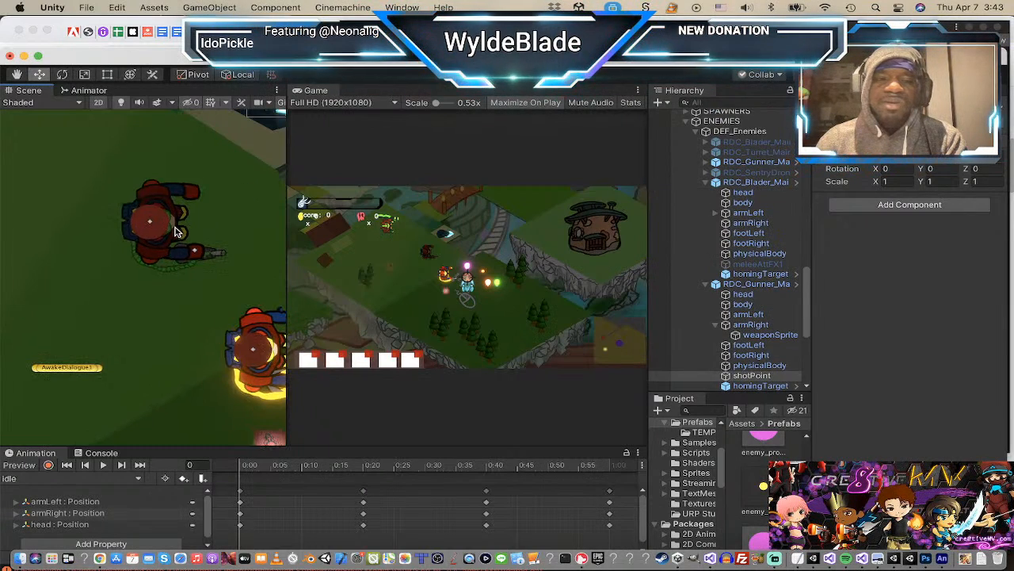
scroll(177, 229, "down", 2)
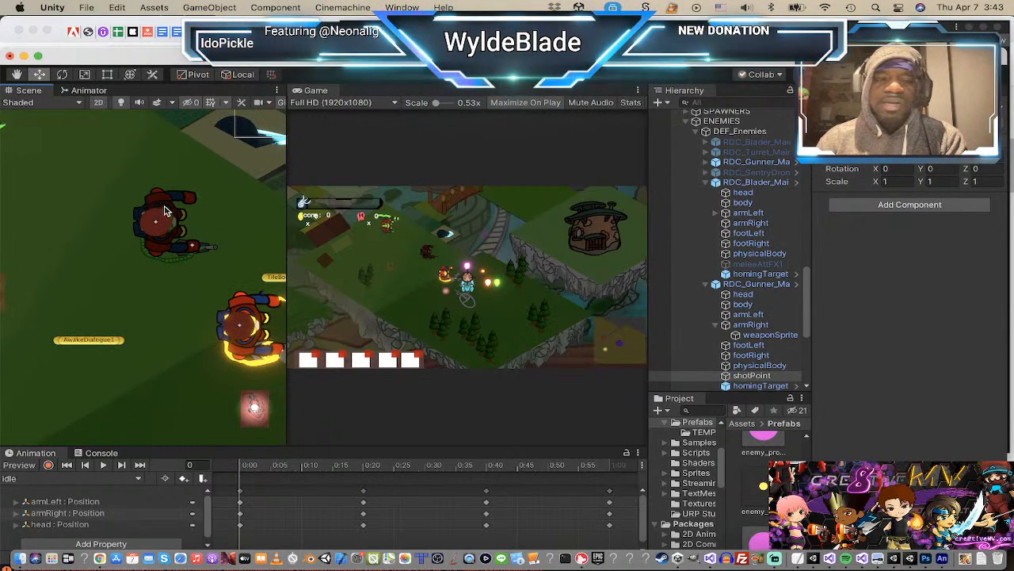
left_click(749, 163)
left_click(844, 109)
scroll(149, 289, "down", 5)
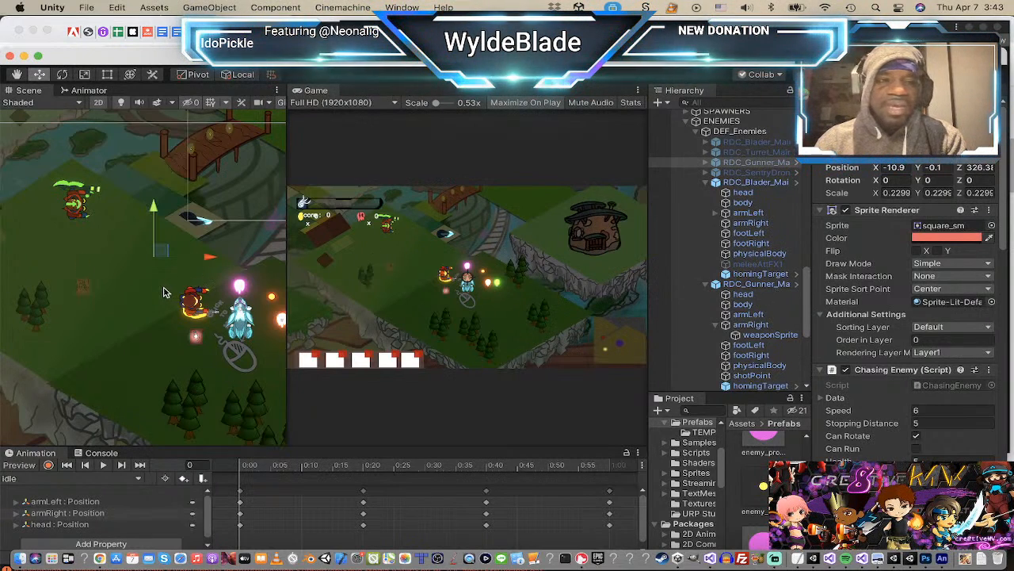
Step: Try intensities of 0.66 and 0.85 on Default_SceneLight2D to compare the enemies' glow, and return the light to 0.36
scroll(763, 312, "down", 5)
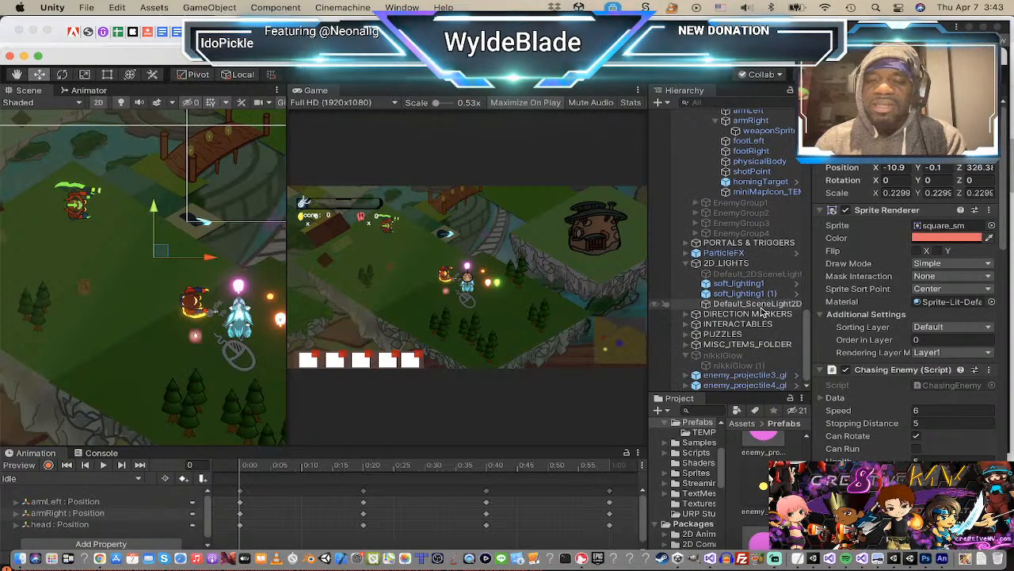
left_click(755, 308)
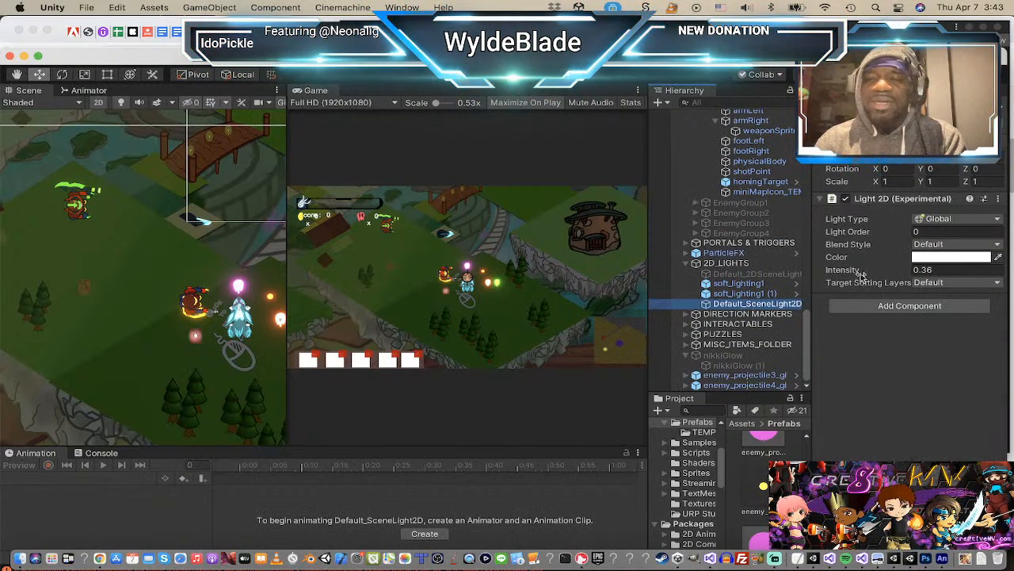
mouse_move(862, 273)
left_mouse_down()
mouse_move(883, 274)
mouse_move(870, 272)
left_mouse_up()
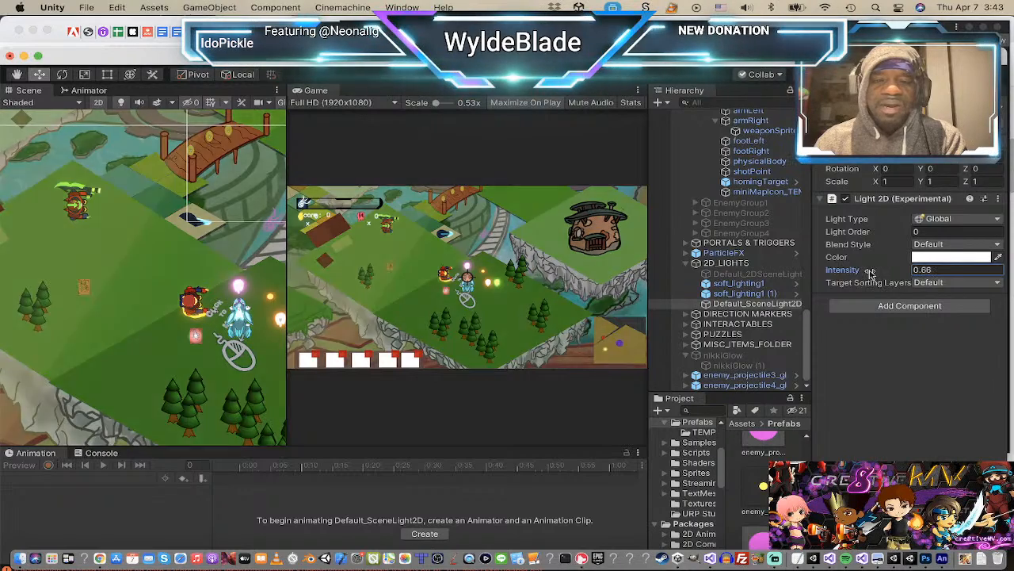
scroll(471, 304, "up", 5)
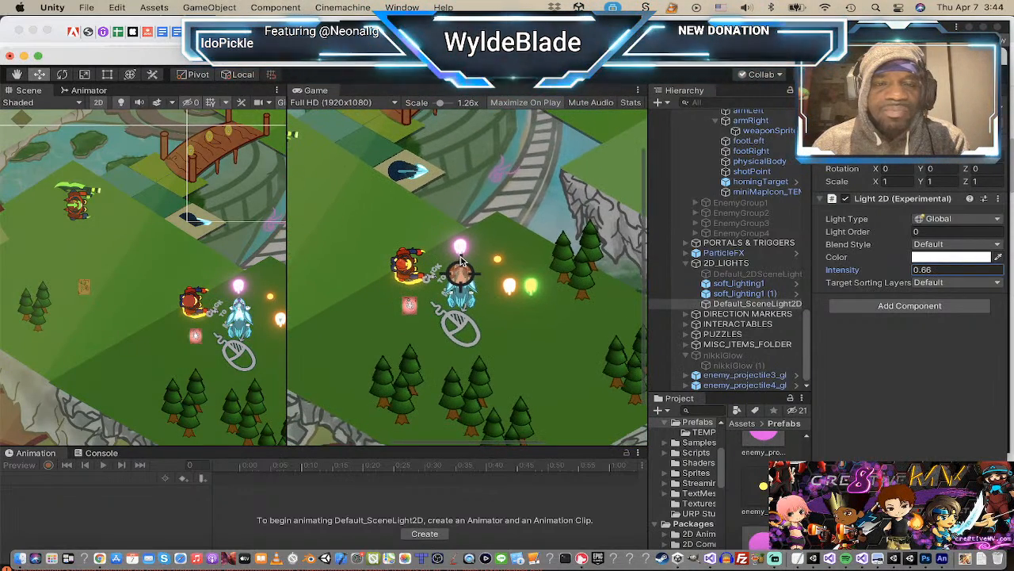
scroll(472, 255, "down", 3)
scroll(472, 255, "down", 1)
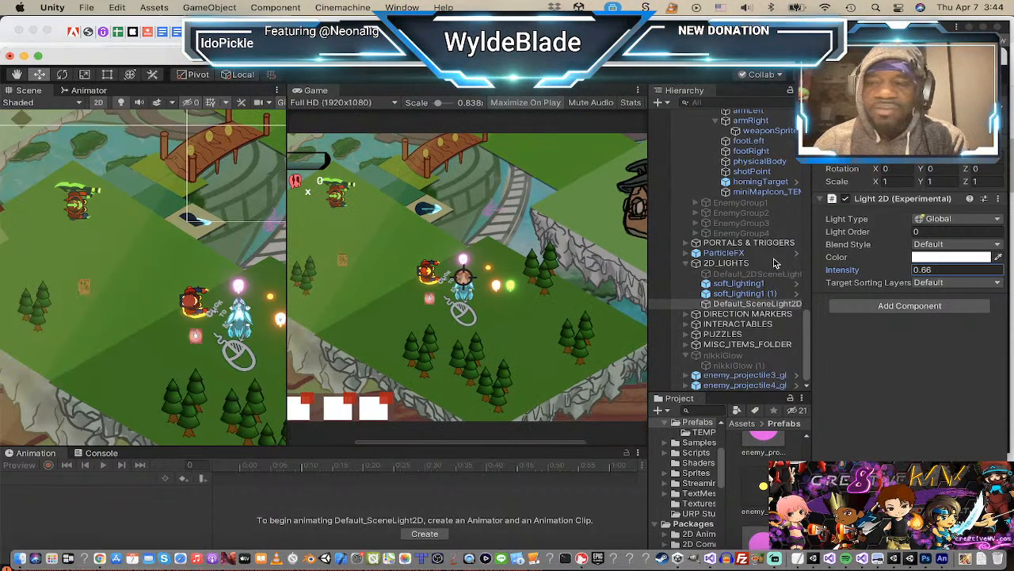
left_click_drag(862, 271, 866, 272)
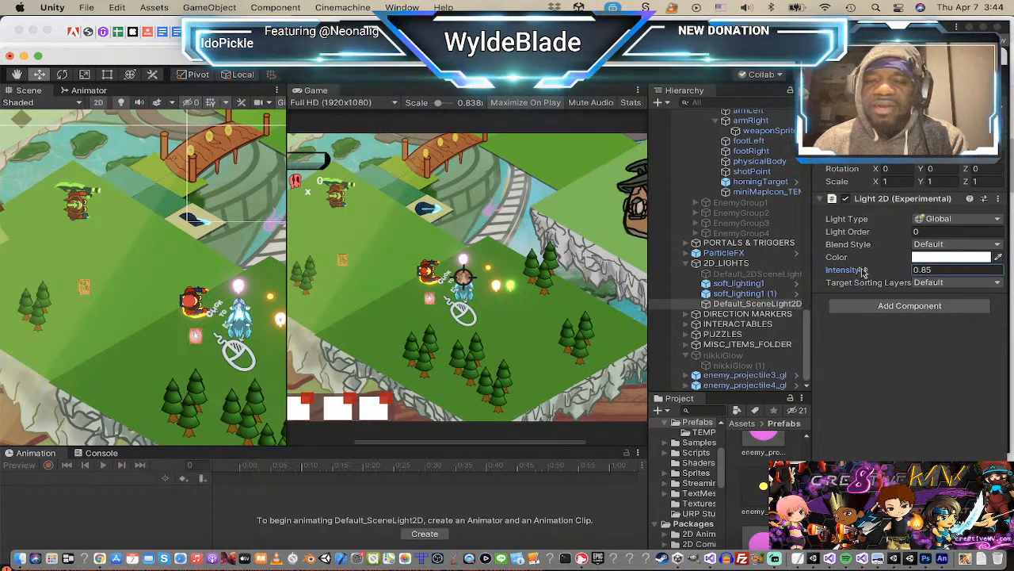
left_click_drag(854, 274, 874, 273)
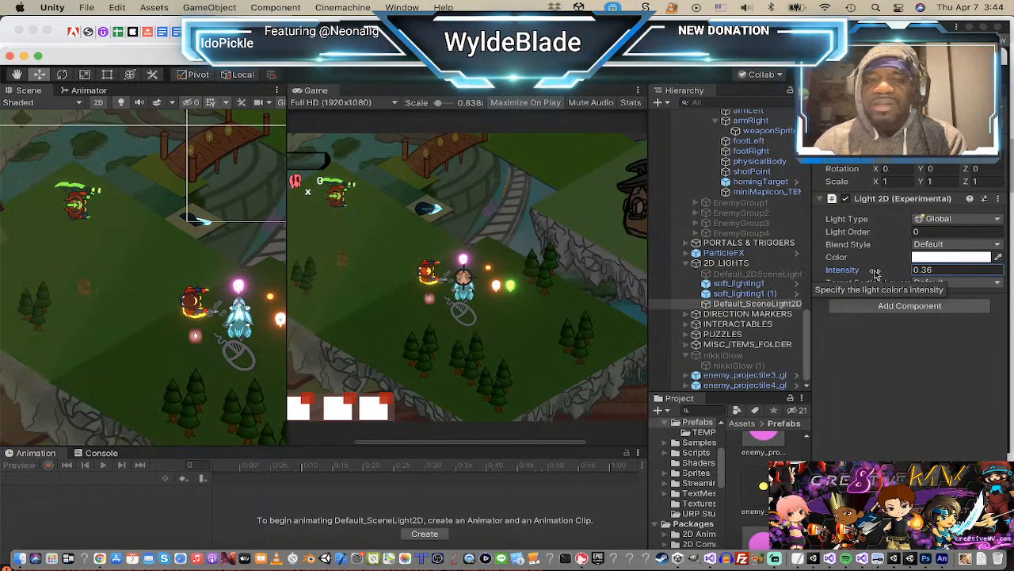
Step: Examine the gunner, the blader and the minimap in the dimly lit scene and game views, and look through the gunner's child objects
scroll(136, 295, "down", 1)
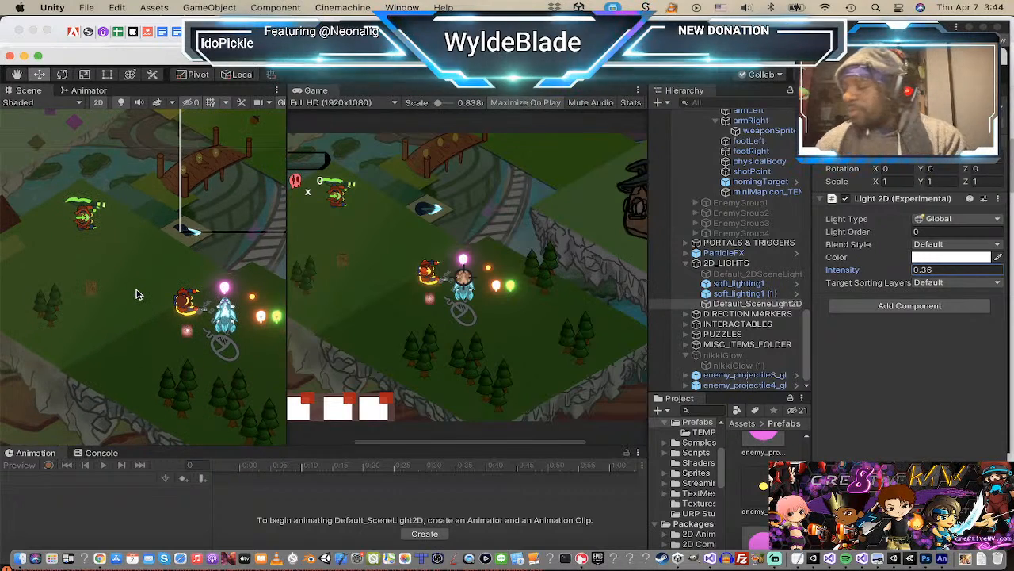
scroll(136, 295, "down", 2)
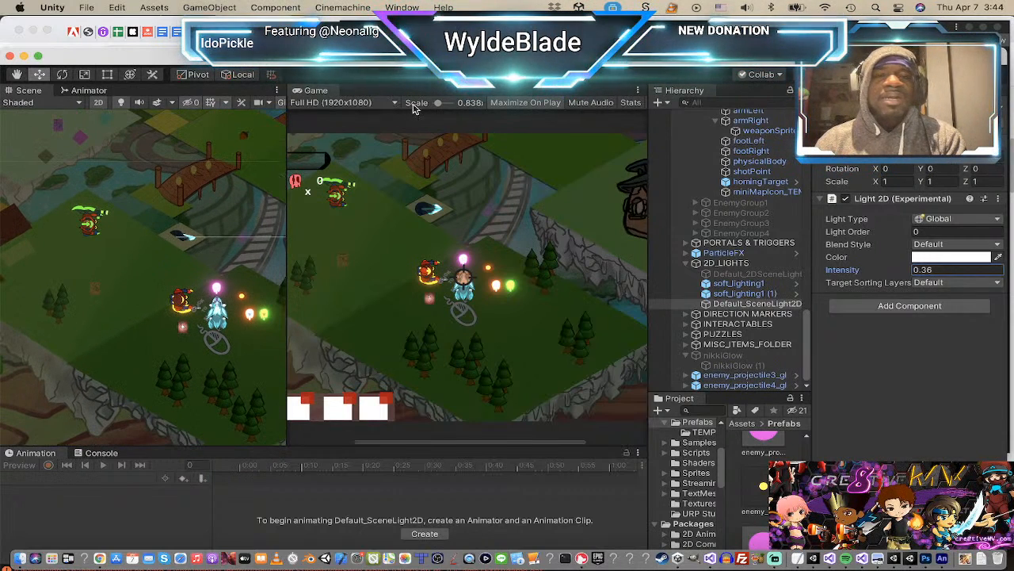
middle_click_drag(94, 309, 163, 304)
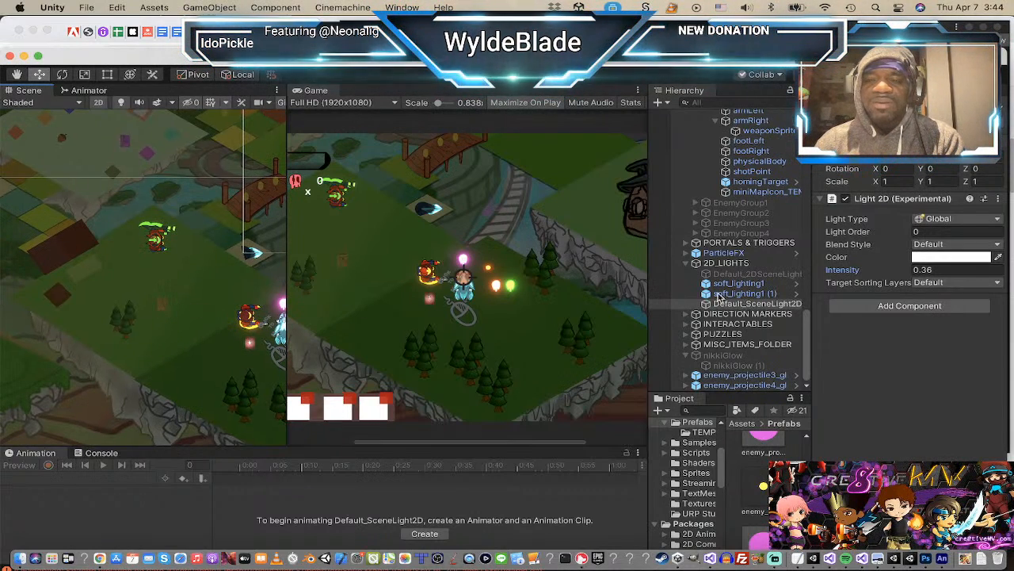
scroll(713, 295, "up", 4)
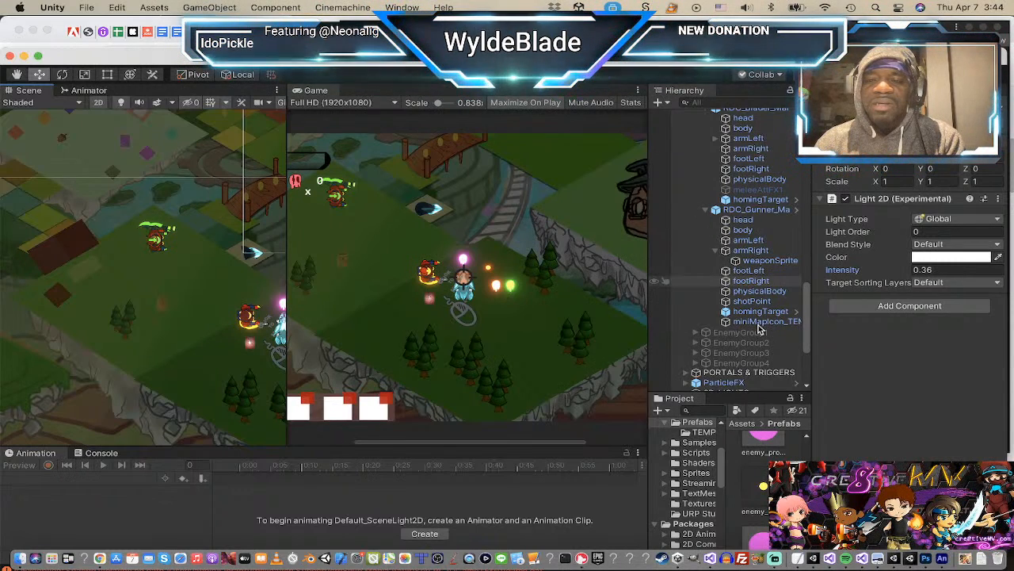
scroll(757, 278, "up", 2)
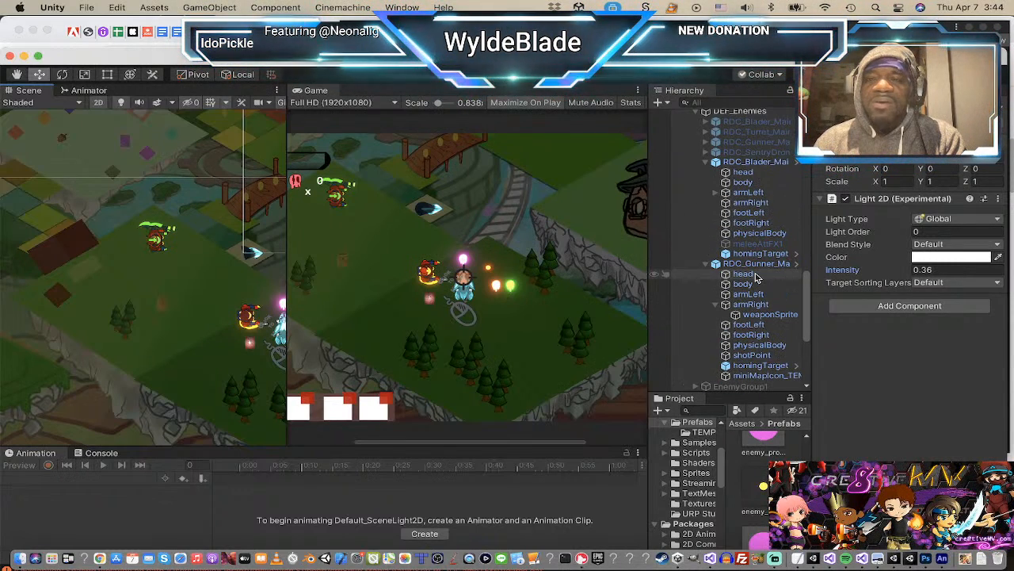
scroll(757, 278, "down", 1)
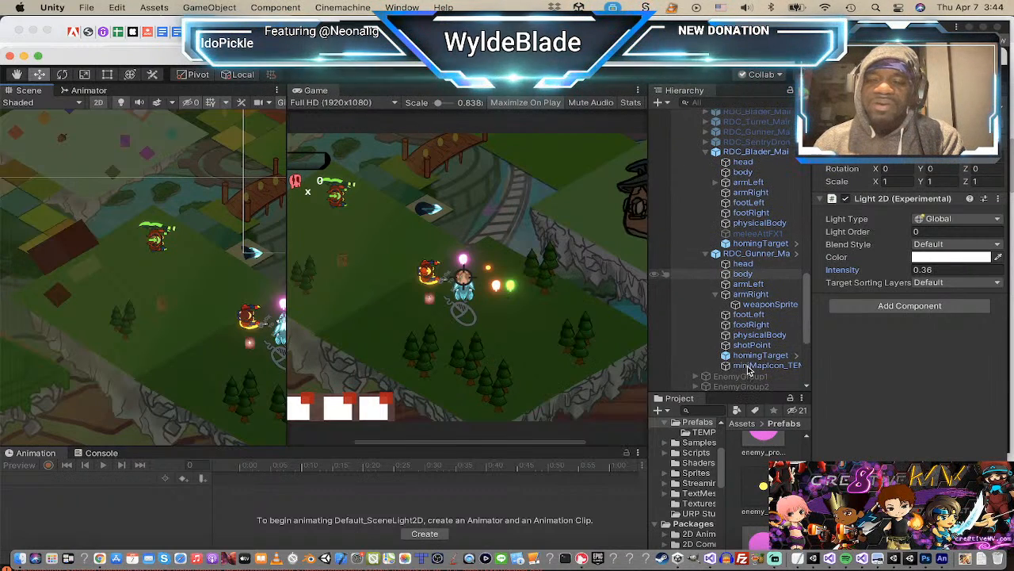
scroll(467, 321, "down", 2)
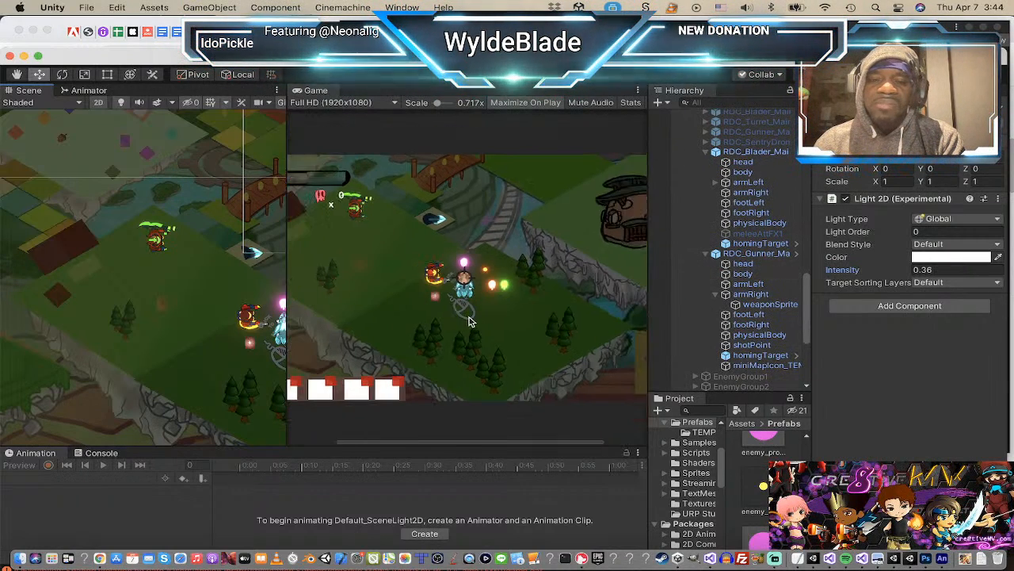
scroll(469, 321, "down", 2)
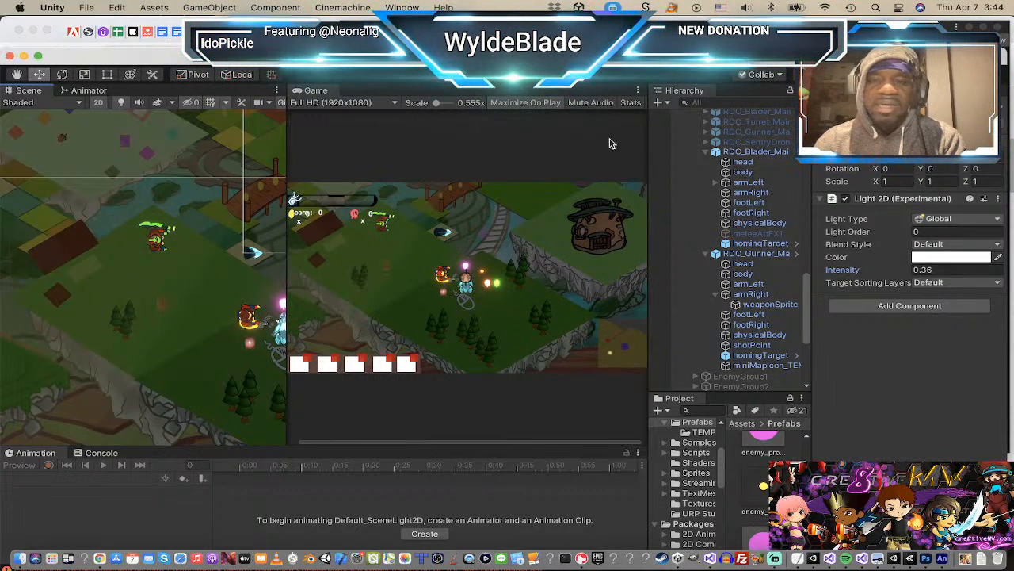
scroll(190, 355, "down", 1)
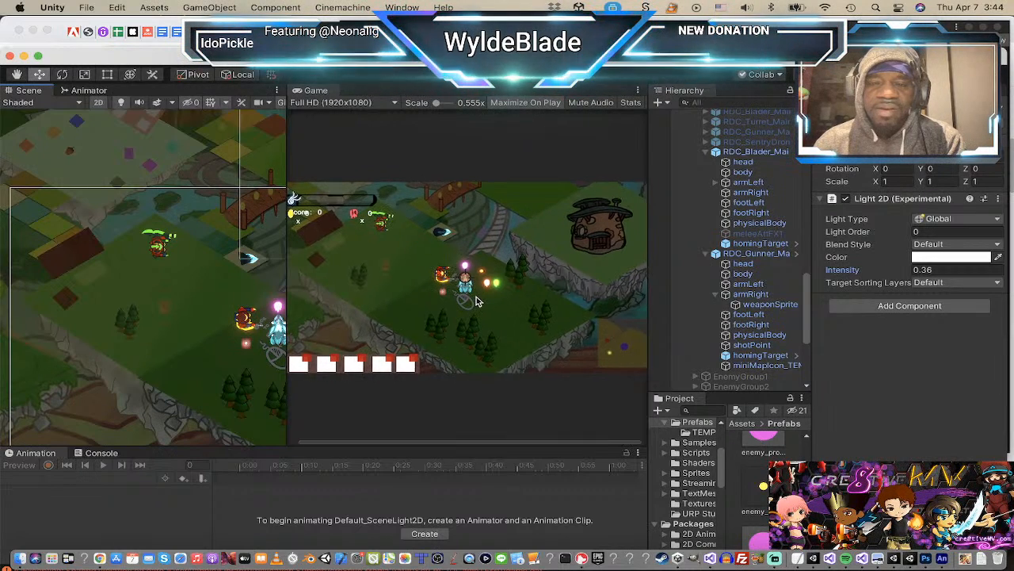
scroll(475, 301, "up", 1)
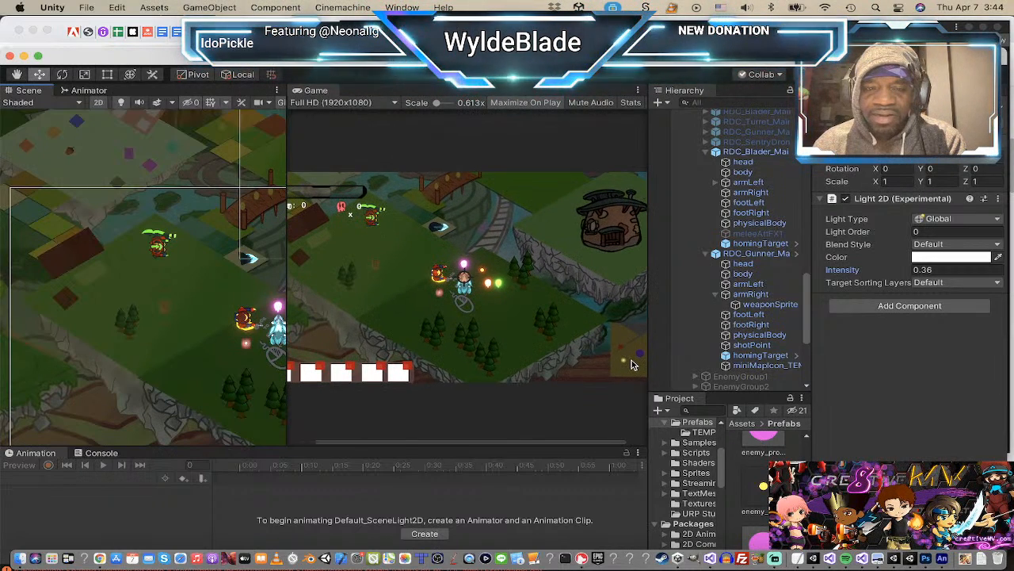
Step: Shift the orange gunner's miniMapIcon slightly aside to check it on the minimap, and move it back over the gunner
left_click(765, 365)
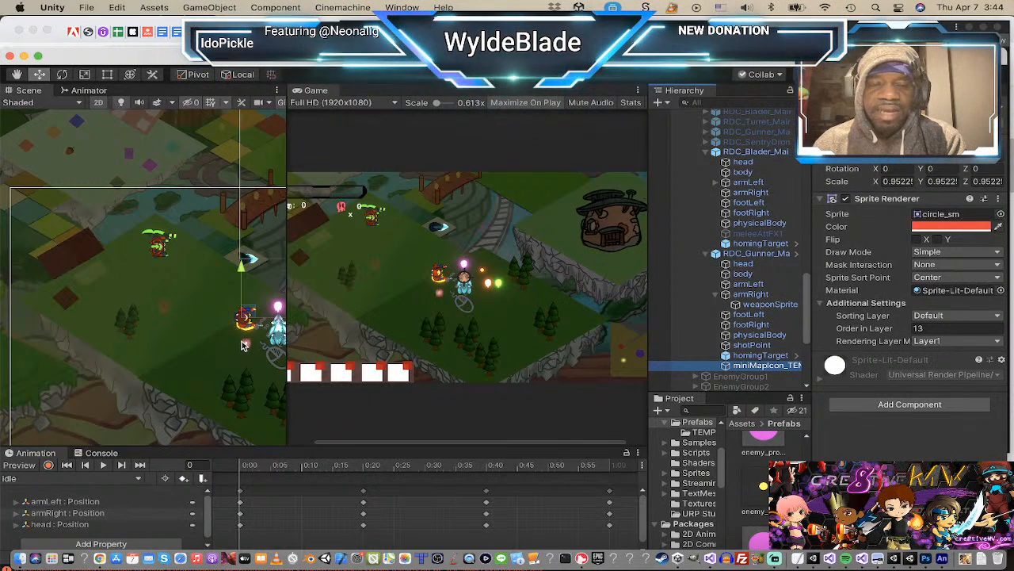
mouse_move(249, 311)
left_mouse_down()
mouse_move(232, 298)
mouse_move(248, 308)
mouse_move(238, 316)
left_mouse_up()
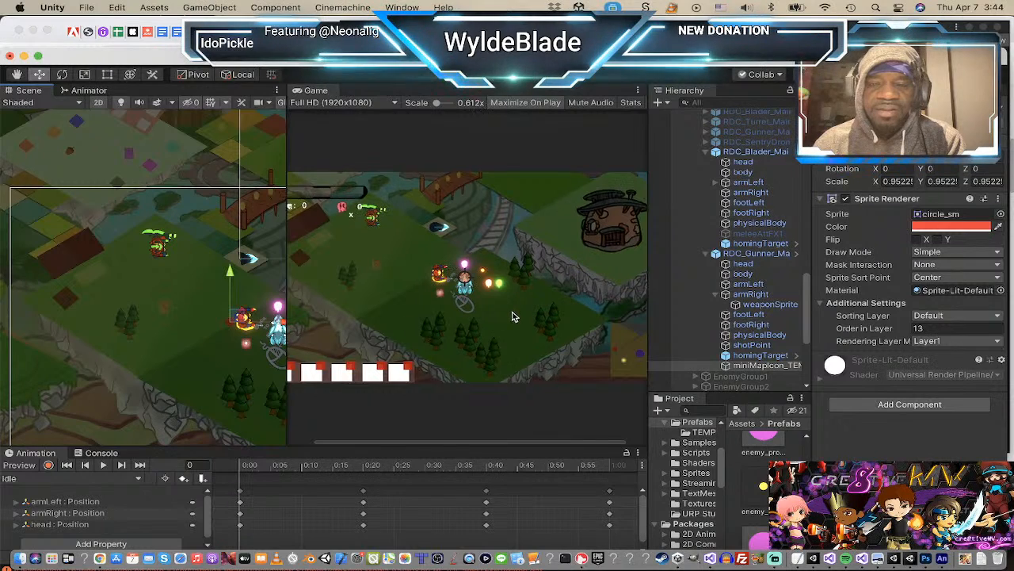
scroll(514, 316, "down", 1)
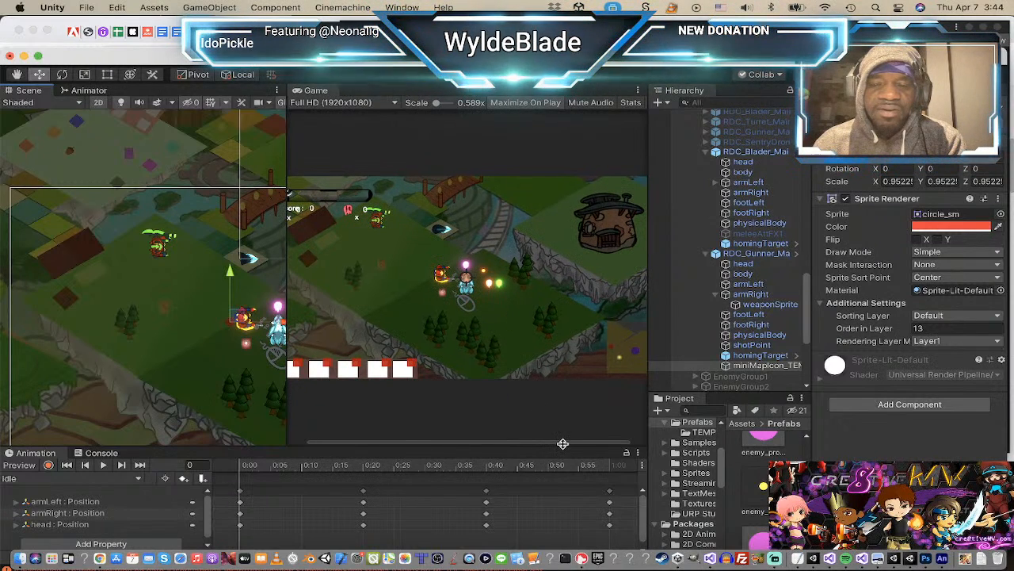
left_click_drag(565, 445, 634, 446)
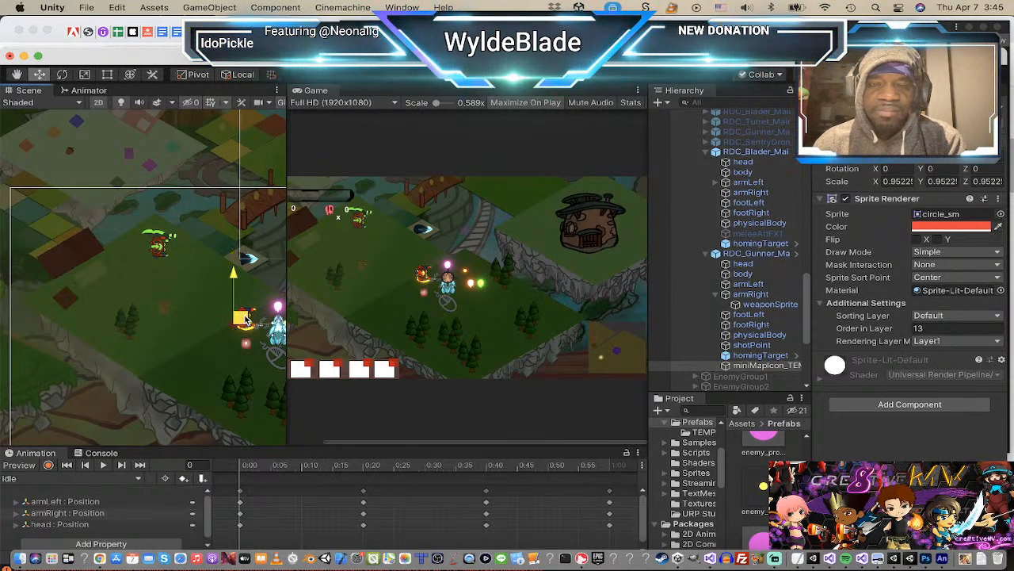
left_click_drag(240, 311, 252, 314)
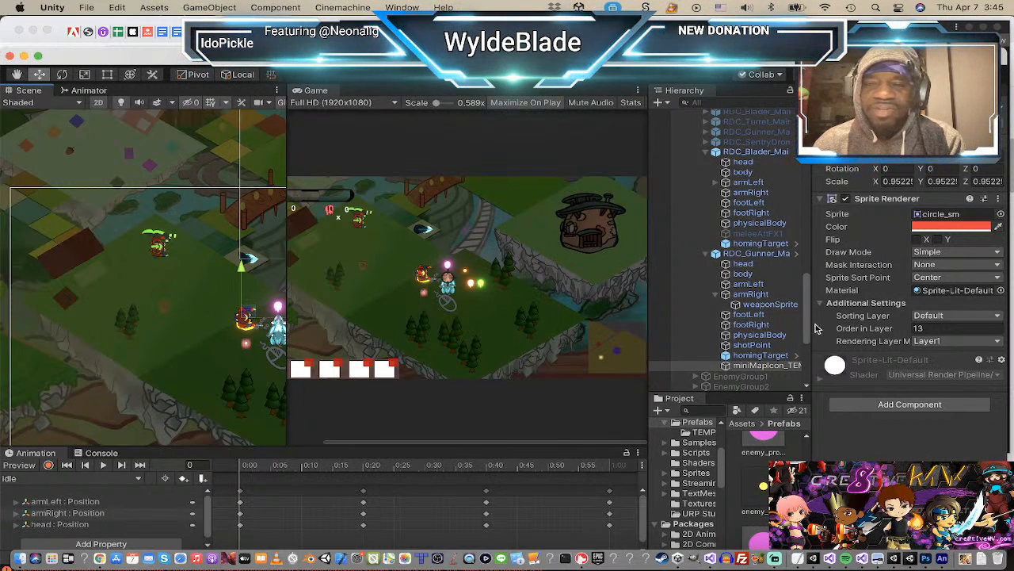
Step: Browse the available materials for the Sprite Renderer on the orange gunner's root object
left_click(759, 254)
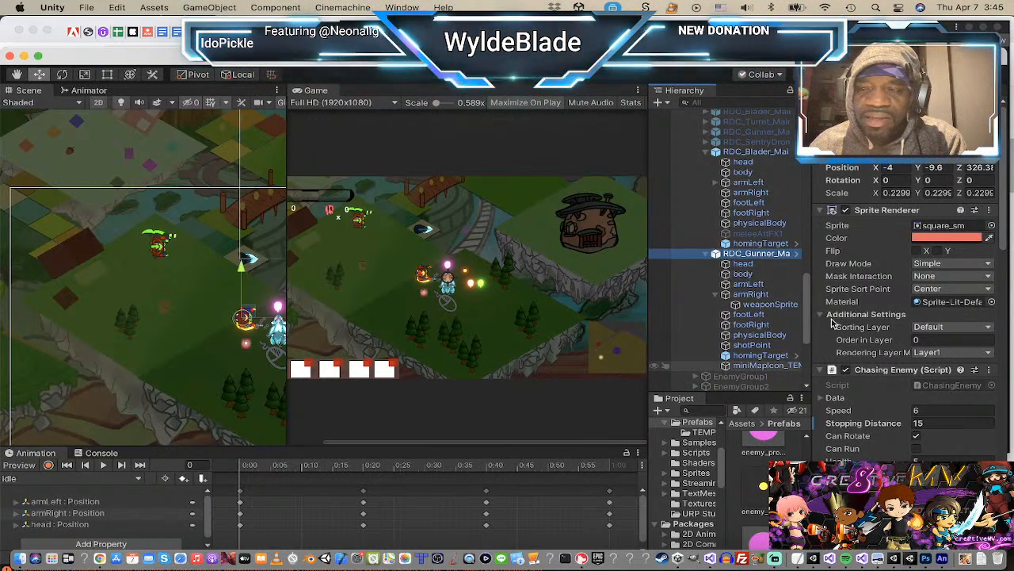
left_click(990, 304)
scroll(980, 310, "down", 1)
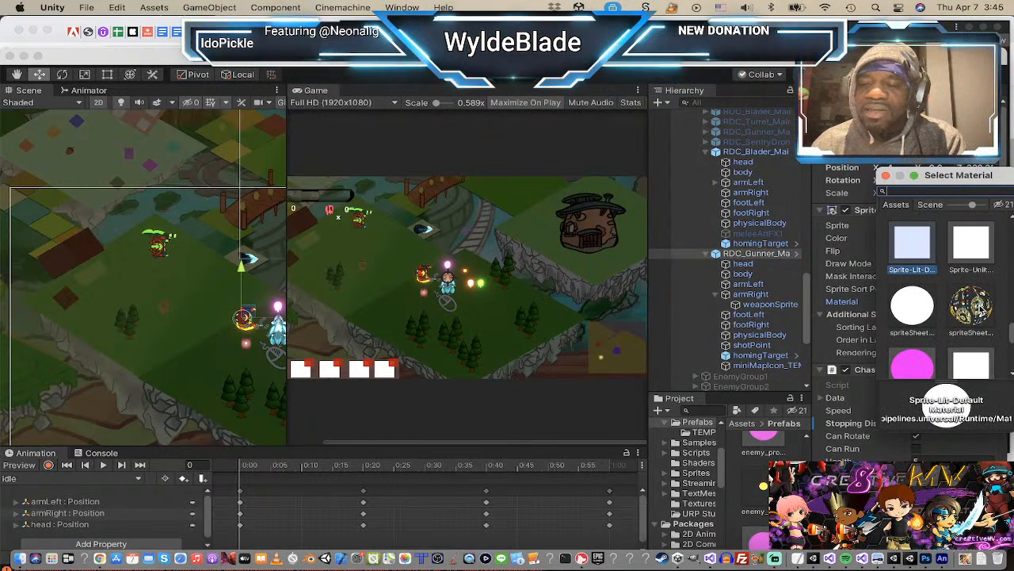
scroll(951, 309, "up", 4)
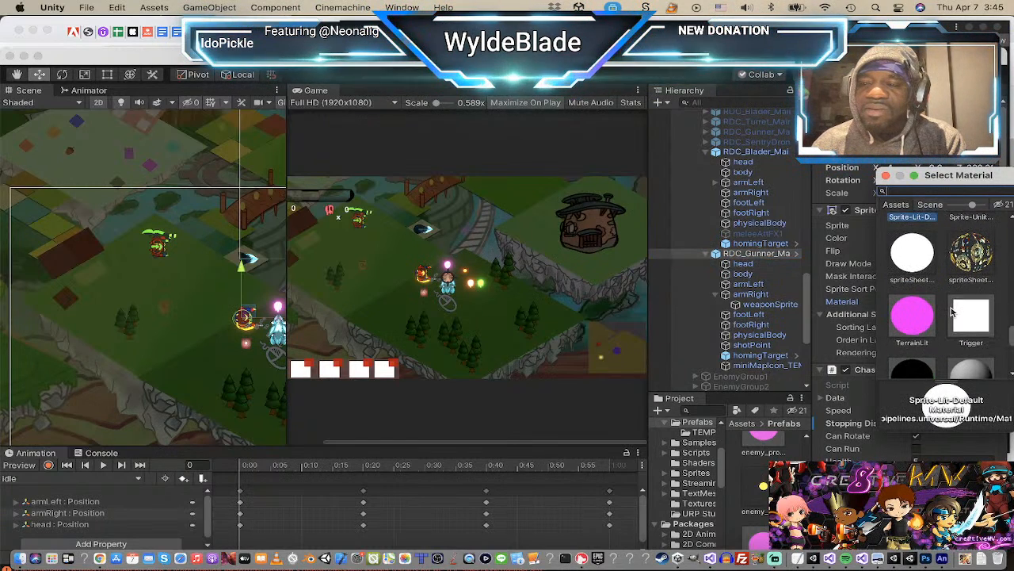
scroll(953, 311, "down", 2)
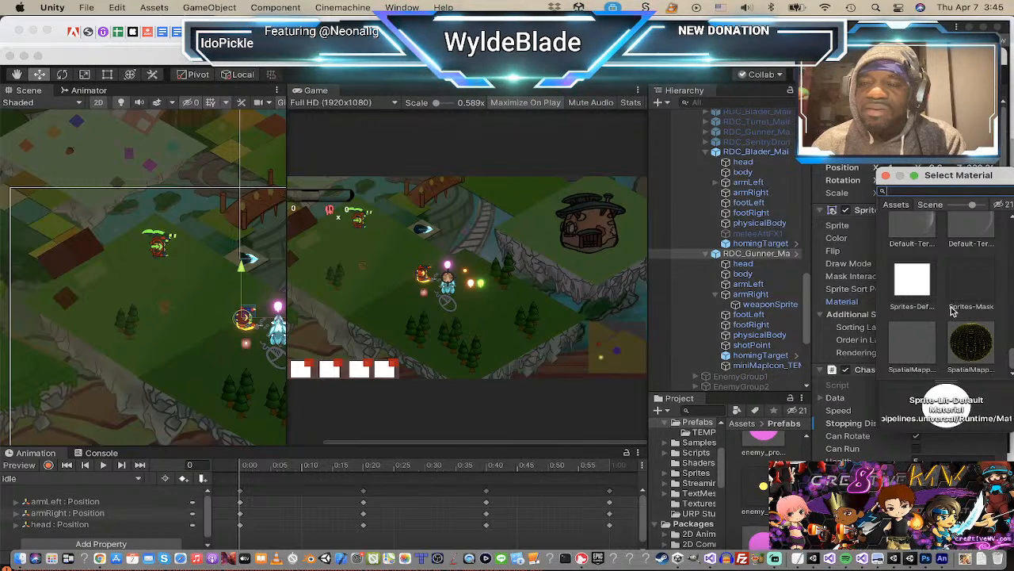
scroll(952, 312, "down", 1)
scroll(953, 311, "down", 5)
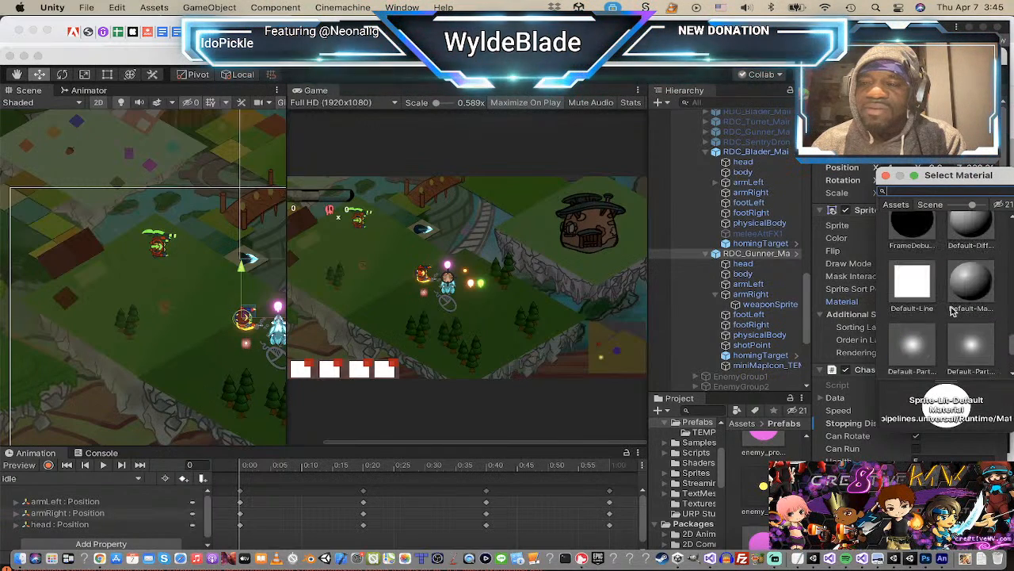
scroll(953, 312, "up", 4)
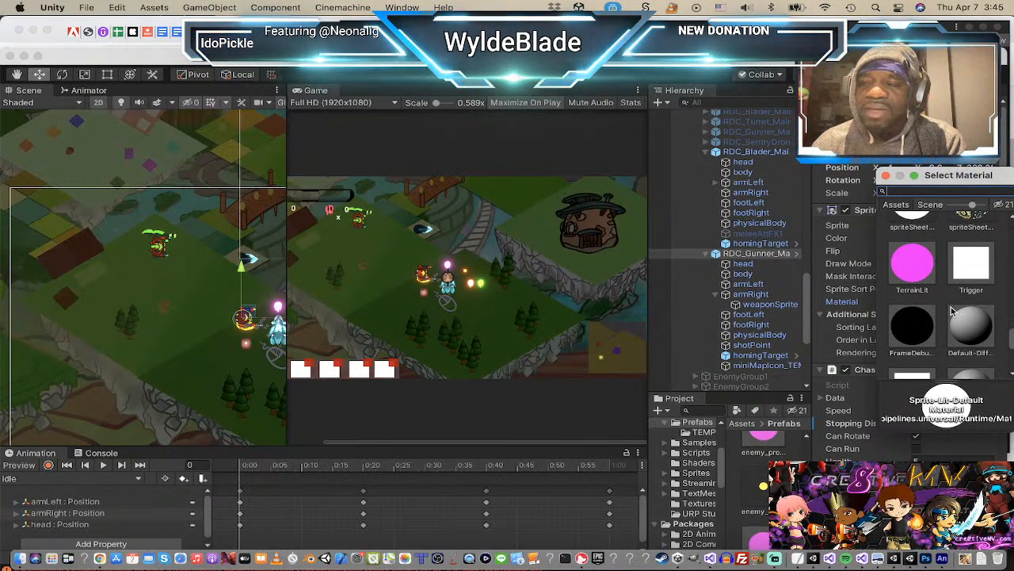
scroll(952, 311, "up", 3)
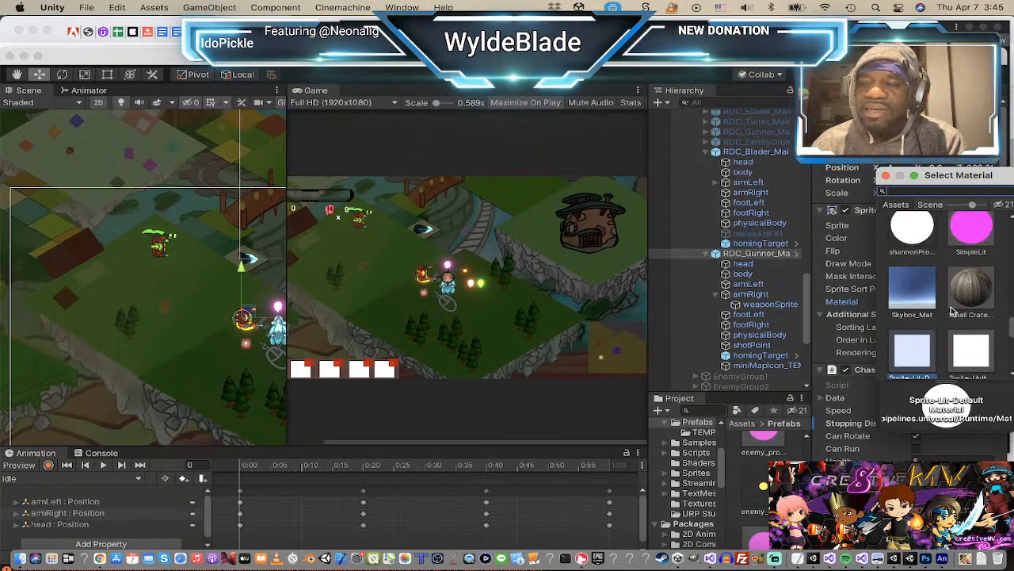
scroll(953, 312, "up", 4)
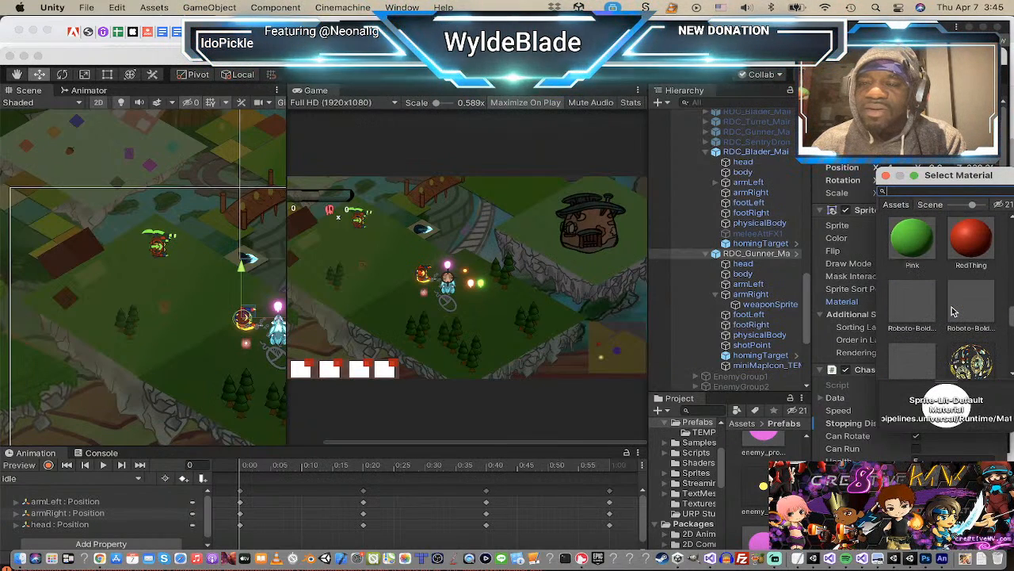
scroll(942, 252, "up", 5)
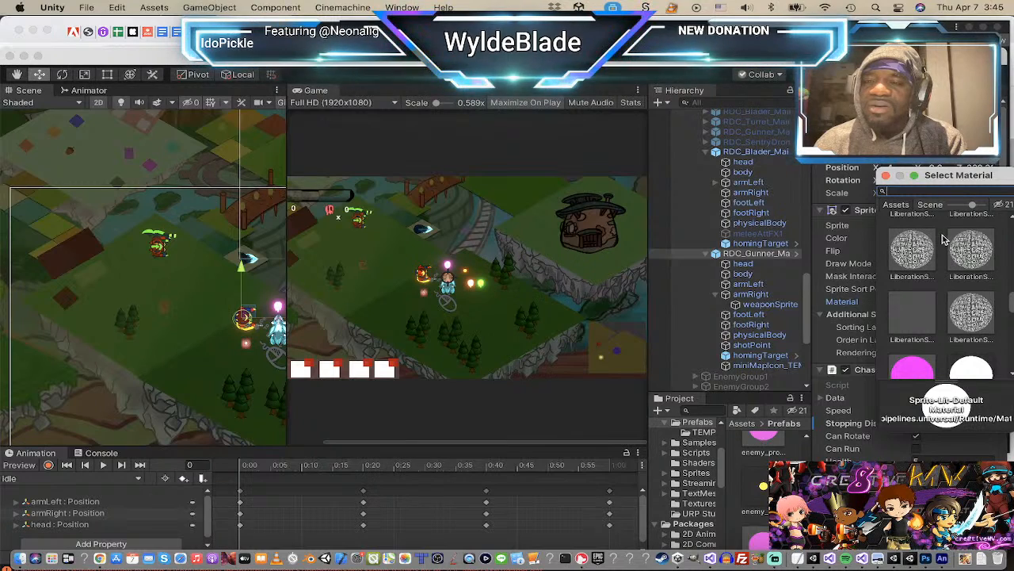
Step: Find the enemy materials, compare enemySheet1_glow 1 and enemySheet1_glowOR, and assign enemyProjectile_Mat to the gunner root's Sprite Renderer
type("ene")
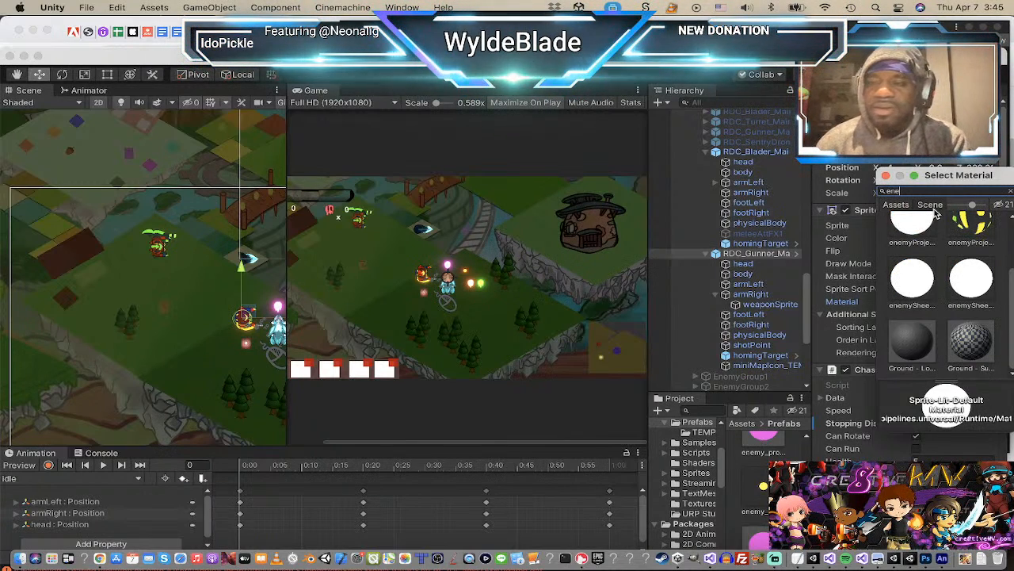
scroll(921, 258, "up", 1)
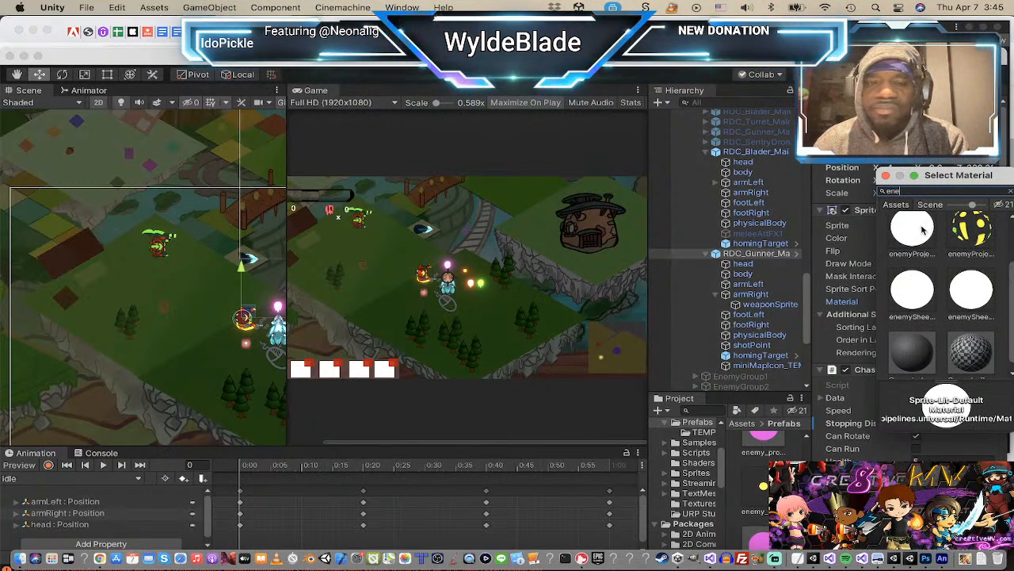
left_click(912, 295)
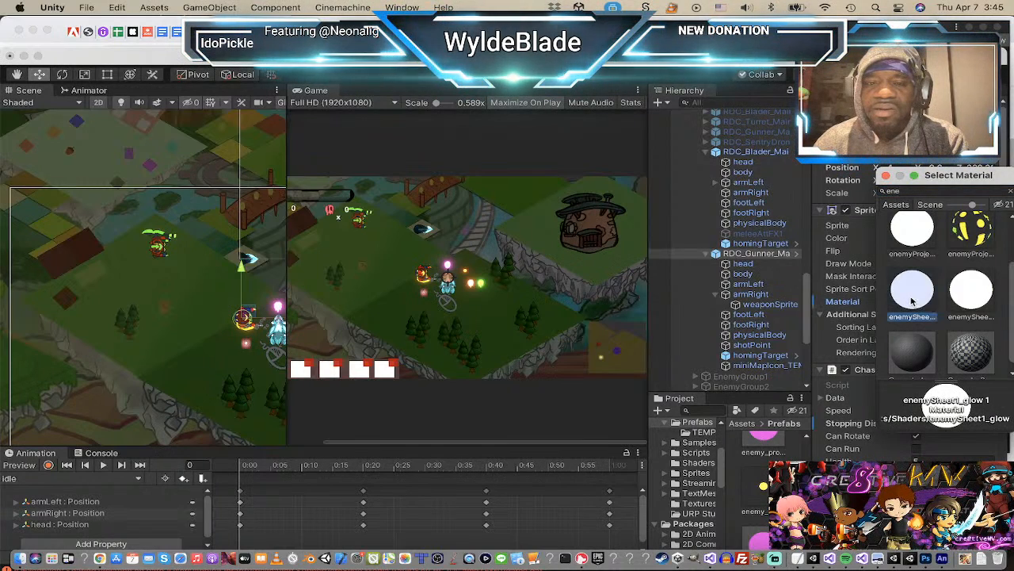
left_click(973, 293)
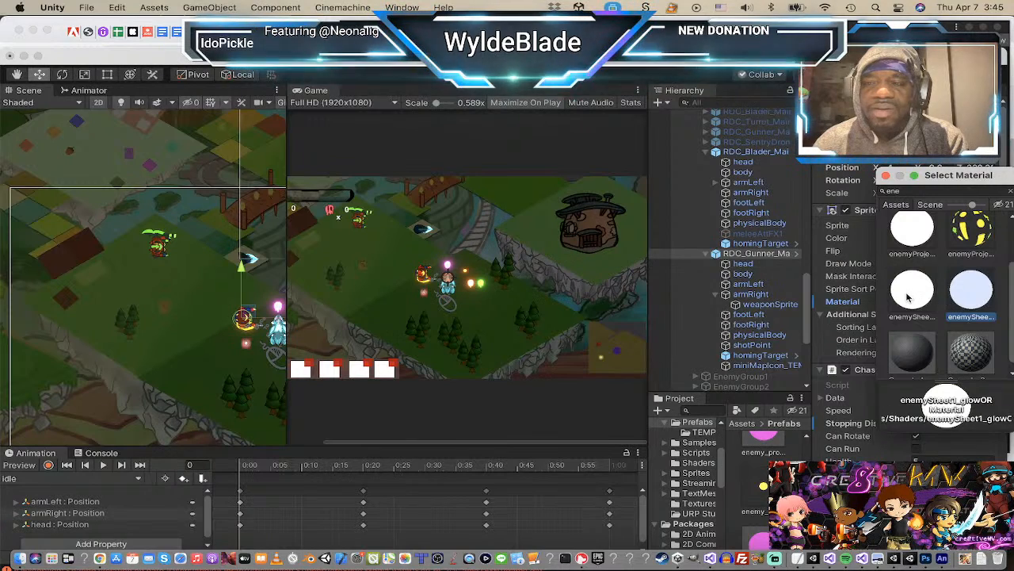
left_click(912, 231)
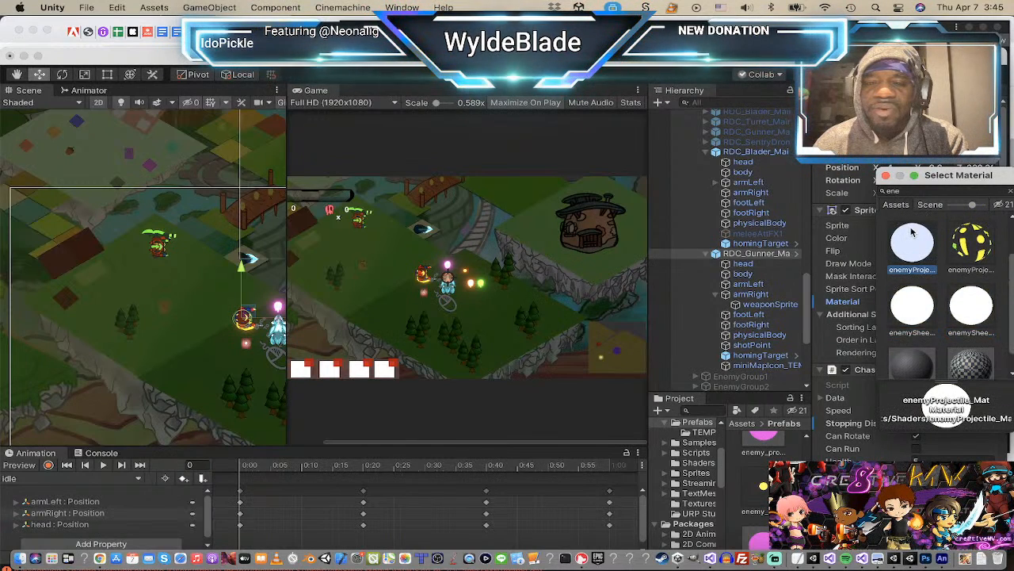
left_click(886, 175)
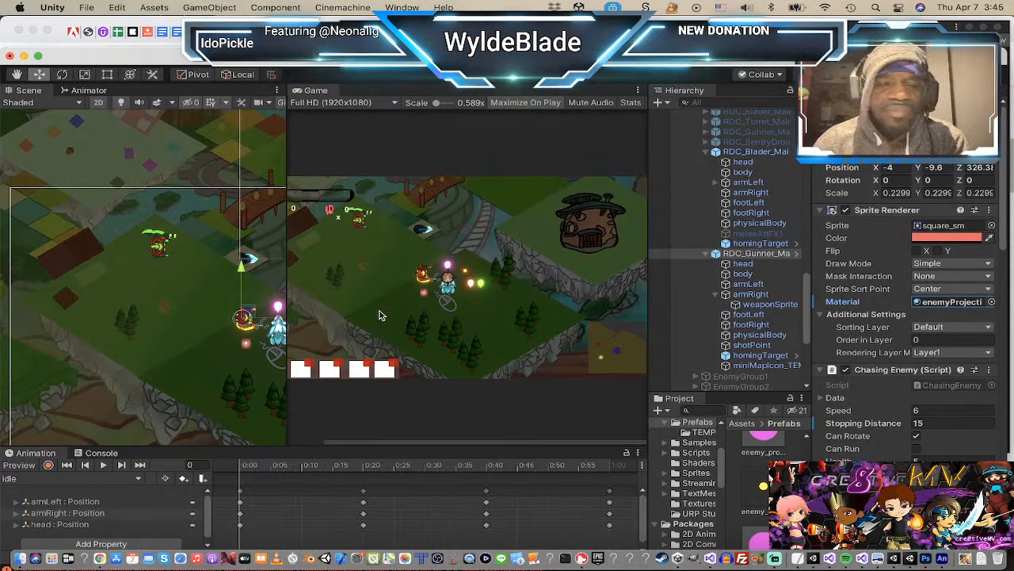
Step: Change the sprite colour of the orange gunner's miniMapIcon_TEMP to a more saturated red-orange
scroll(233, 337, "up", 5)
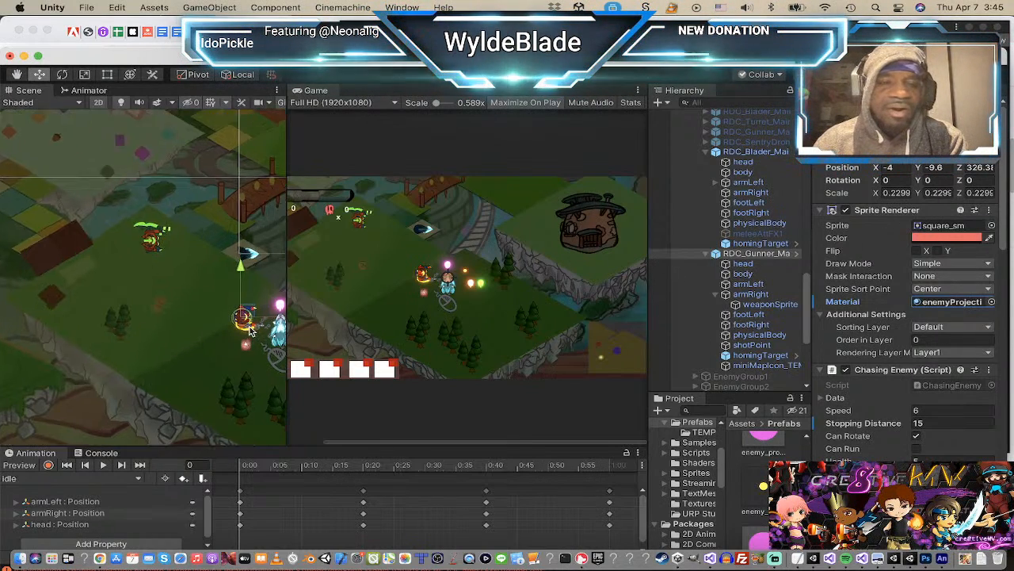
scroll(248, 334, "down", 1)
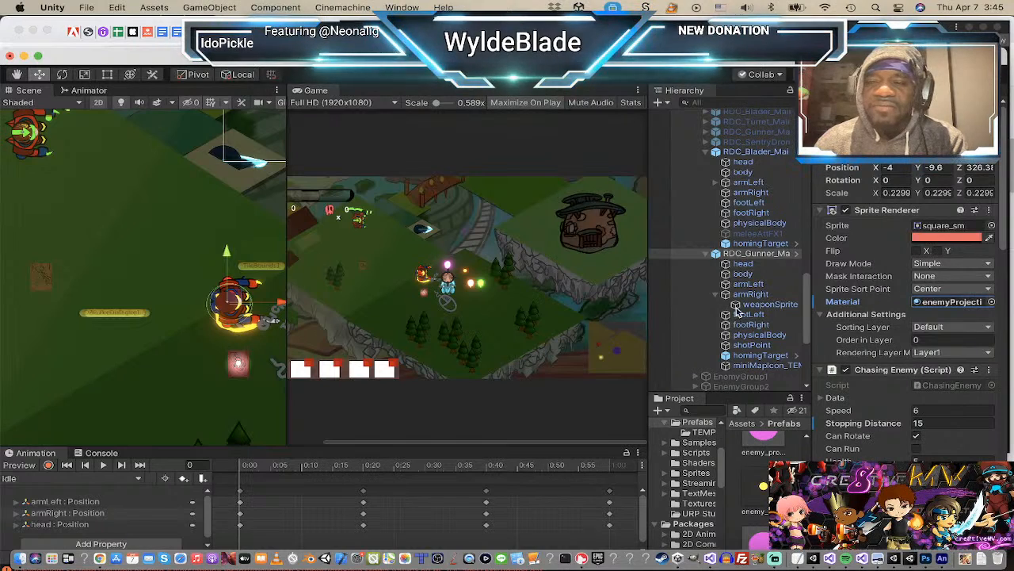
left_click(766, 365)
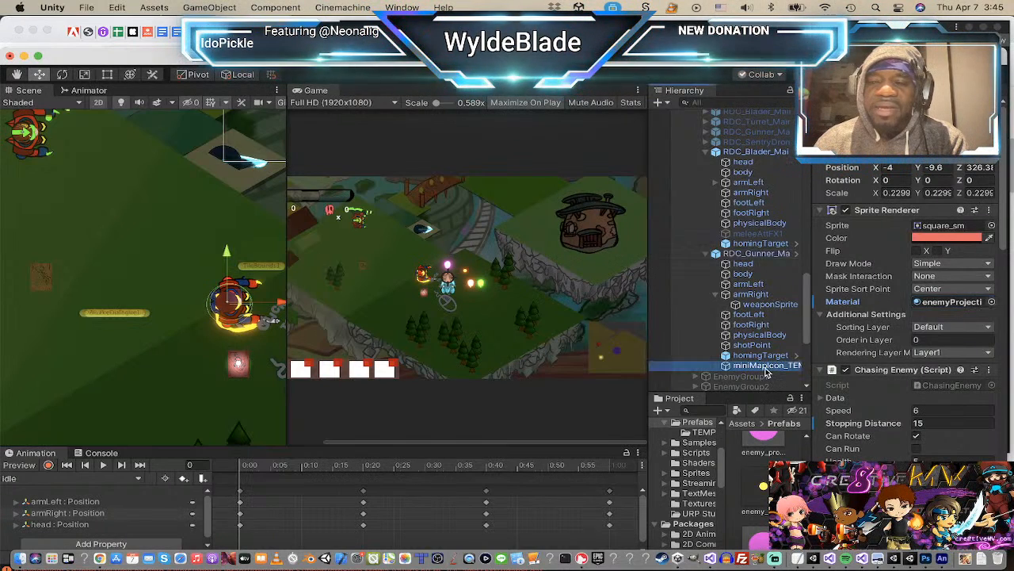
left_click(985, 229)
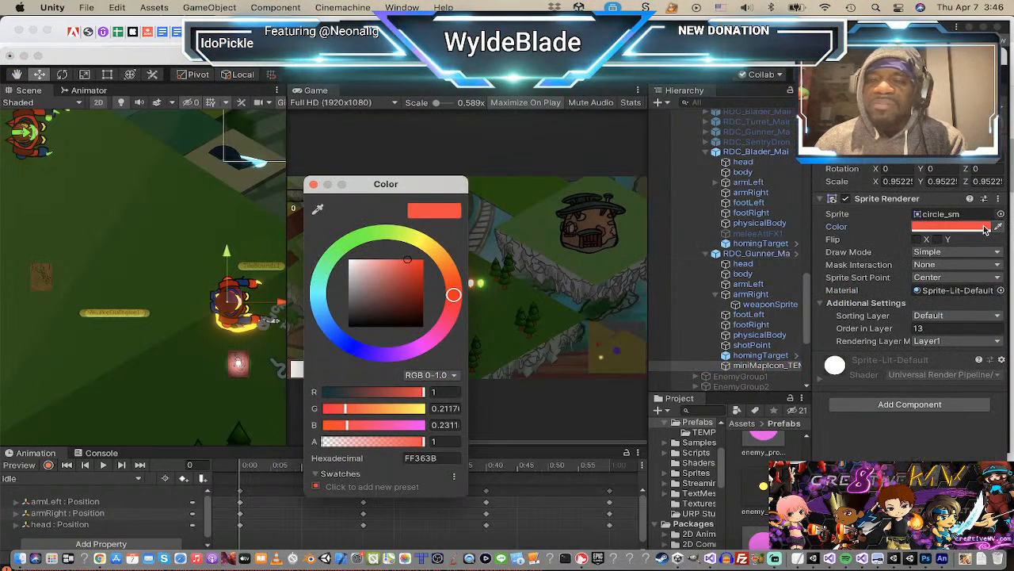
left_click_drag(408, 265, 423, 259)
left_click(314, 186)
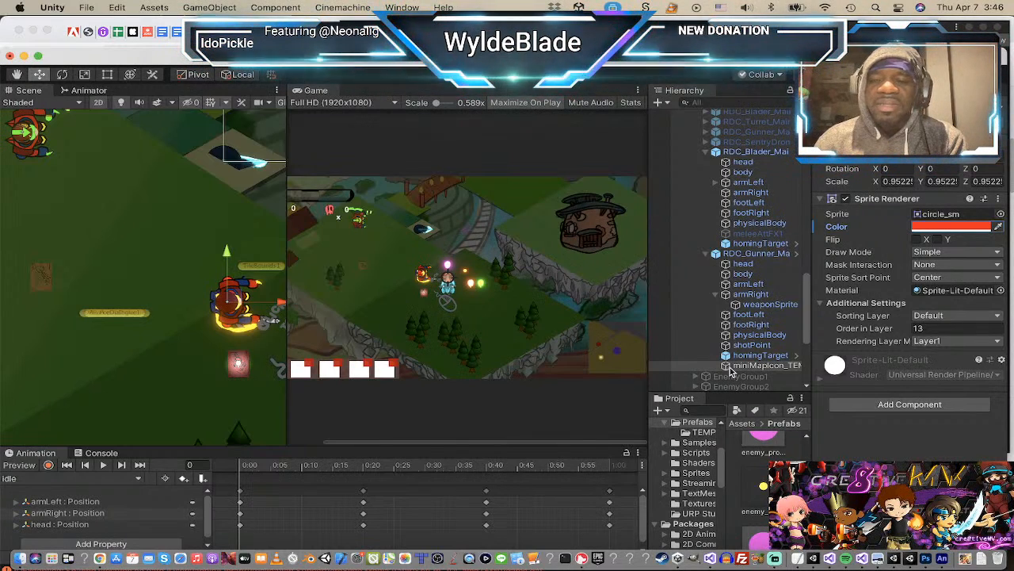
Step: Copy the gunner's miniMapIcon_TEMP, make the copy a child of the RDC_Blader enemy, and position it over the blader
left_click(746, 153)
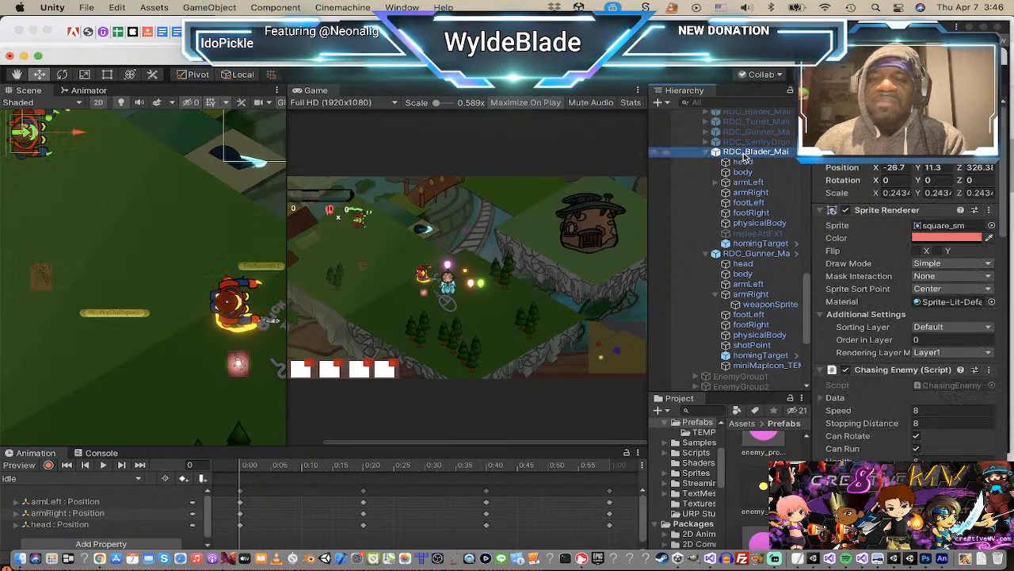
left_click(757, 366)
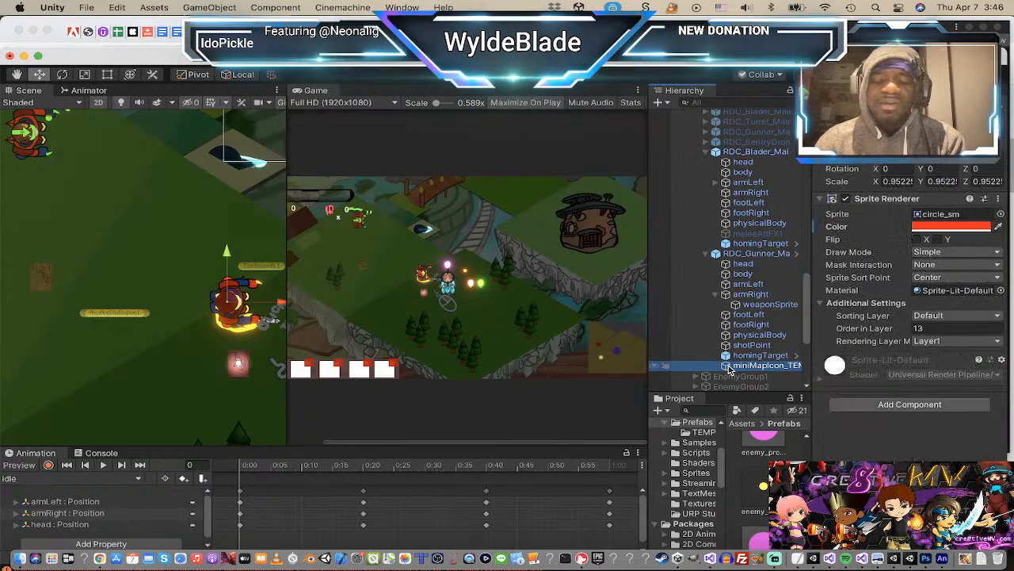
left_click(745, 155)
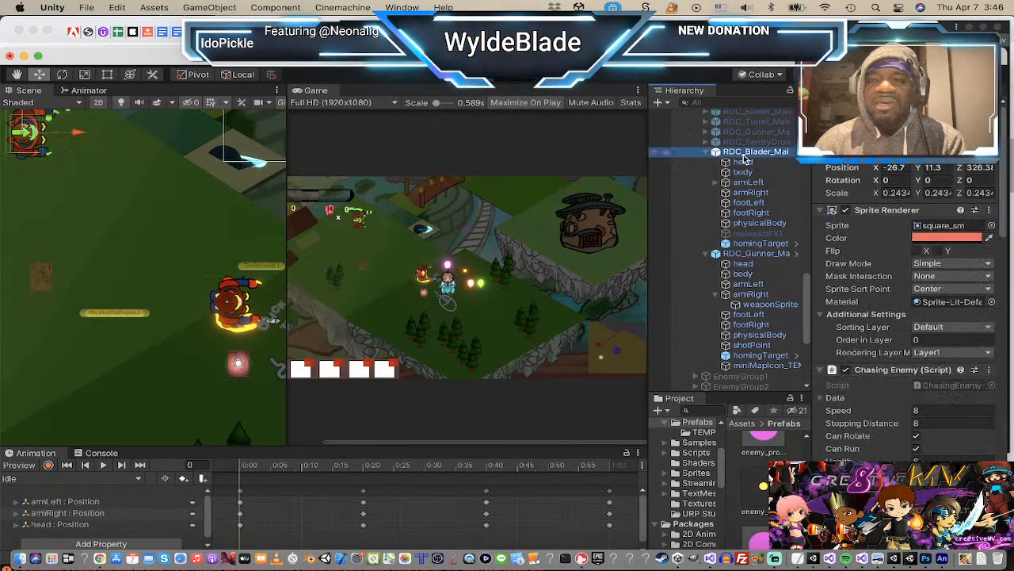
key("super+v")
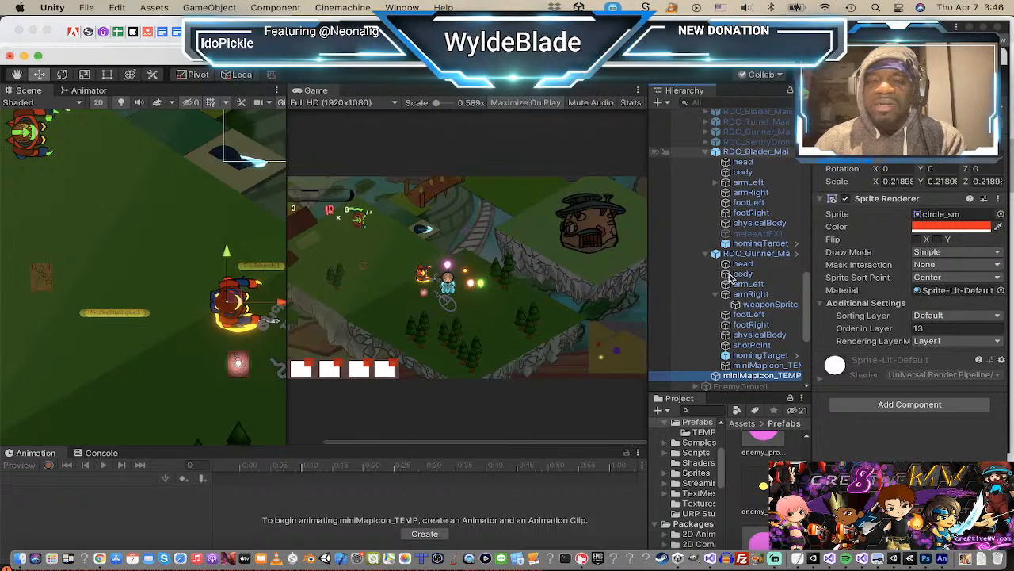
left_click_drag(716, 379, 737, 157)
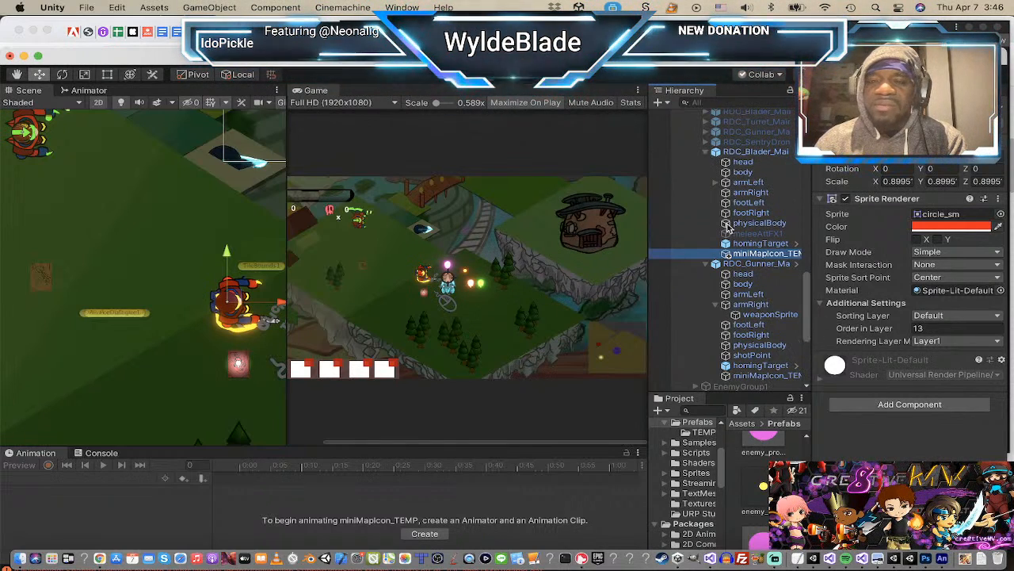
left_click(706, 151)
left_click(706, 151)
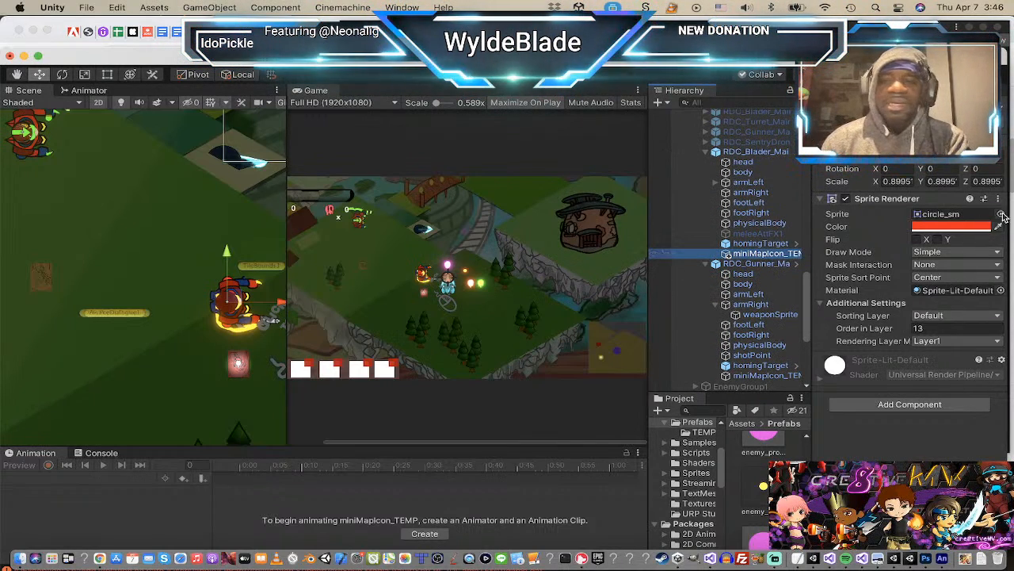
left_click(949, 228)
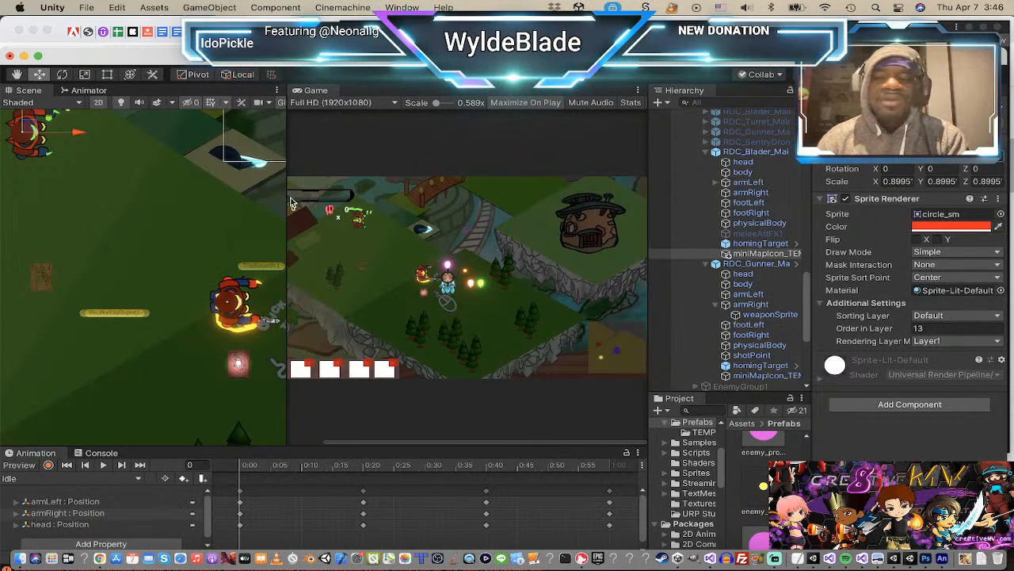
scroll(246, 285, "down", 5)
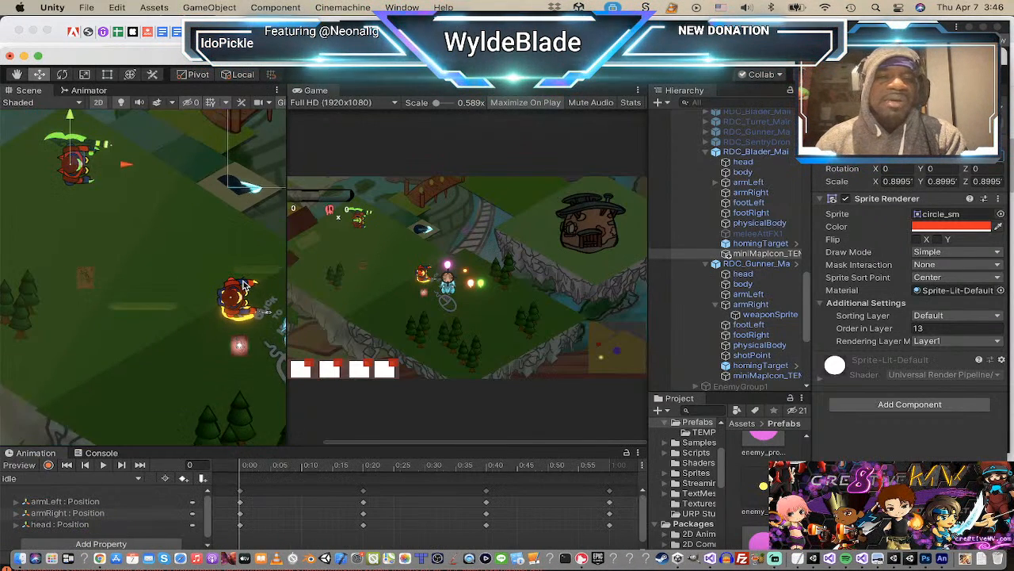
Step: Switch to Chrome and look over the Spirits Of The Lost Winds page with its game template download and tutorial links
key("super+Tab")
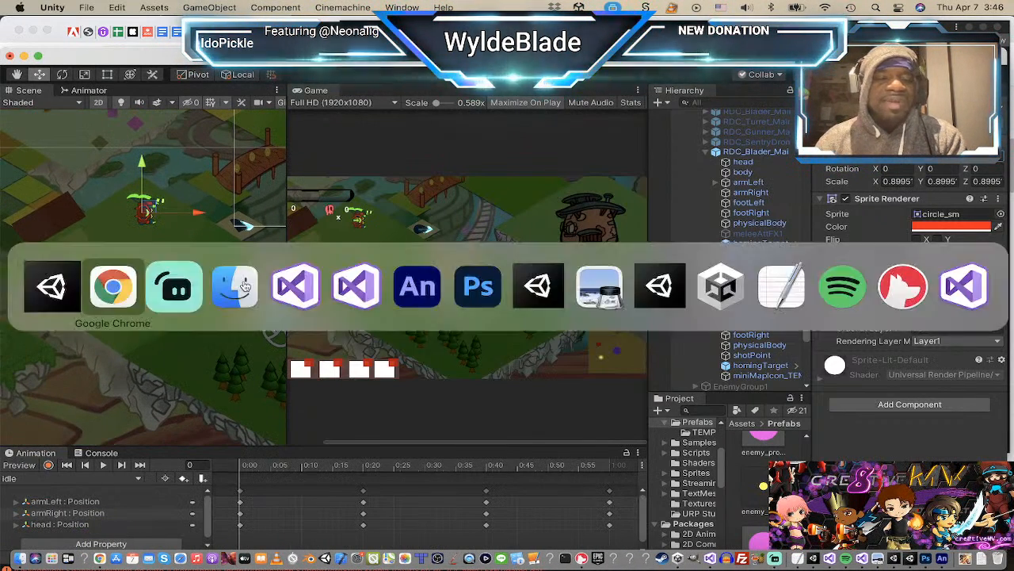
left_click(97, 285)
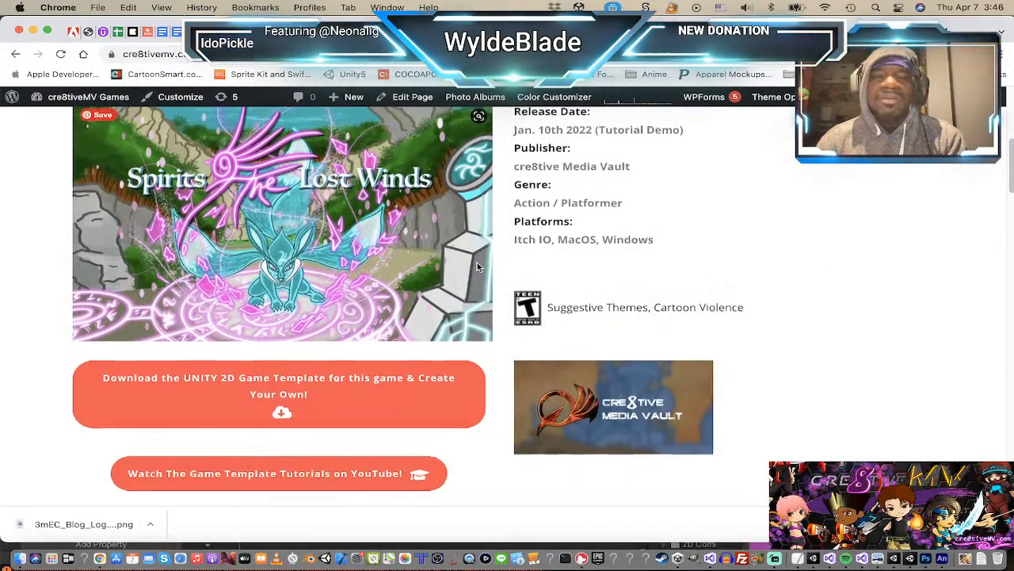
scroll(477, 263, "up", 4)
scroll(478, 270, "down", 3)
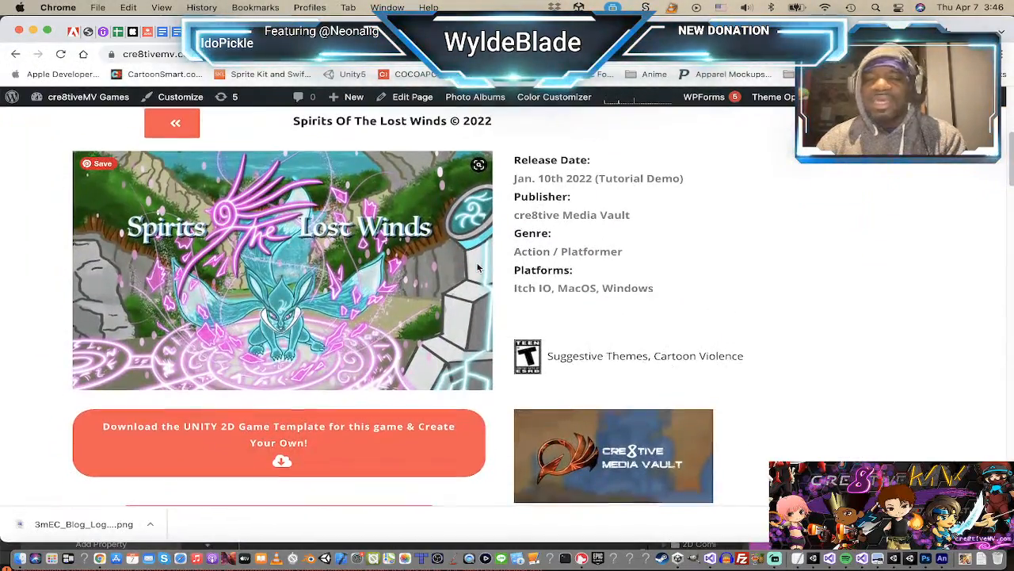
key("super+Tab")
left_click(98, 279)
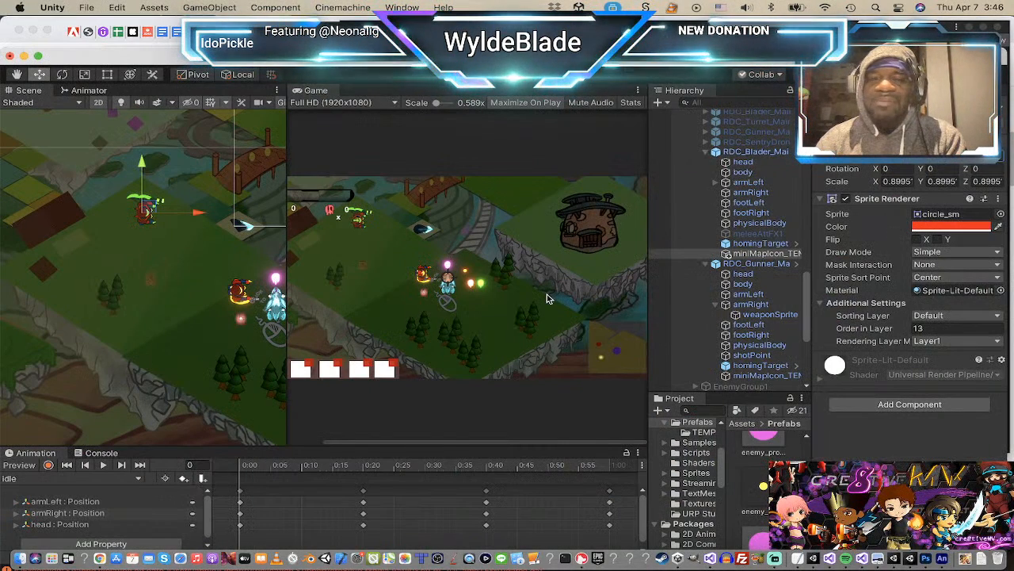
key("super+Tab")
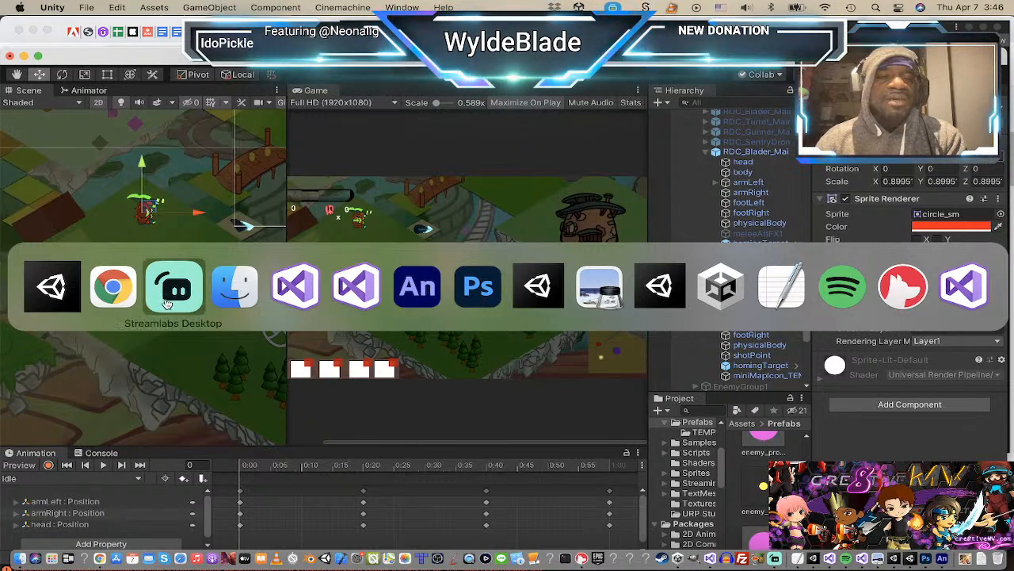
left_click(129, 291)
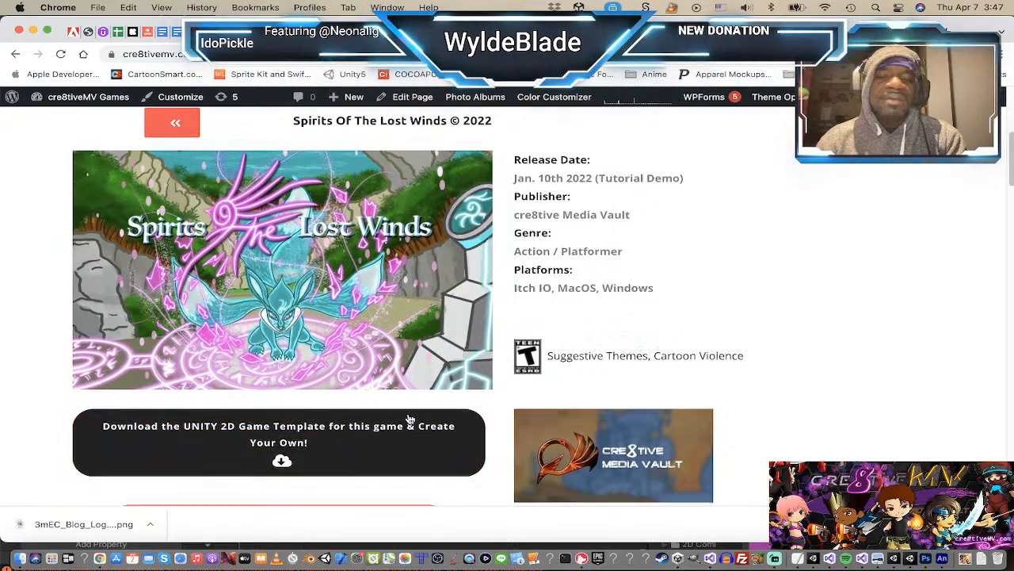
scroll(388, 408, "down", 3)
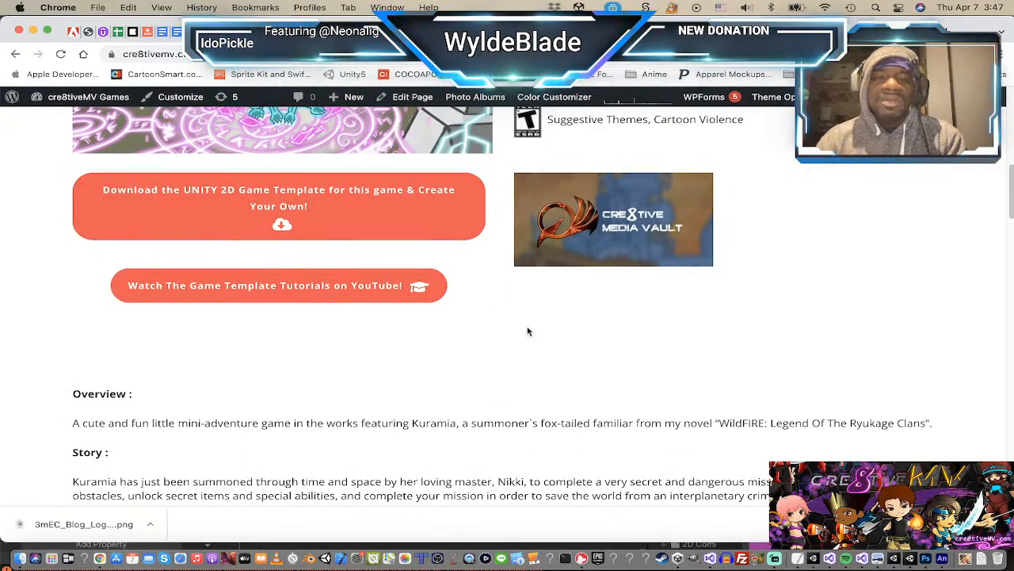
scroll(528, 333, "up", 3)
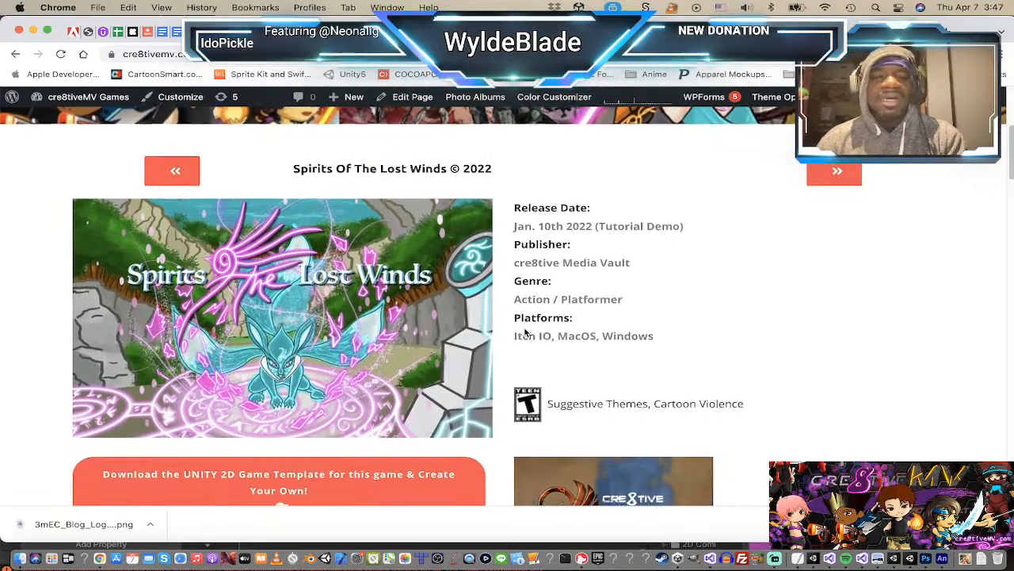
scroll(526, 333, "down", 4)
key("super+Tab")
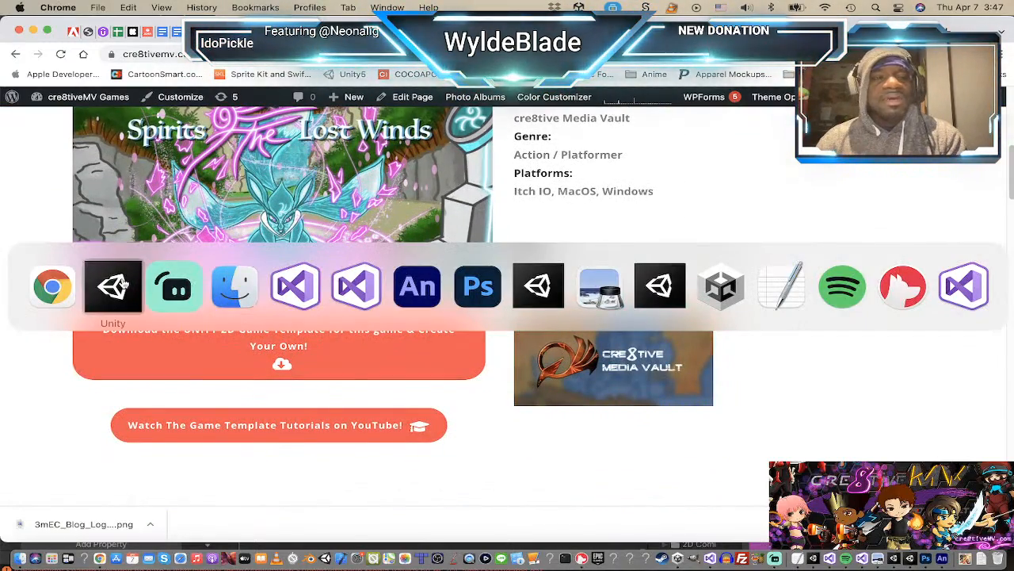
Step: Switch to Unity and move the active RDC_Blader enemy beside the player character, to about X -4.2, Y -21.6
left_click(123, 285)
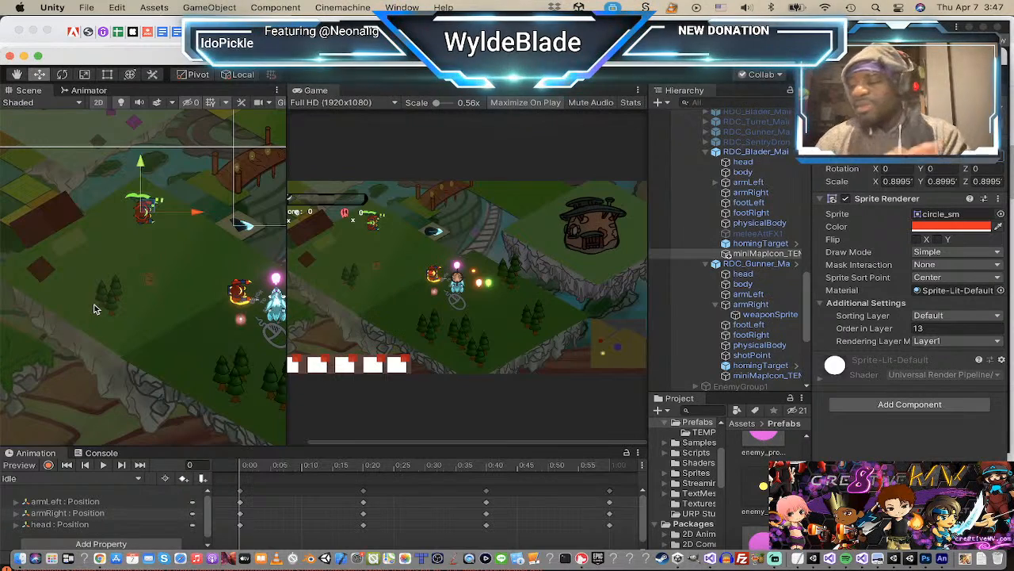
scroll(176, 293, "down", 4)
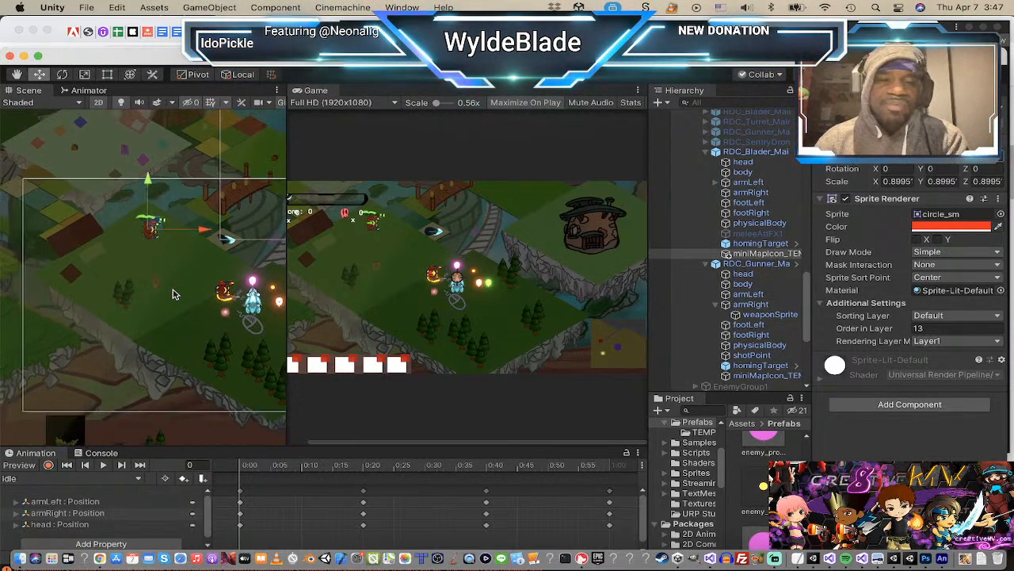
middle_click_drag(190, 300, 95, 303)
scroll(95, 302, "up", 2)
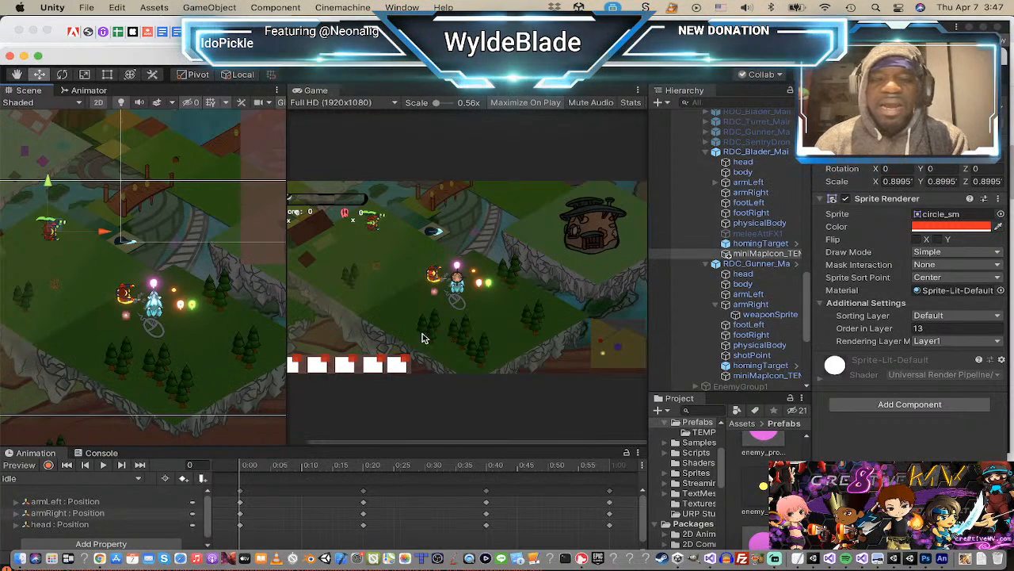
left_click(706, 265)
left_click(706, 265)
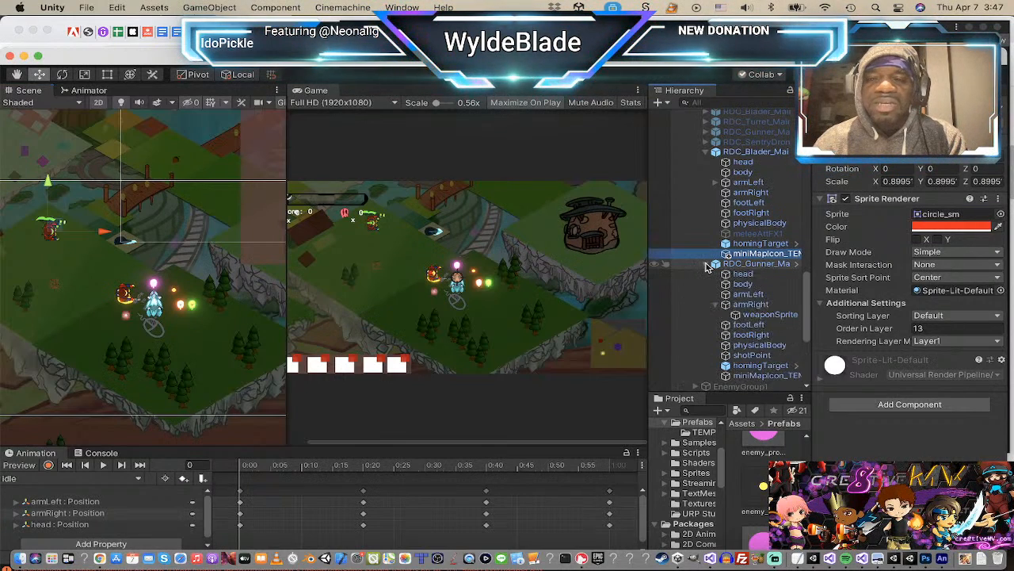
left_click(745, 152)
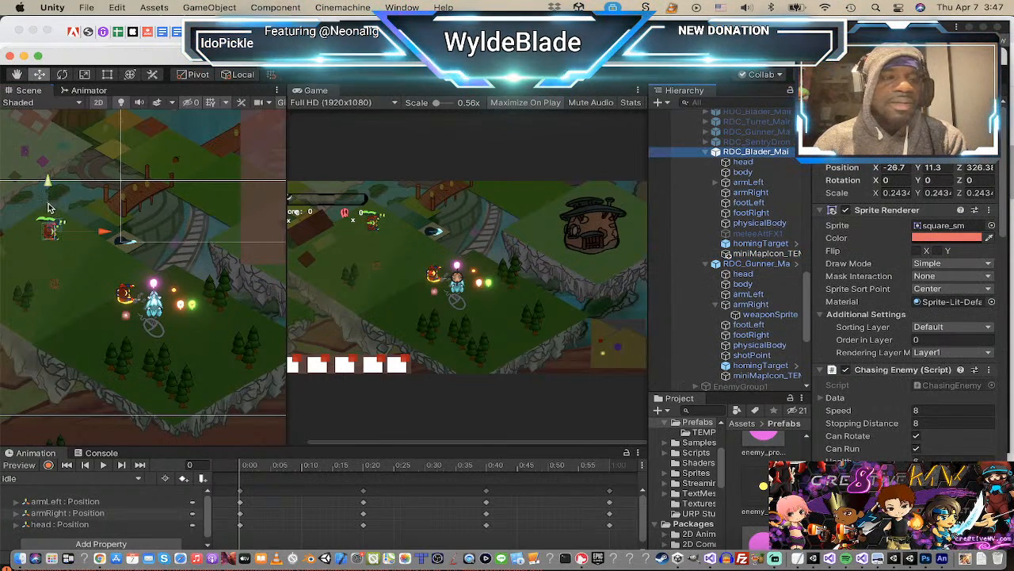
left_click_drag(53, 226, 121, 321)
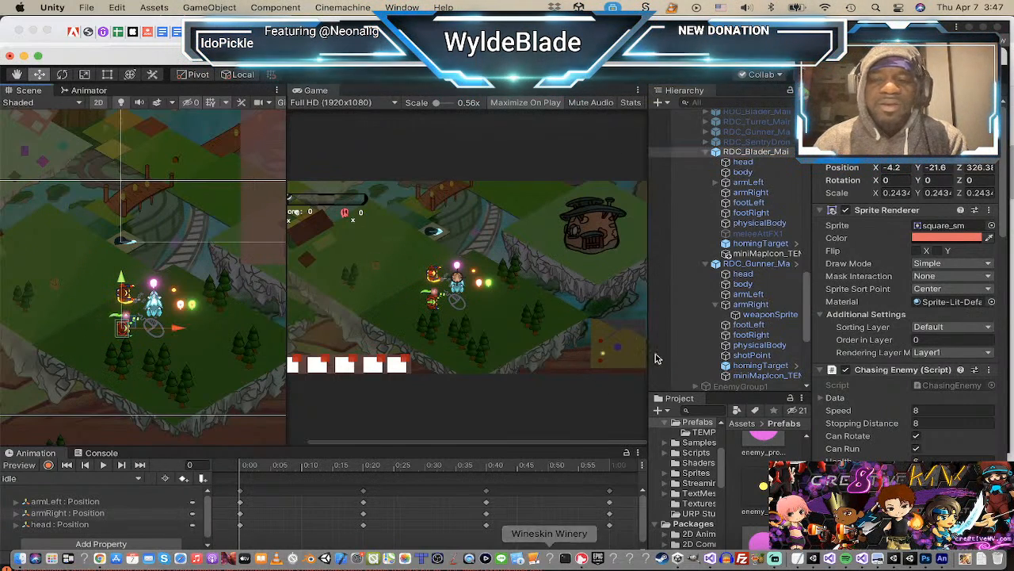
scroll(176, 265, "down", 1)
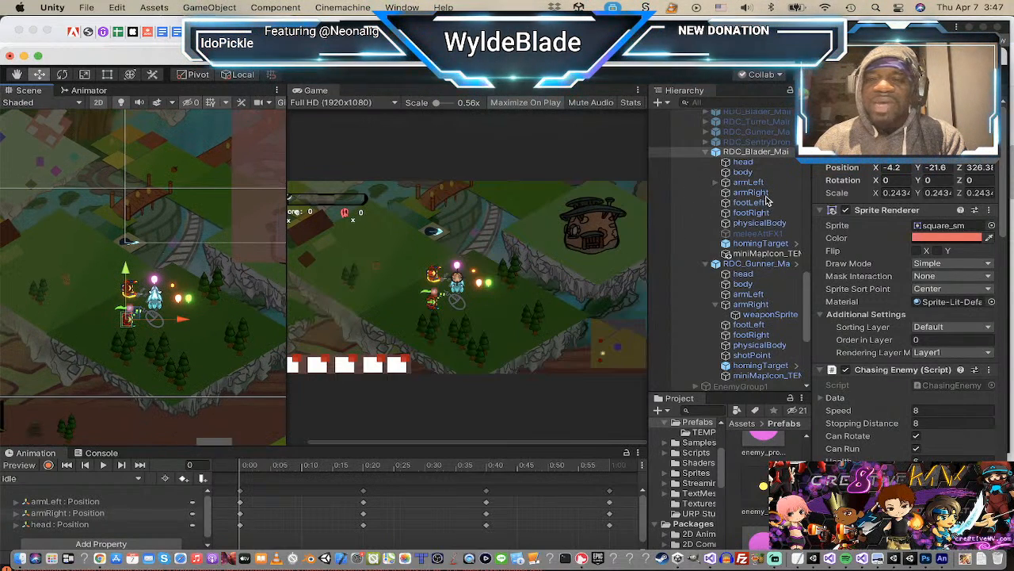
Step: Collapse the active RDC_Blader and RDC_Gunner enemies and save each as an original prefab in the Prefabs folder
left_click(709, 154)
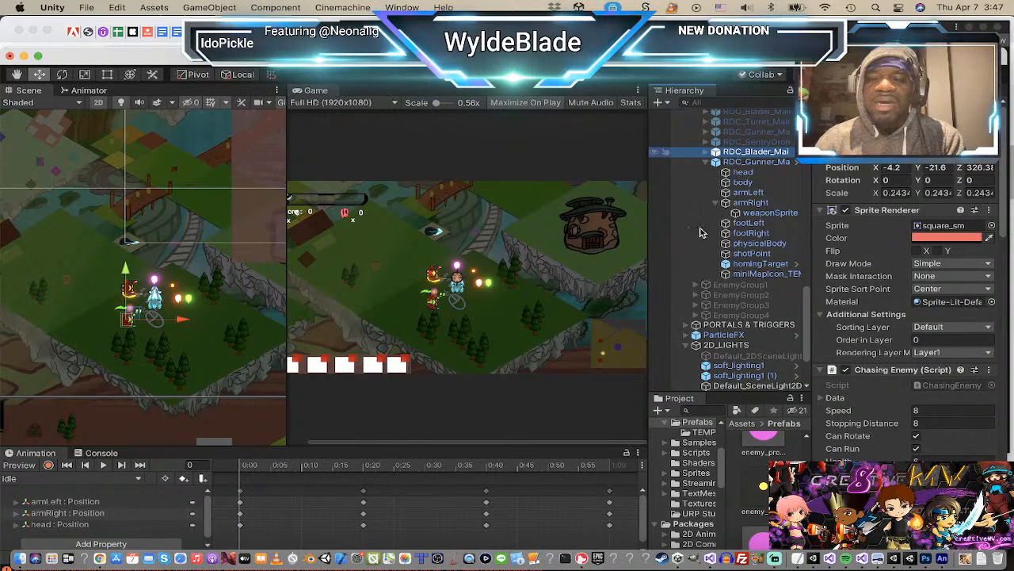
left_click(707, 162)
scroll(705, 454, "up", 5)
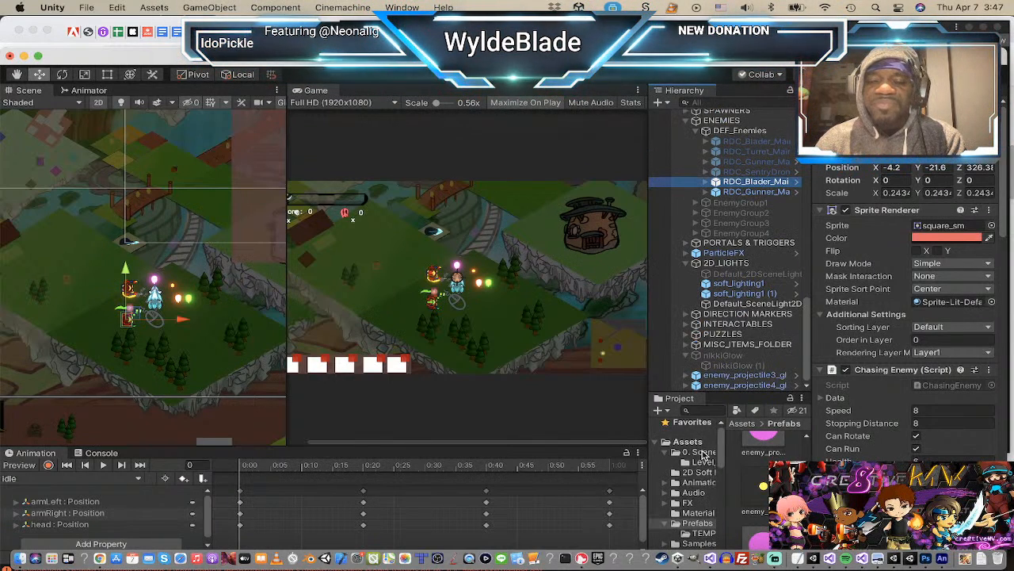
left_click_drag(745, 196, 688, 515)
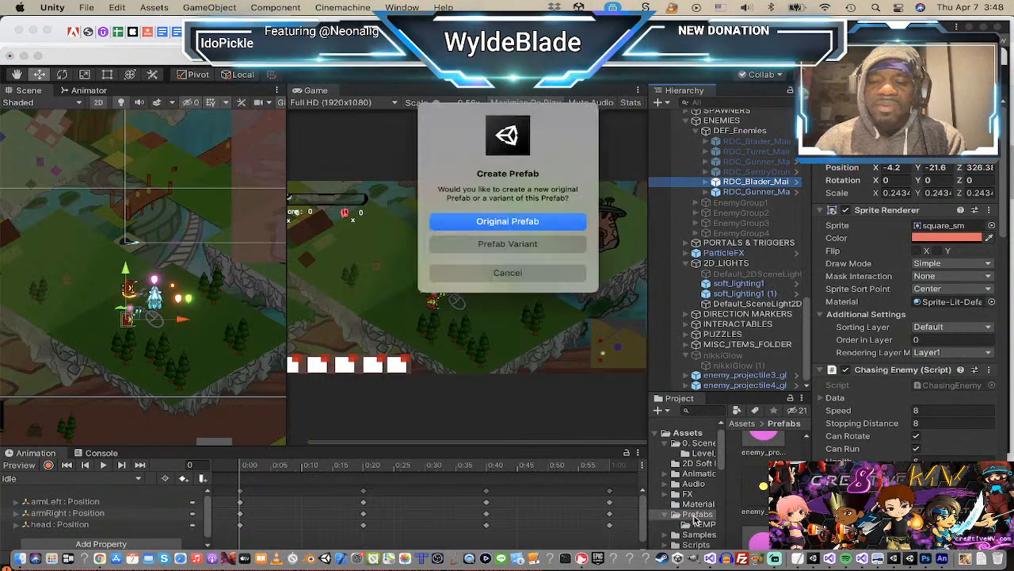
left_click(566, 222)
left_click_drag(755, 197, 688, 523)
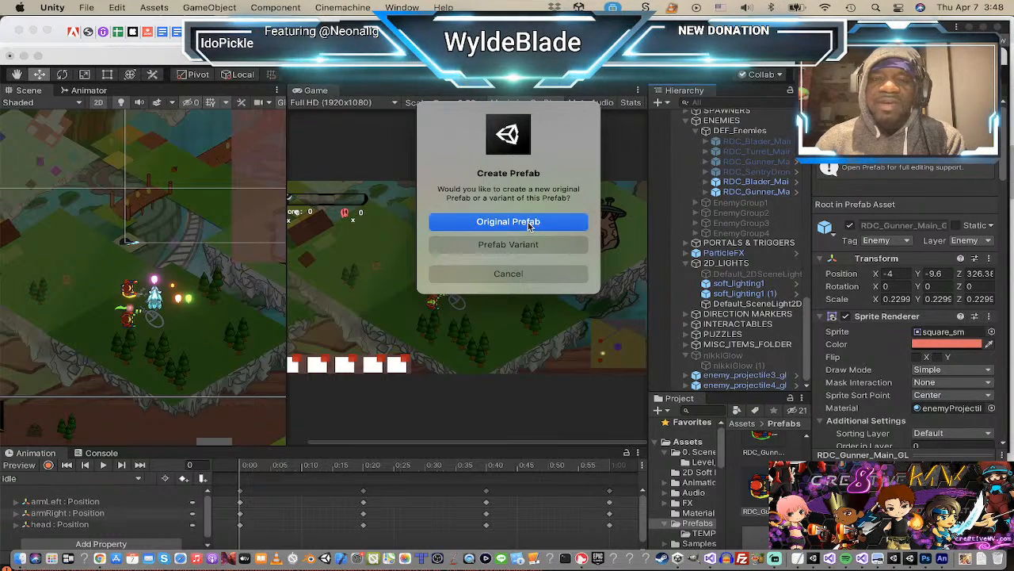
left_click(528, 222)
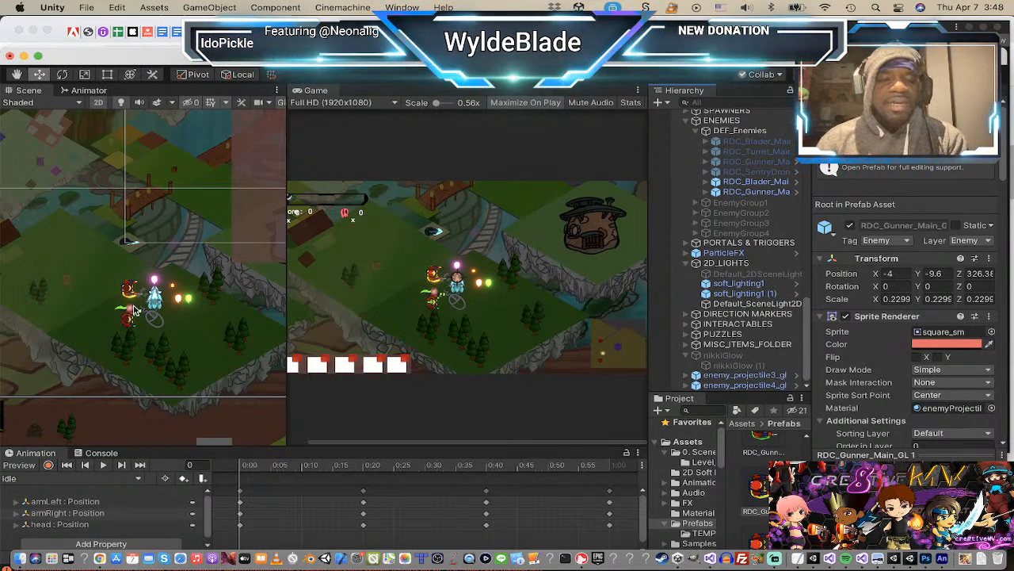
Step: Collapse the ENEMIES and 2D_LIGHTS groups in the scene hierarchy
scroll(135, 309, "up", 8)
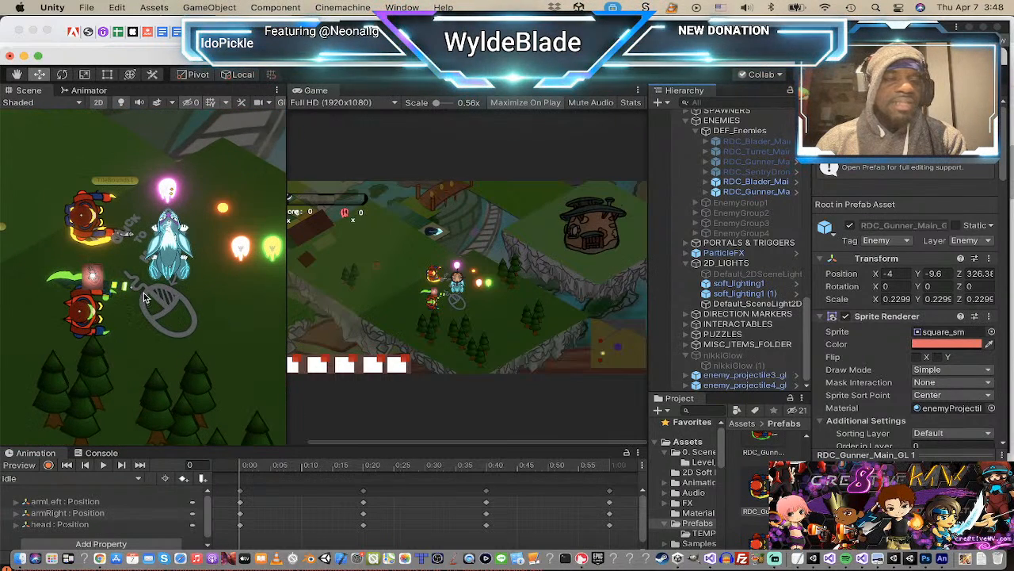
scroll(143, 297, "down", 3)
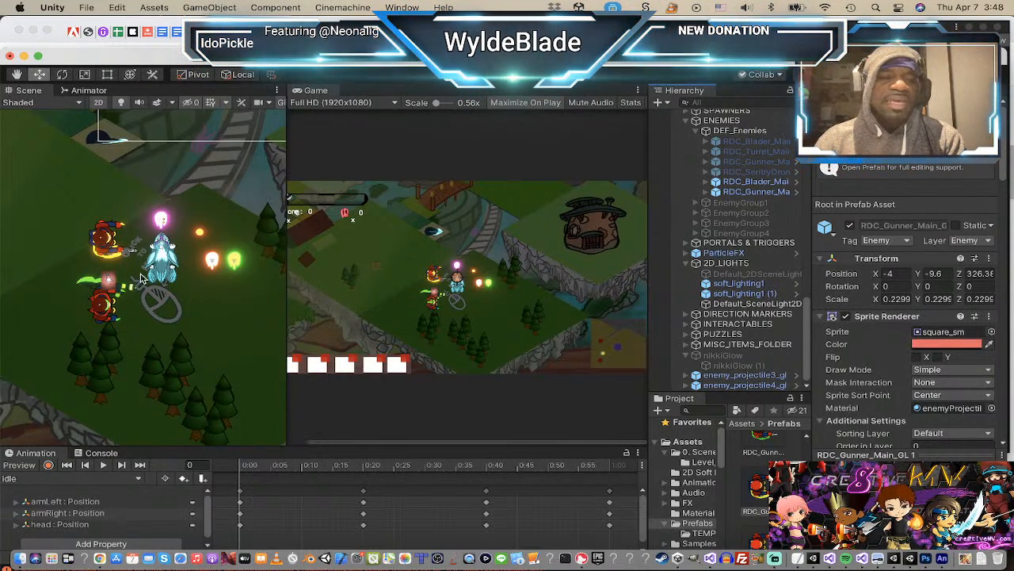
scroll(143, 287, "down", 3)
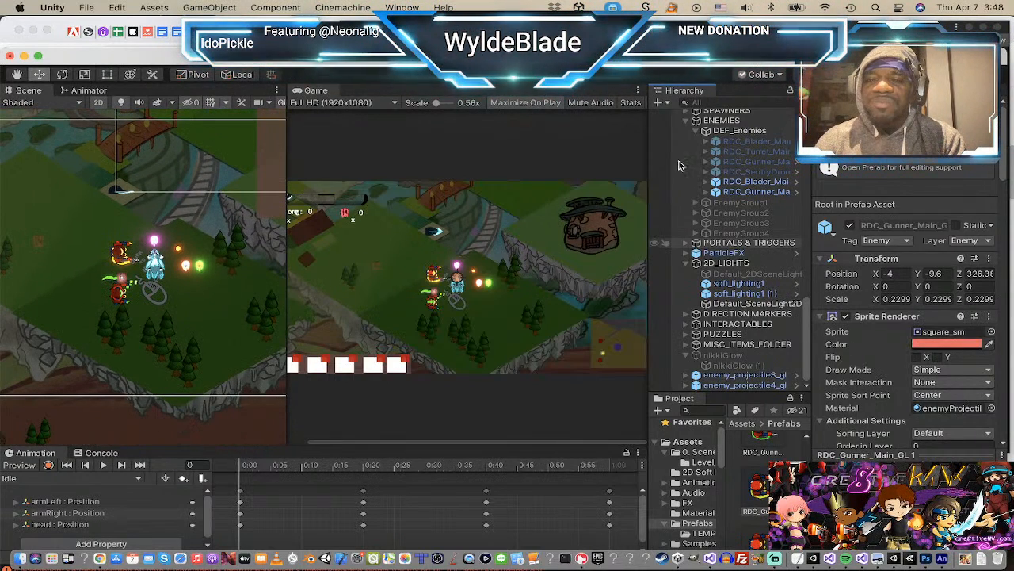
scroll(680, 157, "up", 4)
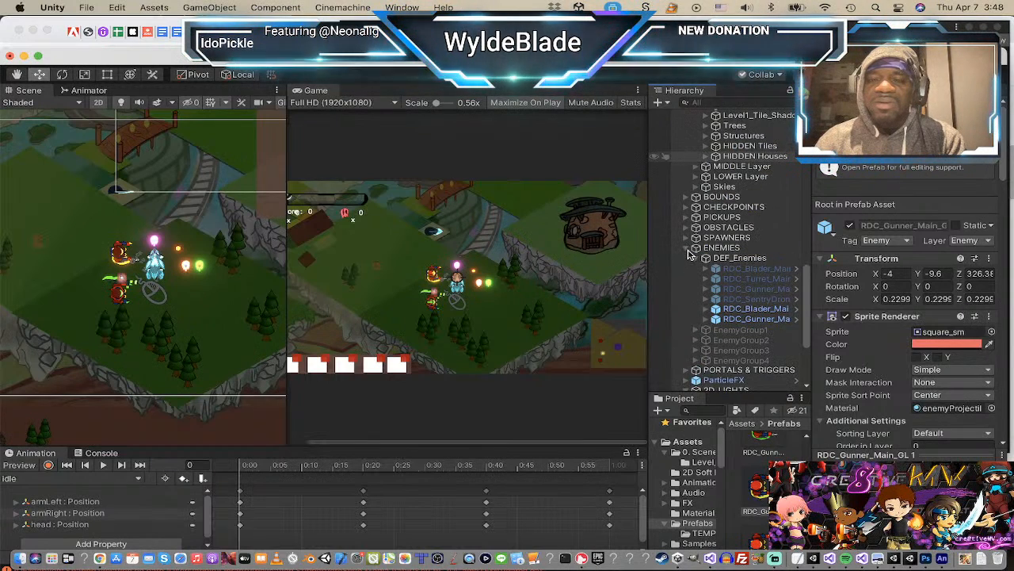
left_click(687, 249)
left_click(687, 279)
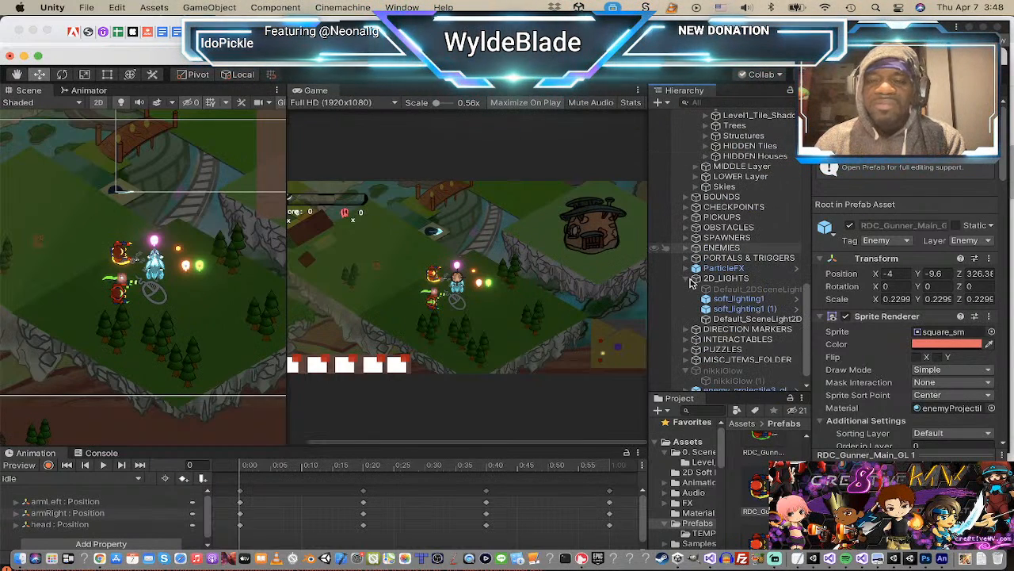
left_click(687, 279)
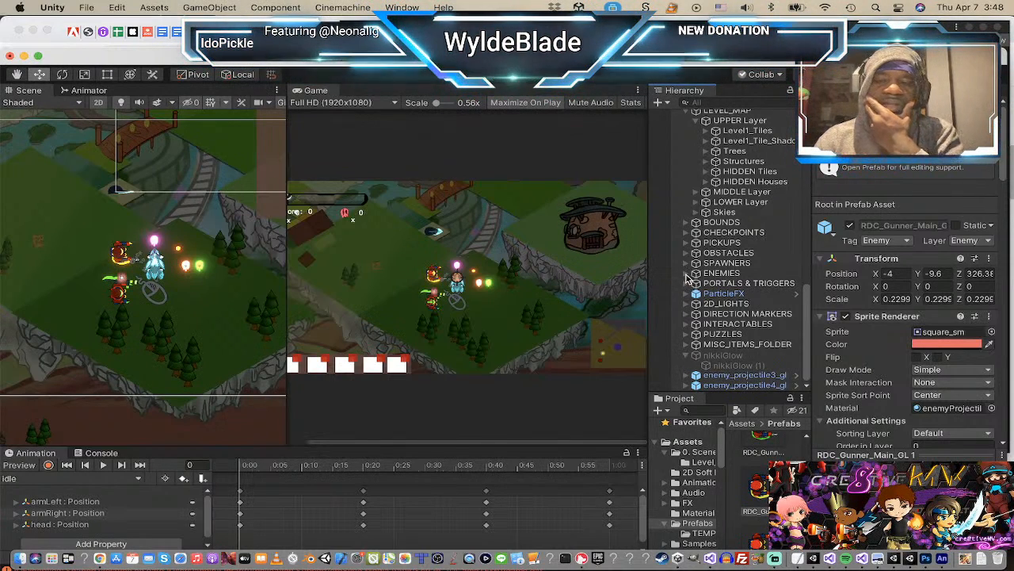
Step: Expand the ENEMIES group and activate EnemyGroup1
left_click(687, 274)
left_click(732, 296)
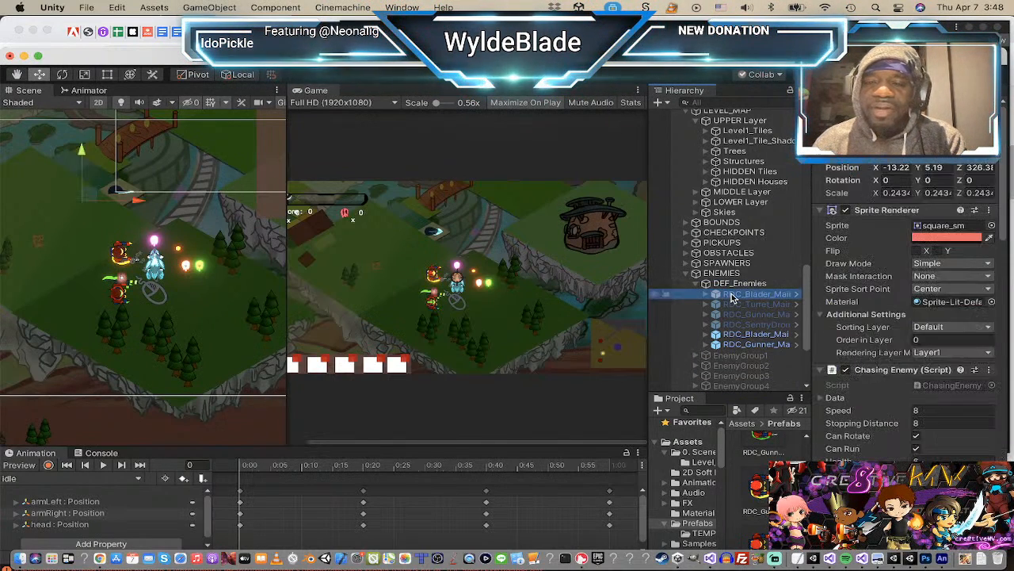
left_click(745, 336)
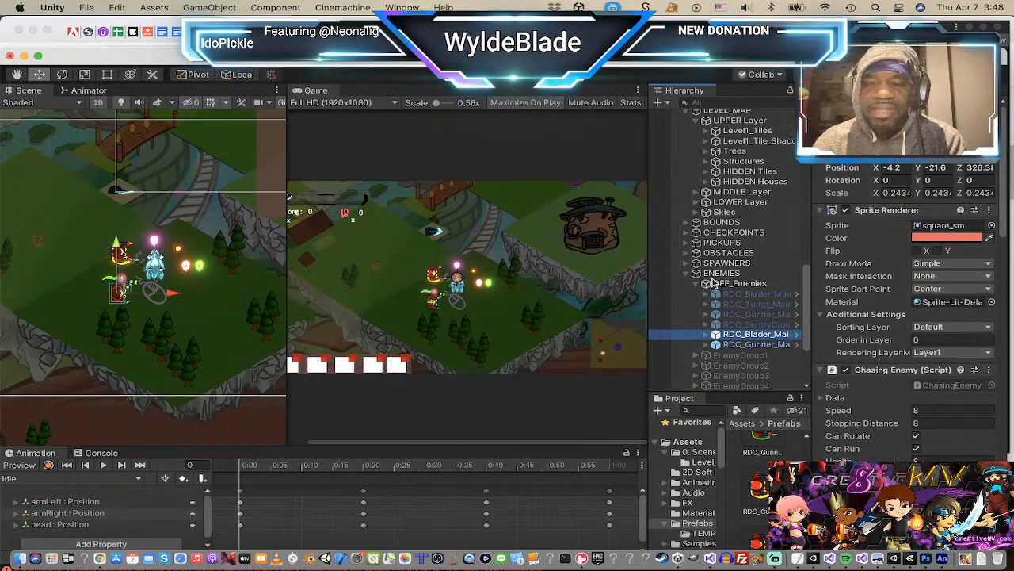
left_click(686, 274)
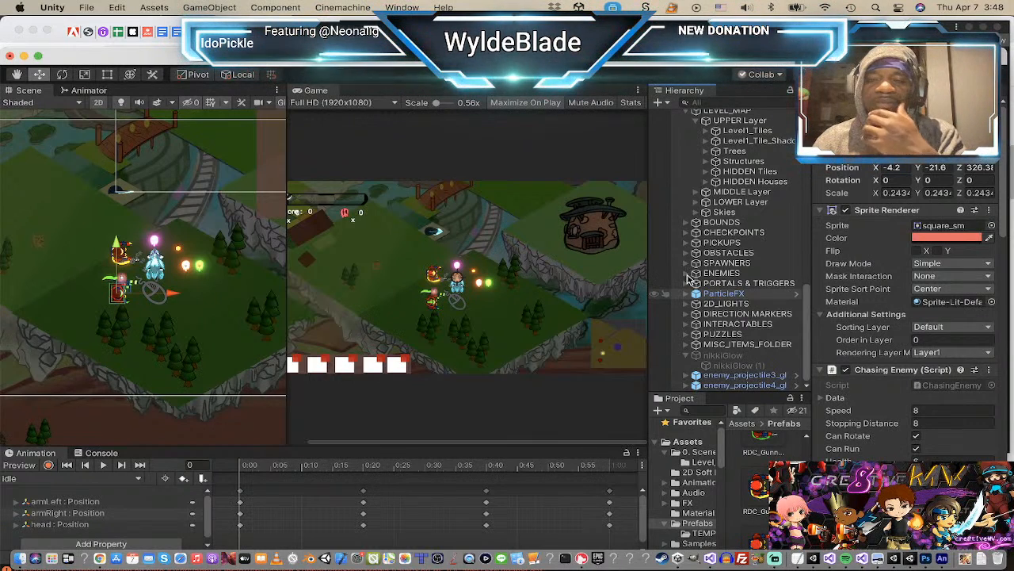
left_click(686, 273)
scroll(707, 329, "down", 1)
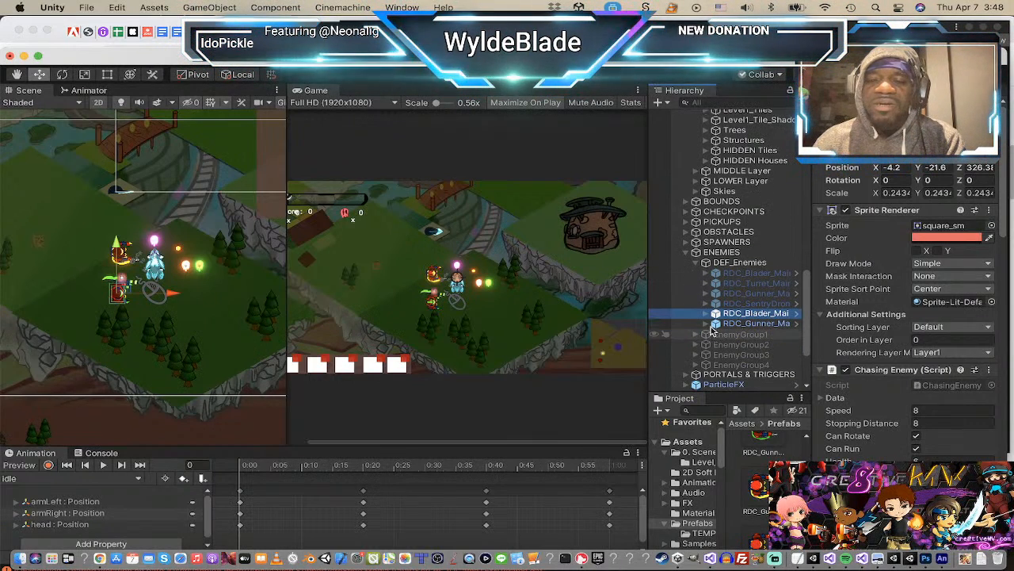
left_click(737, 334)
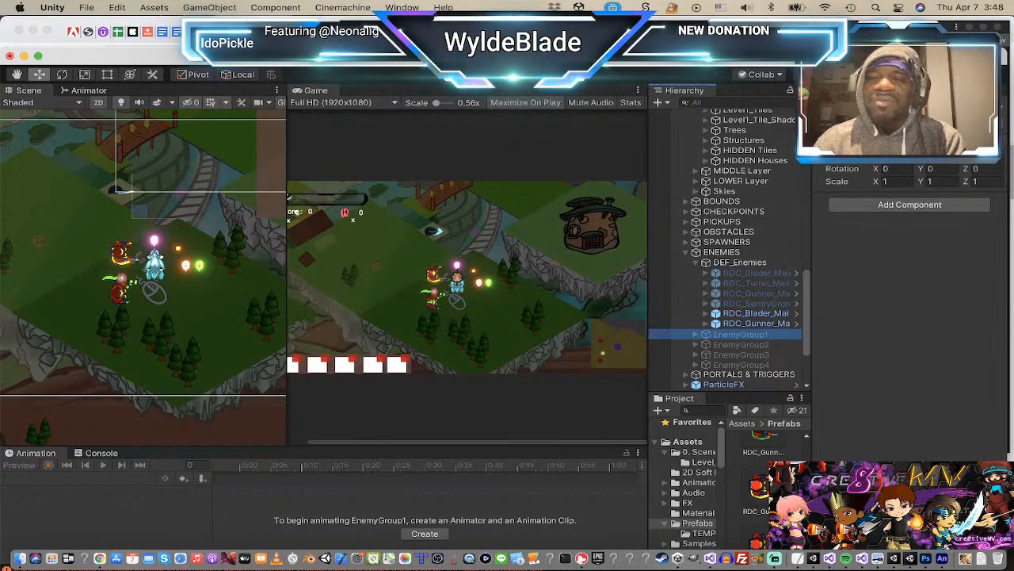
left_click(846, 108)
Step: Deactivate the UI canvas object so that it no longer covers the level in the scene and game views
scroll(178, 269, "down", 4)
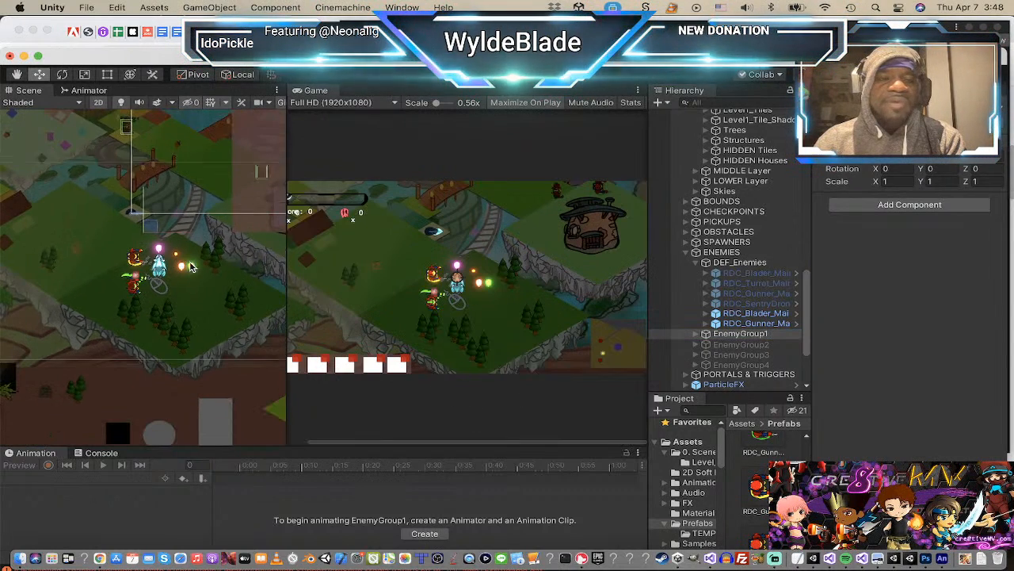
middle_click_drag(188, 261, 161, 311)
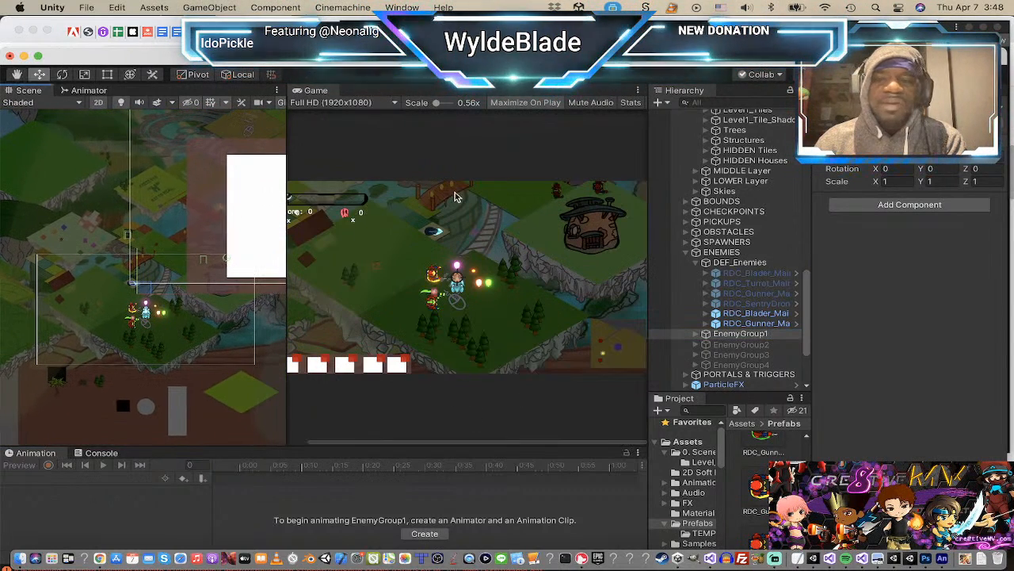
scroll(747, 174, "up", 10)
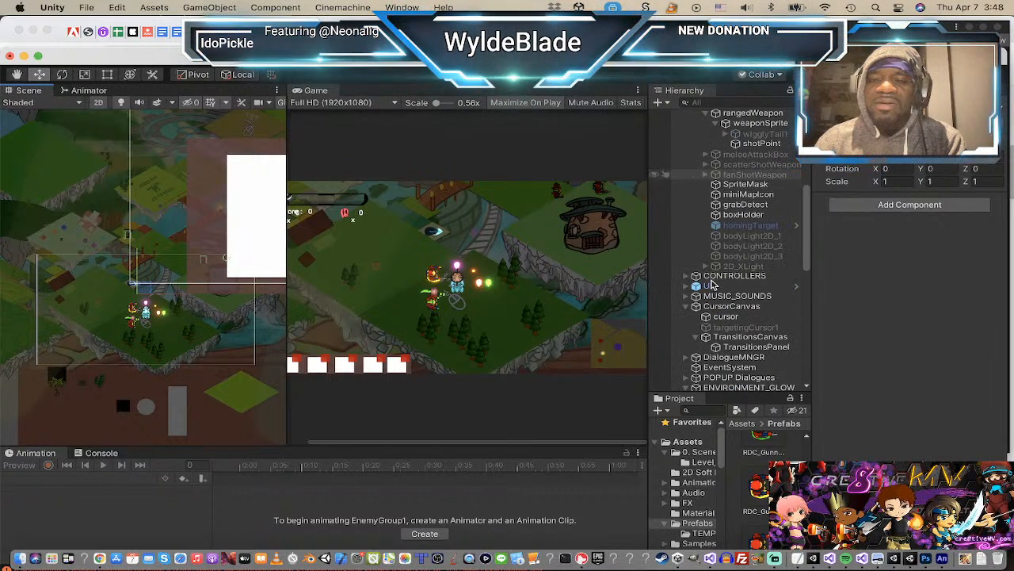
left_click(709, 285)
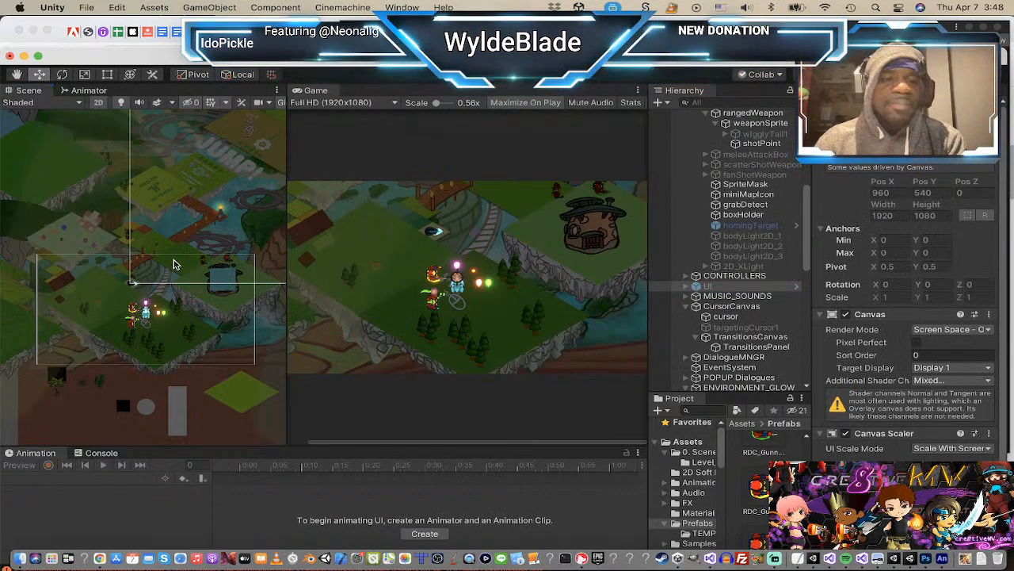
scroll(176, 265, "up", 5)
middle_click_drag(210, 259, 175, 261)
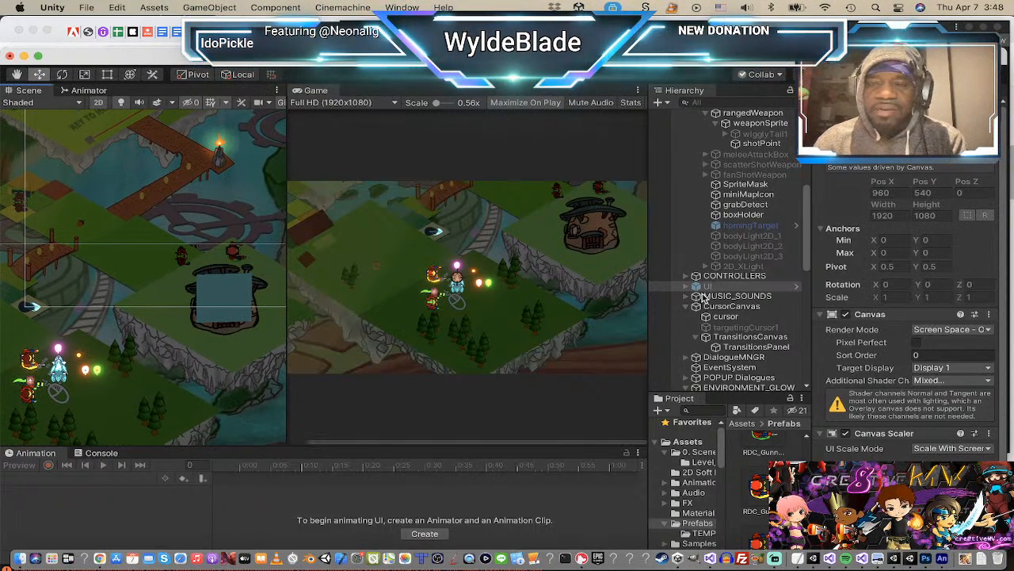
Step: Look through the hierarchy from the UI object down to the enemy groups and examine the enemies around the house
scroll(737, 349, "down", 5)
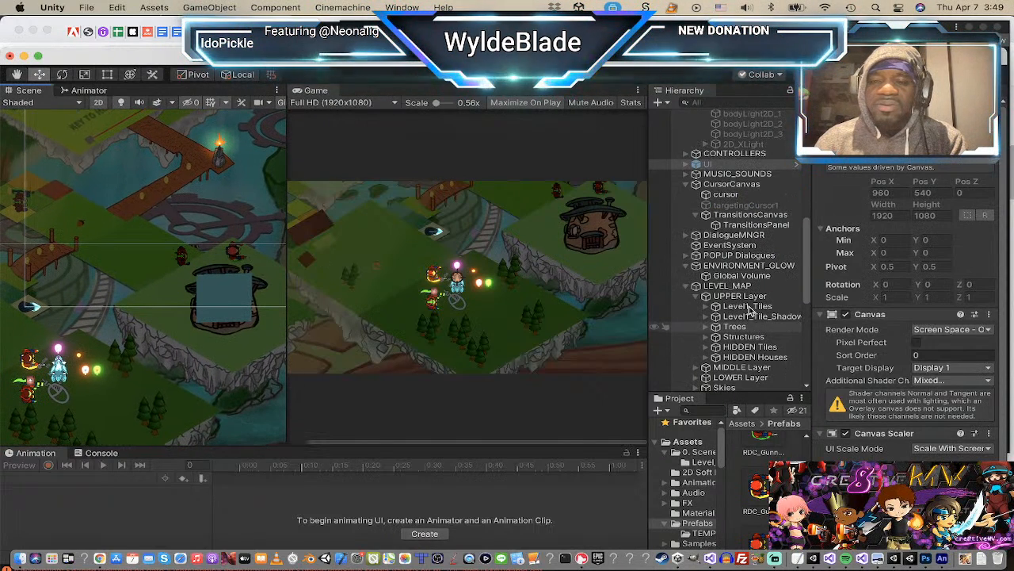
scroll(745, 311, "down", 2)
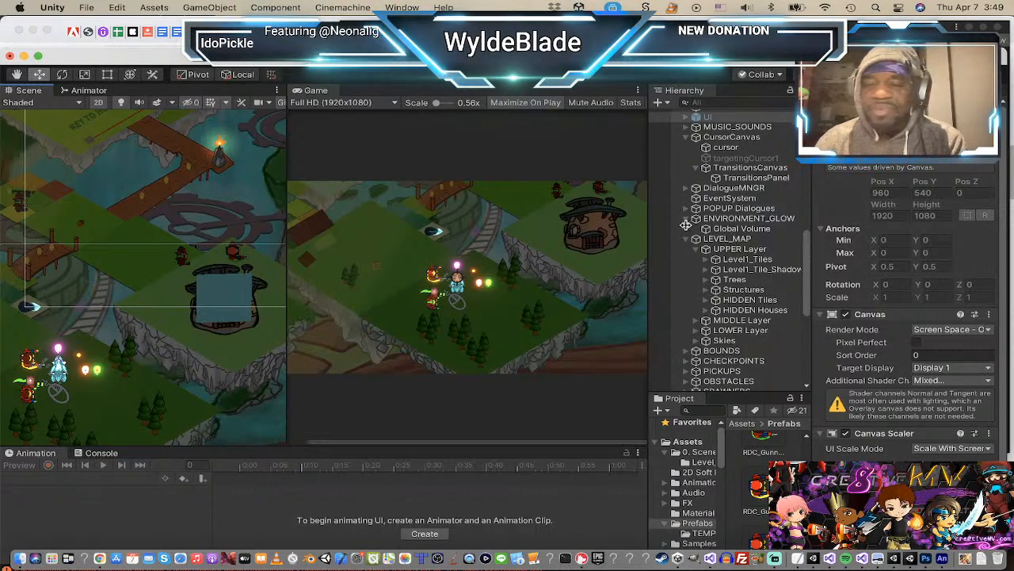
scroll(792, 301, "up", 3)
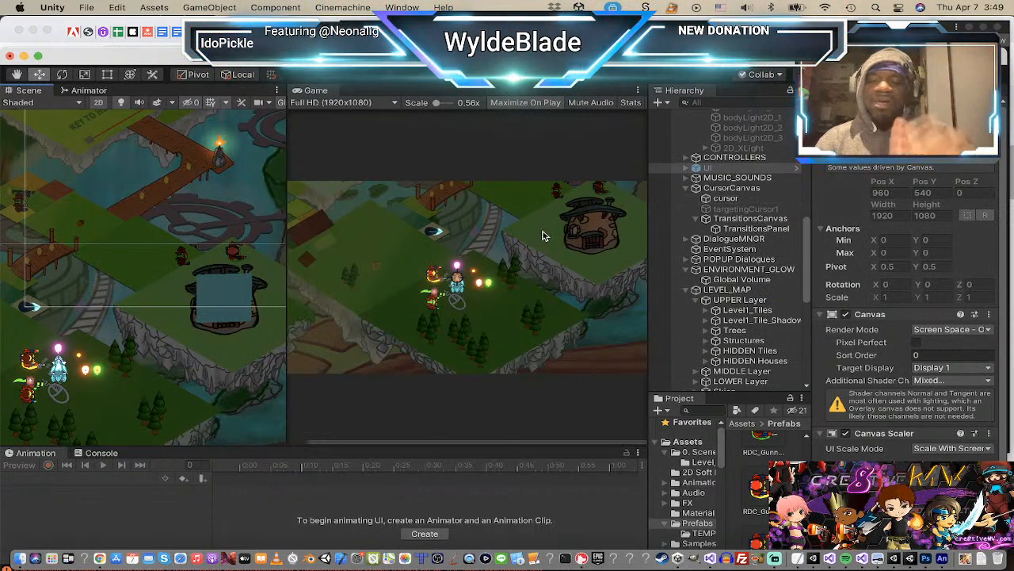
scroll(759, 225, "down", 10)
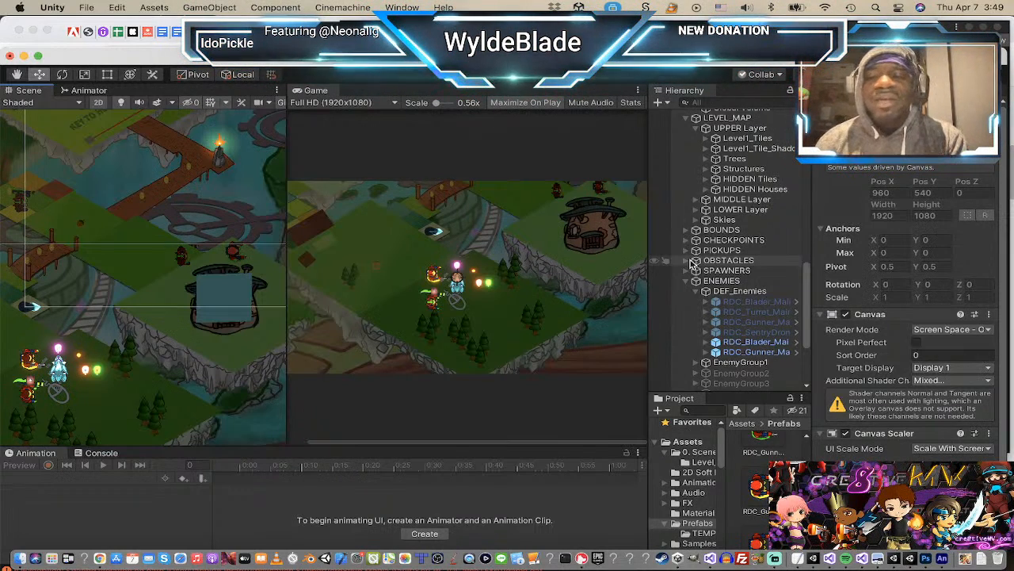
scroll(182, 285, "up", 3)
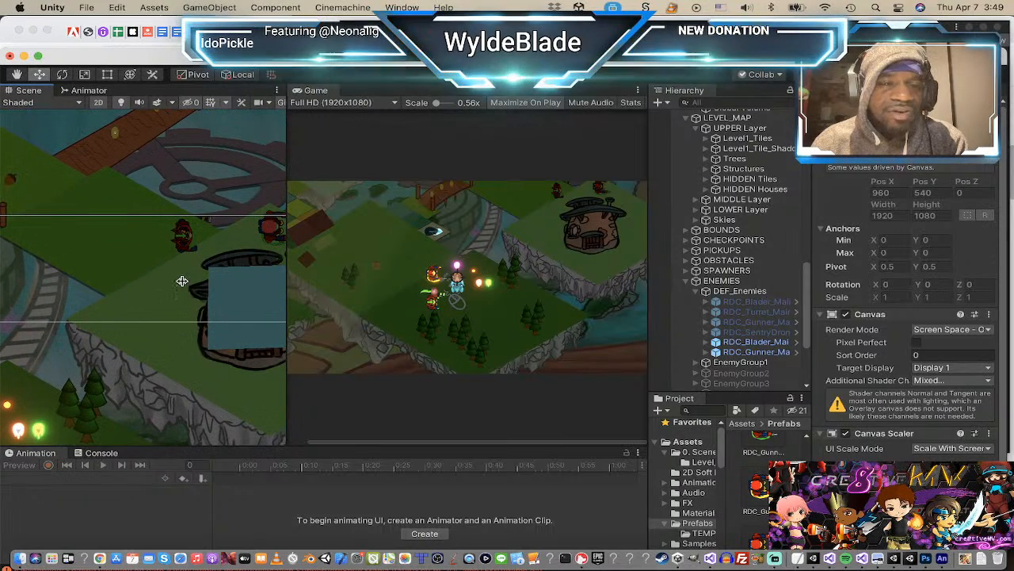
scroll(182, 285, "down", 4)
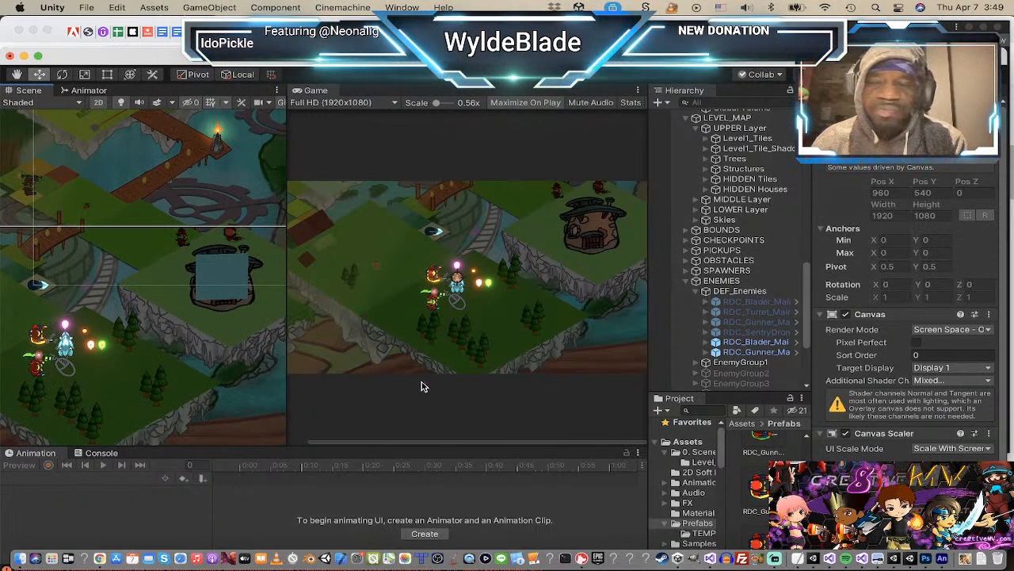
scroll(785, 271, "down", 1)
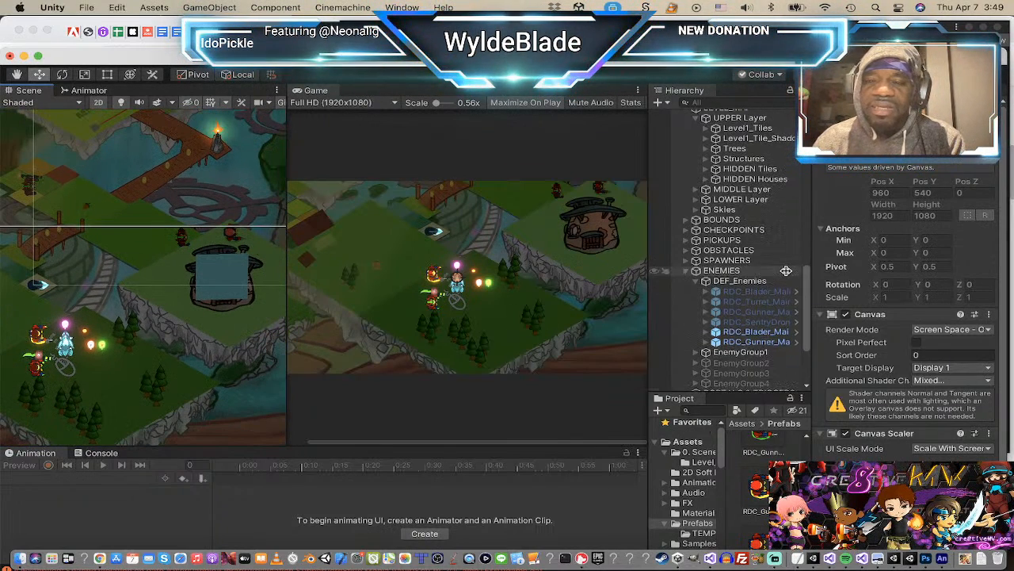
Step: Duplicate the active RDC_Gunner from DEF_Enemies, move the copy into EnemyGroup1 and place it above the house at about X 58.7, Y 26.9
scroll(785, 270, "down", 2)
left_click(697, 330)
scroll(708, 309, "down", 2)
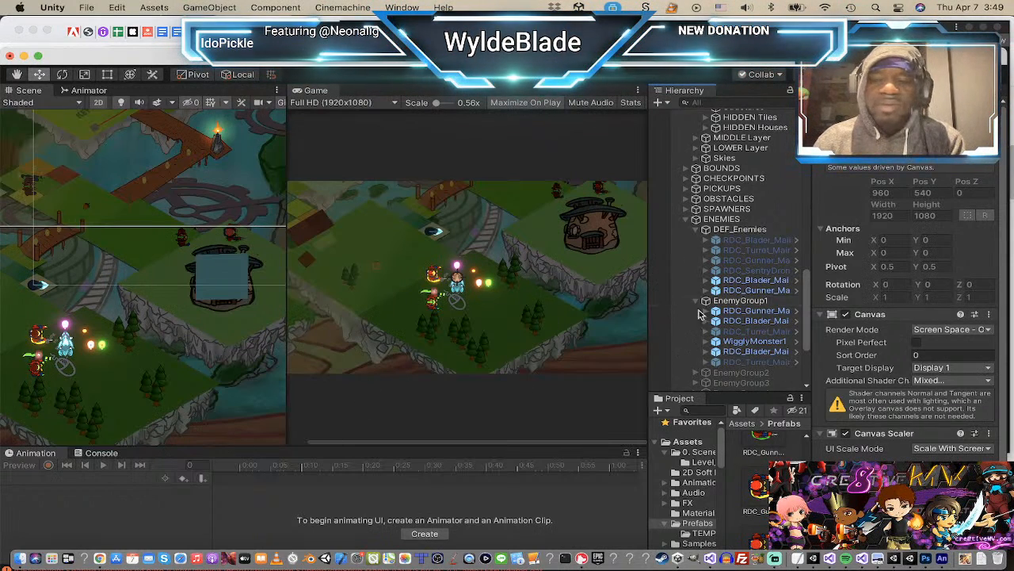
left_click(753, 290)
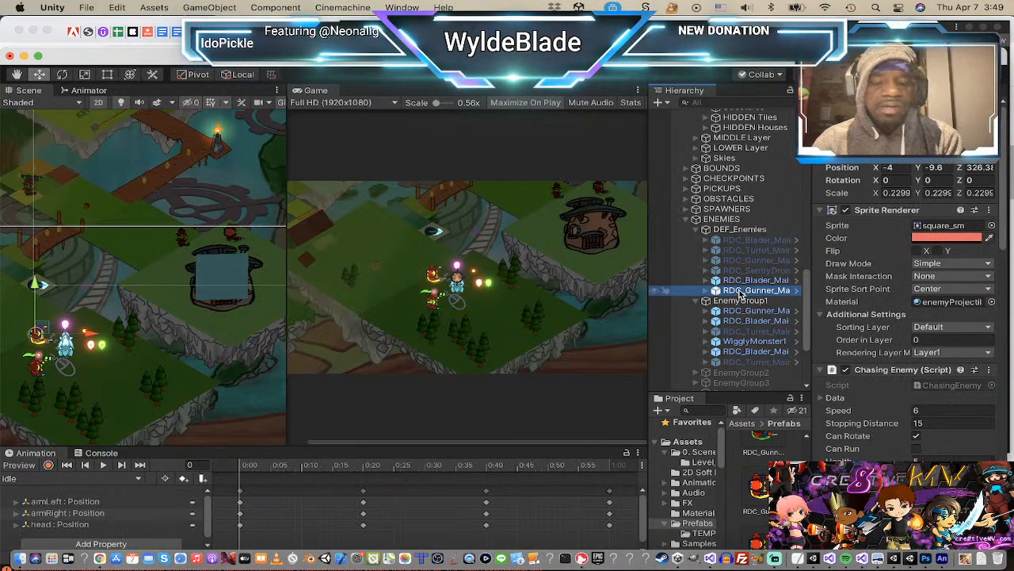
key("super+d")
left_click_drag(741, 300, 732, 313)
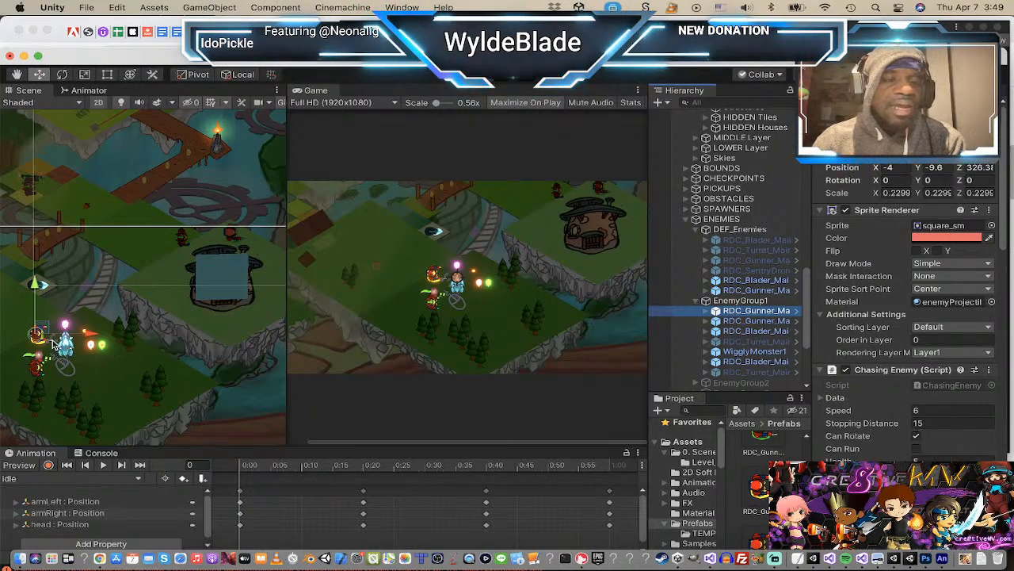
left_click_drag(43, 333, 239, 230)
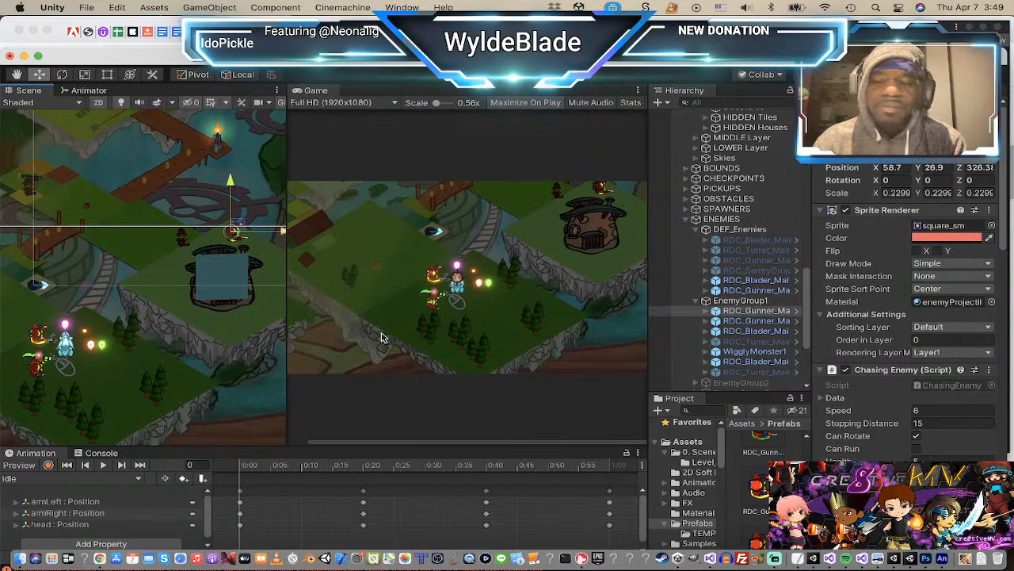
Step: Delete the old RDC_Gunner with stopping distance 5 from EnemyGroup1 and select its replacement
left_click(766, 321)
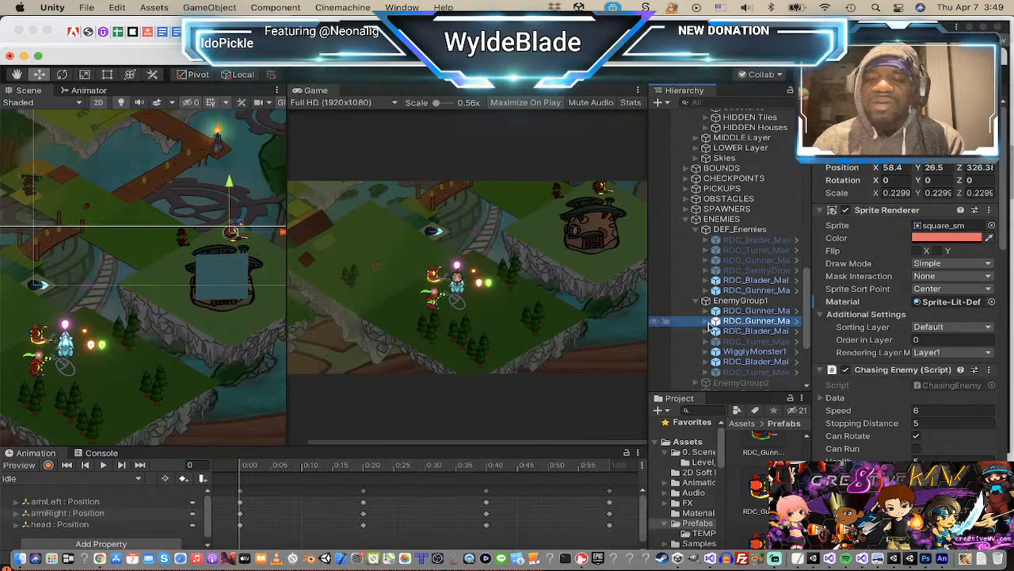
right_click(716, 322)
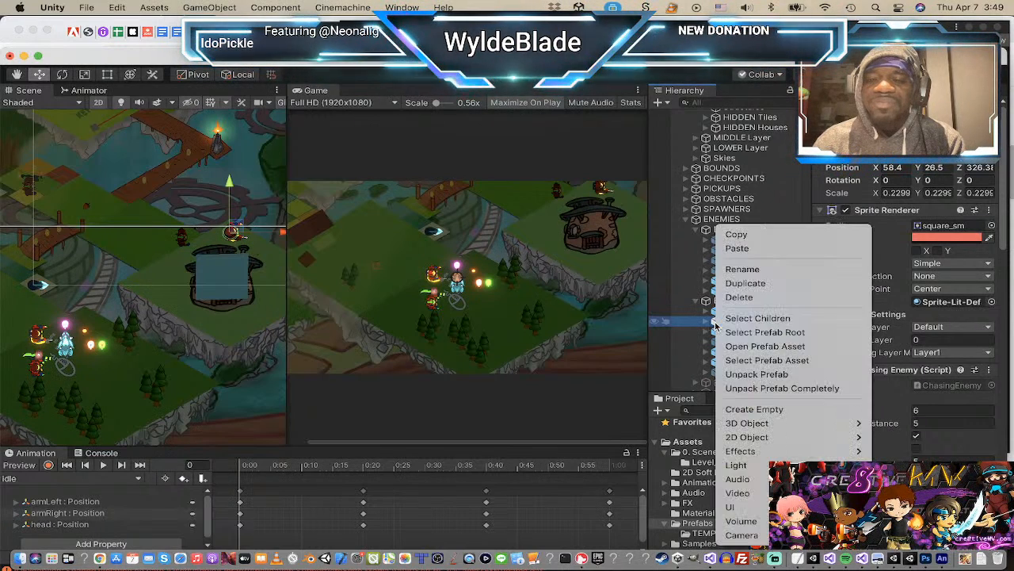
left_click(774, 298)
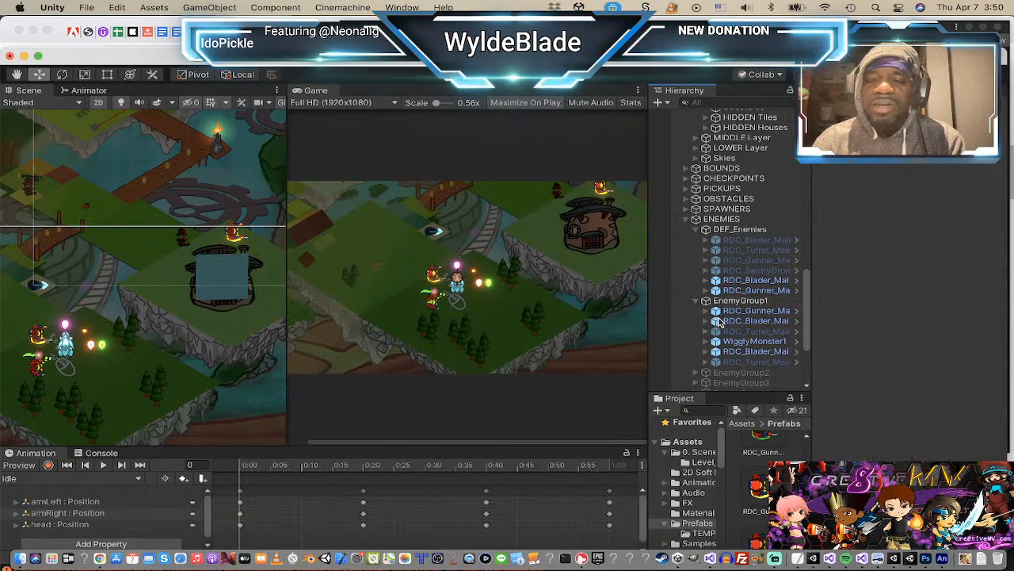
left_click(718, 312)
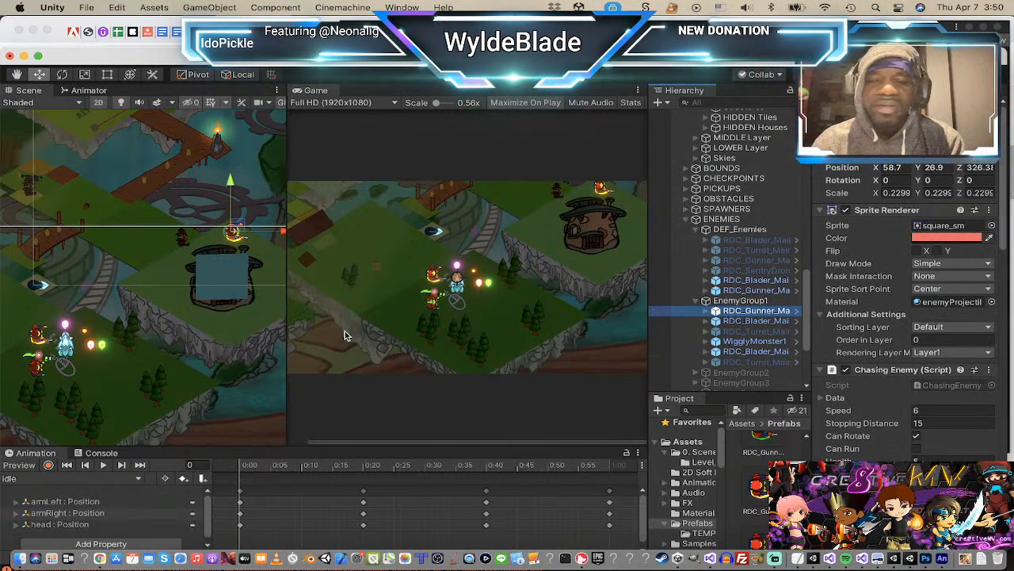
Step: Duplicate the active RDC_Blader from DEF_Enemies into EnemyGroup1 and place it beside the house at about X 42.9, Y 24.1
left_click(785, 321)
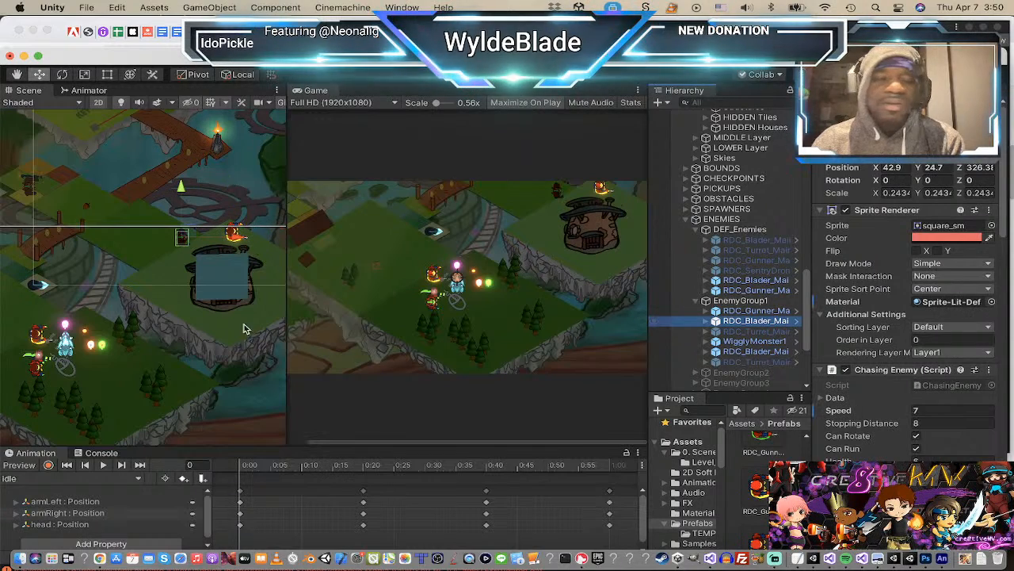
left_click(736, 291)
left_click(748, 281)
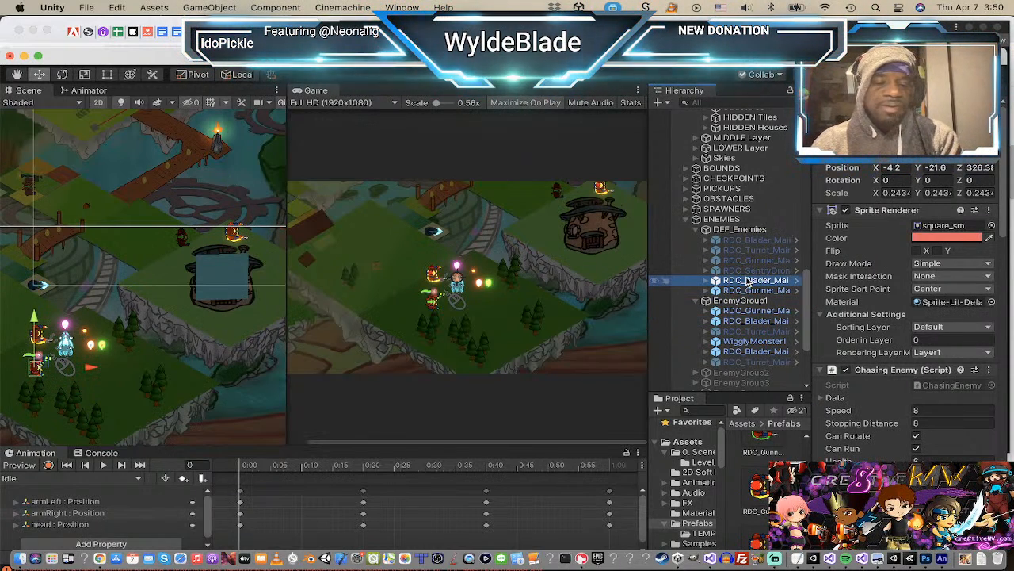
key("super+d")
left_click_drag(729, 303, 725, 316)
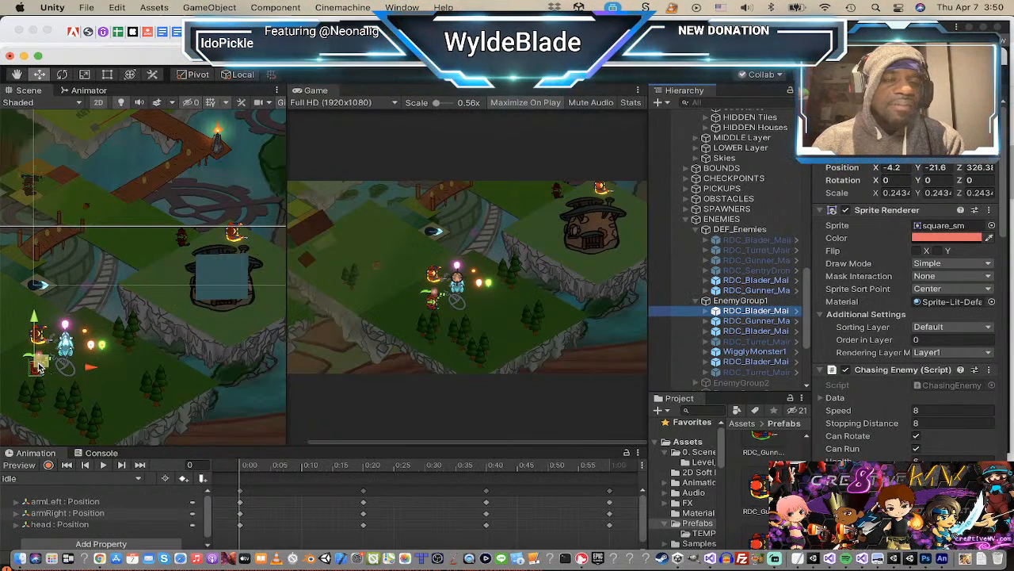
left_click_drag(39, 366, 185, 239)
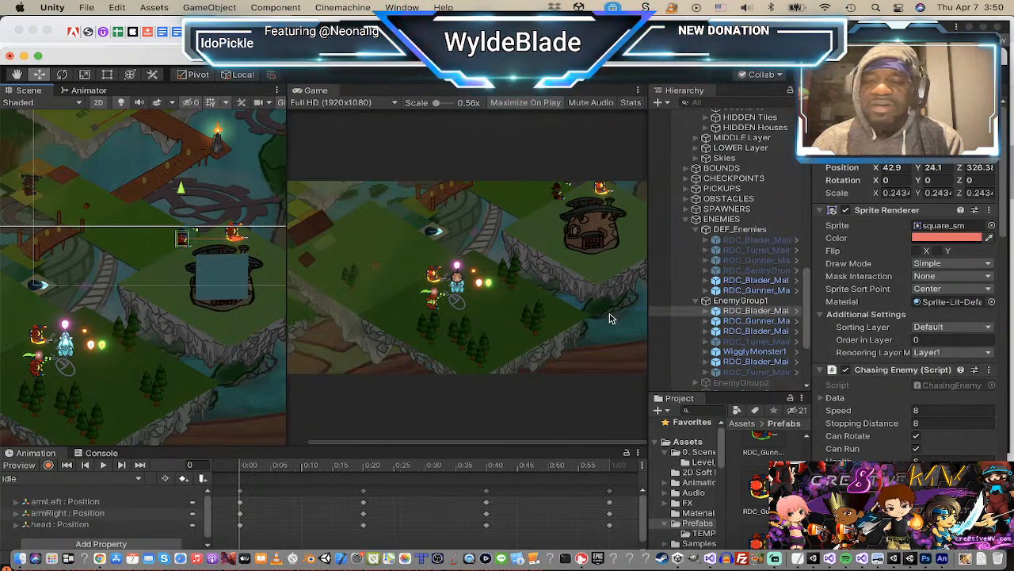
Step: Delete the old RDC_Blader with speed 7 beside the house from EnemyGroup1
left_click(756, 331)
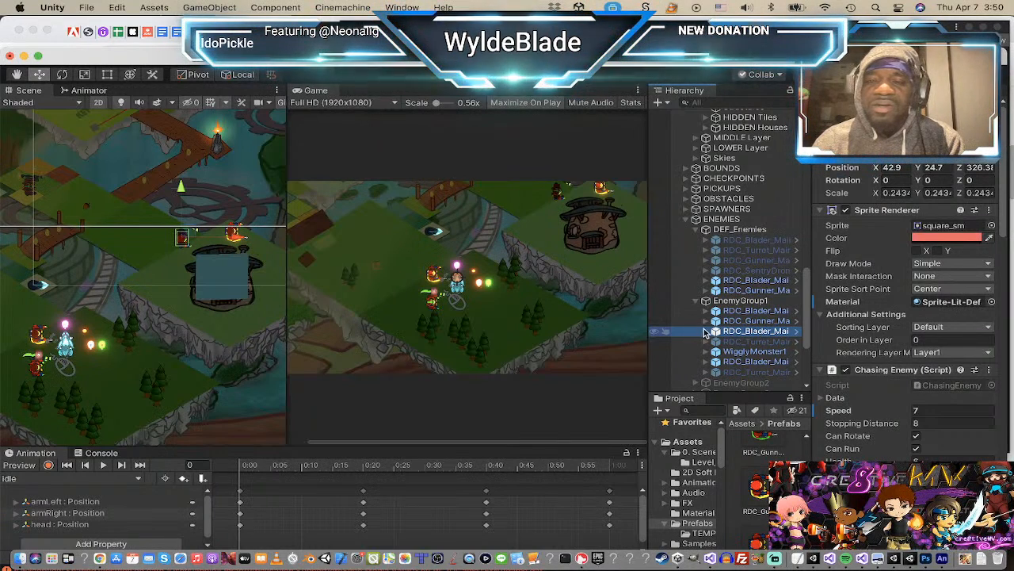
right_click(715, 333)
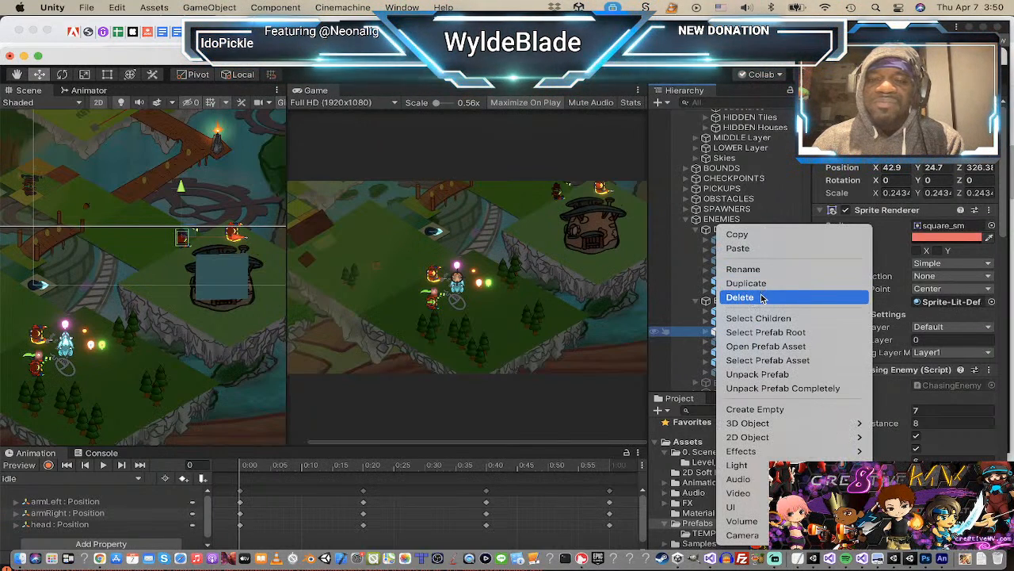
left_click(574, 349)
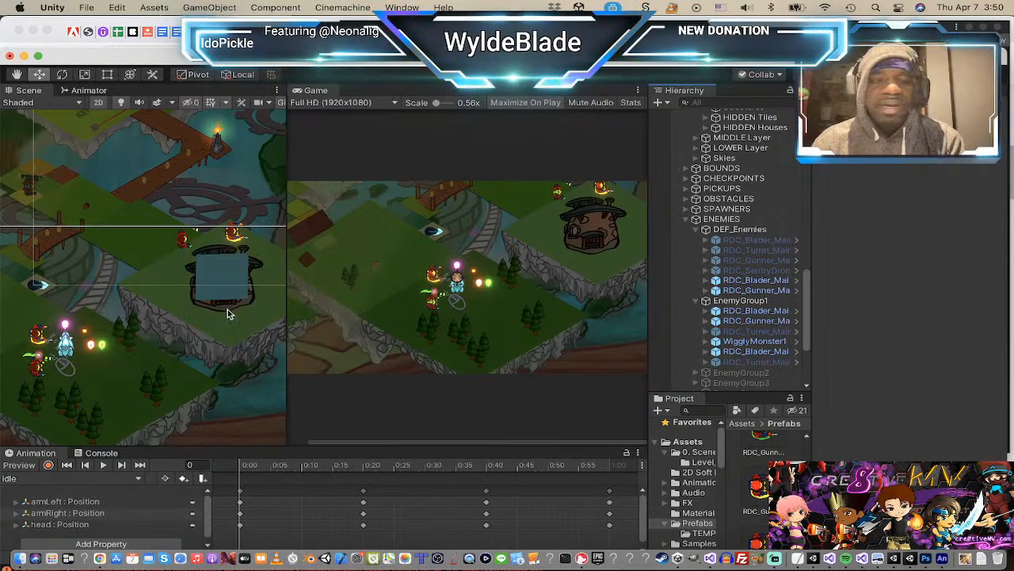
Step: Duplicate the new RDC_Blader in EnemyGroup1, place the copy over the old Blader near the small wooden bridge, and delete the old one
scroll(116, 263, "down", 3)
middle_click_drag(27, 195, 92, 211)
scroll(104, 225, "up", 5)
scroll(104, 217, "down", 2)
scroll(105, 215, "down", 2)
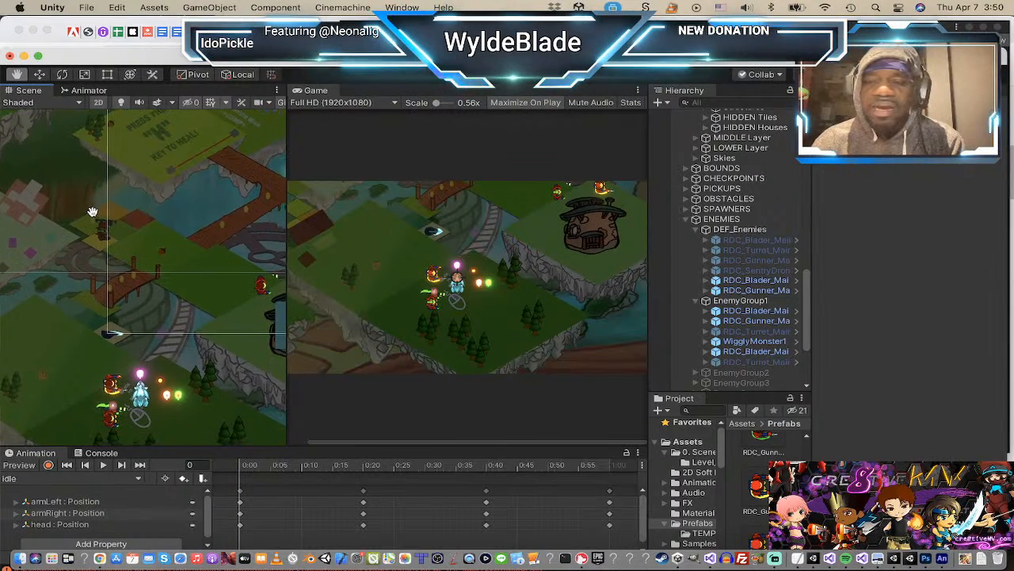
left_click(754, 312)
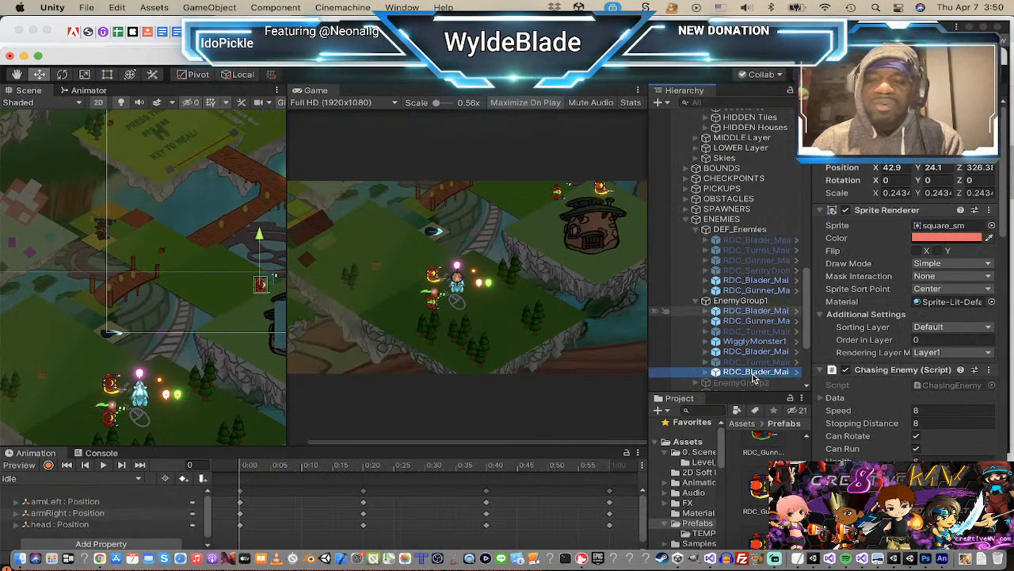
key("ctrl+d")
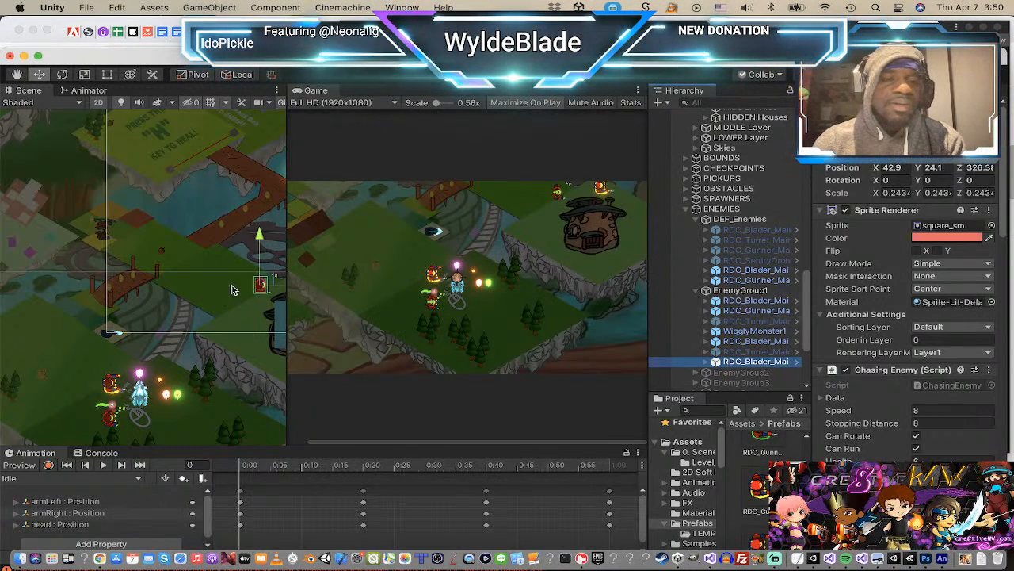
left_click_drag(271, 278, 111, 228)
right_click(721, 342)
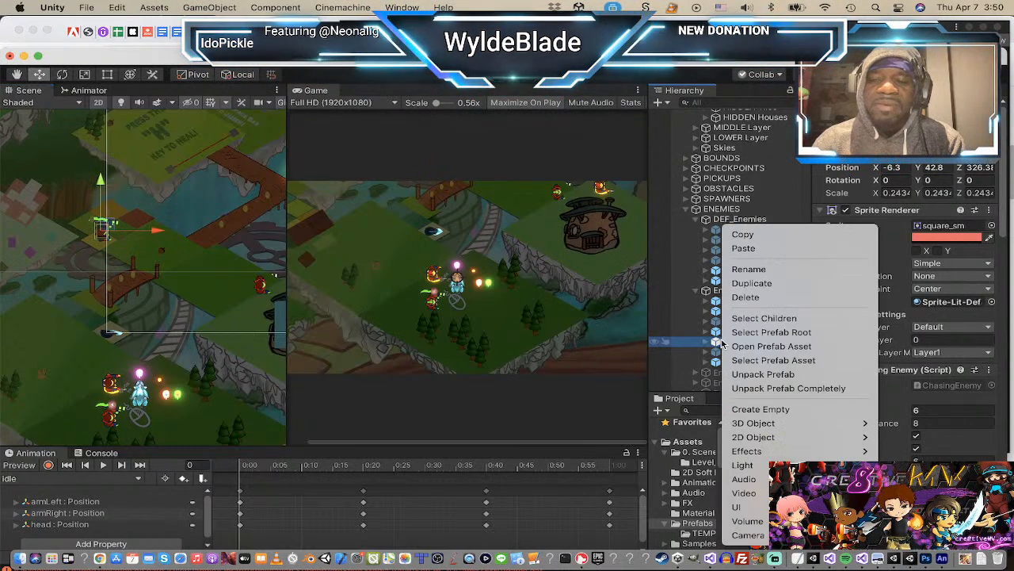
left_click(784, 299)
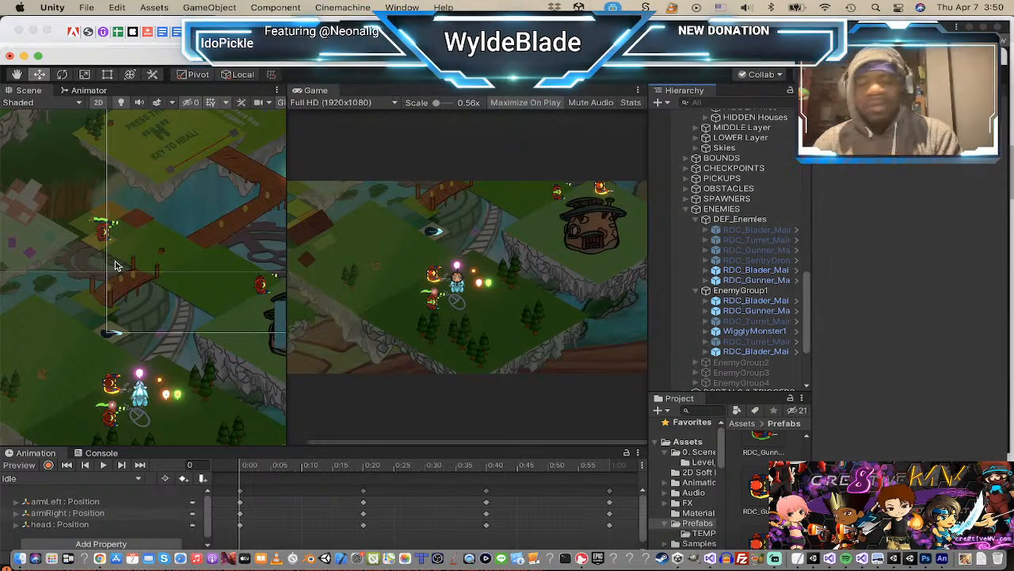
Step: Deactivate the two active enemies in DEF_Enemies, RDC_Blader and RDC_Gunner, and collapse the DEF_Enemies group
left_click(743, 270)
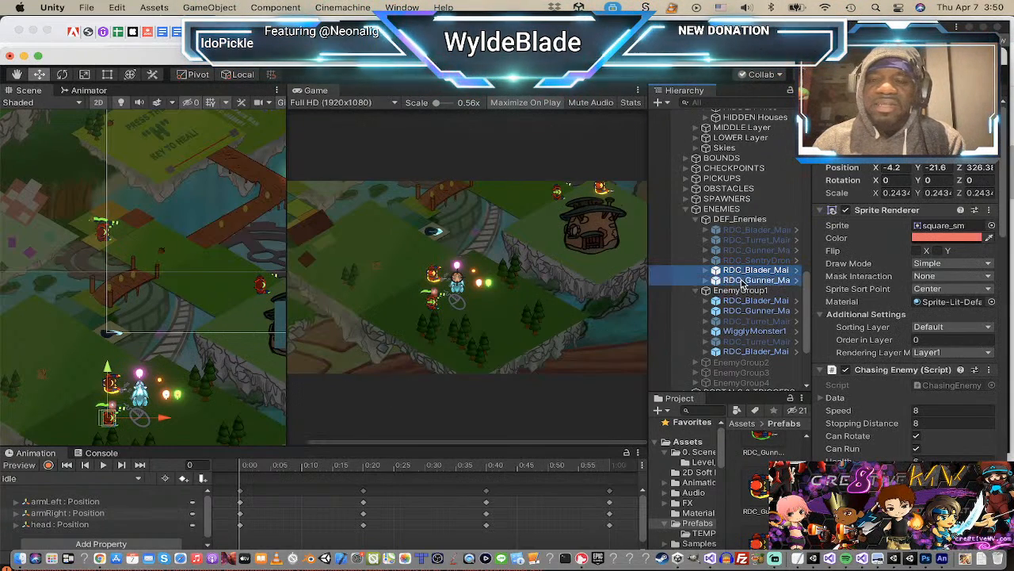
left_click(737, 279, "shift")
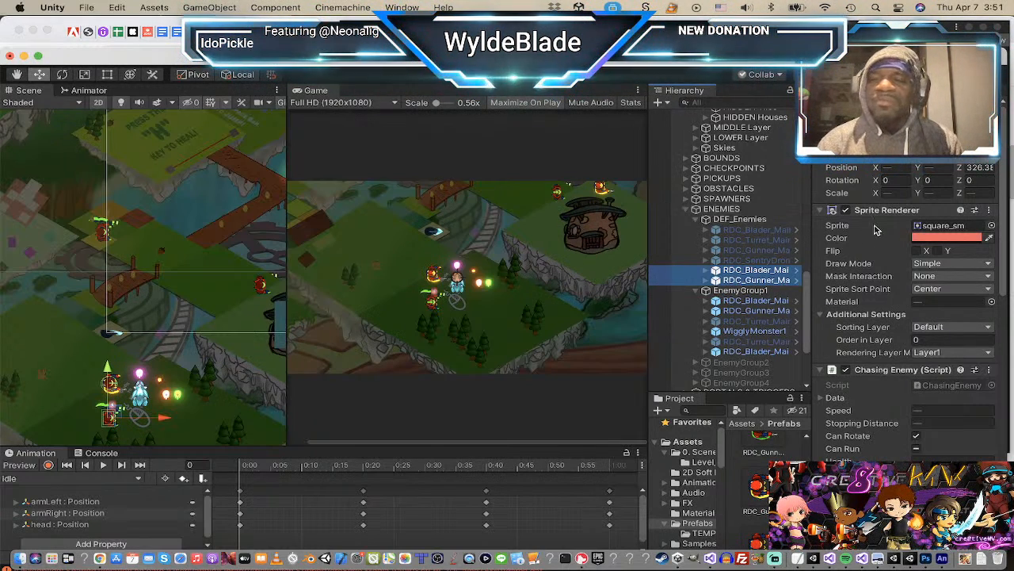
left_click(845, 108)
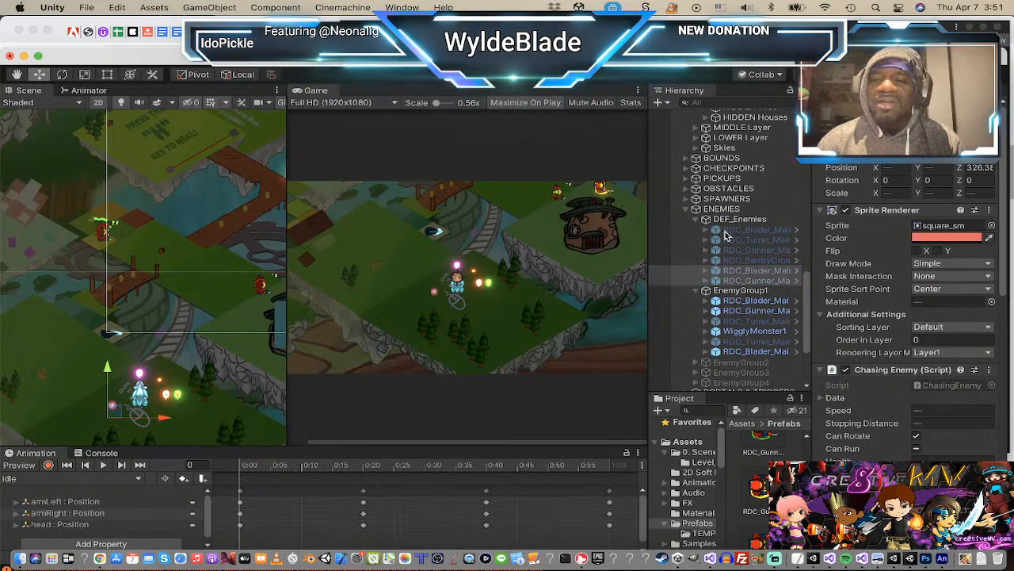
left_click(698, 219)
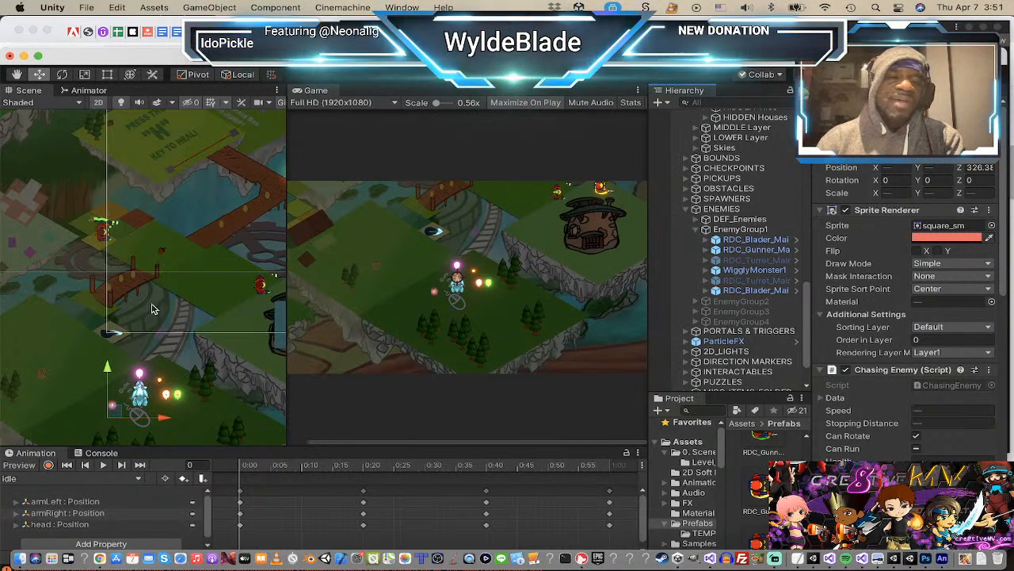
Step: Playtest the level, moving the player around the lower grass platforms to draw and observe the Bladers' and Gunner's shots
scroll(158, 300, "down", 2)
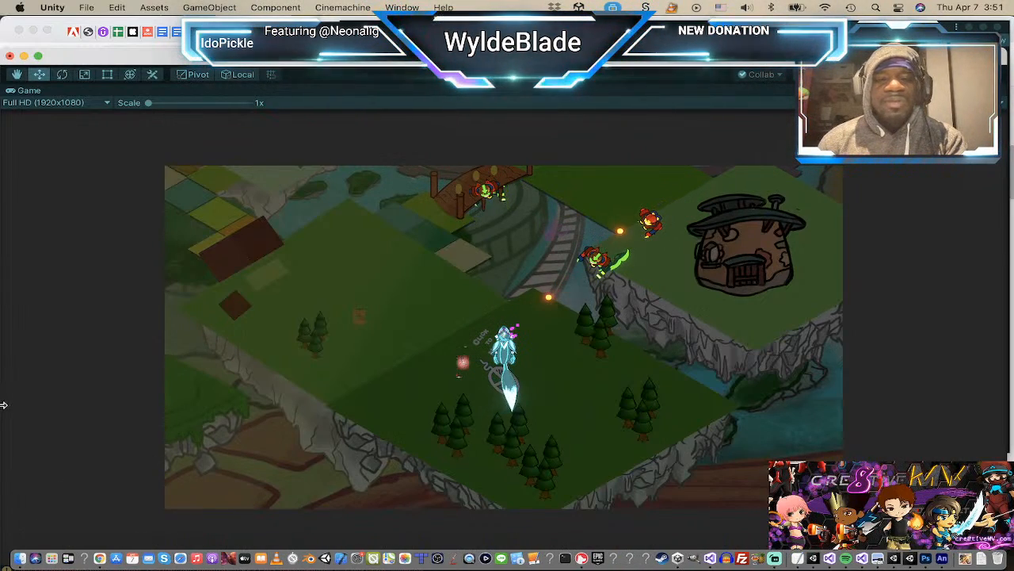
left_click(279, 365)
left_click(334, 270)
left_click(495, 285)
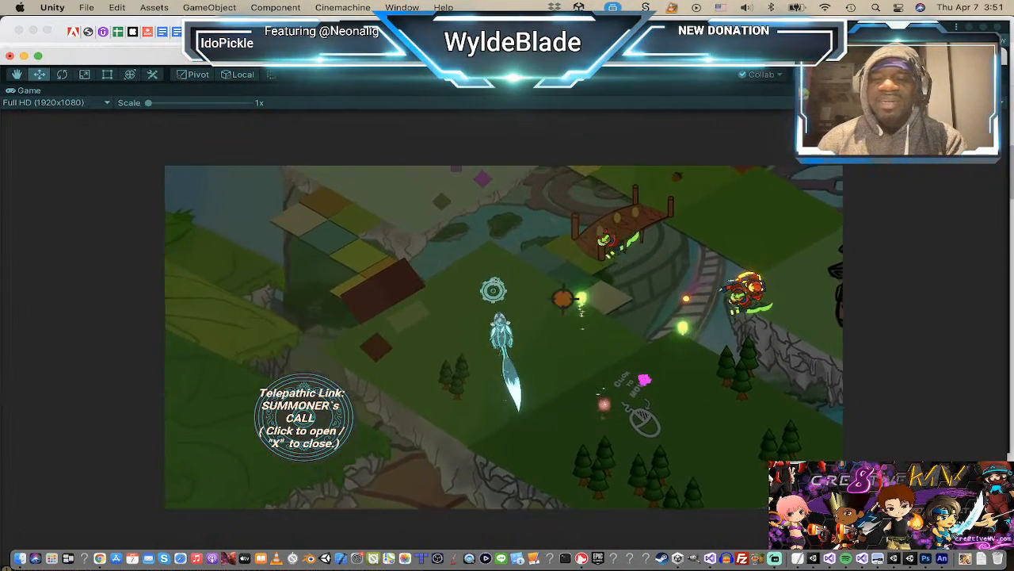
left_click(553, 307)
left_click(522, 390)
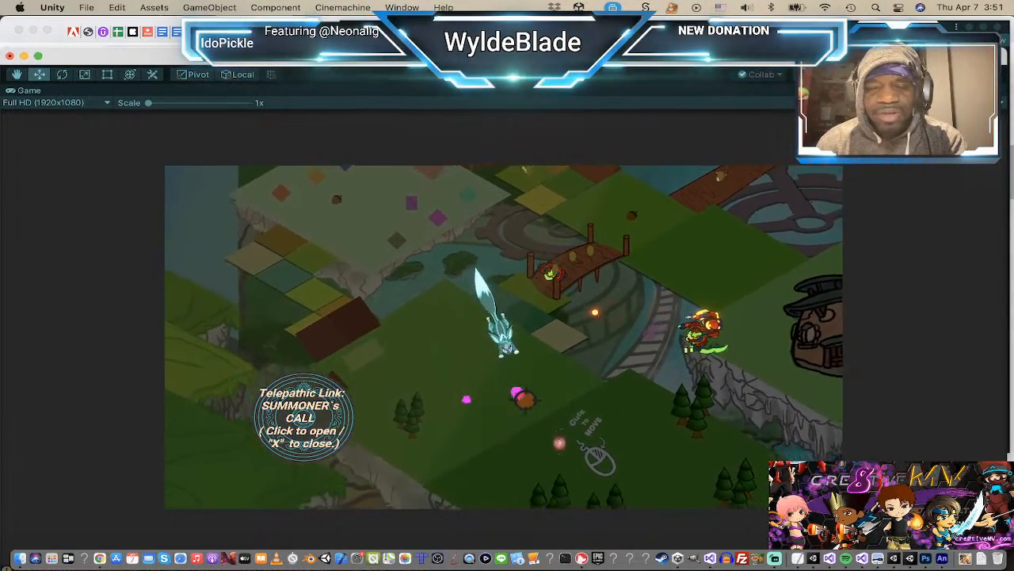
left_click(622, 374)
left_click(520, 412)
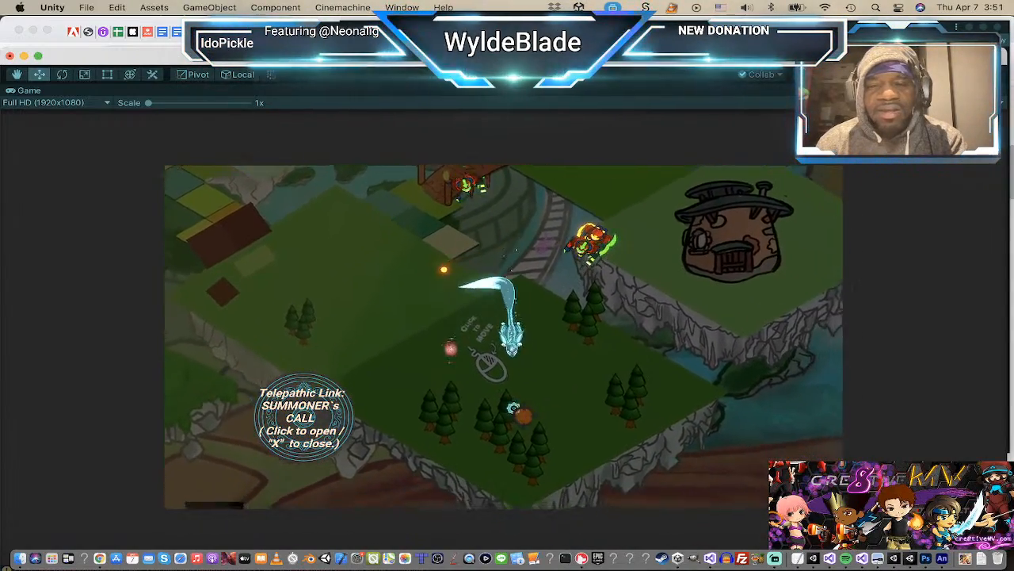
left_click(361, 294)
left_click(371, 287)
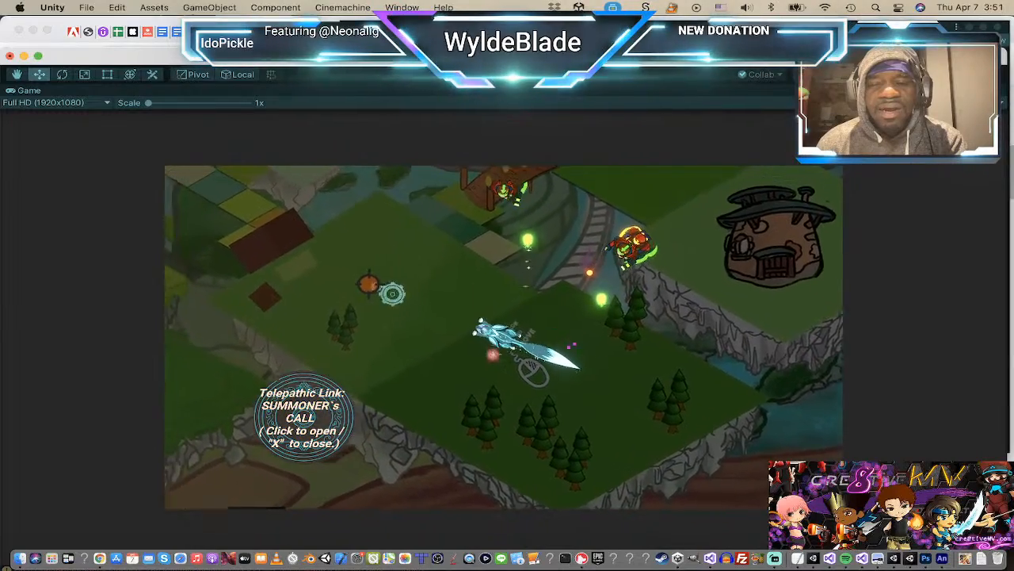
left_click(562, 326)
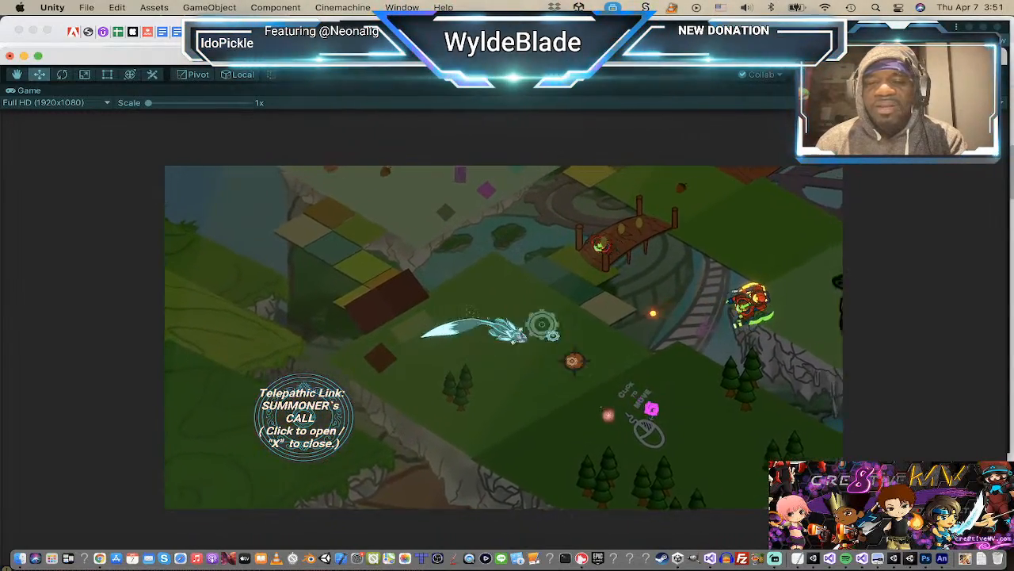
left_click(575, 372)
left_click(342, 338)
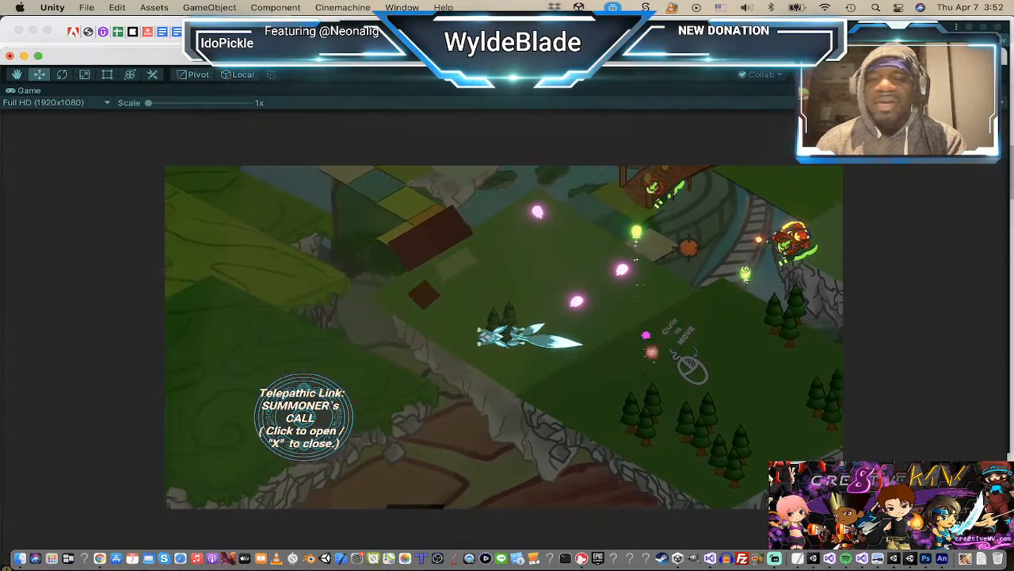
Step: Fight the Bladers and the Gunner near the bridge and house while moving the player, and stop the playtest
left_click(737, 257)
left_click(711, 337)
left_click(708, 339)
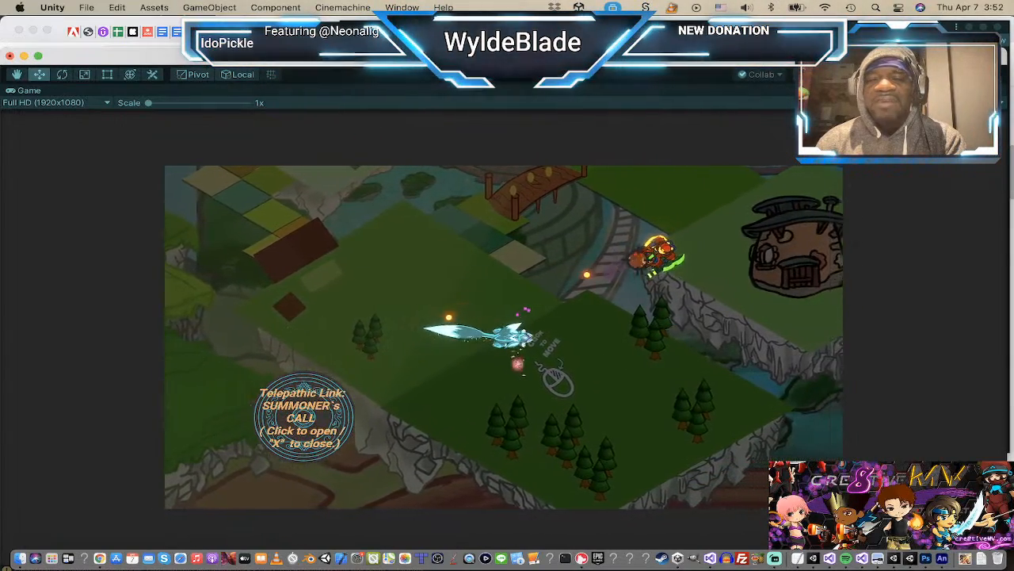
left_click(331, 290)
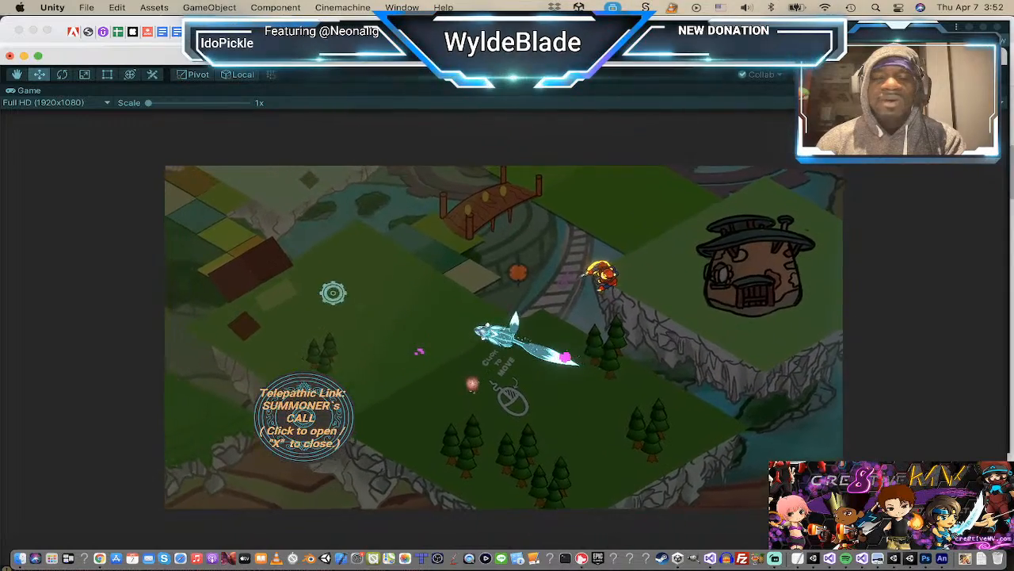
left_click(839, 365)
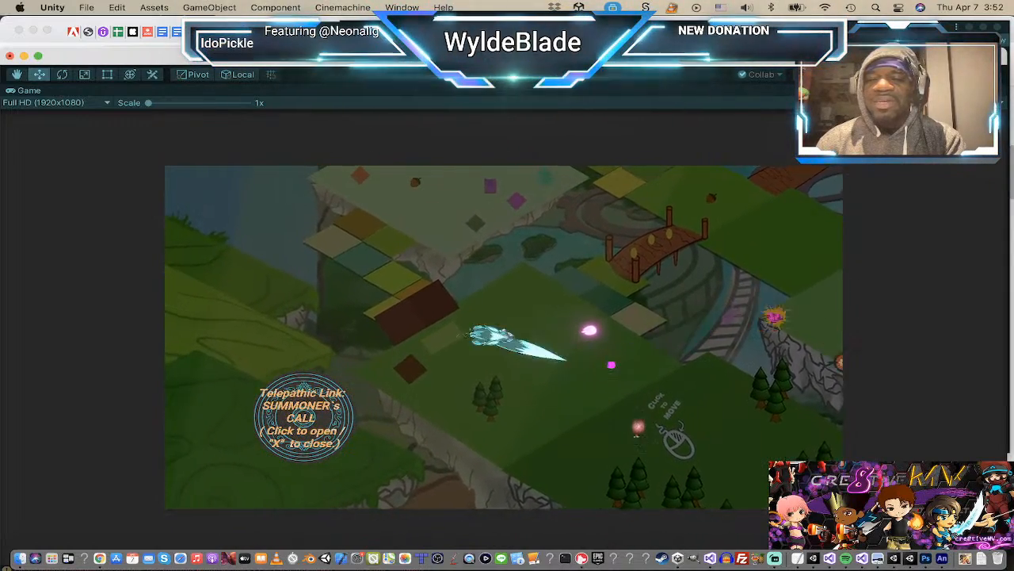
left_click(504, 223)
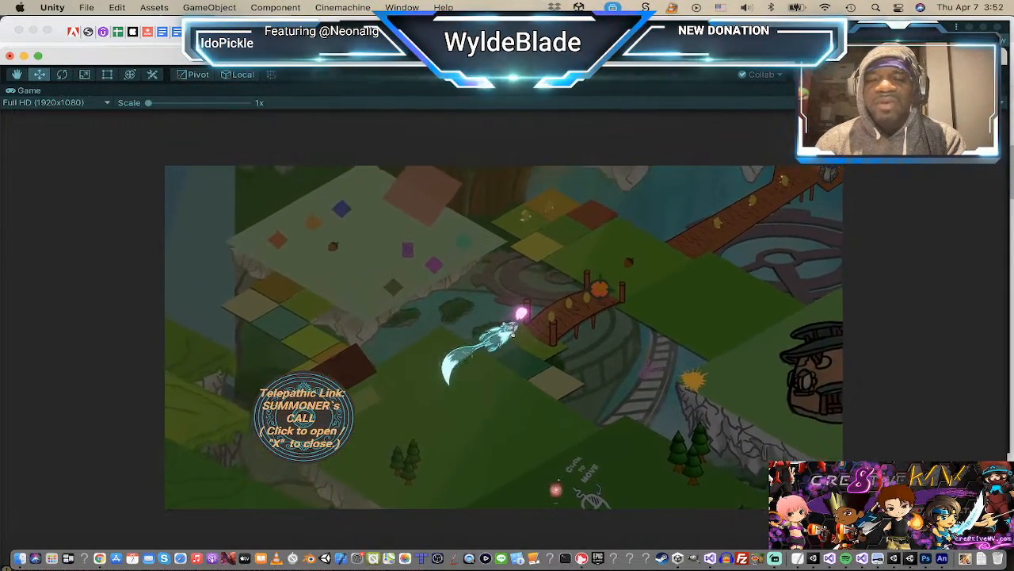
left_click(502, 347)
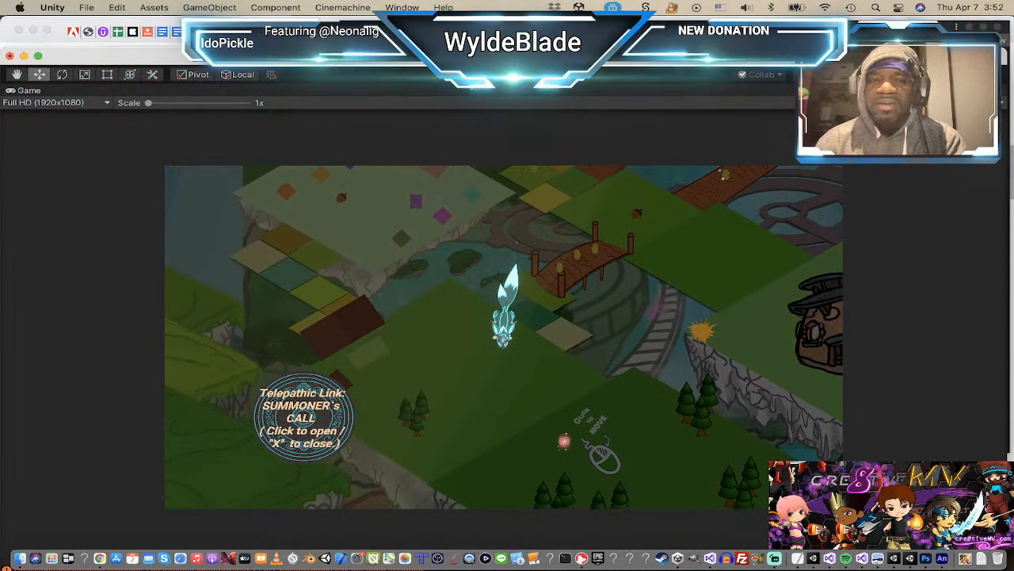
key("t")
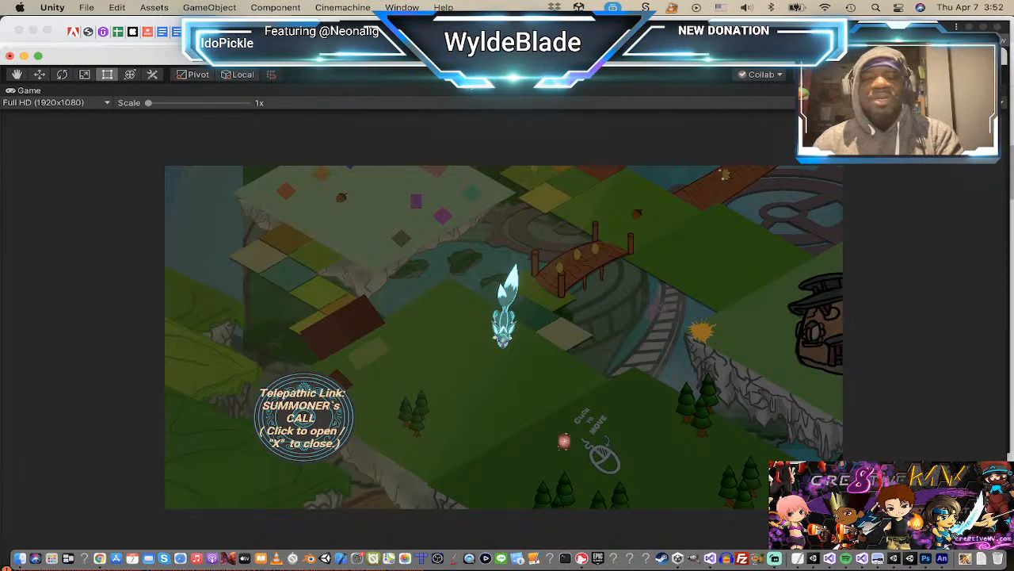
left_click(470, 78)
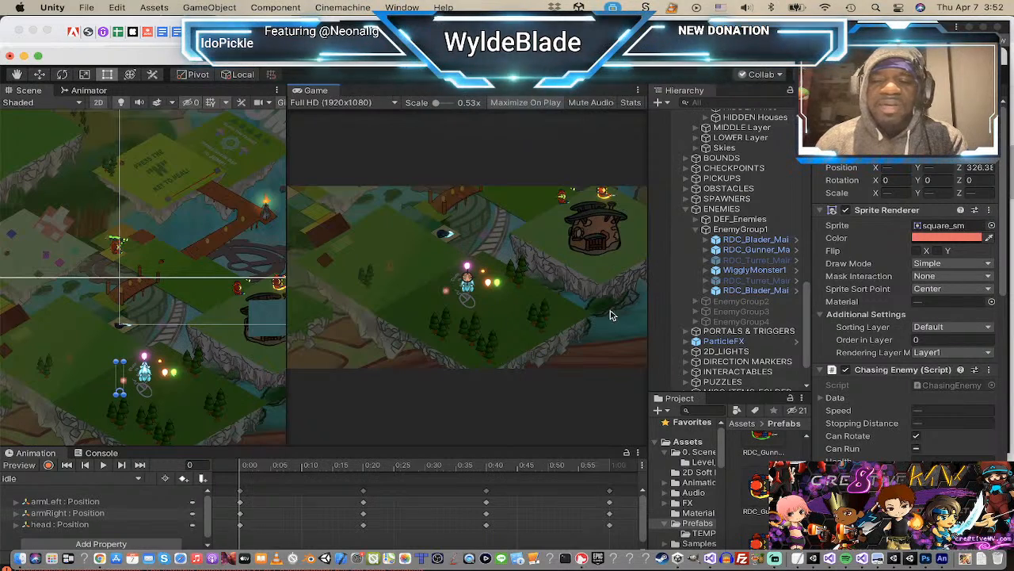
Step: Open the projectile prefab assigned to the first RDC_Blader in EnemyGroup1 and enable its Is Homing option
left_click_drag(1005, 290, 1004, 488)
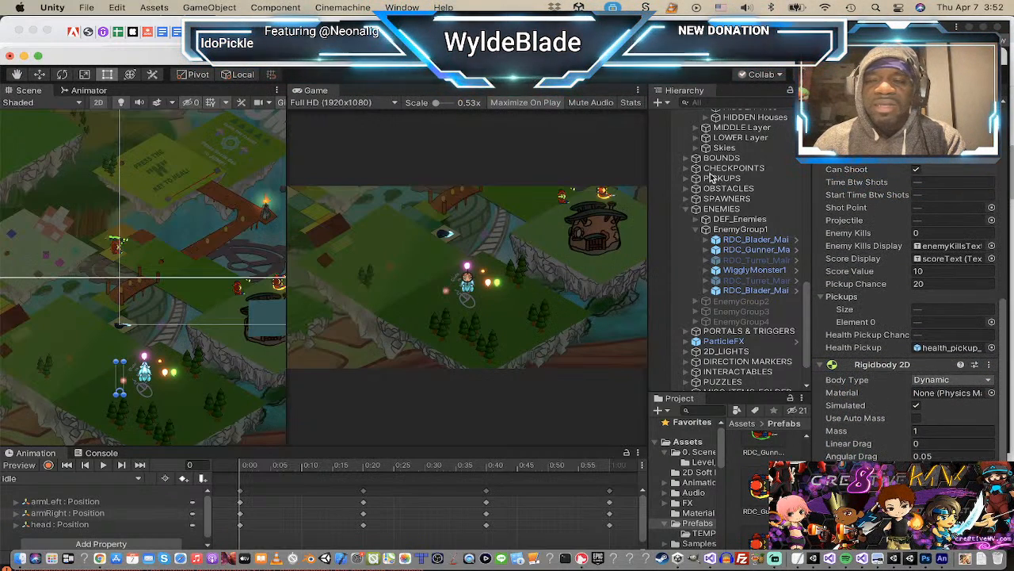
left_click(748, 240)
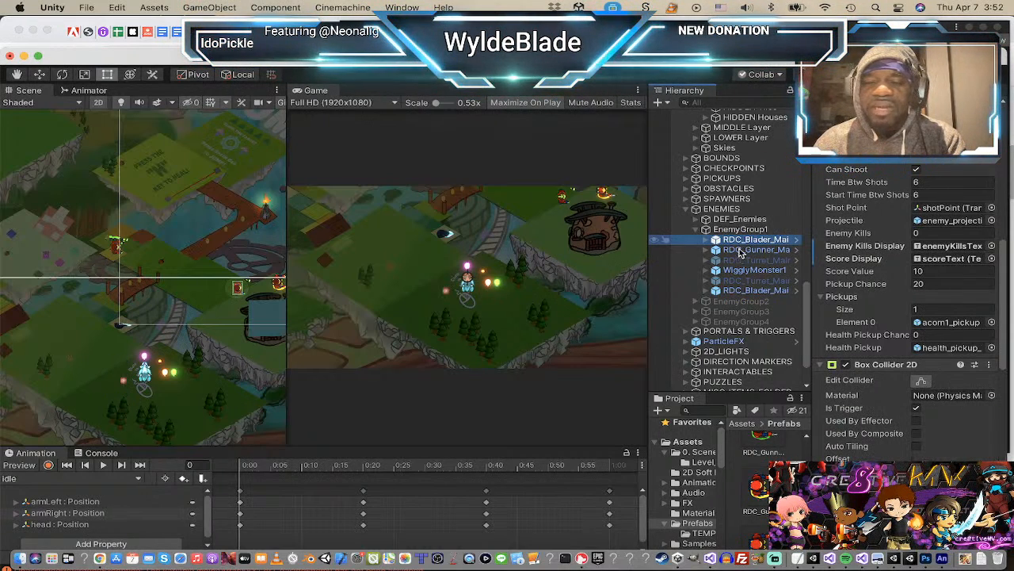
left_click(972, 222)
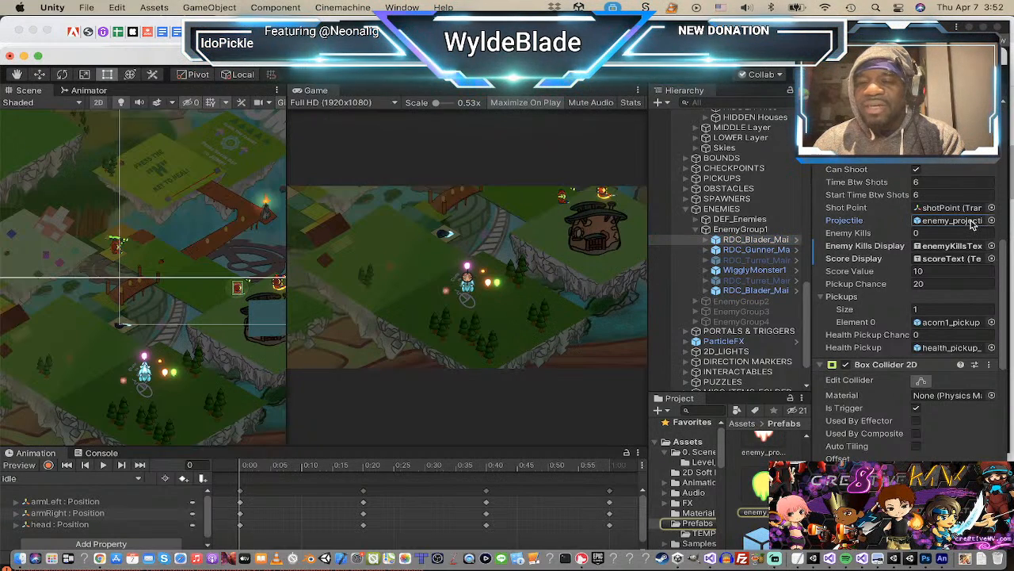
left_click(761, 481)
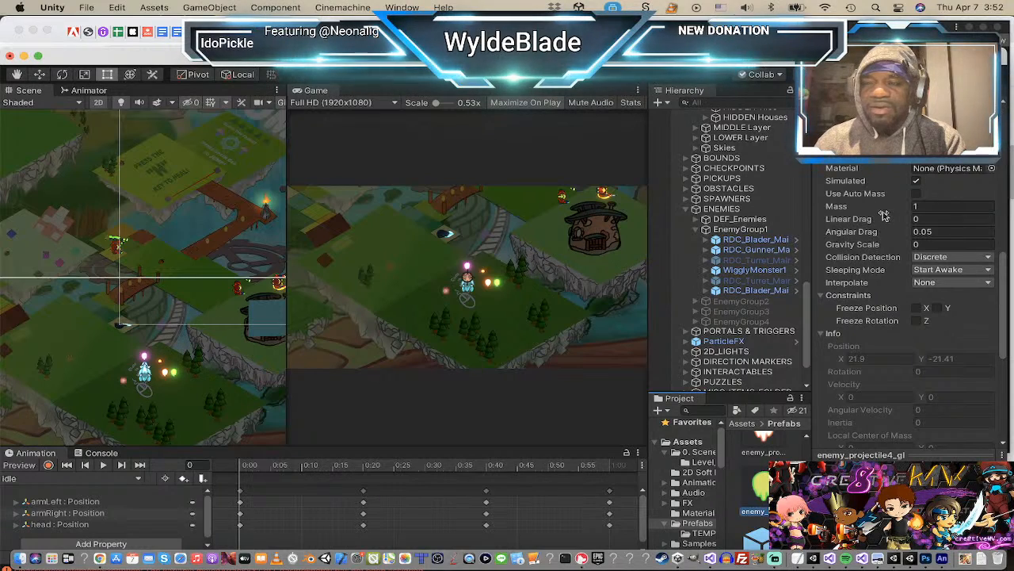
scroll(884, 210, "down", 5)
scroll(883, 210, "down", 5)
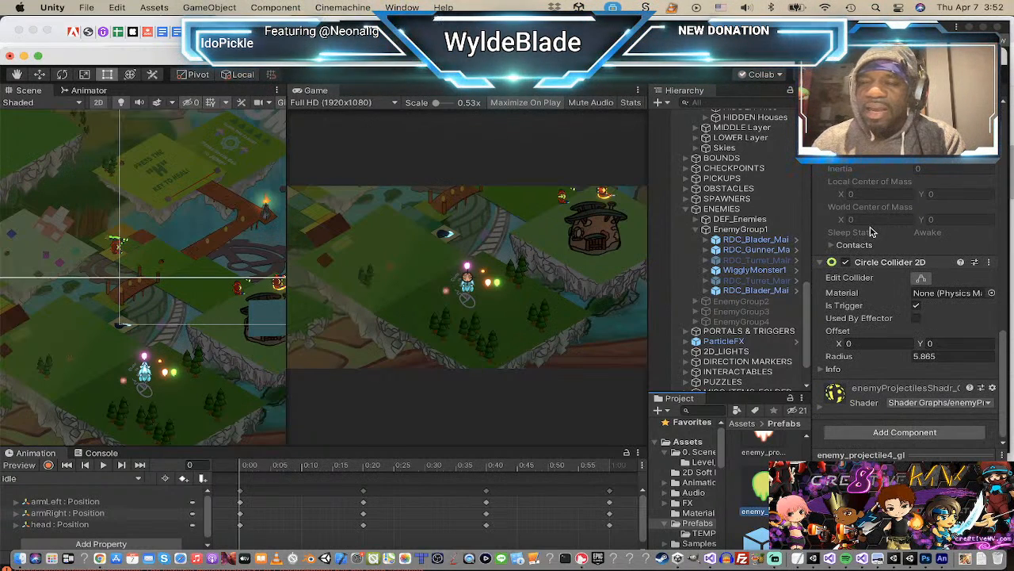
scroll(874, 274, "up", 10)
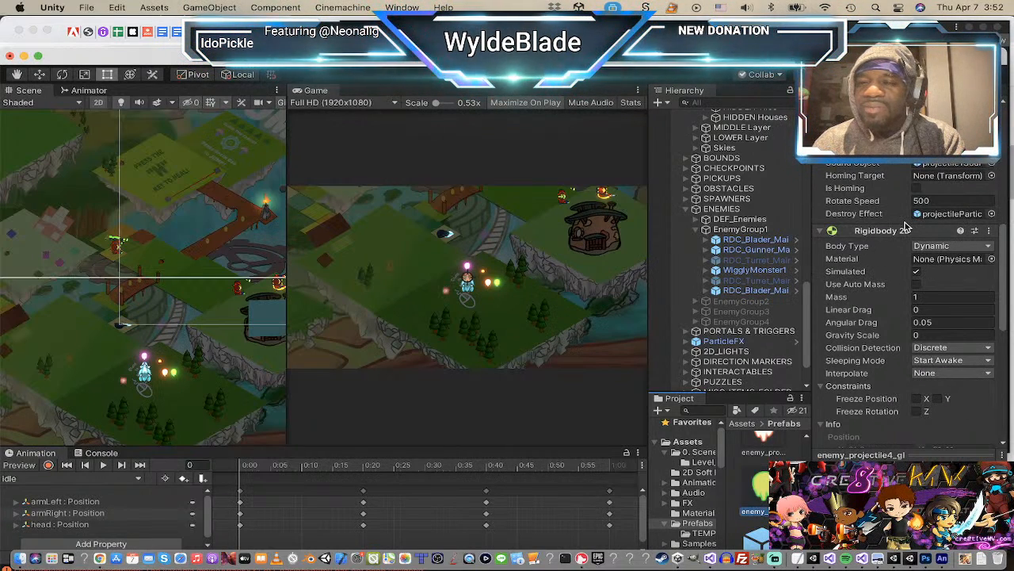
scroll(908, 228, "up", 1)
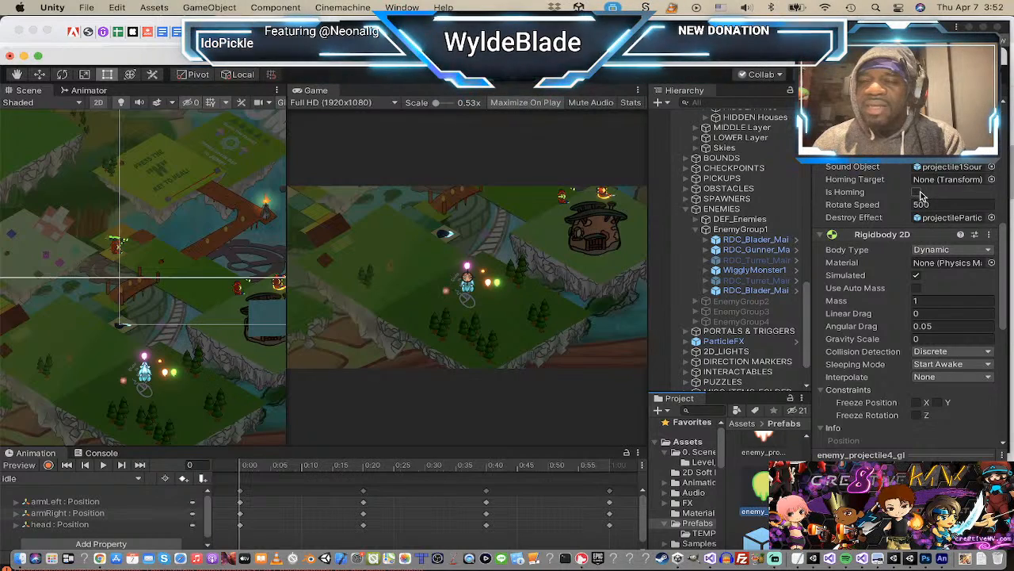
left_click(917, 192)
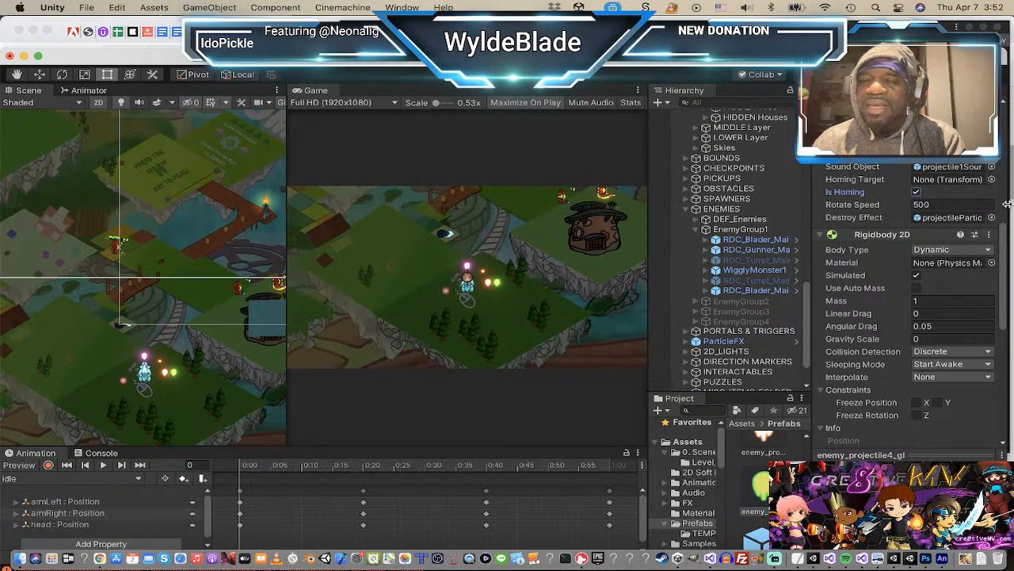
Step: Set the Blader projectile prefab's Rotate Speed to 100
left_click(934, 205)
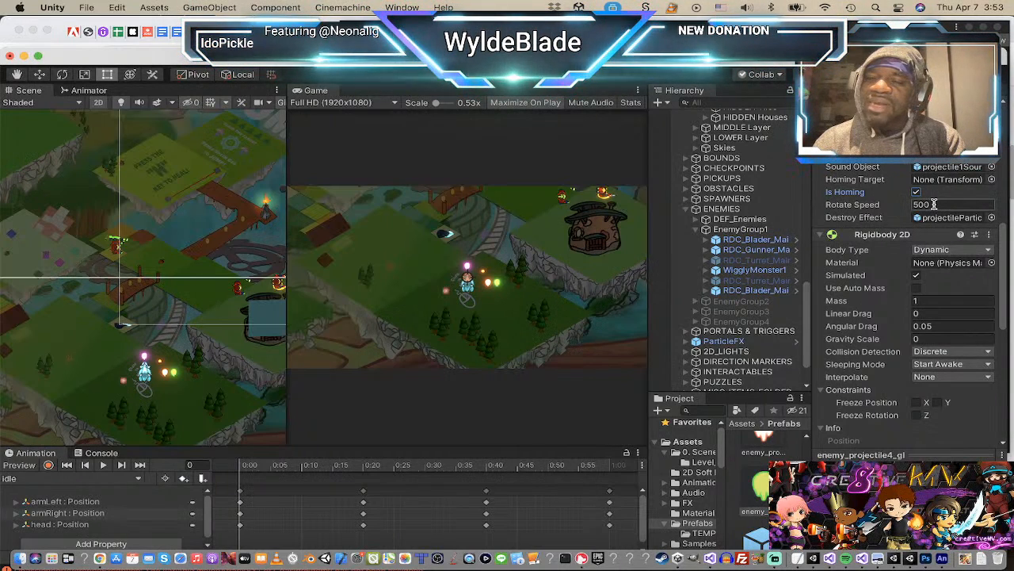
double_click(934, 204)
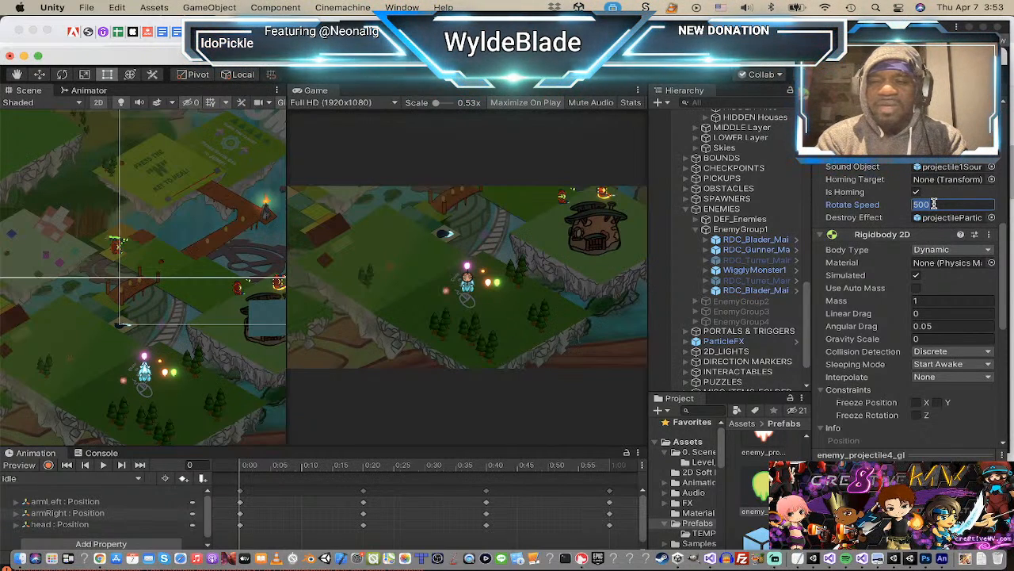
type("1")
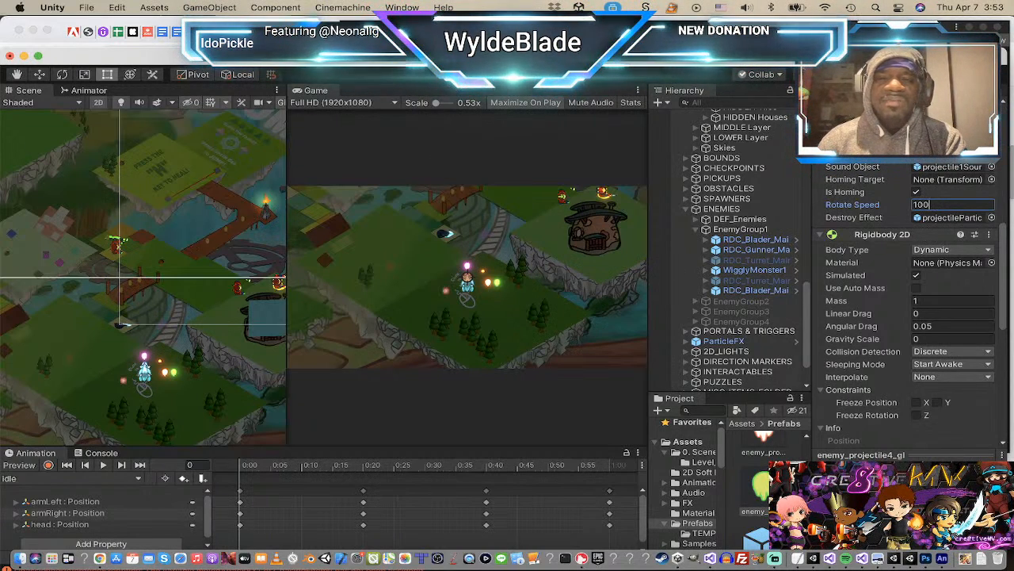
Step: Playtest the homing projectiles by running the player in varied directions across the lower platforms to dodge the Bladers' shots
left_click(490, 74)
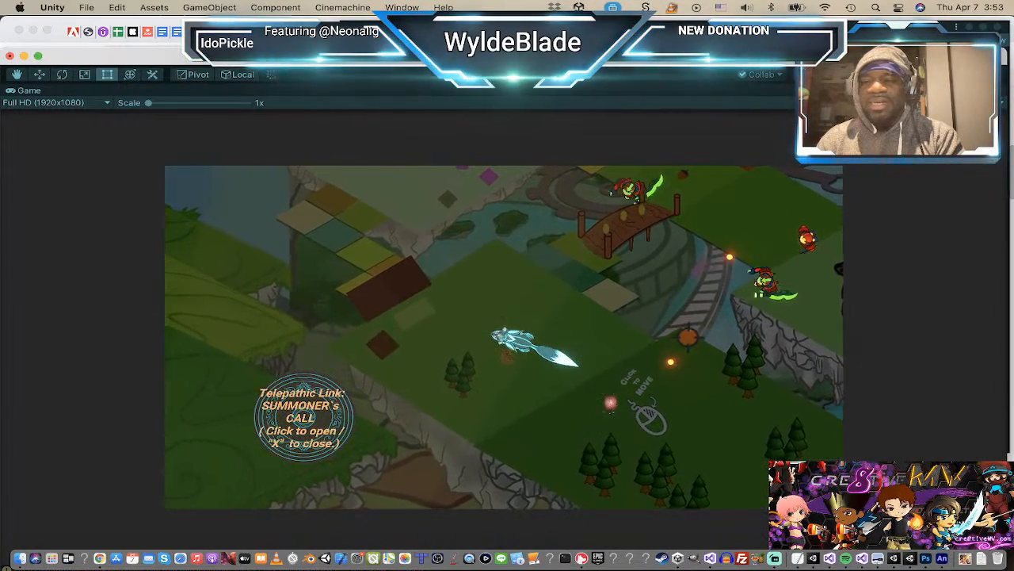
left_click(483, 417)
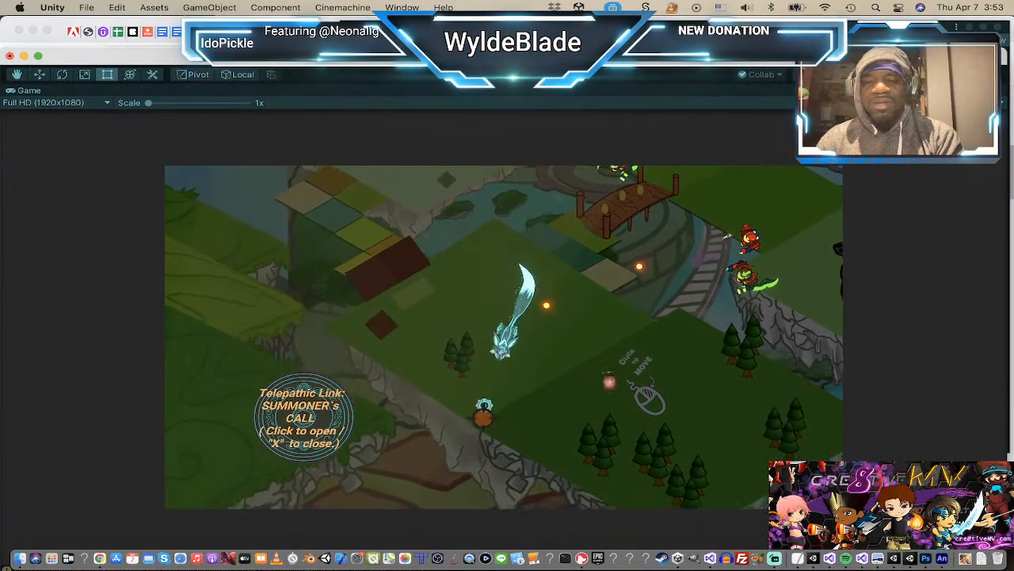
left_click(703, 249)
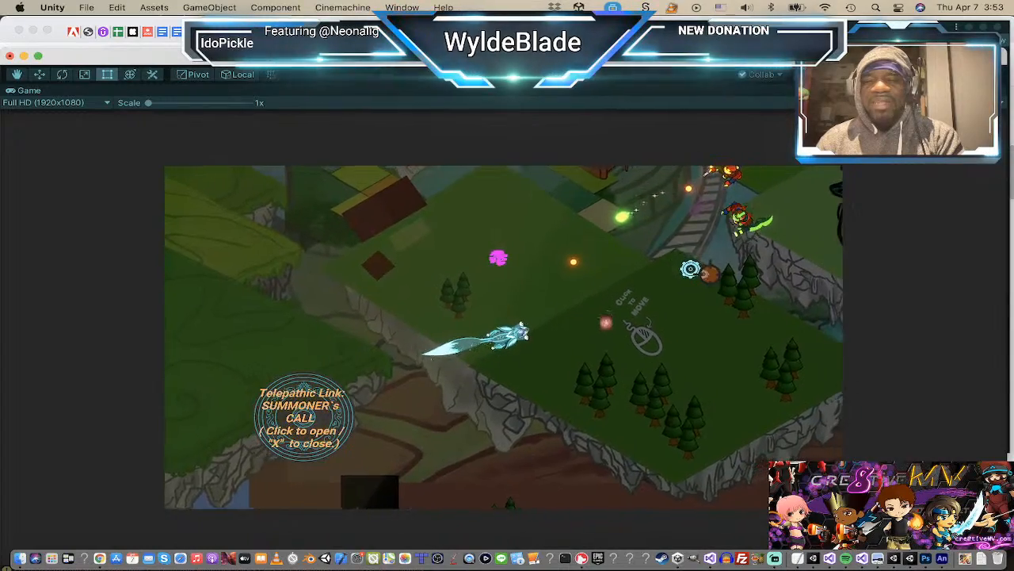
left_click(628, 408)
left_click(407, 435)
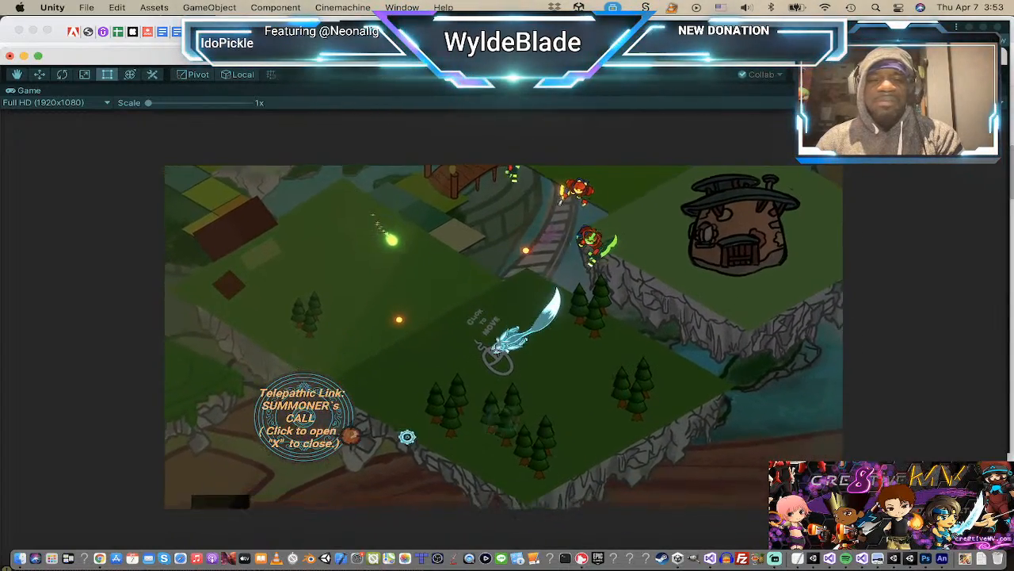
left_click(261, 328)
left_click(320, 237)
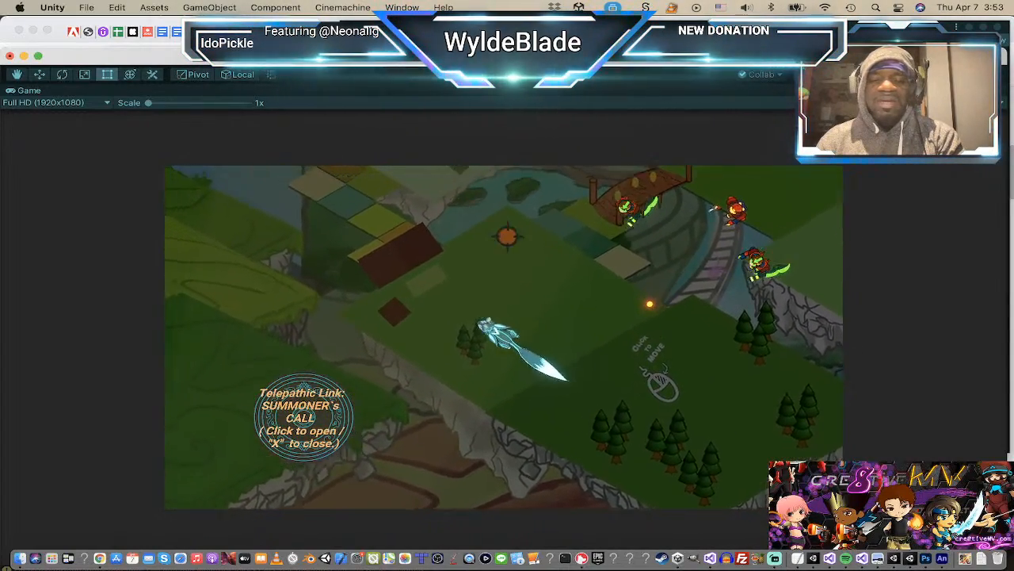
left_click(659, 320)
left_click(509, 305)
left_click(404, 313)
left_click(491, 392)
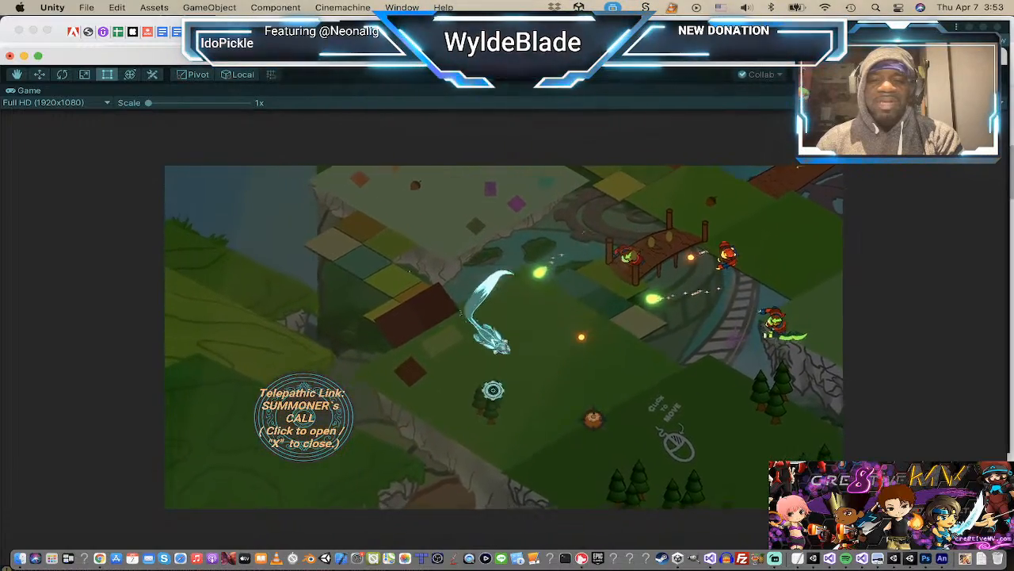
left_click(629, 399)
left_click(621, 320)
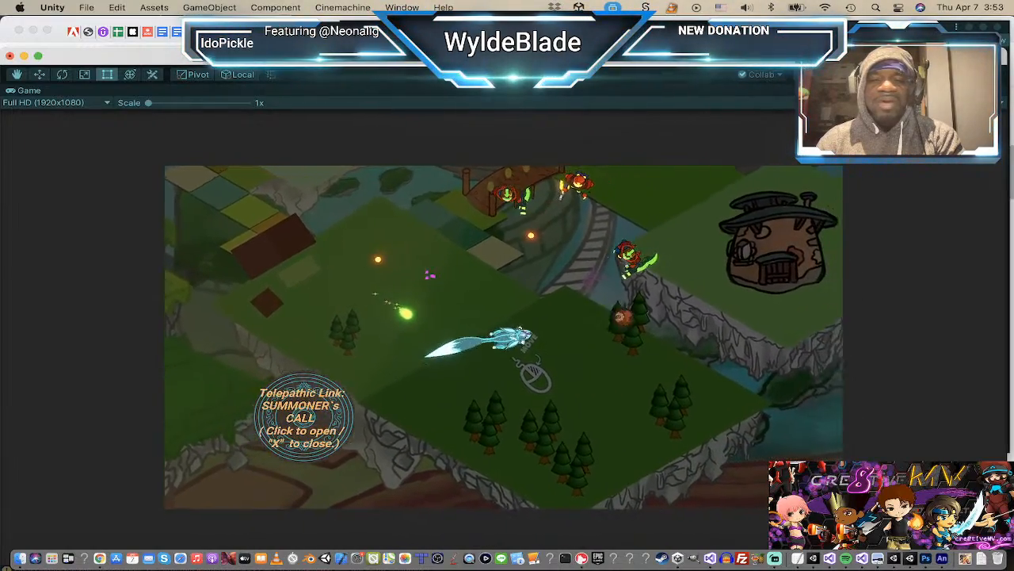
left_click(417, 373)
left_click(460, 188)
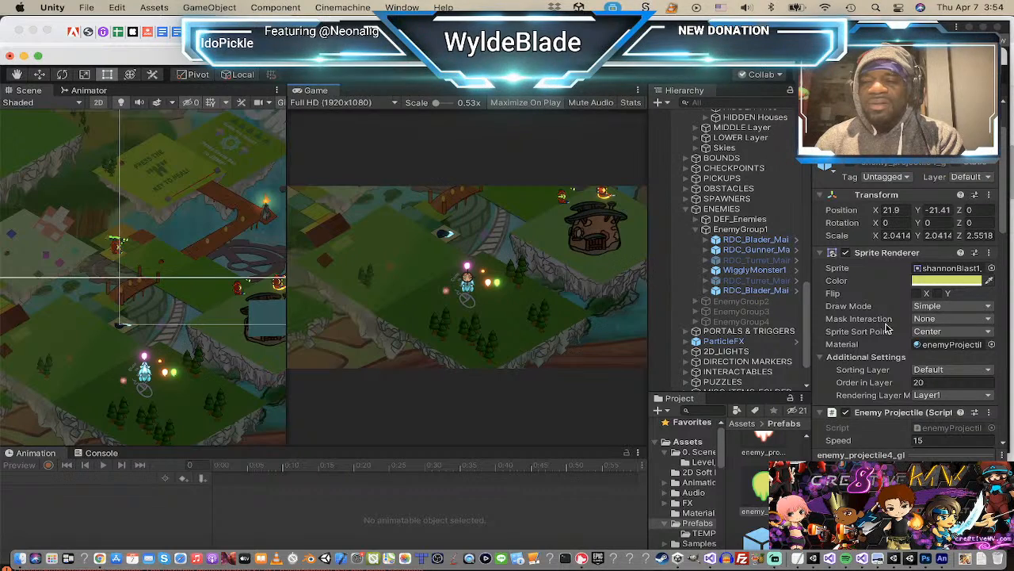
Step: Playtest the level by moving the player in changing directions across the grass platforms below the bridge to dodge the Bladers' homing shots
scroll(888, 326, "down", 10)
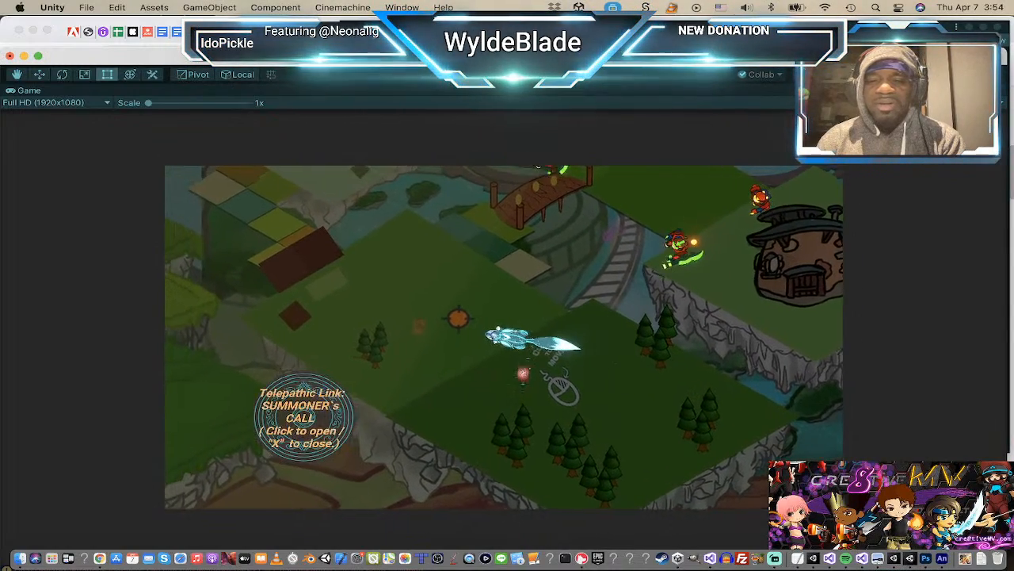
left_click(475, 319)
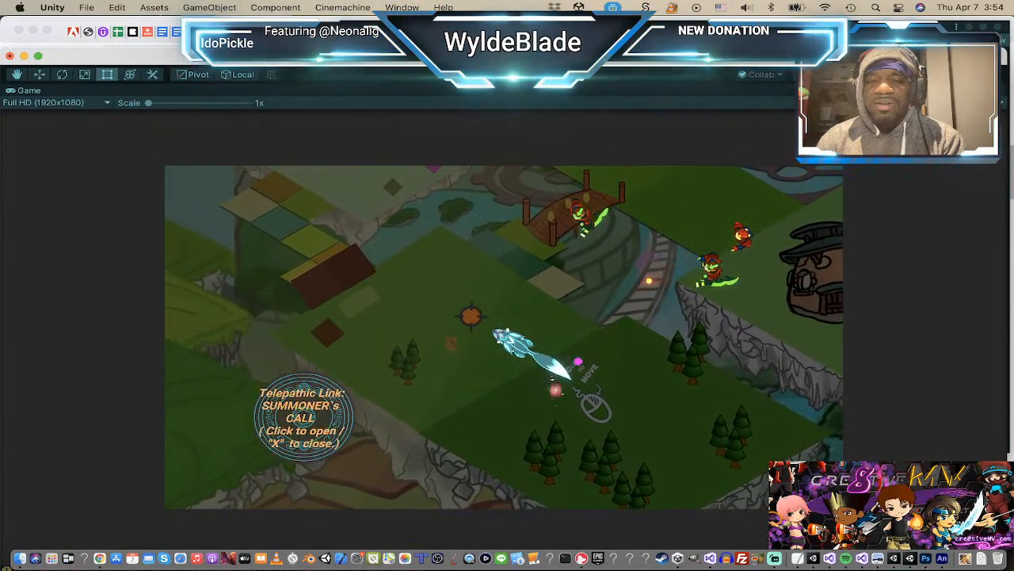
left_click(448, 297)
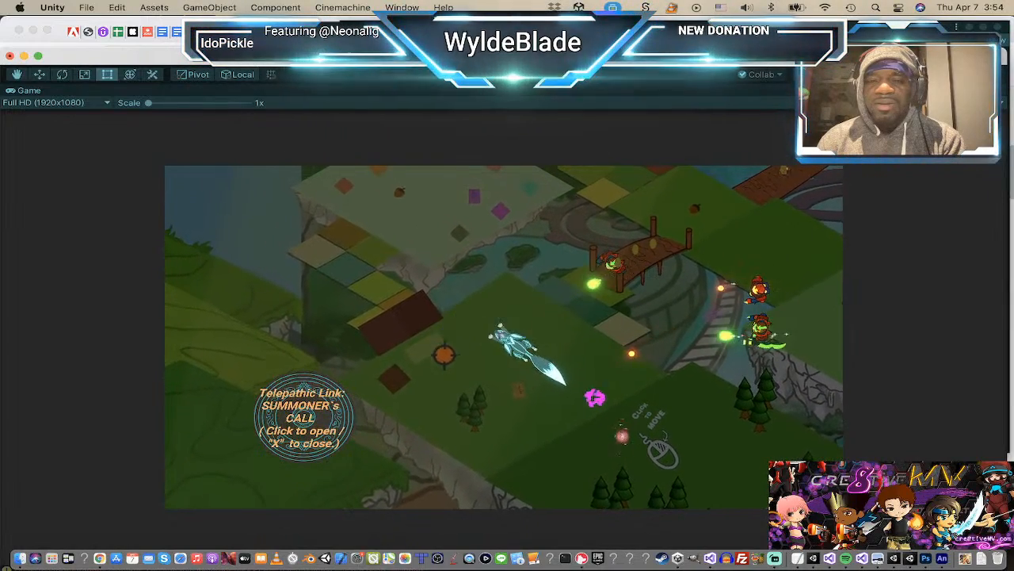
left_click(440, 371)
left_click(517, 406)
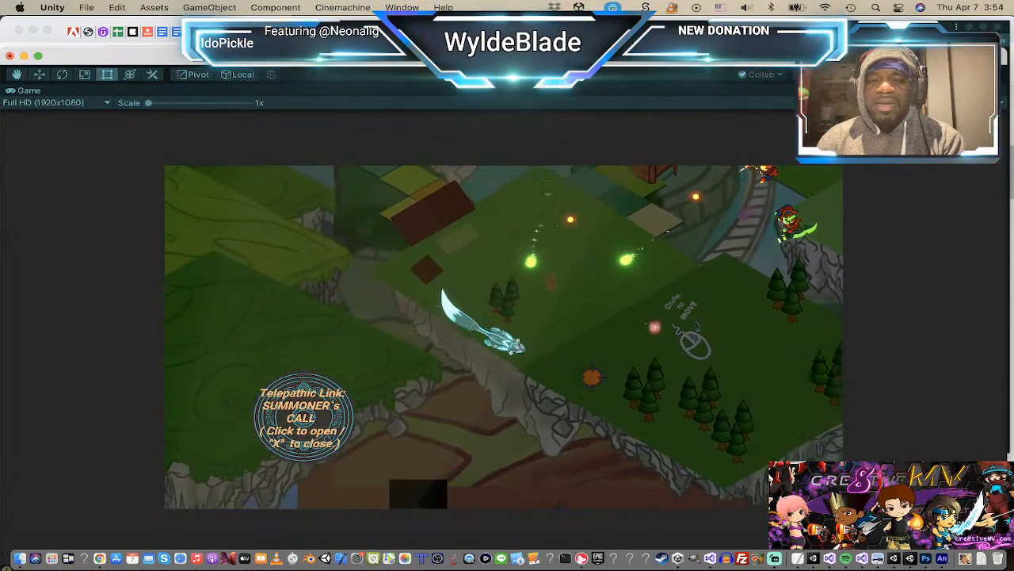
left_click(607, 375)
left_click(629, 370)
left_click(671, 346)
left_click(672, 309)
left_click(594, 265)
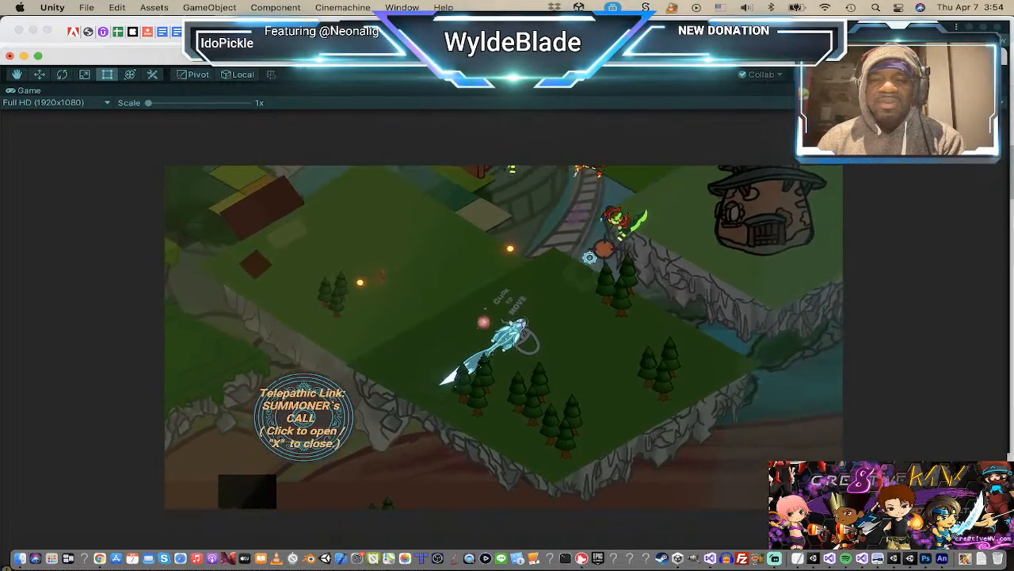
left_click(504, 195)
left_click(389, 243)
left_click(366, 247)
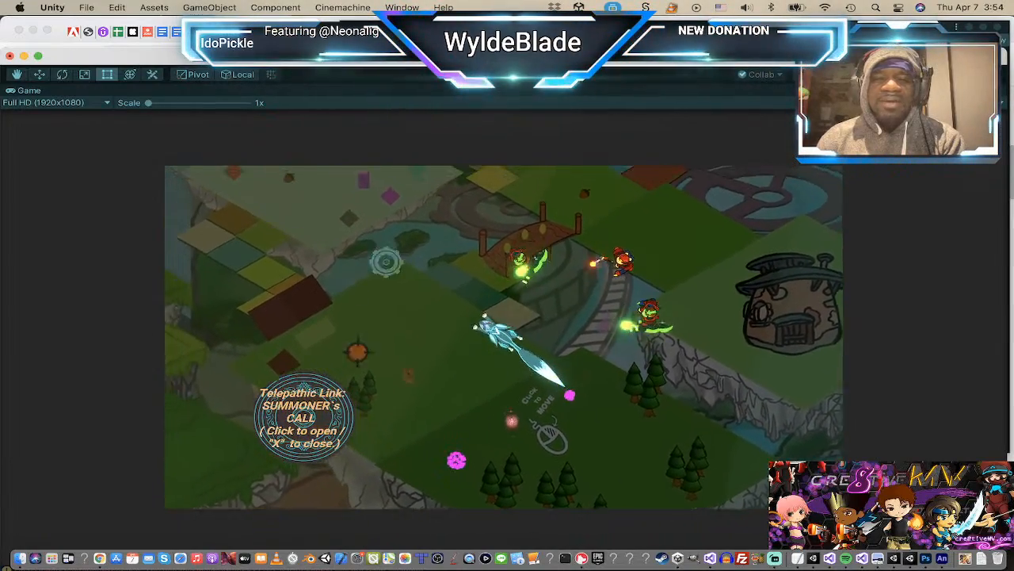
left_click(361, 358)
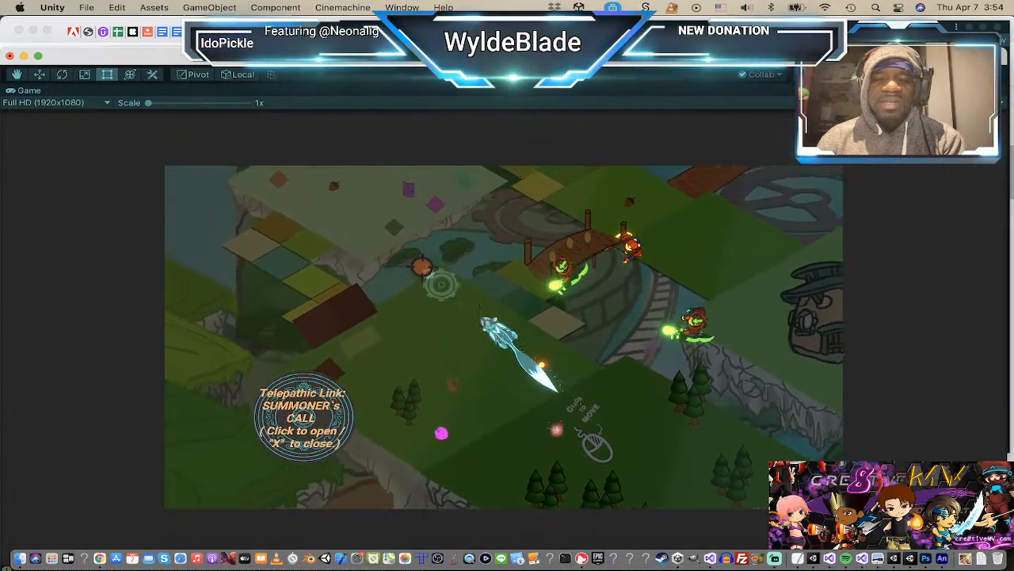
left_click(582, 341)
left_click(545, 373)
left_click(548, 376)
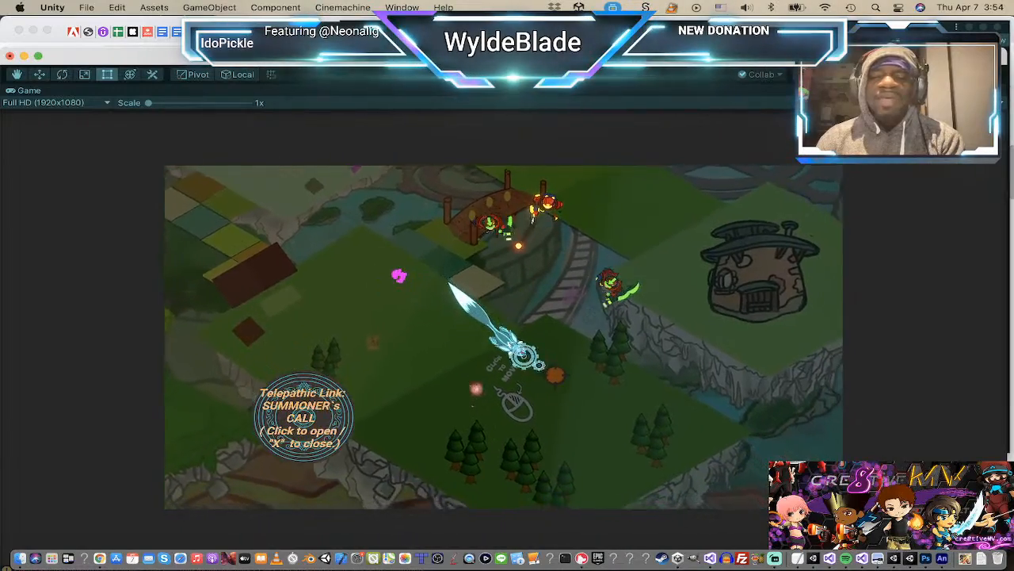
left_click(321, 301)
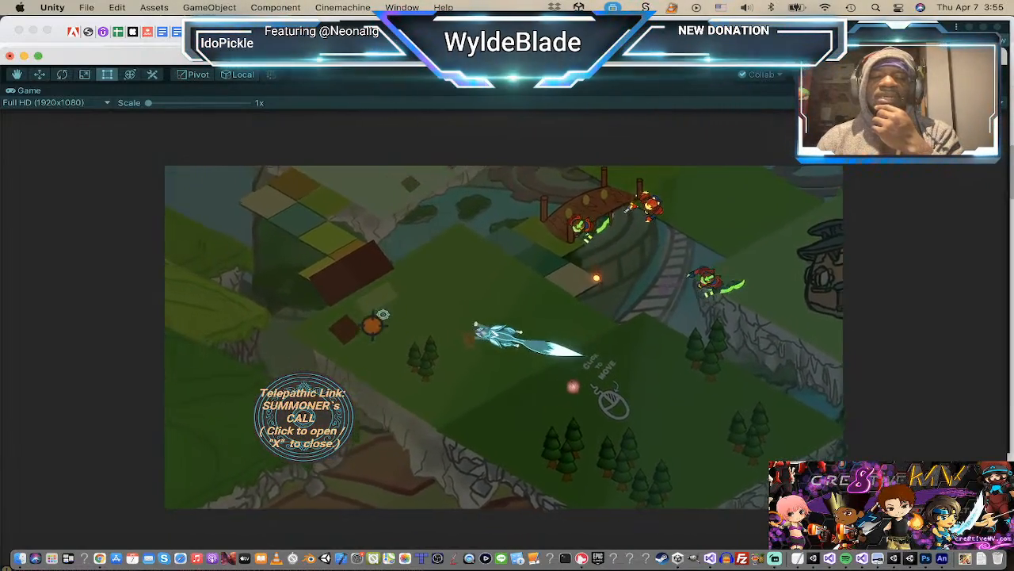
left_click(575, 255)
left_click(566, 301)
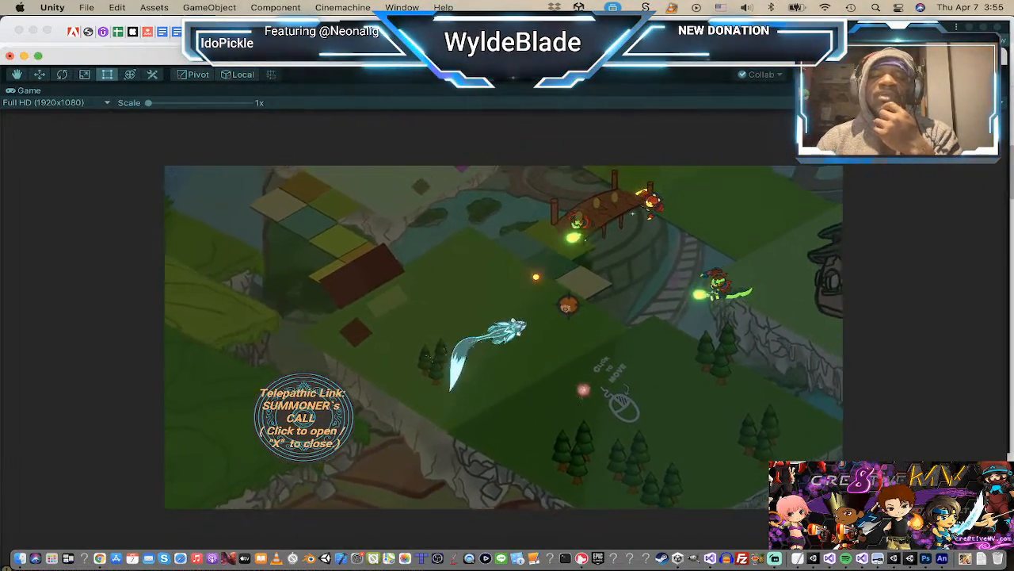
left_click(557, 325)
left_click(543, 361)
left_click(445, 348)
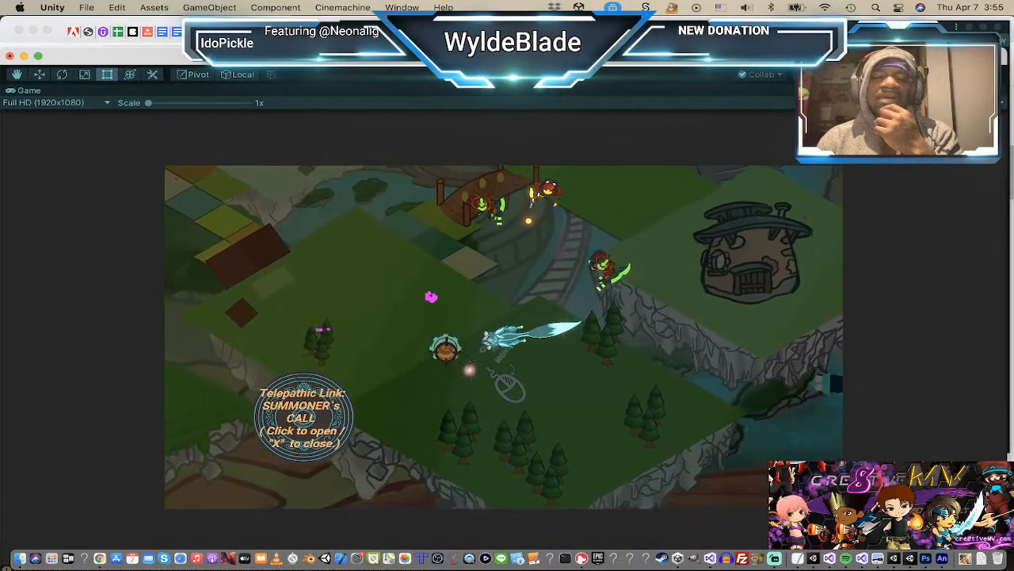
left_click(434, 305)
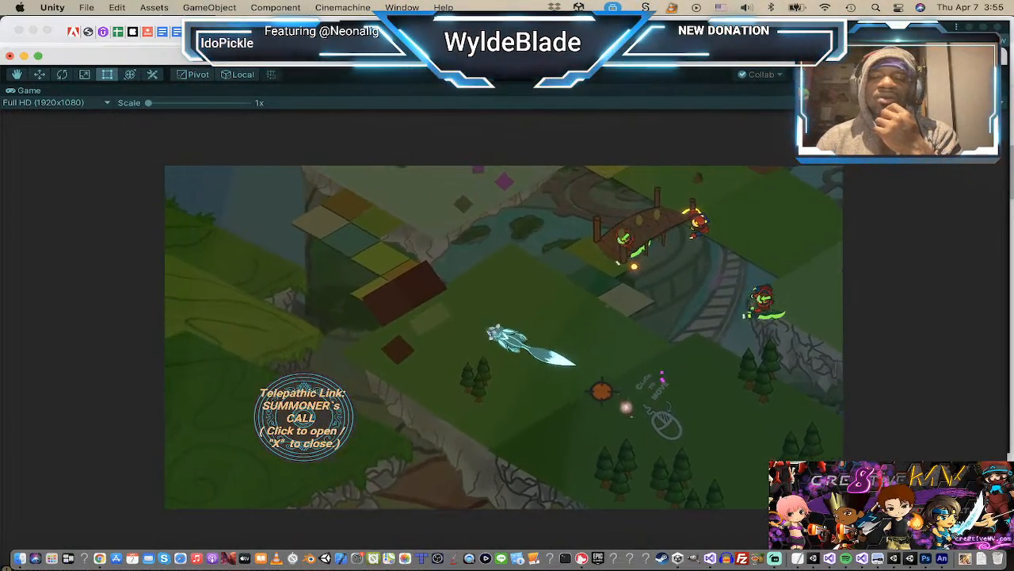
left_click(514, 336)
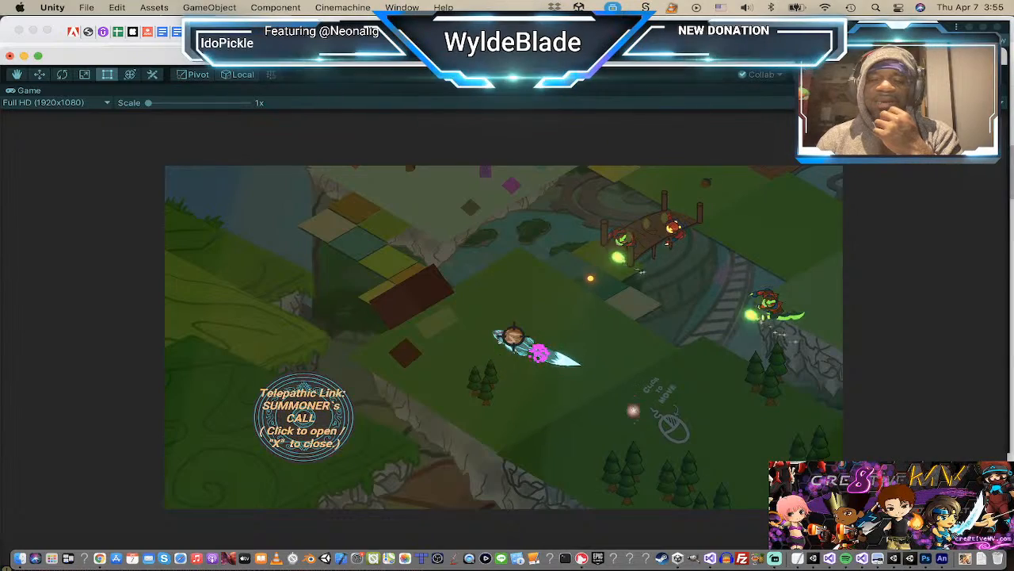
left_click(524, 402)
left_click(597, 373)
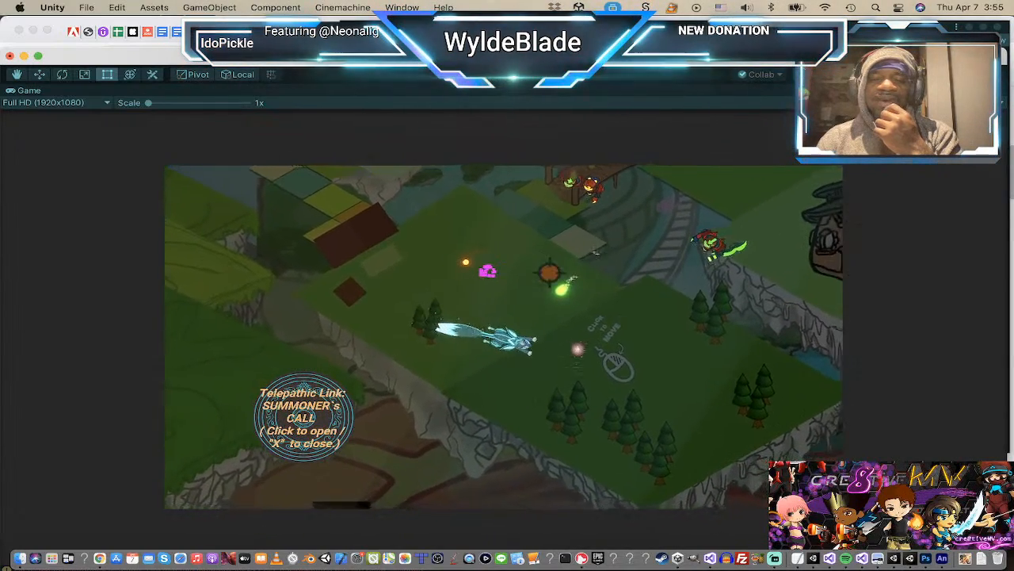
left_click(439, 341)
left_click(444, 271)
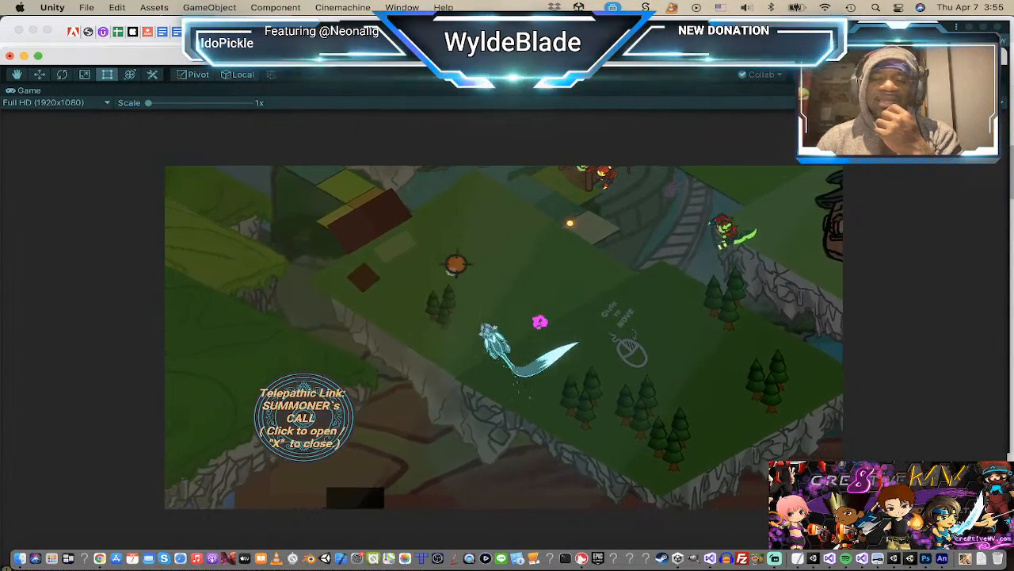
left_click(505, 239)
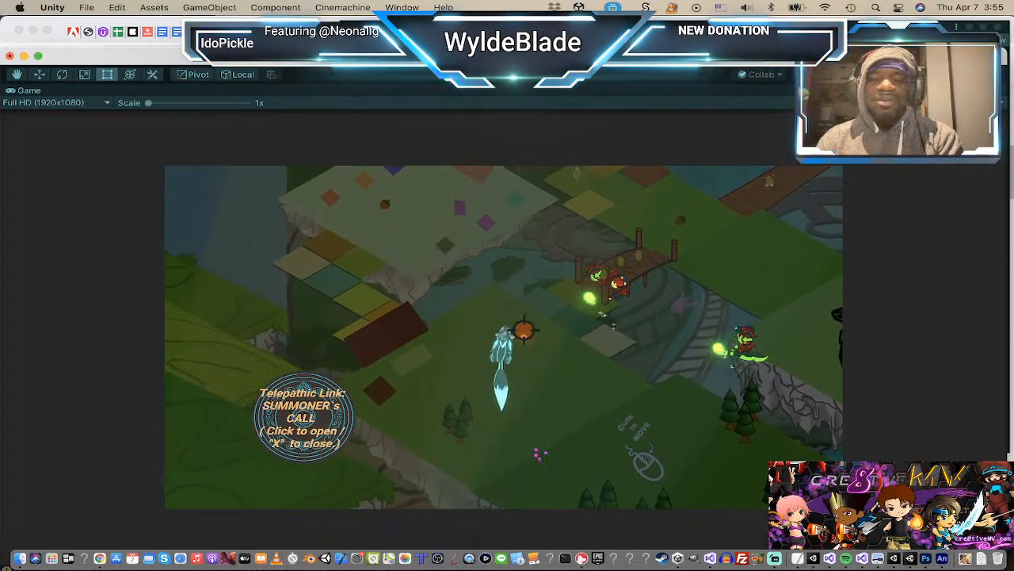
left_click(557, 383)
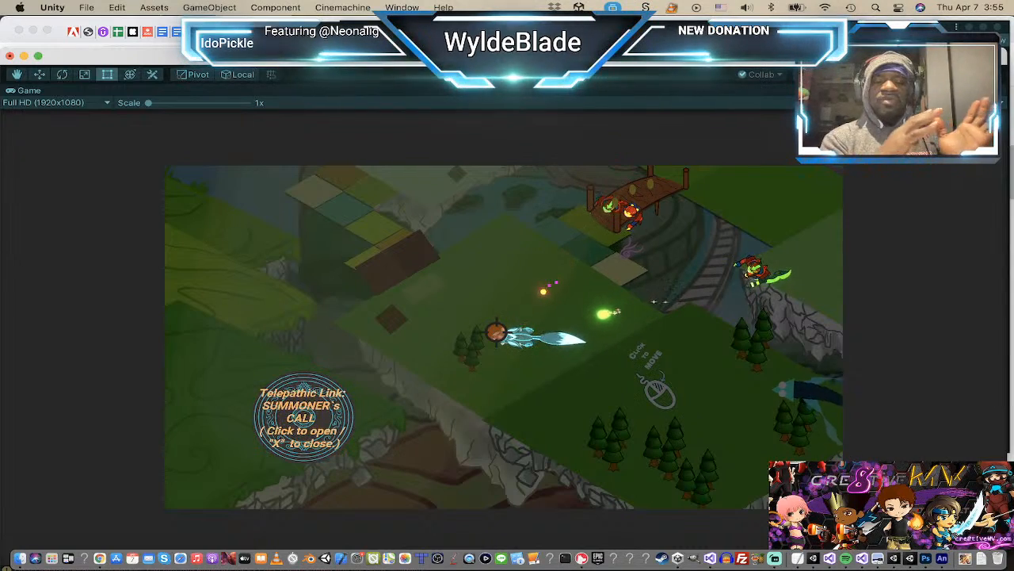
left_click(477, 306)
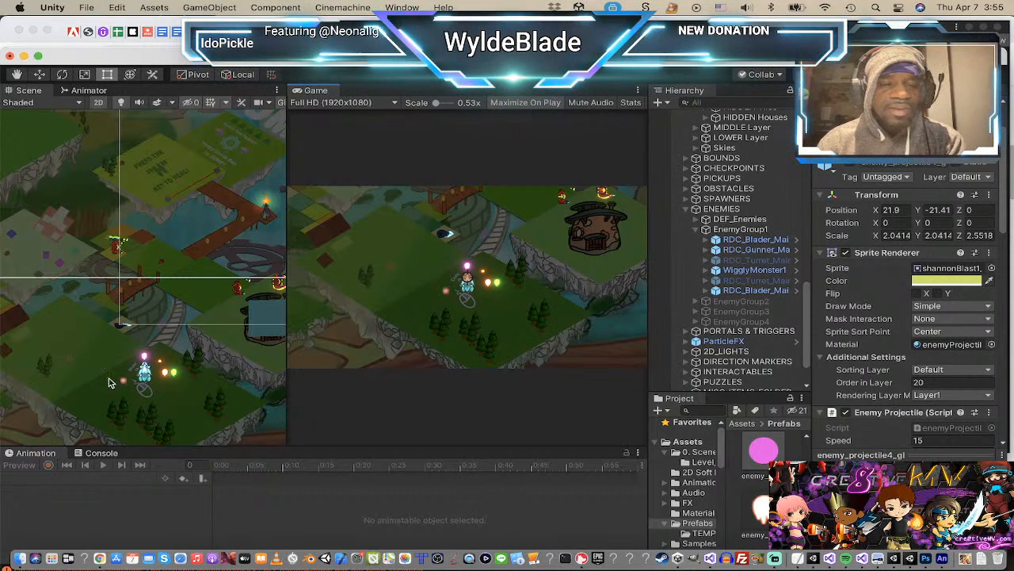
Step: Select the graphic of the small orange enemy projectile beside the player and scale it up uniformly to about 0.4565
scroll(147, 380, "up", 5)
scroll(155, 387, "up", 3)
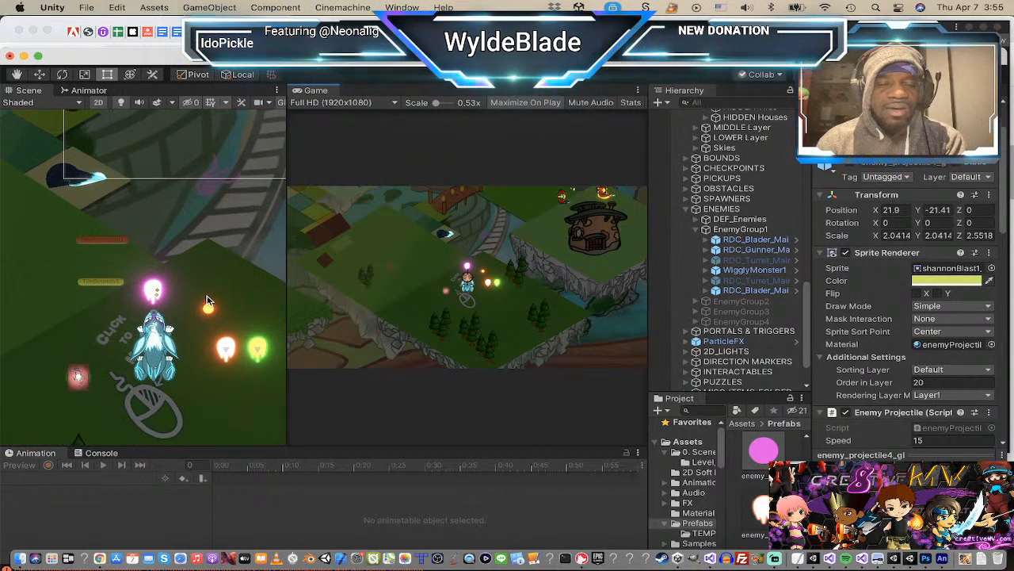
scroll(206, 301, "up", 4)
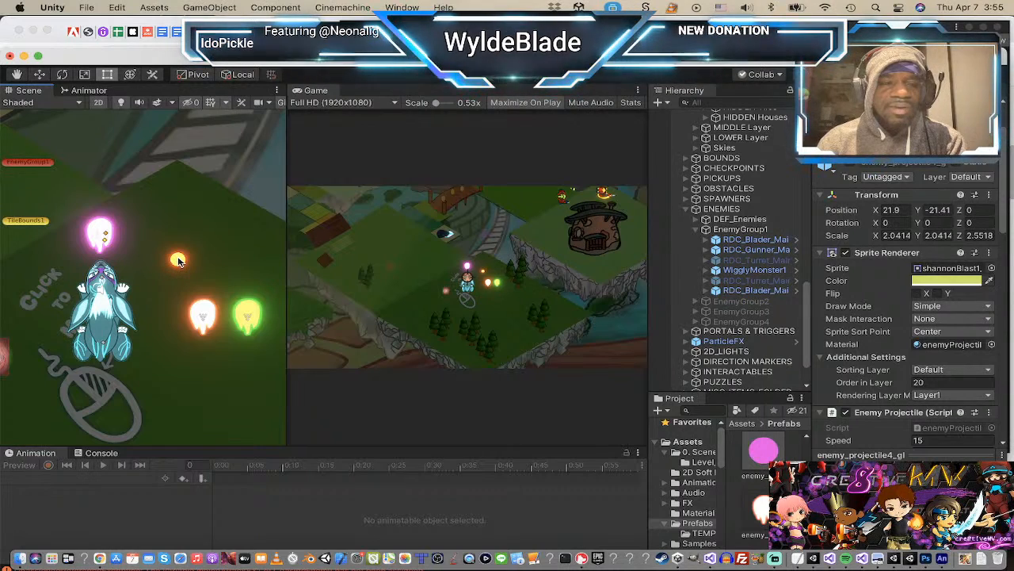
left_click(178, 262)
left_click(178, 262)
left_click(178, 261)
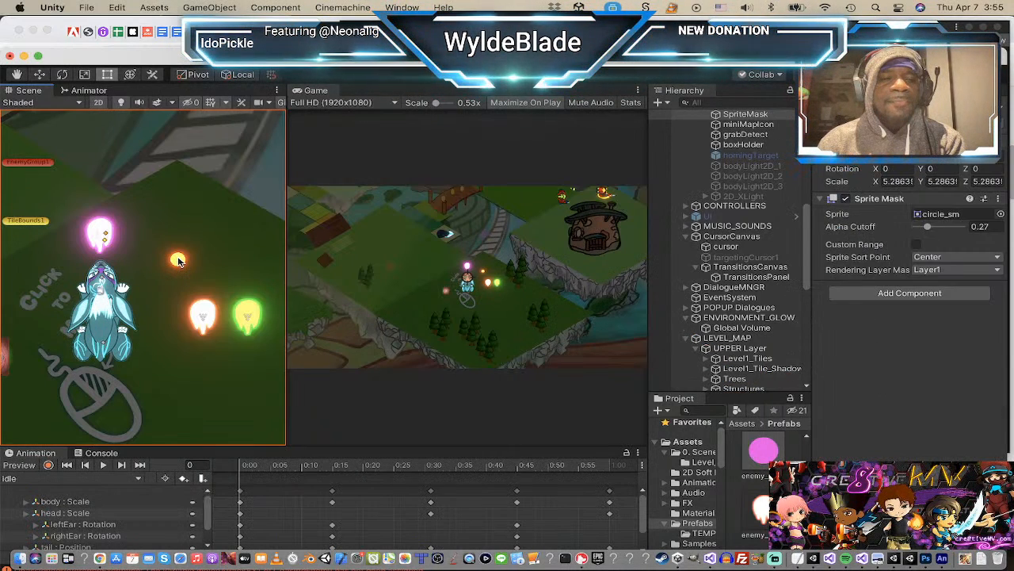
left_click(178, 262)
key("r")
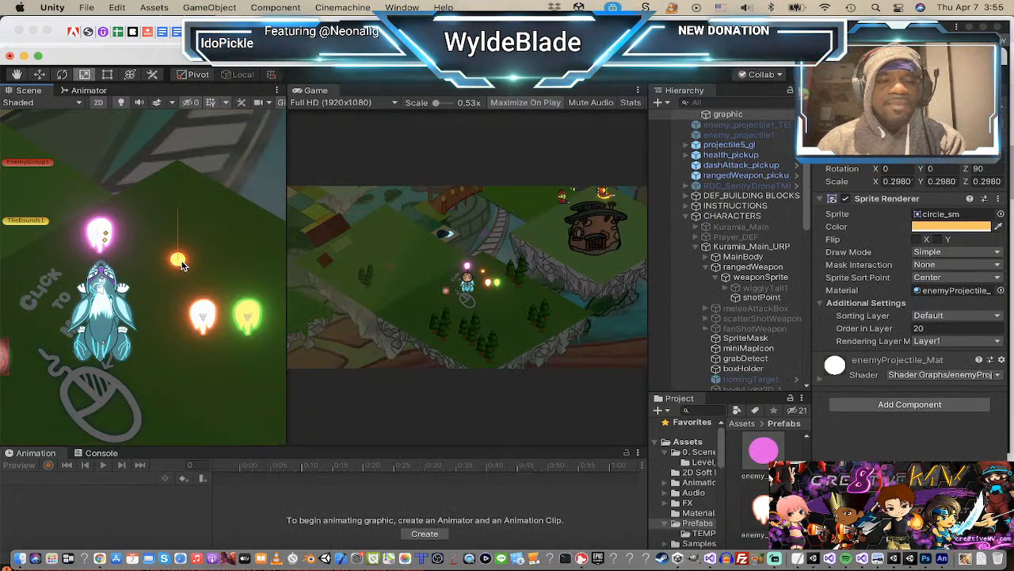
scroll(176, 264, "up", 3)
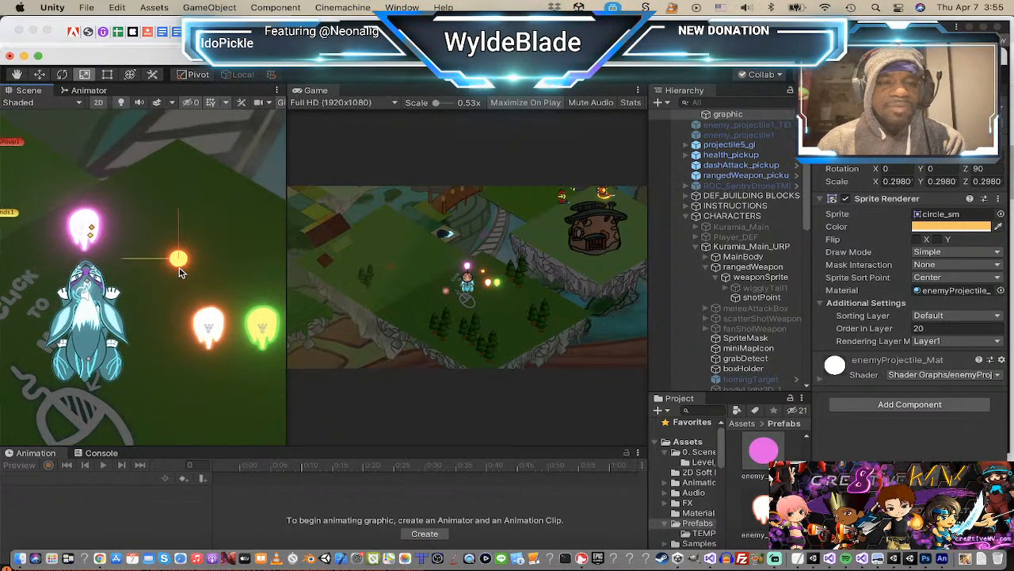
left_click_drag(179, 261, 204, 273)
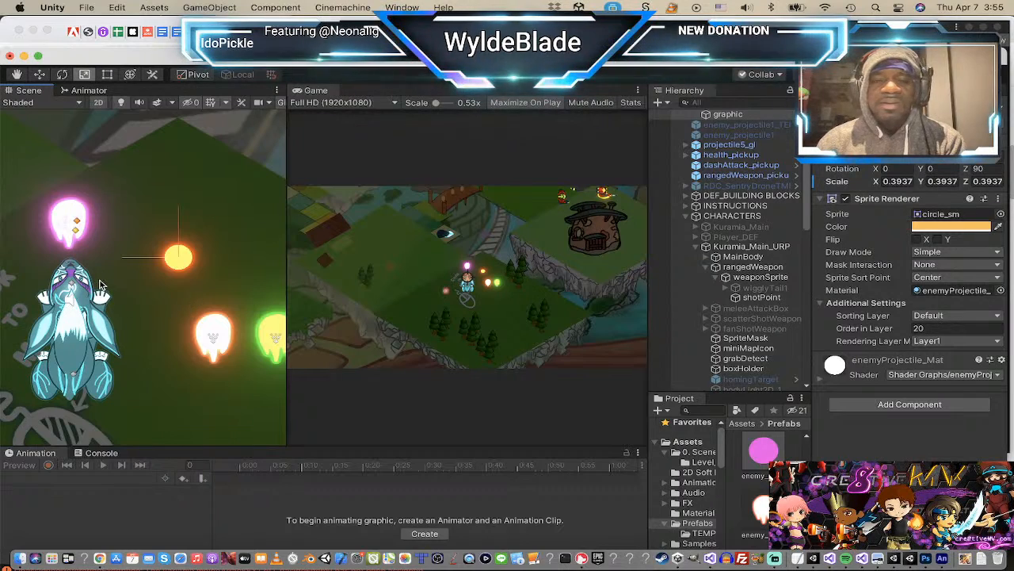
left_click_drag(176, 257, 191, 264)
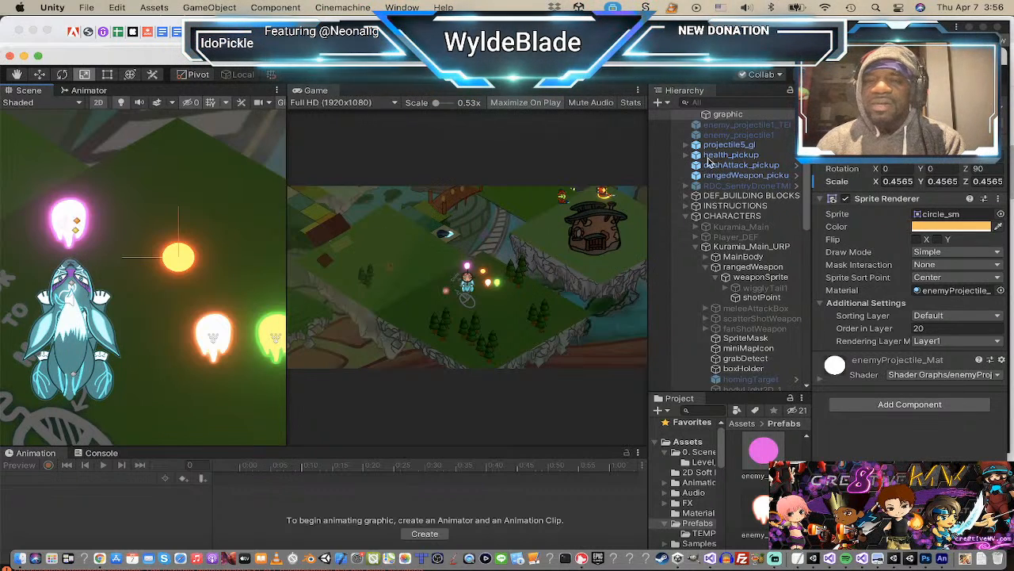
Step: Select the parent enemy_projectile2_gl and apply its overrides to the prefab
scroll(793, 151, "up", 3)
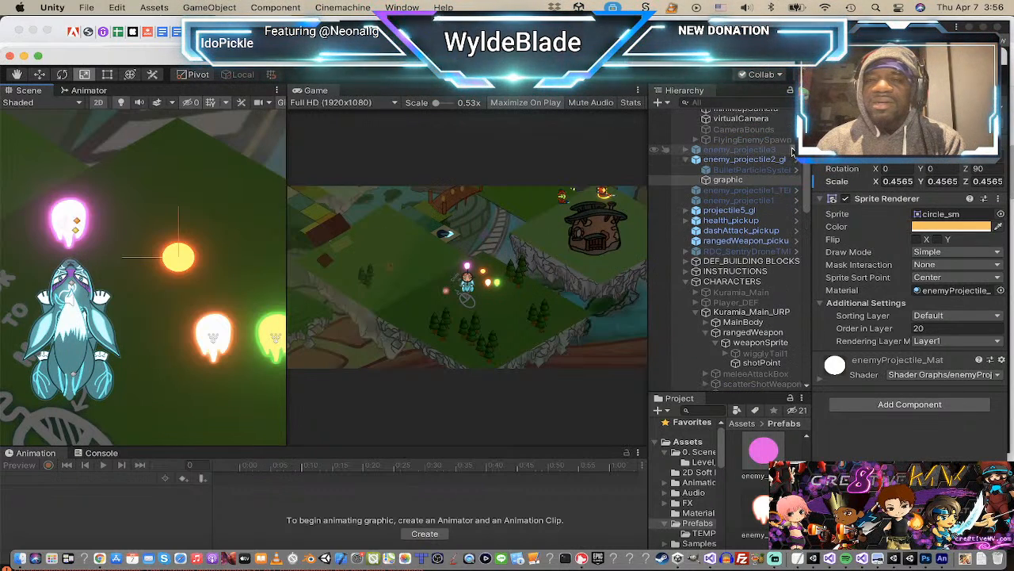
left_click(753, 160)
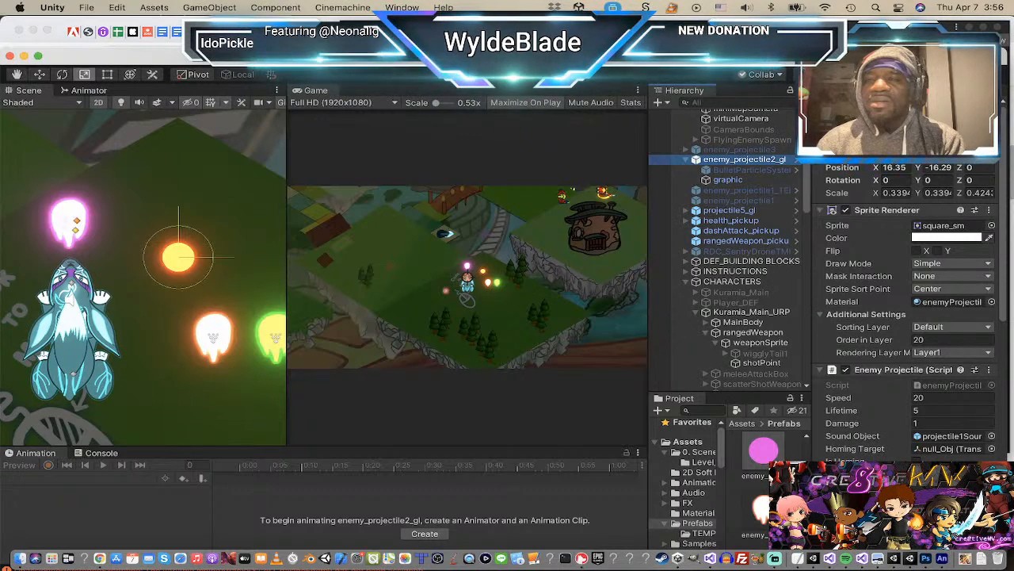
left_click(964, 142)
left_click(972, 248)
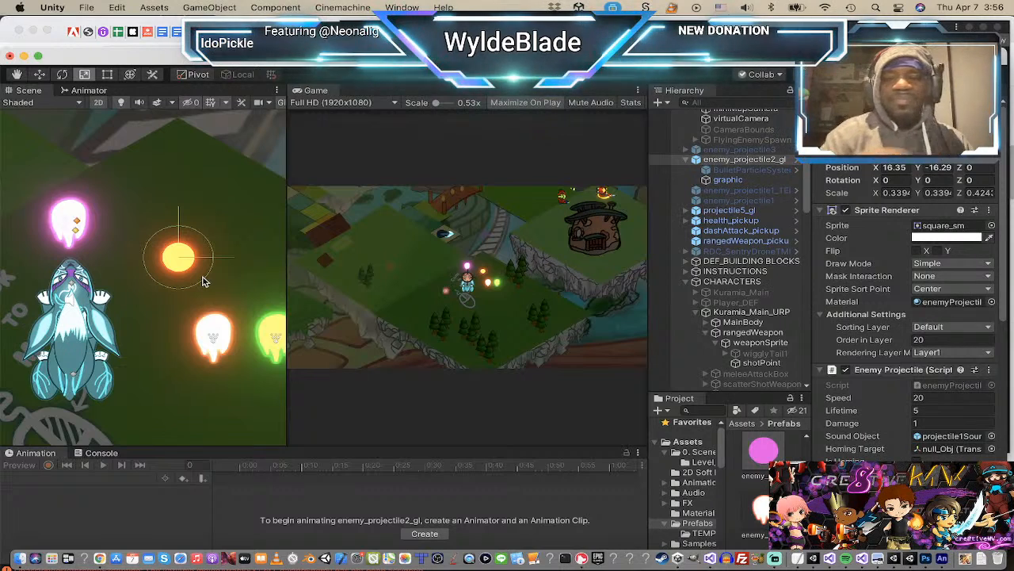
Step: Select EnemyGroup1 and expand the disabled EnemyGroup2 to examine its enemies
scroll(95, 302, "down", 15)
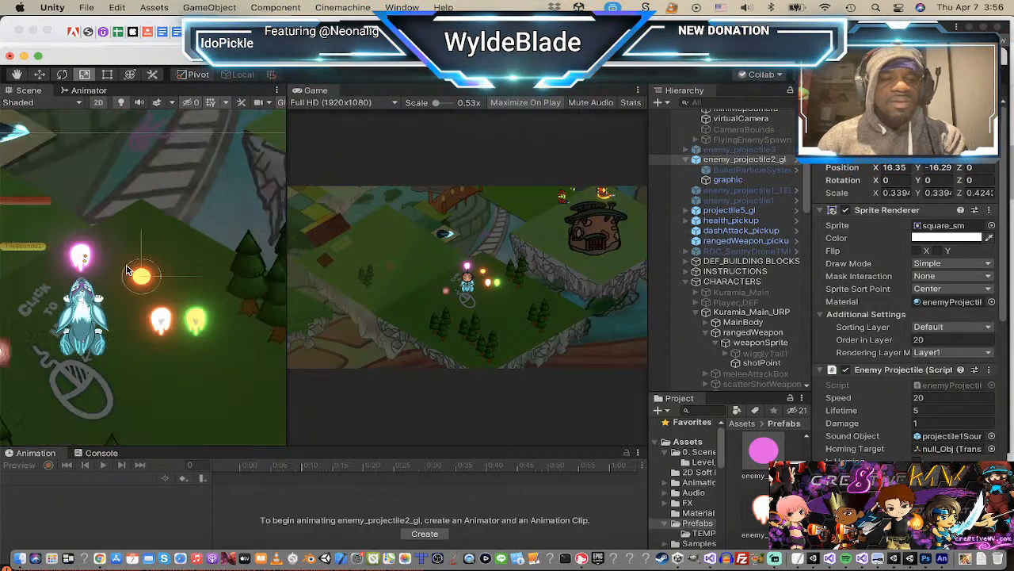
middle_click_drag(232, 193, 179, 294)
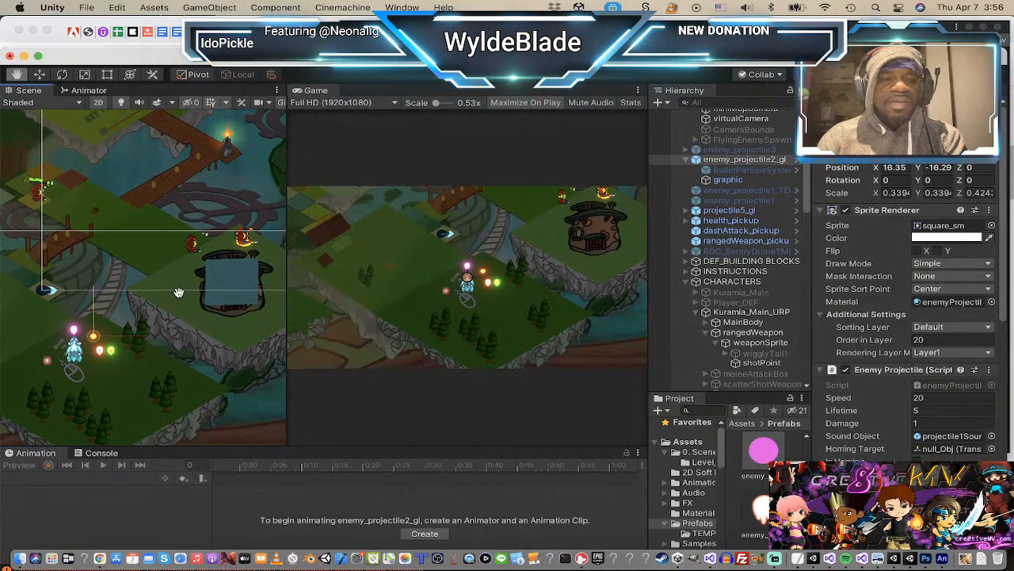
scroll(768, 309, "down", 5)
scroll(767, 308, "down", 10)
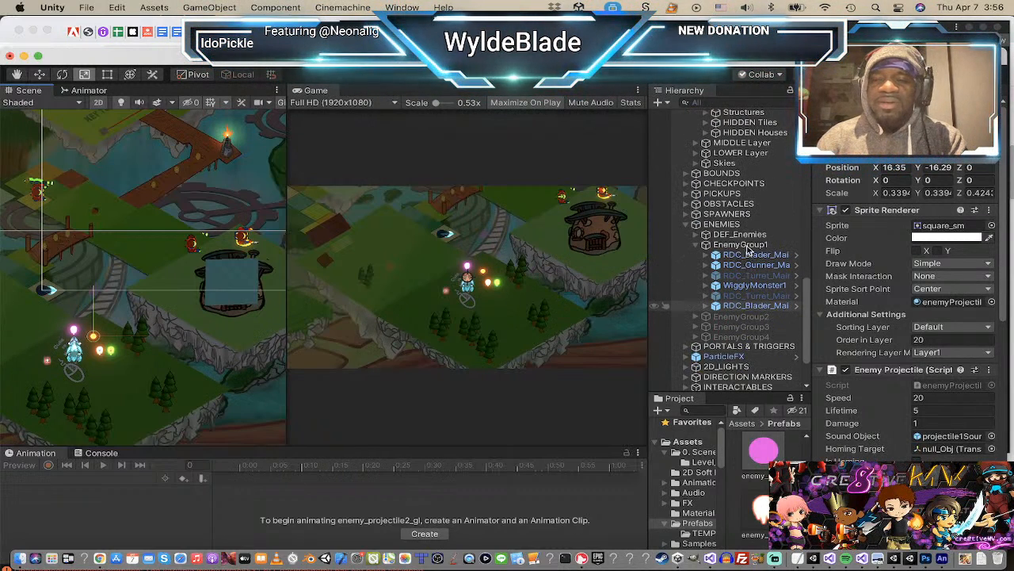
left_click(745, 246)
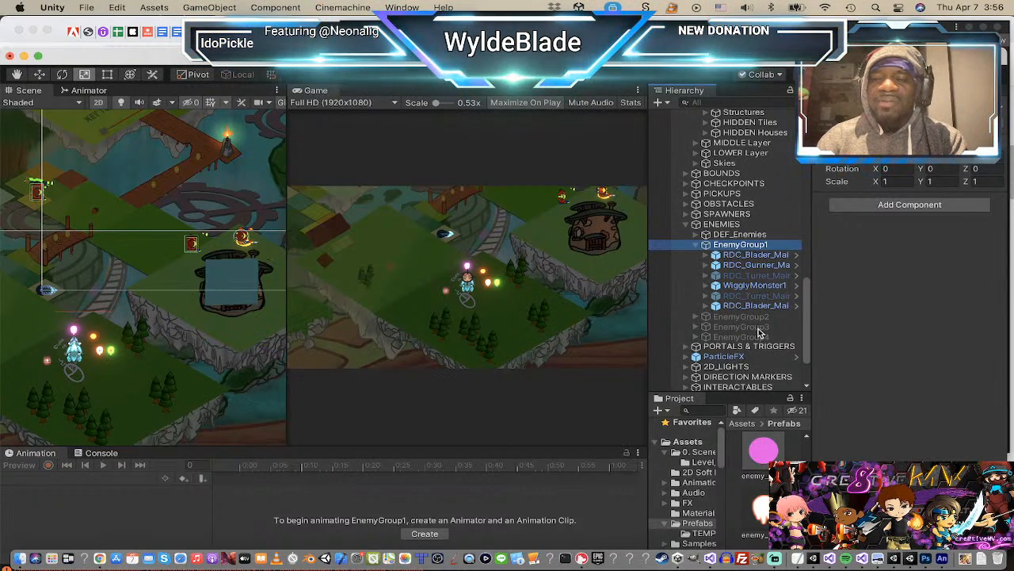
scroll(760, 307, "down", 1)
left_click(696, 292)
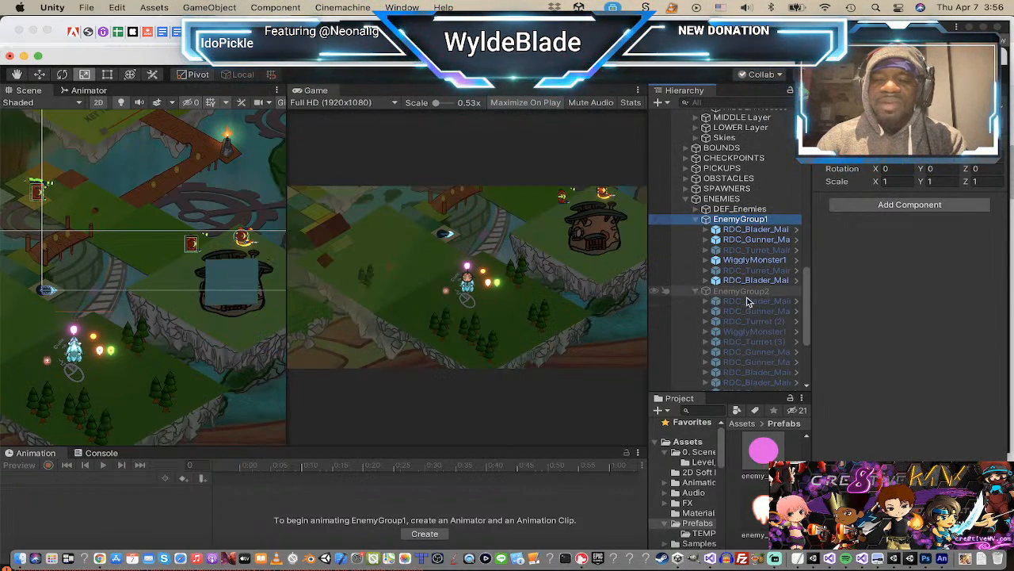
Step: Duplicate the first RDC_Blader and the RDC_Gunner in EnemyGroup1, and select the original RDC_Gunner
left_click(753, 229)
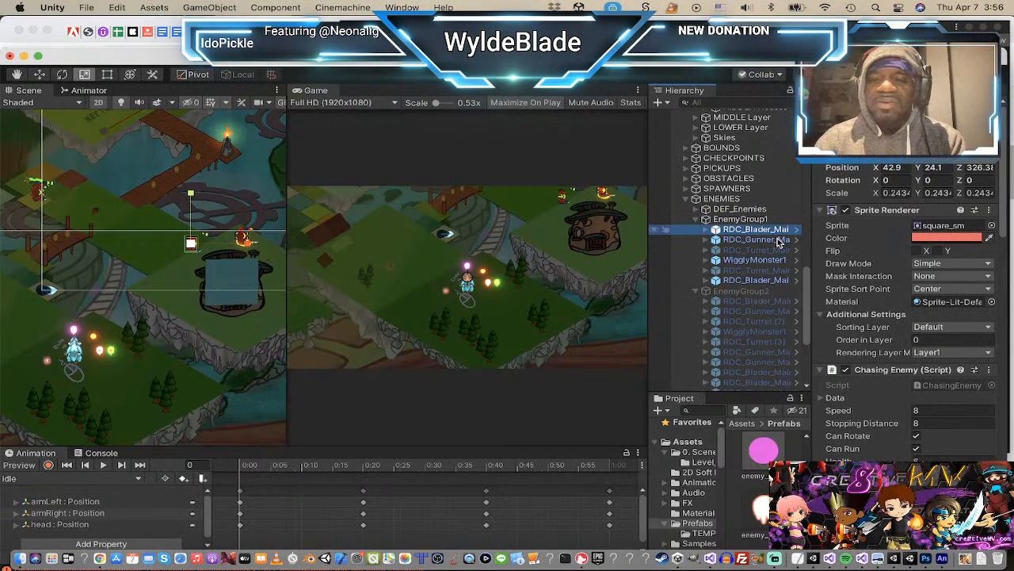
left_click(779, 242, "shift")
key("super+d")
left_click(779, 242)
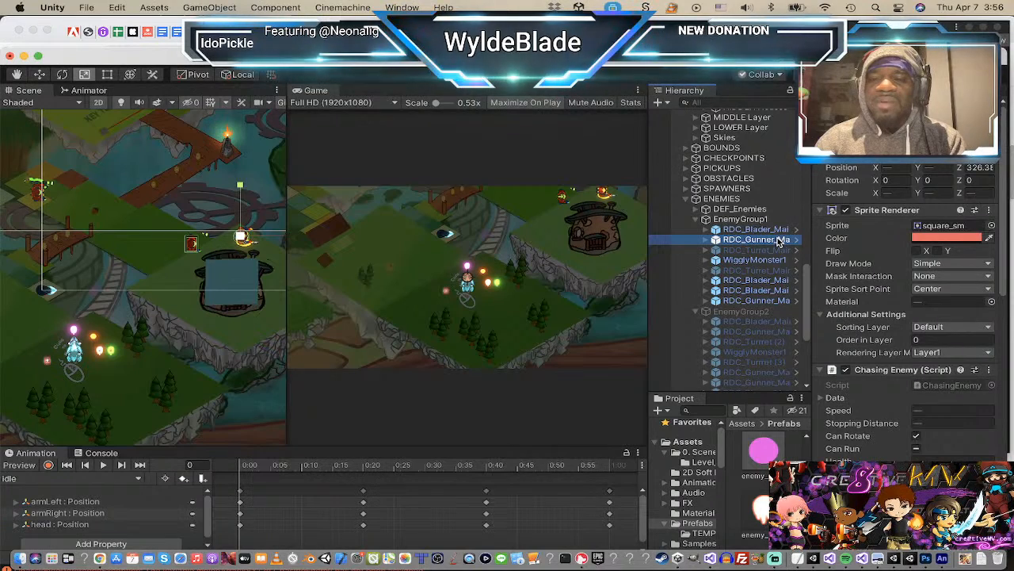
Step: Move the duplicated RDC_Blader and RDC_Gunner from EnemyGroup1 into EnemyGroup2
left_click(766, 291)
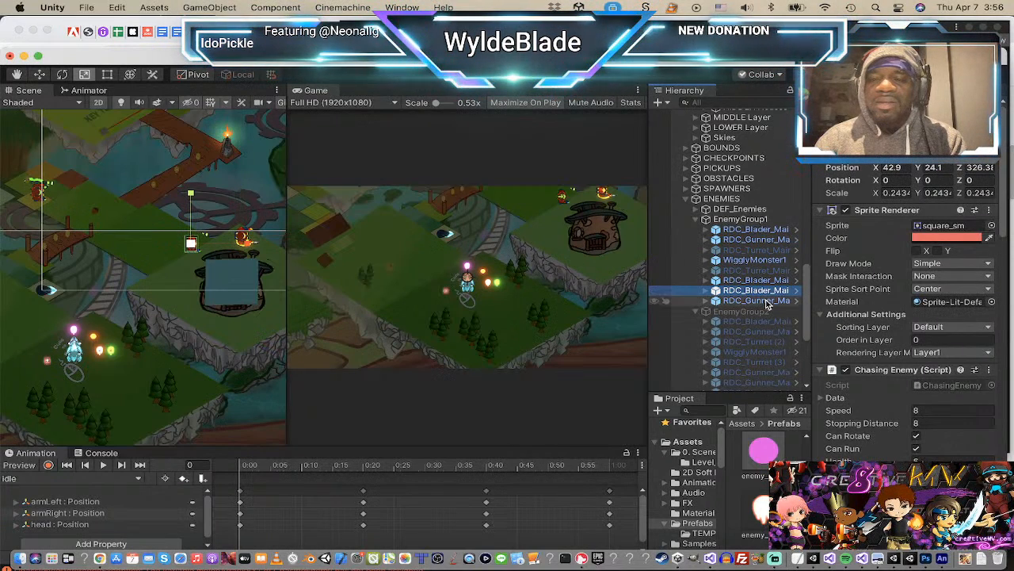
left_click(766, 302)
left_click(765, 294)
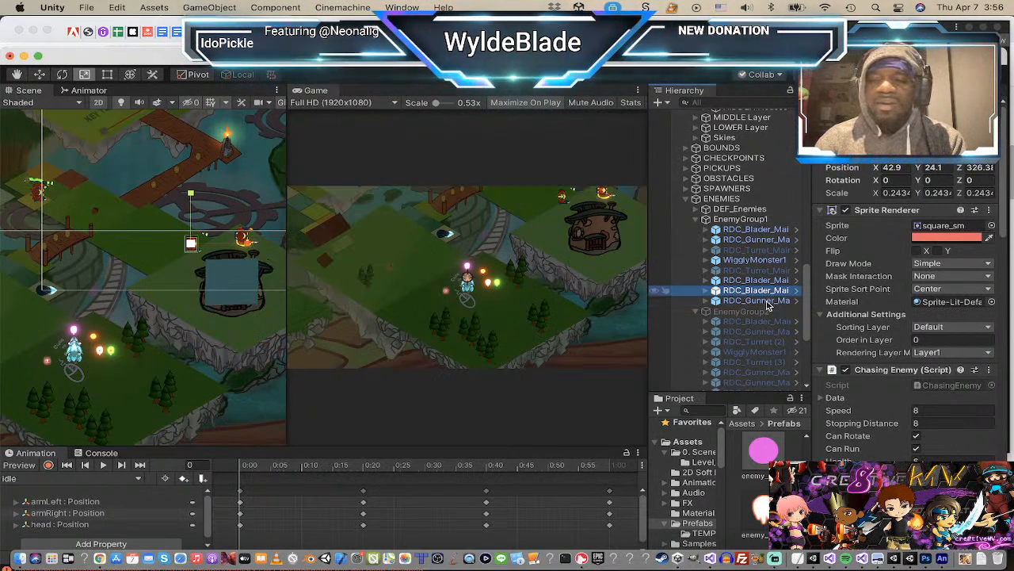
left_click(766, 302, "shift")
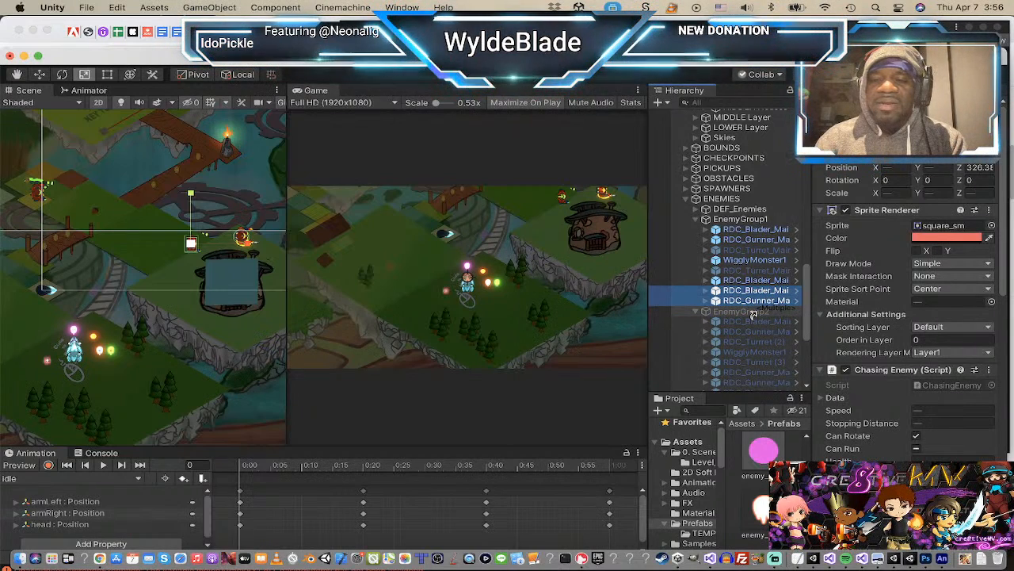
left_click_drag(753, 314, 752, 313)
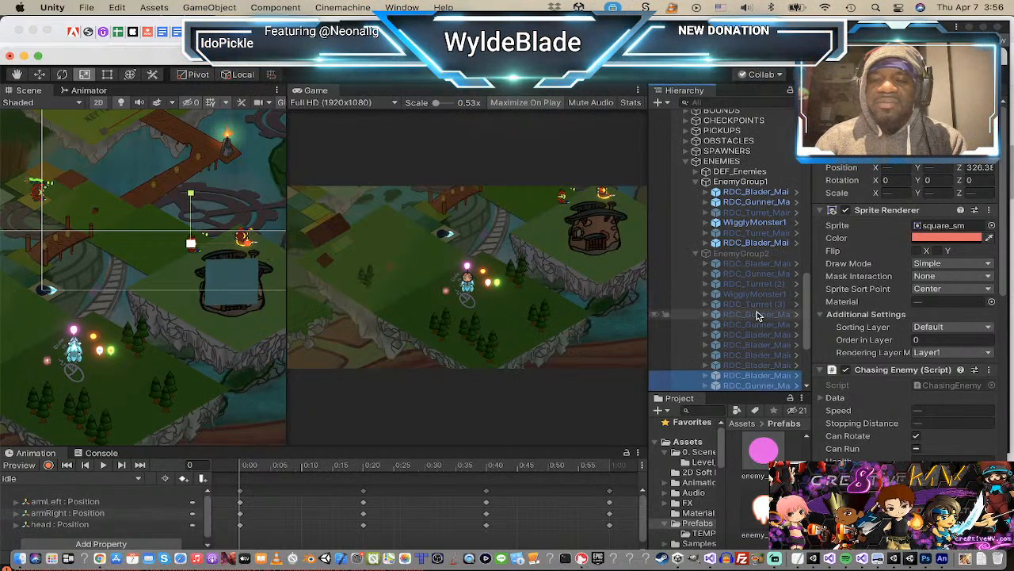
Step: Disable EnemyGroup1 and enable EnemyGroup2
left_click(741, 183)
left_click(842, 109)
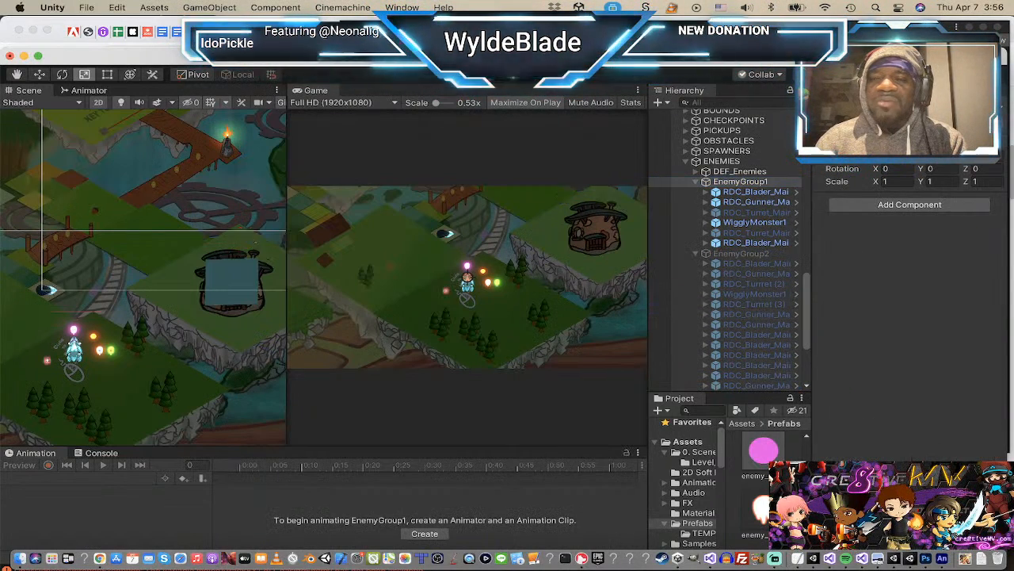
left_click(753, 254)
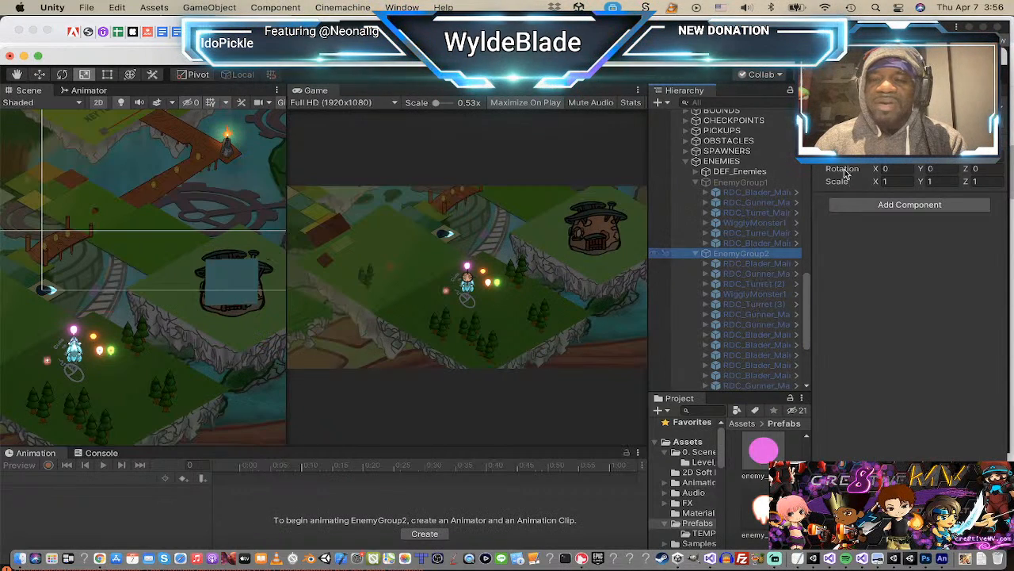
left_click(842, 109)
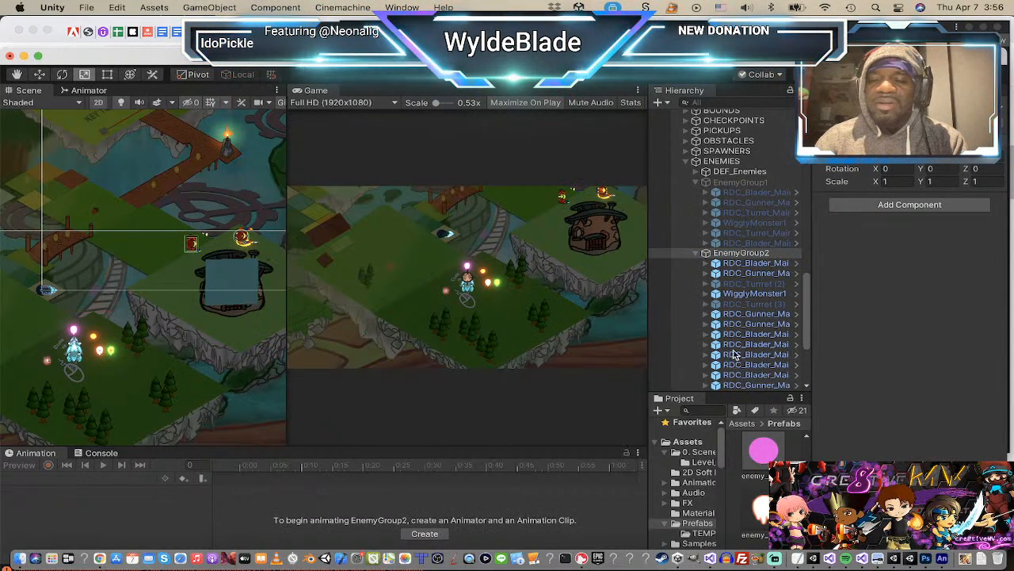
Step: Move the new RDC_Blader and RDC_Gunner in EnemyGroup2 together onto the distant grass platform where the group's old enemies stand
scroll(737, 349, "down", 2)
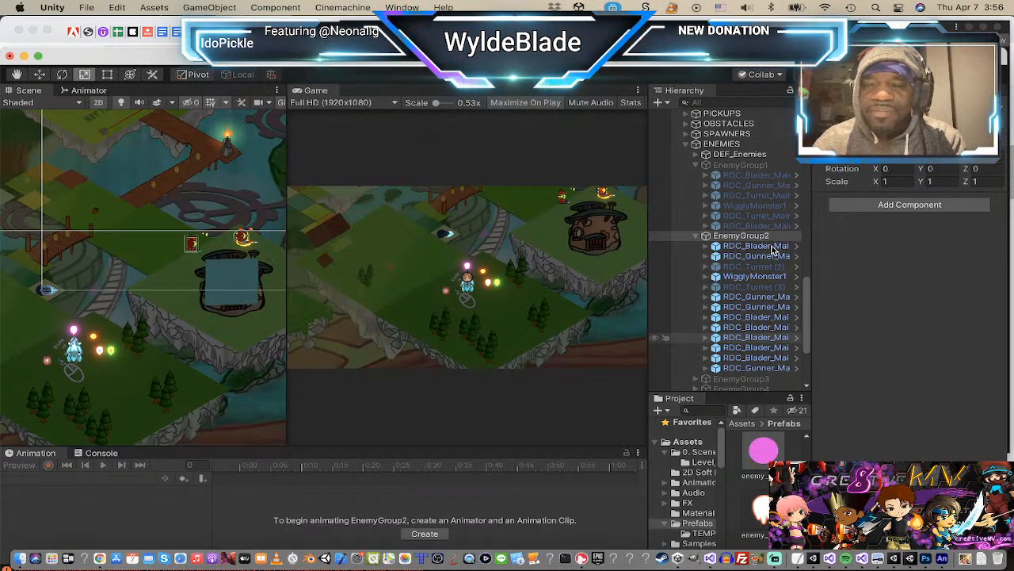
left_click(753, 358)
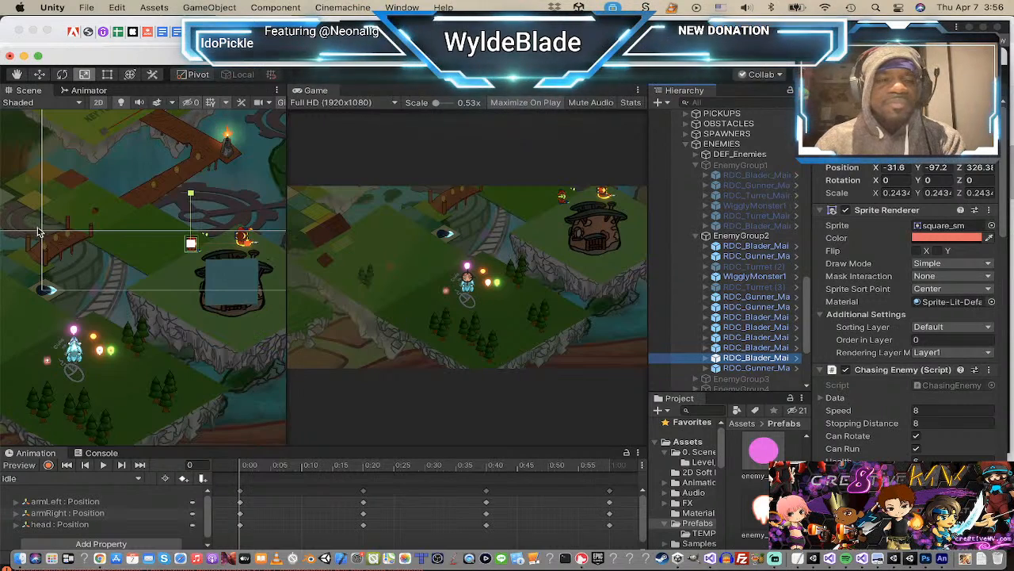
scroll(39, 235, "down", 5)
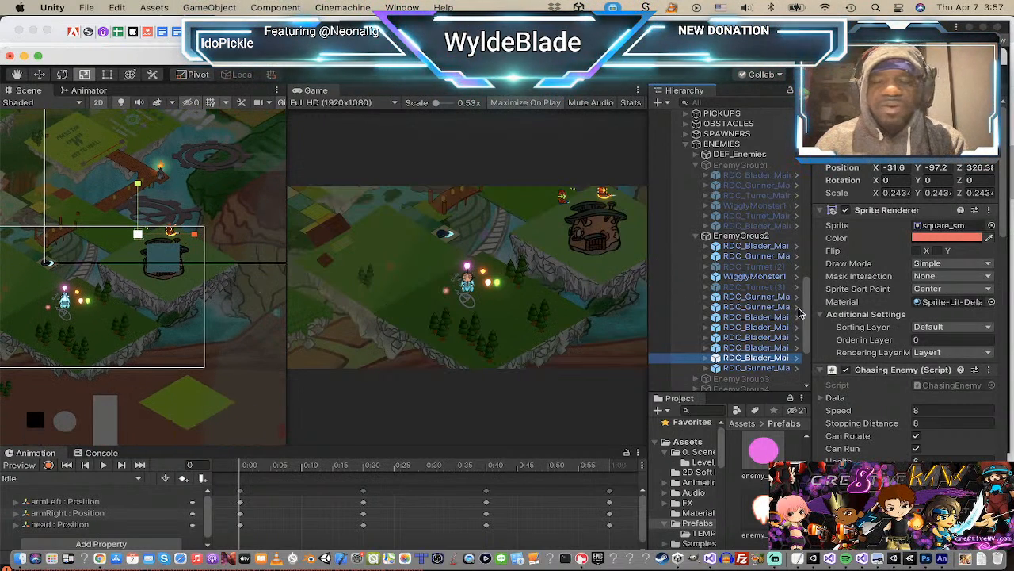
scroll(190, 200, "down", 1)
scroll(190, 201, "down", 2)
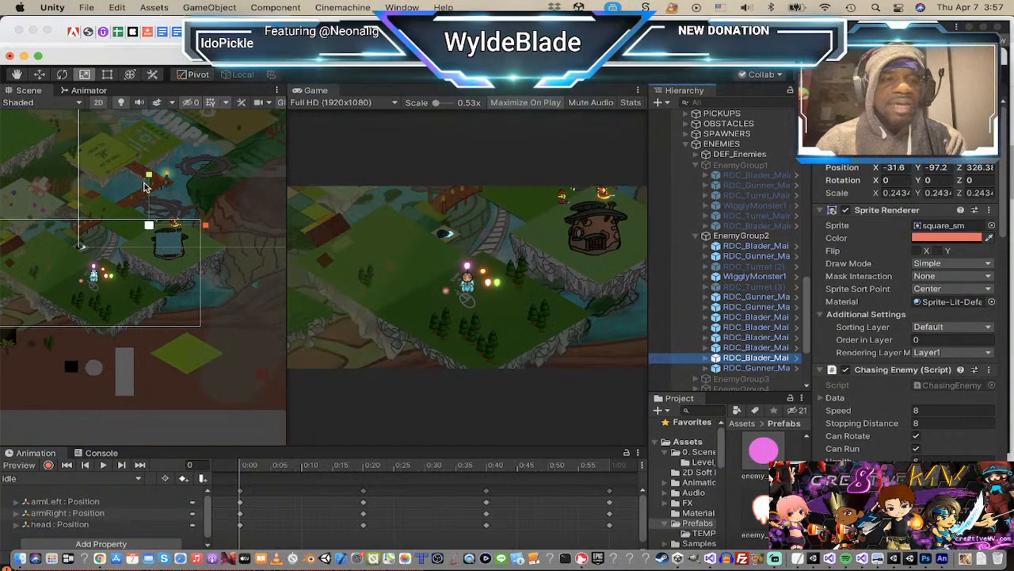
middle_click_drag(141, 184, 110, 306)
middle_click_drag(177, 270, 121, 291)
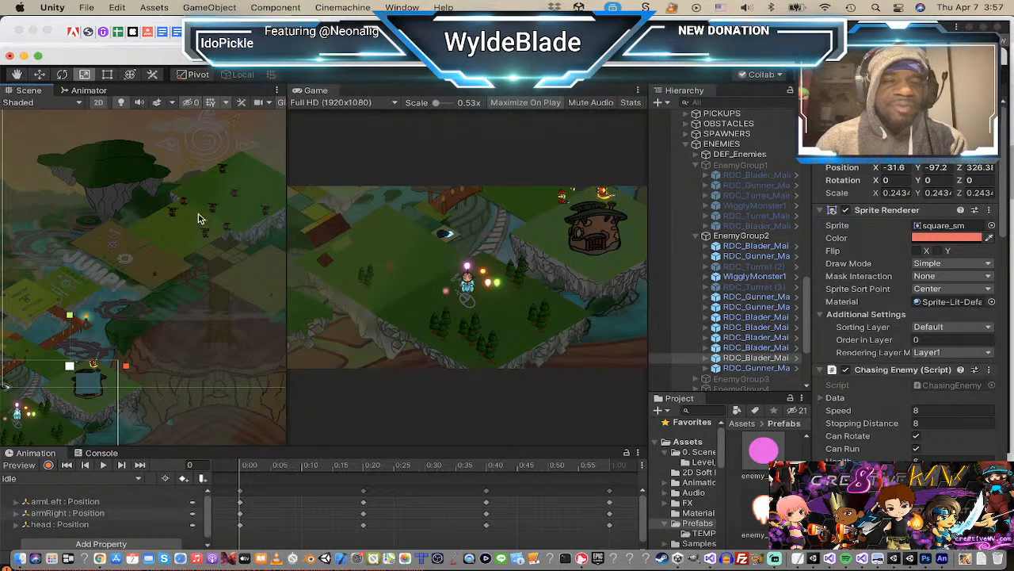
left_click(760, 369, "shift")
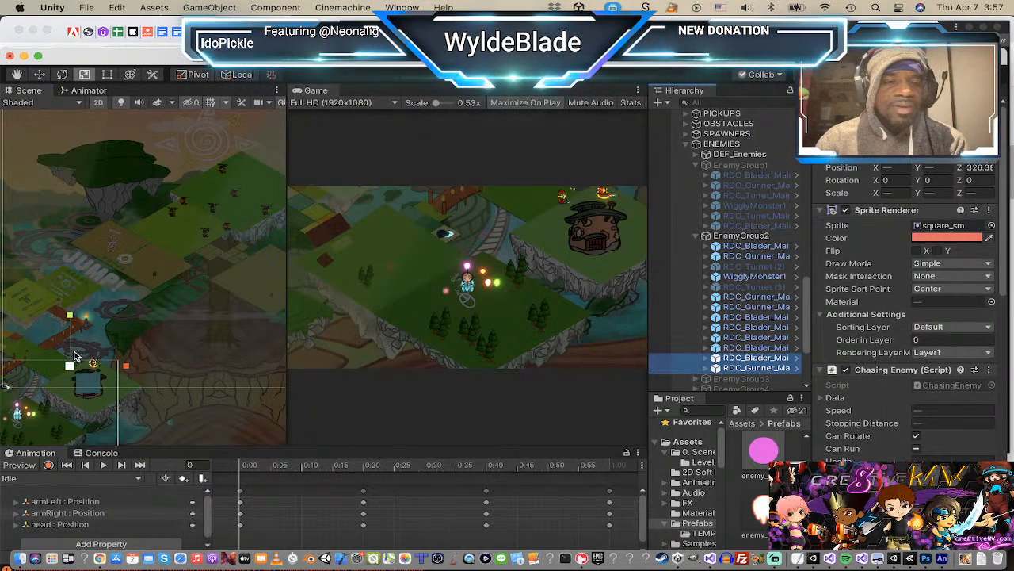
key("w")
left_click_drag(75, 356, 176, 224)
Step: Place the new RDC_Gunner over the old gunner near the platform's rocky edge, at about X 47.95, Y 32.49
scroll(178, 203, "up", 10)
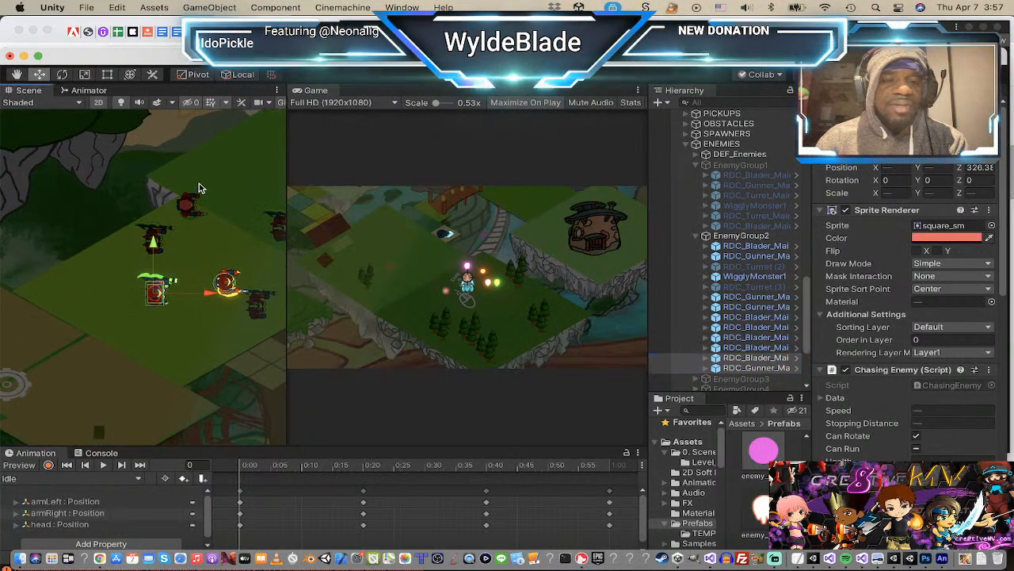
middle_click_drag(202, 185, 59, 243)
scroll(63, 247, "up", 5)
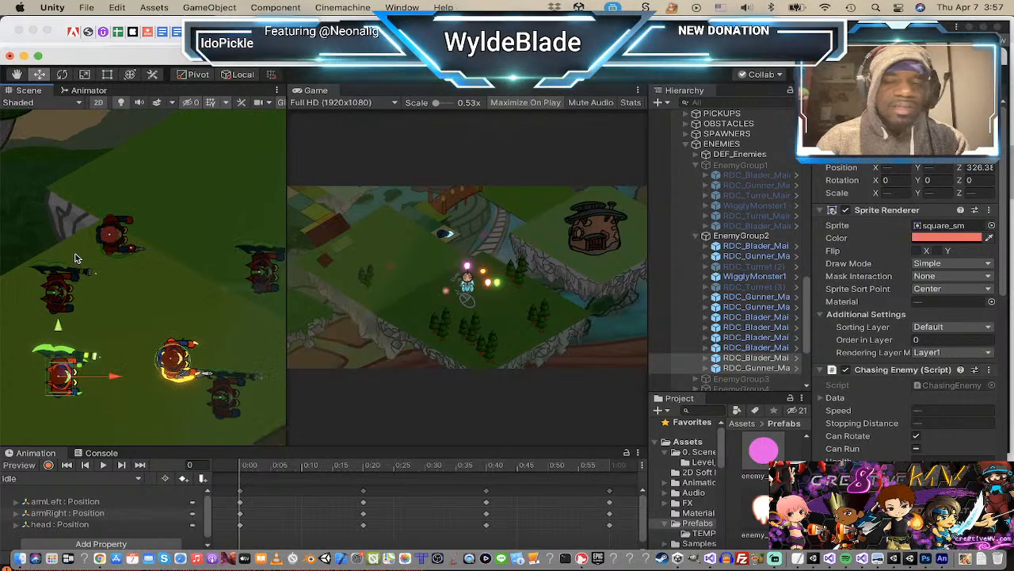
left_click(754, 368)
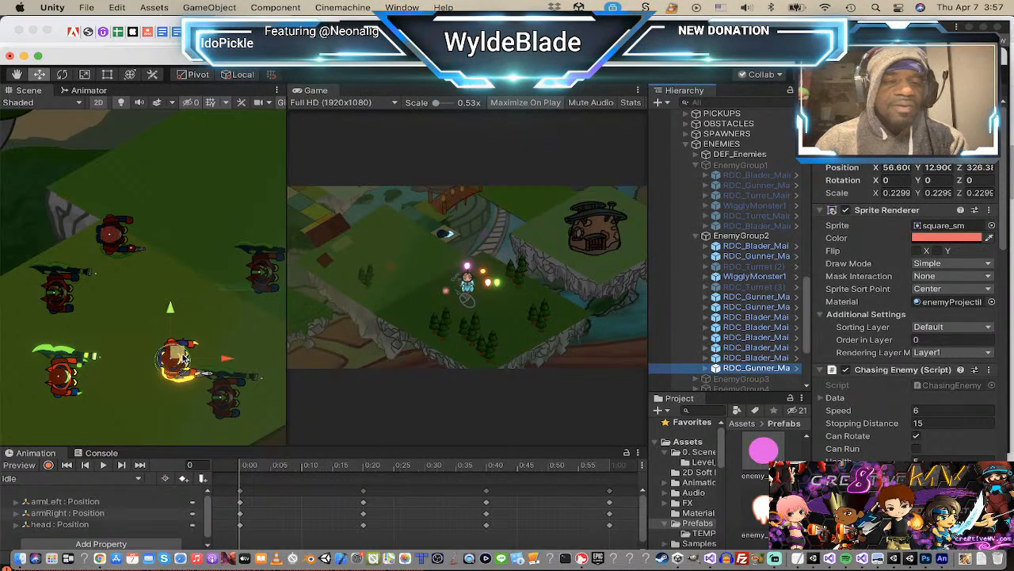
left_click_drag(181, 356, 117, 231)
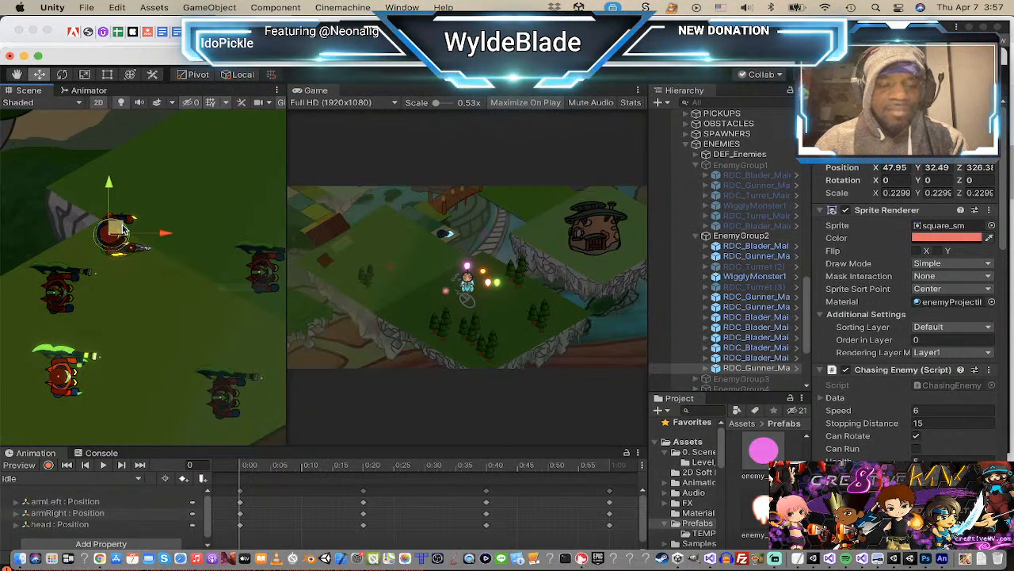
Step: Duplicate the new RDC_Gunner and place the copy over the second old gunner, at about X 83.6, Y 38.7
key("super+d")
middle_click_drag(204, 314, 122, 356)
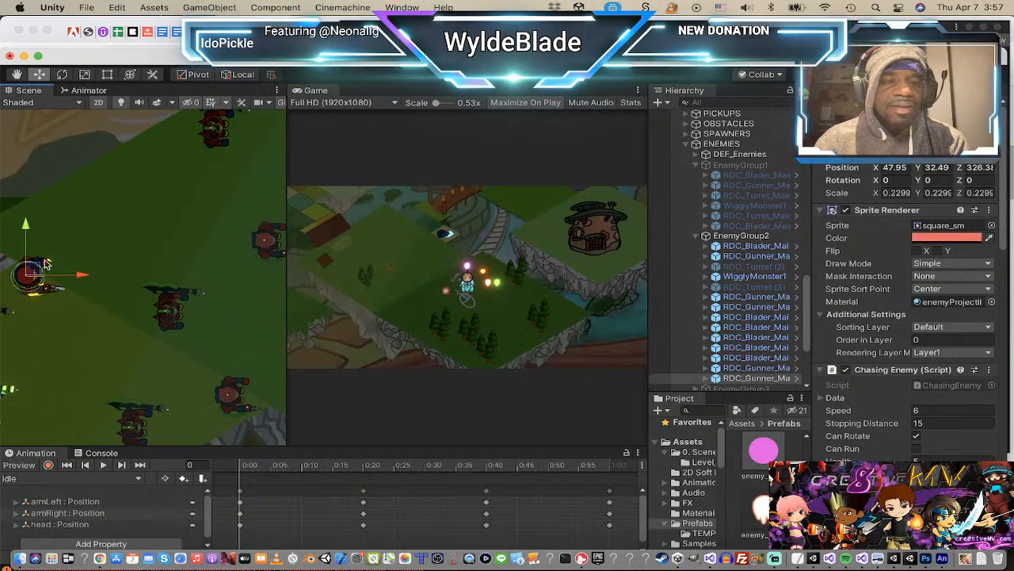
left_click_drag(38, 273, 273, 236)
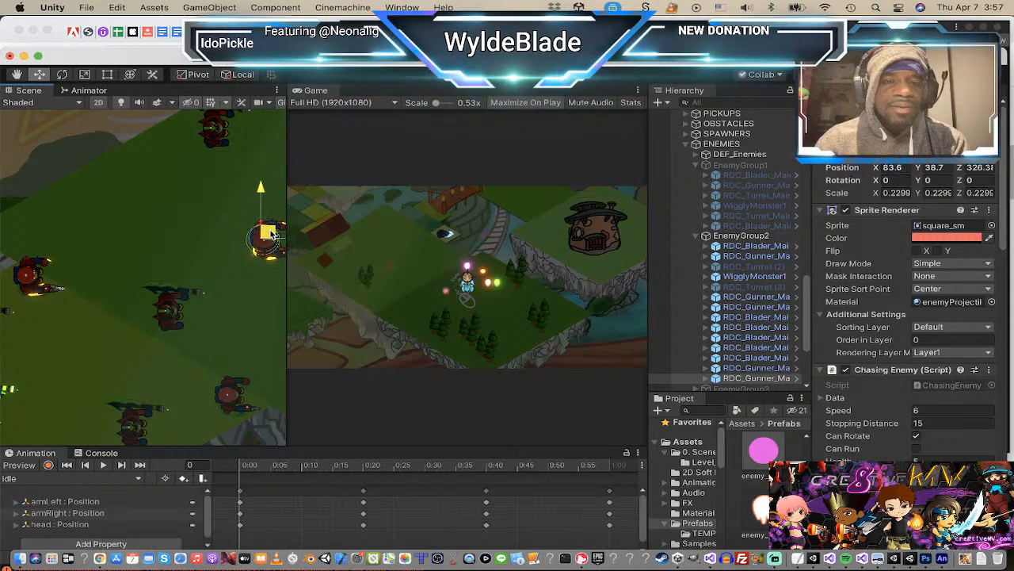
middle_click_drag(206, 283, 117, 279)
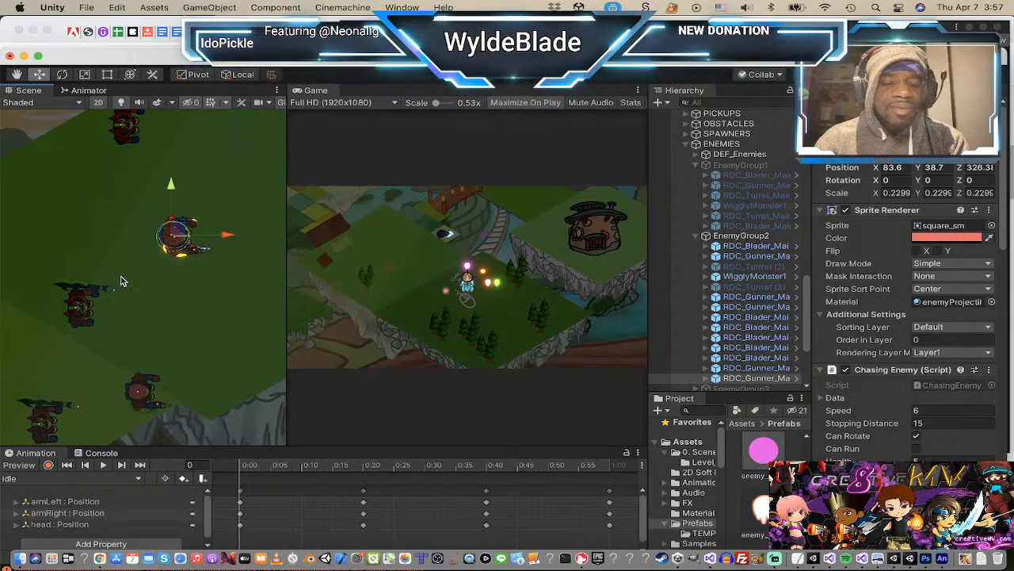
Step: Duplicate the RDC_Gunner again and place the copy over the third old gunner, at about X 78.4, Y 11.9
key("super+d")
left_click_drag(176, 235, 147, 391)
key("super+d")
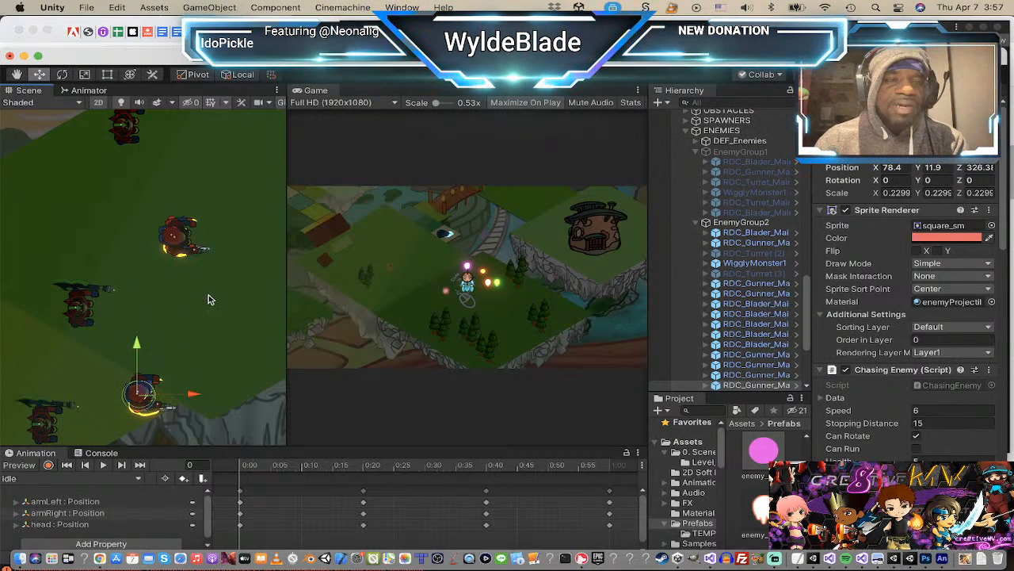
scroll(219, 290, "down", 5)
mouse_move(221, 287)
middle_mouse_down()
mouse_move(187, 289)
mouse_move(210, 284)
middle_mouse_up()
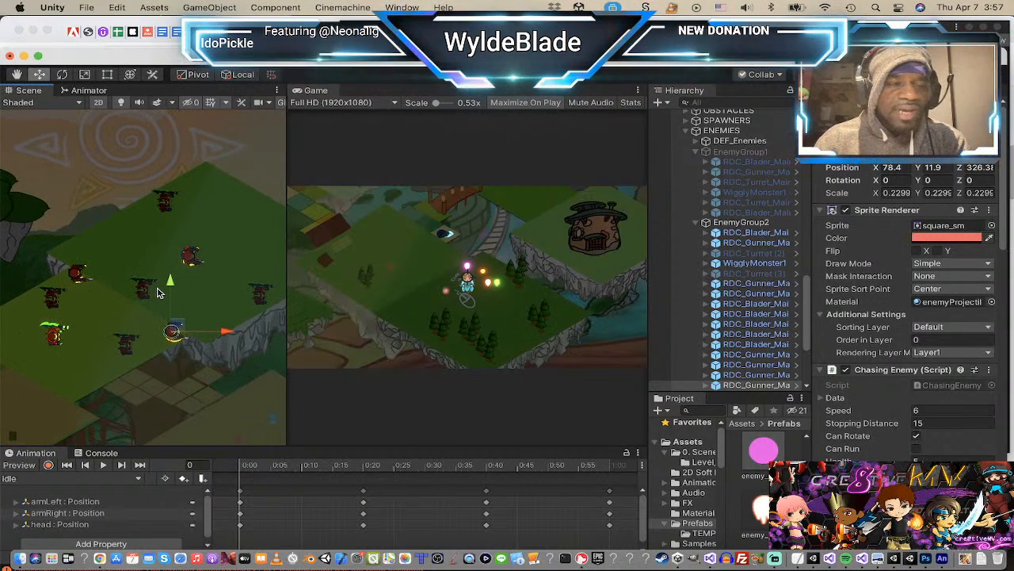
scroll(156, 293, "up", 3)
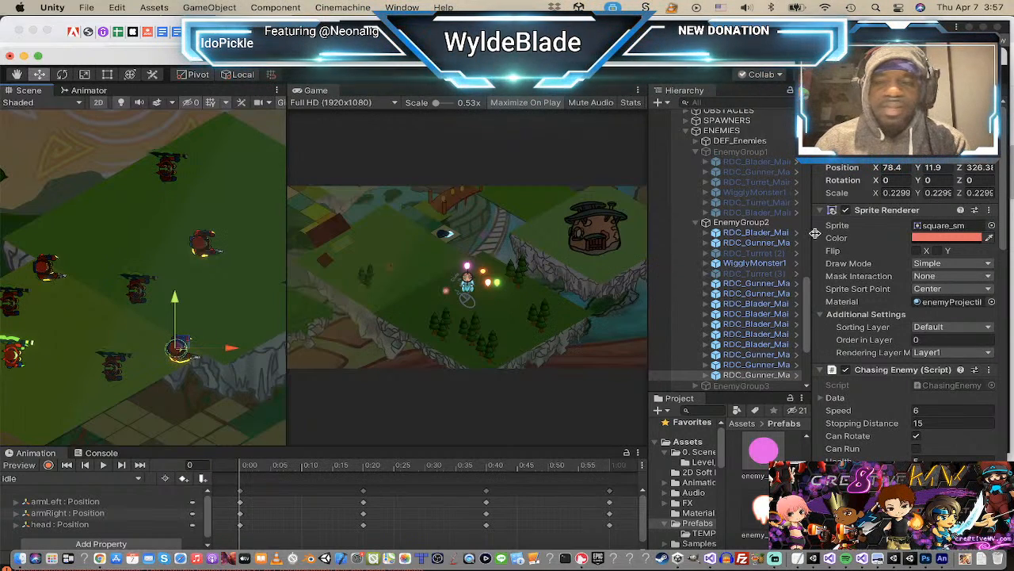
Step: Delete the three old RDC_Gunner enemies from EnemyGroup2
left_click(757, 243)
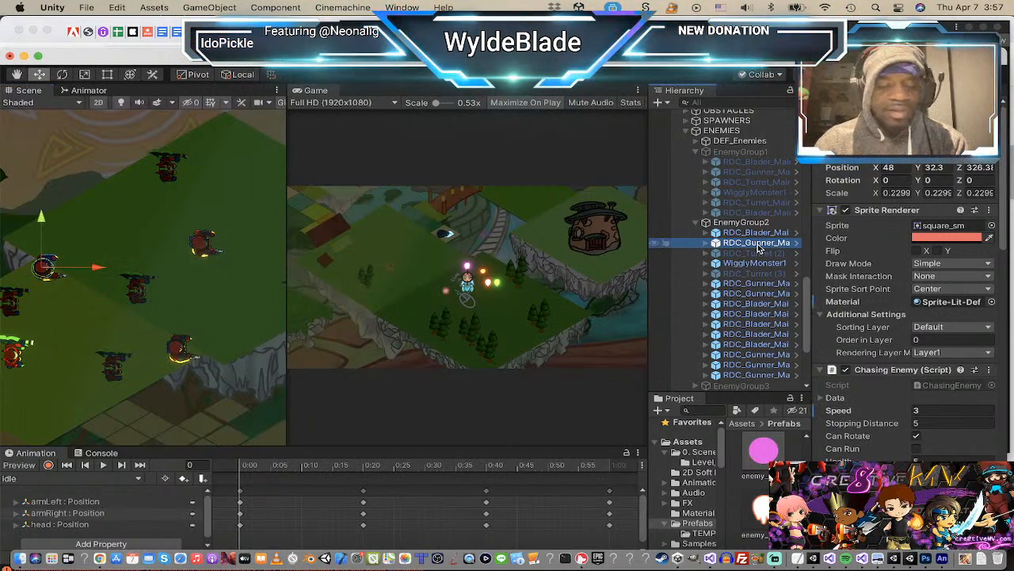
left_click(773, 283, "super")
left_click(774, 293, "super")
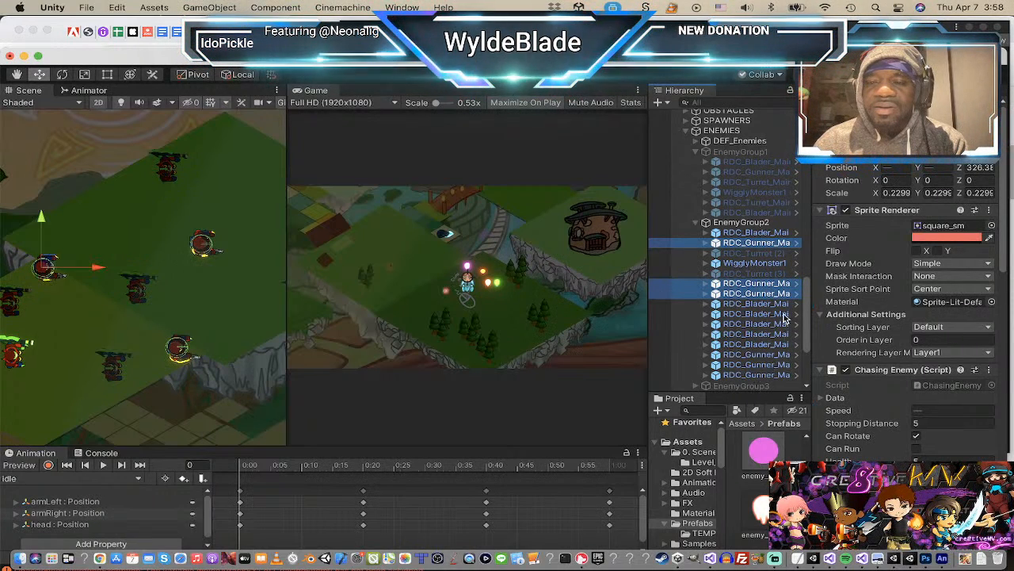
right_click(774, 246)
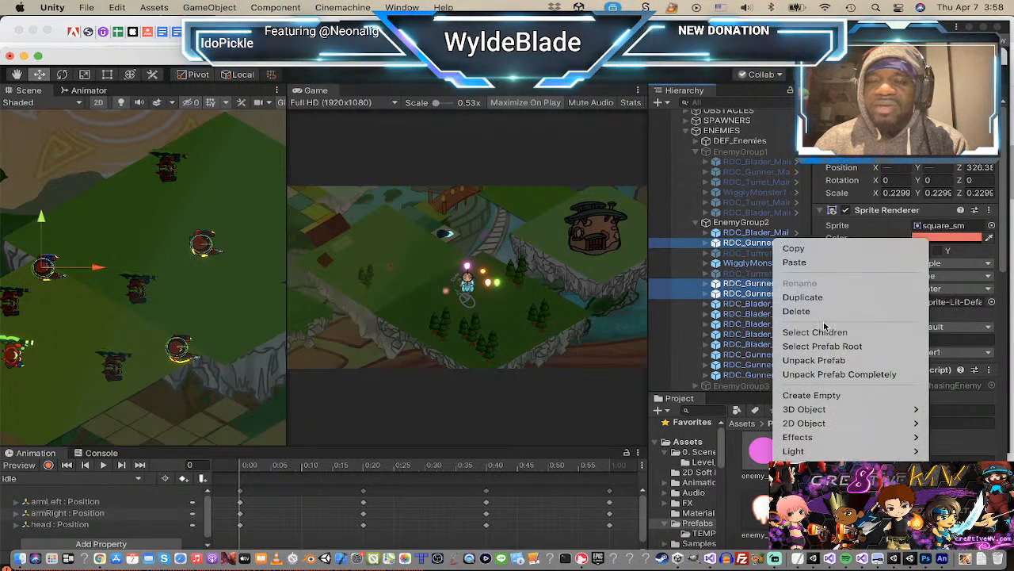
left_click(796, 312)
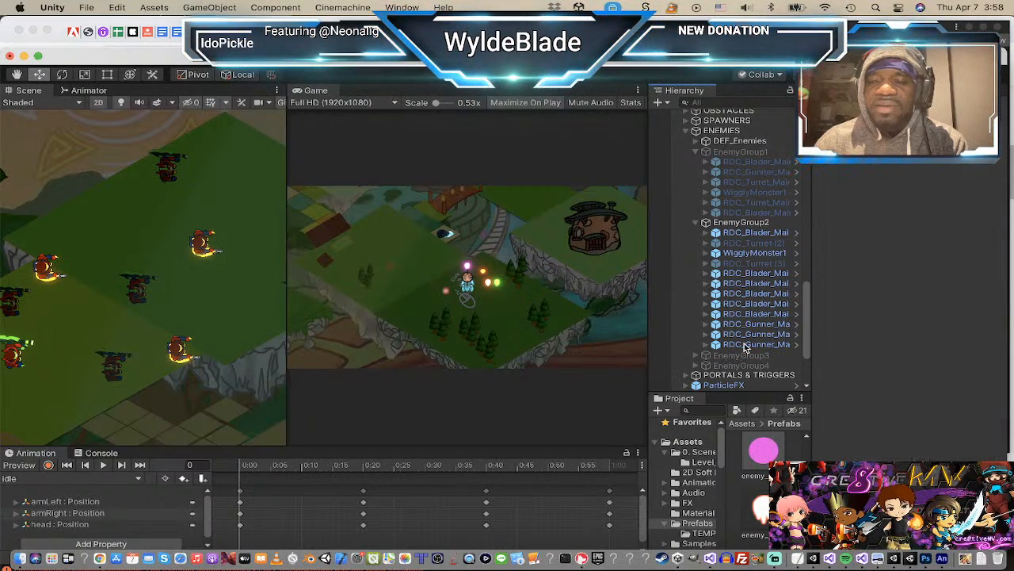
Step: Duplicate the new RDC_Blader and place the copy over the nearest old blader, at about X 63.5, Y 6.4
left_click(759, 314)
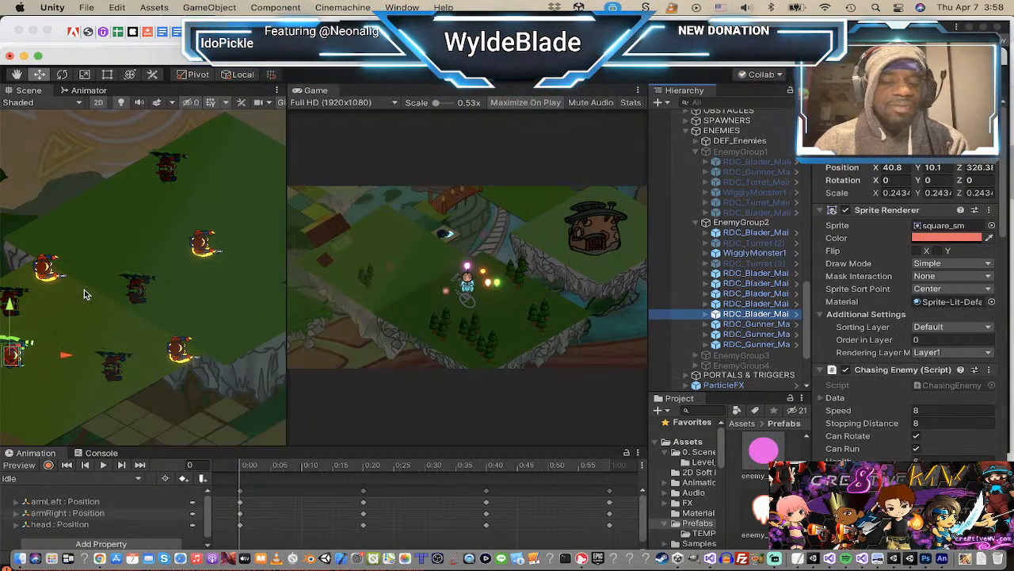
key("ctrl+d")
left_click_drag(20, 354, 117, 367)
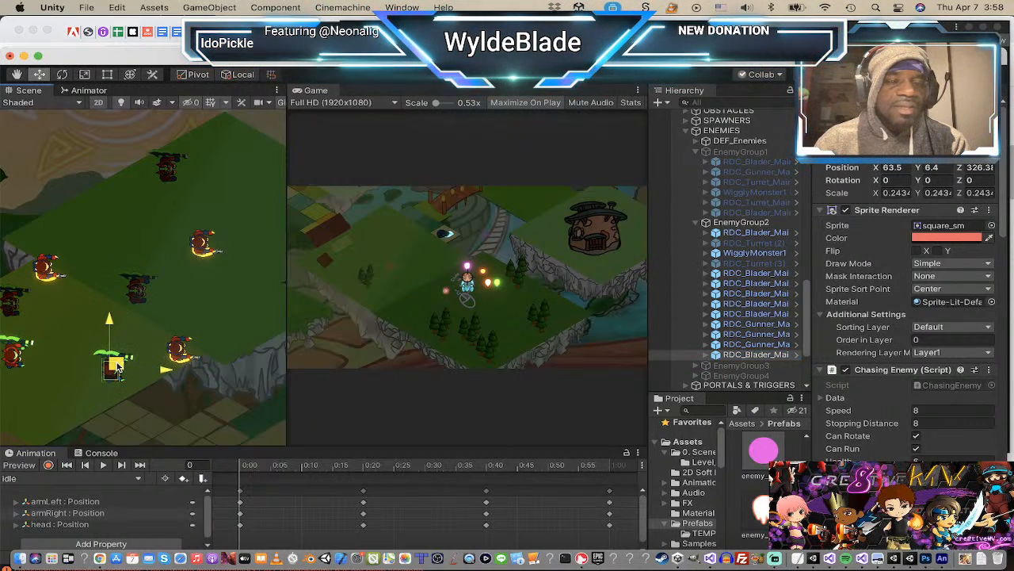
Step: Cover the remaining old bladers on the platform with the first new RDC_Blader and its duplicates, placing the last at about X 106.2, Y 24.4
left_click(17, 355)
left_click(14, 355)
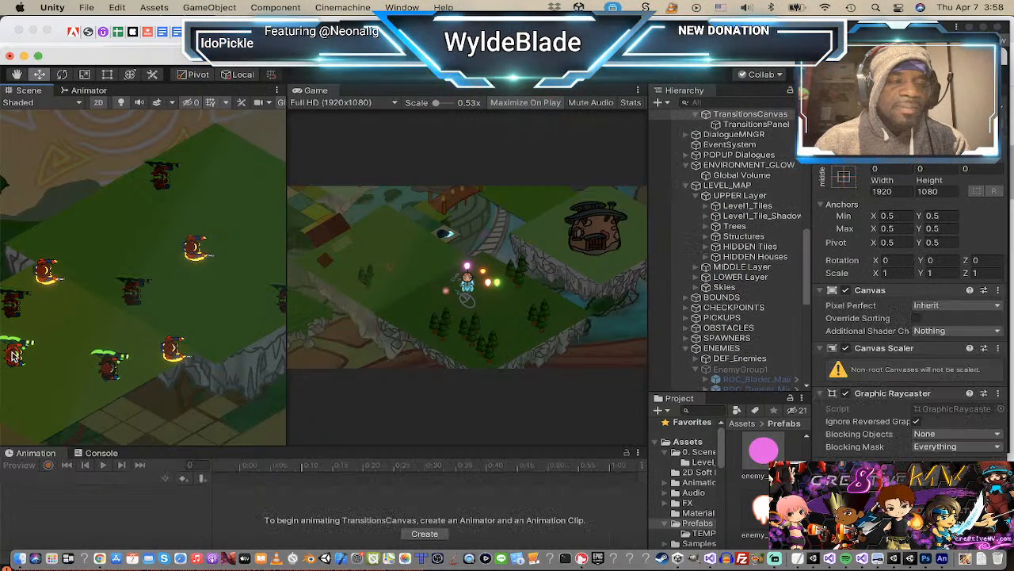
left_click(13, 356)
left_click(14, 357)
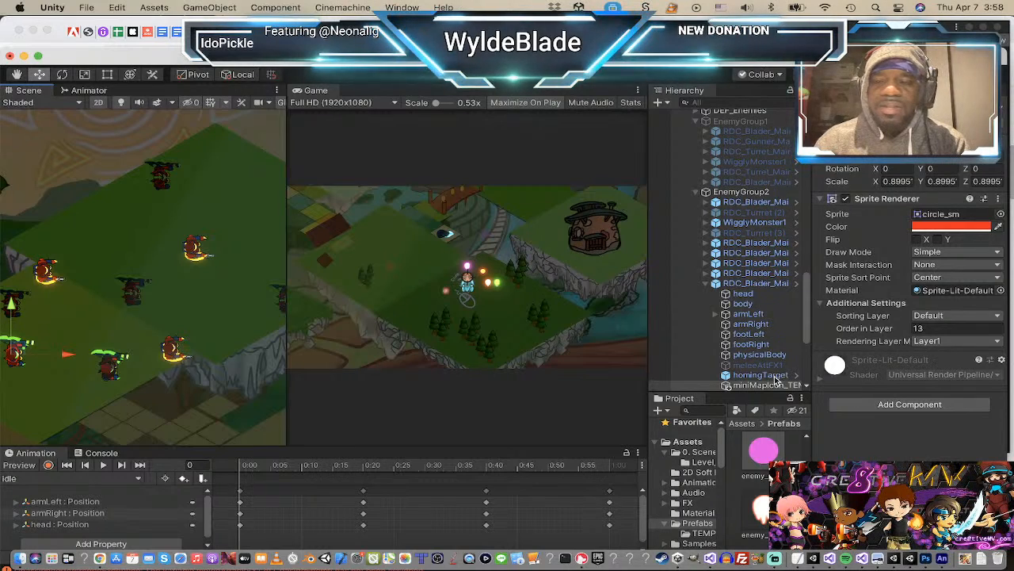
left_click(748, 286)
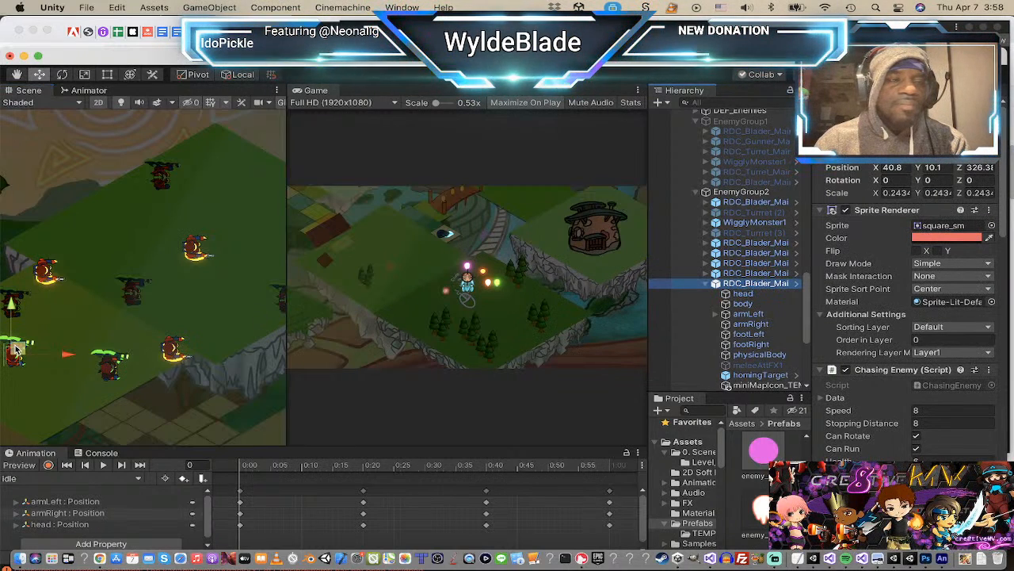
left_click_drag(16, 297, 294, 297)
key("super+d")
key("super+d")
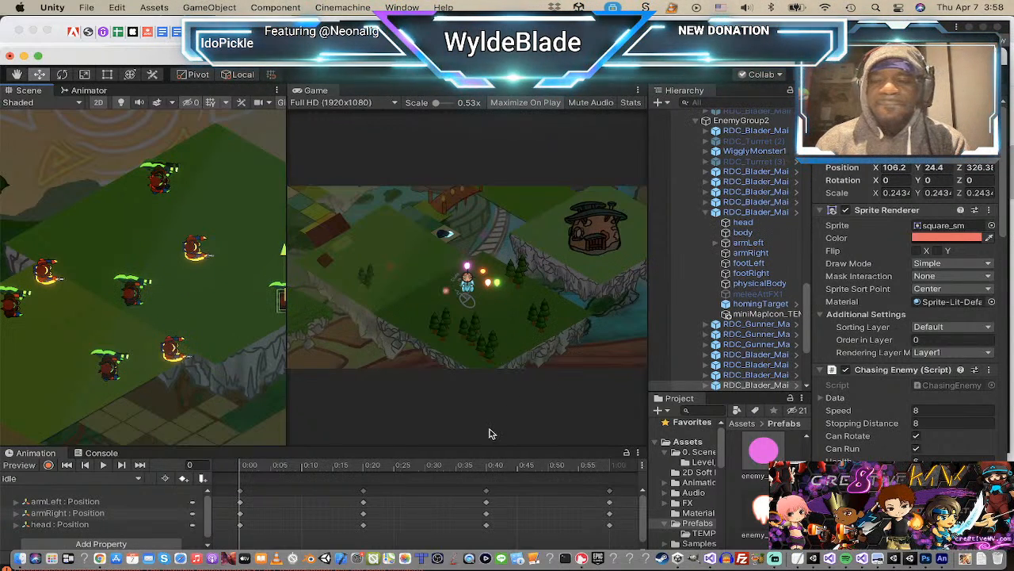
scroll(733, 295, "up", 1)
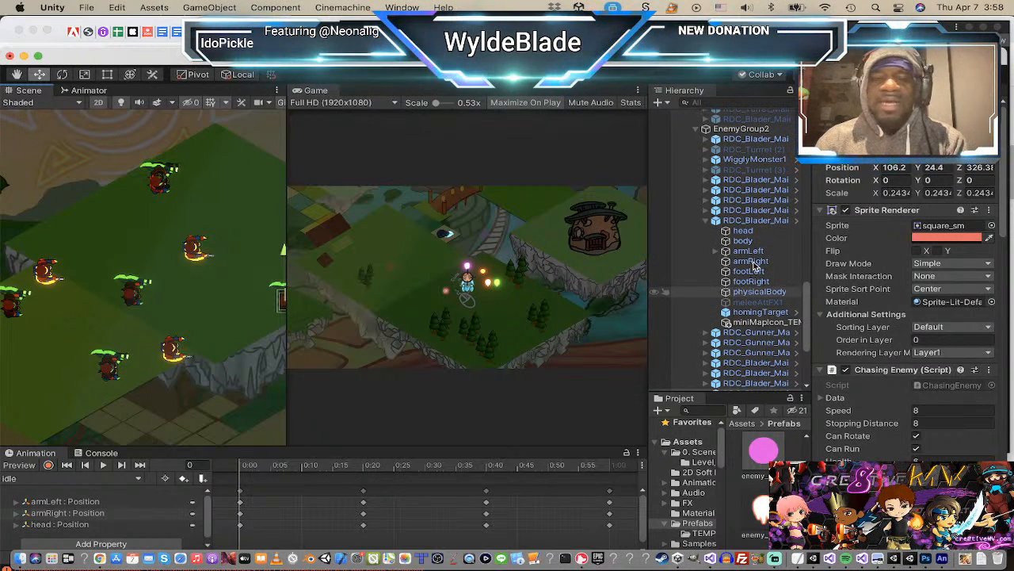
scroll(744, 270, "down", 2)
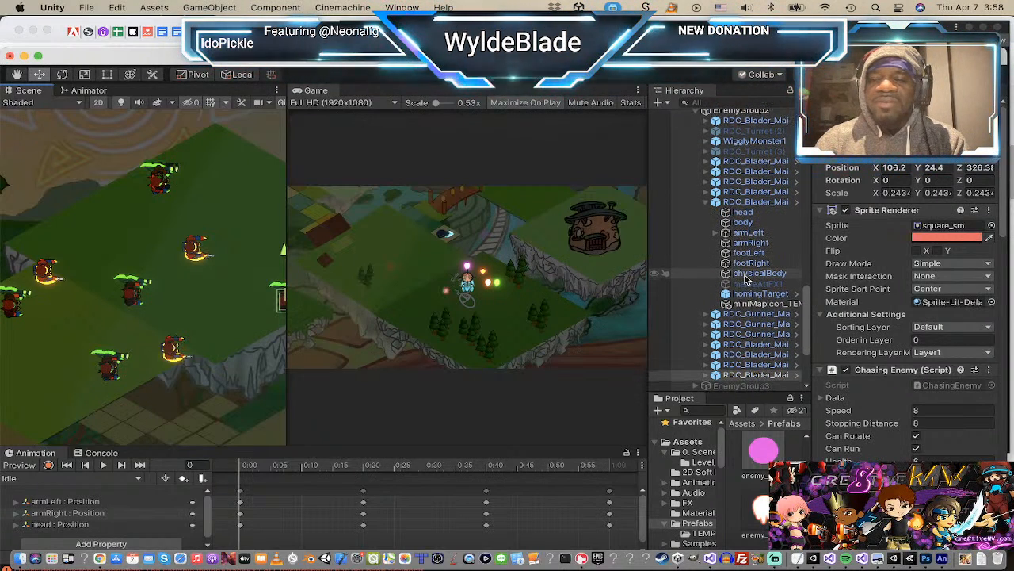
Step: Delete the five old RDC_Blader enemies from EnemyGroup2, keeping the new copies
left_click(706, 203)
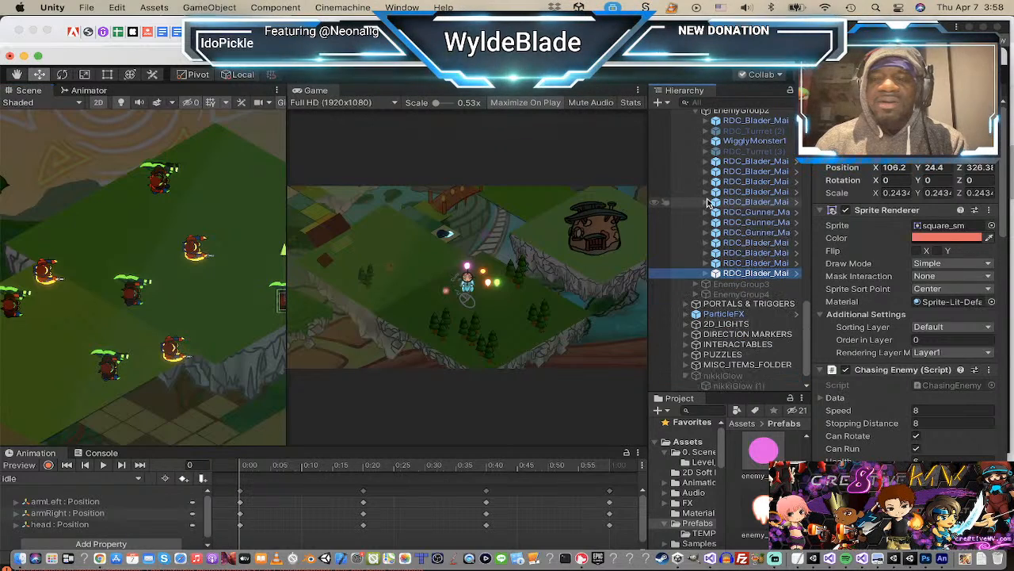
left_click(749, 190)
left_click(753, 163, "shift")
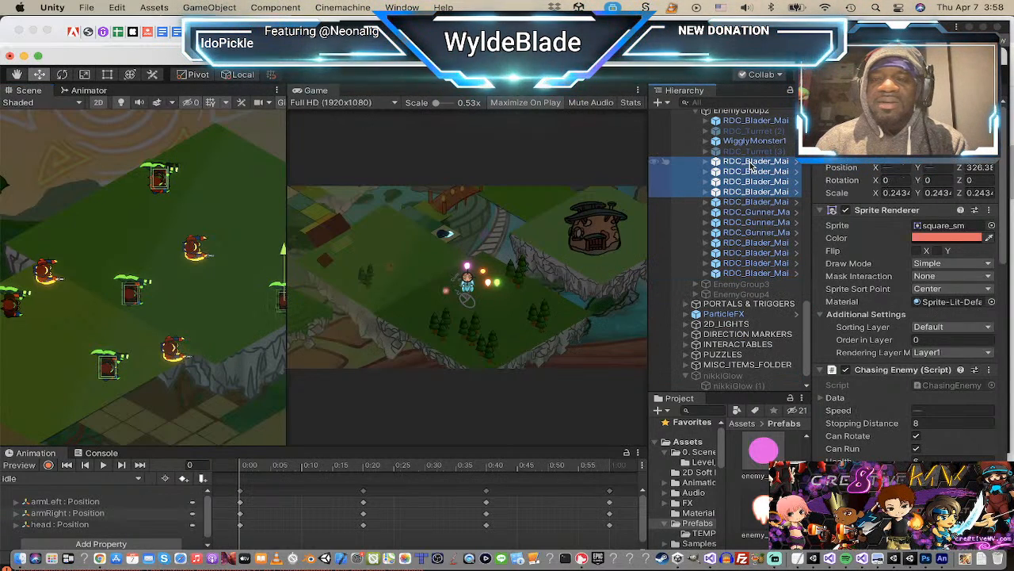
scroll(753, 135, "up", 1)
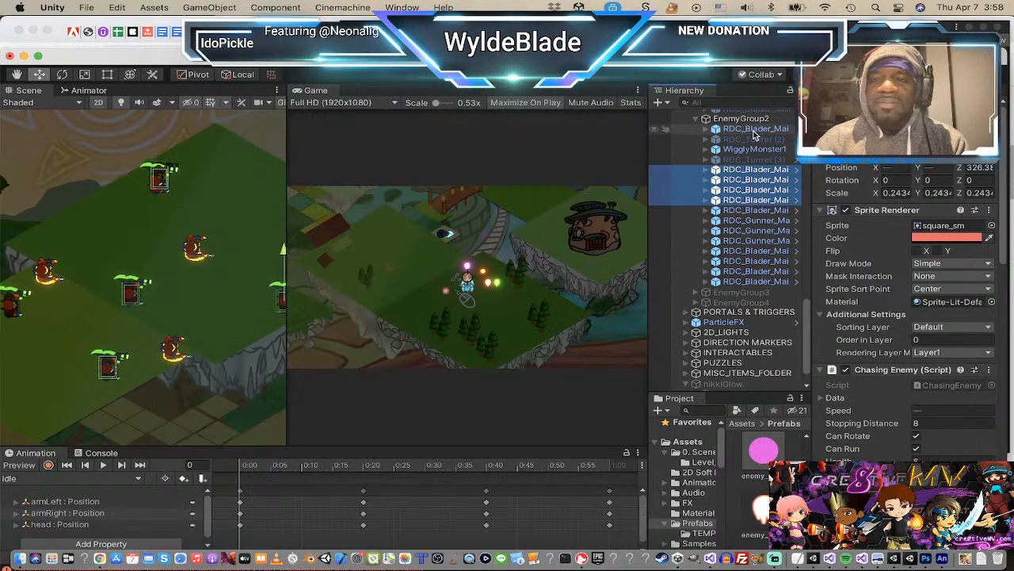
left_click(755, 132, "super")
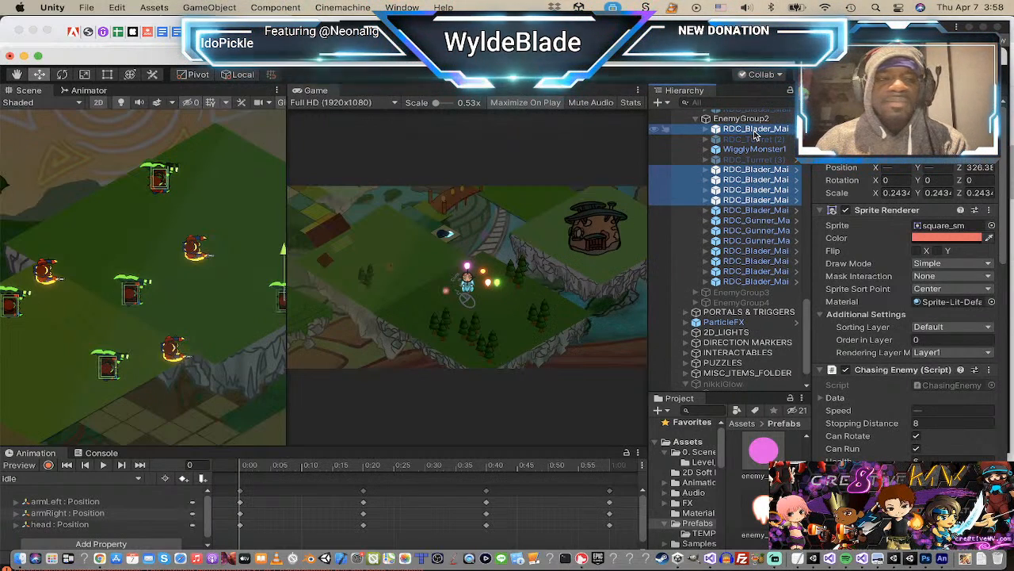
right_click(754, 135)
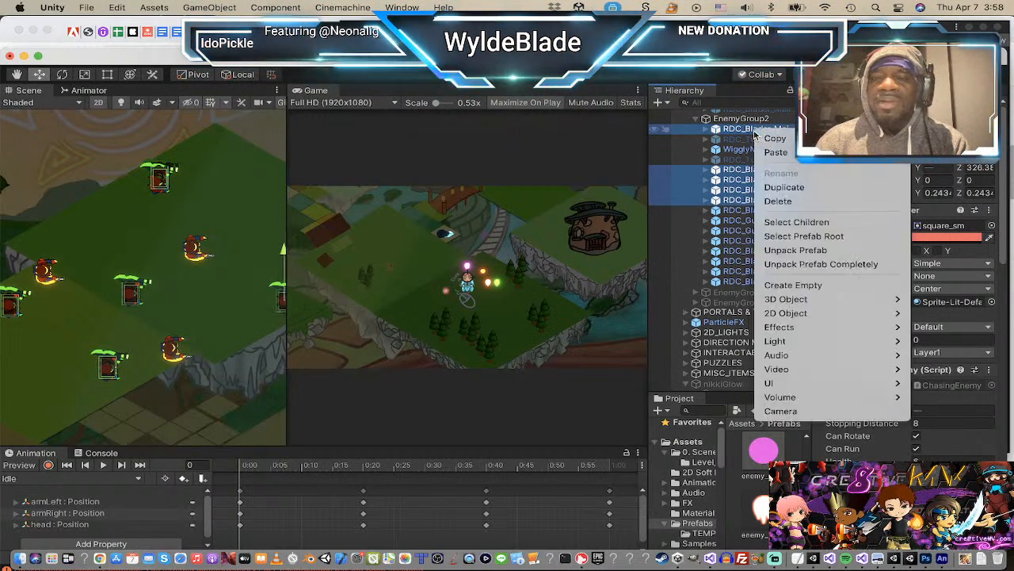
left_click(781, 203)
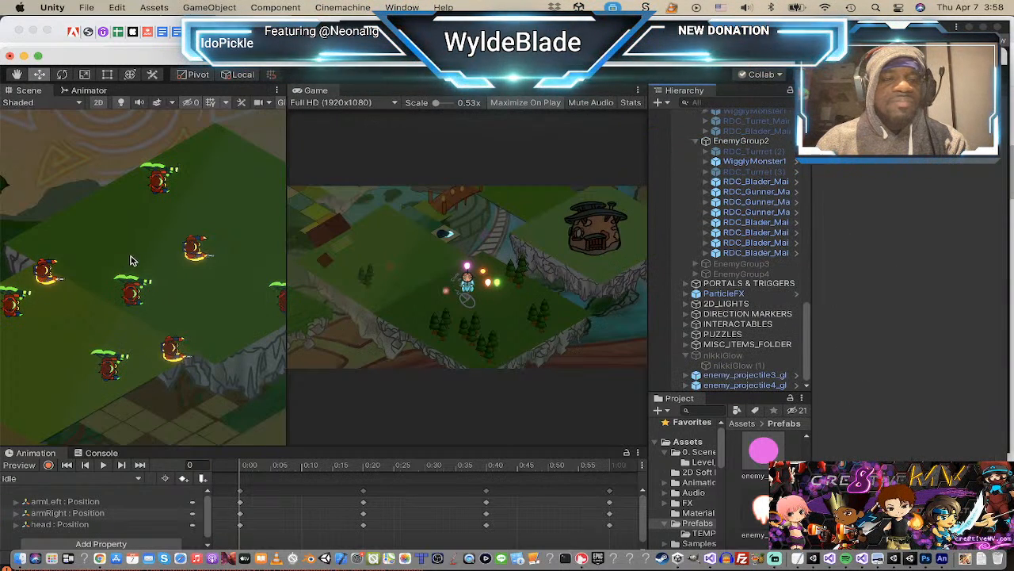
Step: Duplicate one new RDC_Gunner and one new RDC_Blader from EnemyGroup2 and move the two copies into EnemyGroup3
scroll(136, 257, "down", 4)
scroll(142, 258, "up", 1)
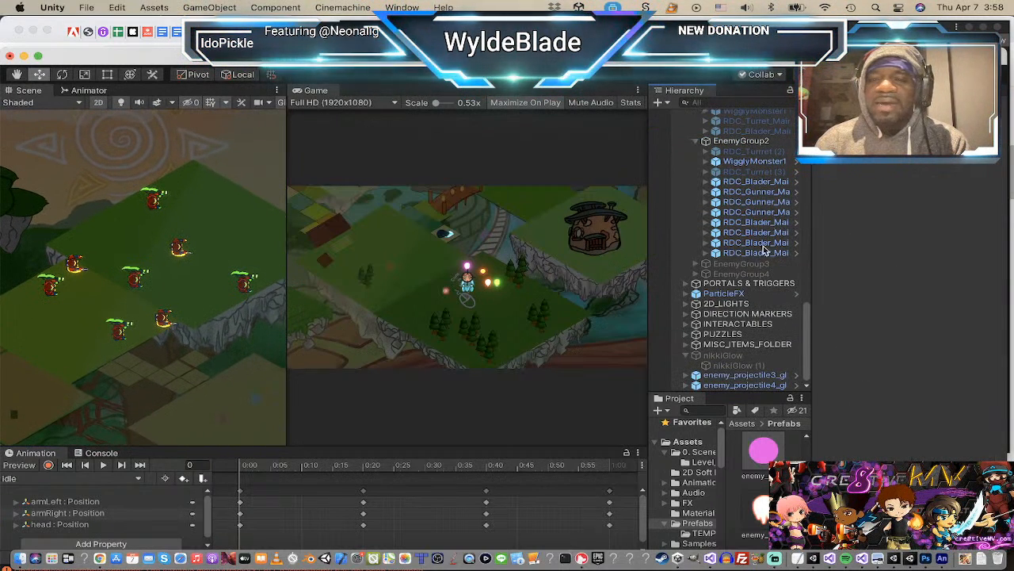
scroll(761, 222, "up", 3)
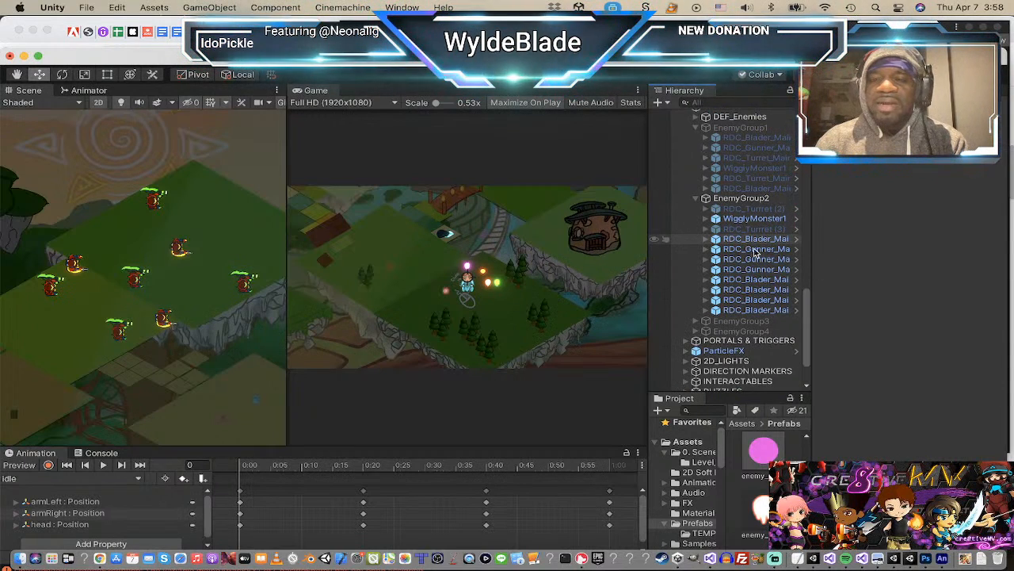
scroll(734, 283, "down", 1)
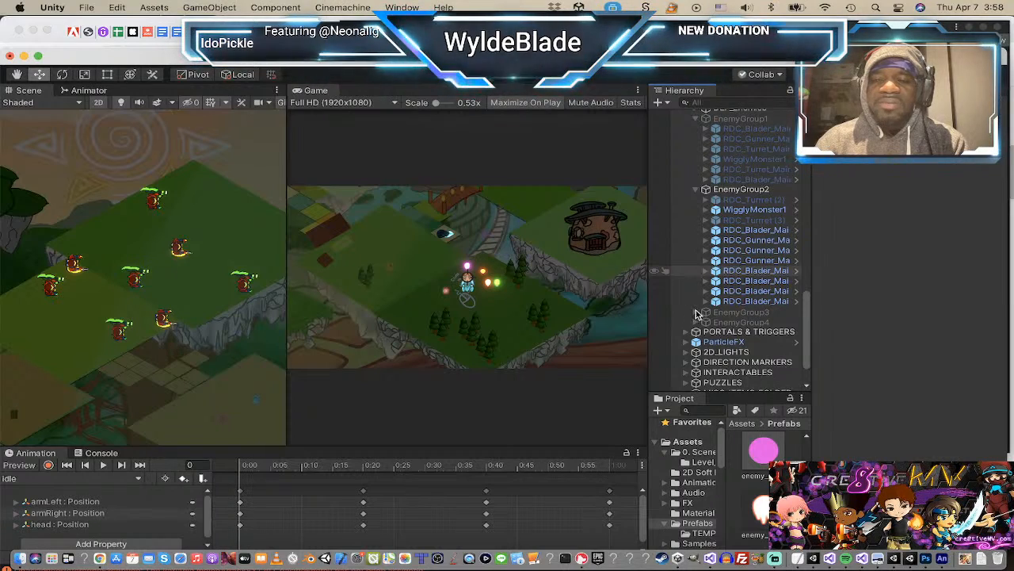
left_click(695, 312)
scroll(729, 285, "down", 4)
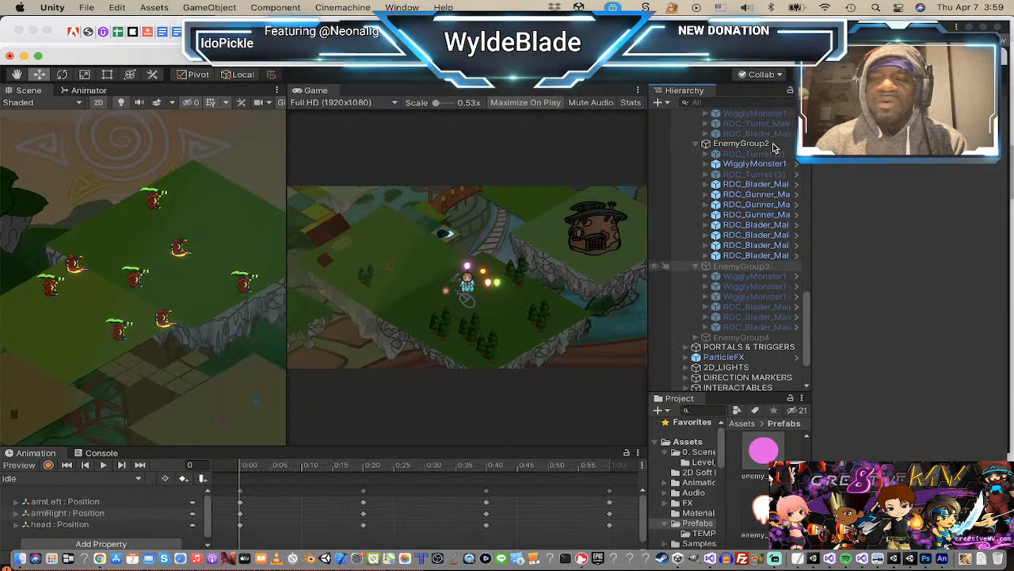
left_click(762, 215)
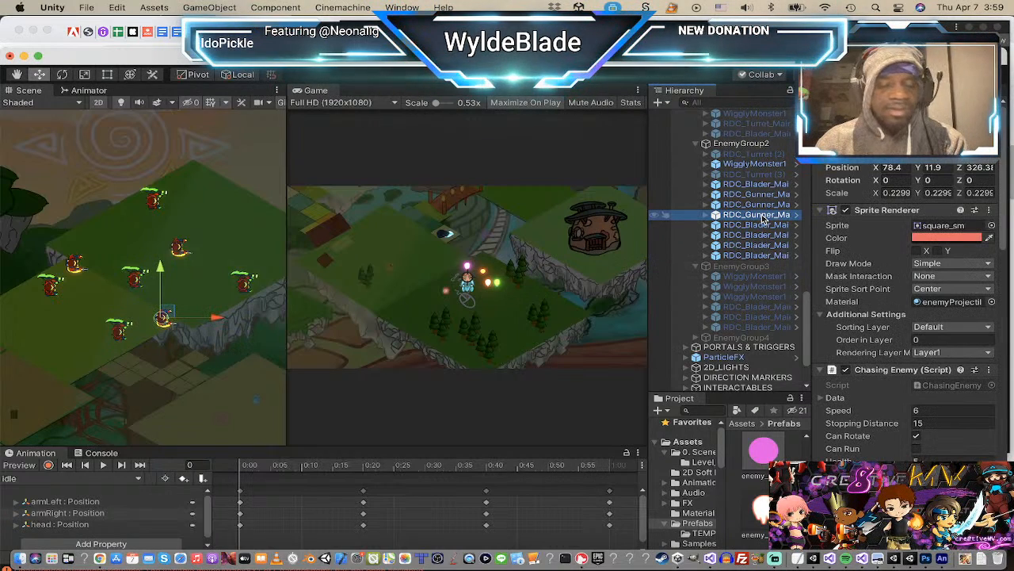
left_click(764, 223, "shift")
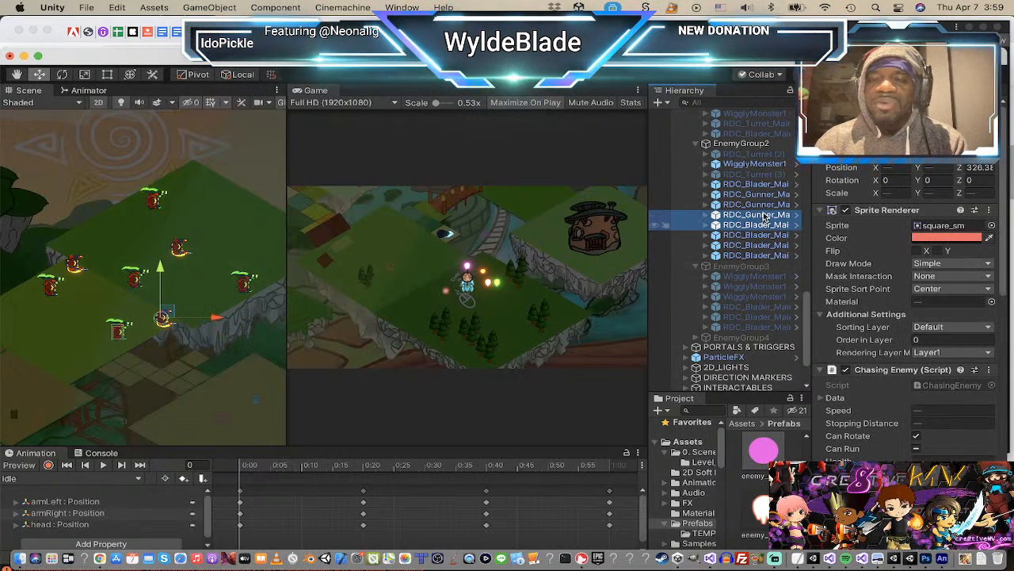
key("super+d")
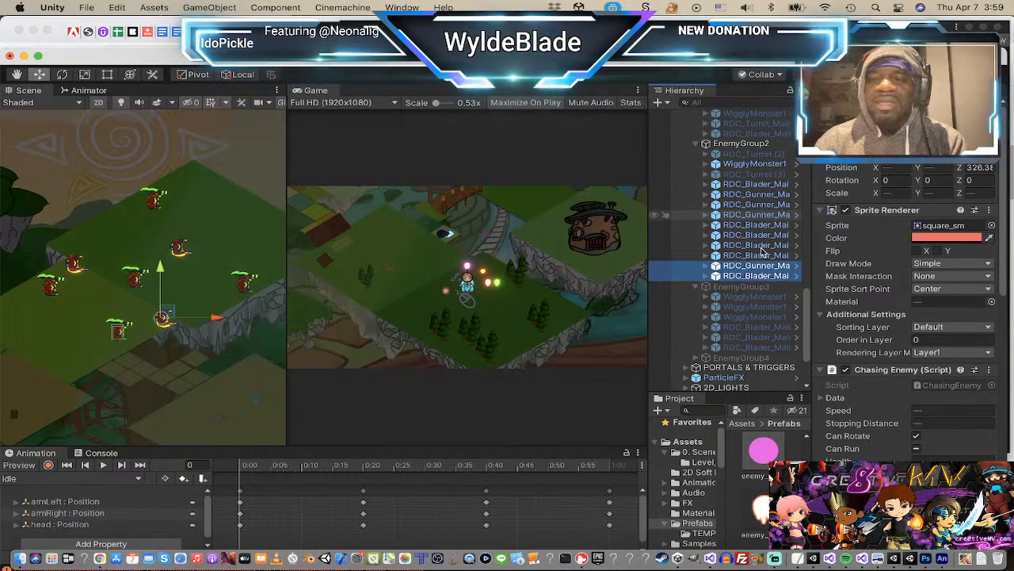
left_click_drag(753, 274, 755, 286)
scroll(757, 279, "down", 1)
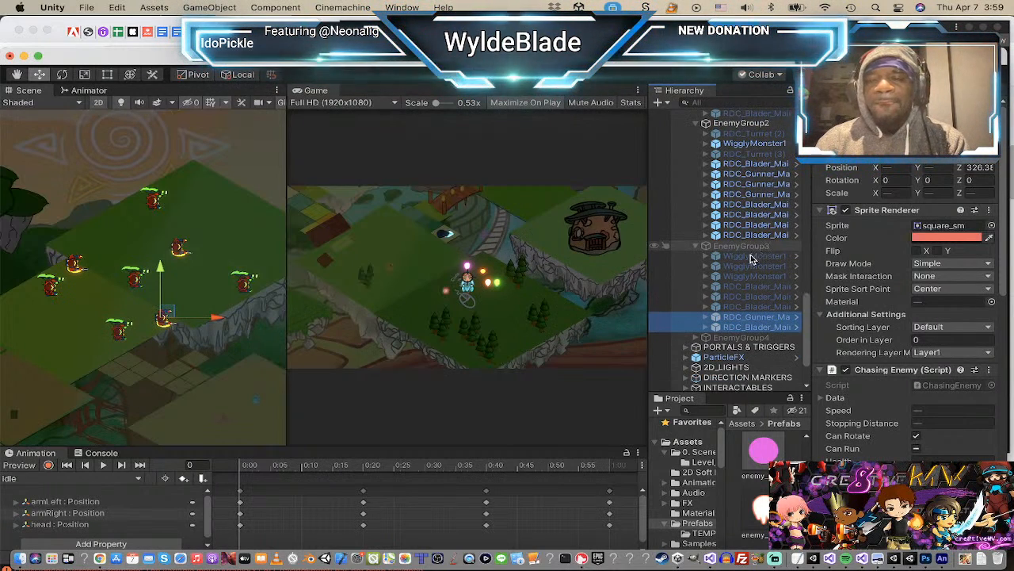
Step: Activate EnemyGroup3 so that its enemies are shown in the scene
left_click(710, 247)
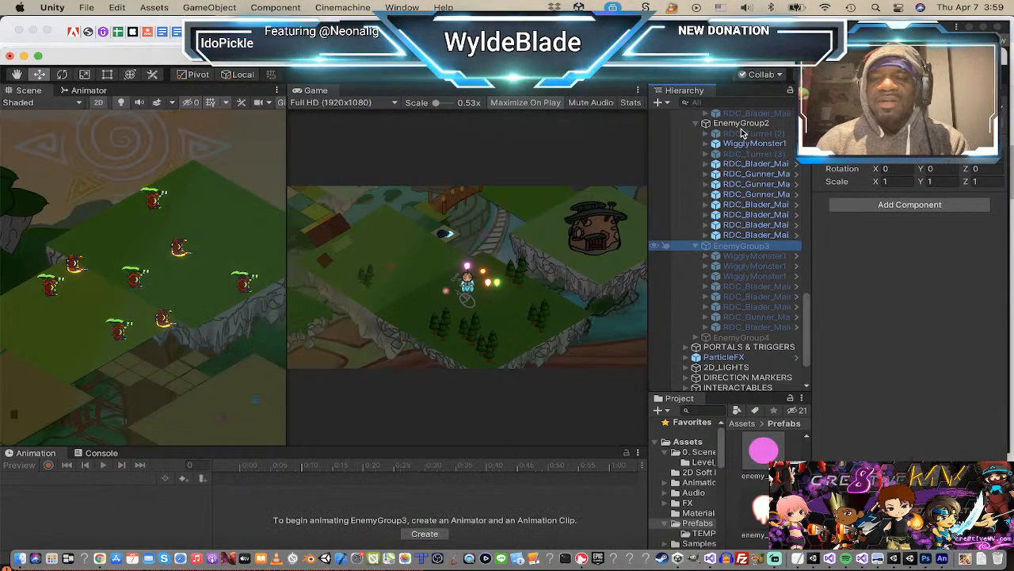
left_click(840, 110)
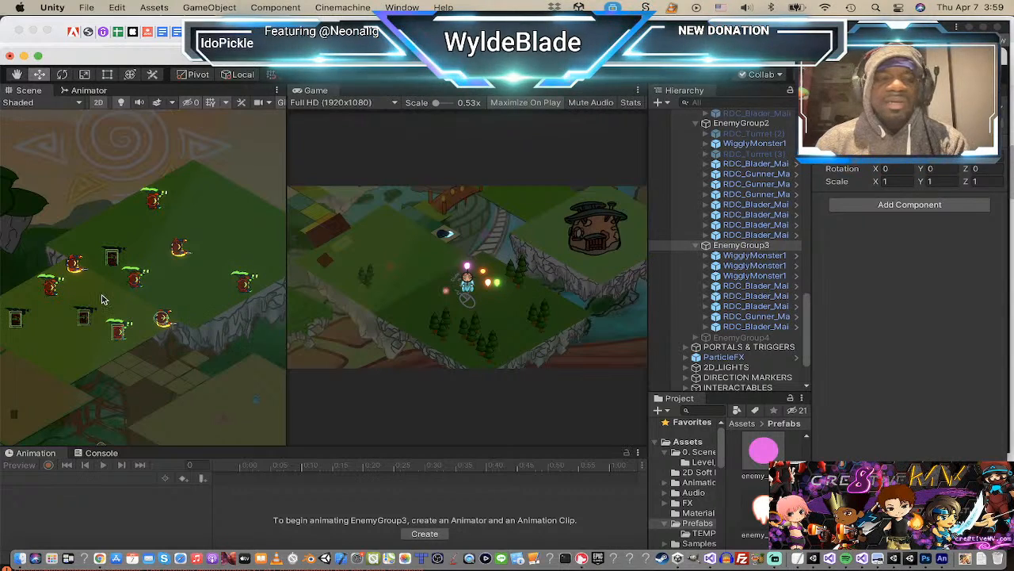
scroll(104, 299, "down", 3)
middle_click_drag(84, 314, 162, 282)
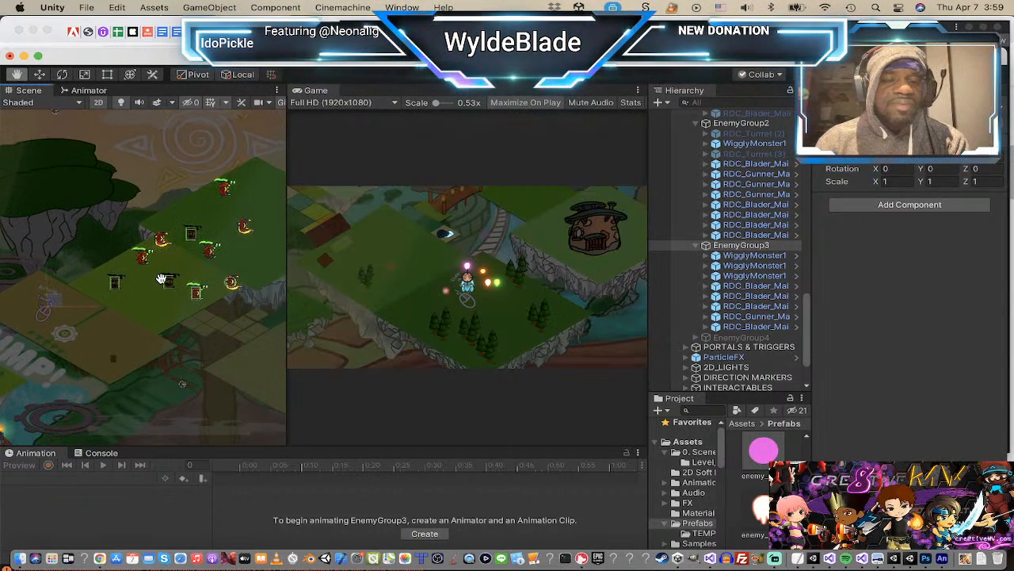
scroll(167, 277, "up", 5)
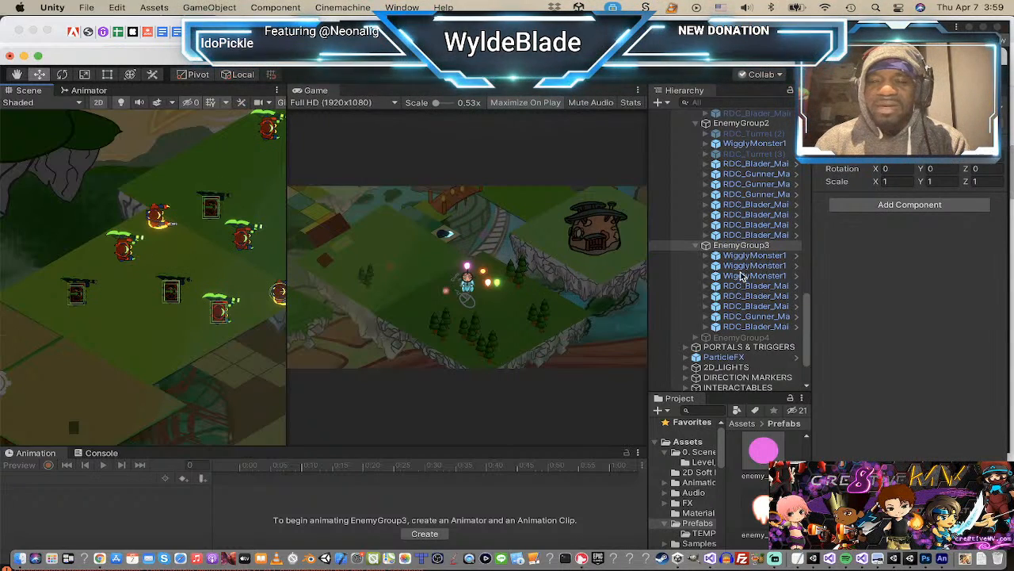
Step: Deactivate the RDC_Gunner copy in EnemyGroup3
left_click(757, 316)
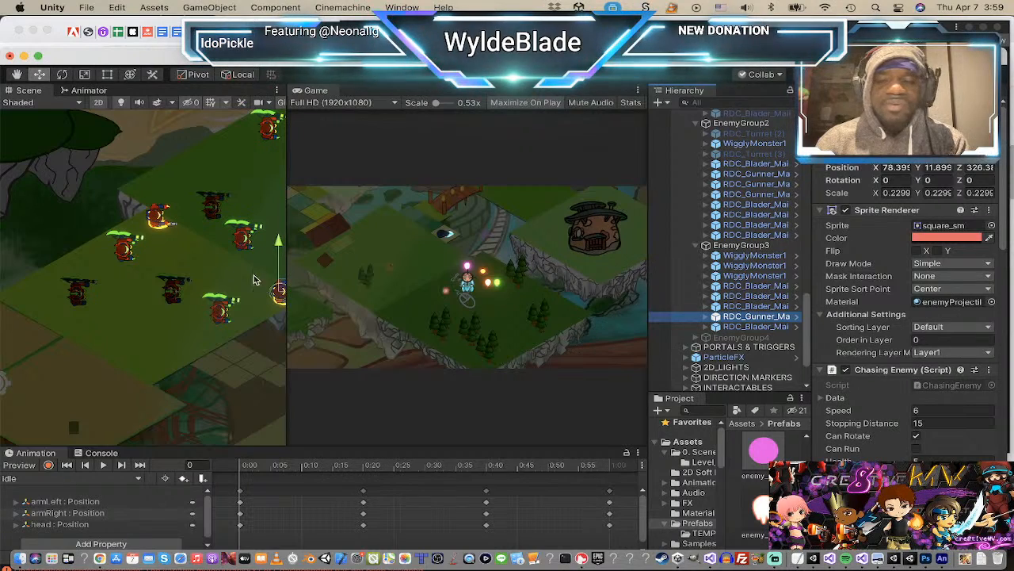
middle_click_drag(247, 267, 173, 247)
scroll(162, 251, "down", 4)
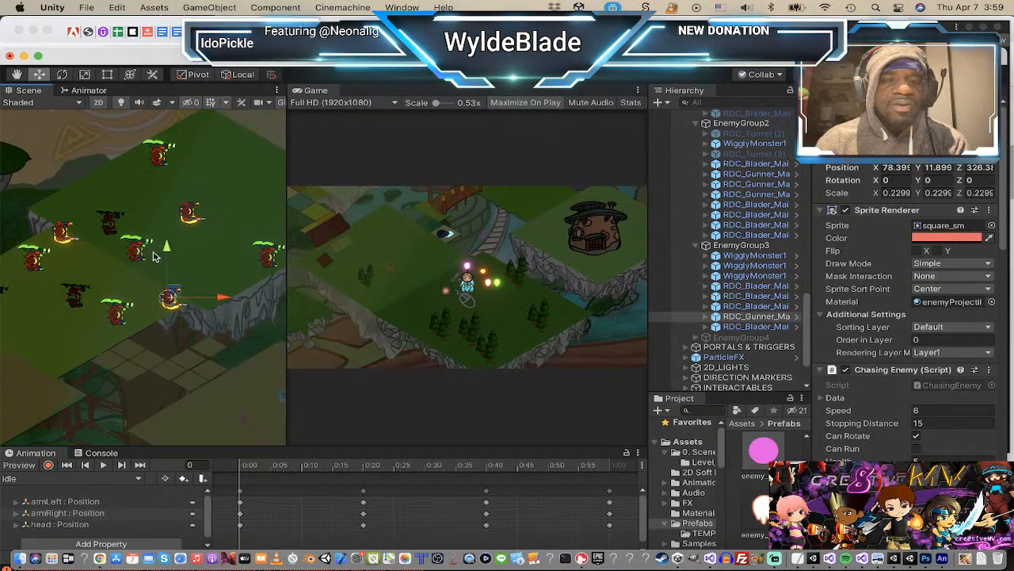
scroll(157, 254, "down", 3)
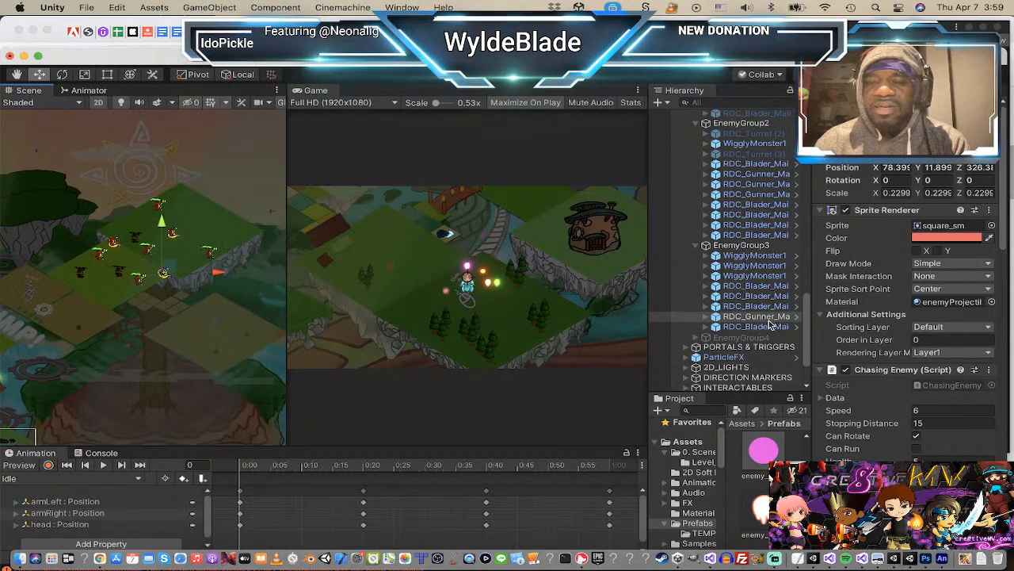
right_click(720, 318)
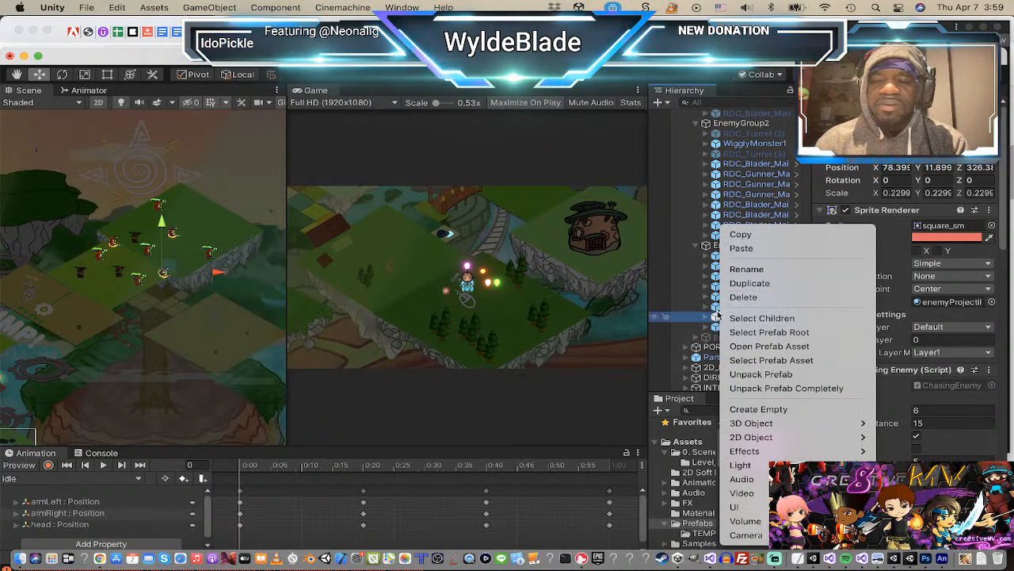
left_click(714, 321)
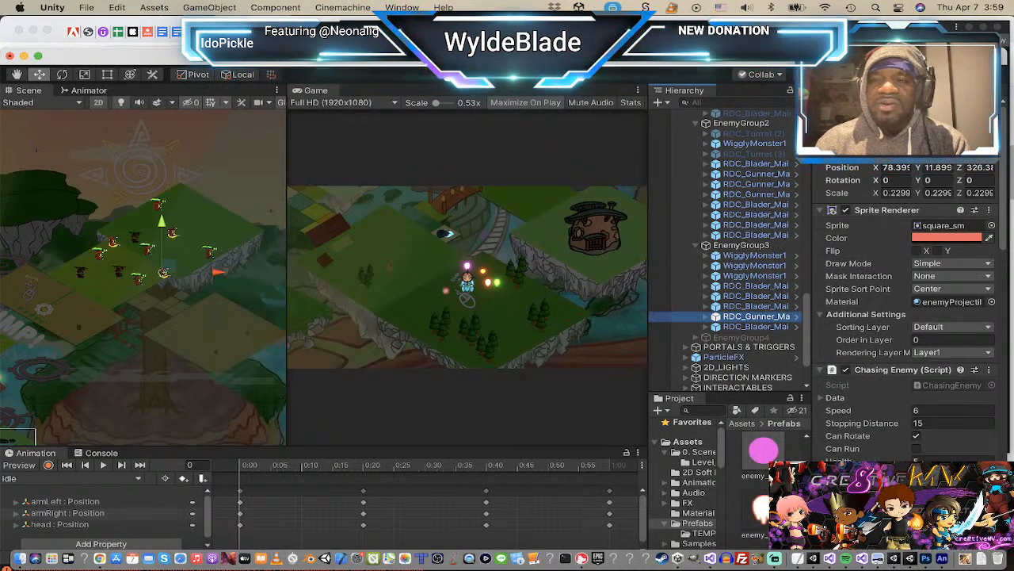
left_click(846, 106)
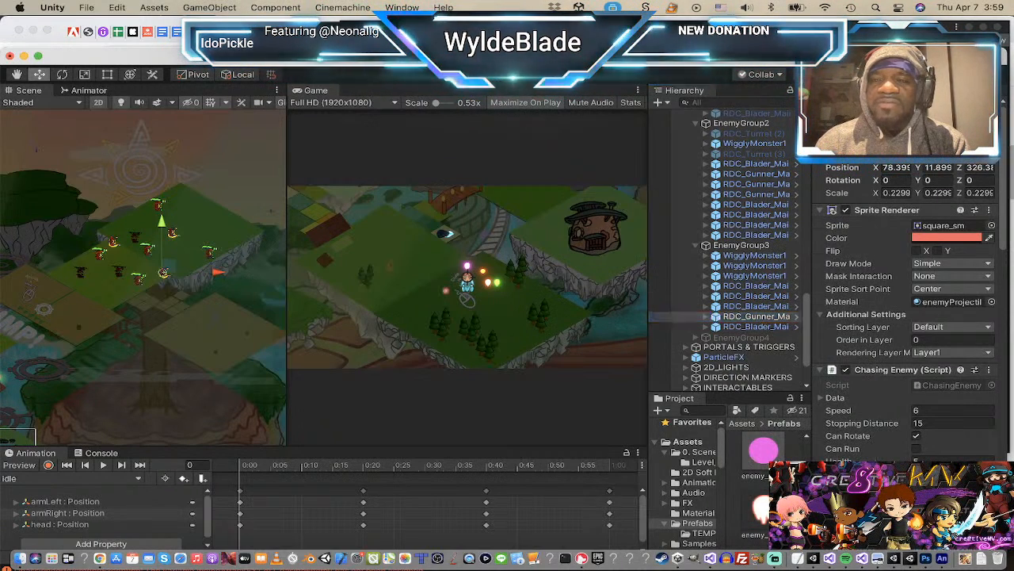
Step: Place EnemyGroup3's new RDC_Blader over the nearest old blader, at about X 51.9, Y 11.2
left_click(725, 328)
scroll(147, 263, "up", 5)
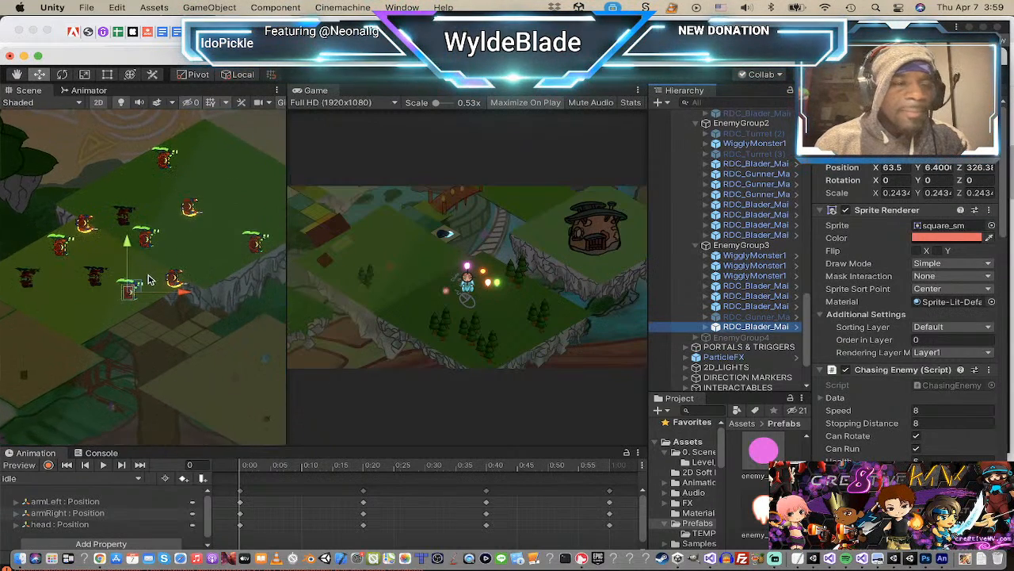
left_click_drag(129, 296, 83, 276)
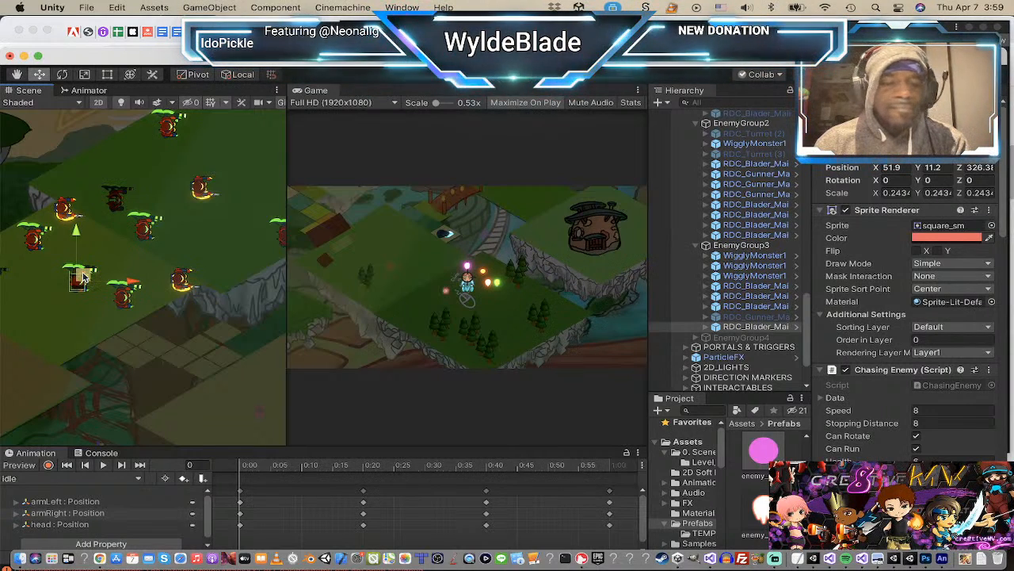
Step: Duplicate the new RDC_Blader twice, placing the copies over the other old bladers at about X 61.1, Y 35.2 and X 28.4, Y 10.6
key("super+d")
left_click_drag(87, 273, 117, 192)
key("super+d")
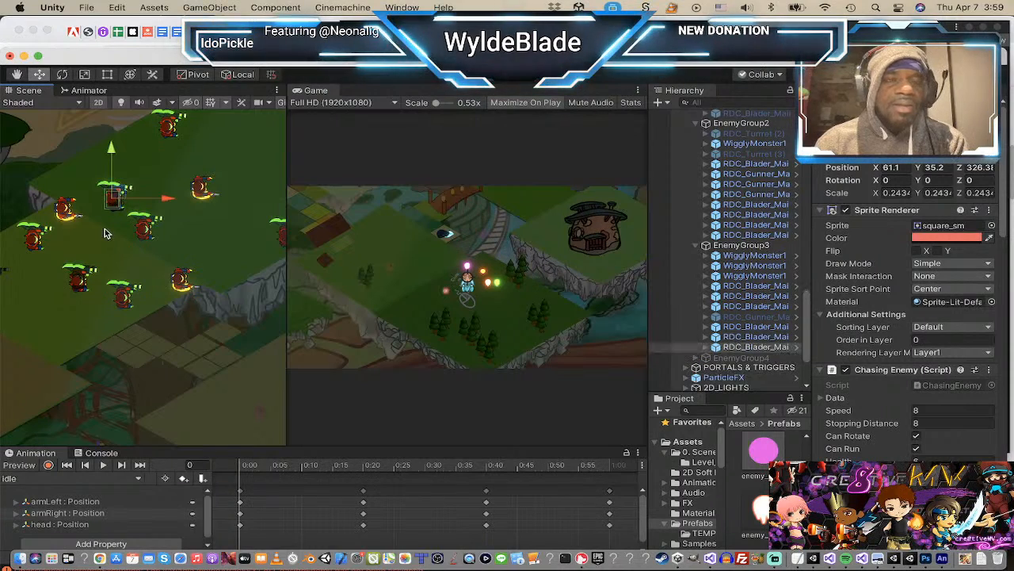
middle_click_drag(99, 254, 169, 245)
left_click_drag(185, 200, 62, 272)
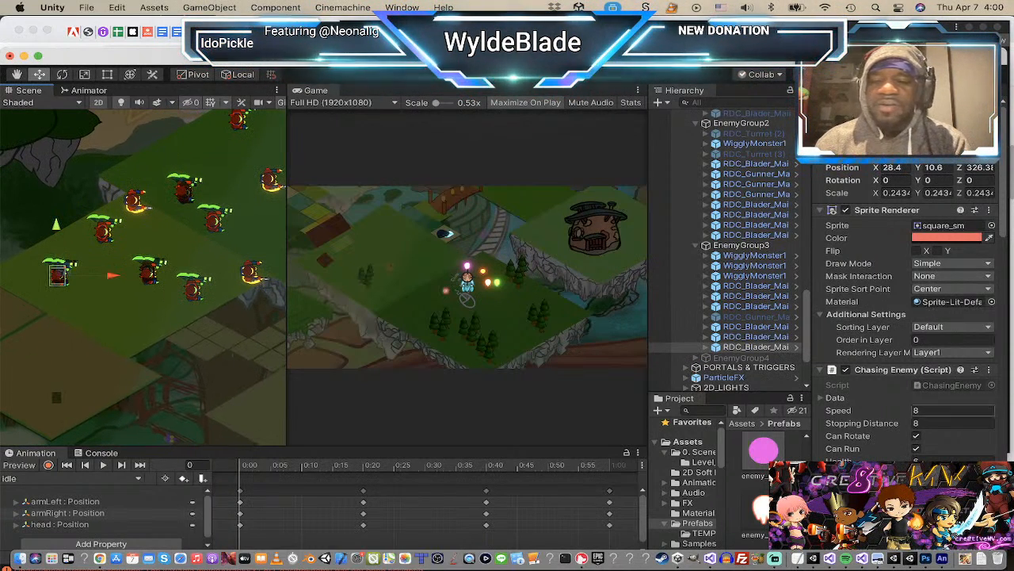
Step: Delete the three old RDC_Blader enemies from EnemyGroup3
left_click(746, 308)
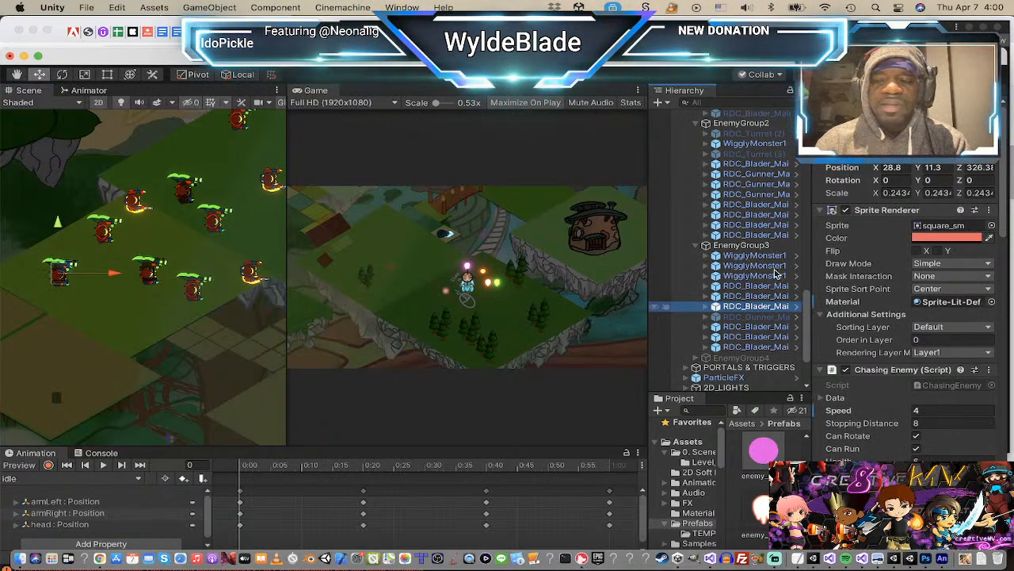
left_click(753, 285, "shift")
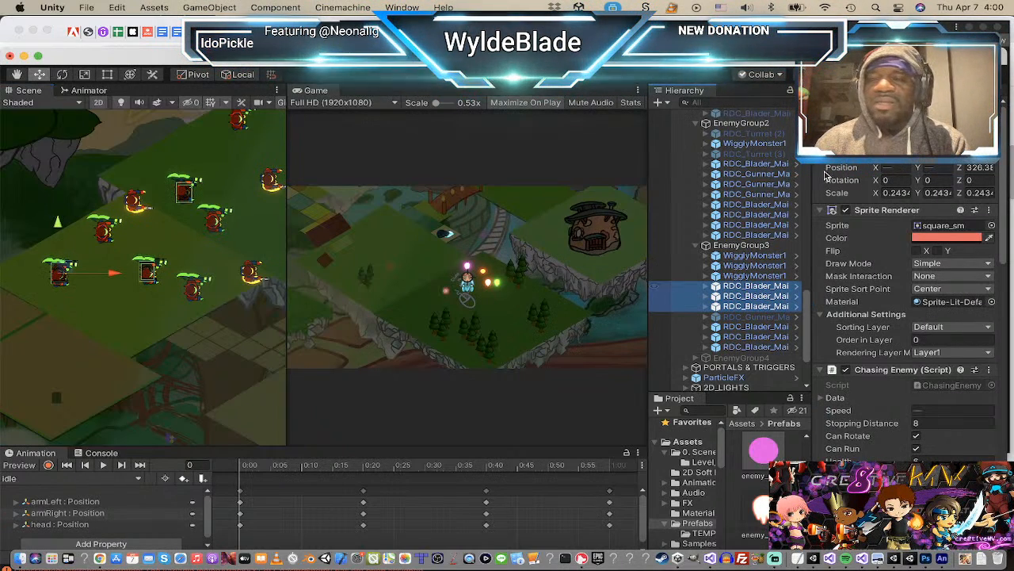
right_click(761, 300)
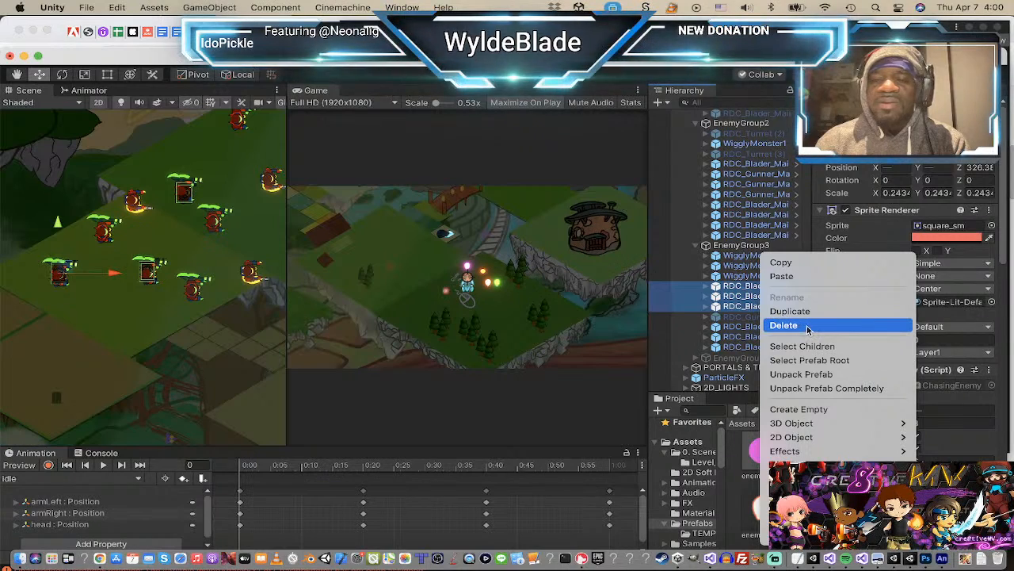
left_click(783, 325)
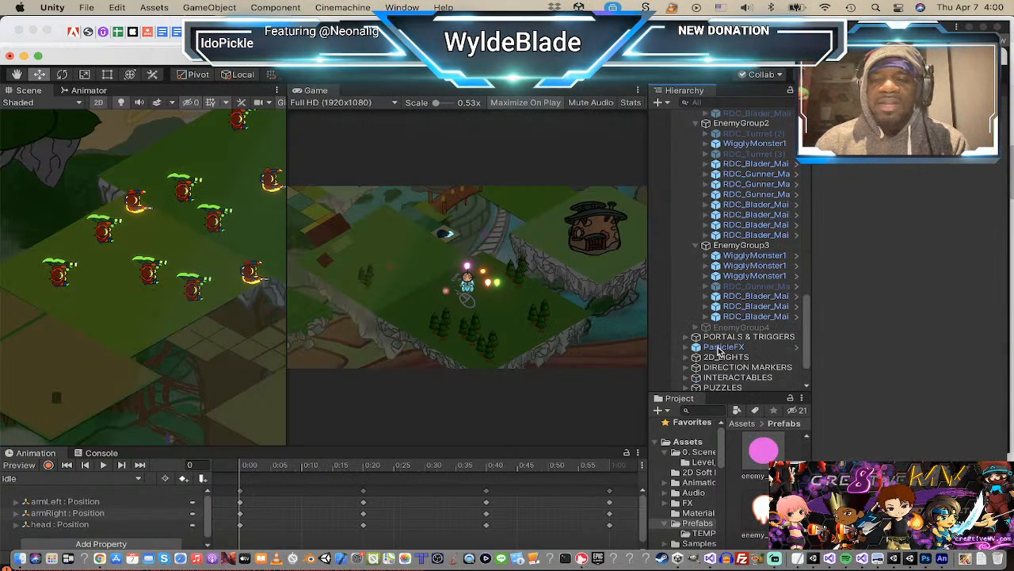
Step: Duplicate an adjacent RDC_Gunner and RDC_Blader from EnemyGroup2 and move both copies into EnemyGroup4, just above Rewards
left_click(698, 328)
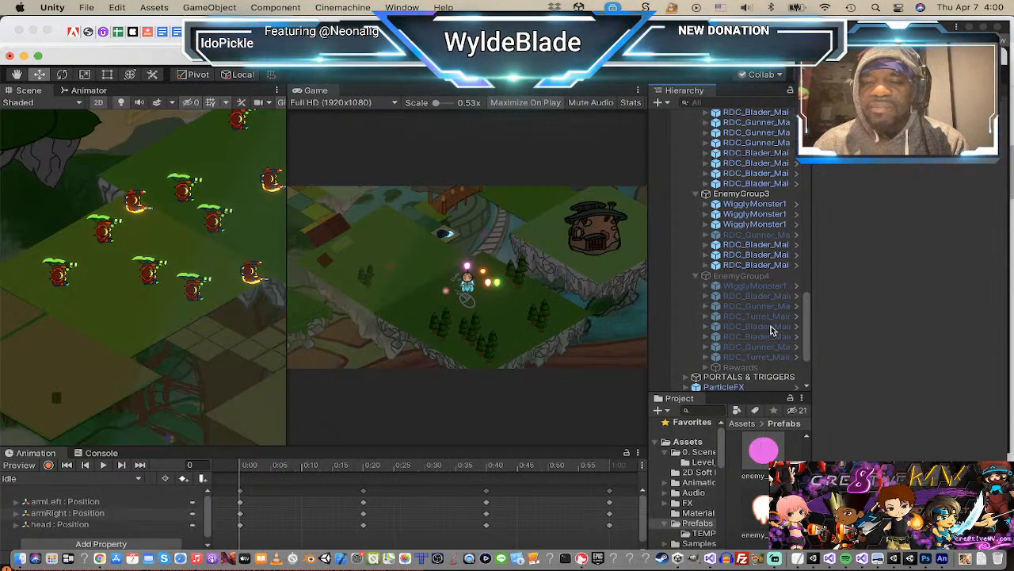
left_click(757, 265)
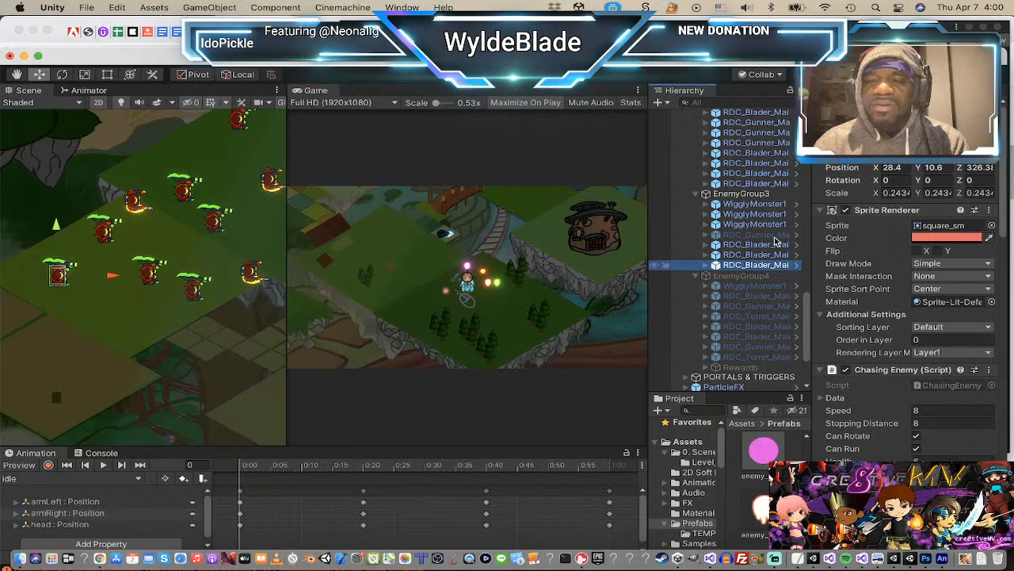
left_click(775, 143)
left_click(767, 154, "shift")
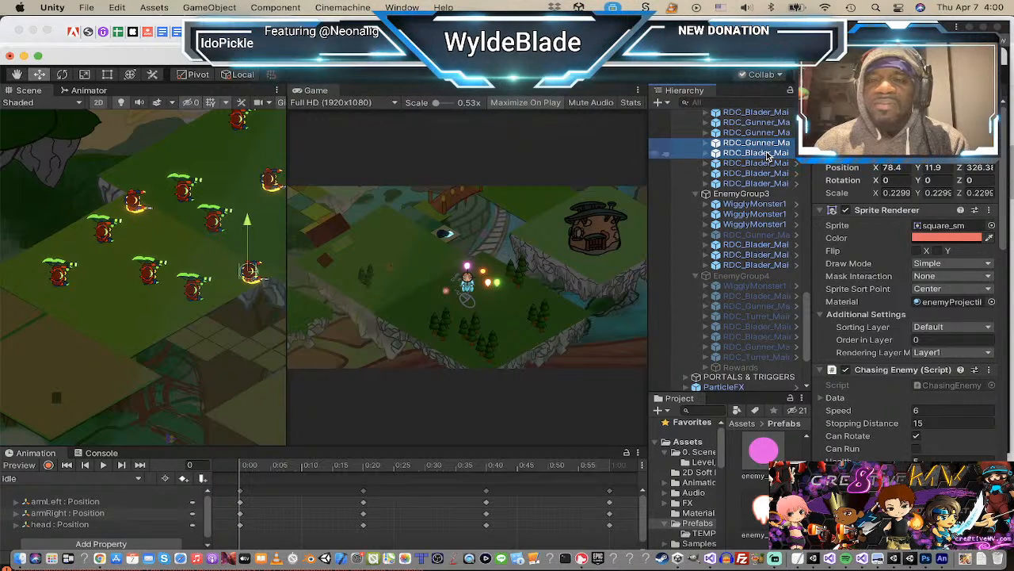
key("super+d")
left_click_drag(735, 198, 745, 296)
scroll(749, 317, "down", 3)
scroll(744, 249, "up", 1)
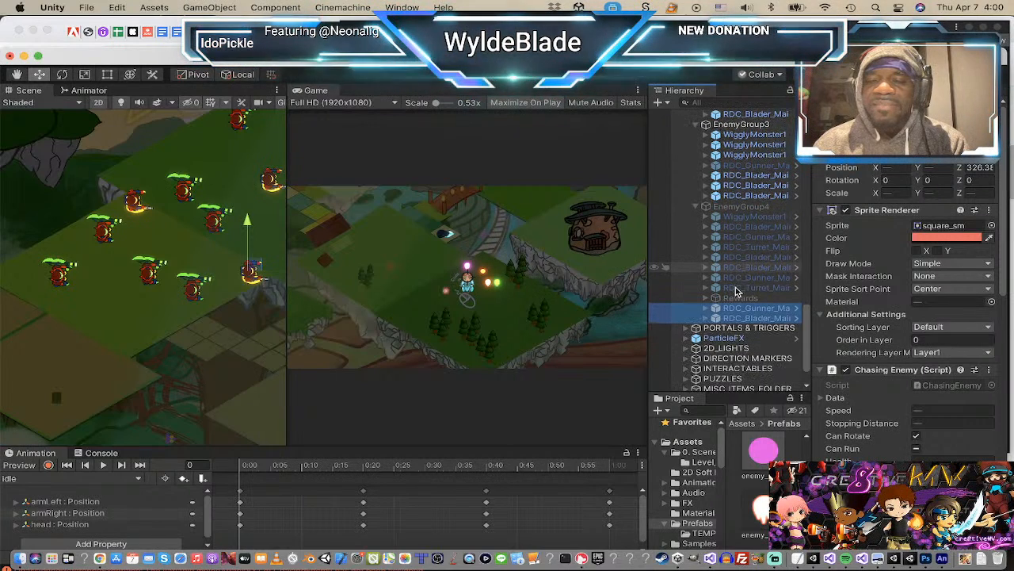
left_click_drag(735, 316, 743, 292)
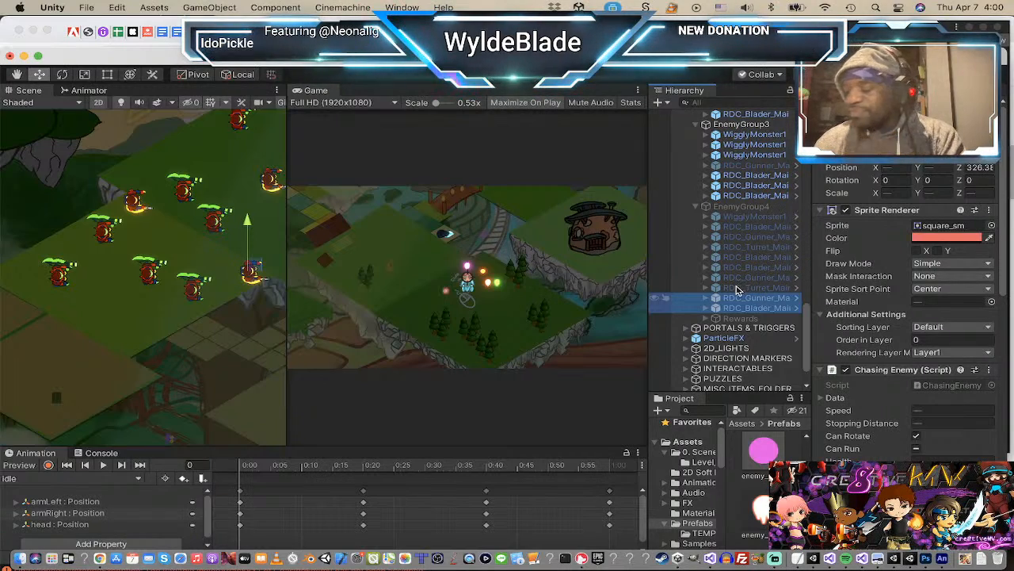
scroll(733, 297, "up", 2)
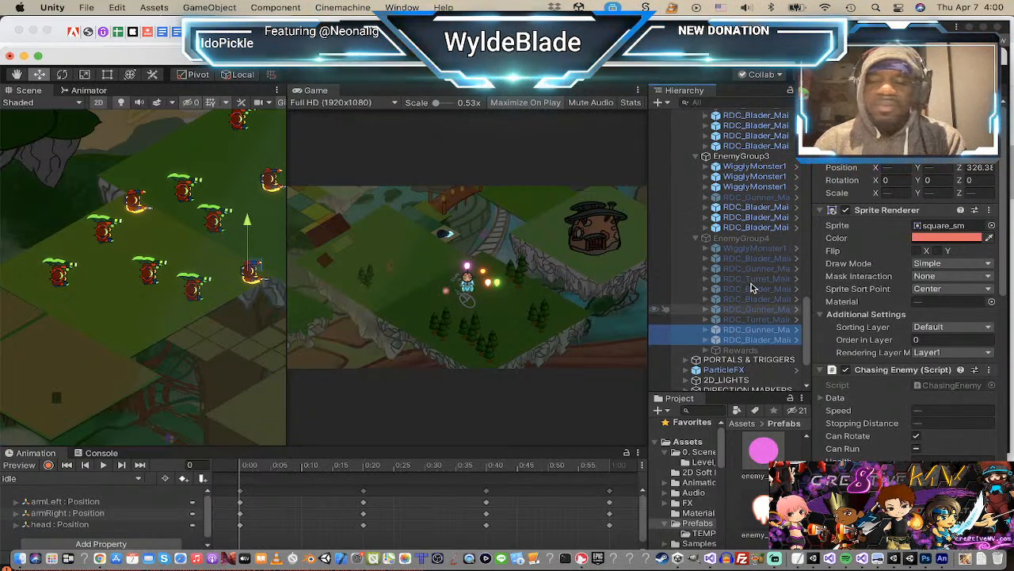
Step: Activate the EnemyGroup4 object so its enemies show in the scene
left_click(767, 322)
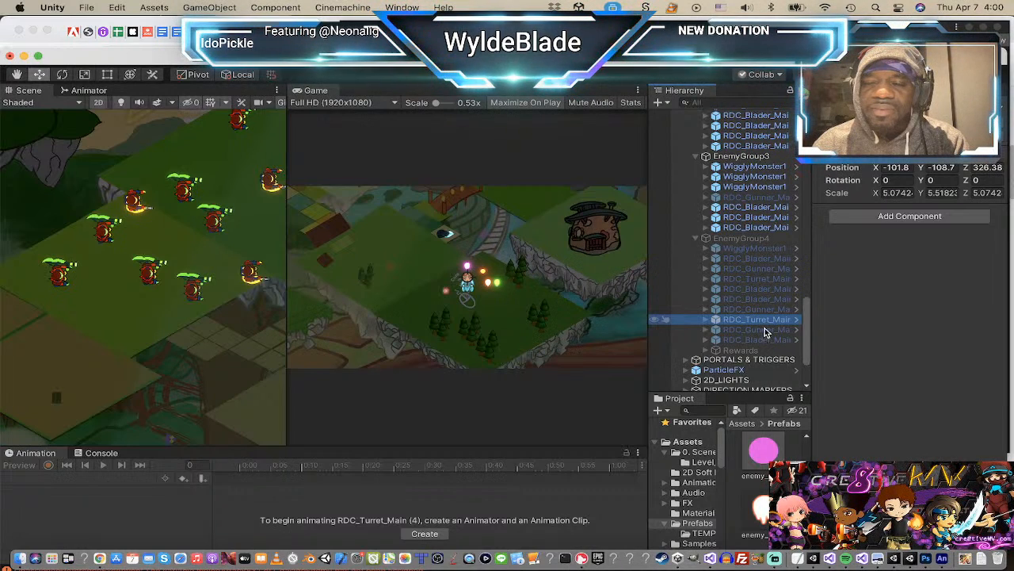
left_click(757, 330)
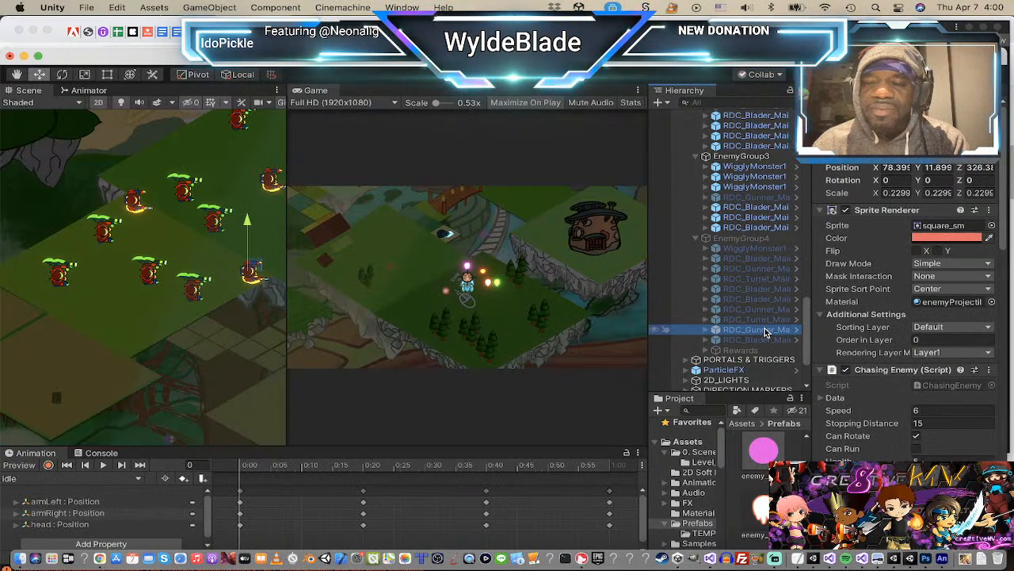
left_click(741, 239)
left_click(844, 107)
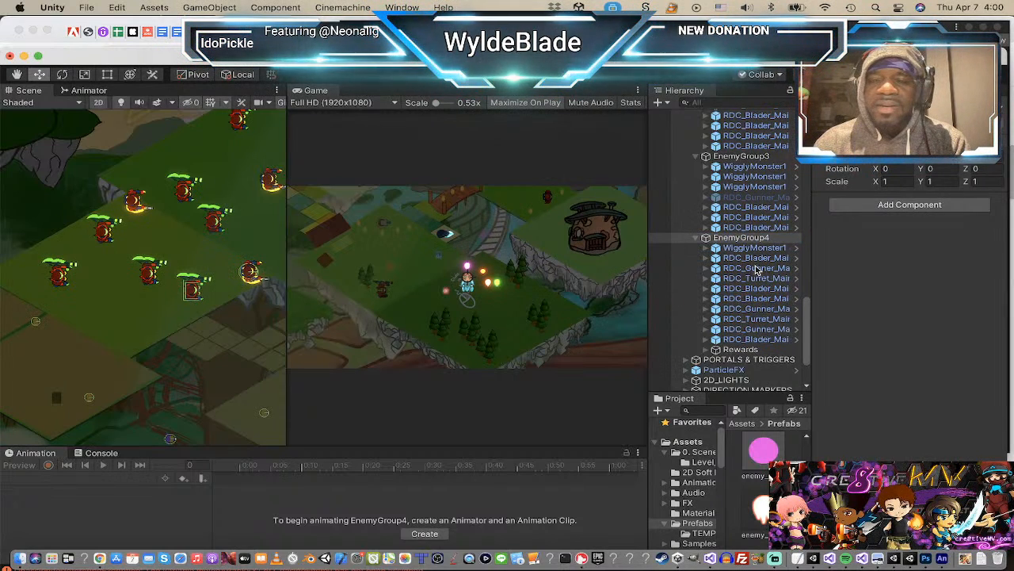
Step: Place EnemyGroup4's new RDC_Gunner over the old gunner on the "Press the H key to heal" platform, at about X -66.7, Y -43.4
left_click(757, 259)
scroll(170, 350, "down", 5)
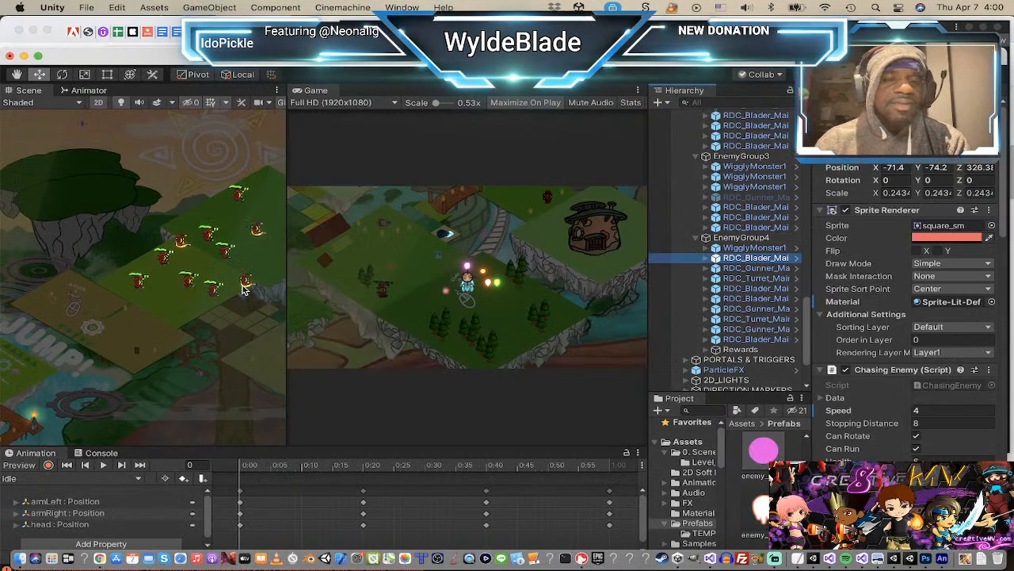
scroll(170, 350, "down", 4)
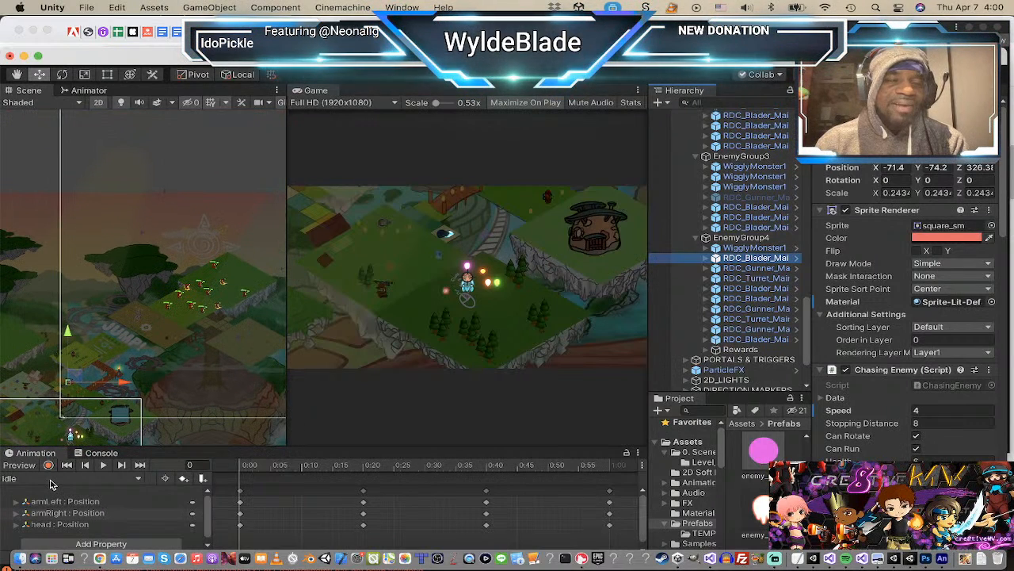
scroll(89, 410, "up", 8)
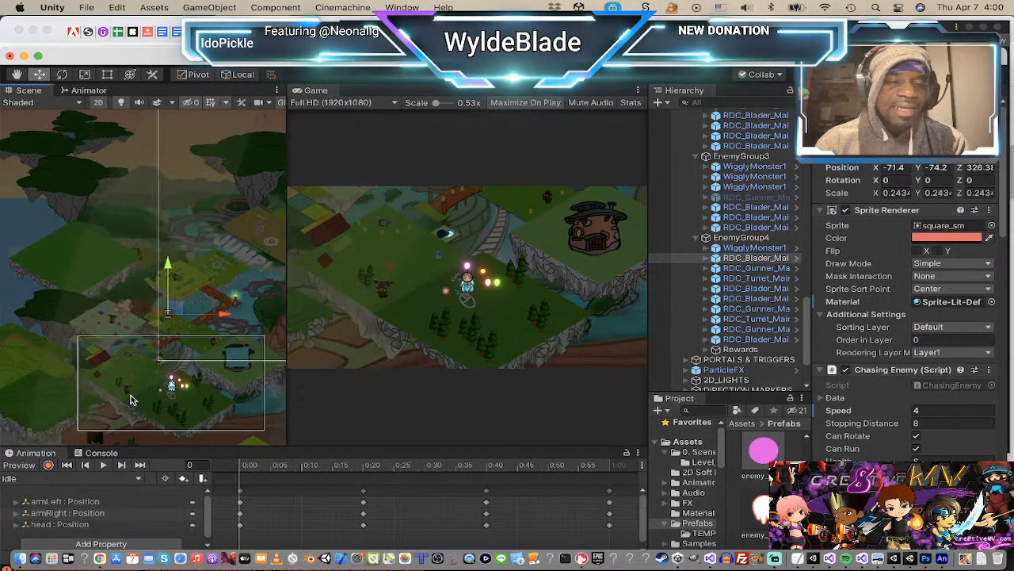
scroll(155, 354, "up", 6)
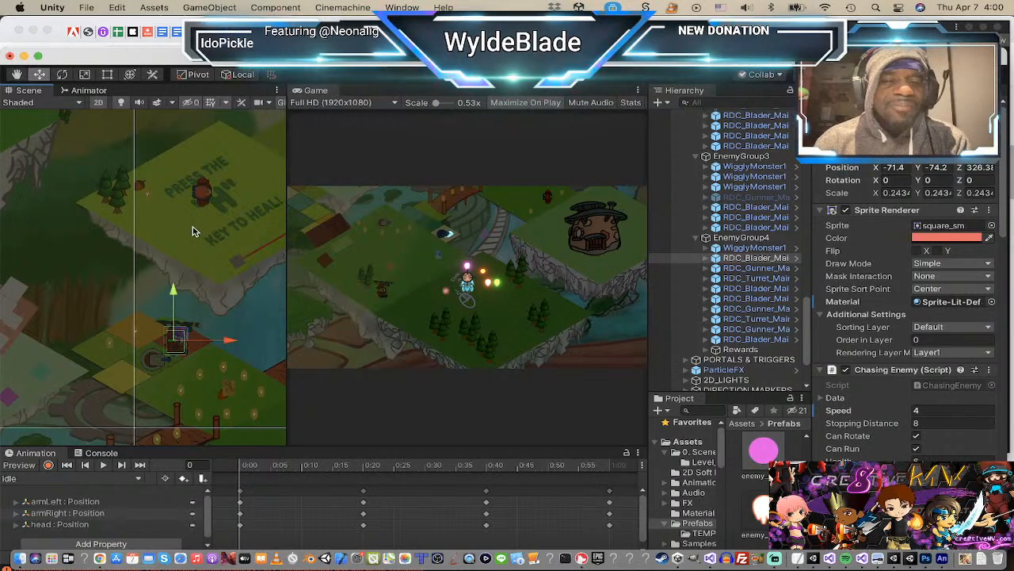
left_click(741, 331)
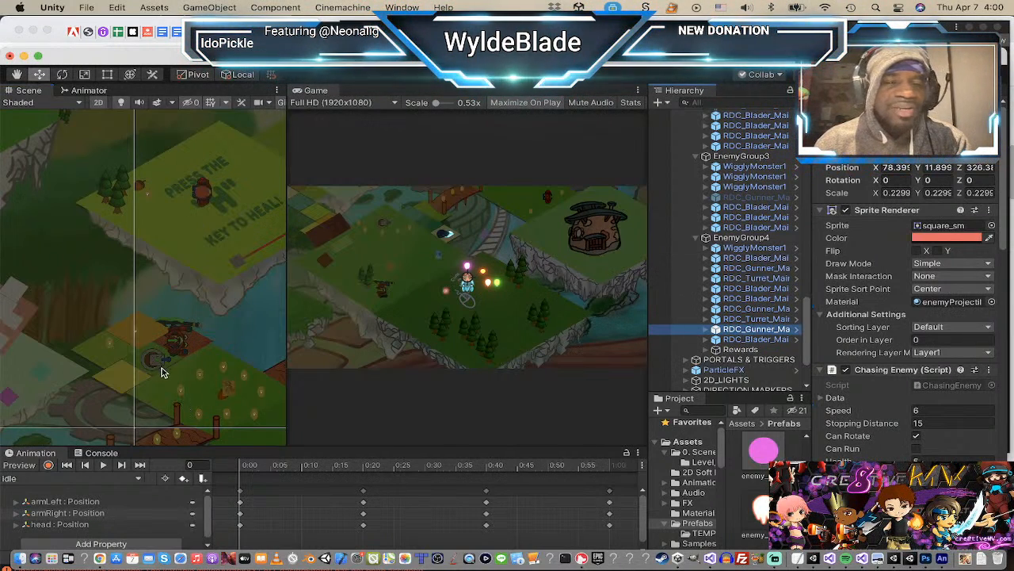
scroll(59, 204, "down", 2)
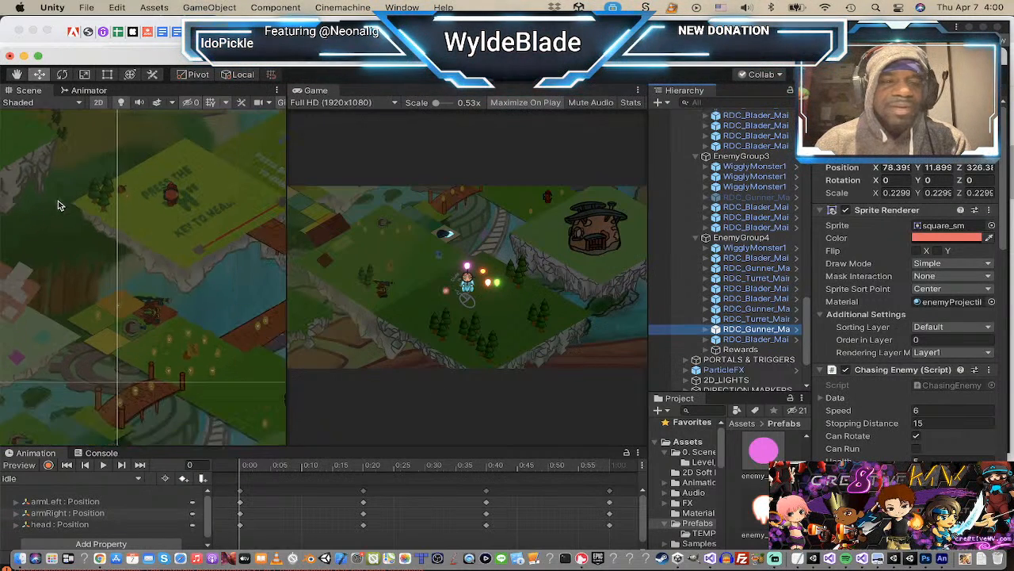
scroll(133, 273, "down", 2)
scroll(135, 262, "down", 5)
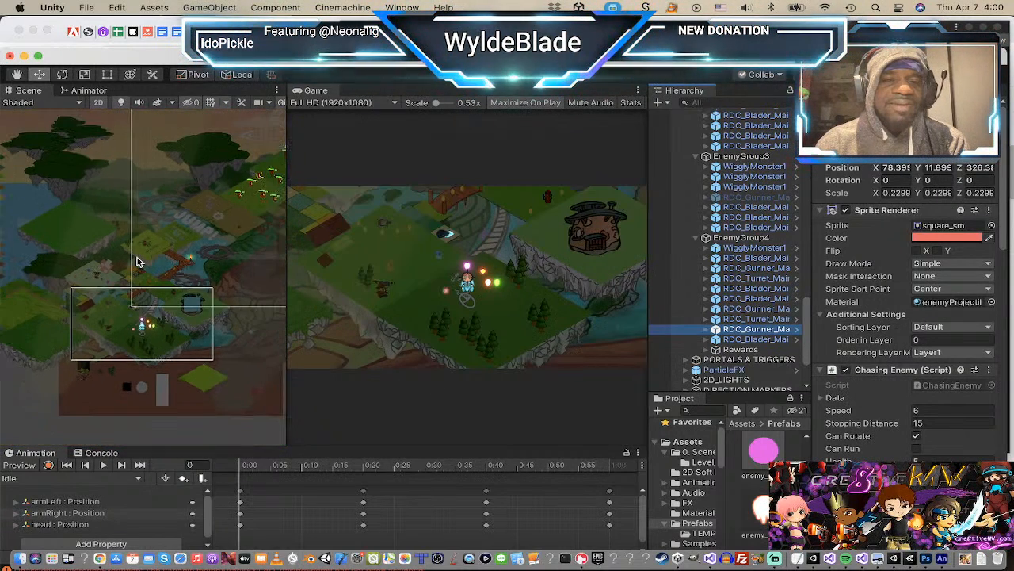
middle_click_drag(224, 230, 198, 267)
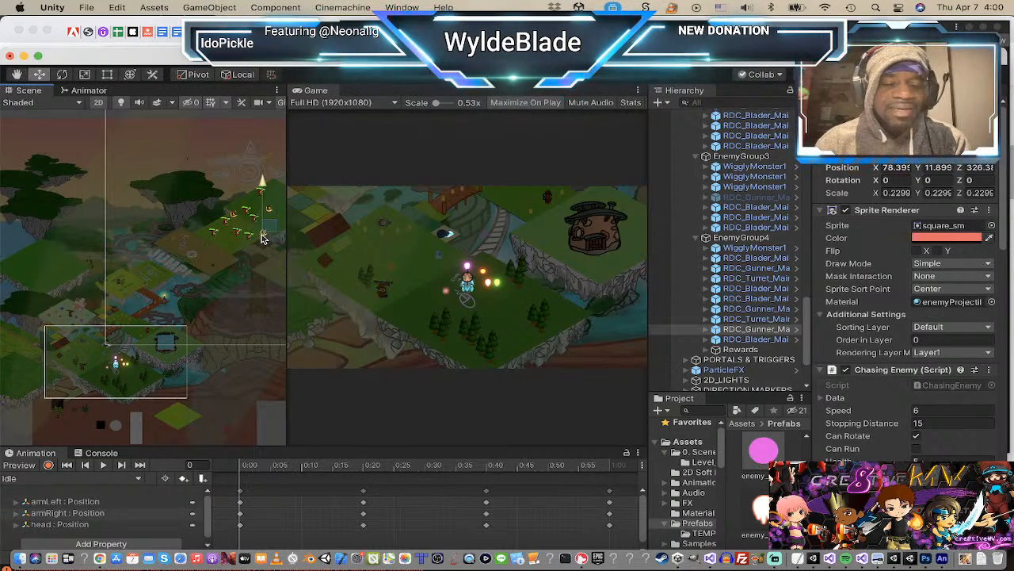
left_click_drag(264, 239, 125, 278)
scroll(134, 265, "up", 10)
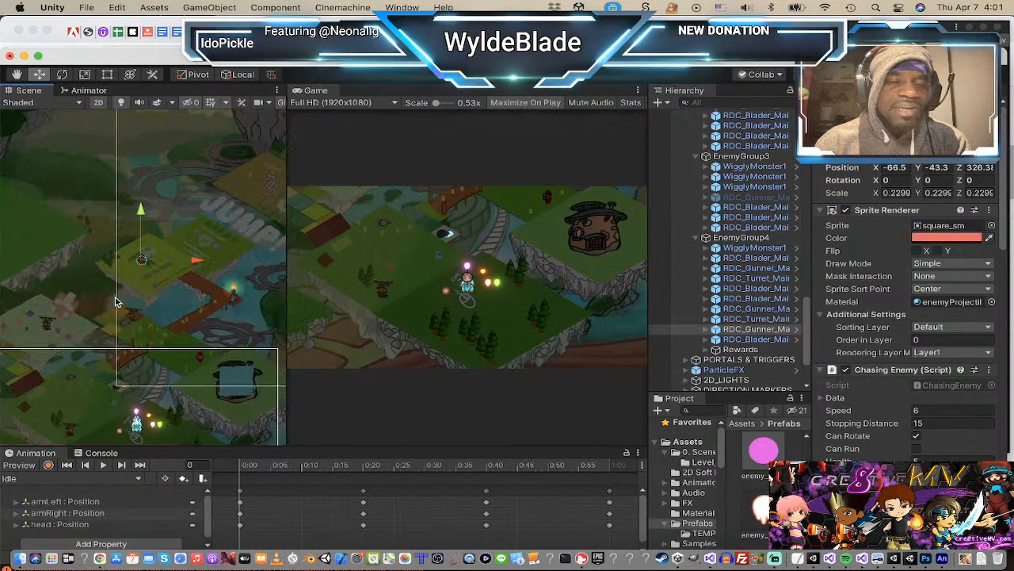
scroll(135, 257, "up", 2)
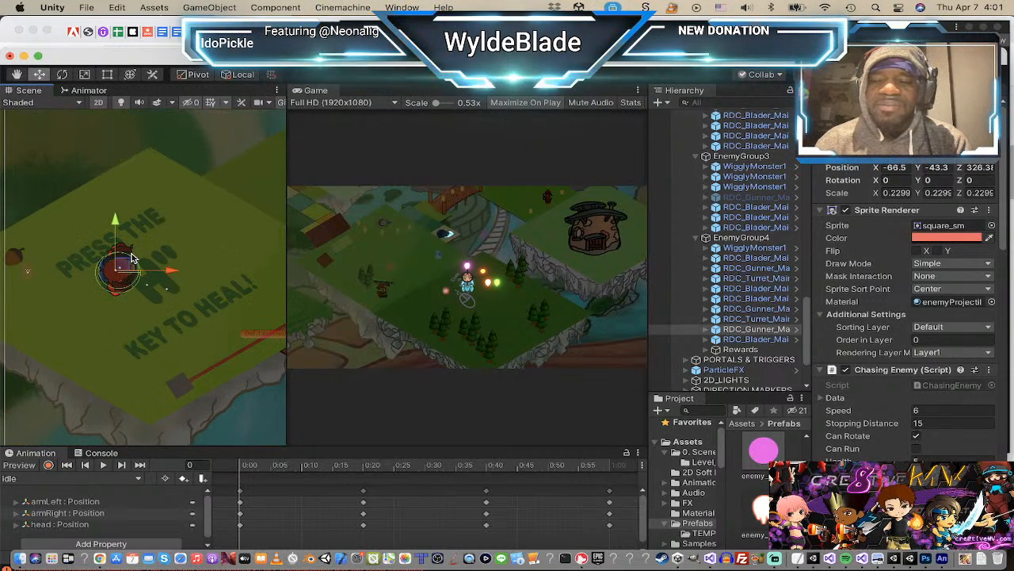
left_click_drag(123, 267, 124, 270)
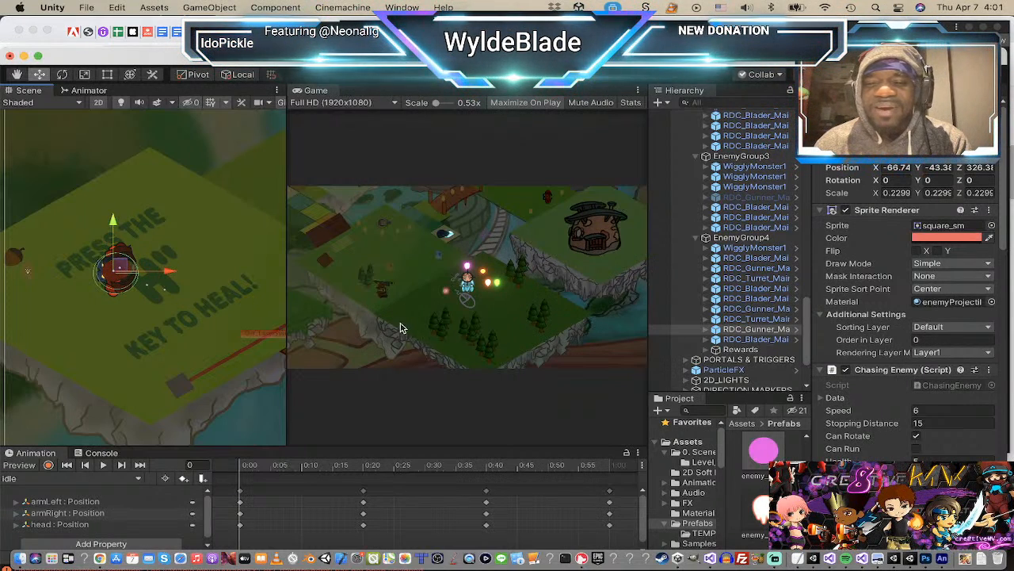
Step: Duplicate the new RDC_Gunner and place the copy over EnemyGroup4's other old gunner, at about X -37.8, Y -97.3
scroll(189, 283, "down", 5)
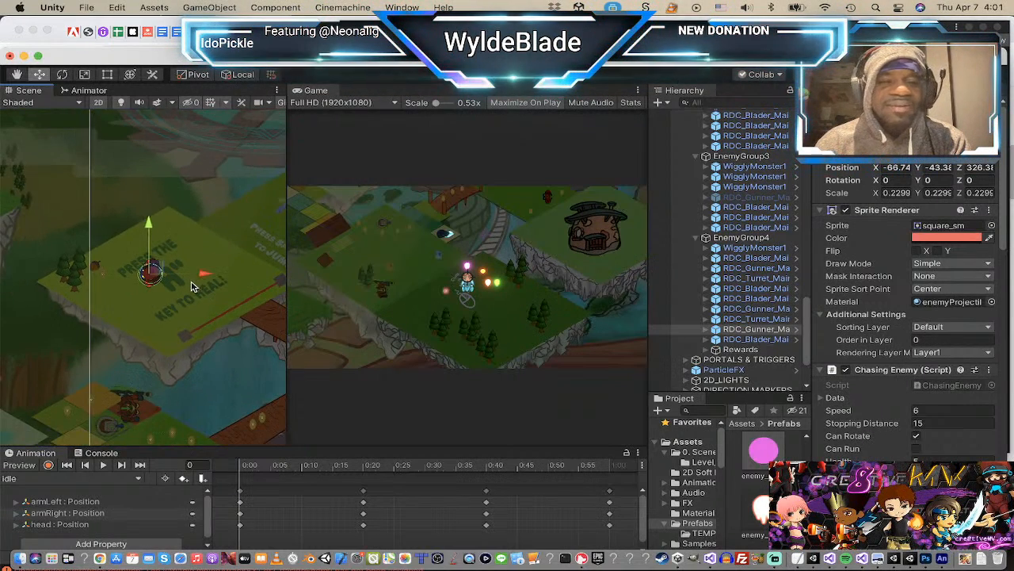
scroll(189, 288, "down", 3)
scroll(182, 295, "down", 2)
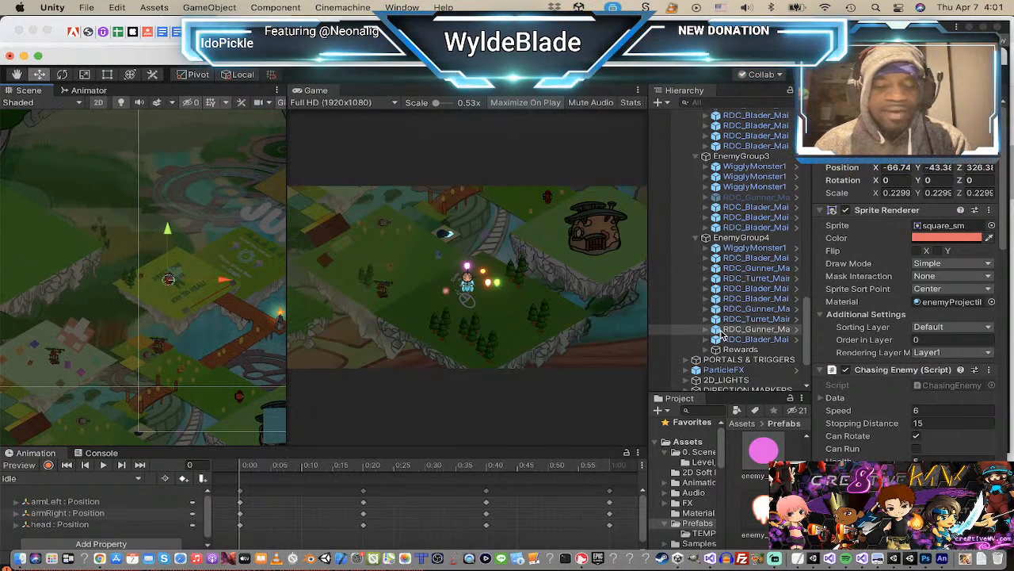
key("super+d")
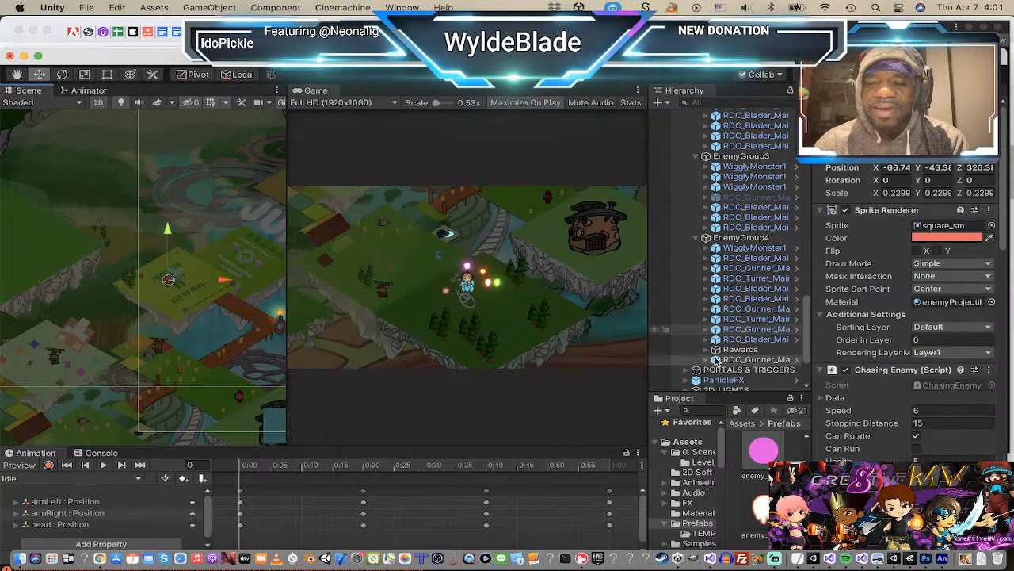
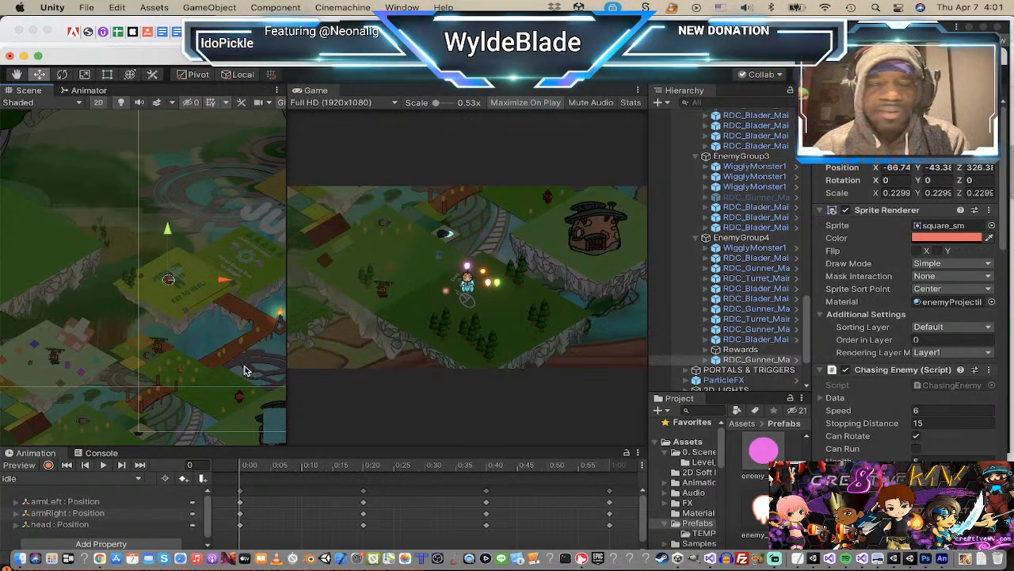
scroll(227, 362, "down", 2)
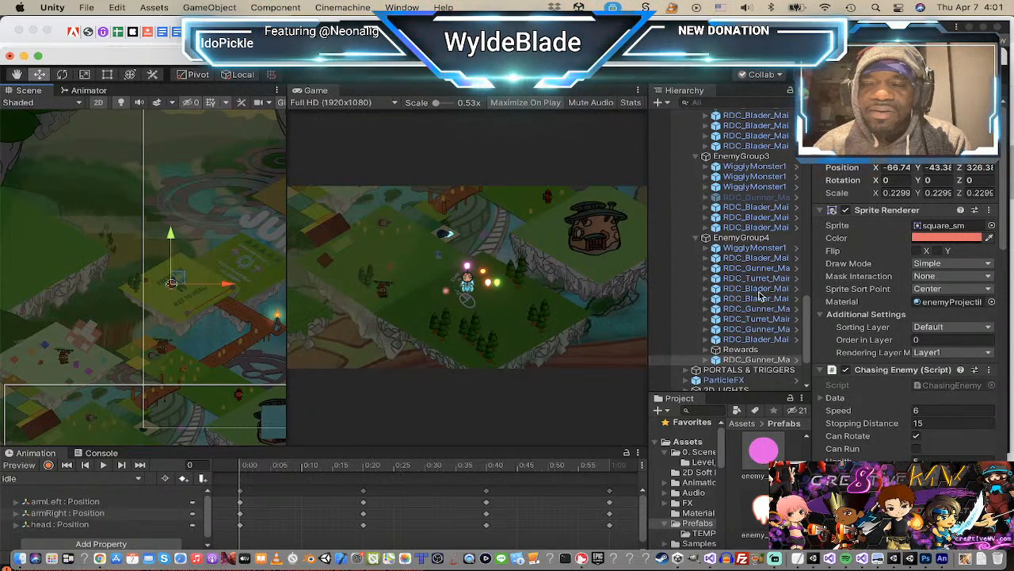
scroll(181, 345, "down", 2)
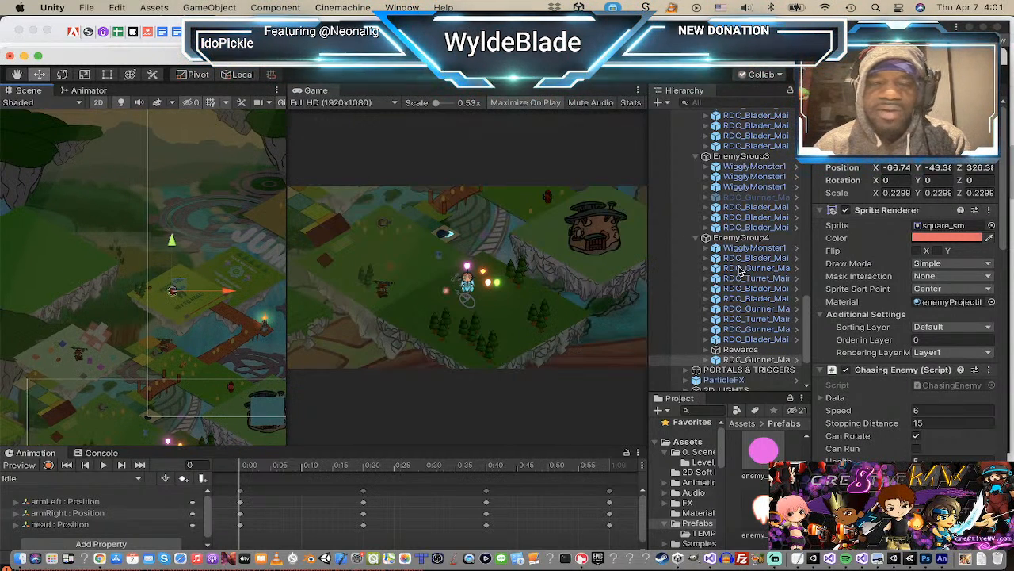
left_click(740, 269)
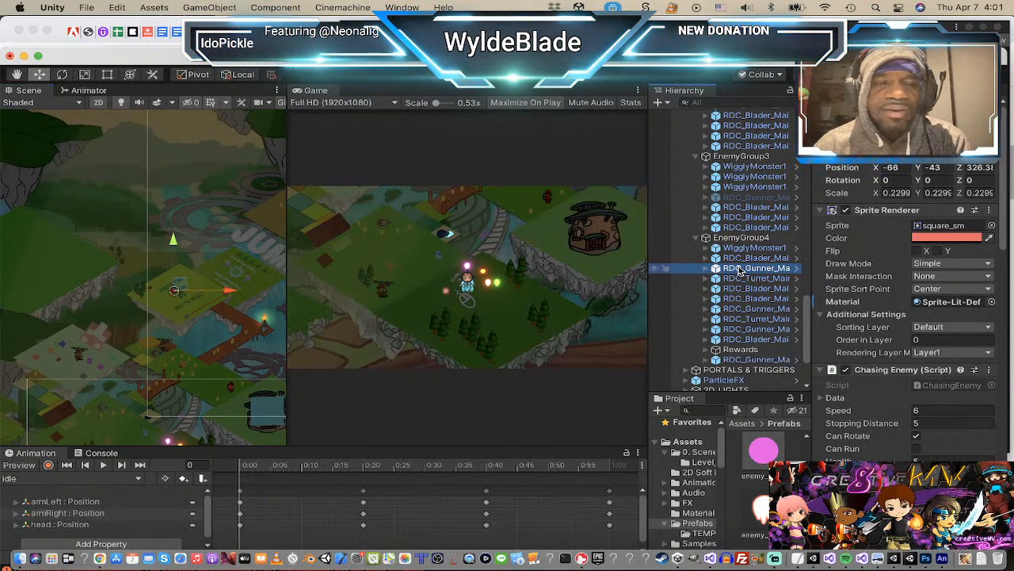
left_click(751, 309)
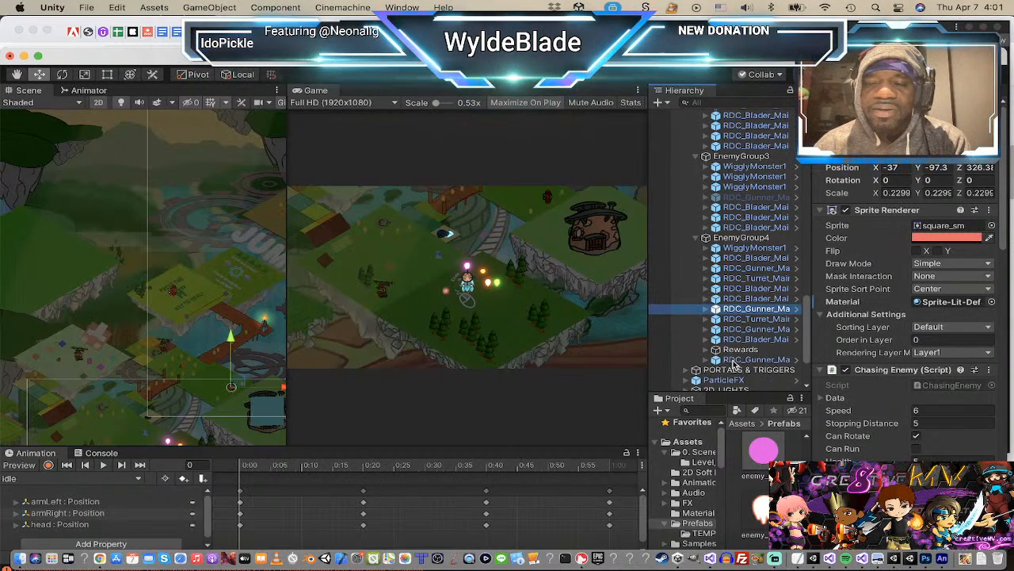
left_click(737, 360)
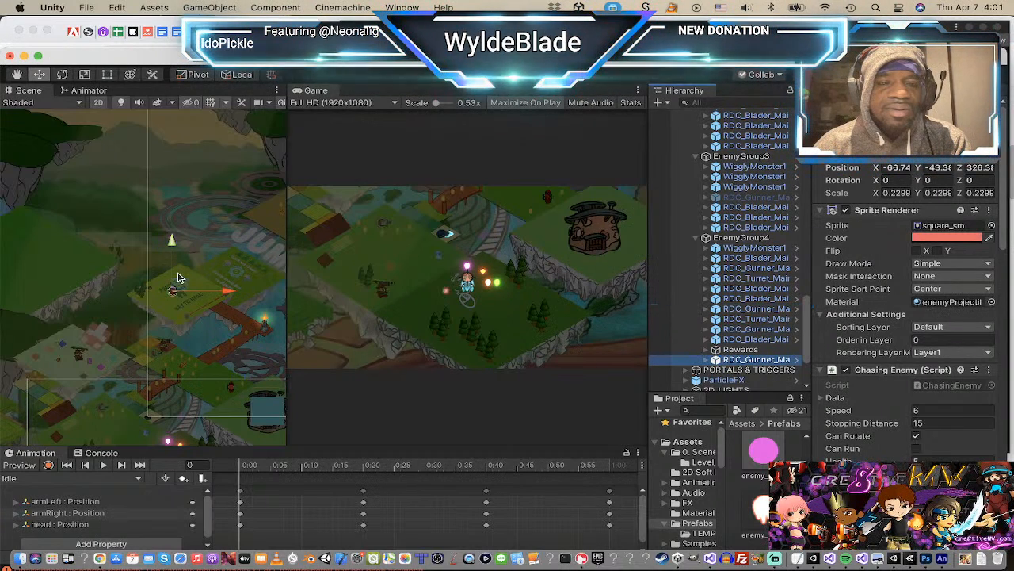
left_click_drag(180, 287, 236, 382)
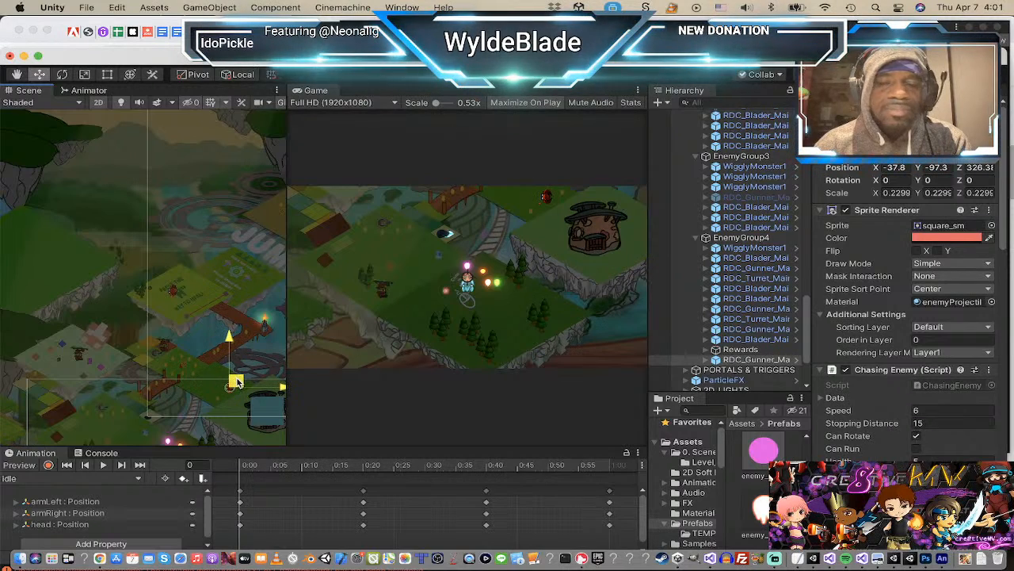
Step: Delete the two old RDC_Gunner enemies from EnemyGroup4, keeping the new gunner copies
left_click(774, 270)
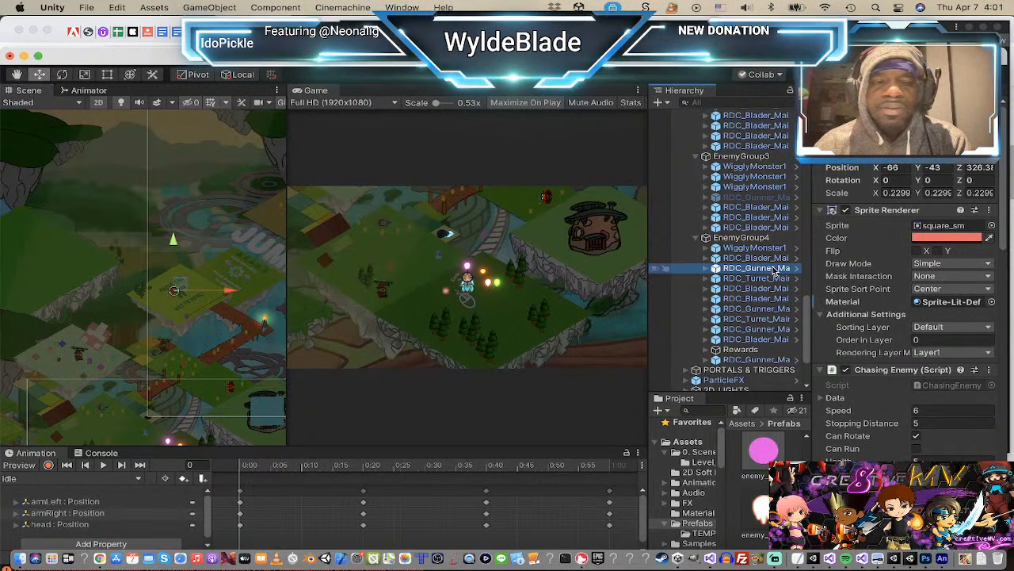
left_click(770, 309)
left_click(767, 328)
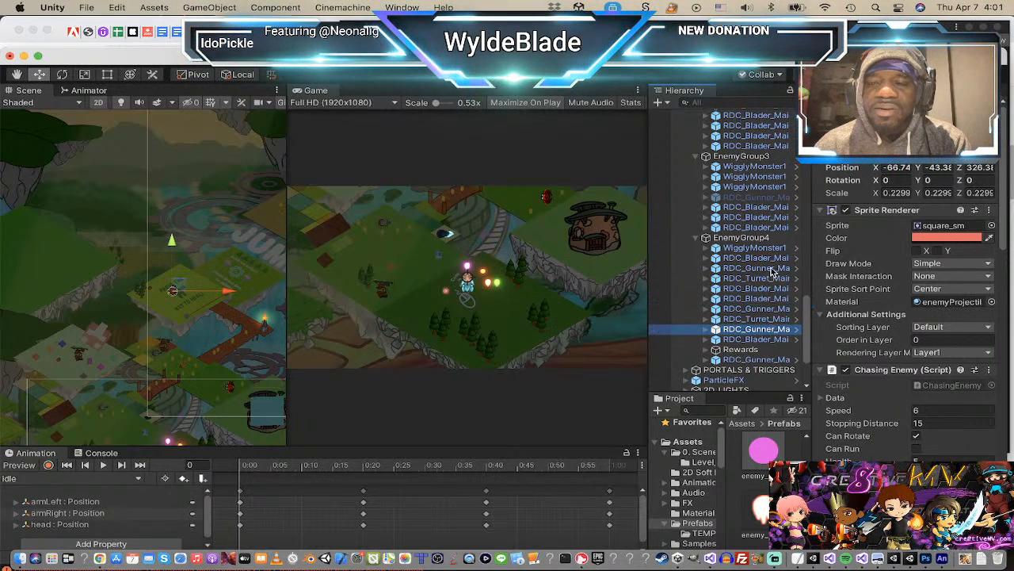
left_click(769, 269)
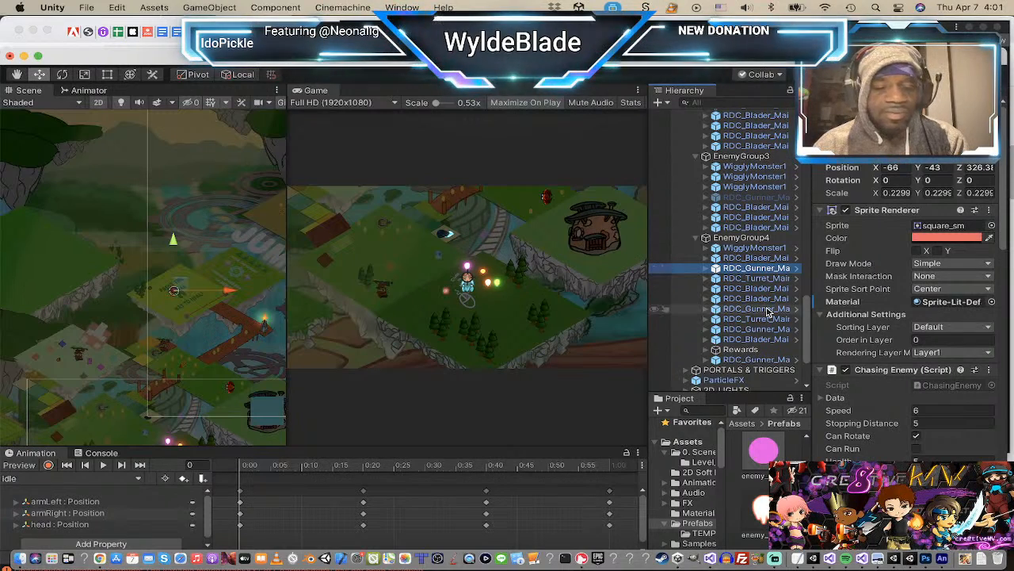
left_click(767, 309, "super")
right_click(767, 310)
left_click(810, 326)
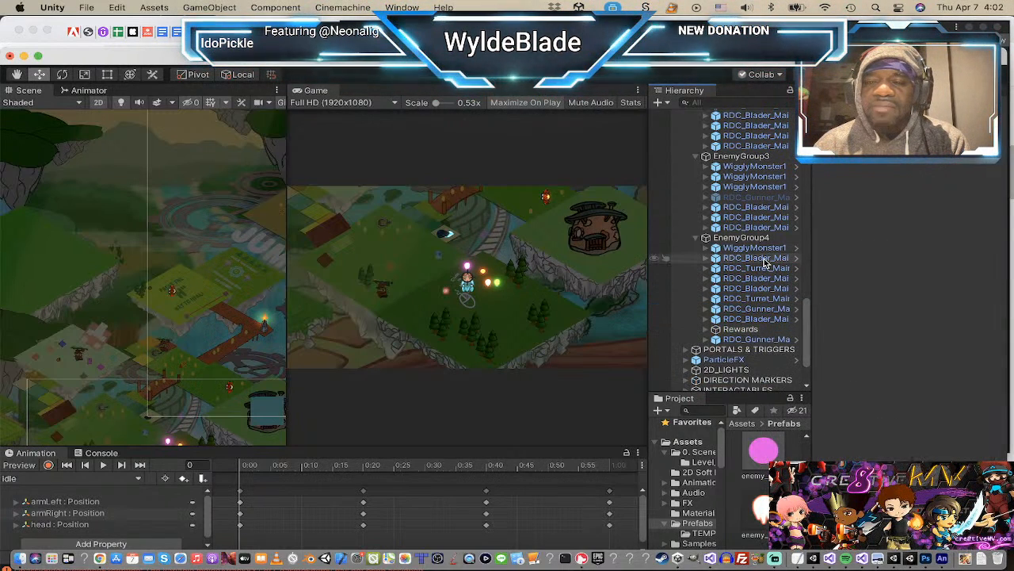
Step: Place EnemyGroup4's new RDC_Blader over the old blader below the "Press the H key to heal" platform, at about X -71.4, Y -74.1
left_click(754, 319)
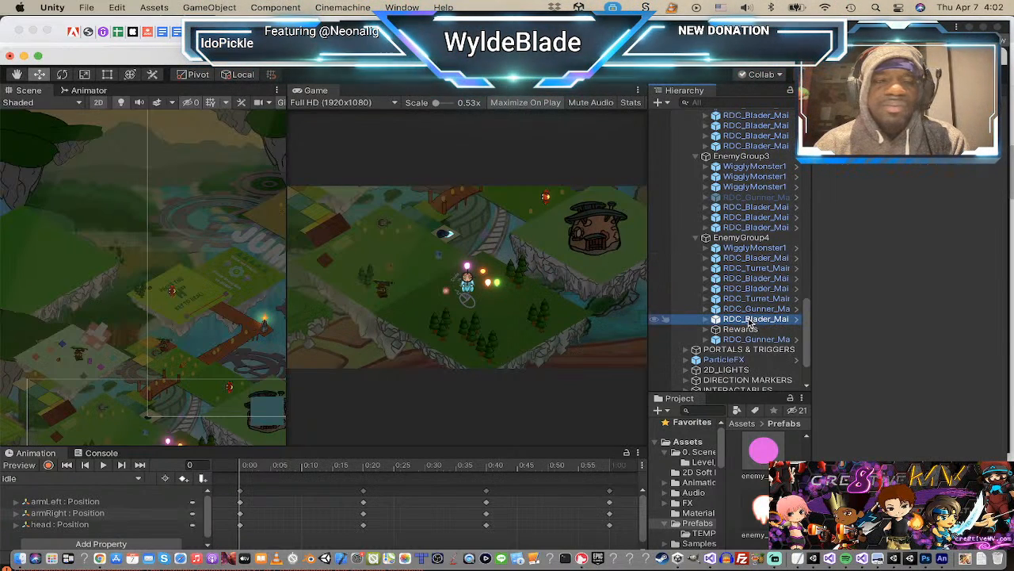
left_click(756, 258)
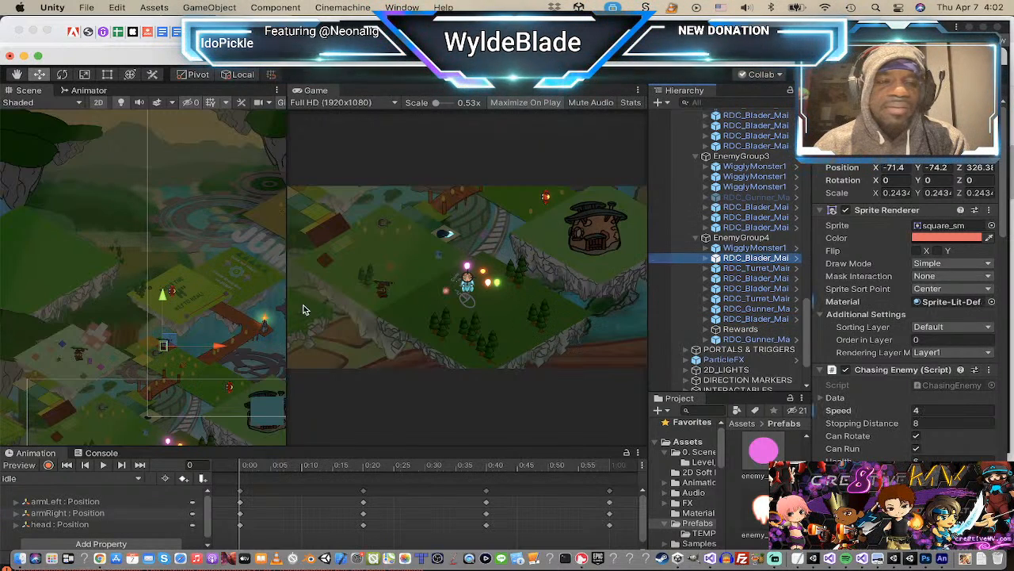
left_click(784, 319)
scroll(30, 257, "up", 1)
scroll(77, 263, "up", 1)
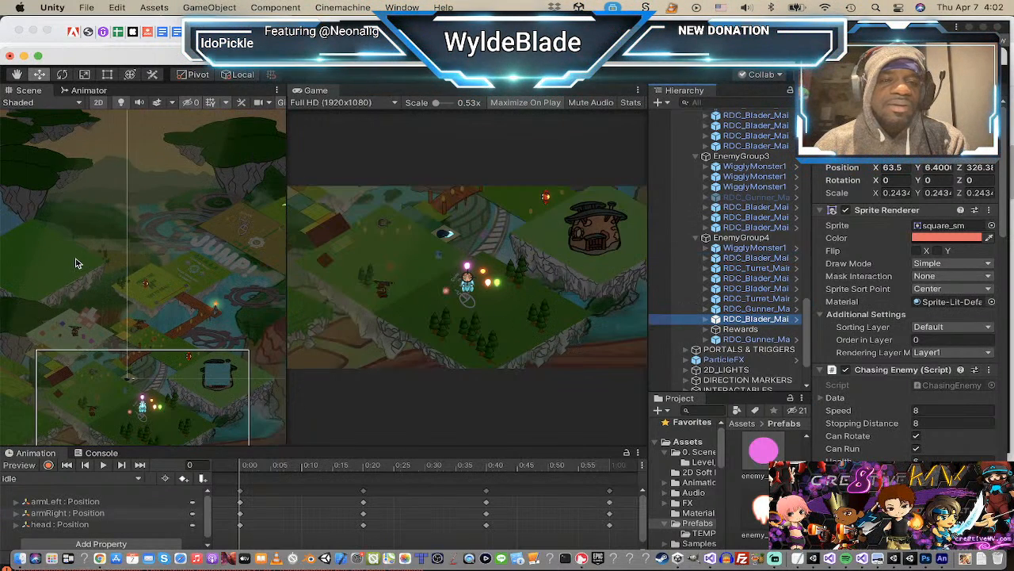
scroll(77, 263, "down", 2)
left_click_drag(283, 229, 141, 317)
scroll(141, 317, "up", 1)
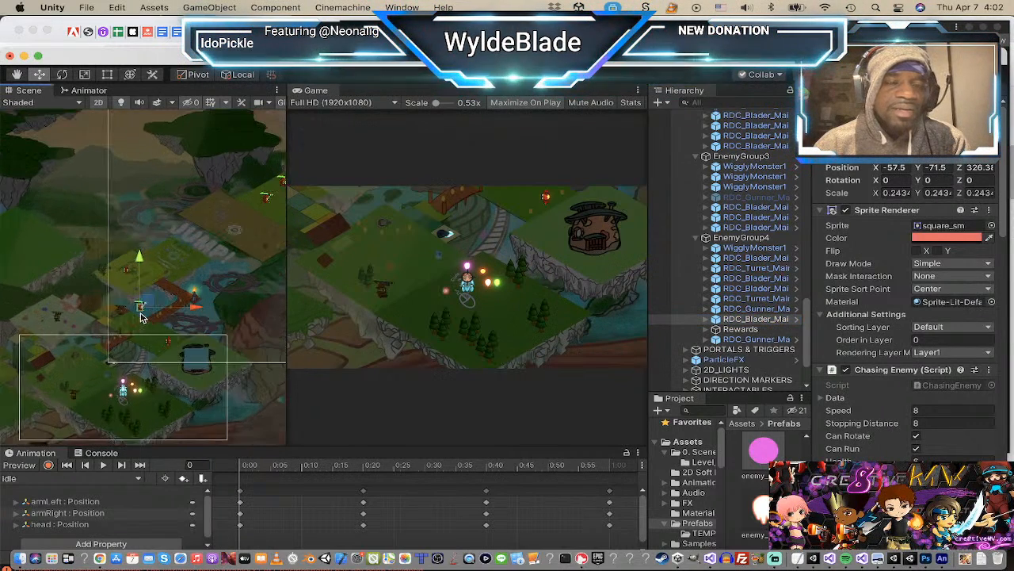
scroll(142, 317, "up", 5)
left_click_drag(127, 267, 72, 280)
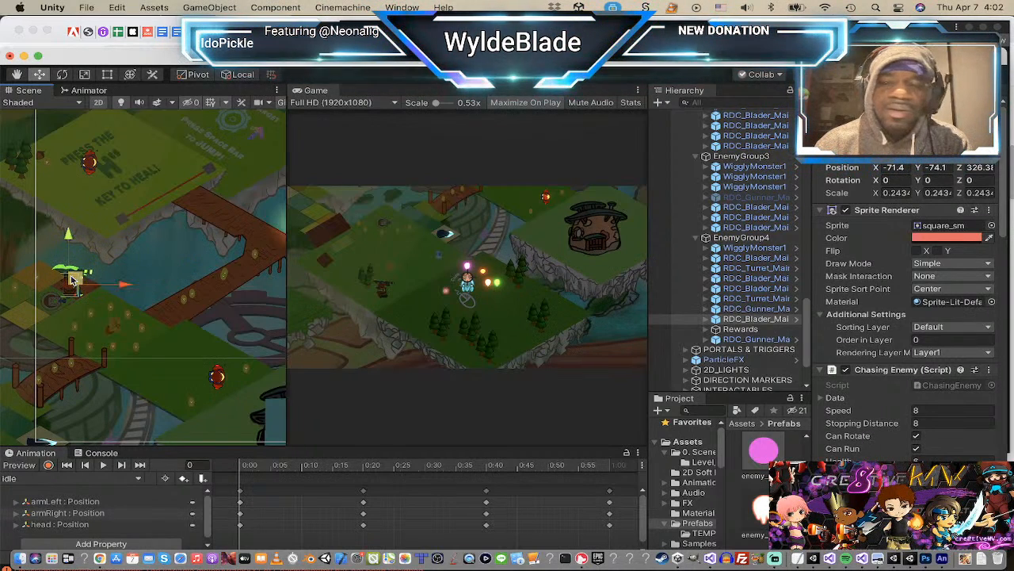
Step: Duplicate the new RDC_Blader and place the copy over EnemyGroup4's old blader at about X -114.5, Y -79.3
left_click(770, 277)
middle_click_drag(141, 320, 320, 199)
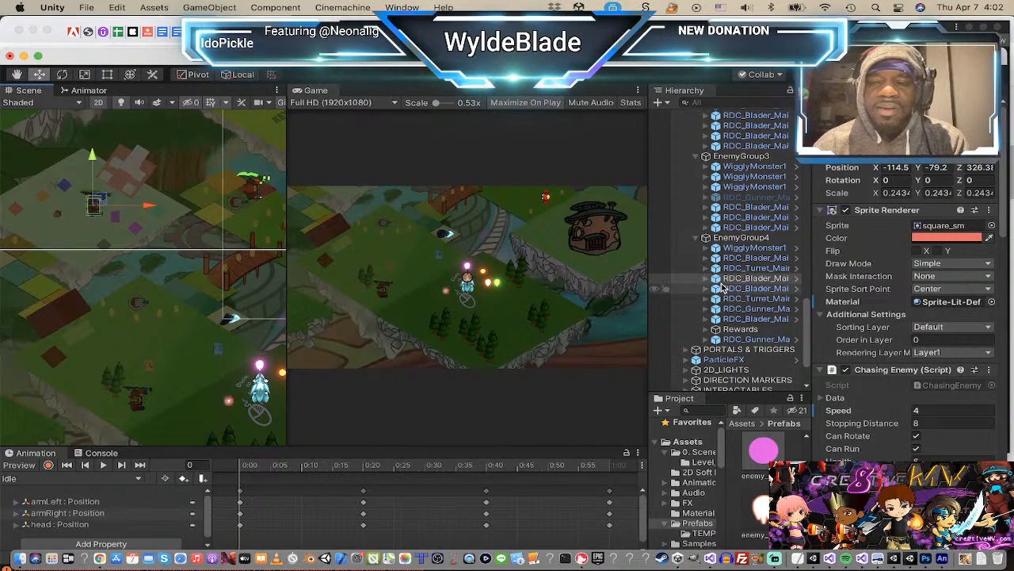
left_click(753, 319)
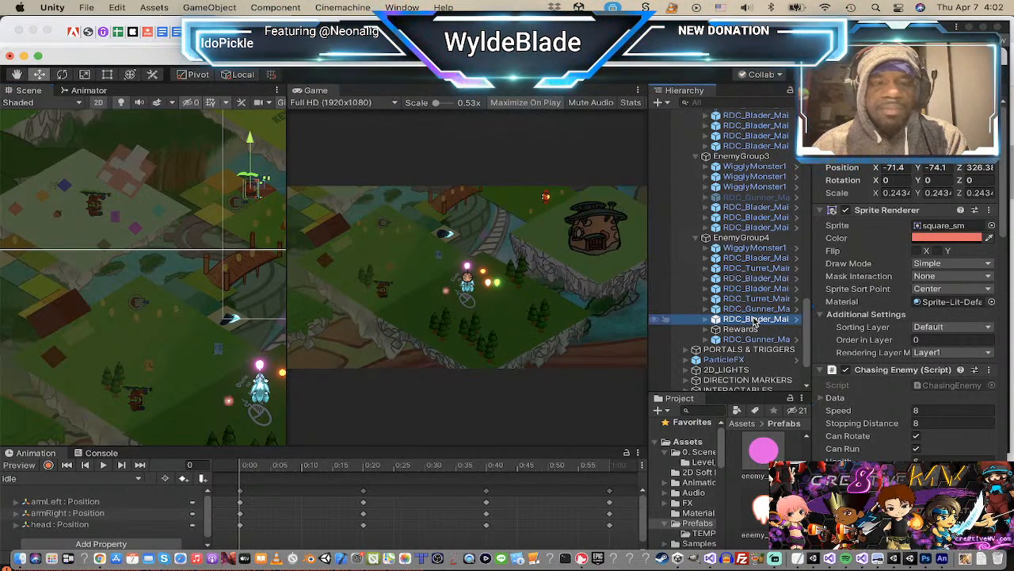
key("ctrl+d")
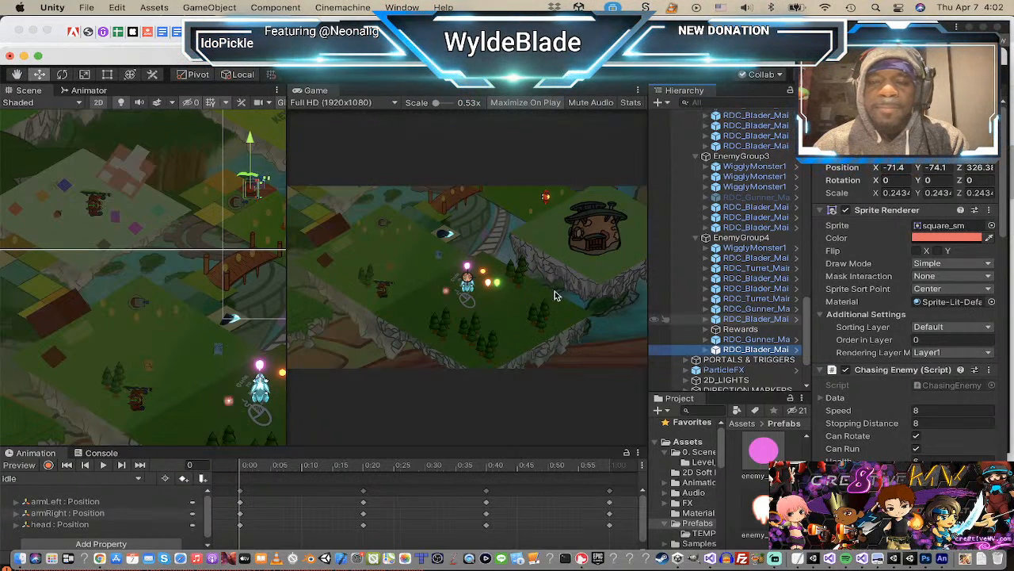
left_click_drag(255, 189, 95, 205)
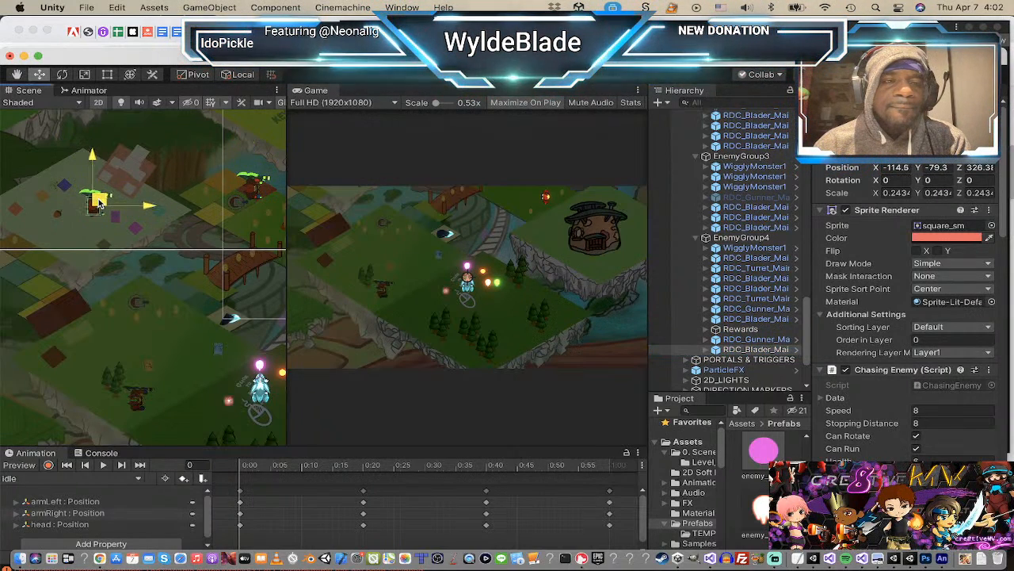
Step: Duplicate the new RDC_Blader again and place the copy over the old blader near the trees, at about X -104.1, Y -137.6
left_click(759, 289)
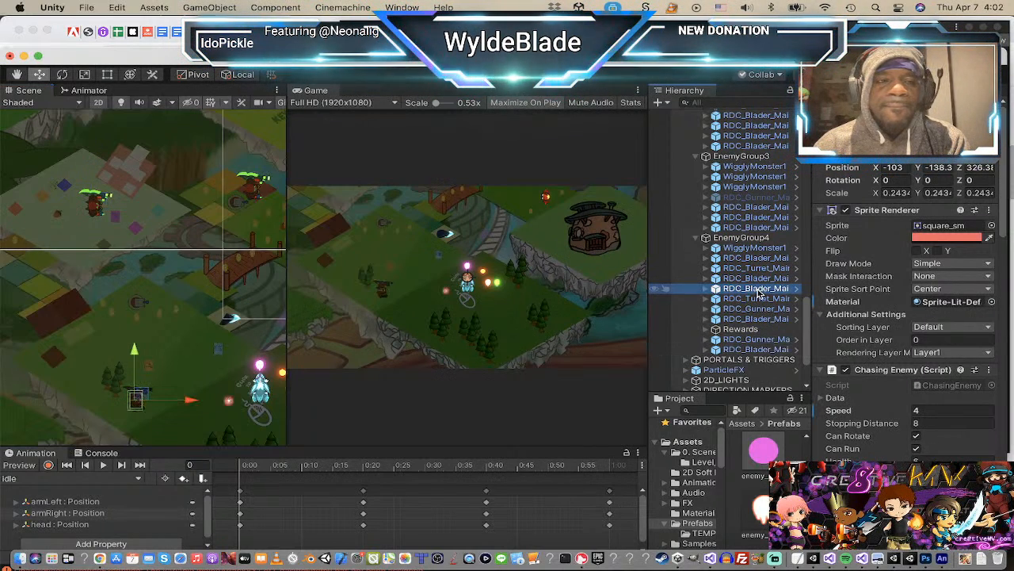
left_click(772, 349)
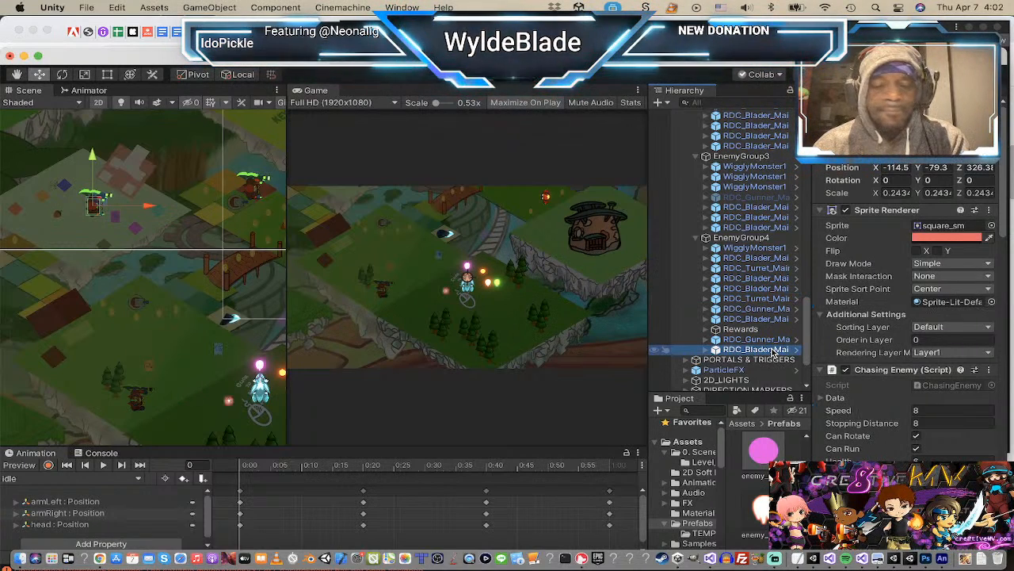
key("super+d")
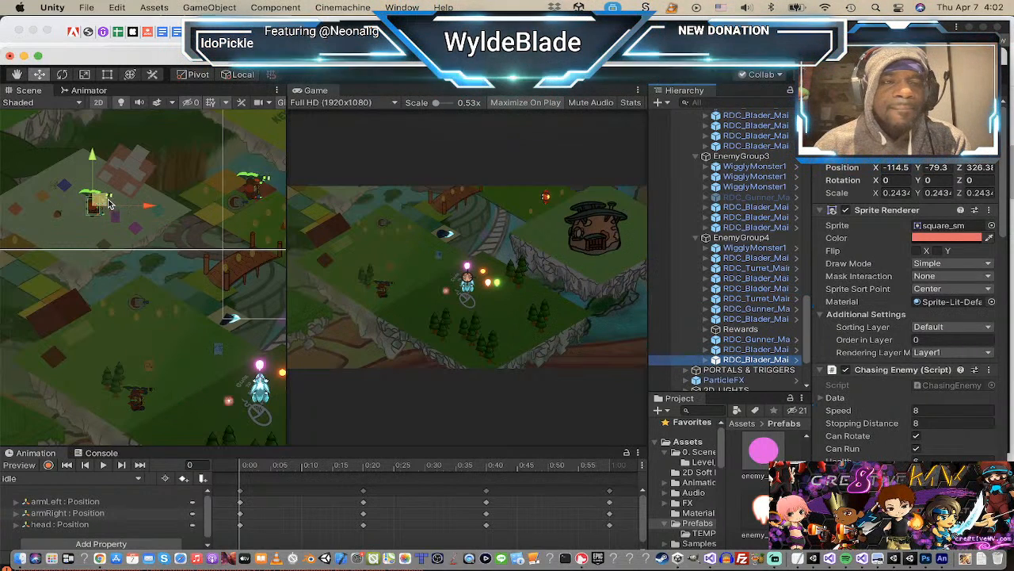
left_click_drag(94, 201, 135, 396)
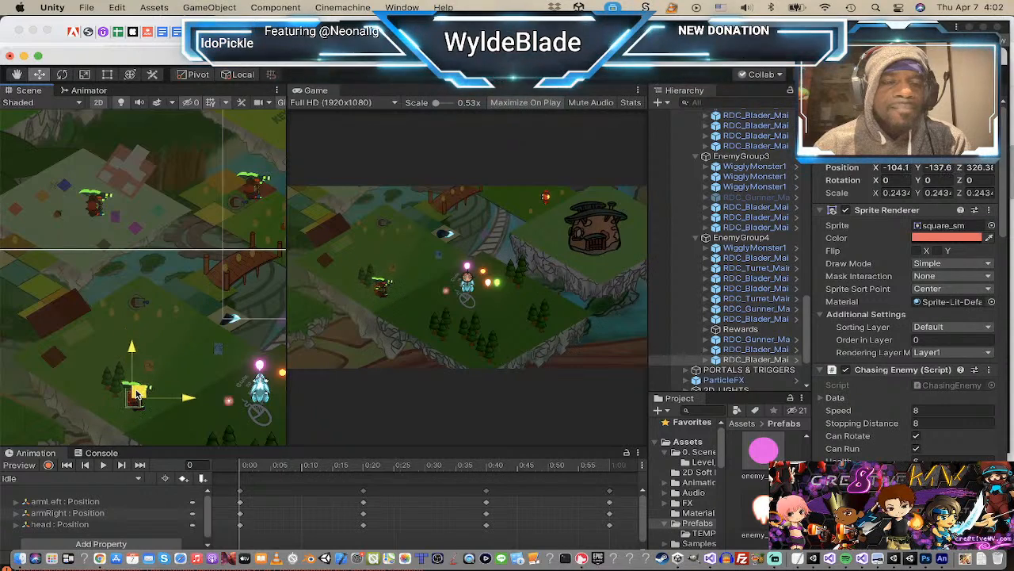
Step: Delete the three old RDC_Blader enemies from EnemyGroup4, keeping the new blader copies
left_click(758, 319)
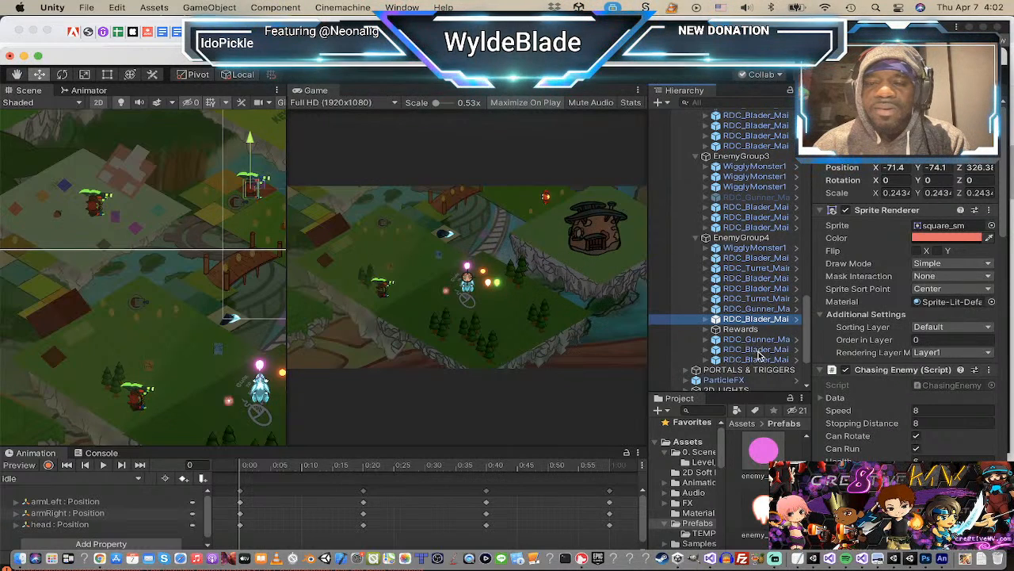
left_click(767, 289)
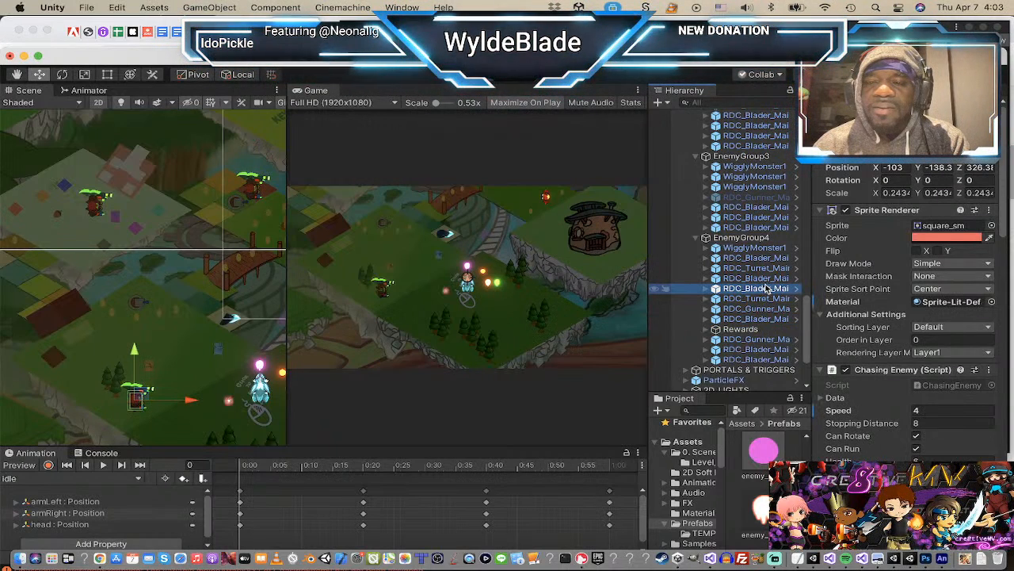
left_click(766, 279)
left_click(765, 260, "super")
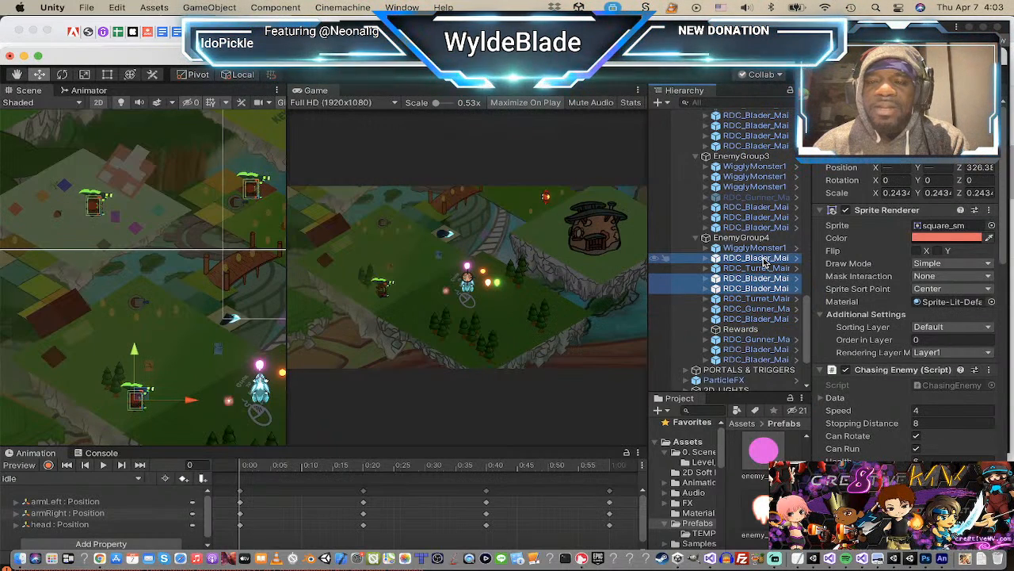
right_click(764, 259)
left_click(787, 327)
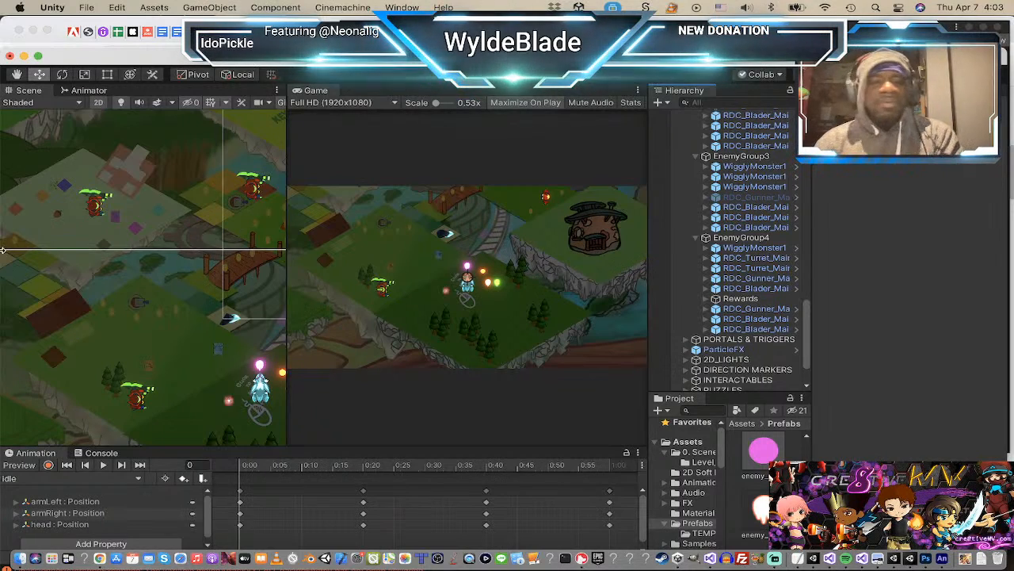
Step: Deactivate the EnemyGroup4, EnemyGroup3 and EnemyGroup2 objects to hide their enemies in the scene
scroll(147, 230, "down", 10)
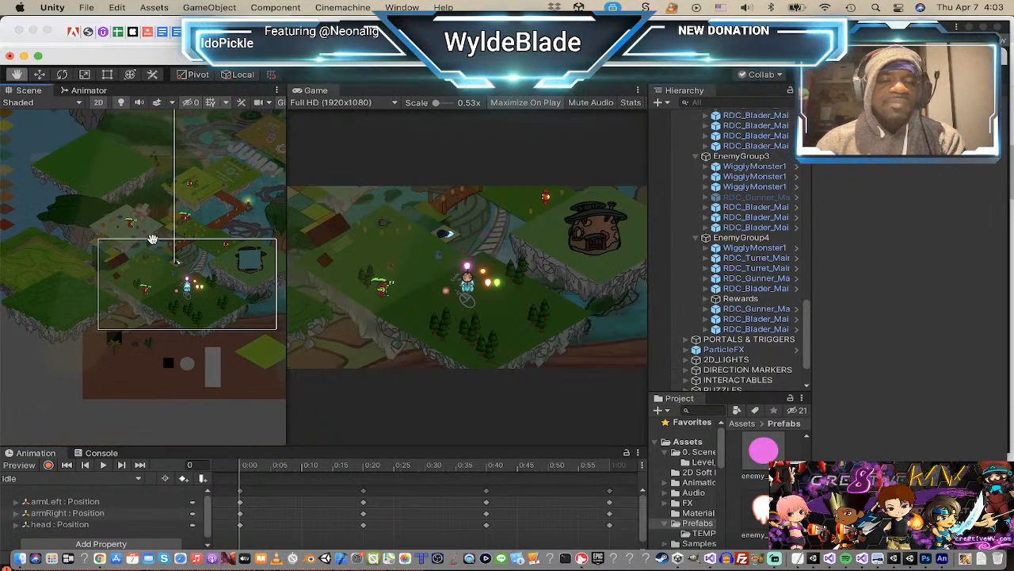
middle_click_drag(152, 238, 93, 241)
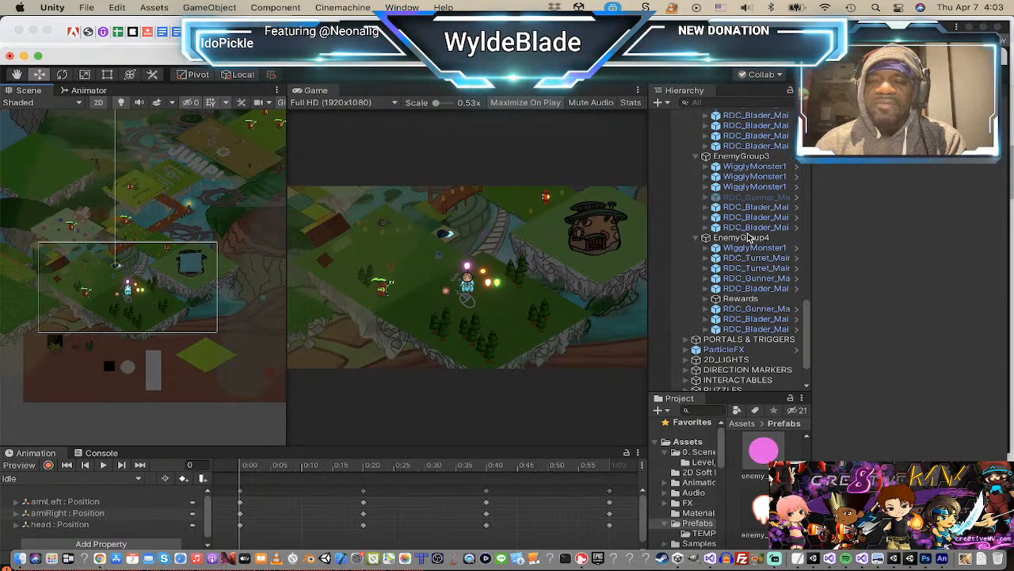
scroll(737, 177, "up", 3)
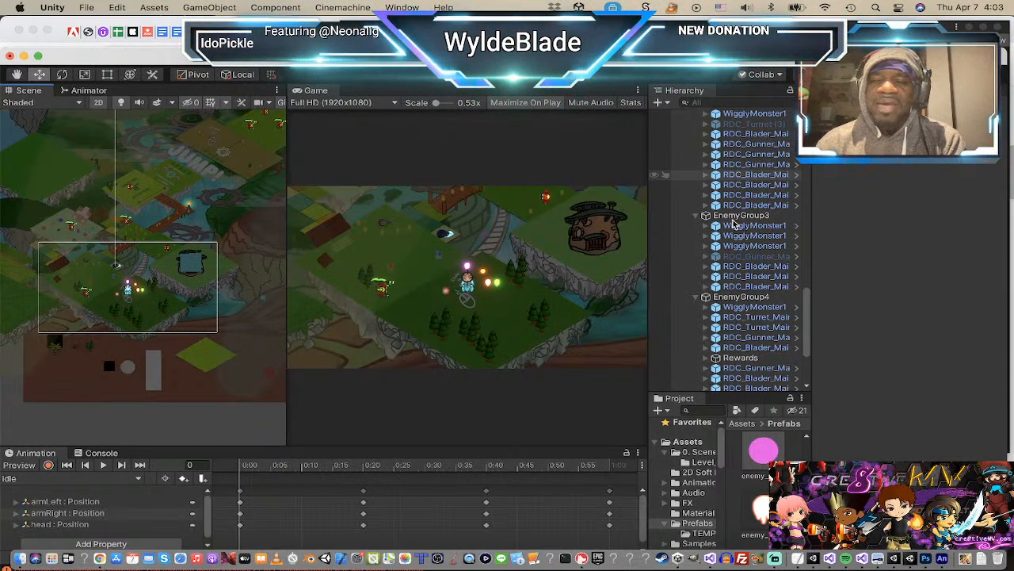
left_click(738, 216)
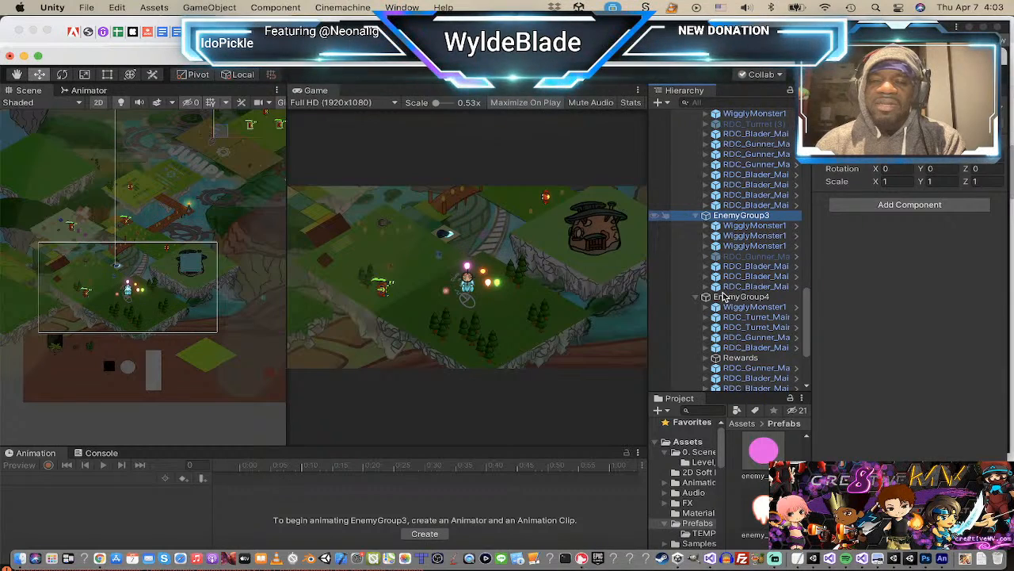
left_click(724, 298)
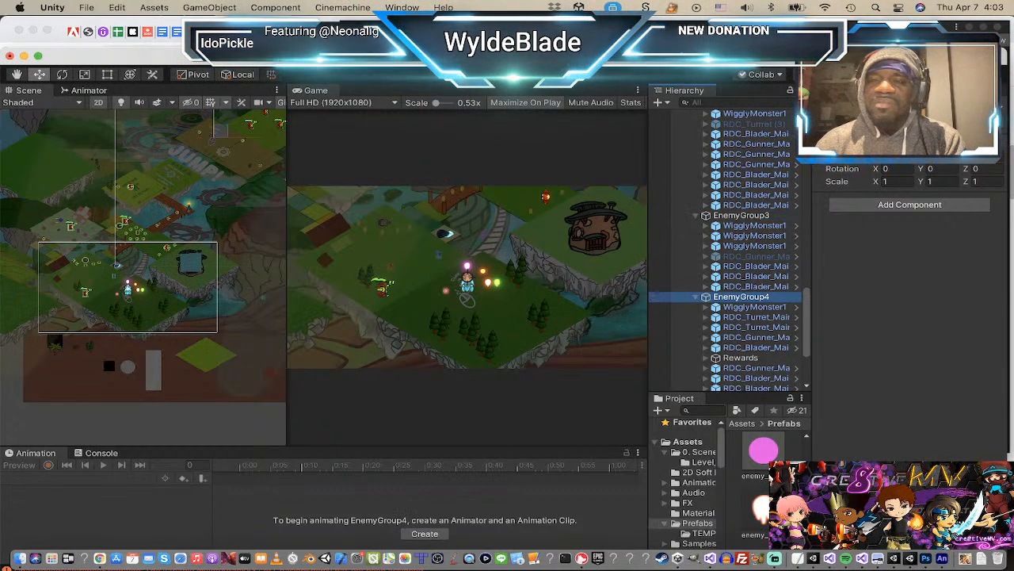
left_click(843, 111)
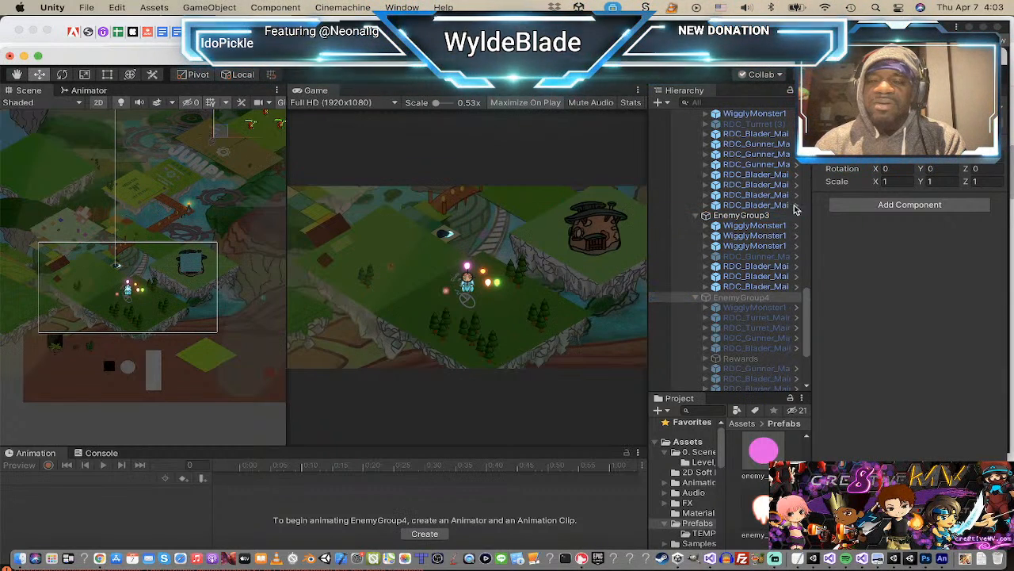
left_click(752, 216)
left_click(843, 111)
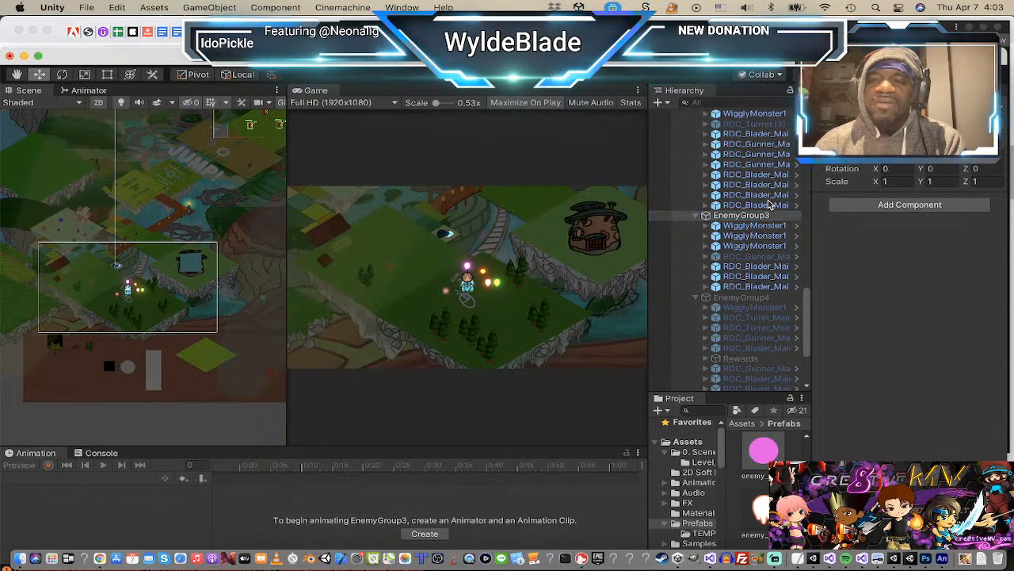
scroll(769, 203, "up", 4)
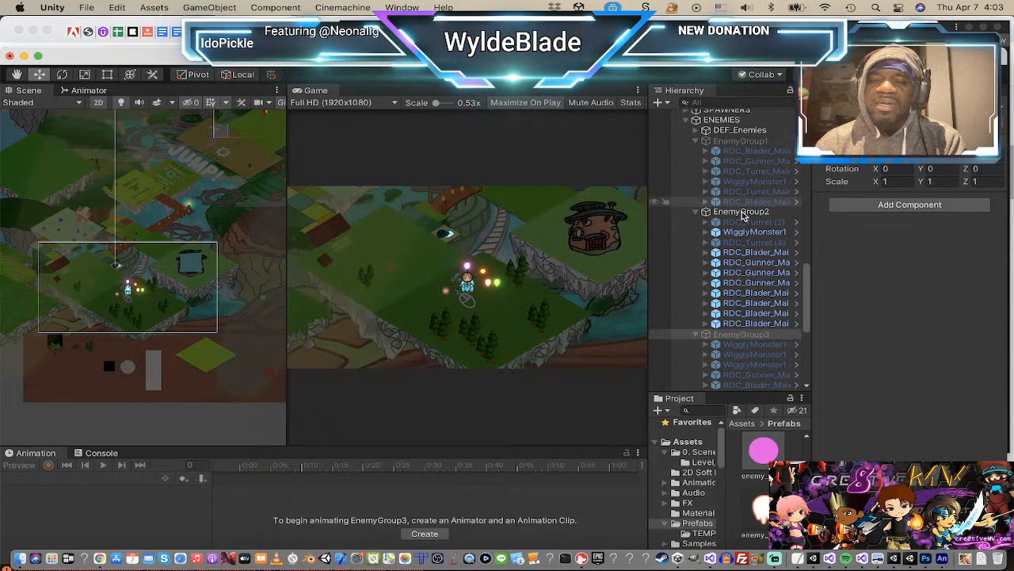
left_click(743, 212)
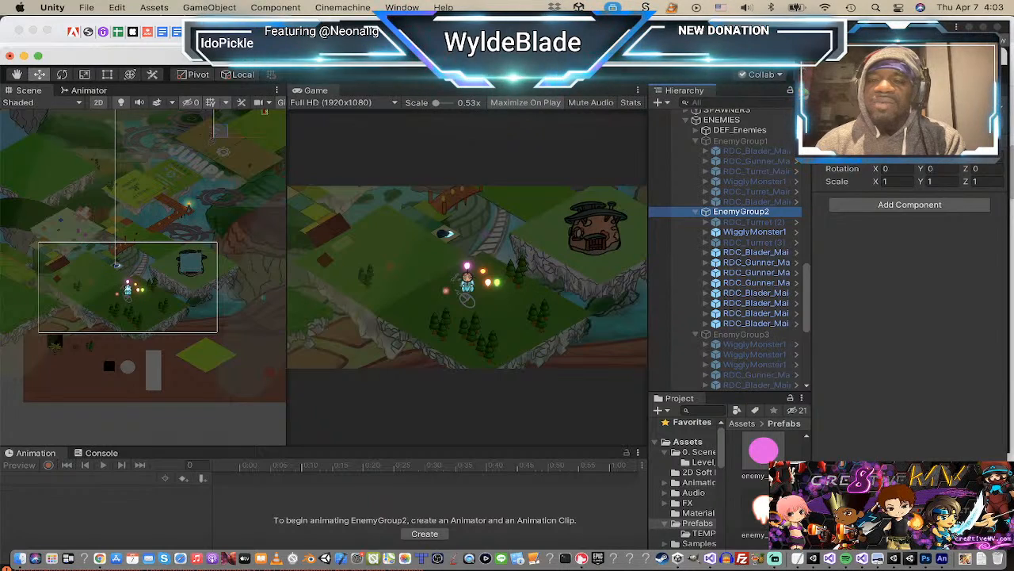
left_click(843, 111)
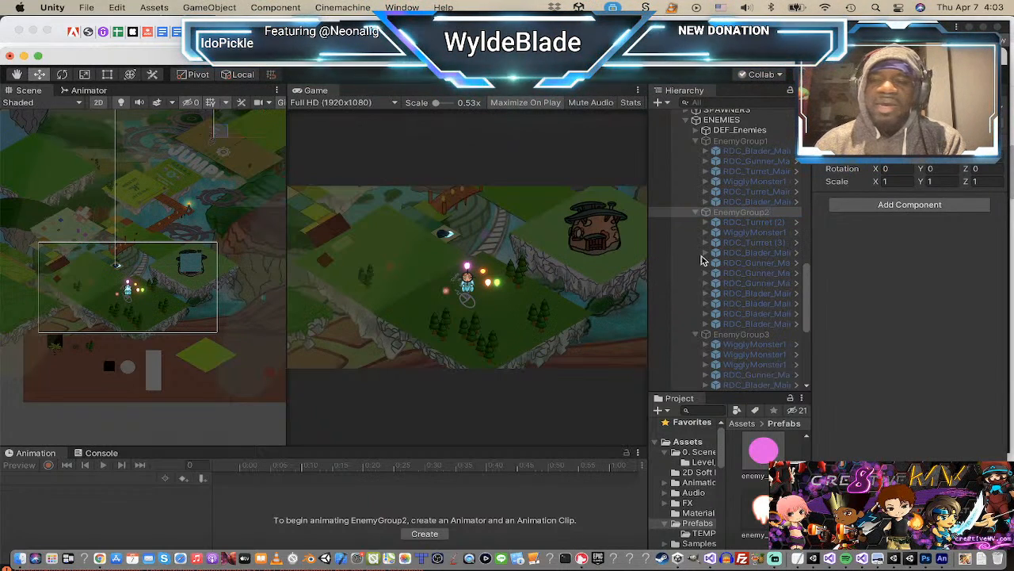
Step: Collapse enemy_projectile2_gl and deactivate it together with projectile5_gl
scroll(725, 246, "up", 10)
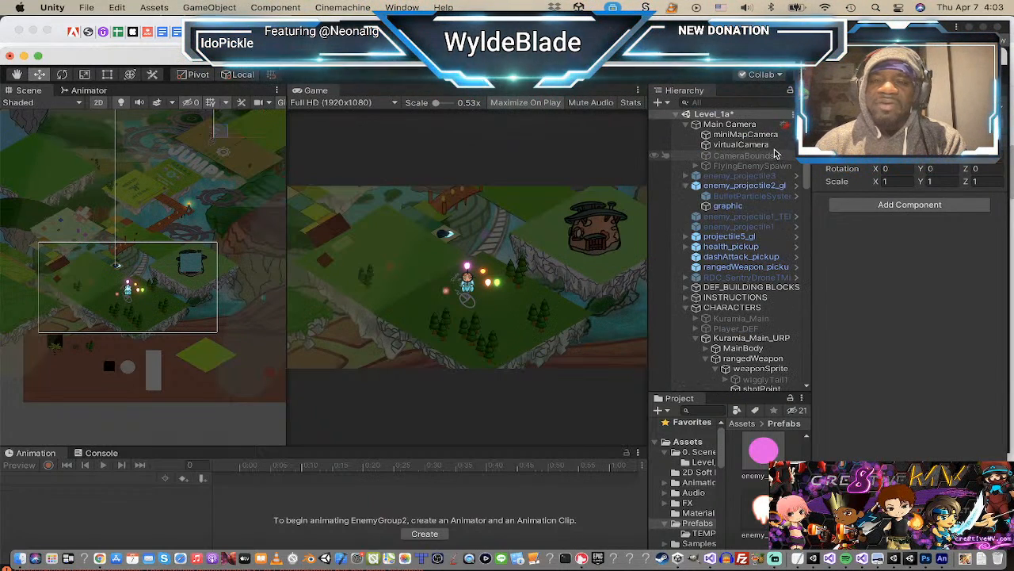
scroll(209, 285, "up", 10)
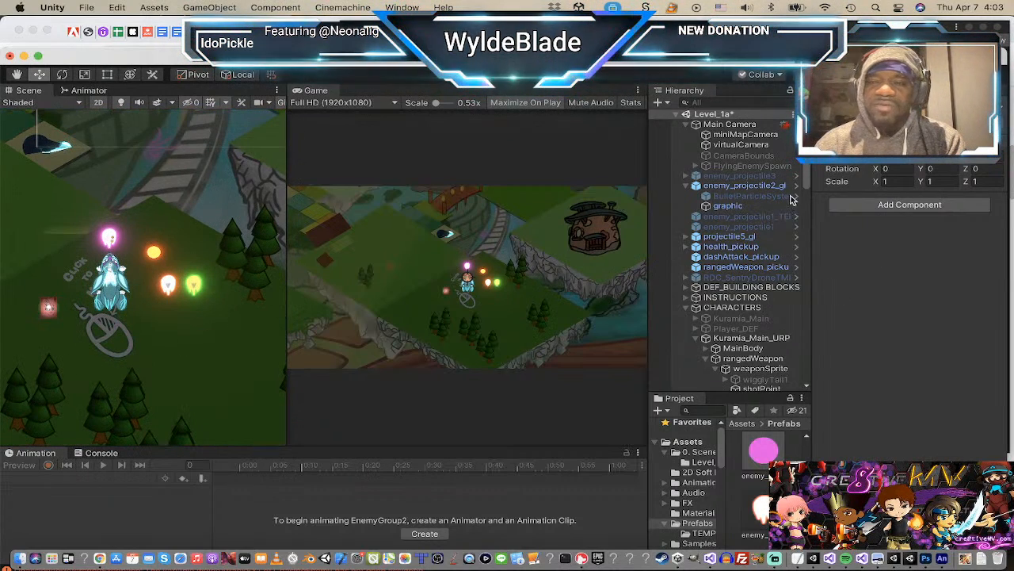
left_click(686, 186)
left_click(714, 187)
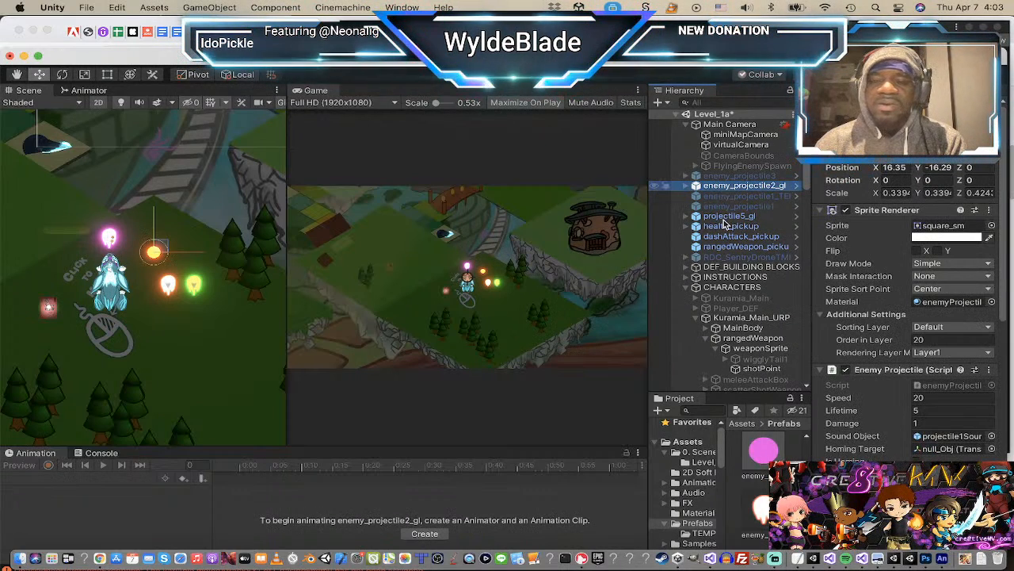
left_click(728, 215, "super")
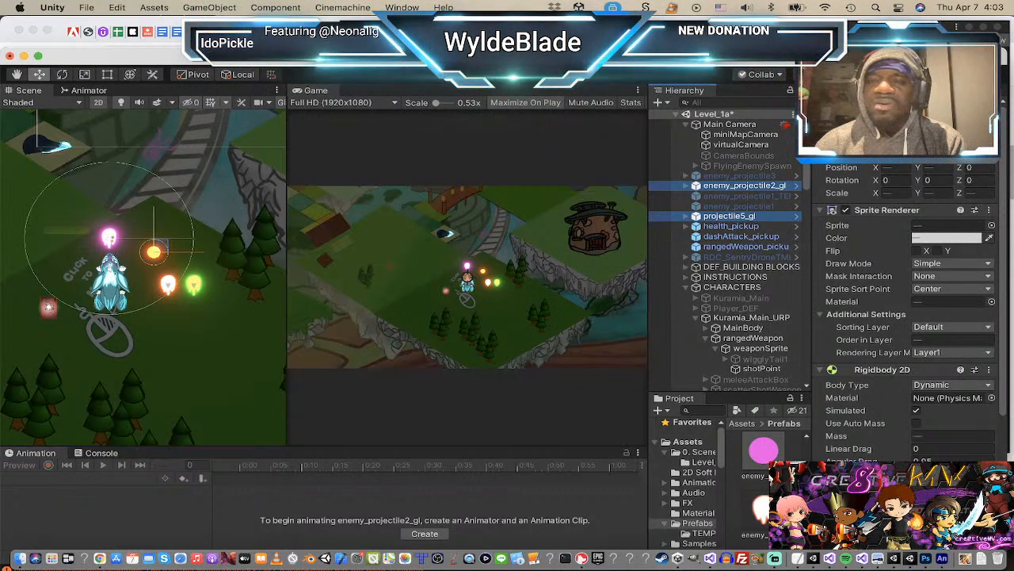
Step: Deactivate the two glowing projectiles beside the player character, enemy_projectile3_gl and enemy_projectile4_gl
left_click(167, 284)
left_click(167, 283)
left_click(167, 284)
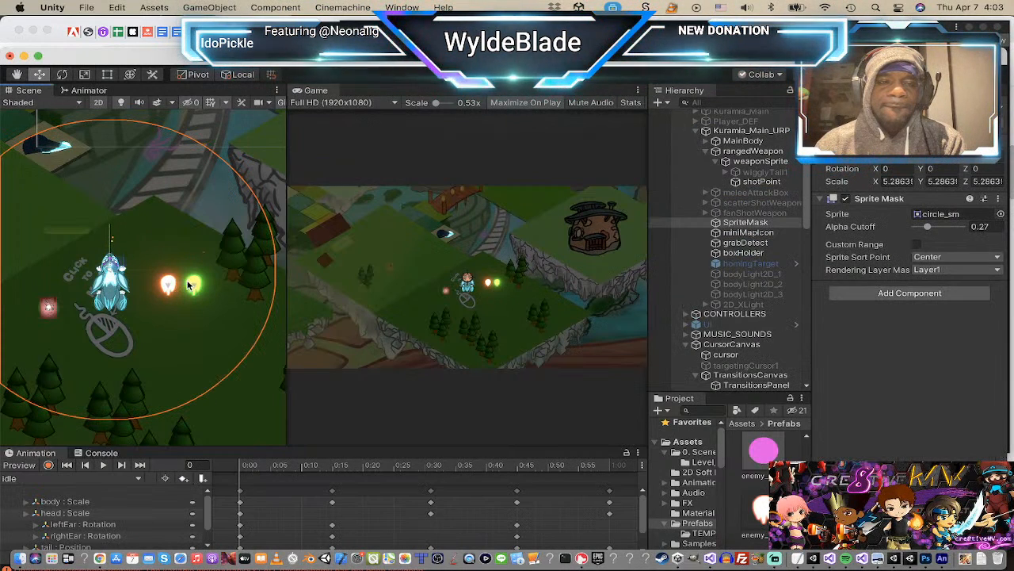
left_click(197, 285)
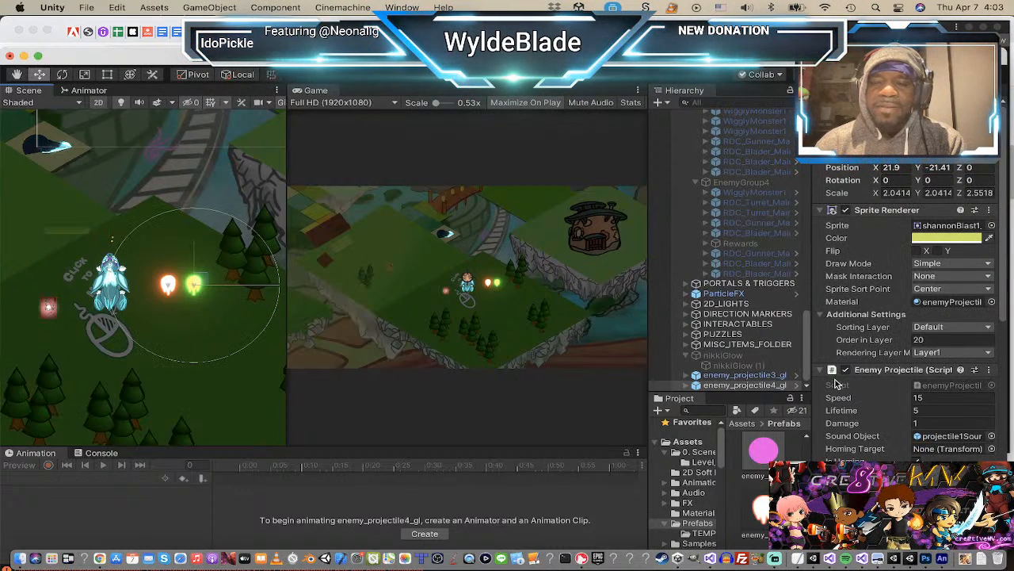
left_click(792, 375, "shift")
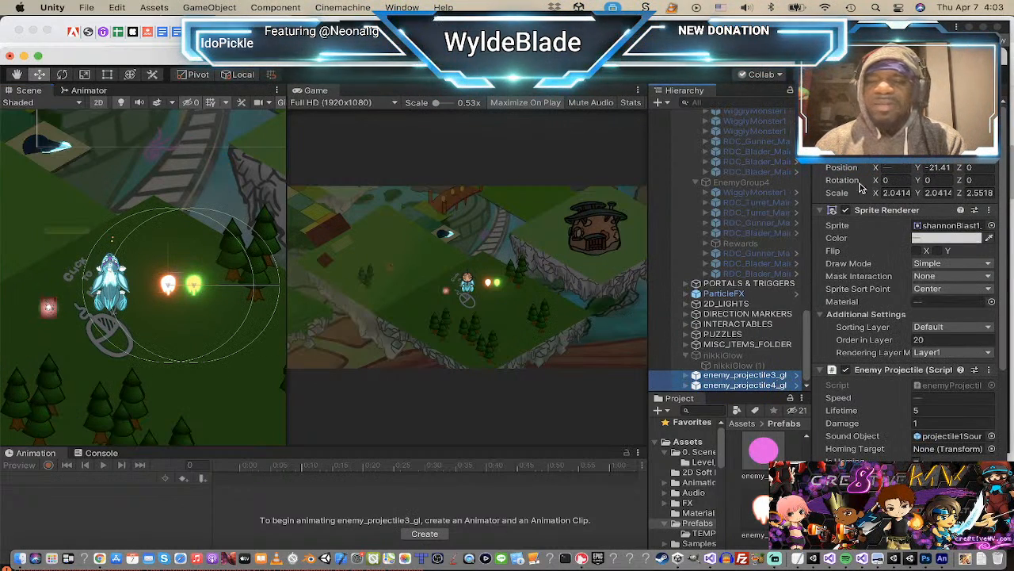
left_click(846, 106)
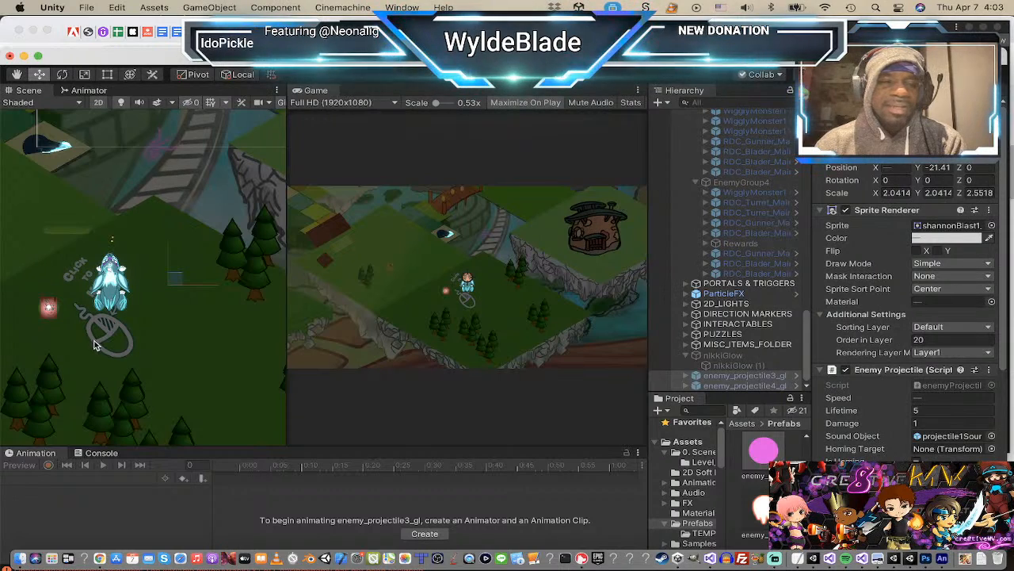
Step: Run the level in Play mode and move the character towards the edge of the starting platform
scroll(110, 317, "down", 3)
scroll(180, 317, "down", 1)
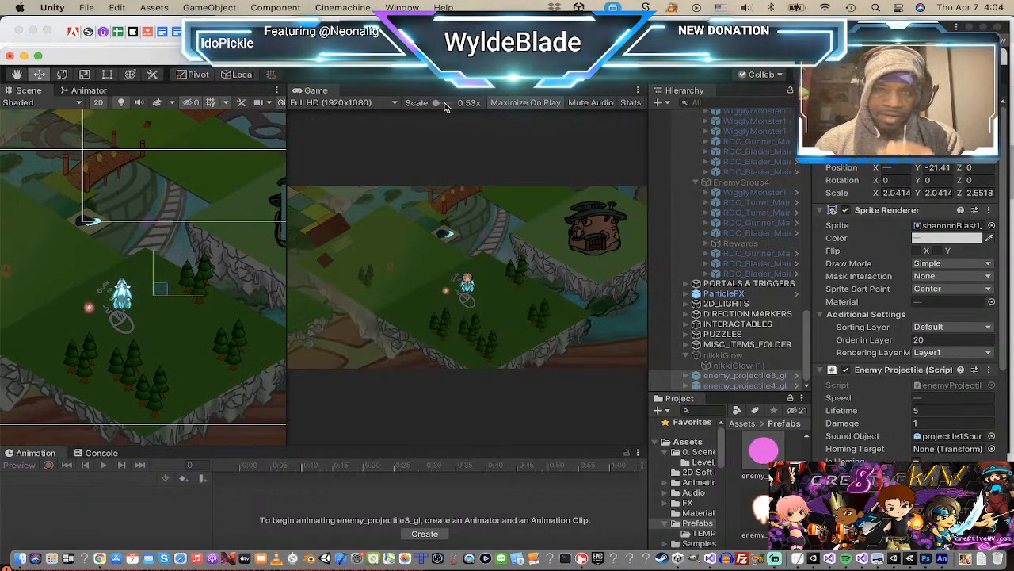
left_click(462, 75)
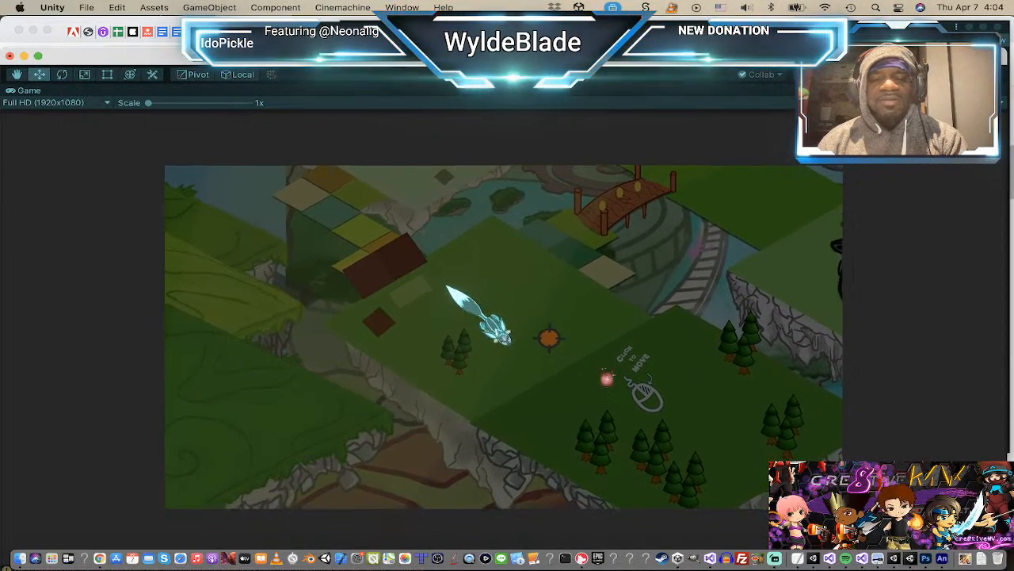
left_click(410, 332)
left_click(402, 314)
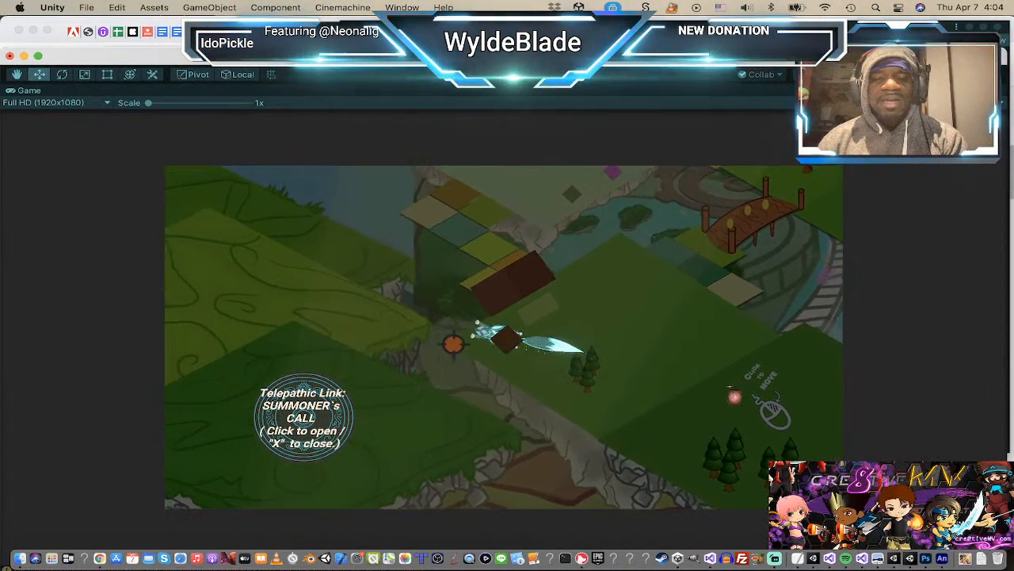
Step: Steer the character back and forth across the starting platform to test click-to-move and the moving brown tile
left_click(557, 324)
left_click(613, 324)
left_click(469, 354)
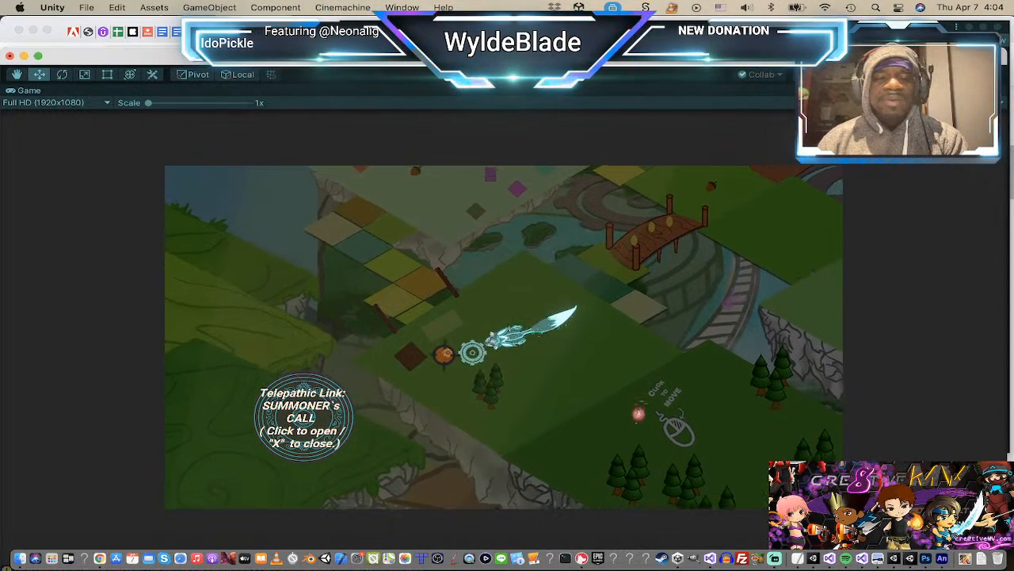
left_click(442, 354)
left_click(600, 312)
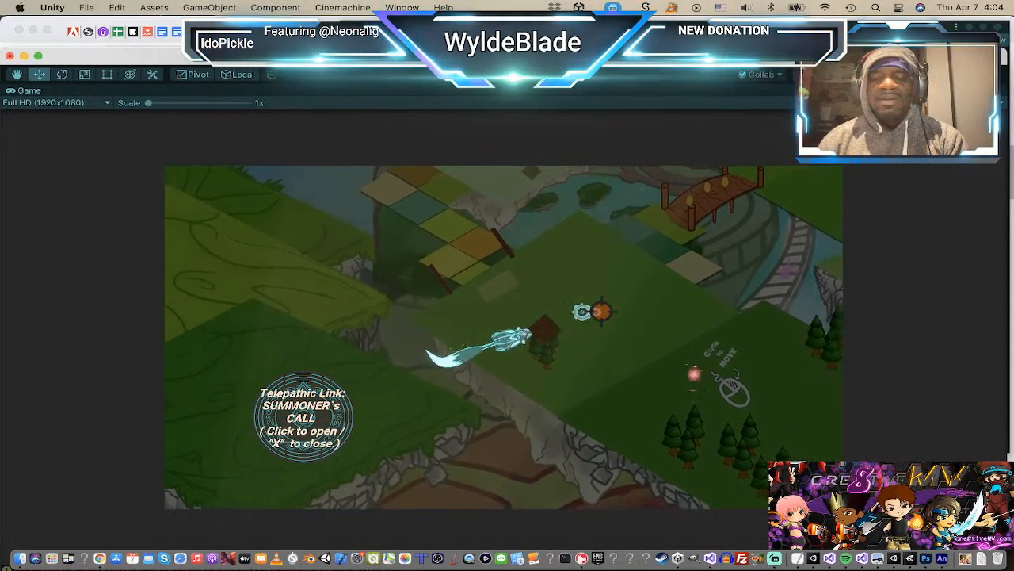
left_click(611, 422)
left_click(542, 244)
left_click(505, 227)
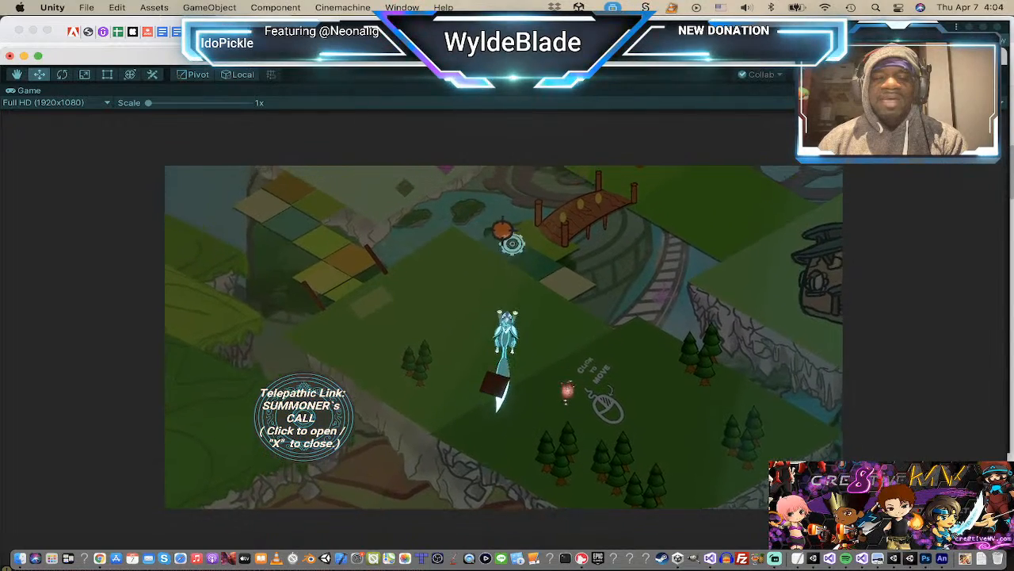
Step: Move the character over the coloured tiles onto the pale upper platform and test its small puzzle tiles
left_click(352, 300)
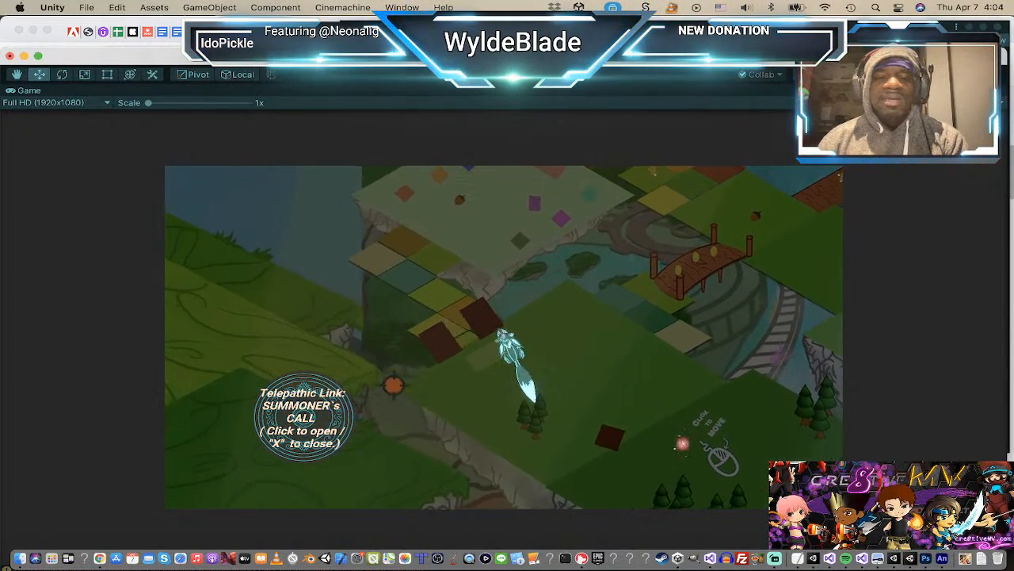
left_click(408, 287)
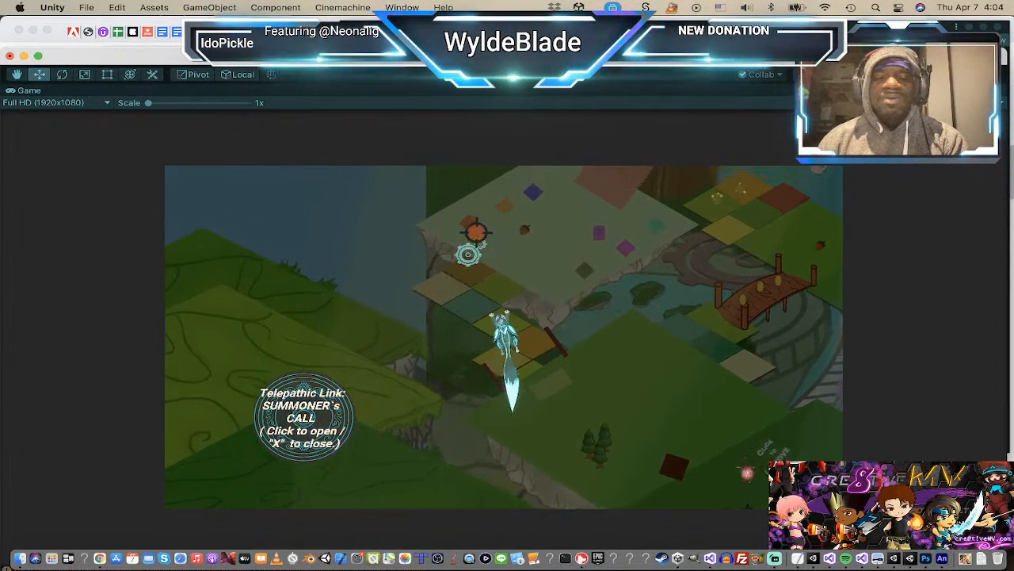
left_click(564, 255)
left_click(611, 272)
left_click(552, 313)
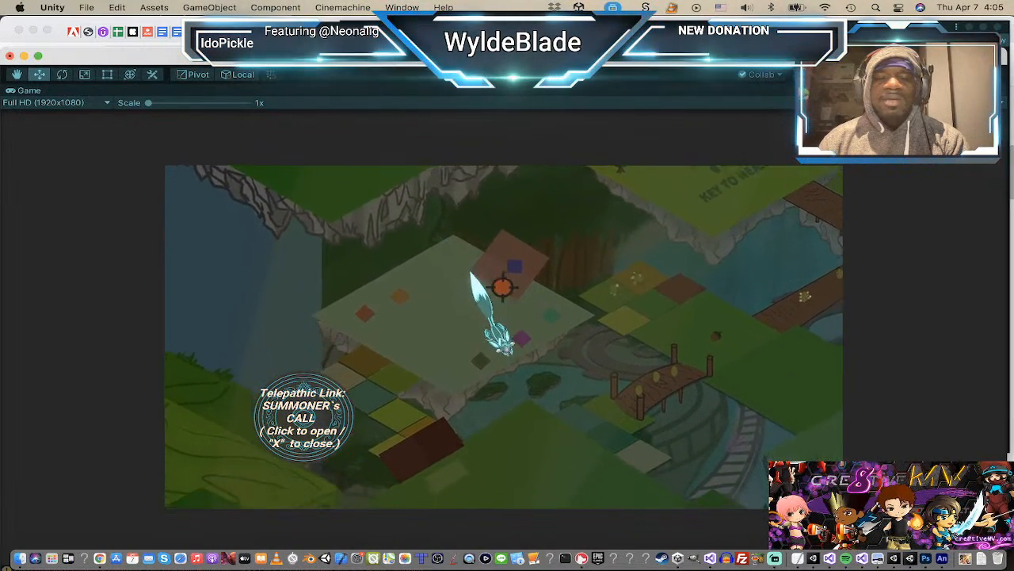
left_click(497, 260)
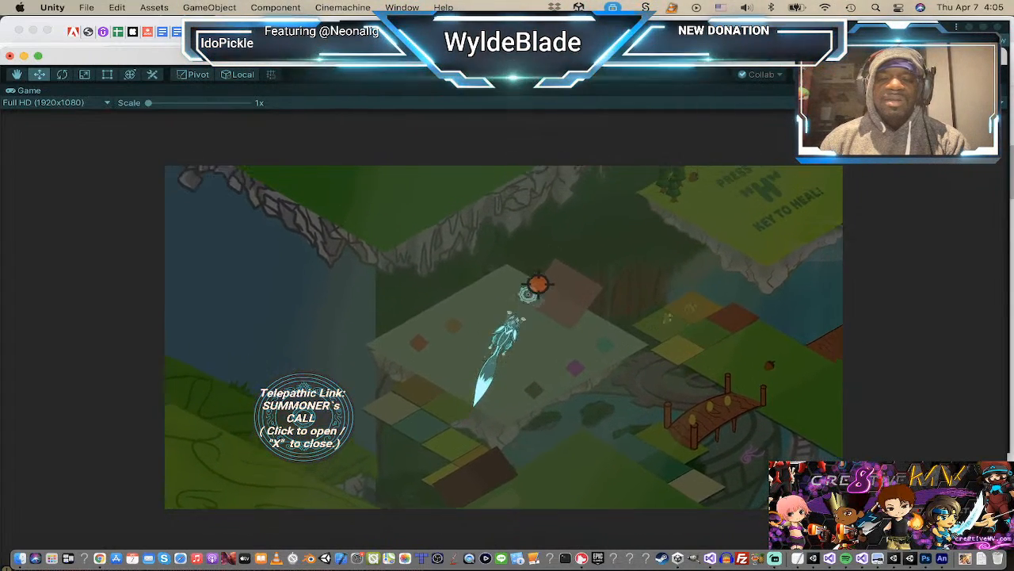
key("w")
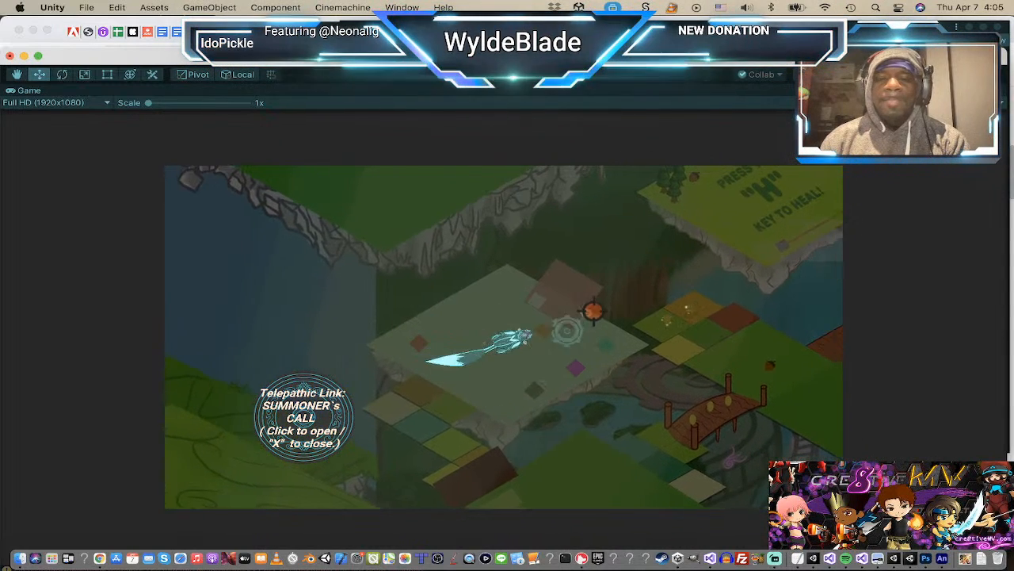
Step: Bring the character back over the coloured tiles to the starting platform beside the trees
left_click(271, 368)
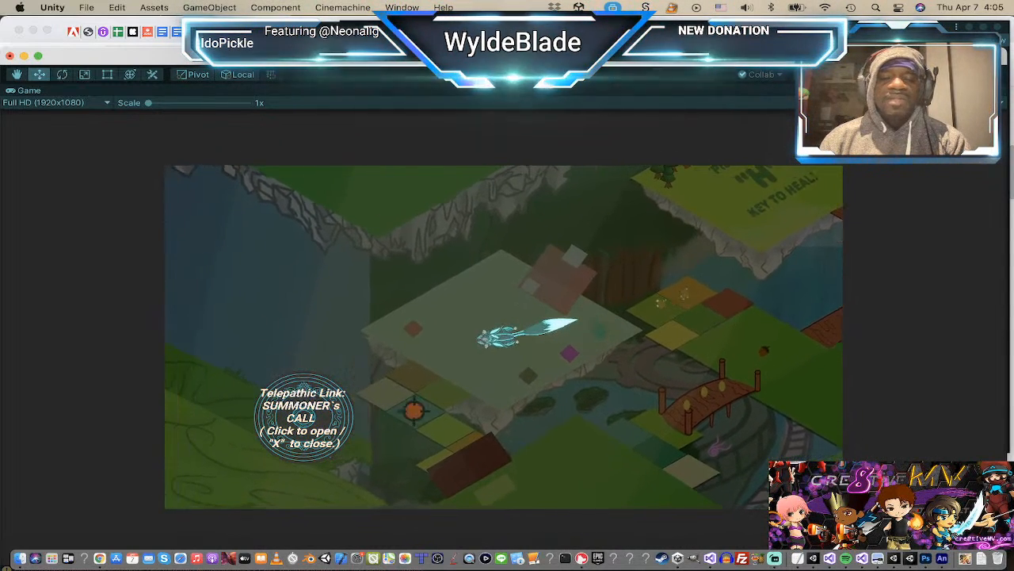
left_click(503, 402)
left_click(550, 426)
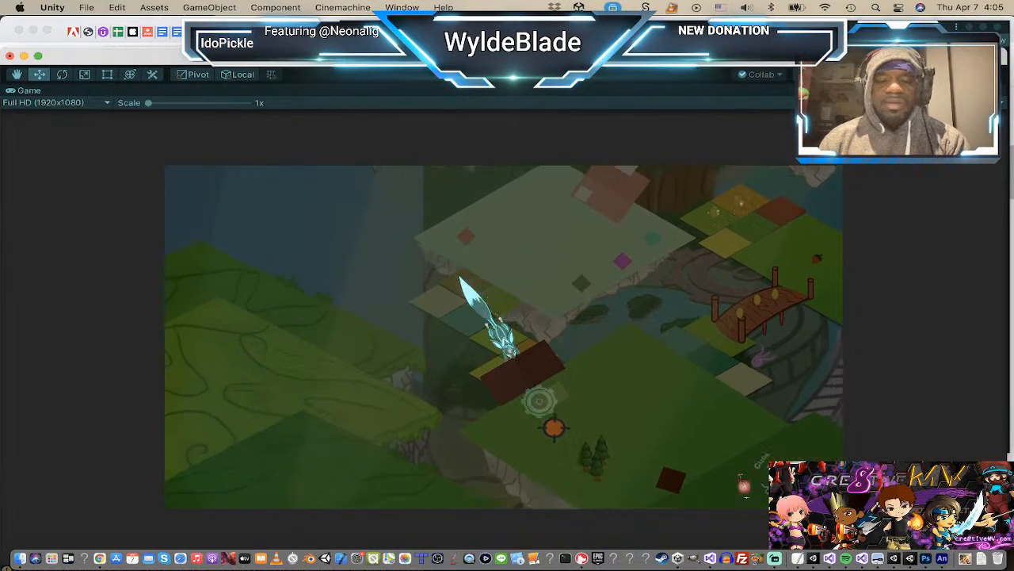
left_click(504, 425)
left_click(548, 420)
left_click(587, 416)
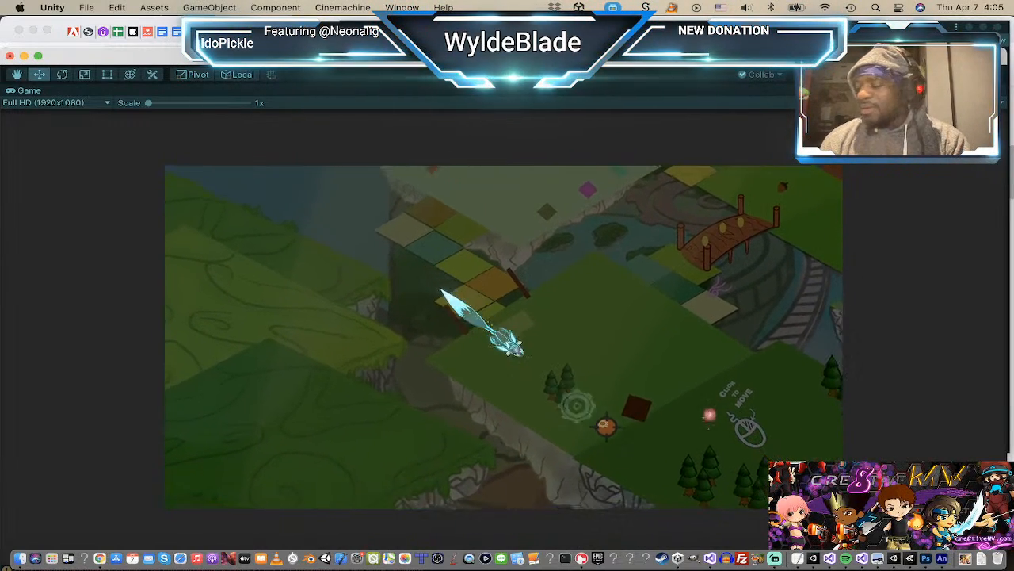
Step: Cross the wooden bridge to trigger the first enemy group and fight it while retreating across the starting platform
left_click(540, 317)
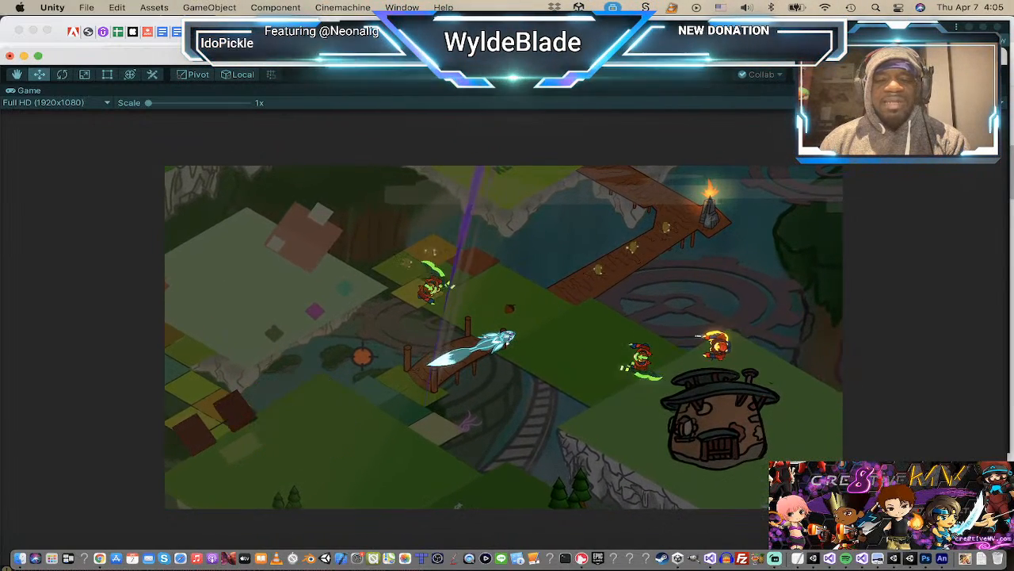
left_click(196, 390)
left_click(193, 441)
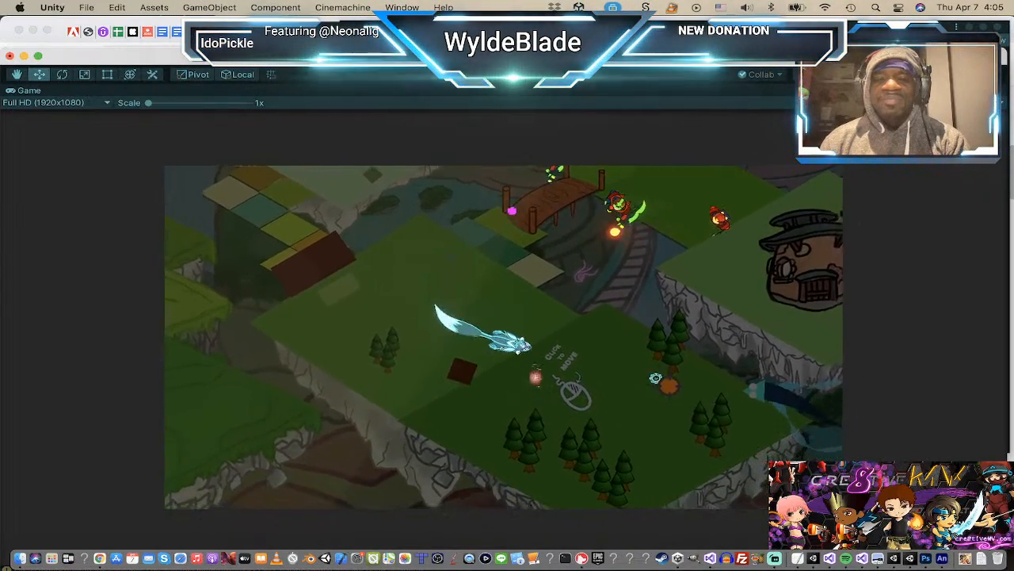
left_click(541, 373)
left_click(316, 286)
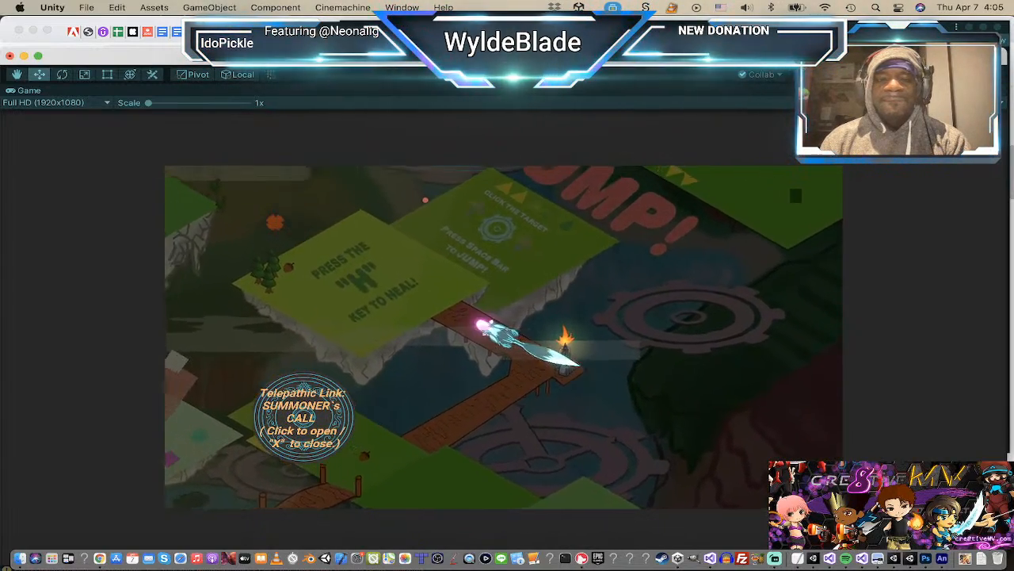
Step: Move the character around the heal-instruction platform, heading for the jump target
left_click(637, 229)
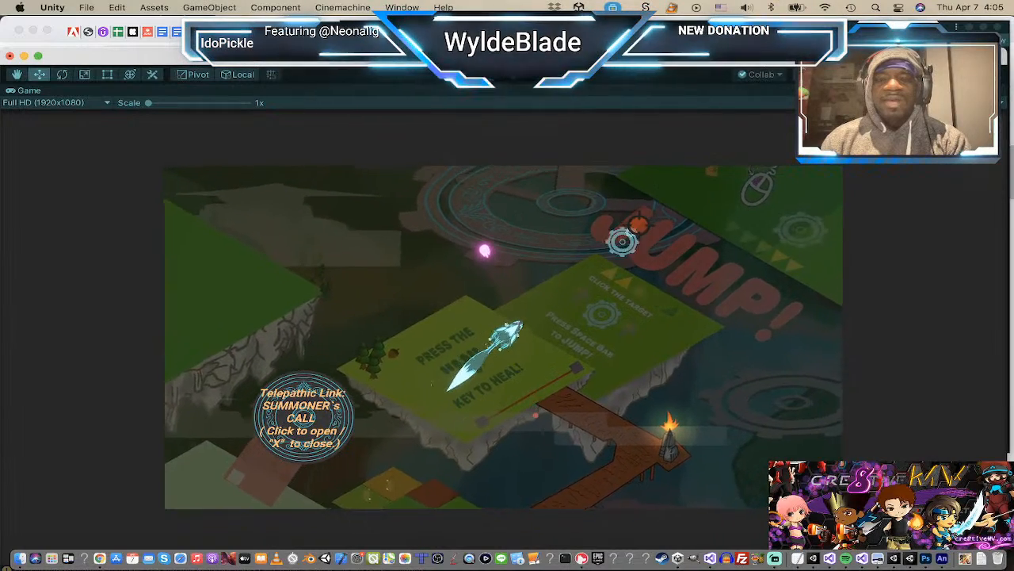
left_click(437, 344)
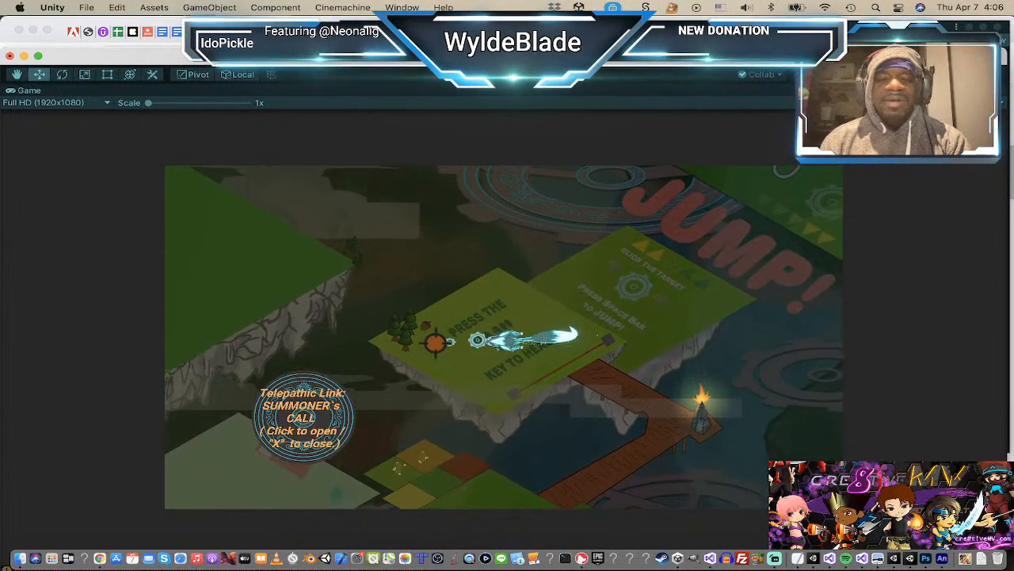
left_click(588, 321)
left_click(583, 306)
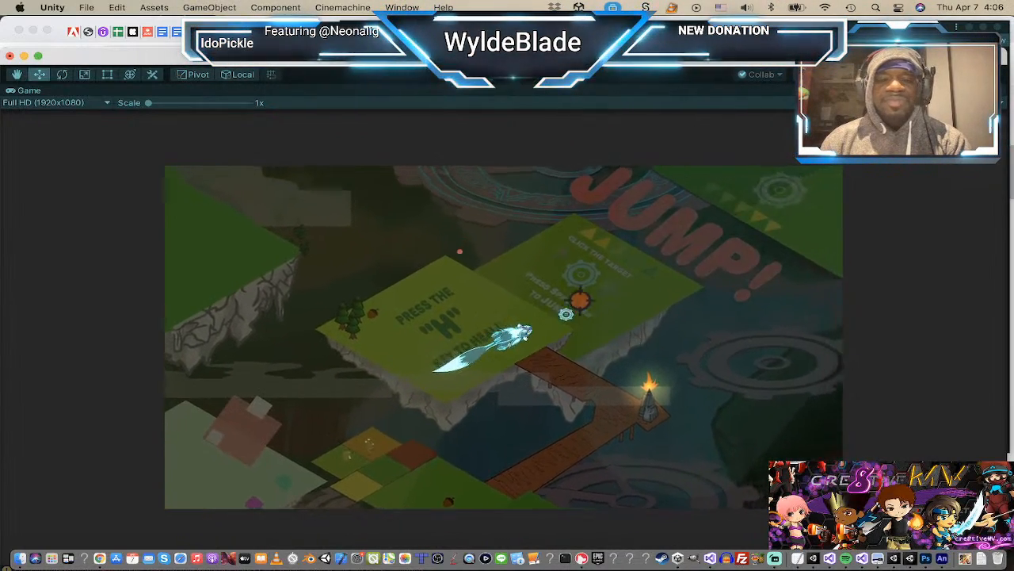
Step: Jump the character across the gap from the jump-target platform to the Attack & Shoot platform
left_click(494, 284)
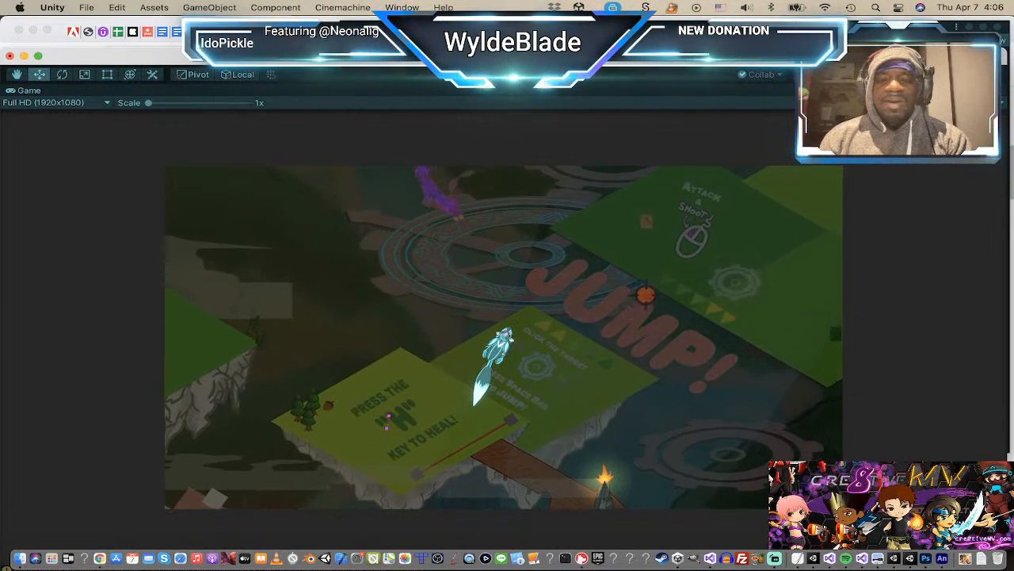
key("space")
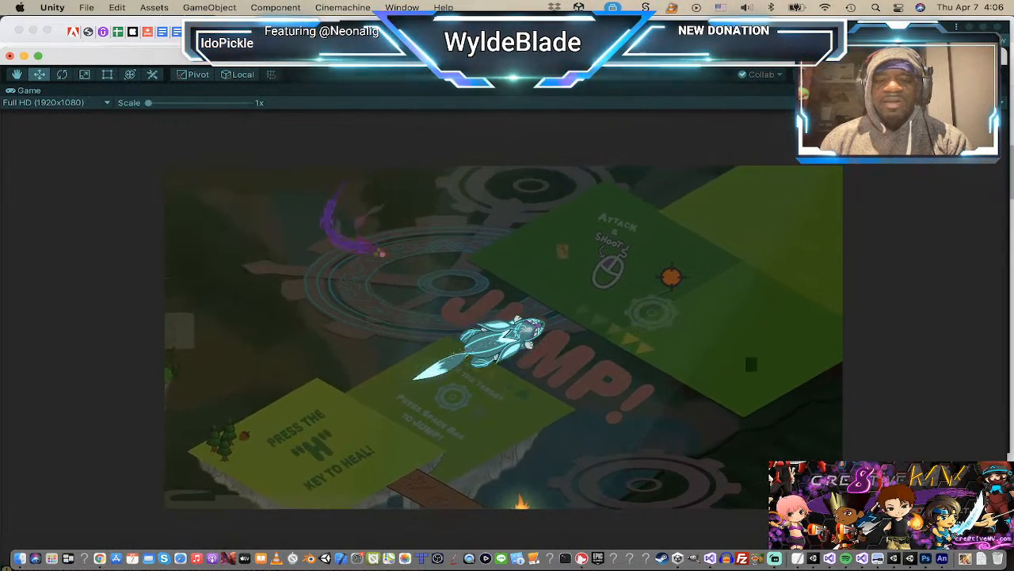
key("d")
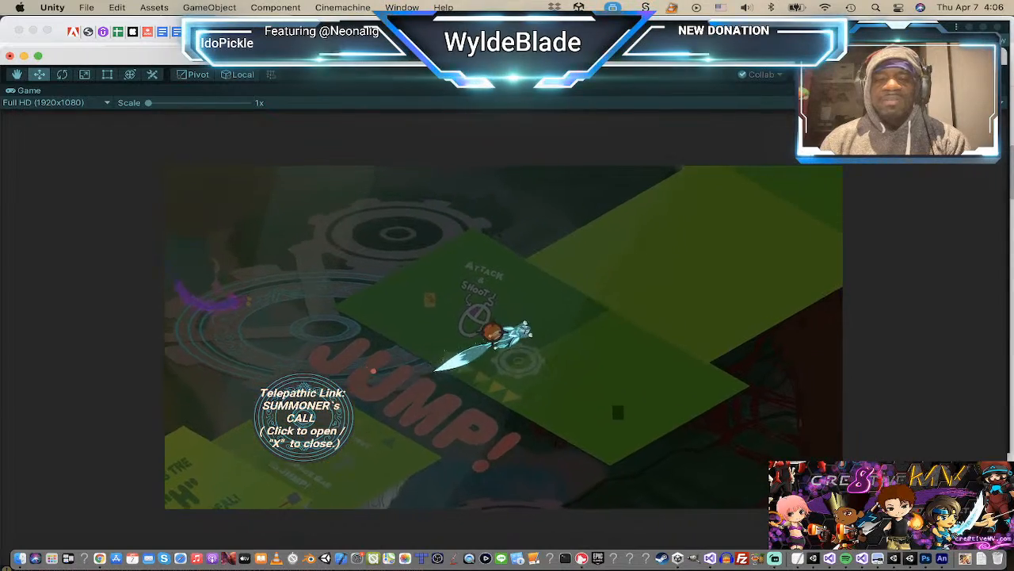
key("a")
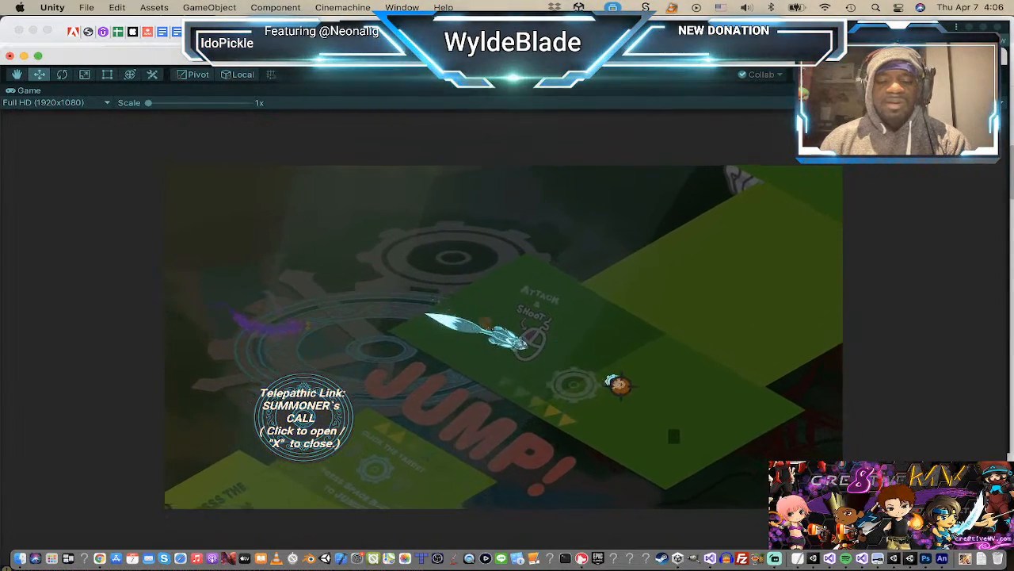
Step: Move about the Attack & Shoot platform to draw out the next group of gunners and bladers
key("d")
key("a")
key("d")
left_click(650, 325)
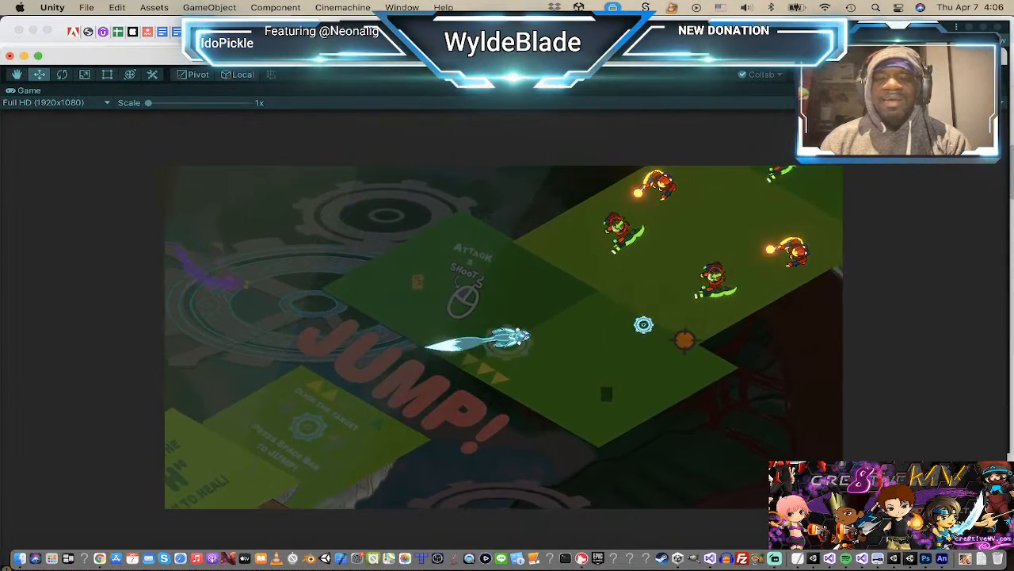
key("d")
key("a")
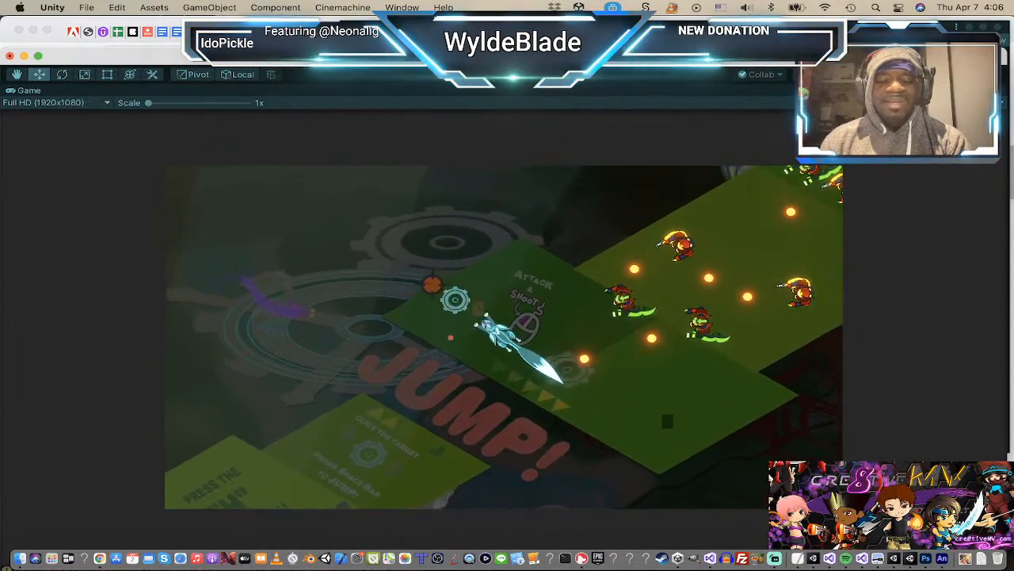
Step: Shoot at the approaching gunners and bladers while dodging their projectiles on the Attack & Shoot platform
key("a")
key("d")
left_click(643, 404)
left_click(615, 406)
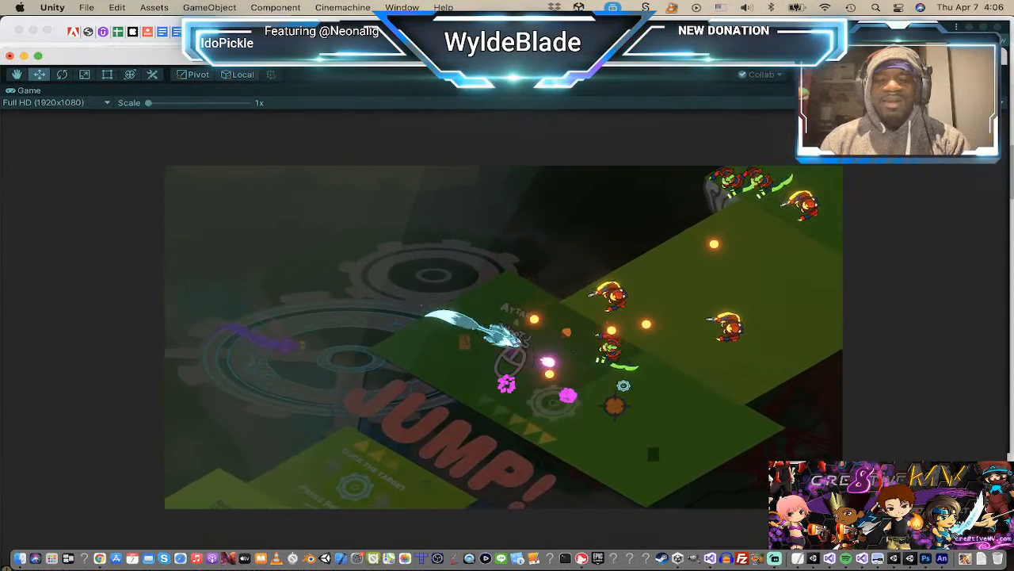
key("d")
left_click(600, 397)
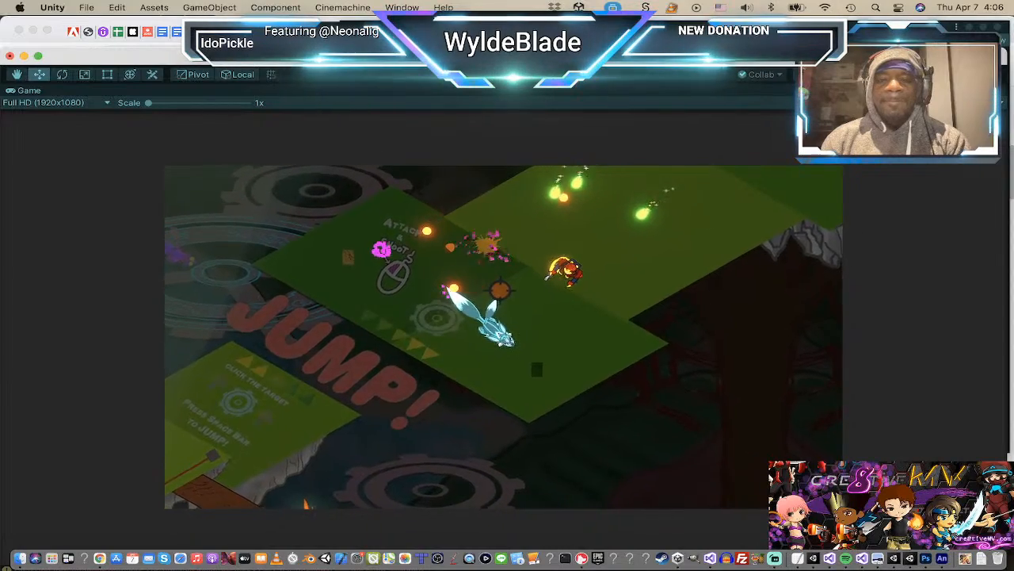
Step: Attack the gunner that followed onto the Attack & Shoot platform and evade the incoming fire
key("w")
key("a")
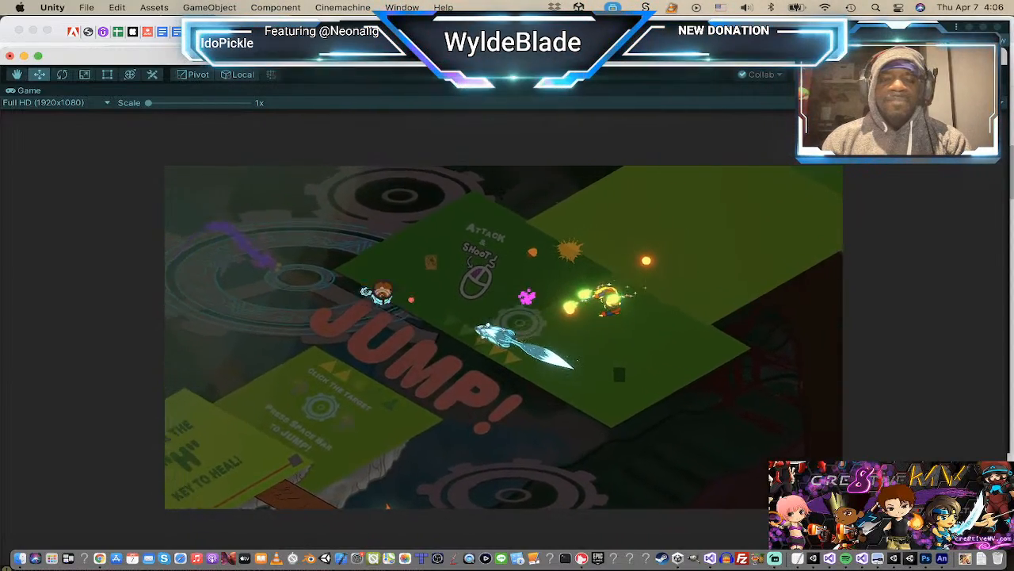
key("a")
key("space")
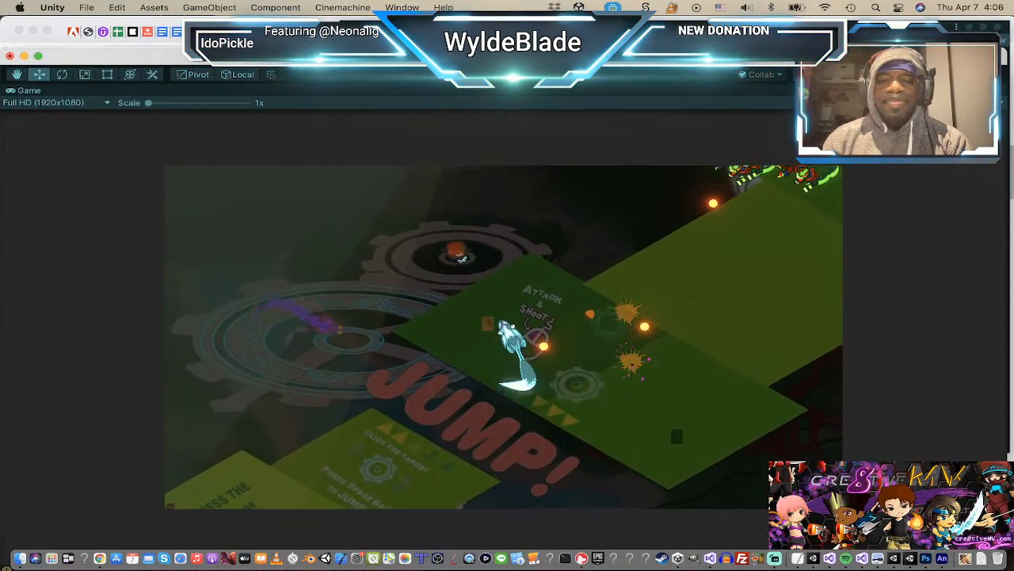
key("d")
left_click(600, 435)
left_click(657, 376)
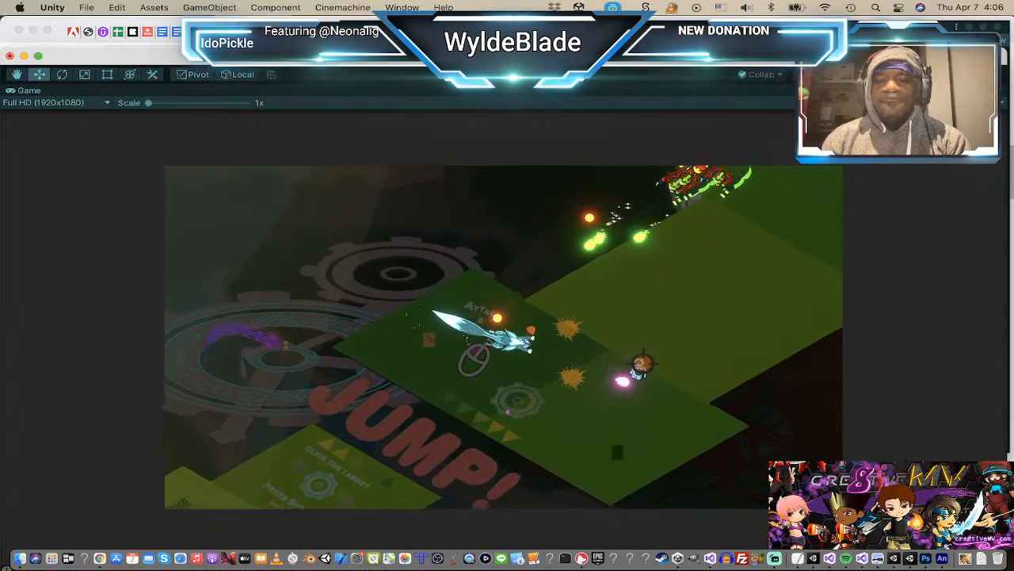
Step: Advance onto the light green platform and shoot the enemies clustered at its far corner
left_click(620, 236)
key("w")
left_click(611, 233)
left_click(565, 224)
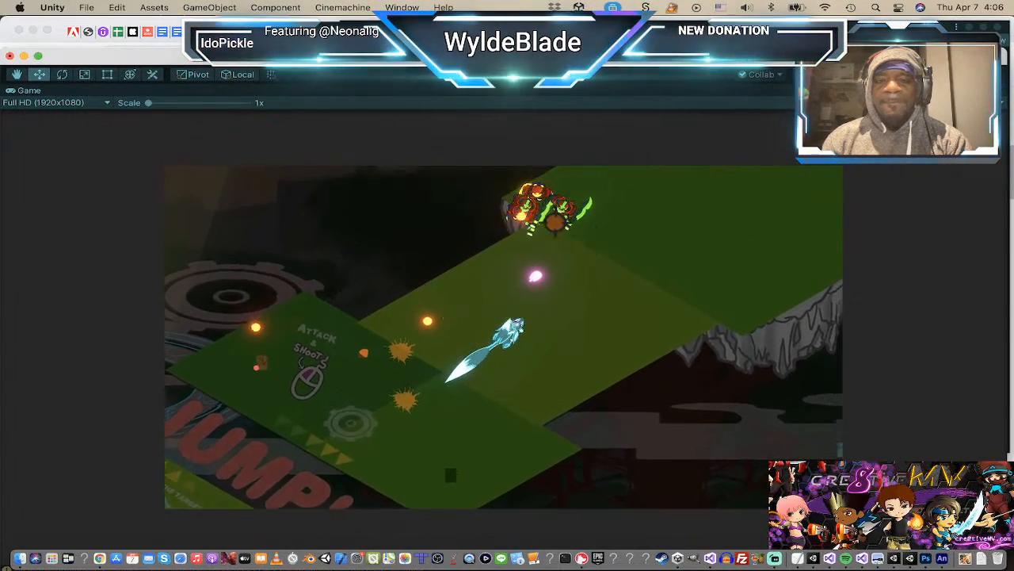
left_click(546, 251)
key("s")
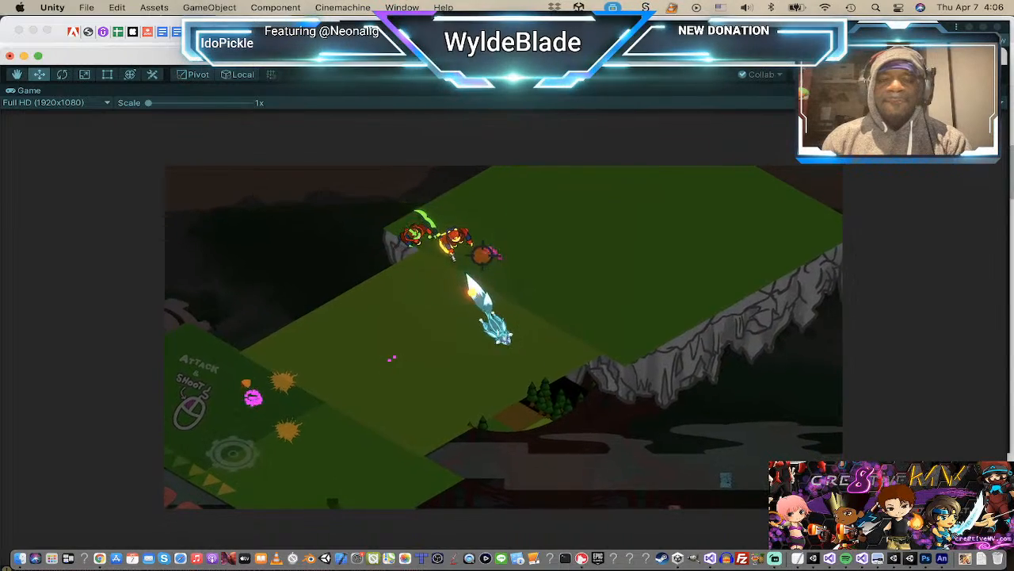
Step: Shoot at the gunner and blader at the light green platform's far corner while circling away from their projectiles
left_click(483, 251)
key("a")
left_click(545, 256)
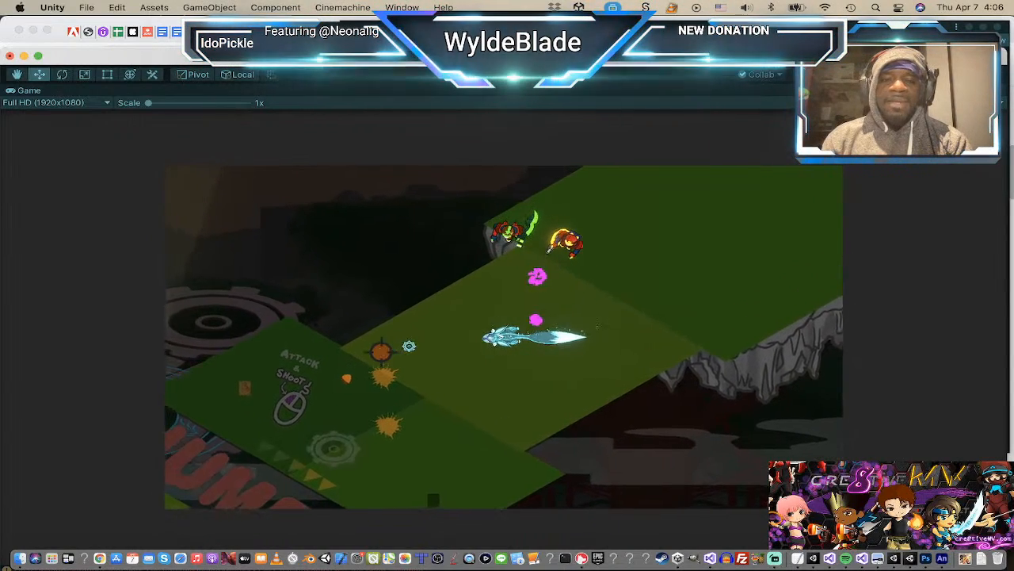
key("s")
key("d")
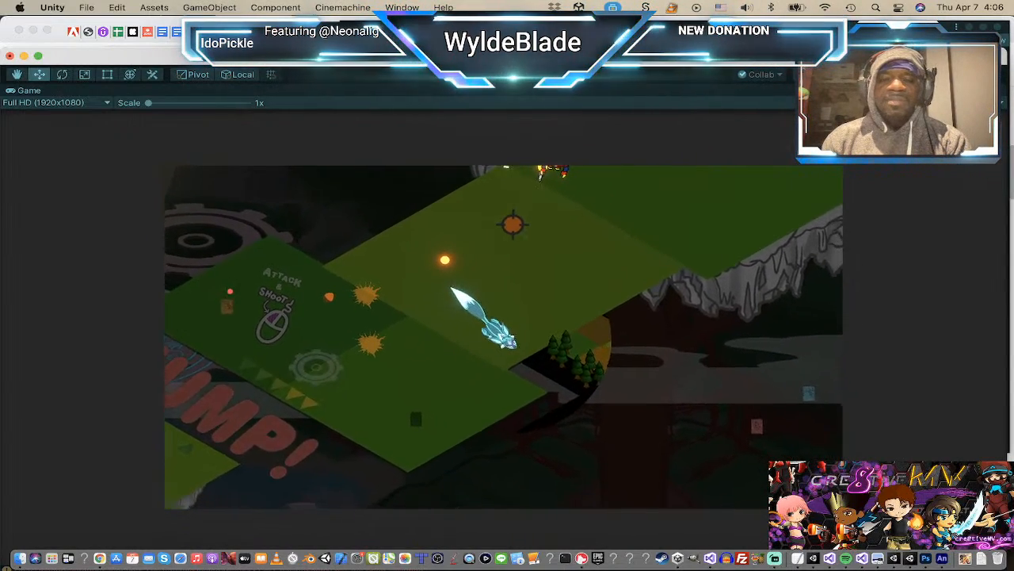
key("w")
key("a")
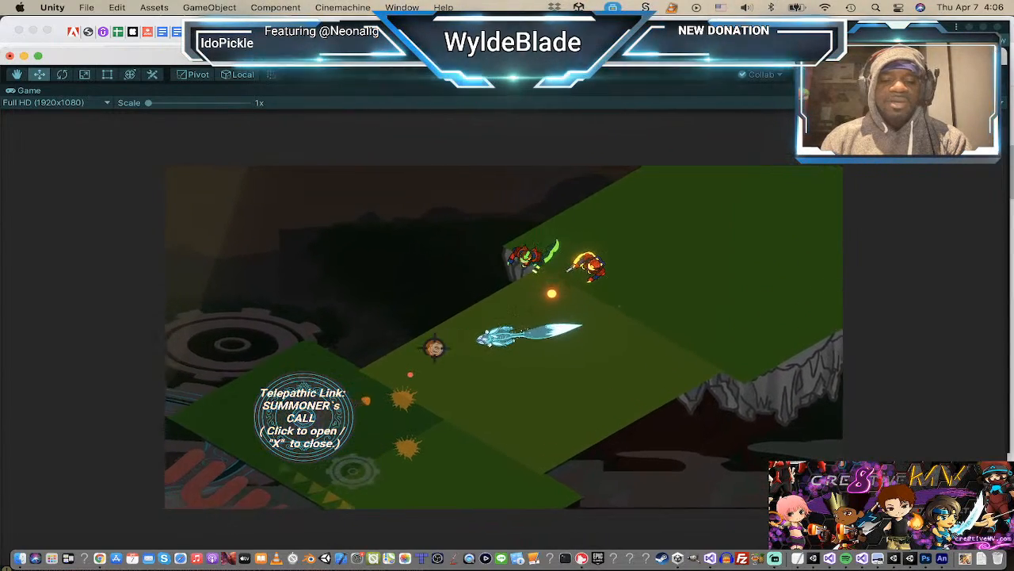
key("s")
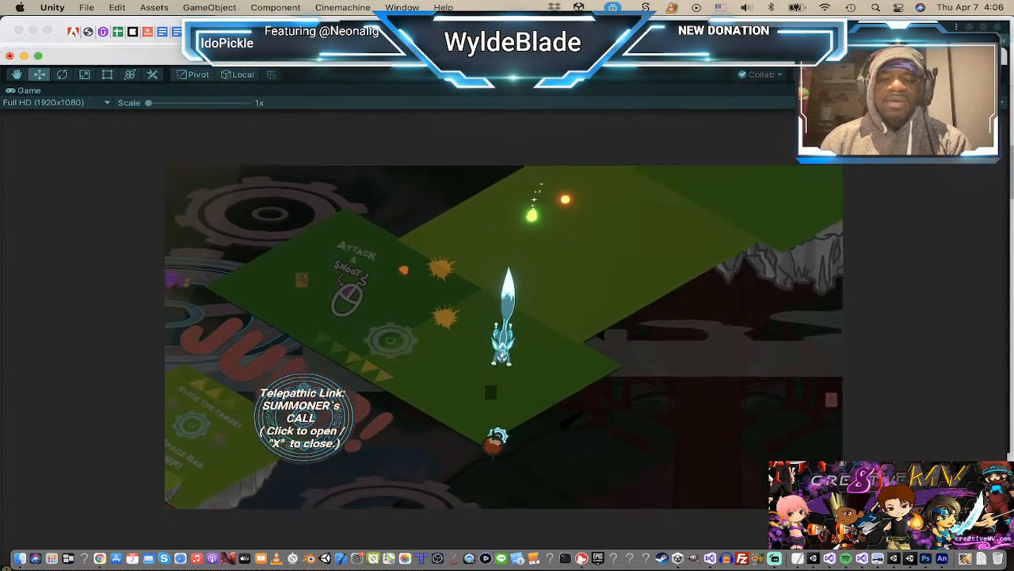
Step: Dodge the incoming fire on the Attack & Shoot platform and head back to the light green platform
key("w")
key("a")
key("w")
key("d")
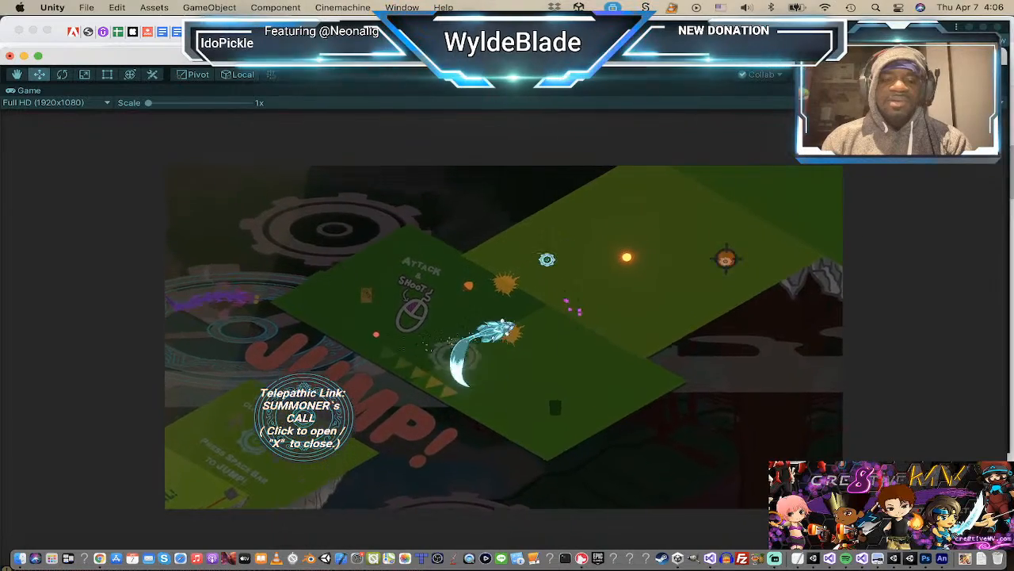
key("w")
key("d")
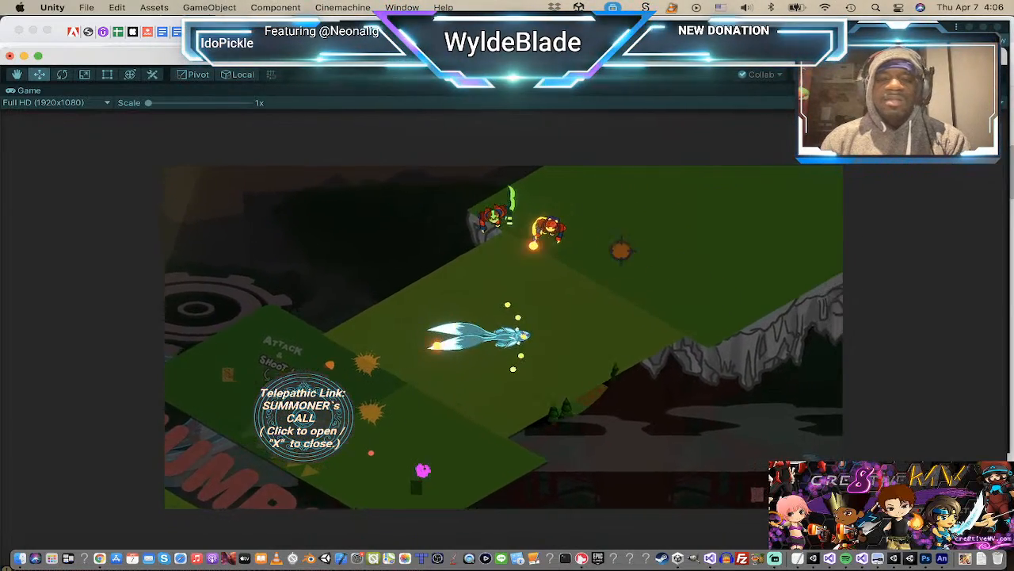
Step: Attack the remaining enemies by the dark green platform's edge and fall back to the Attack & Shoot platform
key("d")
left_click(255, 230)
key("a")
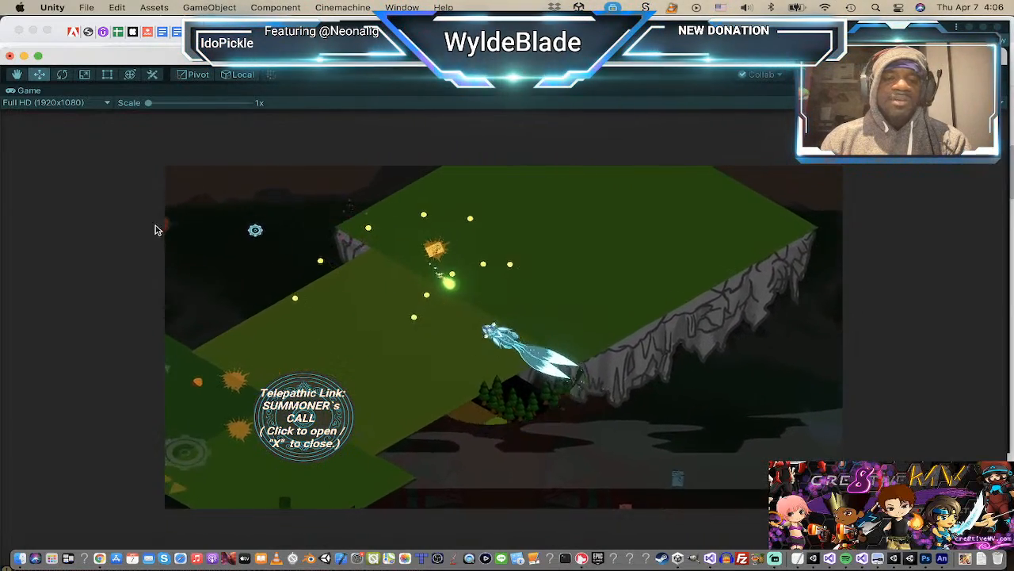
key("s")
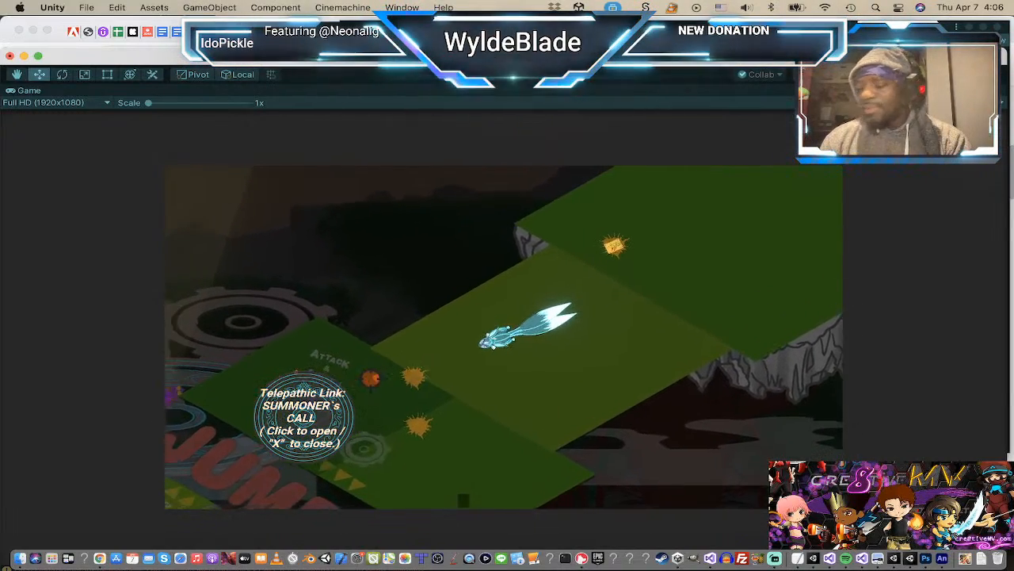
key("s")
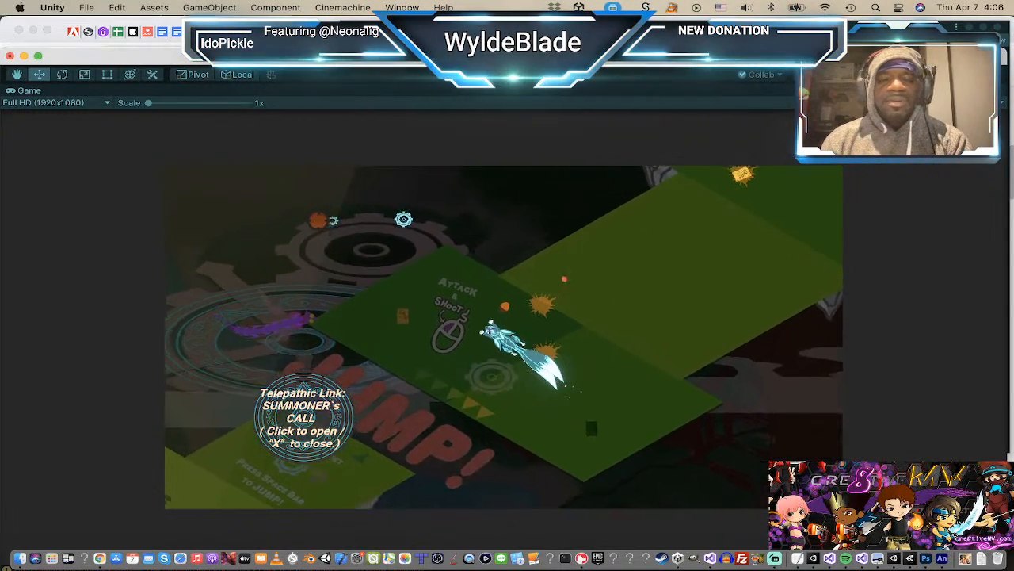
Step: Shoot repeatedly at the purple creature beside the outer corner of the Attack & Shoot platform
key("a")
left_click(404, 349)
left_click(400, 360)
left_click(400, 365)
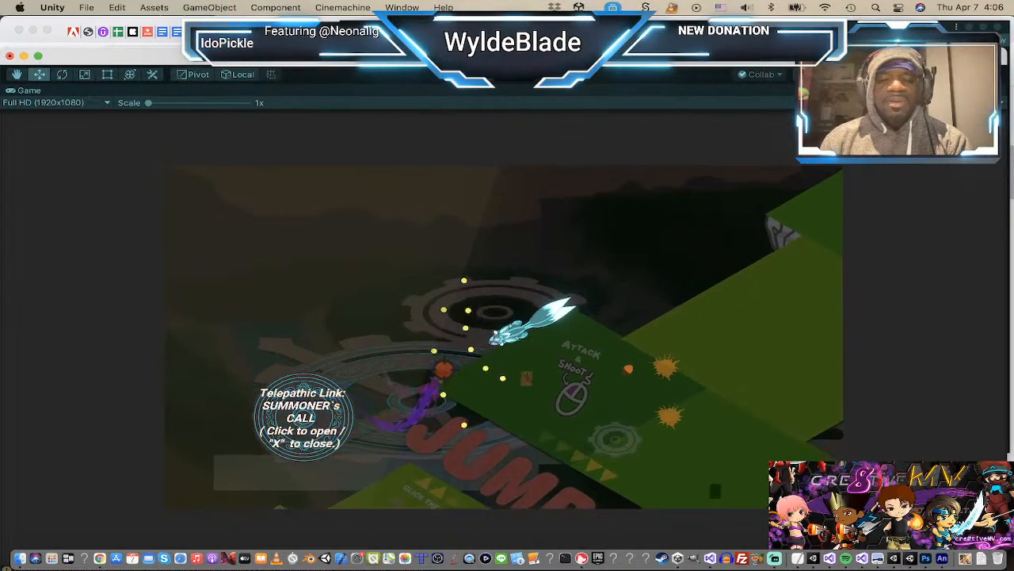
left_click(442, 371)
left_click(446, 368)
left_click(449, 368)
left_click(463, 386)
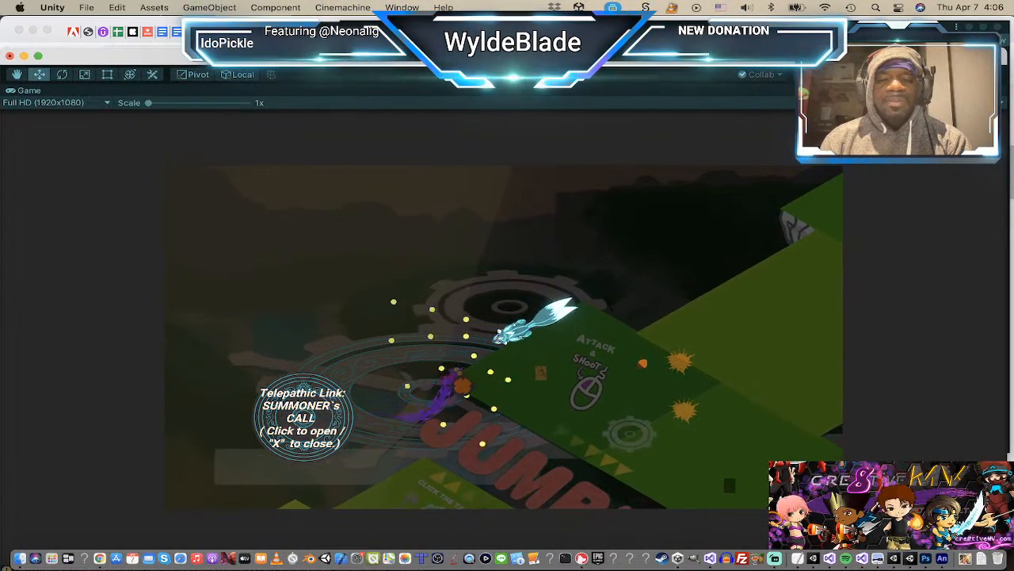
left_click(462, 381)
left_click(456, 378)
Step: Cross the Attack & Shoot platform toward the light green platform while firing ahead
key("d")
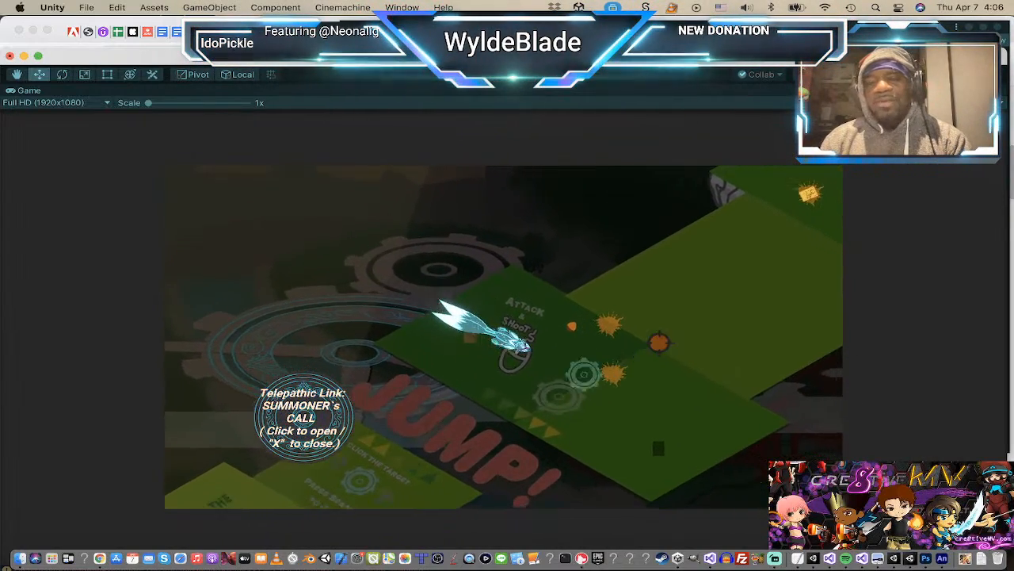
key("d")
left_click(589, 256)
left_click(610, 386)
left_click(606, 272)
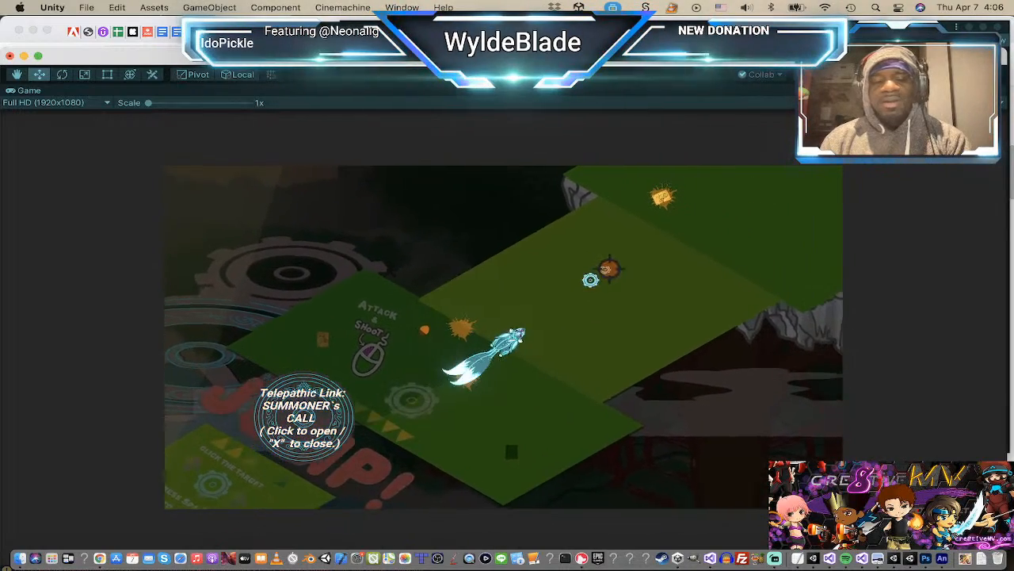
Step: Draw out the next bladers on the light green platform and fight them at close range
key("d")
key("w")
key("a")
left_click(418, 406)
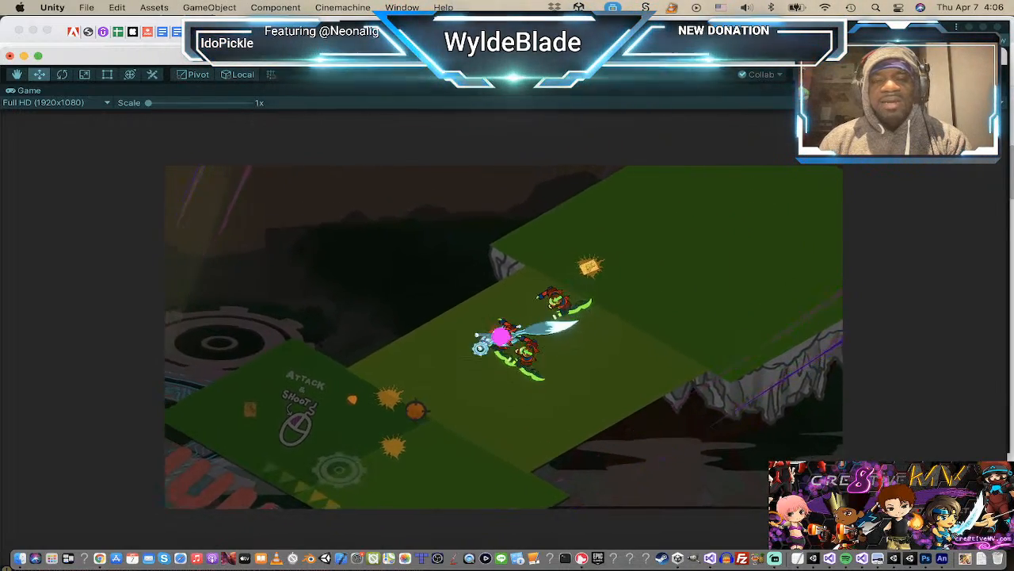
key("s")
left_click(468, 412)
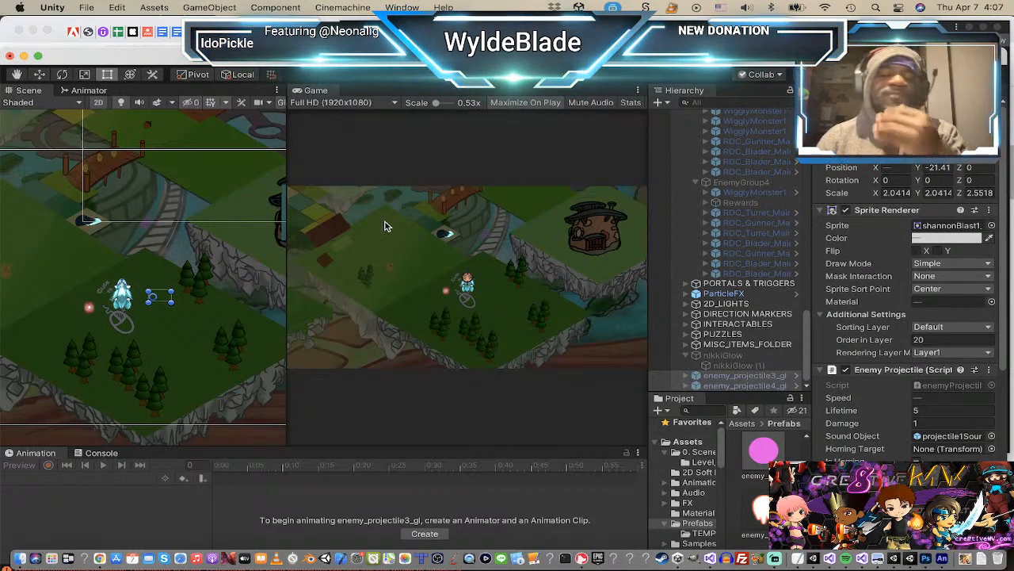
scroll(173, 345, "down", 2)
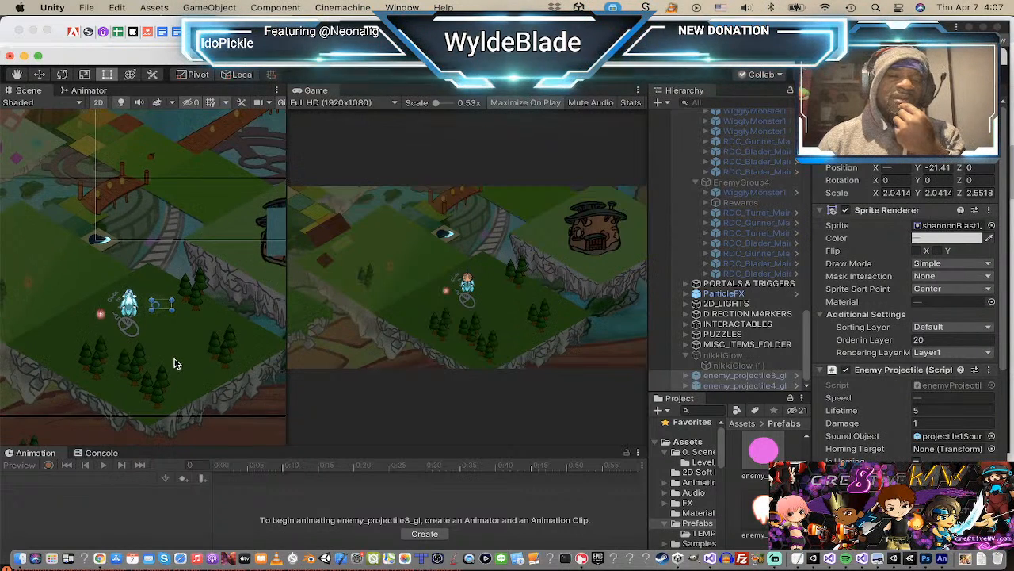
scroll(173, 345, "up", 3)
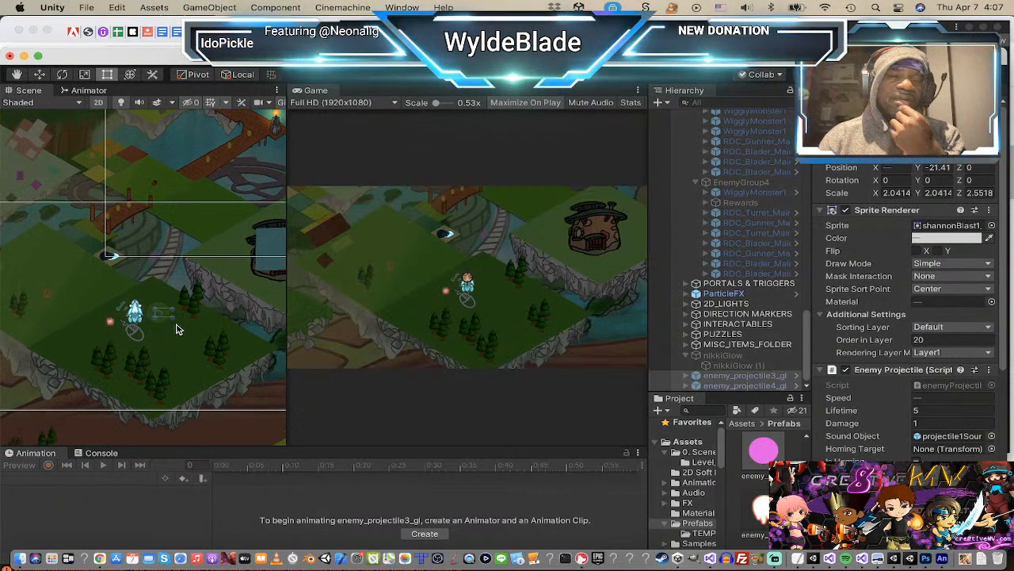
scroll(179, 330, "up", 1)
middle_click_drag(124, 339, 179, 325)
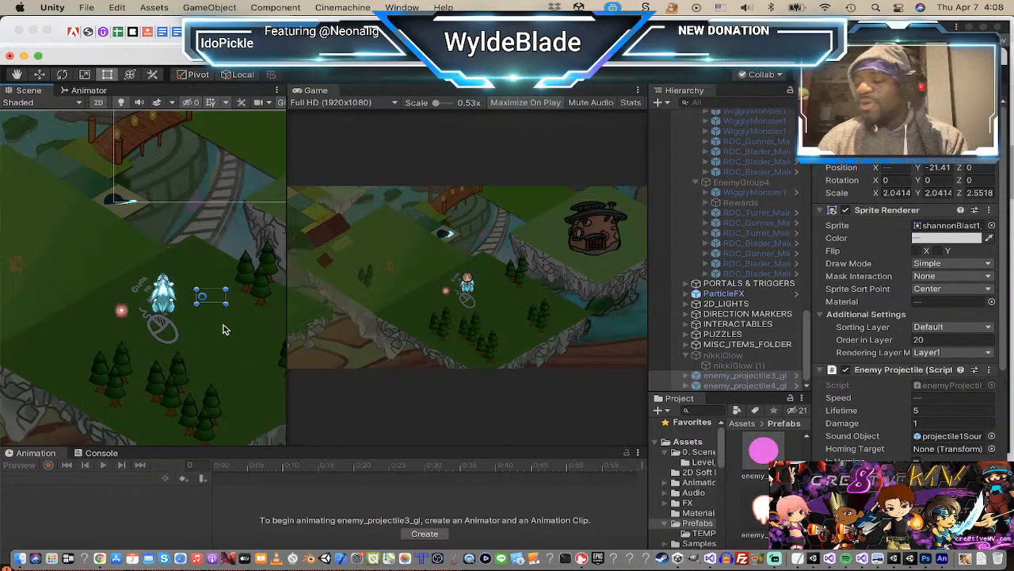
scroll(221, 327, "down", 5)
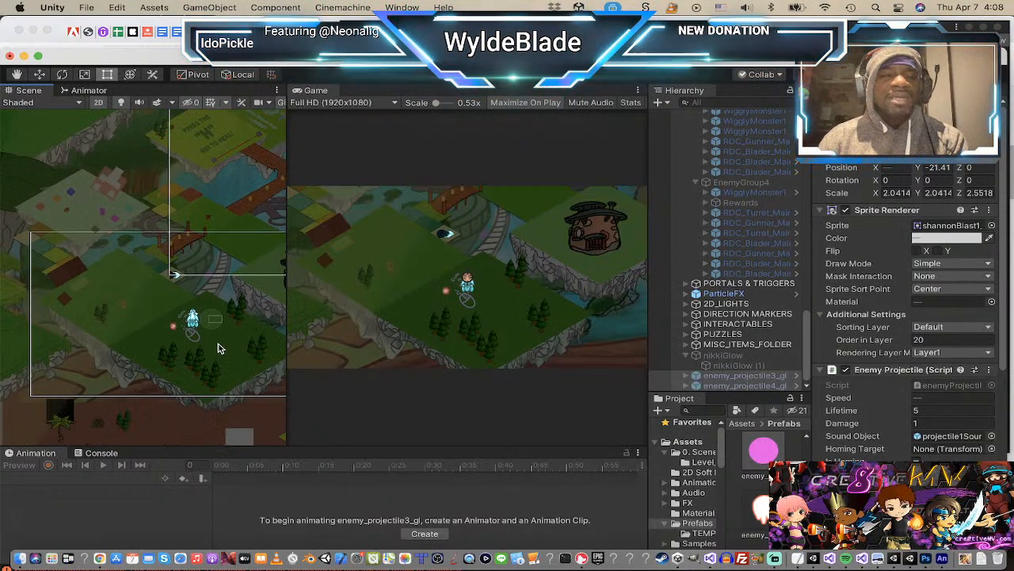
Step: Switch to Chrome, look over the Spirits Of The Lost Winds game page with its template download, and return to Unity
key("super+Tab")
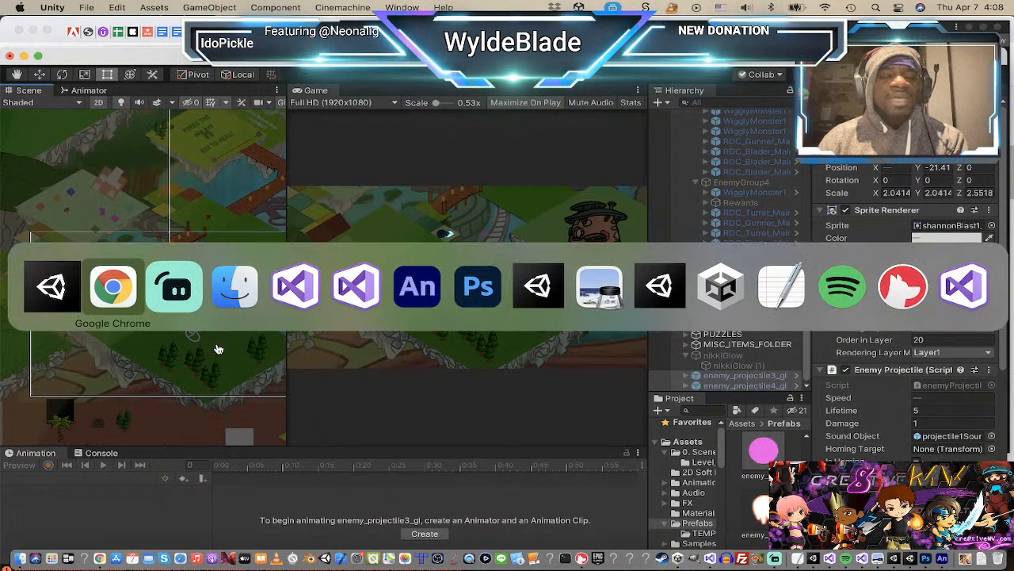
left_click(105, 286)
scroll(287, 199, "up", 3)
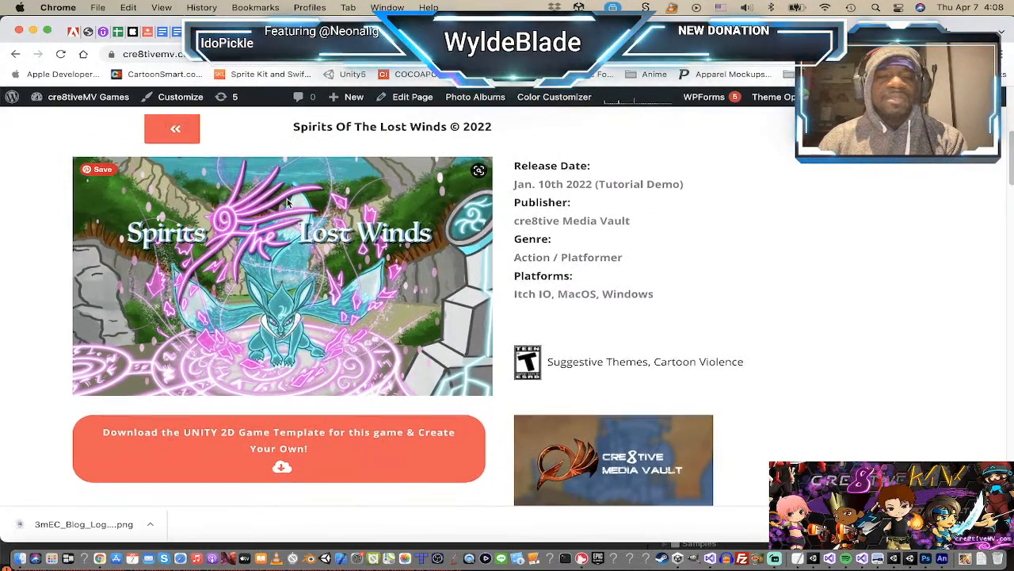
scroll(287, 198, "down", 3)
scroll(287, 198, "up", 1)
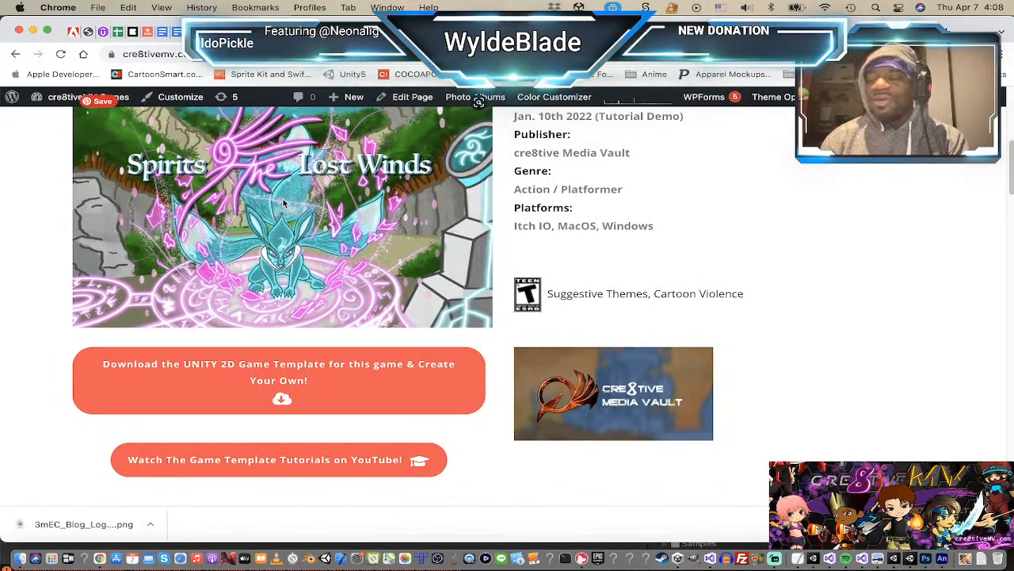
scroll(285, 202, "up", 1)
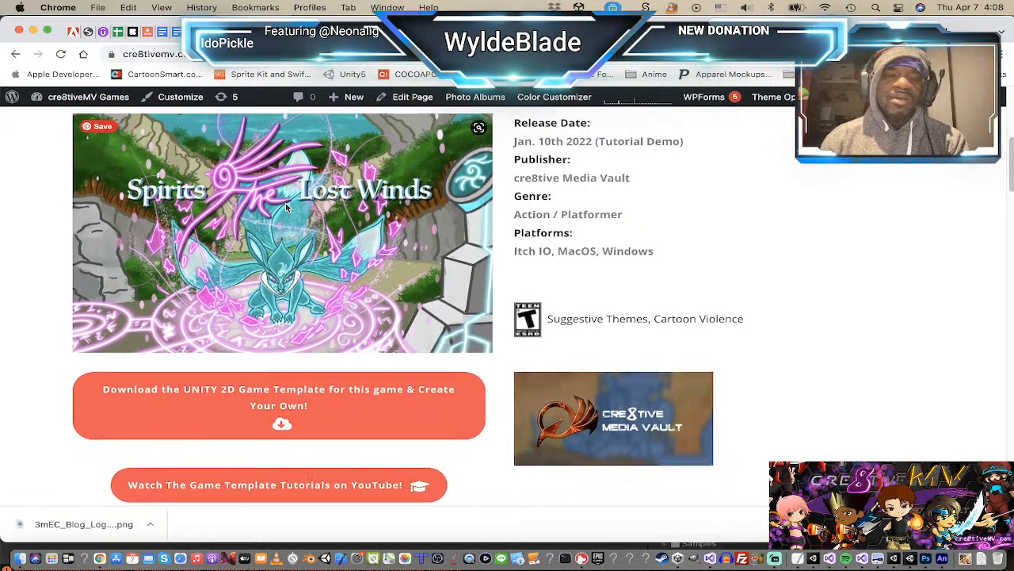
scroll(287, 208, "up", 1)
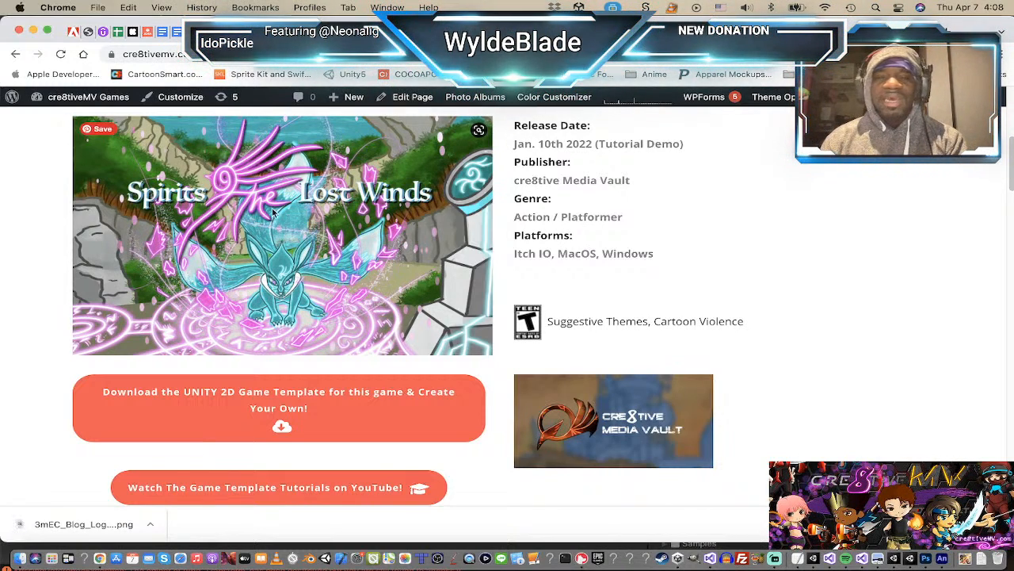
key("super+Tab")
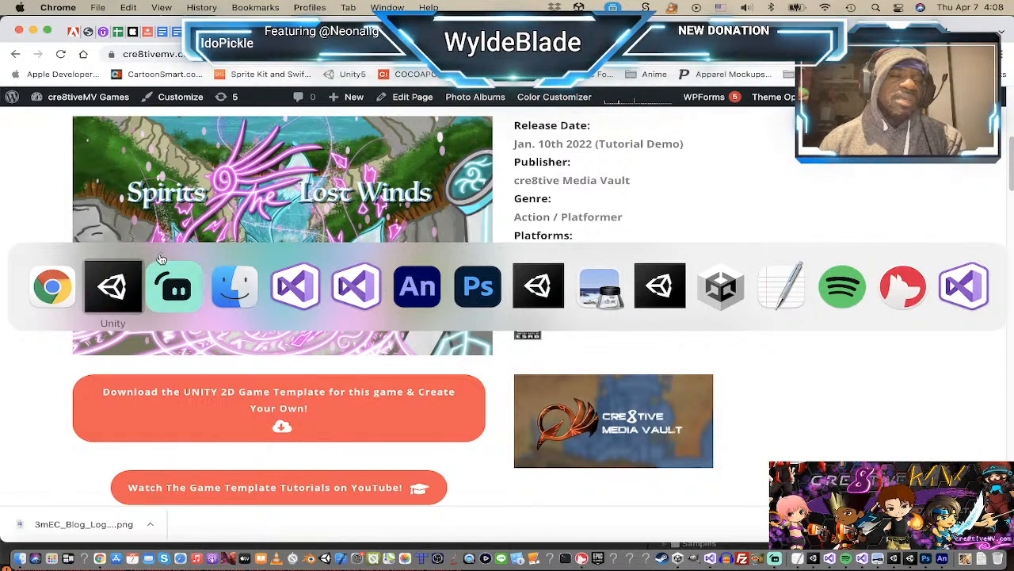
left_click(113, 290)
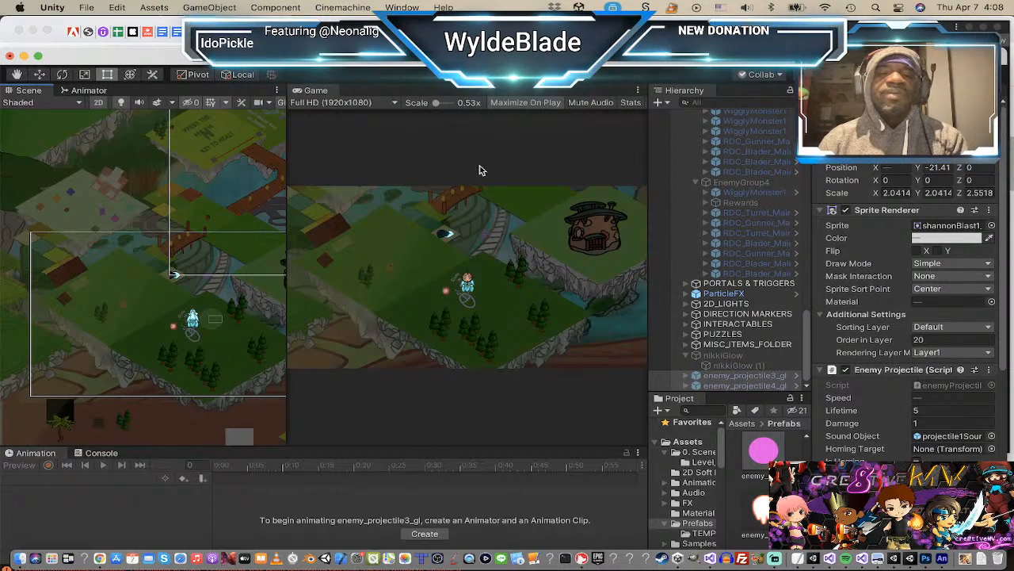
Step: Switch to Chrome again
key("super+Tab")
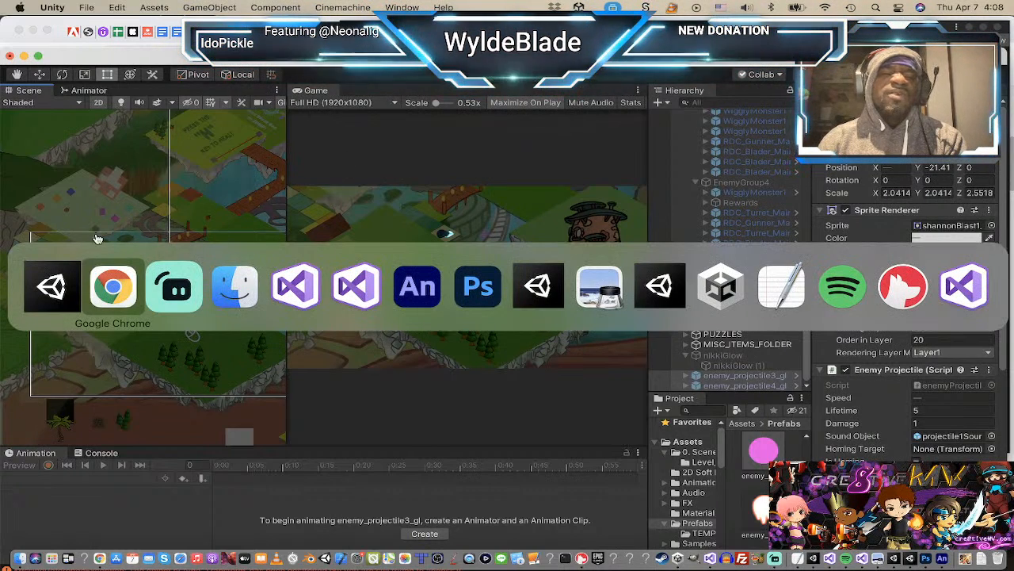